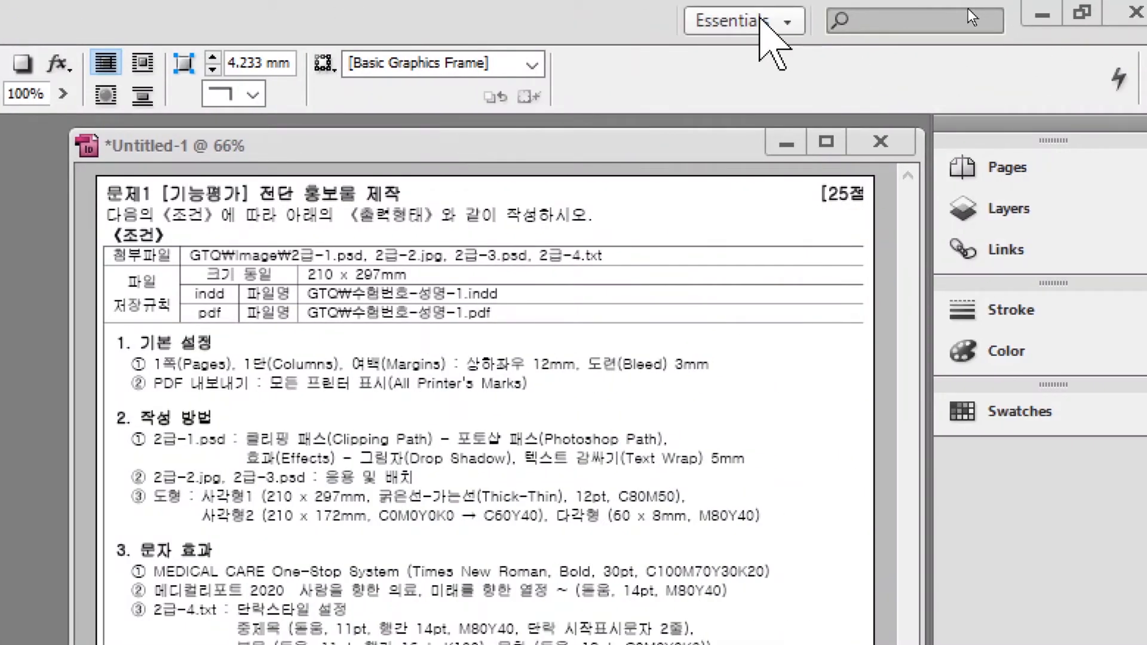
Change the workspace layout from Essentials to Typography.
{"action": "left_click", "coordinate": [760, 19]}
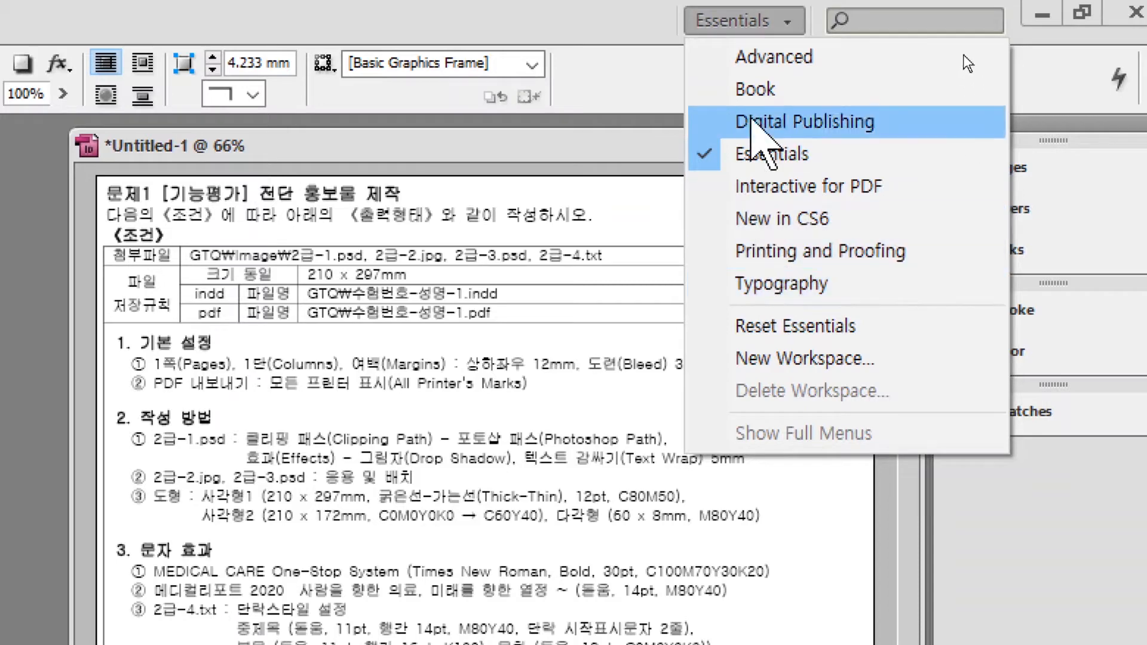
{"action": "left_click", "coordinate": [755, 283]}
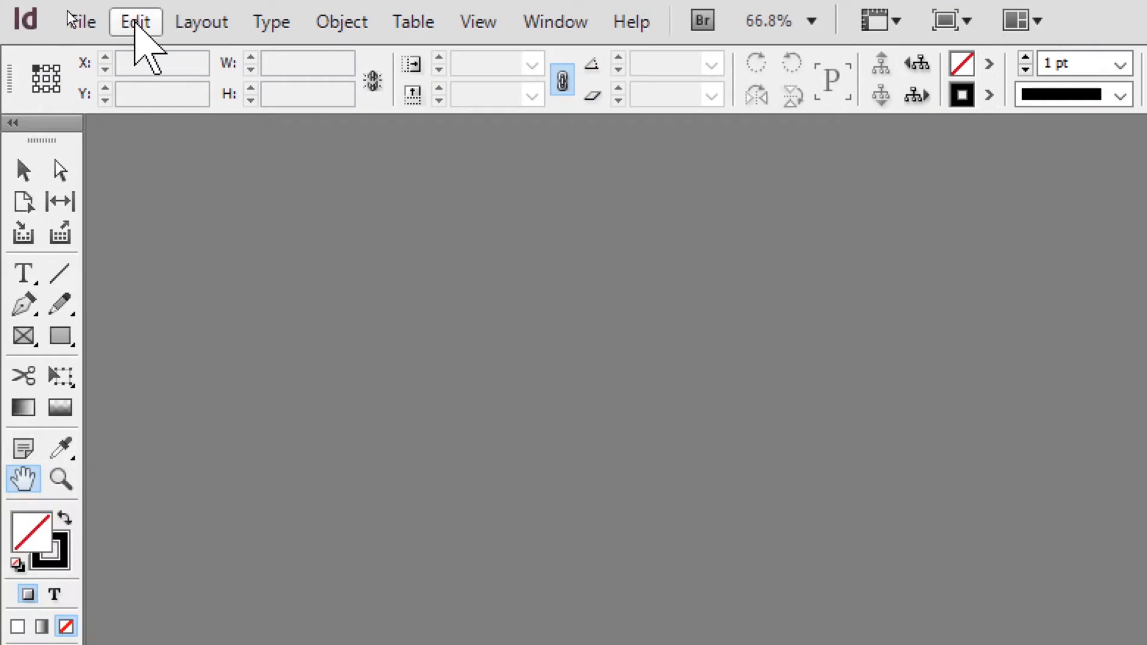
Turn off Open Documents as Tabs in the Interface preferences.
{"action": "left_click", "coordinate": [133, 20]}
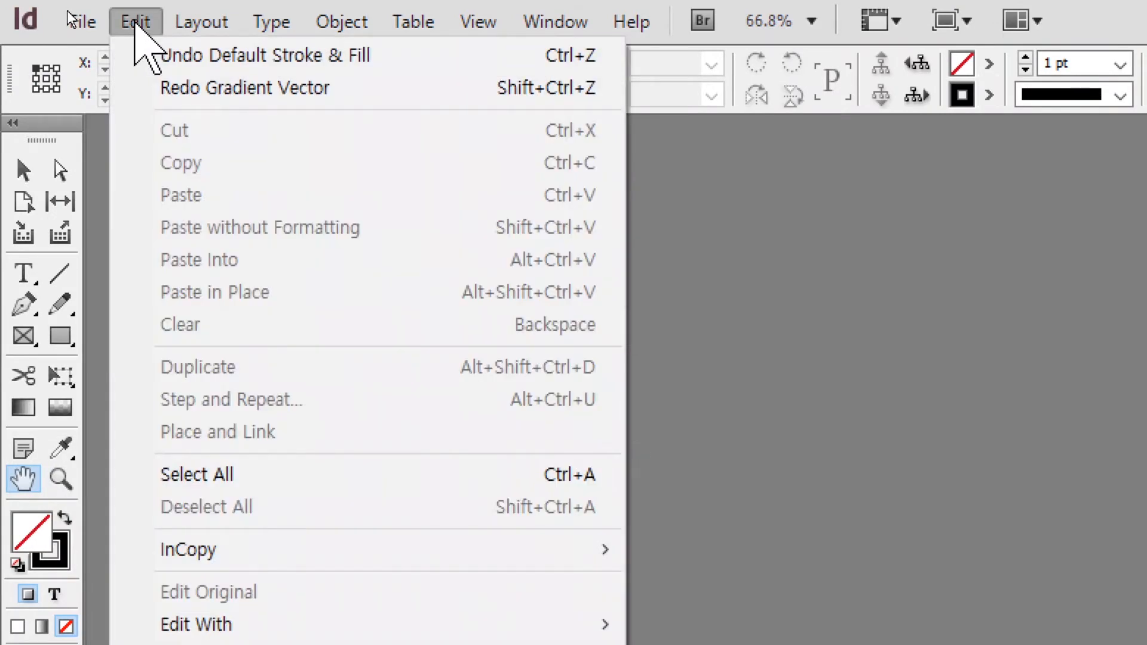
{"action": "mouse_move", "coordinate": [242, 550]}
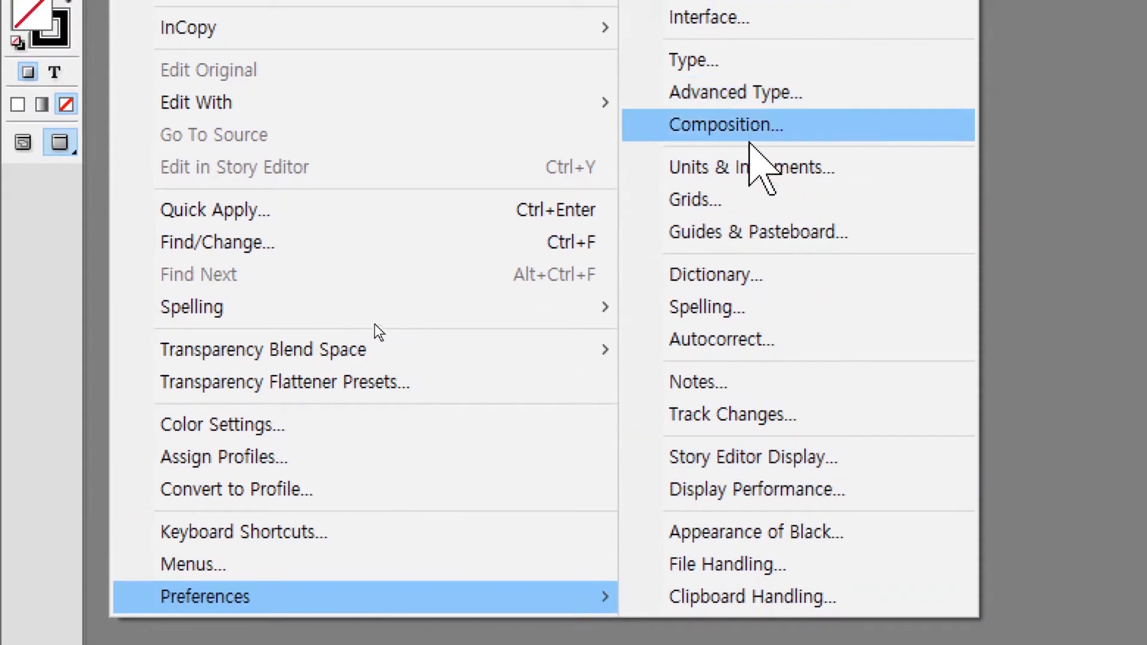
{"action": "left_click", "coordinate": [766, 123]}
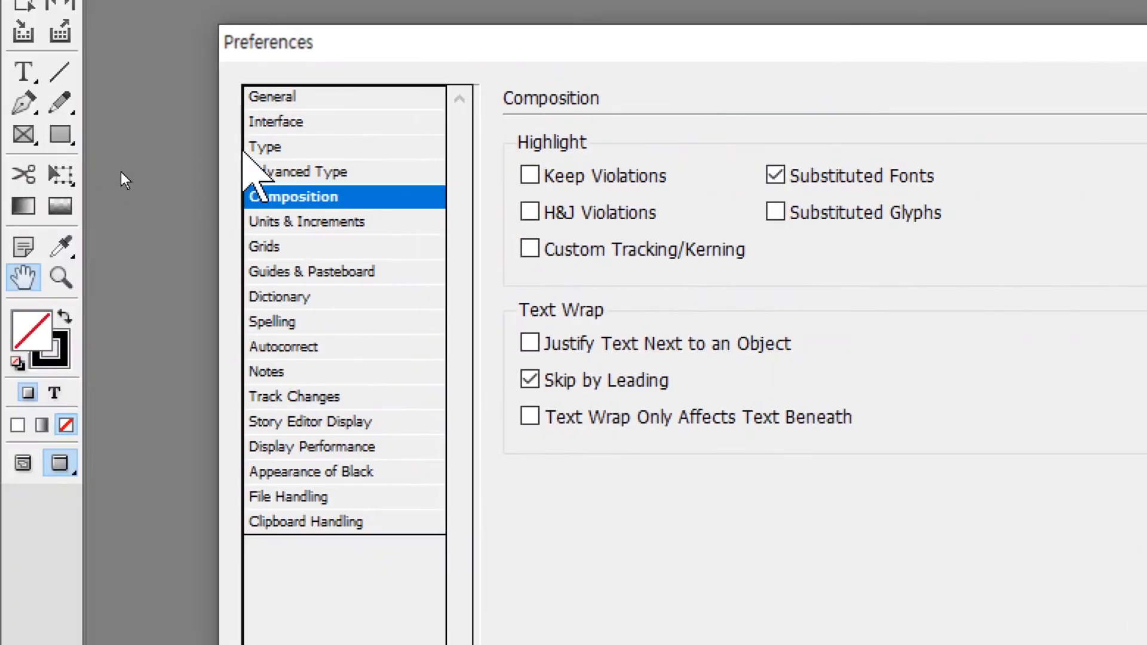
{"action": "left_click", "coordinate": [266, 120]}
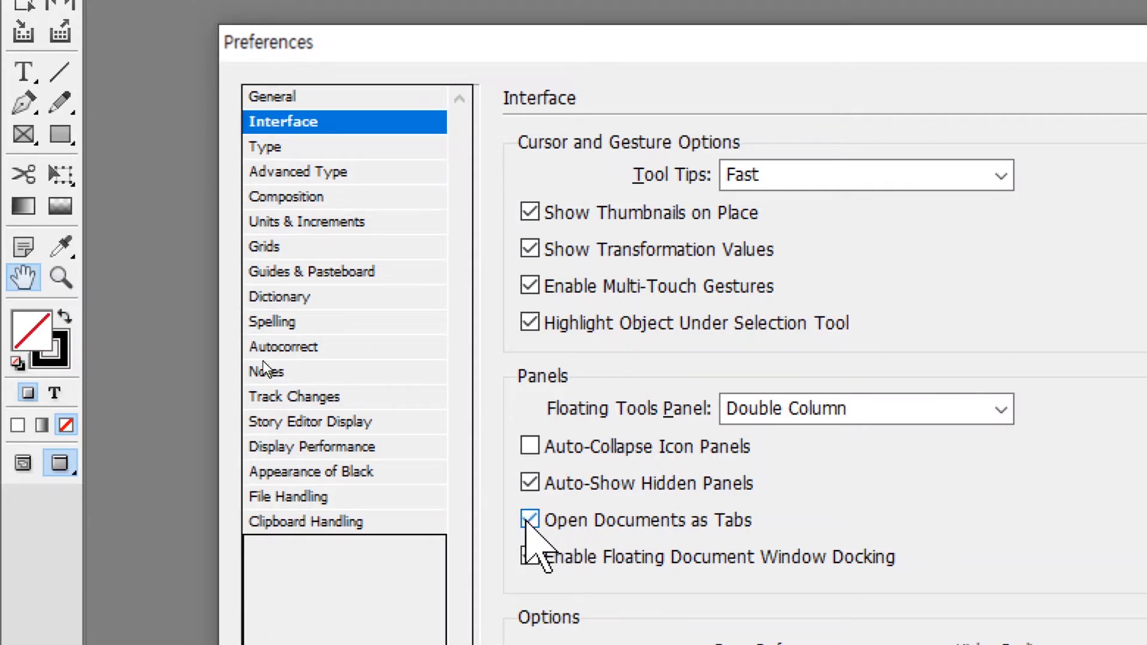
{"action": "left_click", "coordinate": [527, 520]}
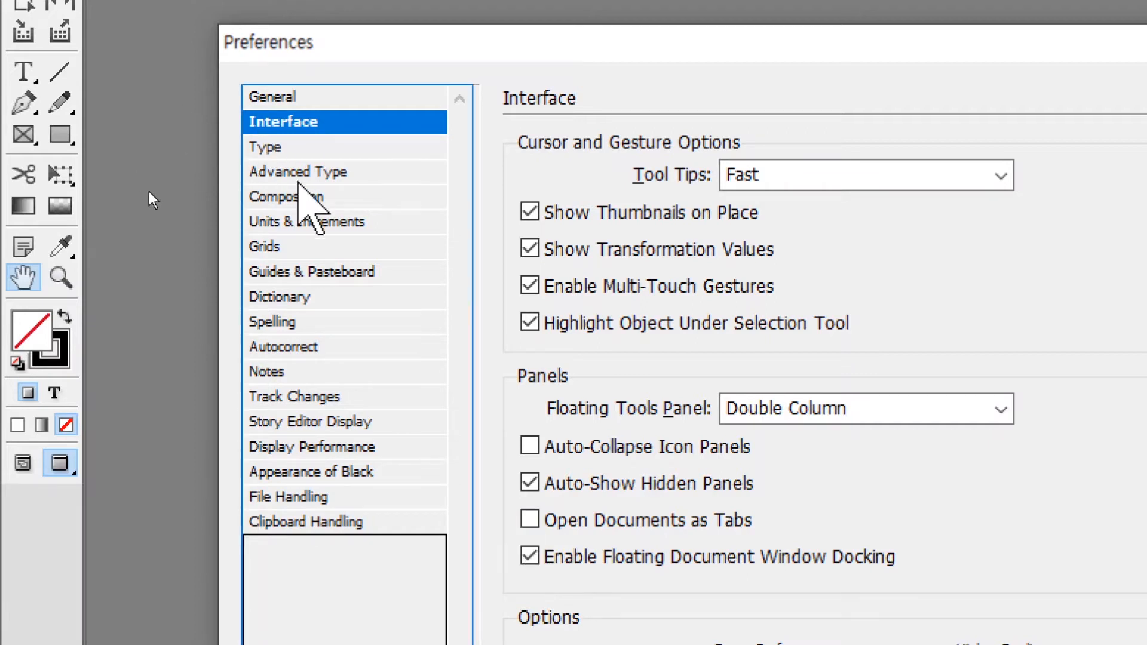
Set horizontal ruler units to Millimeters and stroke units to Points.
{"action": "left_click", "coordinate": [308, 221]}
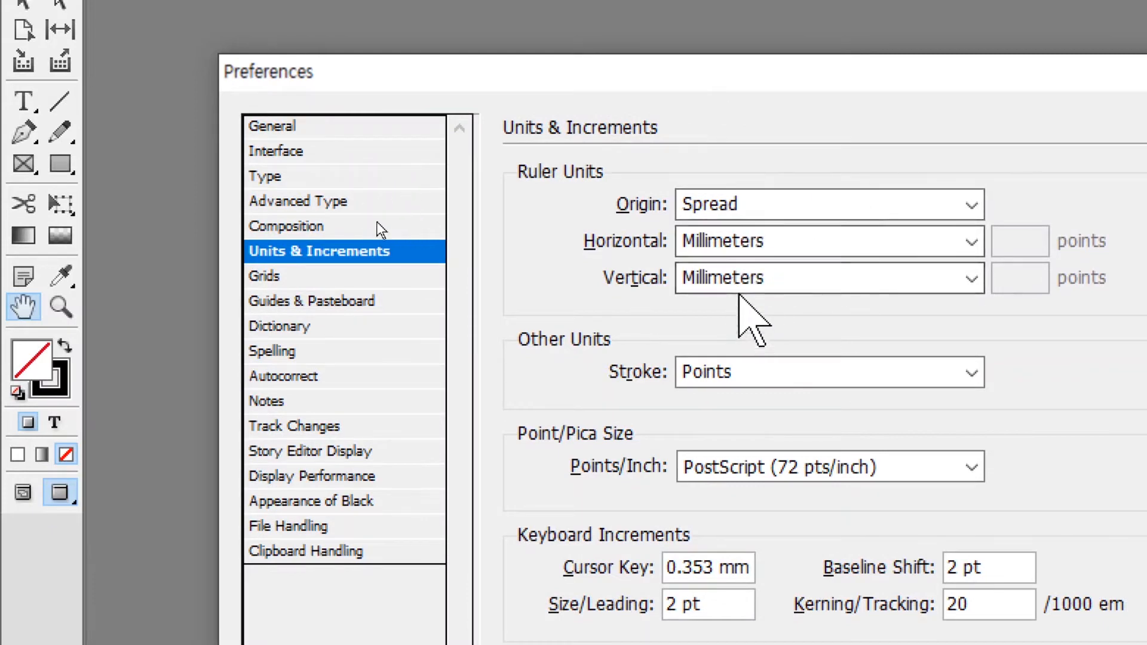
{"action": "left_click", "coordinate": [808, 243]}
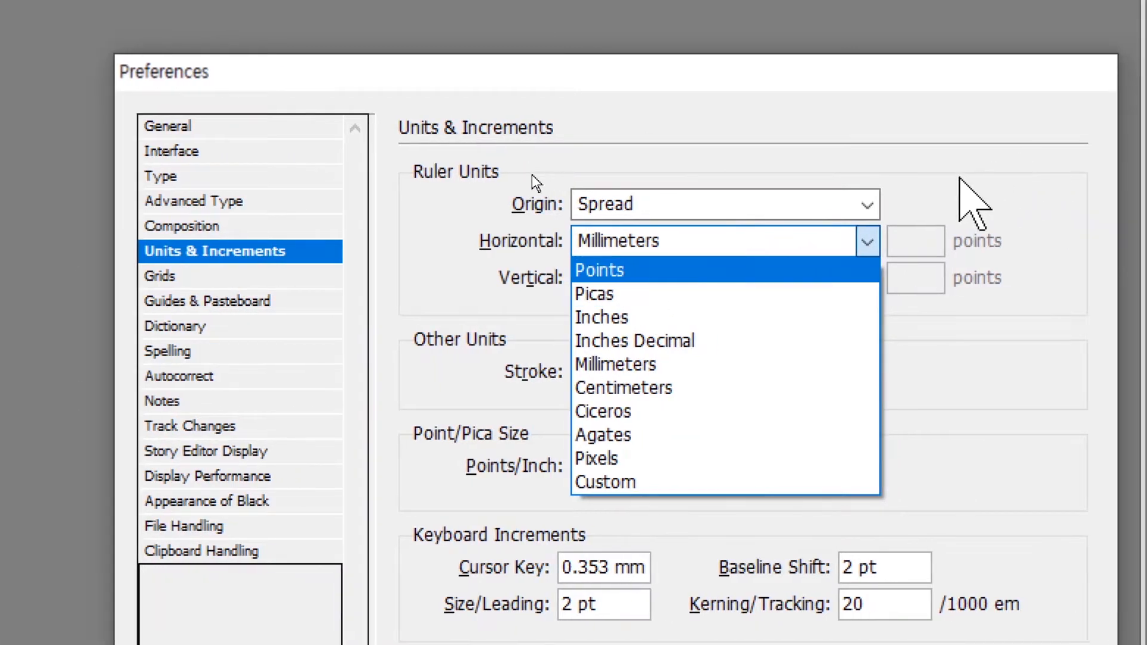
{"action": "left_click", "coordinate": [1064, 179]}
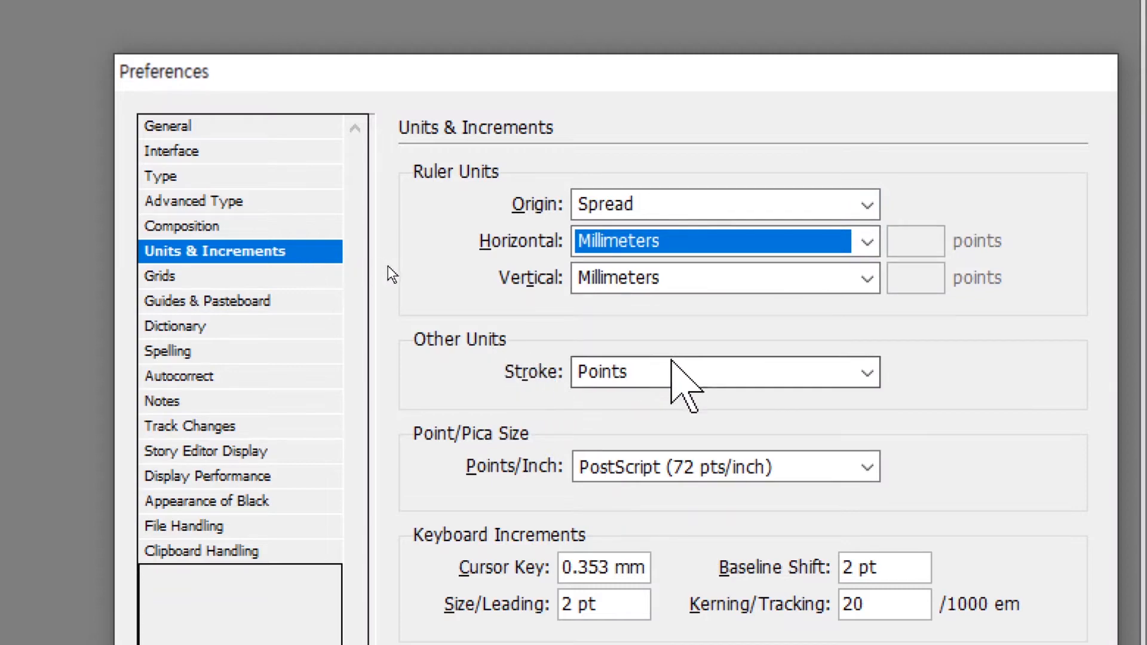
{"action": "left_click", "coordinate": [684, 371]}
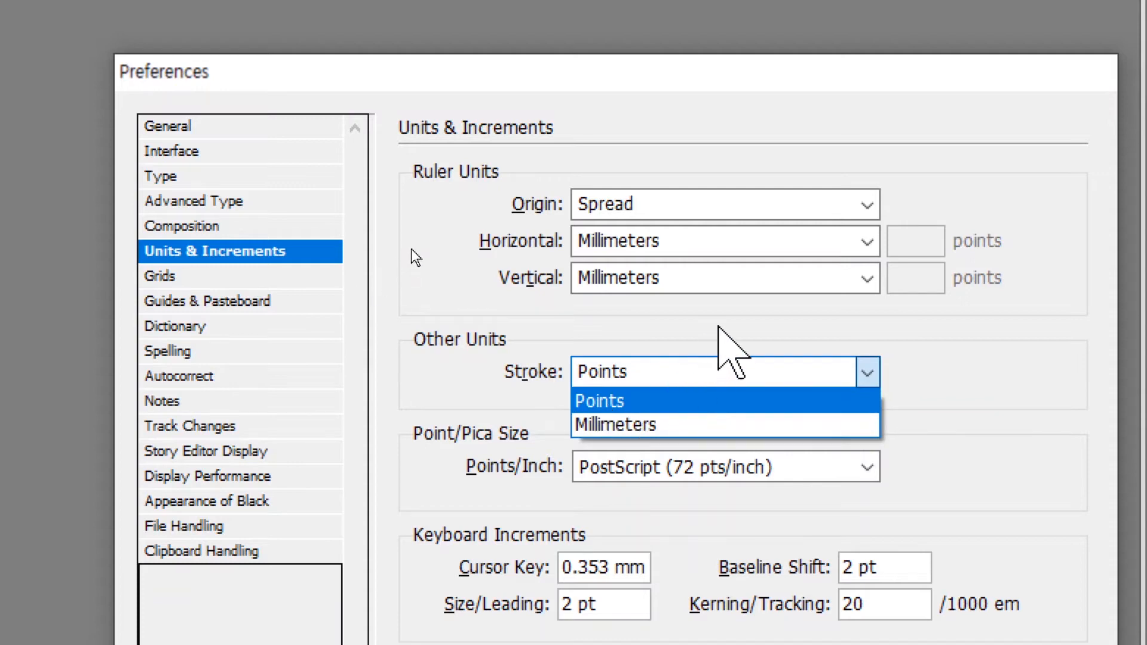
{"action": "left_click", "coordinate": [726, 359]}
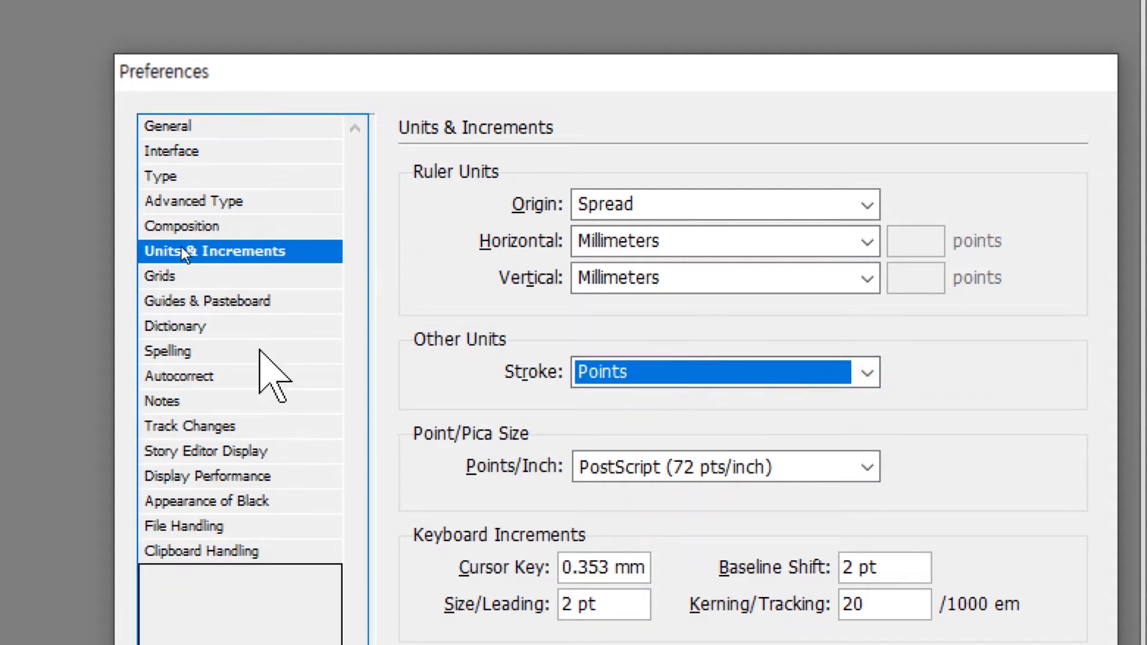
Look through the Dictionary, Autocorrect, Story Editor, Spelling and Grid preferences, then apply them.
{"action": "left_click", "coordinate": [177, 328]}
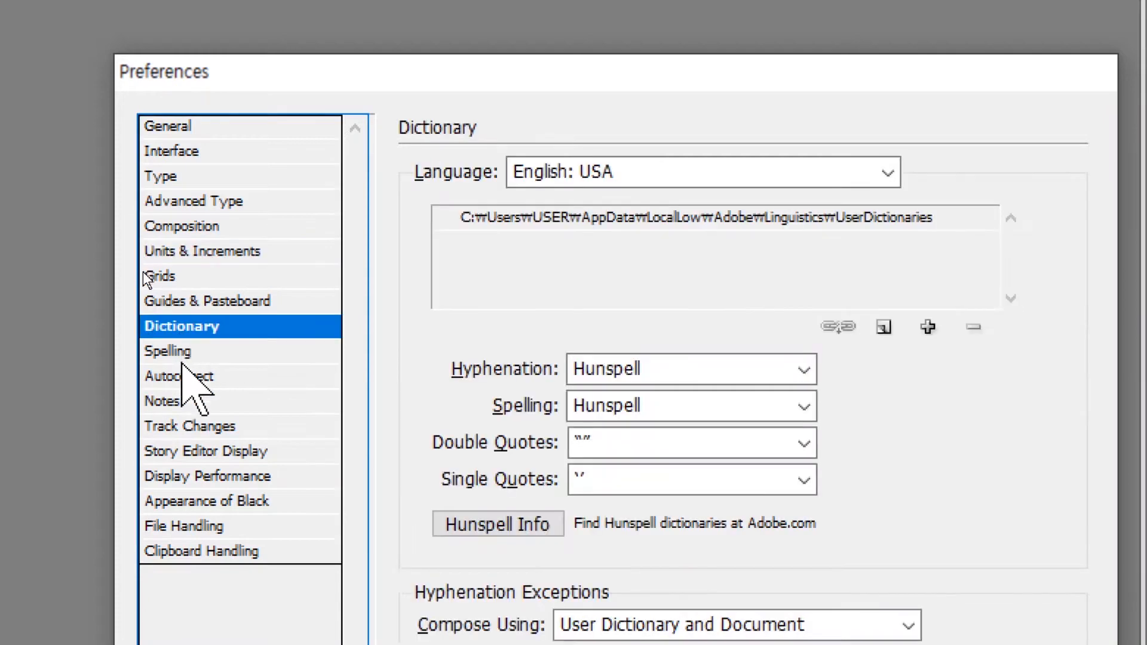
{"action": "left_click", "coordinate": [179, 376]}
{"action": "left_click", "coordinate": [203, 451]}
{"action": "left_click", "coordinate": [200, 350]}
{"action": "left_click", "coordinate": [197, 276]}
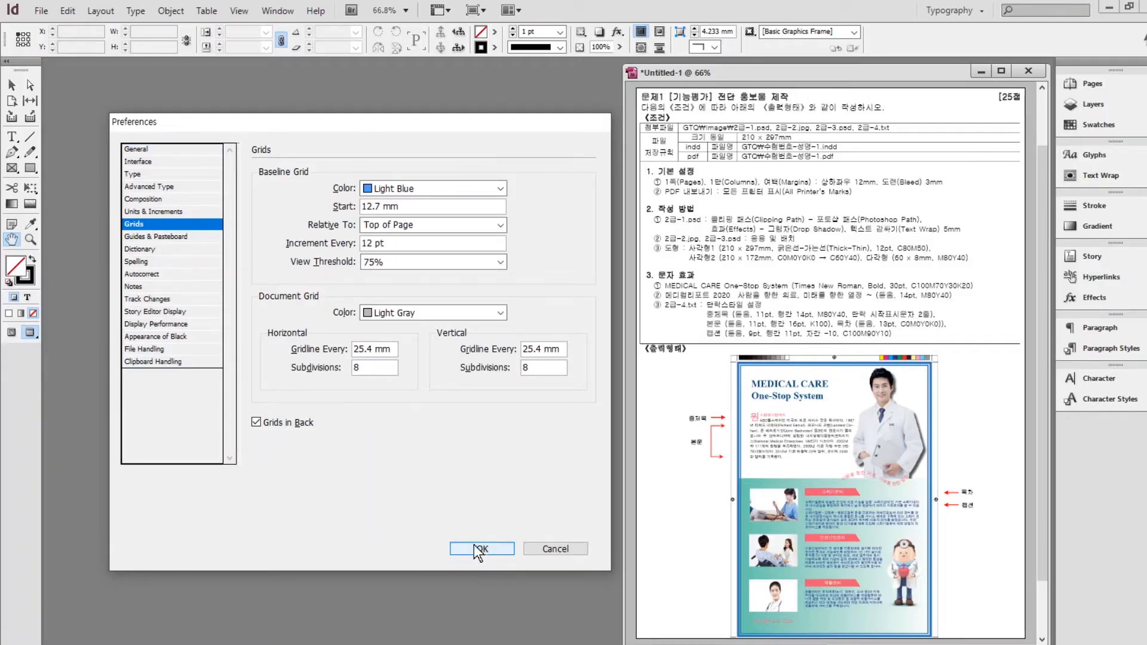
{"action": "left_click", "coordinate": [478, 548]}
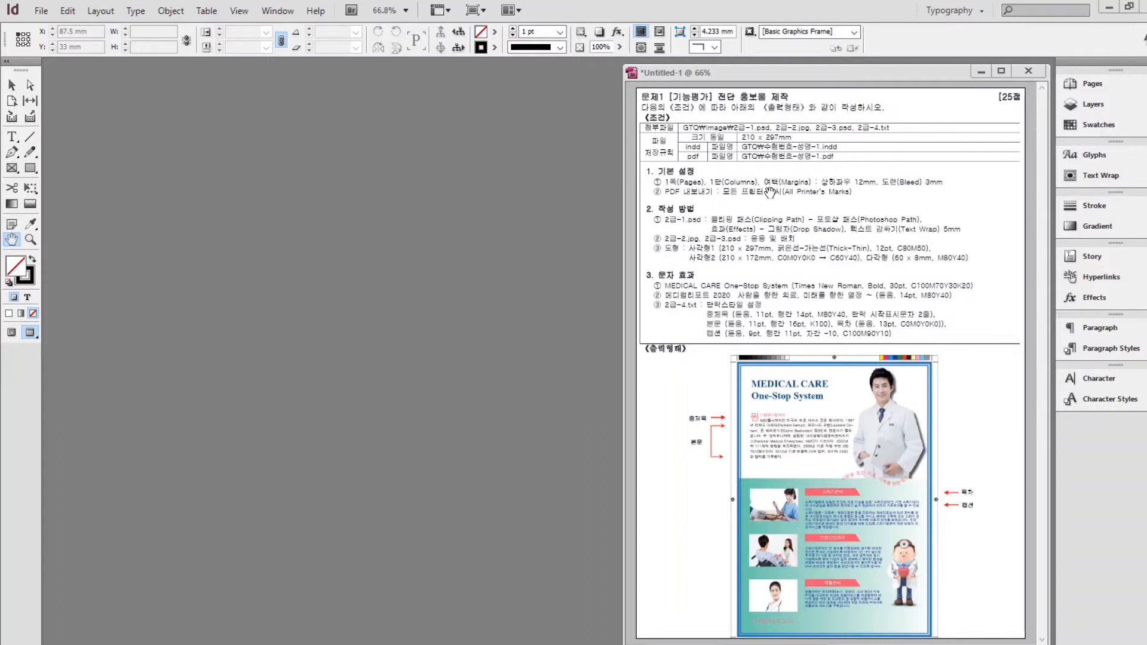
Bring up the New Document settings through File > New > Document.
{"action": "left_click", "coordinate": [44, 15]}
{"action": "mouse_move", "coordinate": [61, 31]}
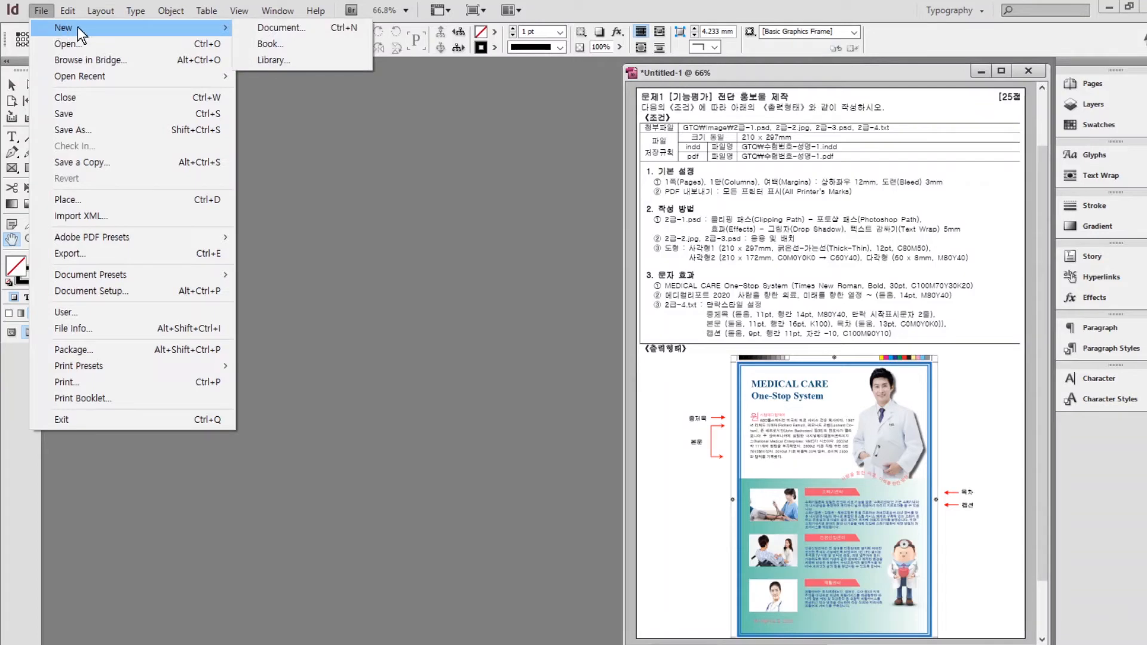
{"action": "left_click", "coordinate": [278, 28]}
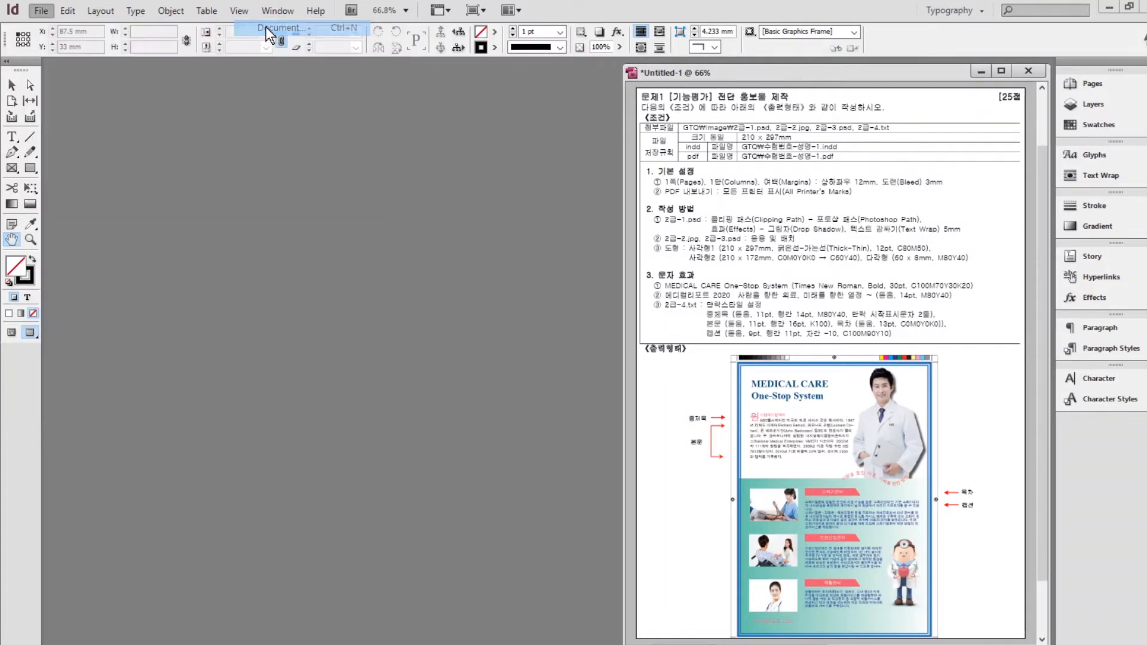
Set the page size to 210 mm wide by 297 mm high.
{"action": "left_click_drag", "start_coordinate": [353, 148], "coordinate": [434, 84]}
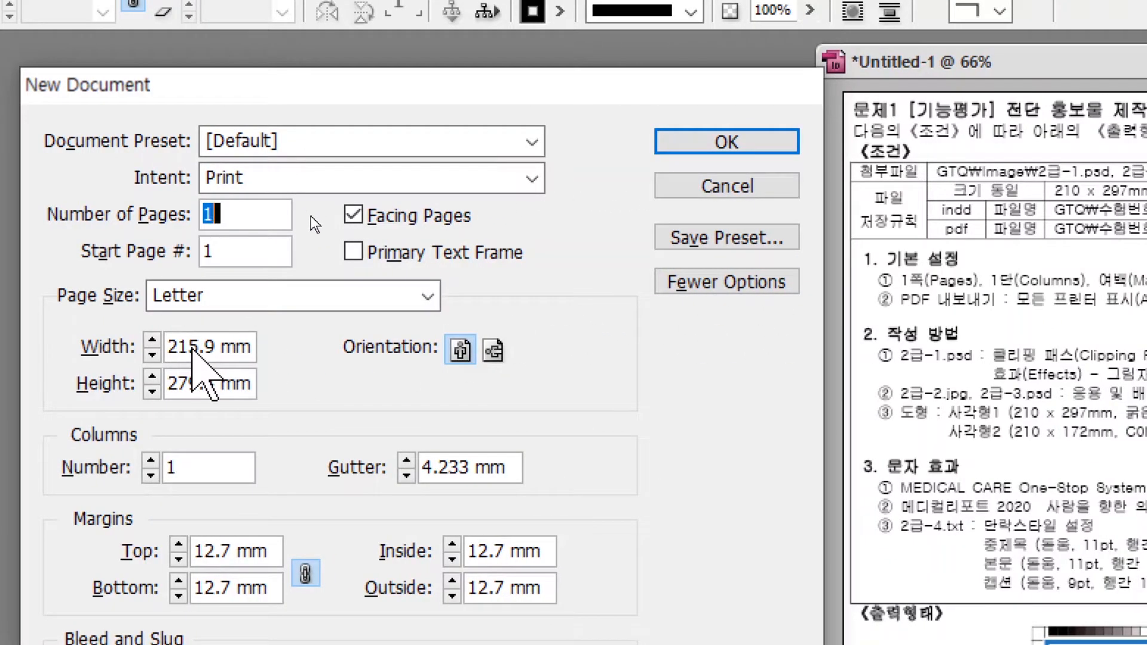
{"action": "double_click", "coordinate": [193, 348]}
{"action": "type", "text": "210"}
{"action": "key", "text": "Tab"}
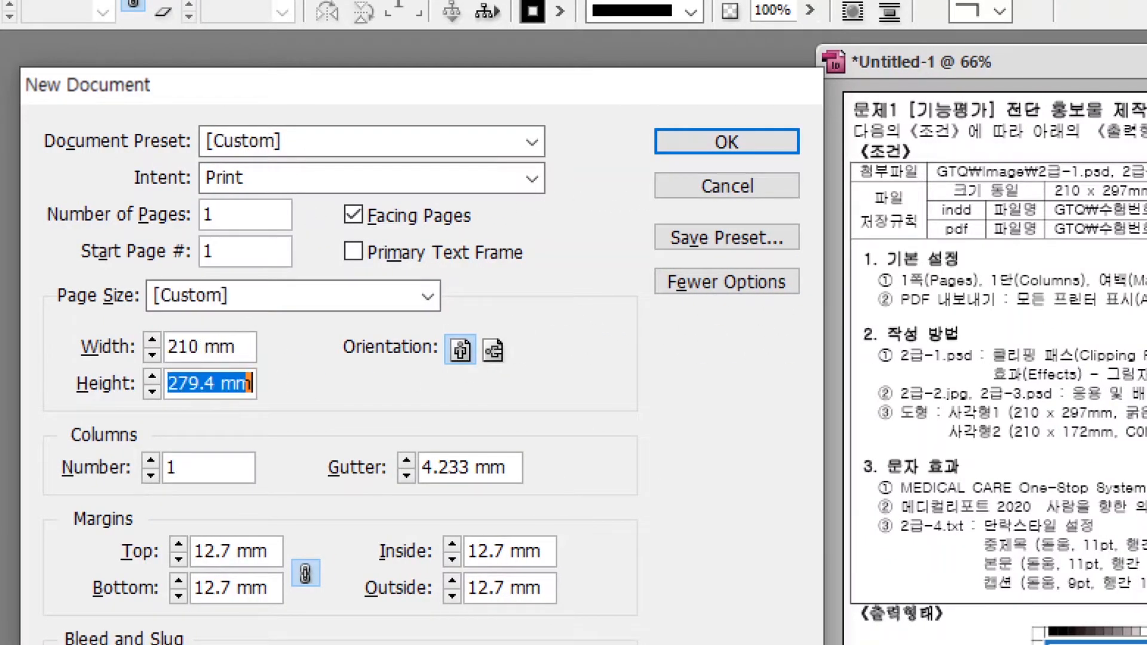
{"action": "type", "text": "297"}
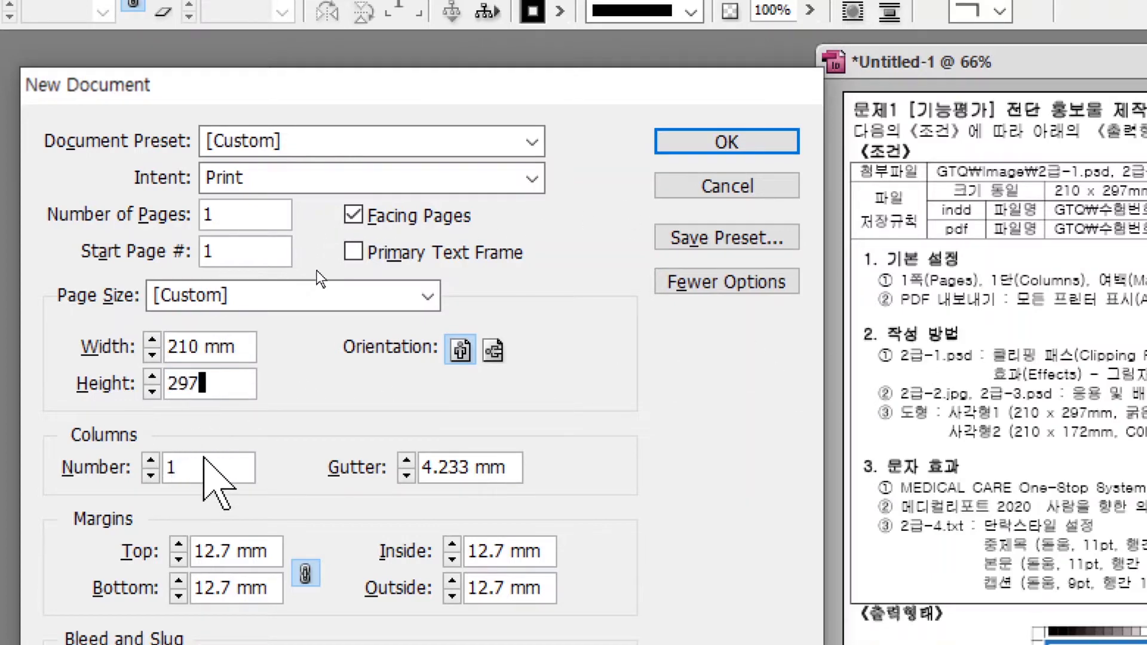
{"action": "left_click", "coordinate": [205, 459]}
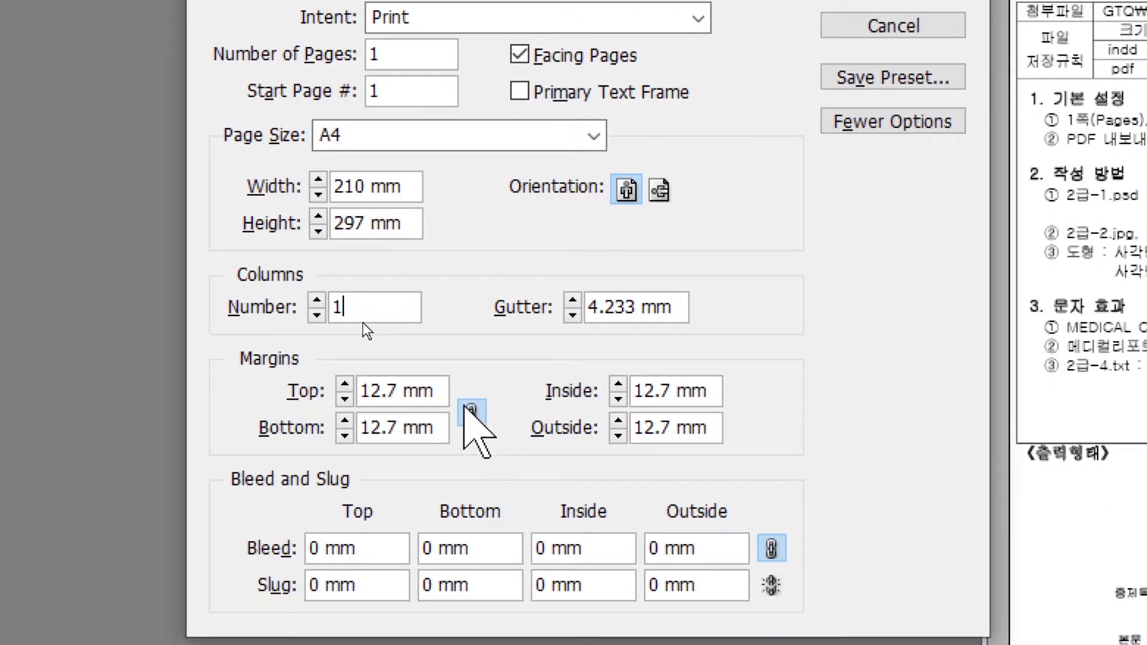
Use linked 12 mm margins and a 3 mm bleed on all sides, then create the document.
{"action": "left_click", "coordinate": [342, 397]}
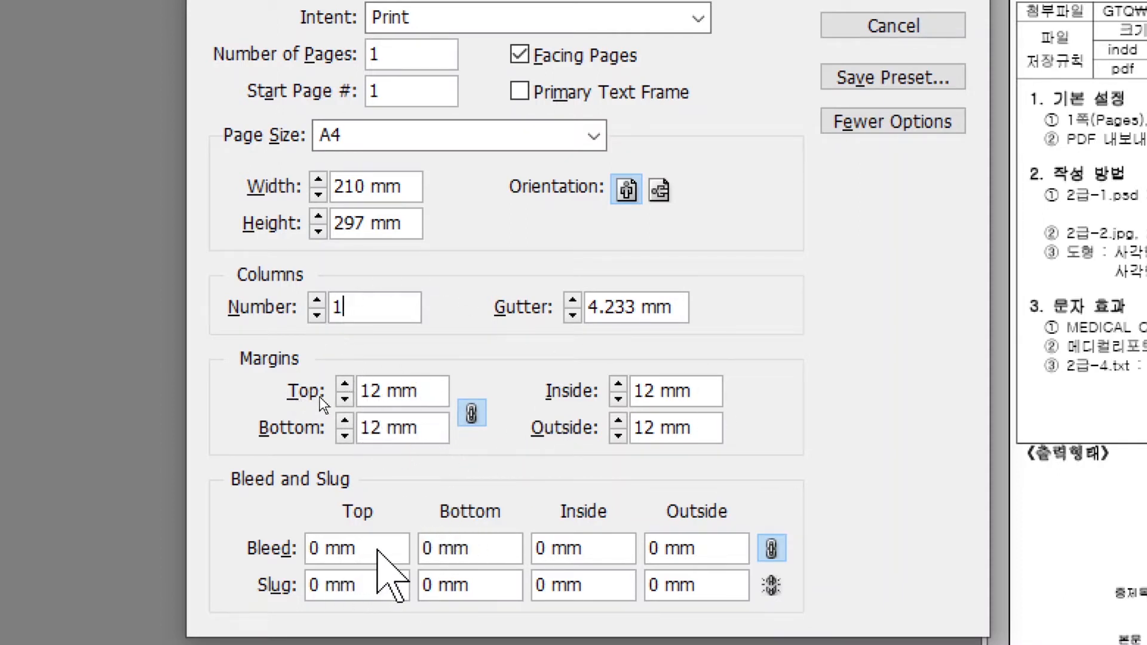
{"action": "left_click_drag", "start_coordinate": [358, 548], "coordinate": [266, 547]}
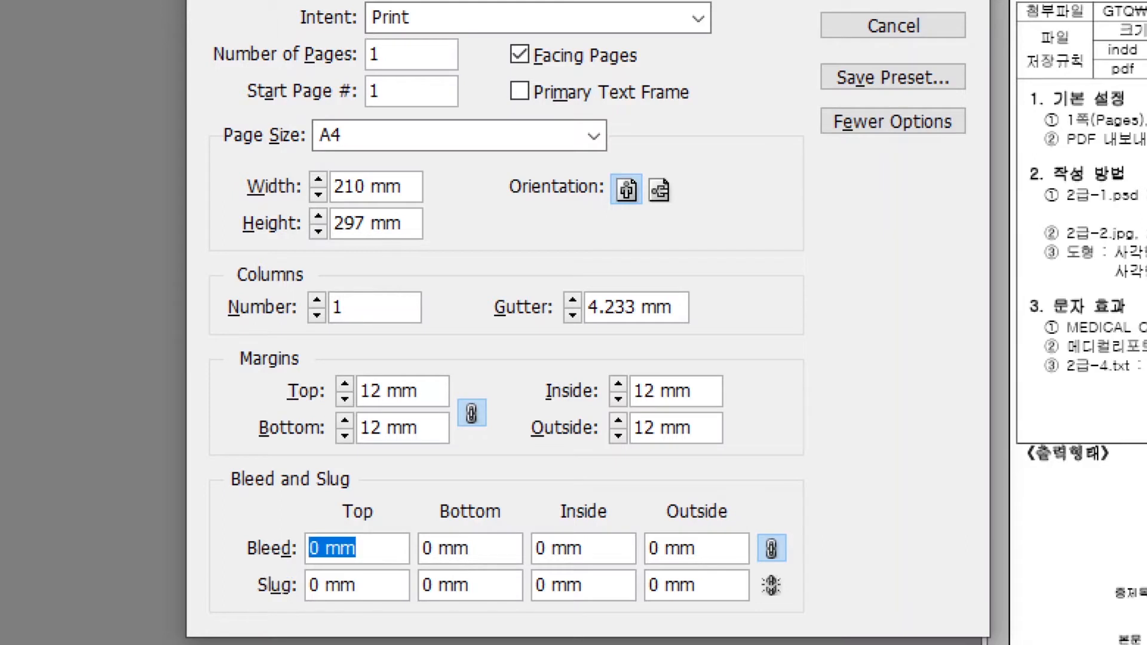
{"action": "type", "text": "3"}
{"action": "left_click", "coordinate": [465, 547]}
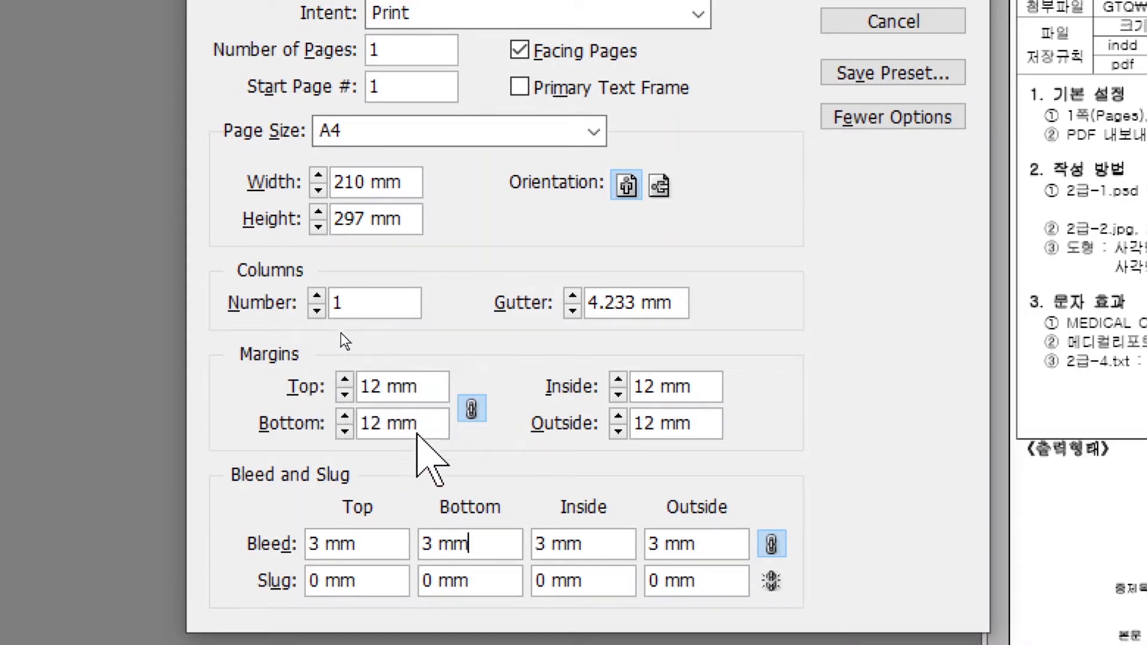
{"action": "left_click", "coordinate": [472, 409]}
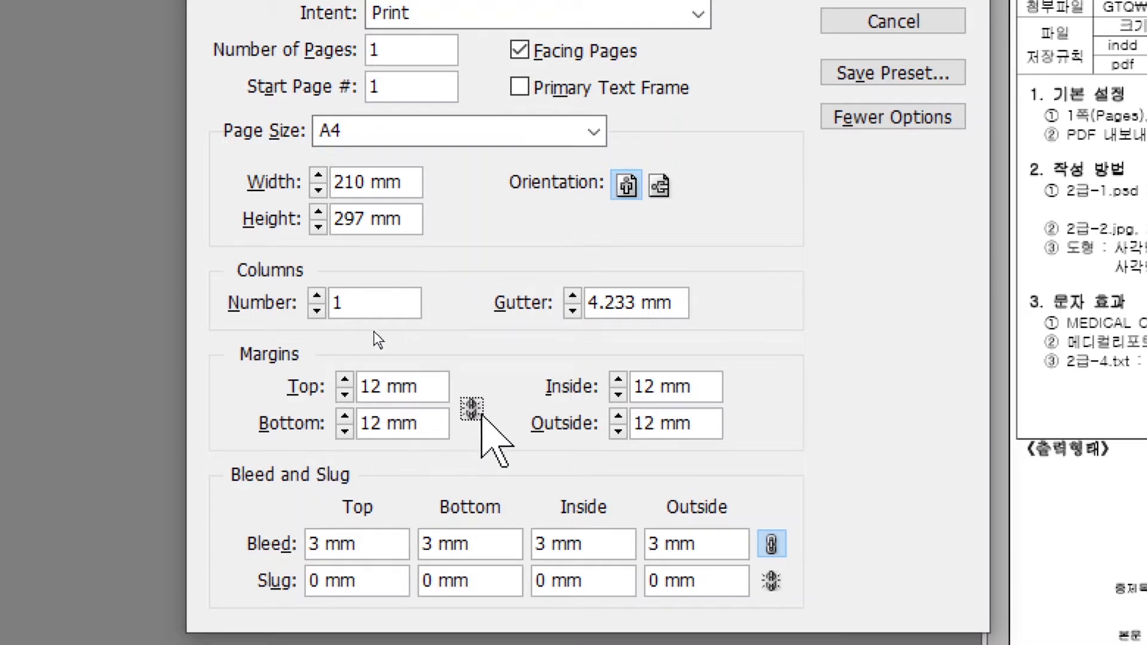
{"action": "left_click", "coordinate": [471, 410]}
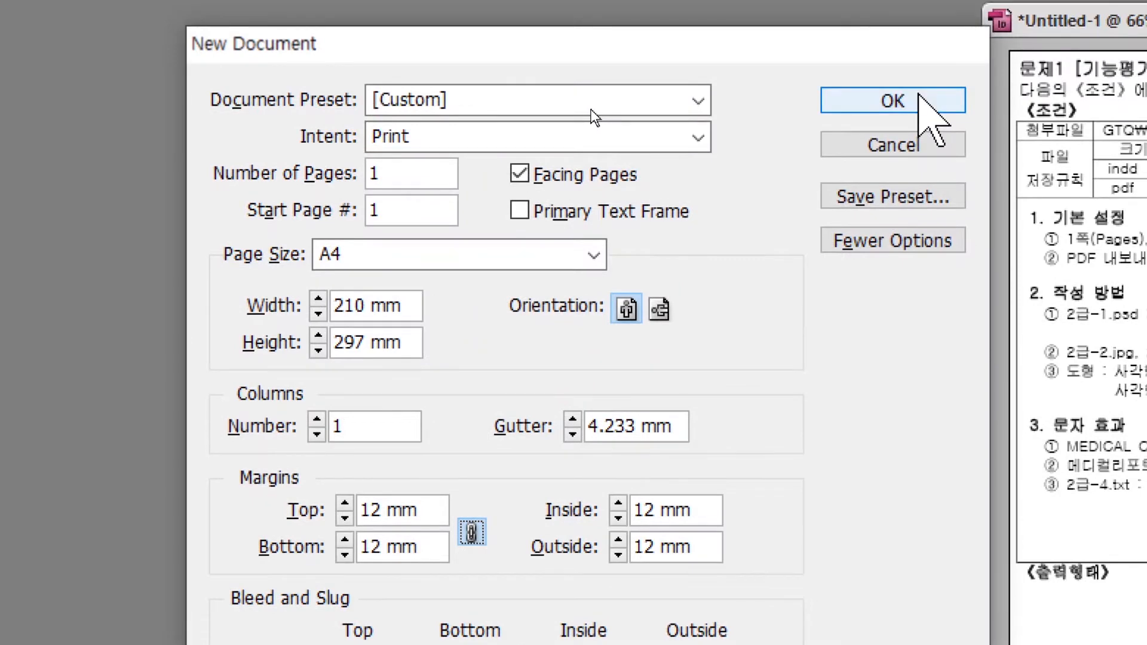
{"action": "left_click", "coordinate": [920, 96]}
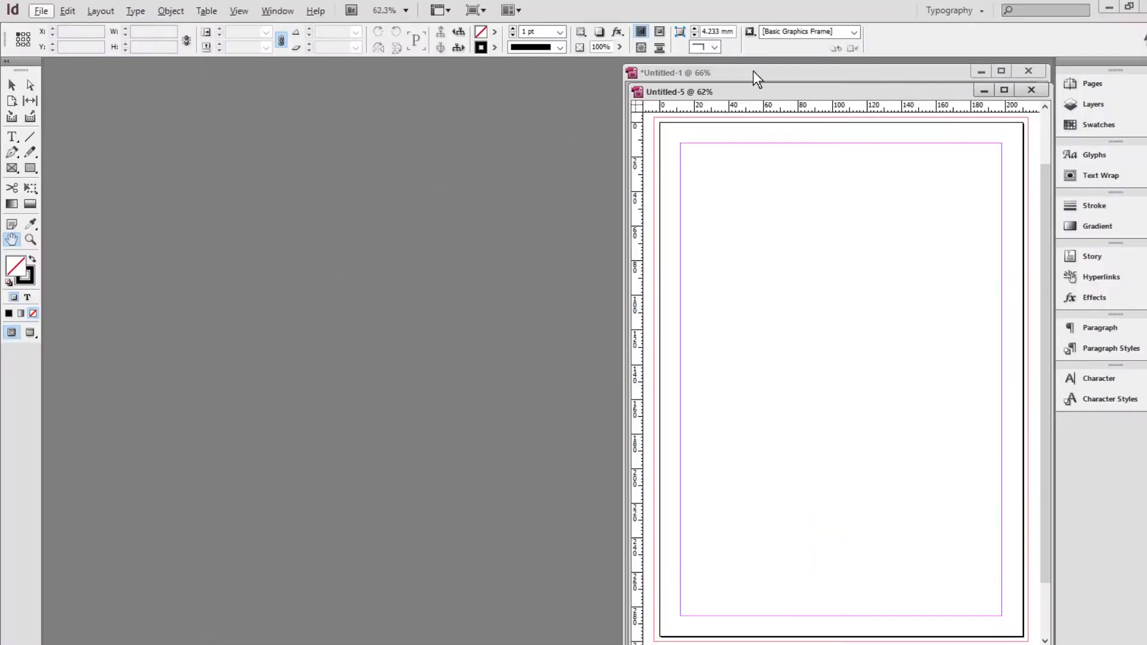
Arrange the document windows so the reference sheet shows, and open the Swatches panel.
{"action": "left_click_drag", "start_coordinate": [759, 88], "coordinate": [180, 65]}
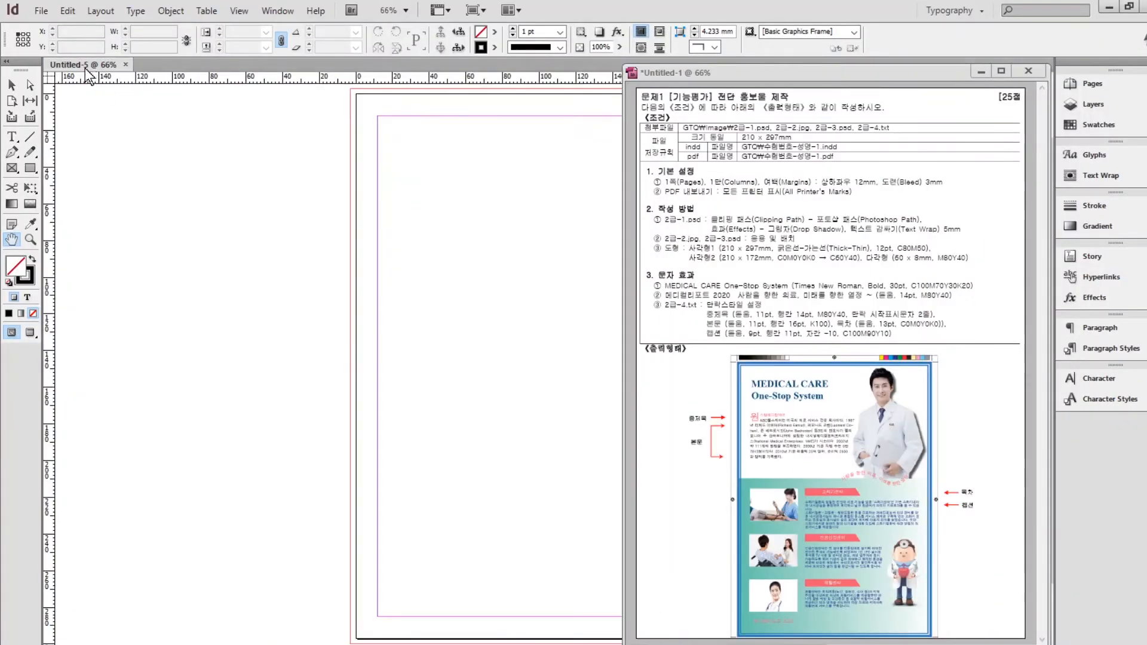
{"action": "left_click_drag", "start_coordinate": [474, 306], "coordinate": [608, 305]}
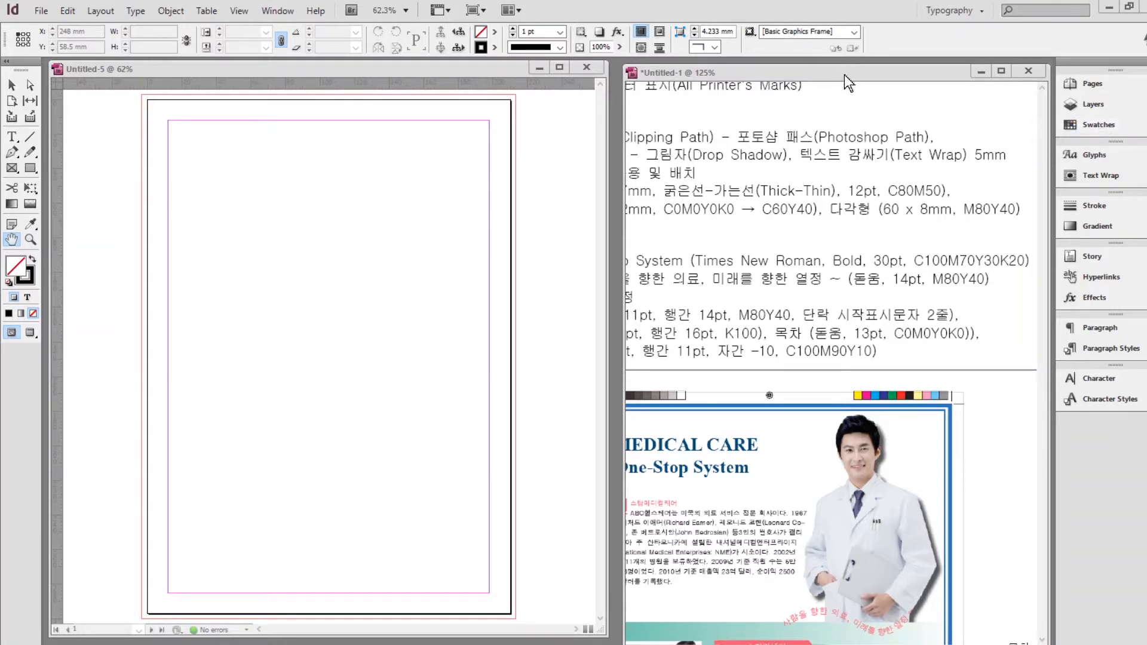
{"action": "left_click_drag", "start_coordinate": [845, 75], "coordinate": [664, 78]}
{"action": "left_click", "coordinate": [1091, 122]}
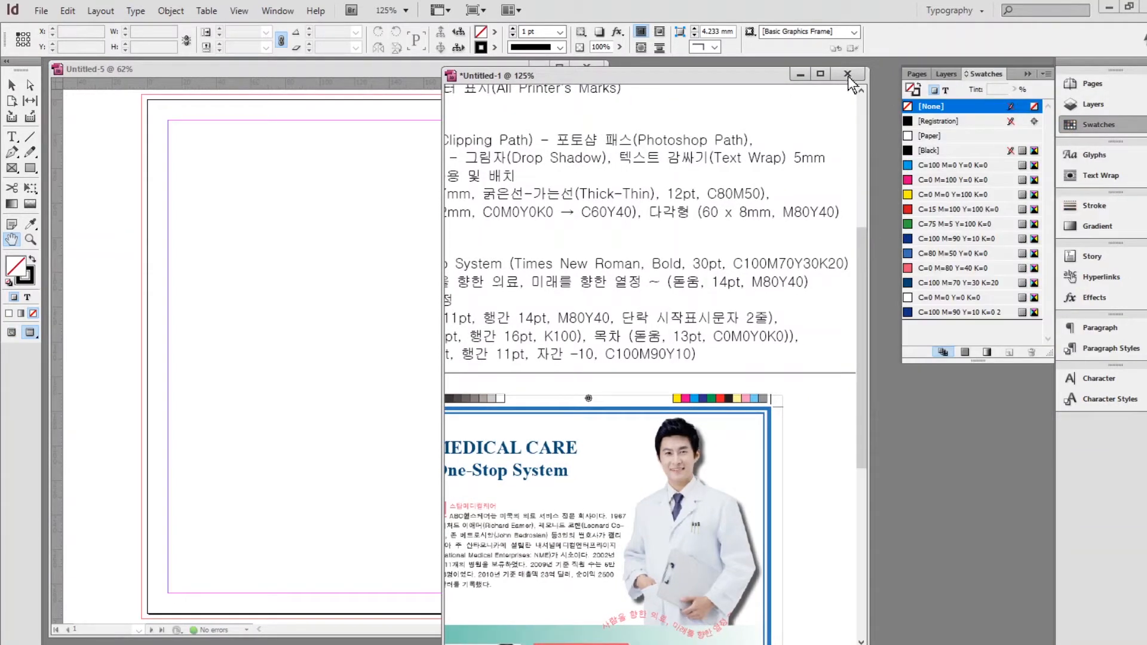
Duplicate the dark blue swatch and change it to C=80 M=50 Y=0 K=0.
{"action": "left_click", "coordinate": [326, 70]}
{"action": "left_click", "coordinate": [938, 223]}
{"action": "left_click", "coordinate": [956, 239]}
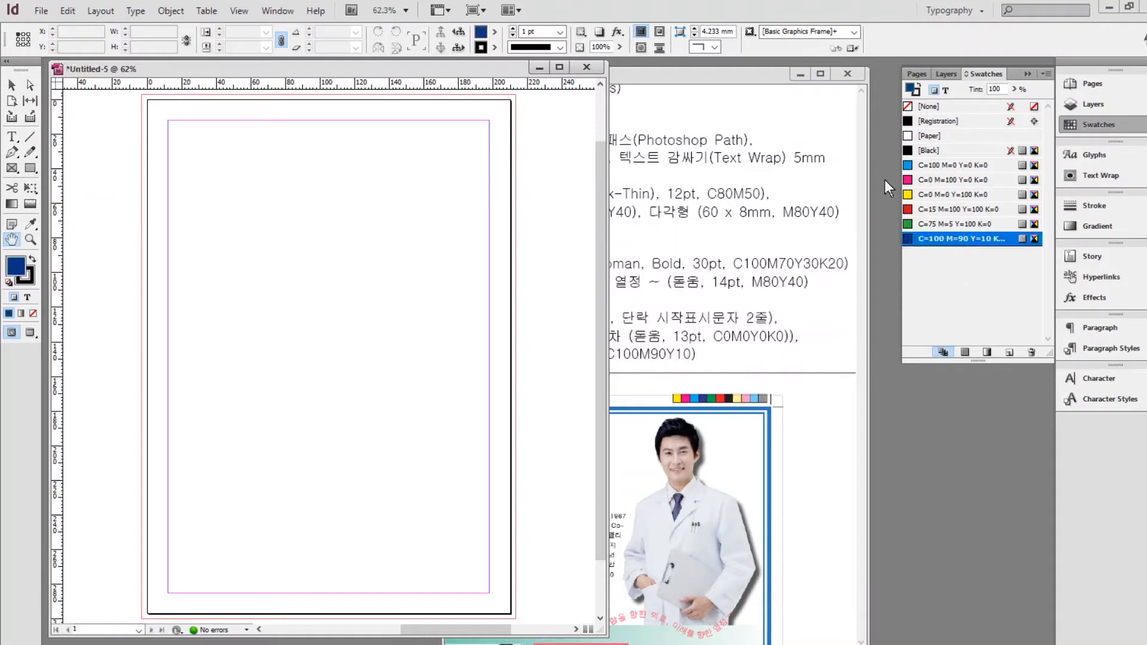
{"action": "left_click", "coordinate": [1009, 354]}
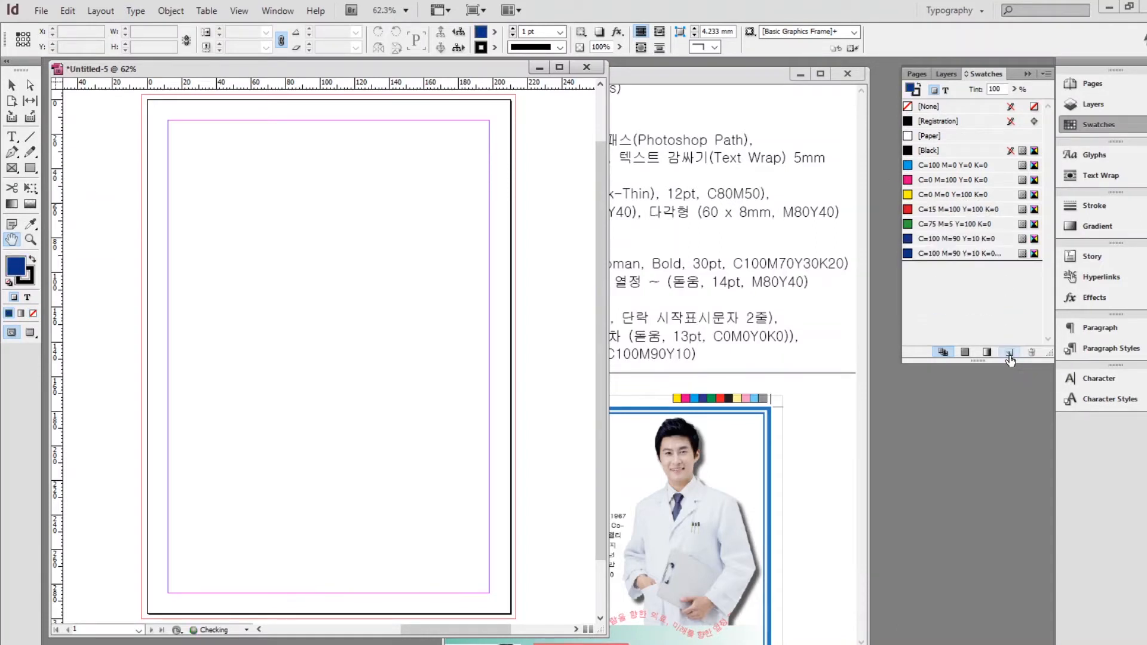
{"action": "double_click", "coordinate": [971, 253]}
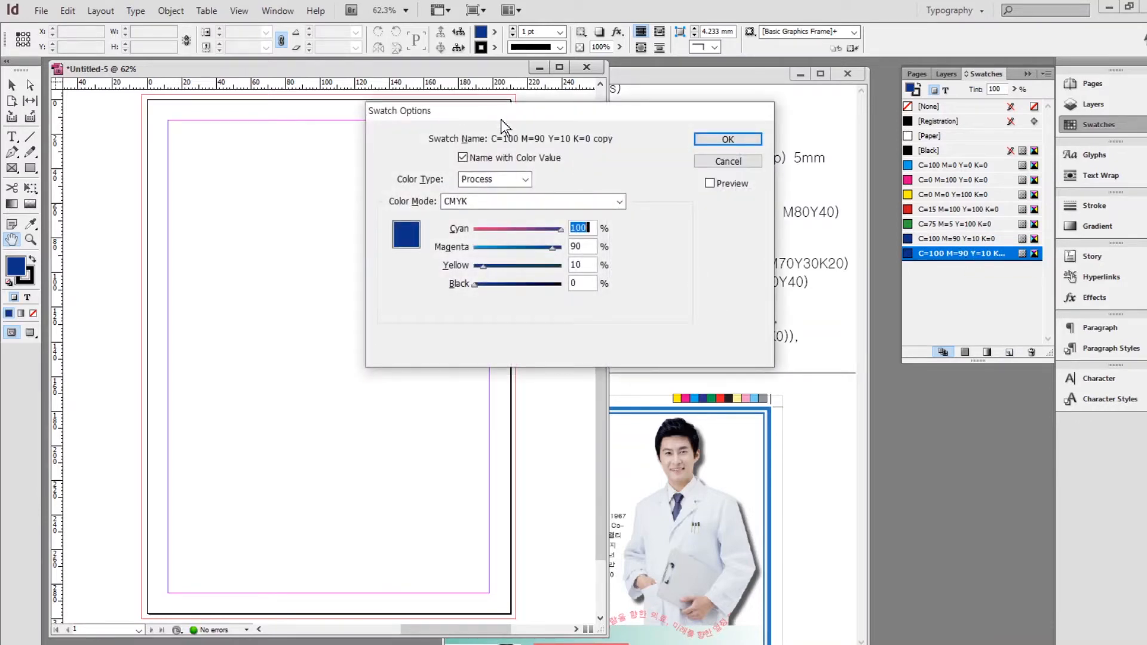
{"action": "left_click_drag", "start_coordinate": [501, 119], "coordinate": [309, 128]}
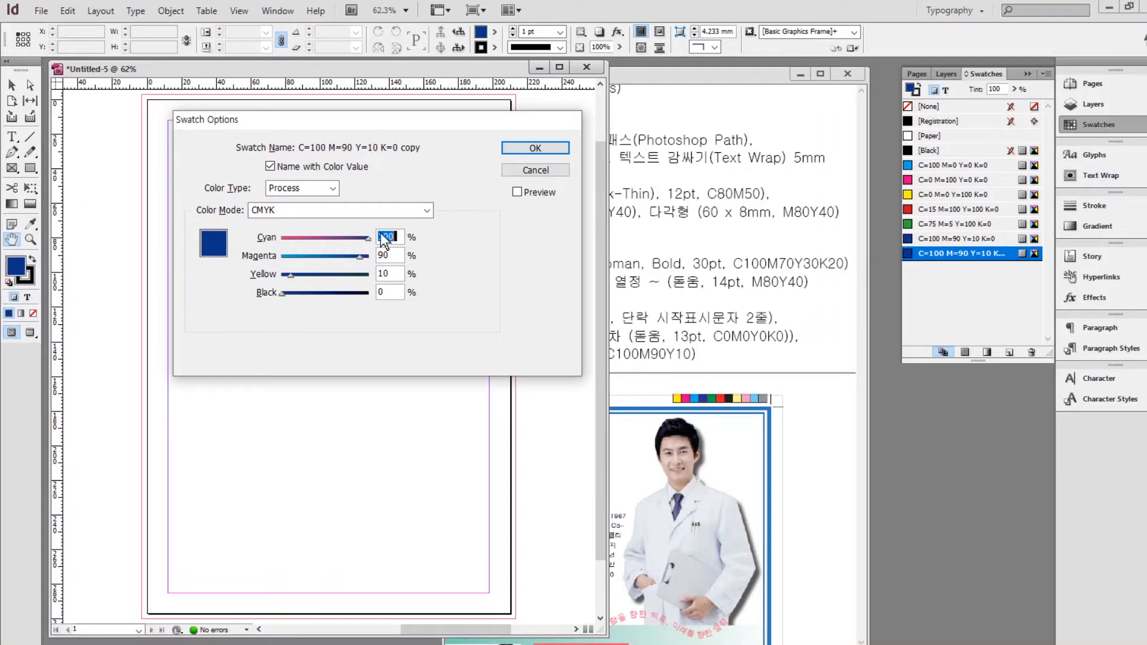
{"action": "type", "text": "80"}
{"action": "key", "text": "Tab"}
{"action": "type", "text": "50"}
{"action": "key", "text": "Tab"}
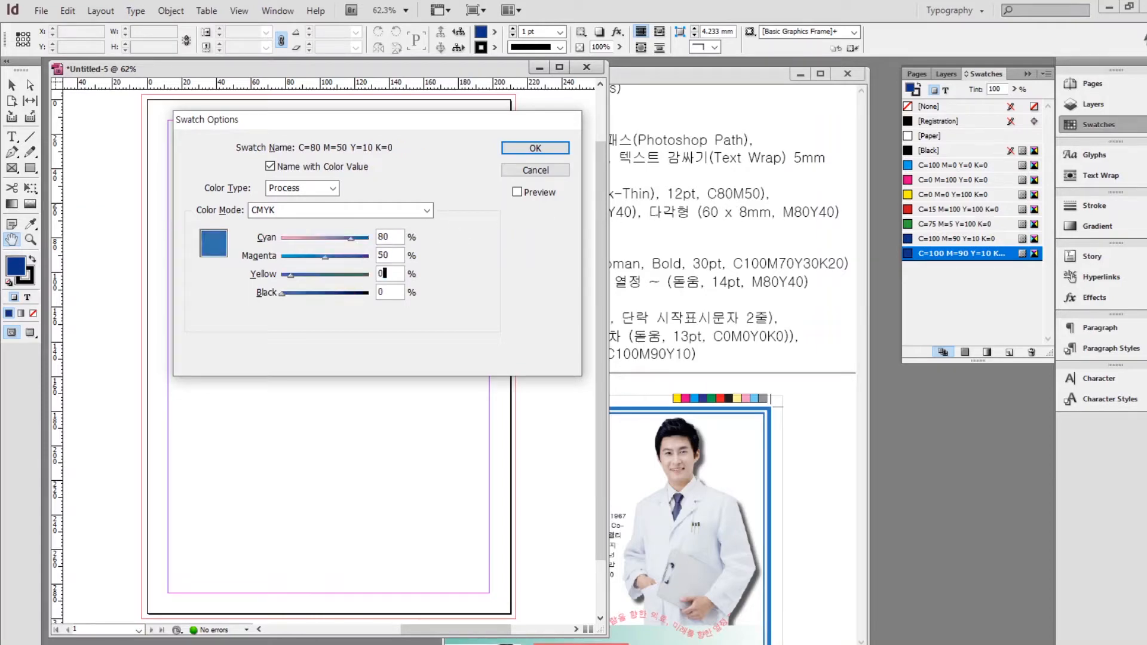
{"action": "type", "text": "0"}
{"action": "key", "text": "Return"}
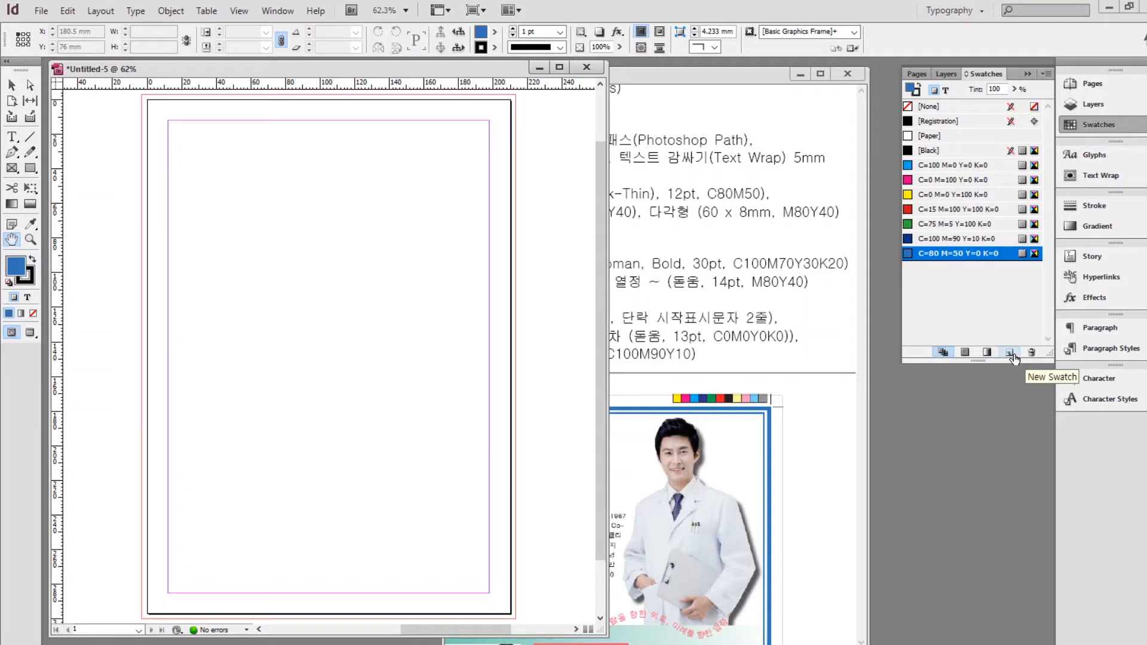
Add a pink C=0 M=80 Y=40 swatch from a duplicate.
{"action": "left_click", "coordinate": [1011, 353]}
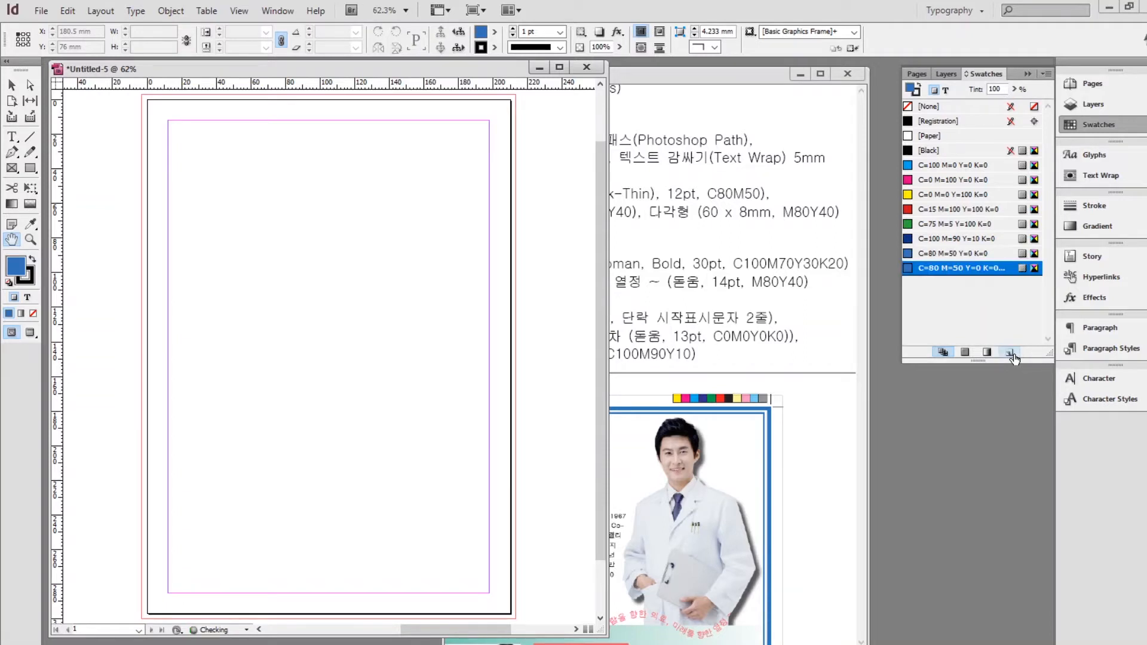
{"action": "double_click", "coordinate": [955, 269]}
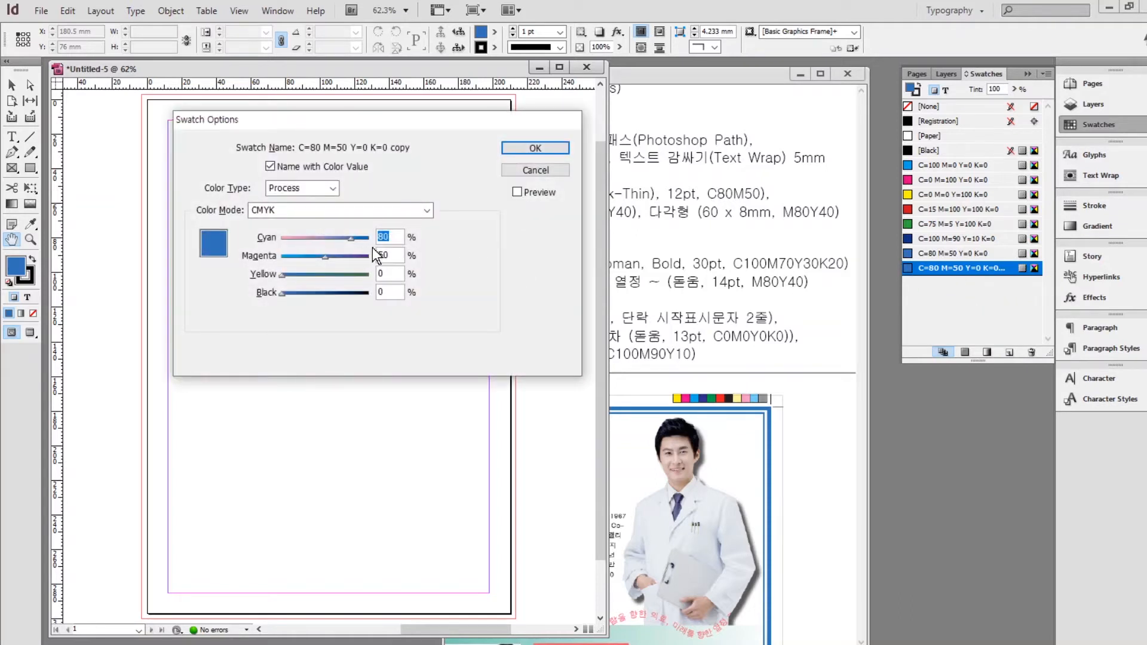
{"action": "type", "text": "0"}
{"action": "key", "text": "Tab"}
{"action": "type", "text": "80"}
{"action": "key", "text": "Tab"}
{"action": "type", "text": "40"}
{"action": "key", "text": "Return"}
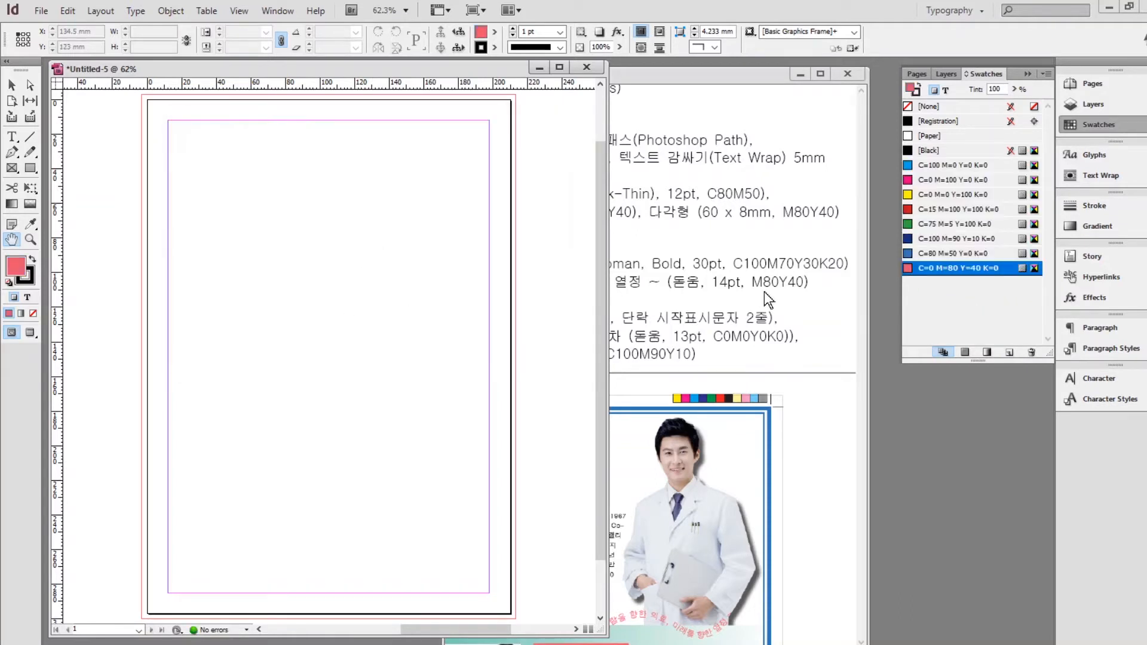
Add a navy C=100 M=70 Y=30 K=20 swatch.
{"action": "mouse_move", "coordinate": [476, 70]}
{"action": "left_mouse_down"}
{"action": "mouse_move", "coordinate": [343, 139]}
{"action": "mouse_move", "coordinate": [324, 103]}
{"action": "mouse_move", "coordinate": [480, 76]}
{"action": "left_mouse_up"}
{"action": "left_click", "coordinate": [1009, 352]}
{"action": "double_click", "coordinate": [965, 284]}
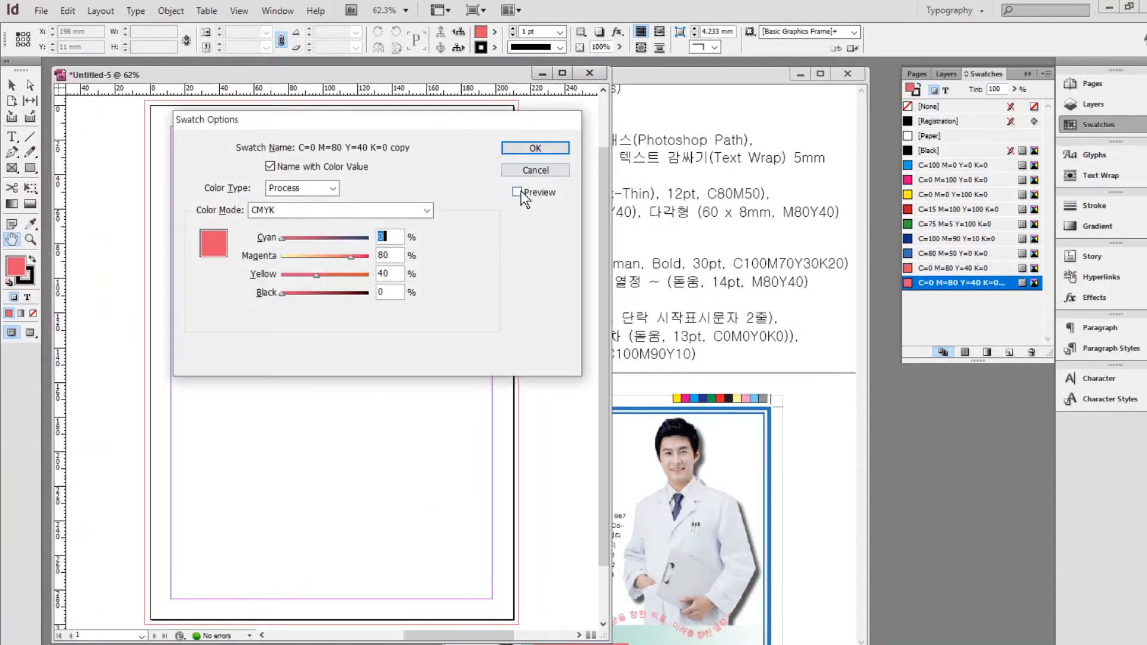
{"action": "type", "text": "100\t70\t30\t20"}
{"action": "key", "text": "Return"}
Add another C=0 M=80 Y=40 swatch and correct its black value to 0.
{"action": "left_click", "coordinate": [1009, 352]}
{"action": "double_click", "coordinate": [988, 295]}
{"action": "type", "text": "0\t80\t40"}
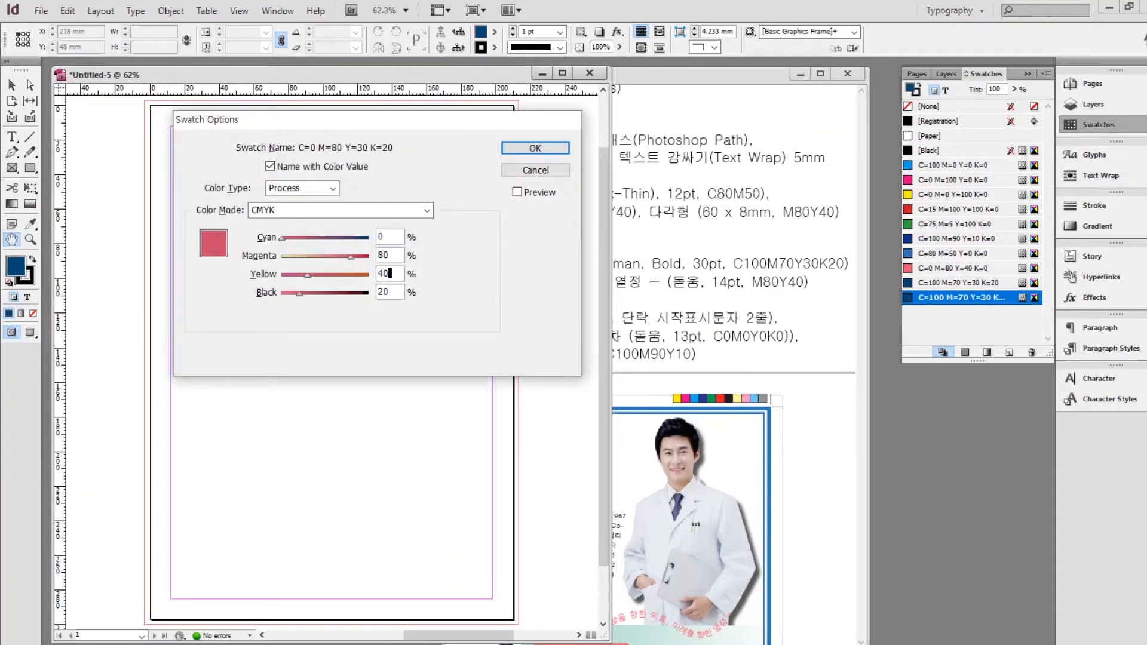
{"action": "key", "text": "Return"}
{"action": "double_click", "coordinate": [968, 298]}
{"action": "left_click_drag", "start_coordinate": [392, 292], "coordinate": [231, 257]}
{"action": "type", "text": "0"}
Add a blank C=0 M=0 Y=0 K=0 swatch.
{"action": "left_click", "coordinate": [1009, 352]}
{"action": "double_click", "coordinate": [968, 312]}
{"action": "type", "text": "0\t0\t0\t0"}
{"action": "key", "text": "Return"}
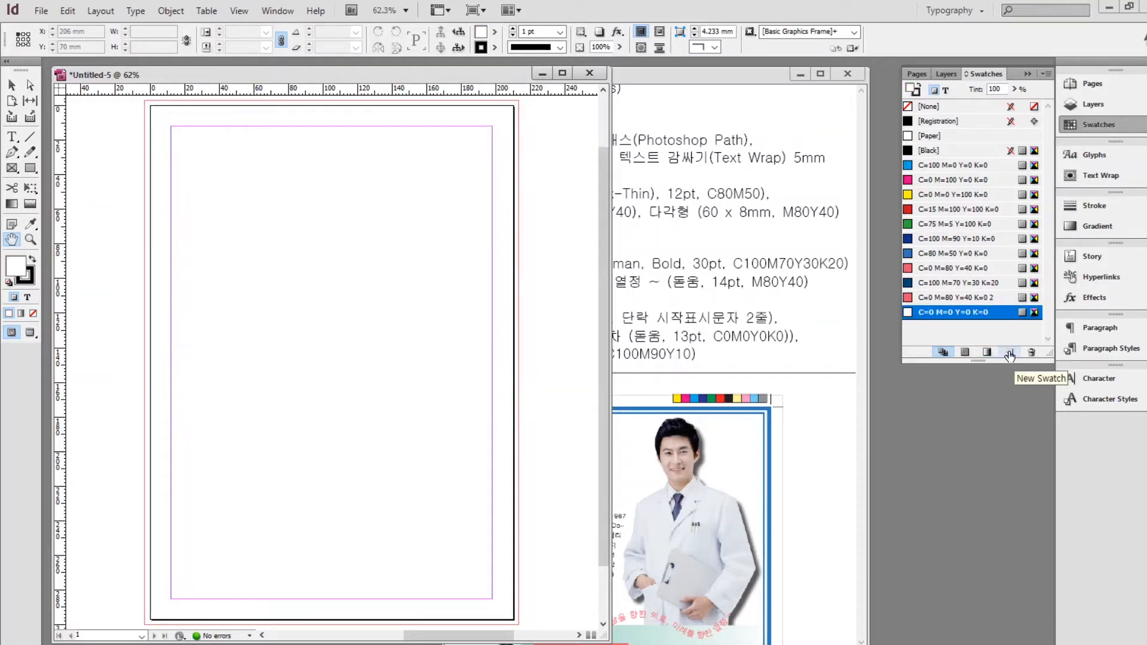
{"action": "left_click", "coordinate": [790, 214]}
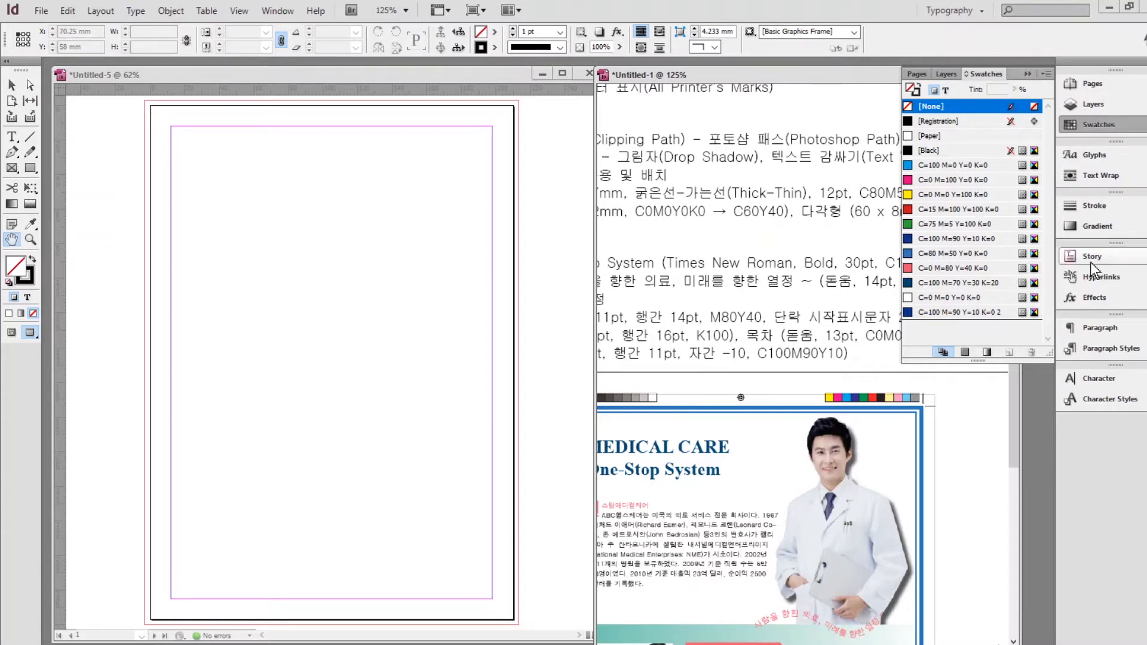
Make a default linear gradient in the flyer and save it as a new swatch.
{"action": "left_click", "coordinate": [273, 74]}
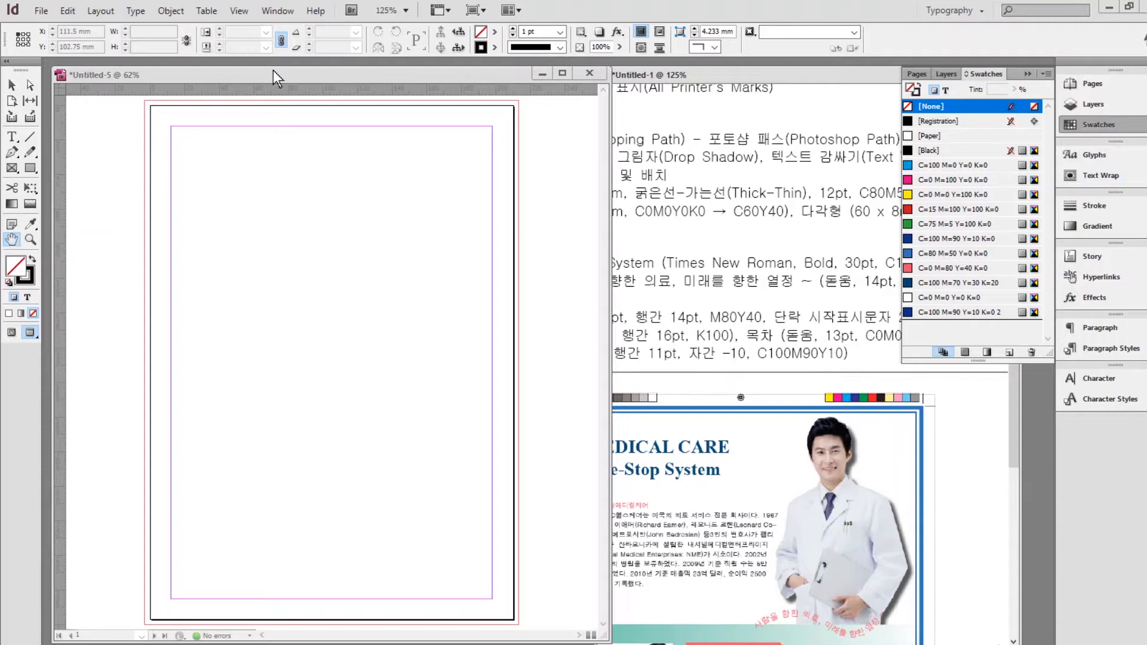
{"action": "left_click", "coordinate": [1096, 227]}
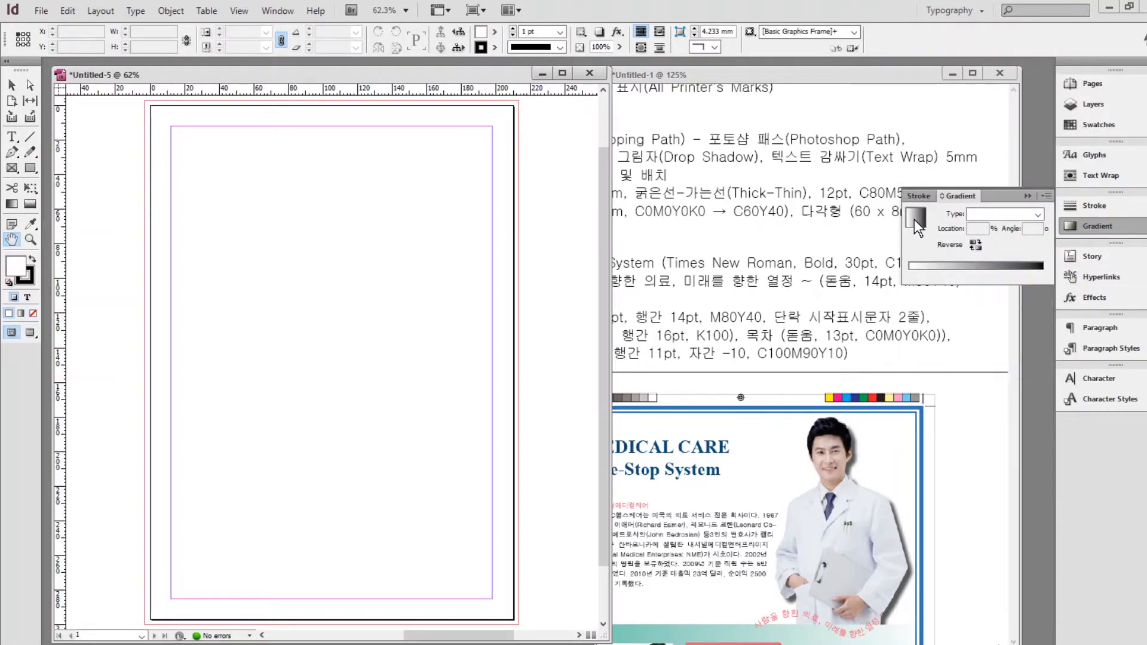
{"action": "left_click", "coordinate": [979, 266]}
{"action": "right_click", "coordinate": [979, 266]}
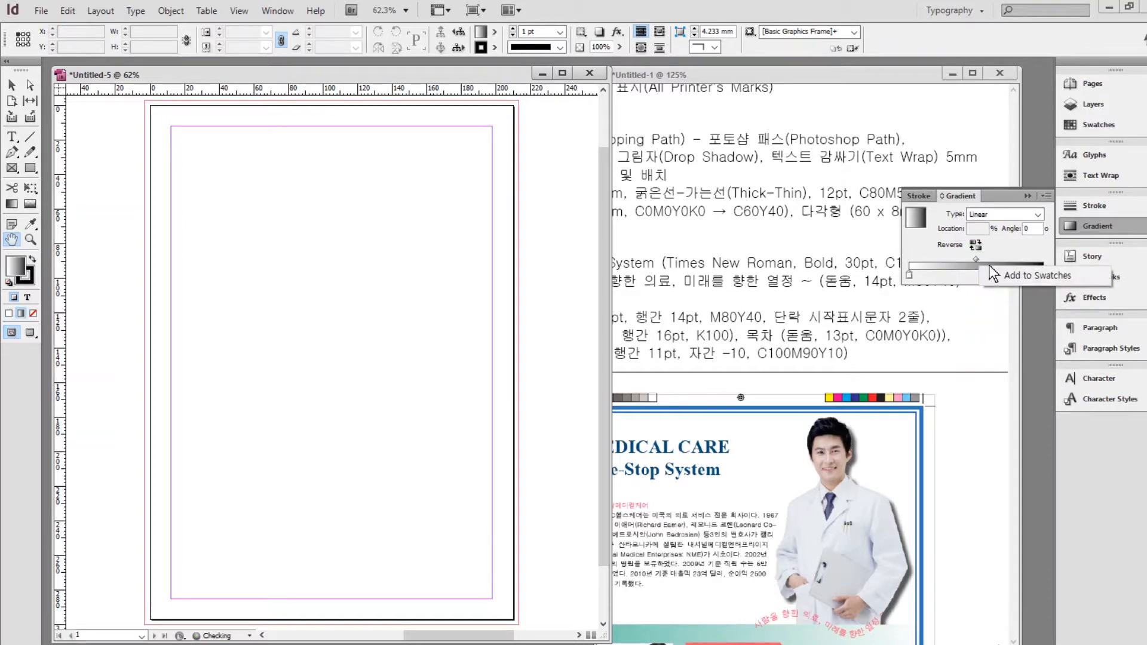
{"action": "left_click", "coordinate": [1025, 274]}
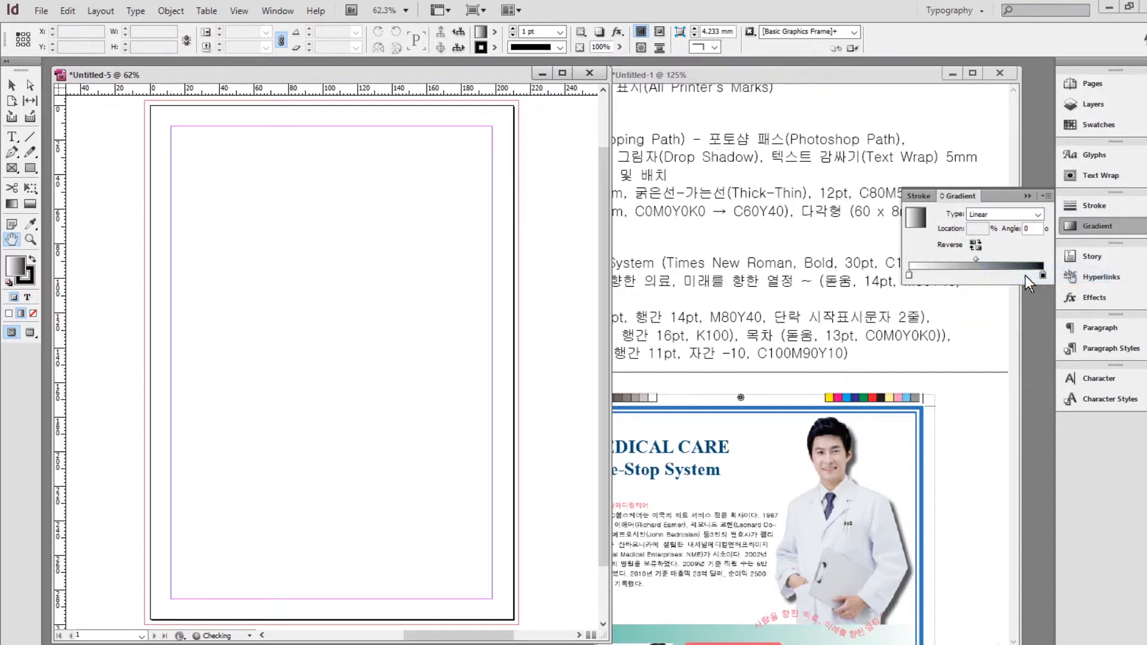
{"action": "left_click", "coordinate": [1090, 124]}
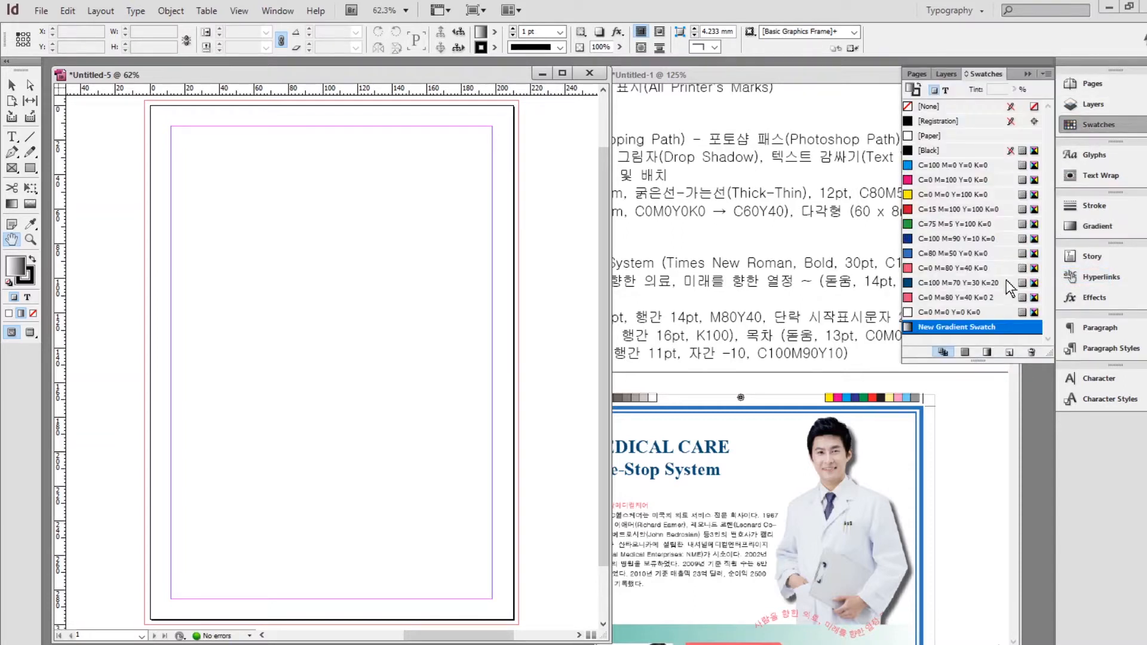
Set New Gradient Swatch's end stop to CMYK with cyan 60 and magenta 4.
{"action": "double_click", "coordinate": [962, 326]}
{"action": "left_click_drag", "start_coordinate": [392, 123], "coordinate": [439, 136]}
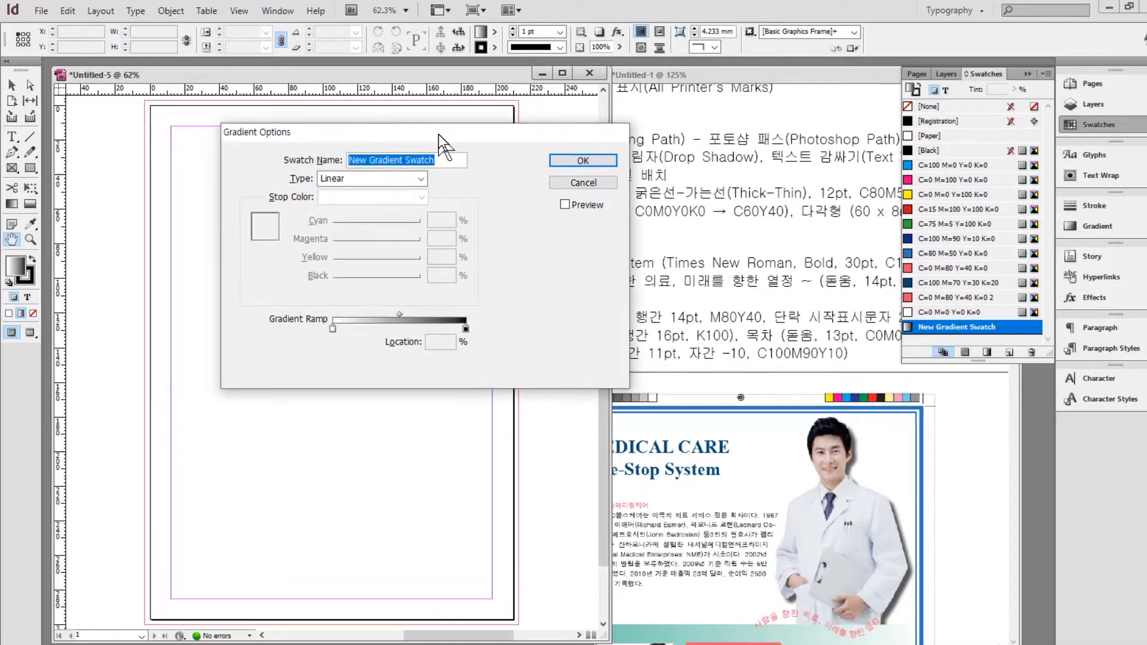
{"action": "left_click", "coordinate": [334, 331]}
{"action": "left_click", "coordinate": [465, 331]}
{"action": "left_click", "coordinate": [372, 196]}
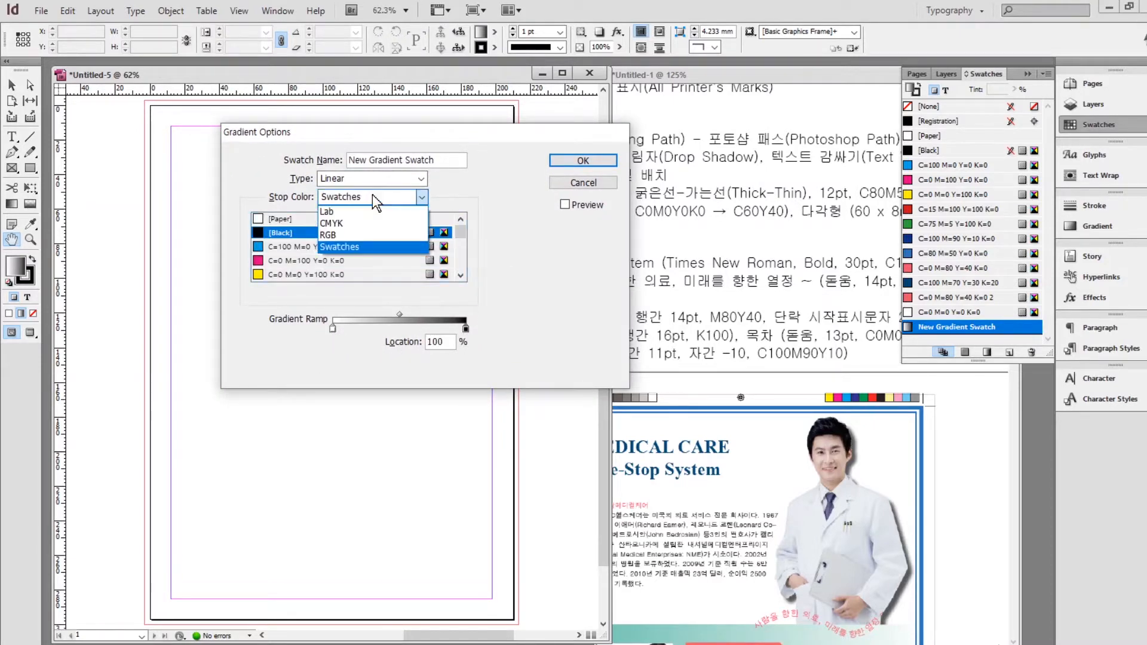
{"action": "left_click", "coordinate": [375, 224]}
{"action": "left_click_drag", "start_coordinate": [444, 222], "coordinate": [169, 150]}
{"action": "type", "text": "60"}
{"action": "key", "text": "Tab"}
{"action": "key", "text": "Tab"}
{"action": "type", "text": "4"}
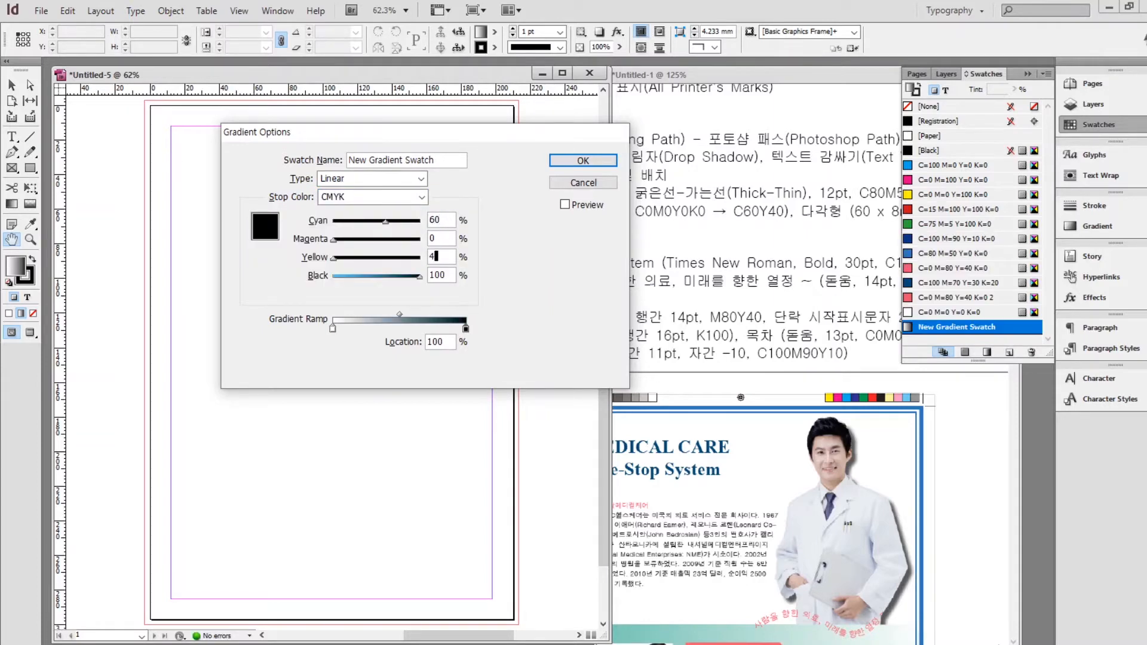
{"action": "key", "text": "Return"}
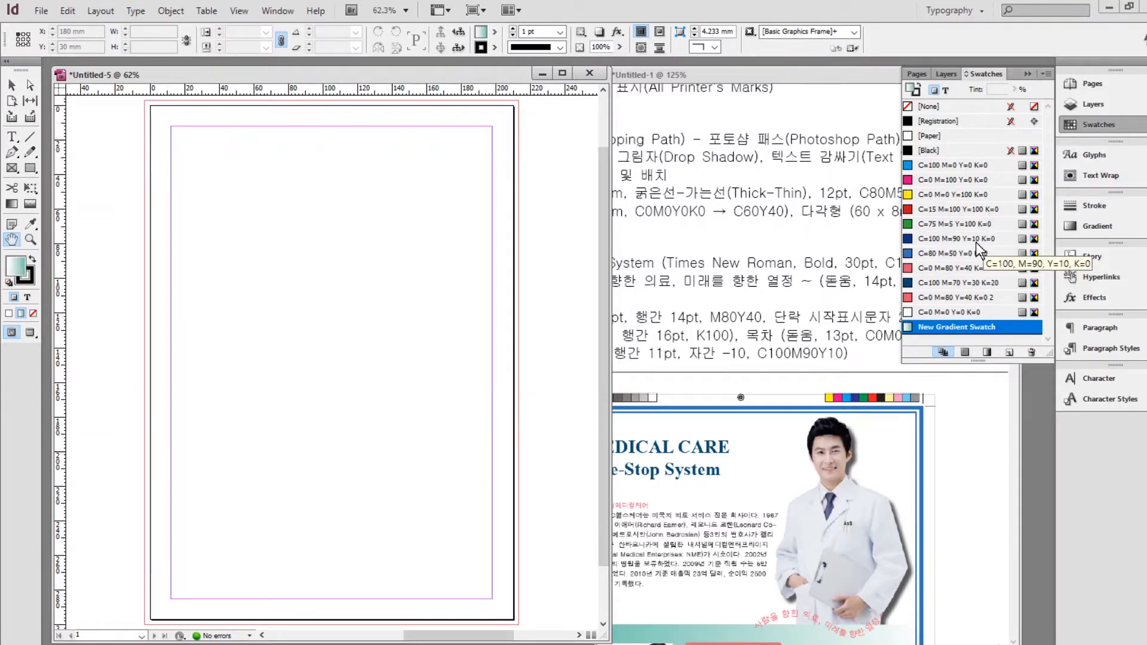
{"action": "left_click", "coordinate": [1027, 73]}
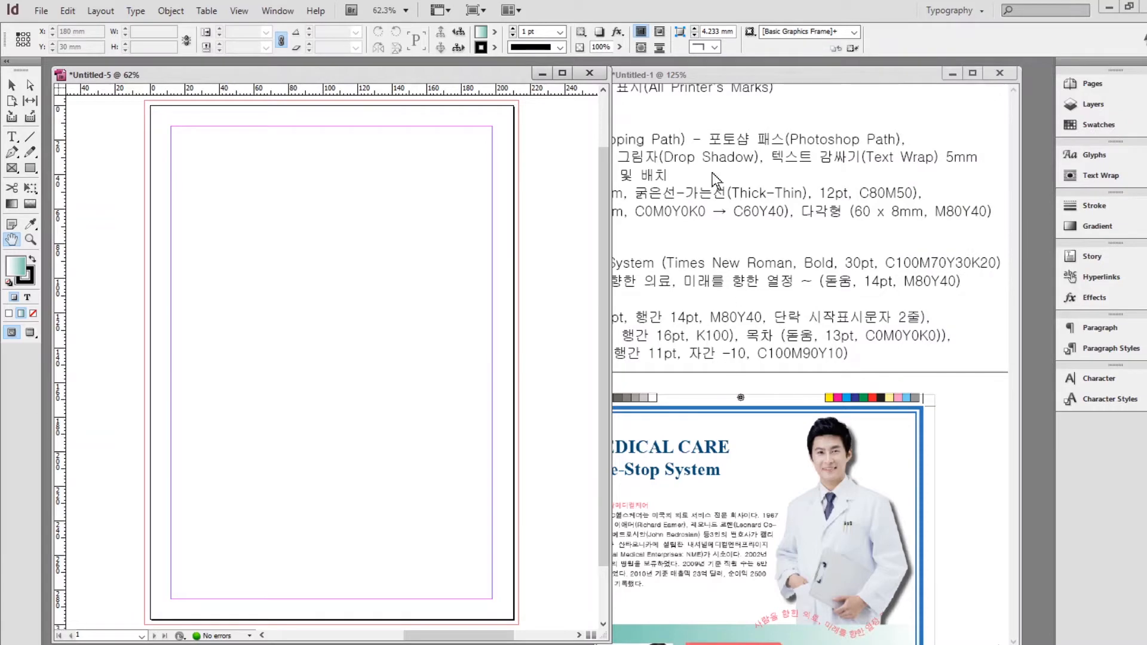
Review the reference sheet, then create and select Paragraph Style 1 in the flyer.
{"action": "left_click_drag", "start_coordinate": [717, 341], "coordinate": [832, 337]}
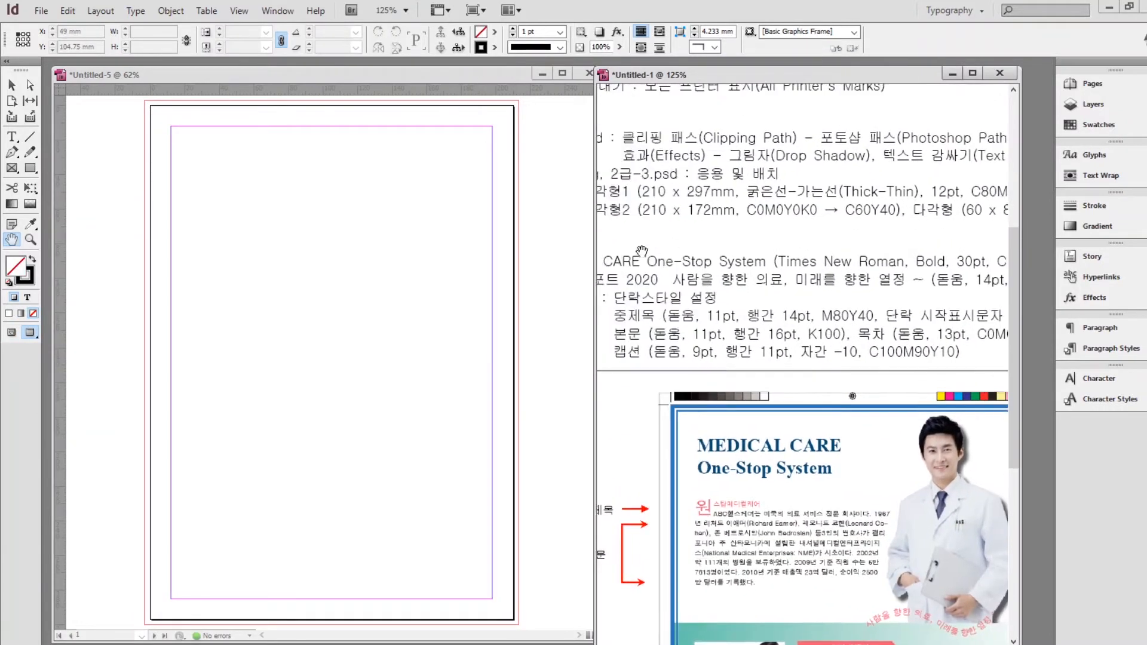
{"action": "left_click_drag", "start_coordinate": [880, 77], "coordinate": [906, 72]}
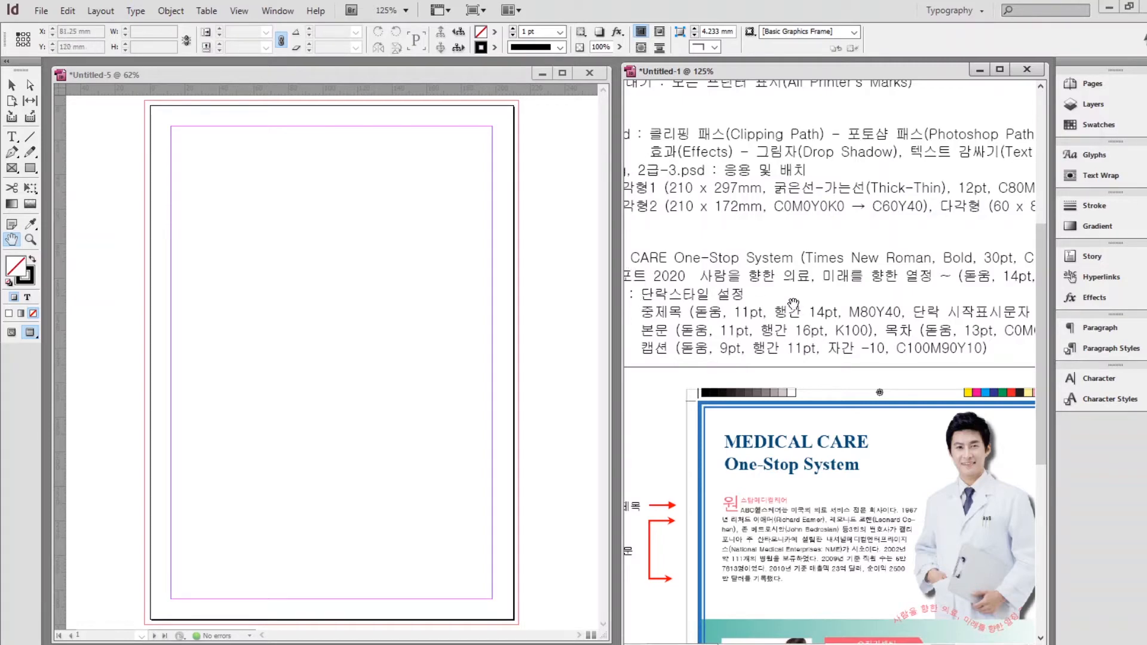
{"action": "scroll", "coordinate": [793, 305], "scroll_direction": "down", "scroll_amount": 1}
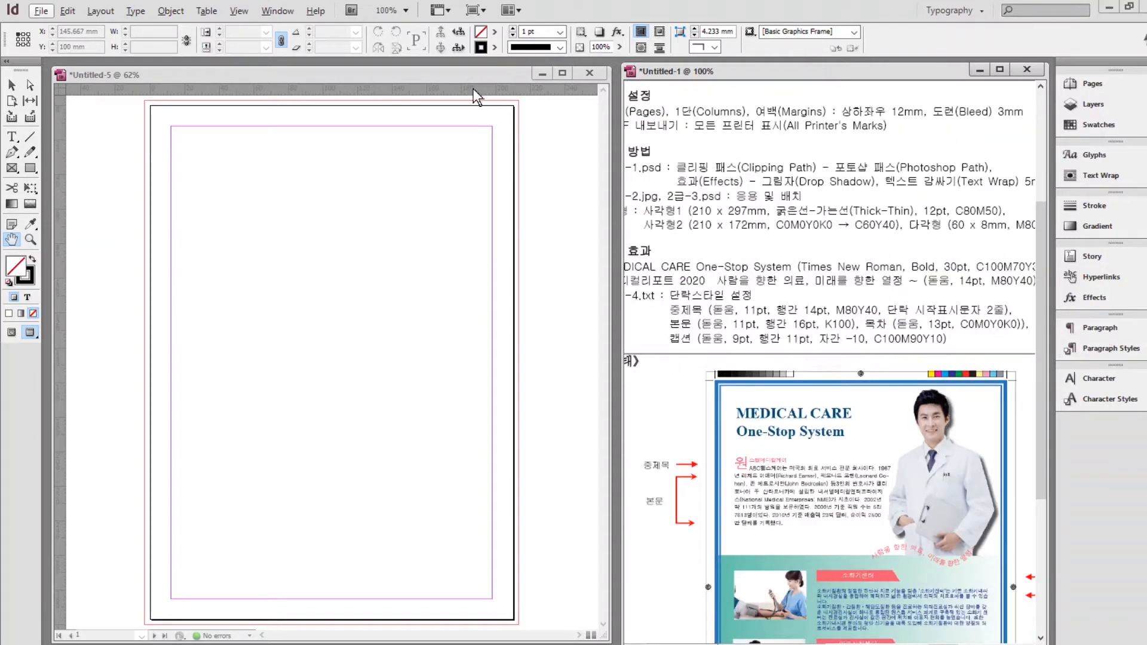
{"action": "left_click", "coordinate": [455, 78]}
{"action": "left_click", "coordinate": [1089, 350]}
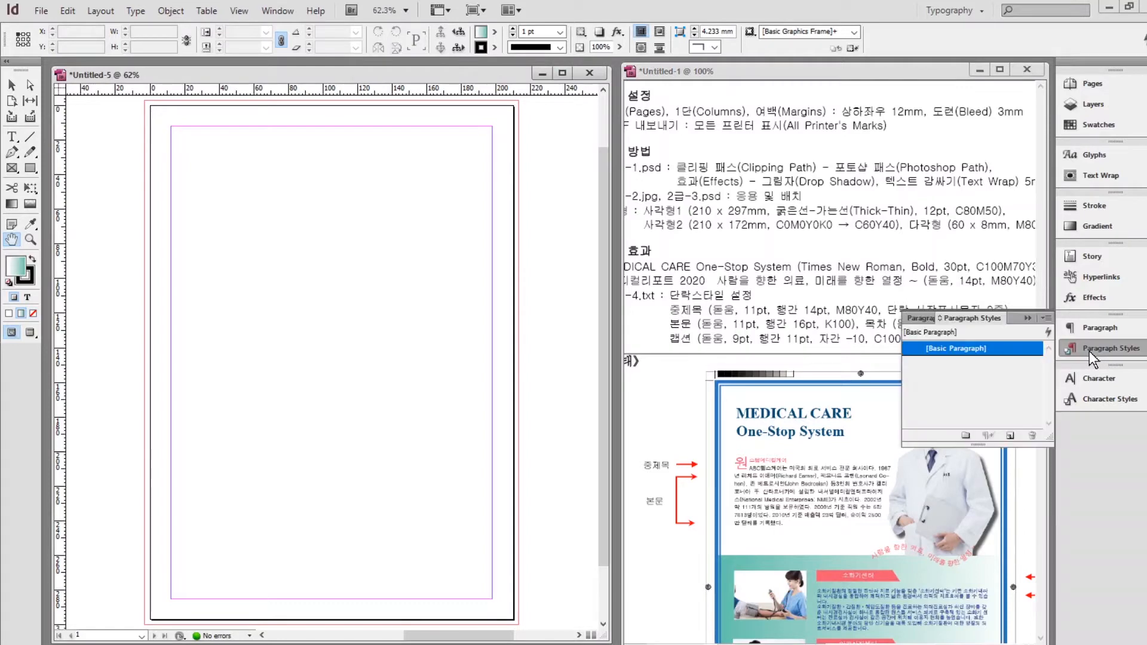
{"action": "left_click", "coordinate": [1010, 437]}
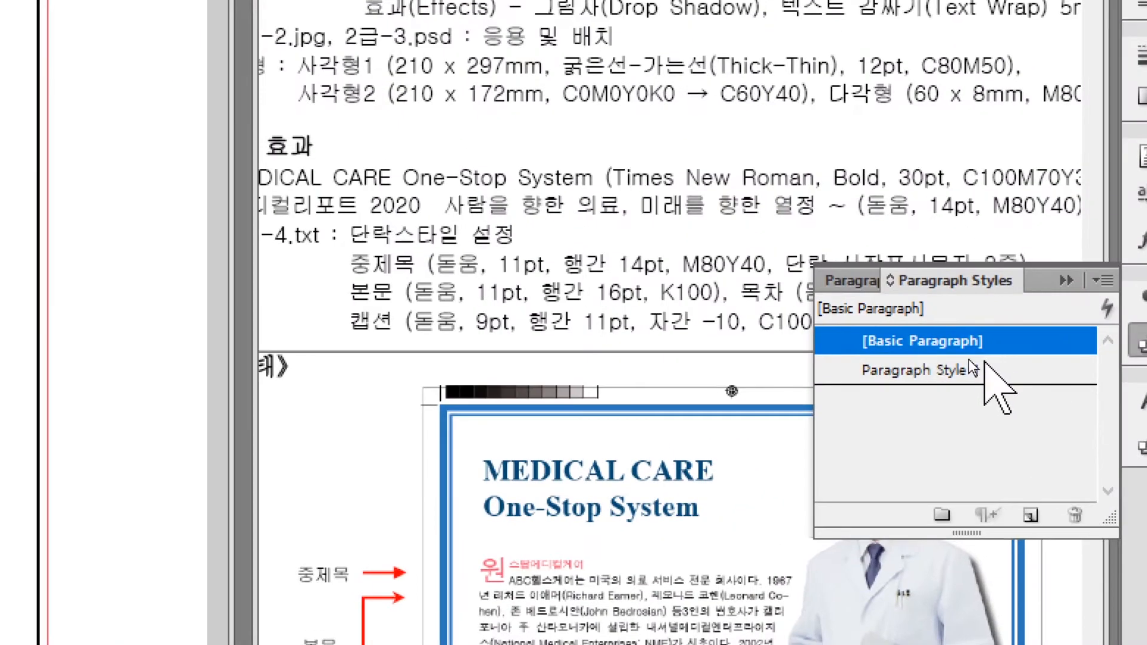
{"action": "left_click", "coordinate": [974, 360]}
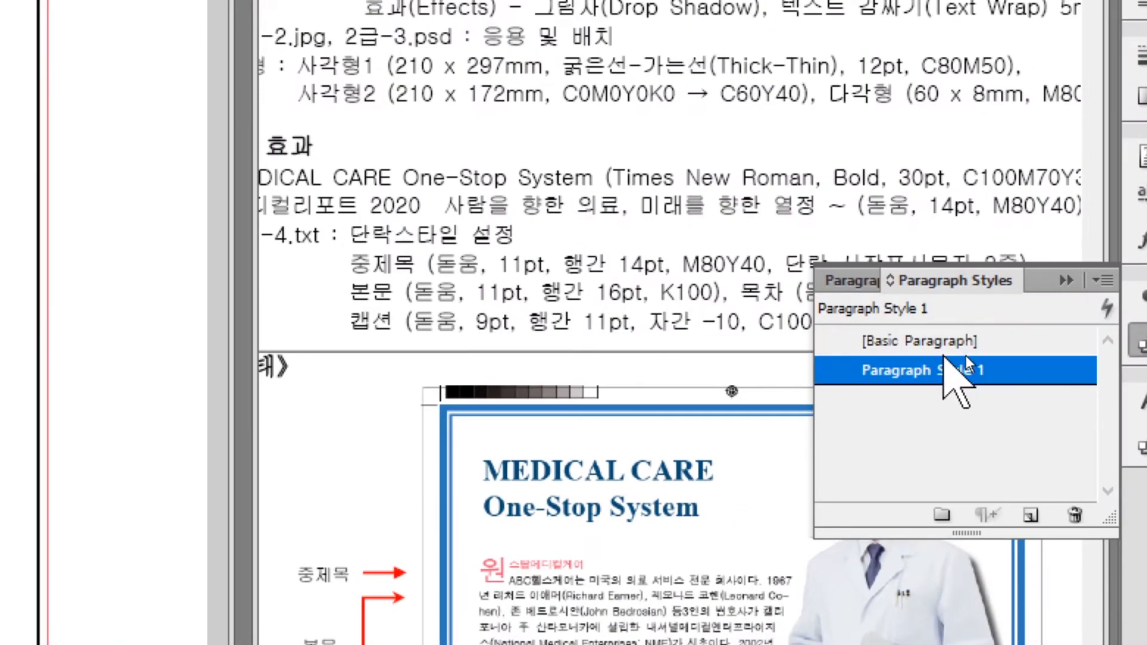
Rename Paragraph Style 1 to 중제목.
{"action": "double_click", "coordinate": [996, 373]}
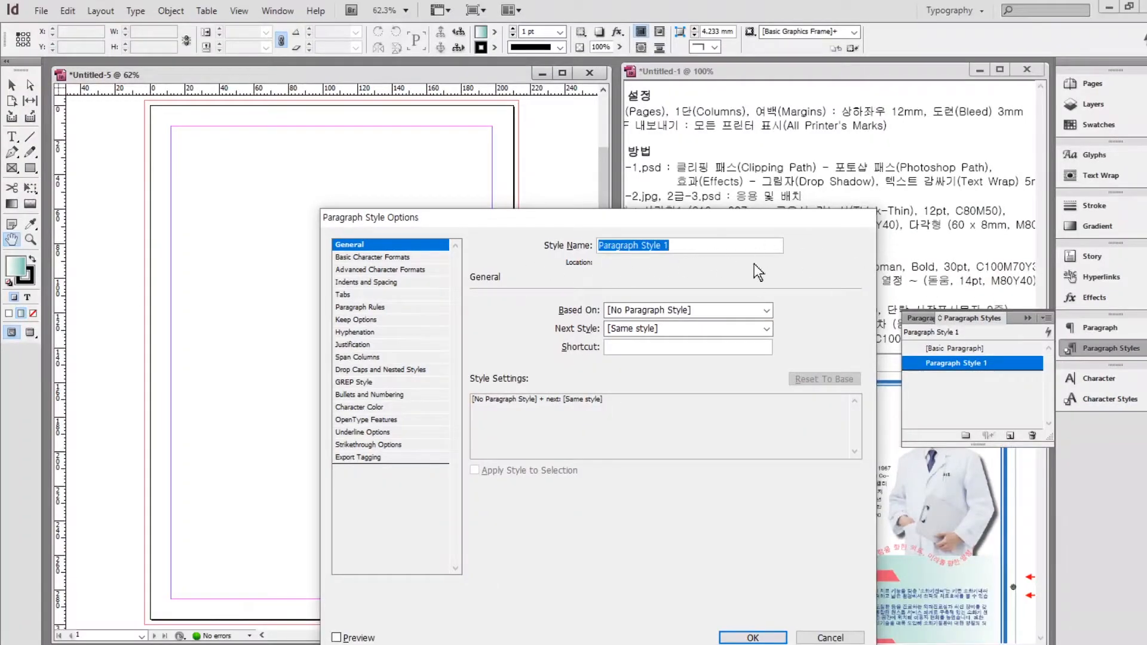
{"action": "left_click_drag", "start_coordinate": [563, 217], "coordinate": [528, 328]}
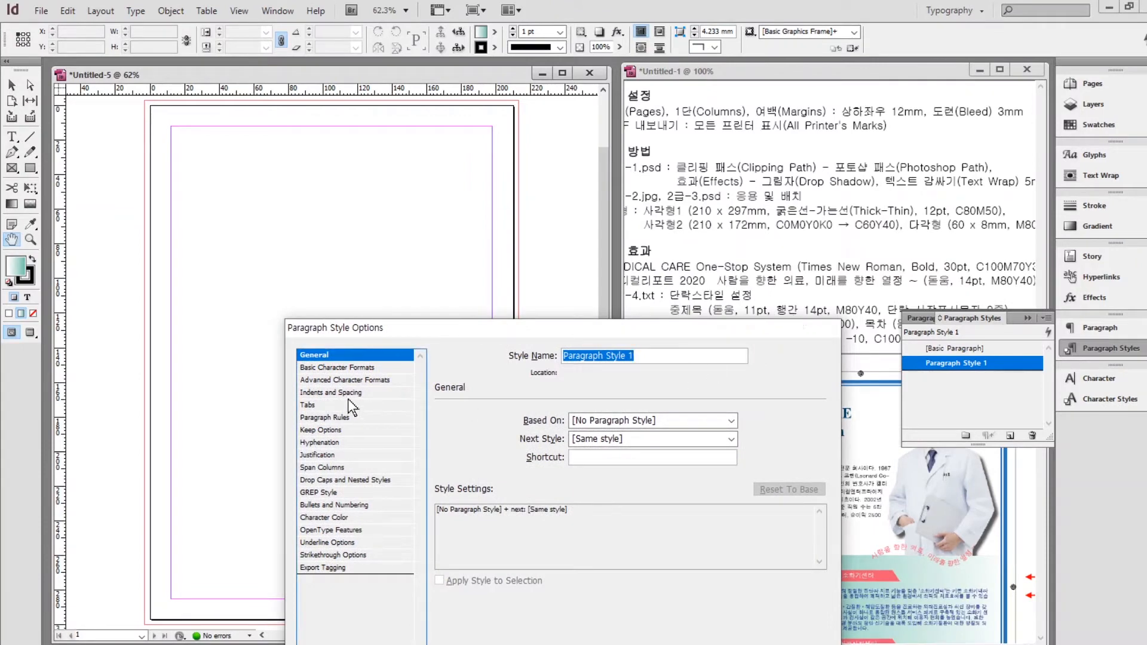
{"action": "type", "text": "wn"}
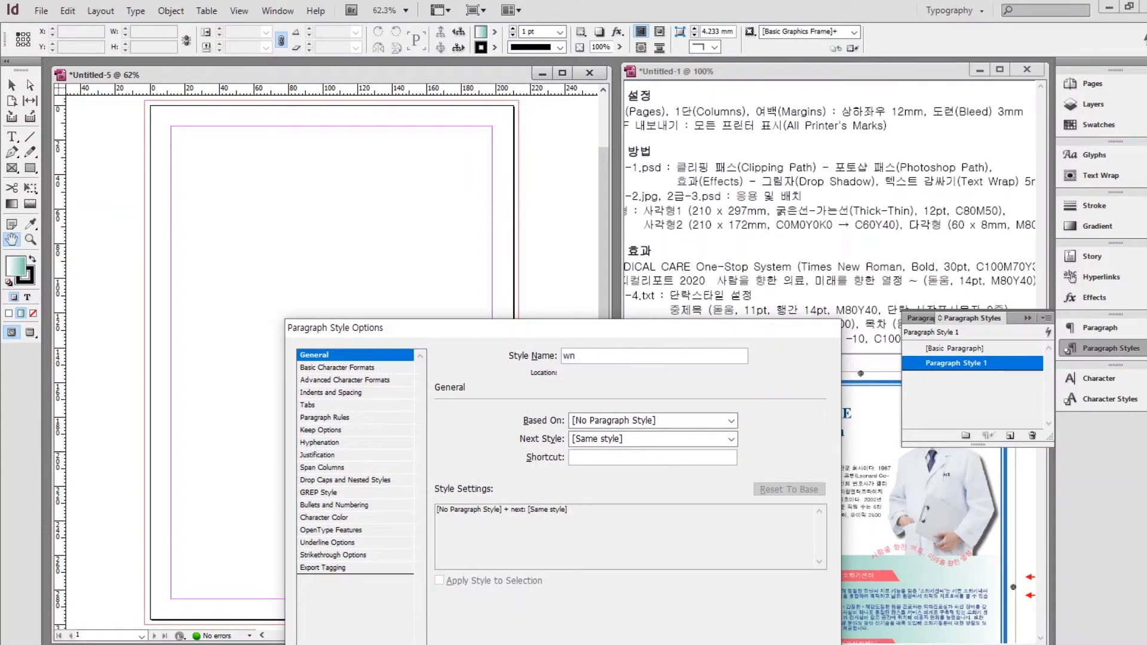
{"action": "type", "text": "중제목"}
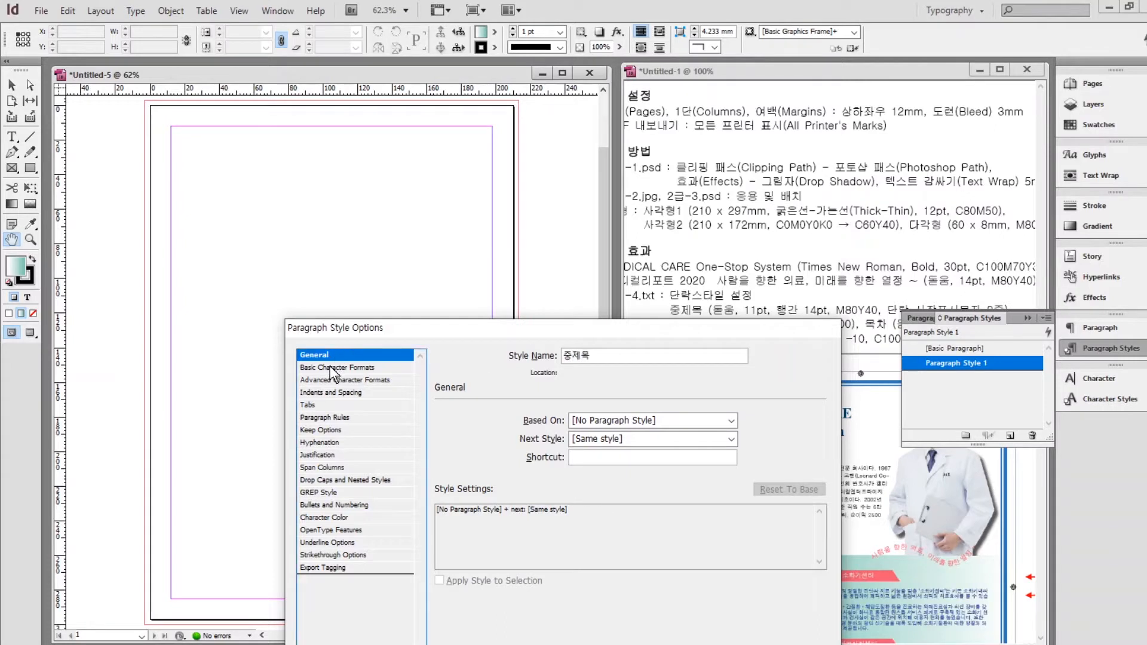
Give the 중제목 style the Dotum font at 11 pt with 14 pt leading.
{"action": "left_click", "coordinate": [335, 368]}
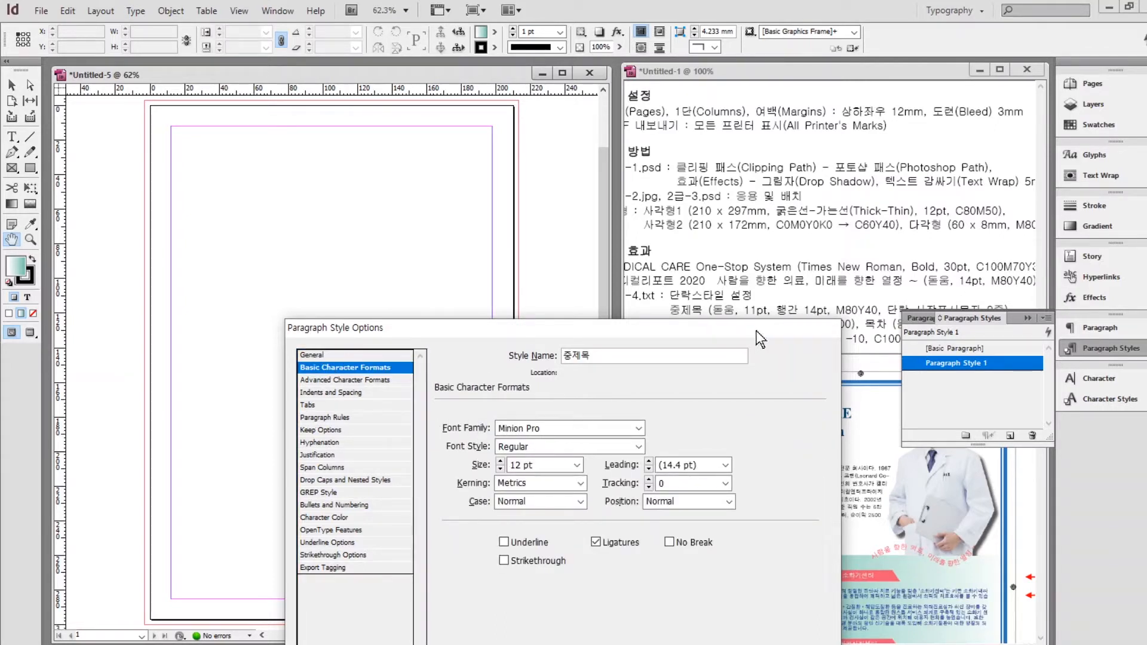
{"action": "left_click", "coordinate": [639, 428]}
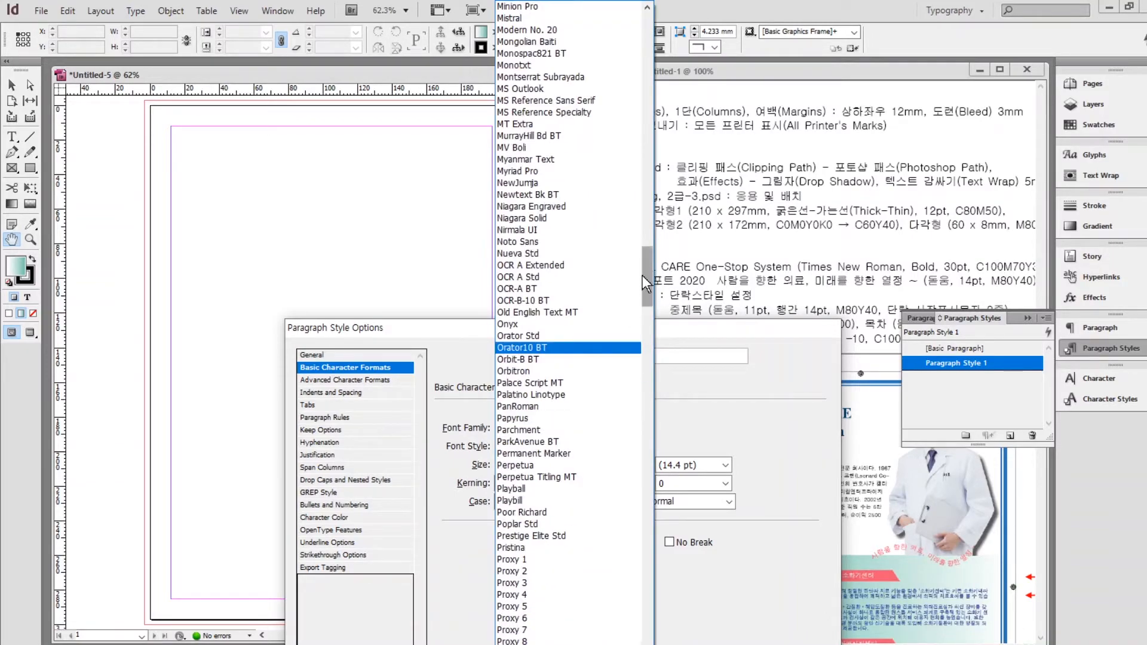
{"action": "left_click_drag", "start_coordinate": [651, 276], "coordinate": [662, 7]}
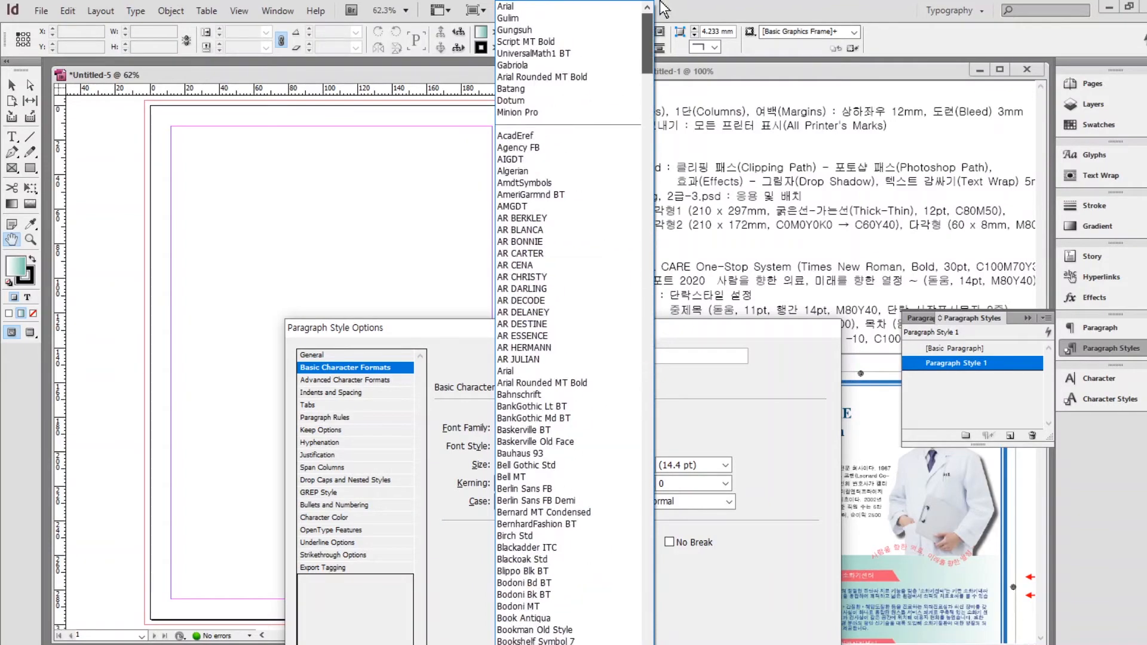
{"action": "left_click", "coordinate": [687, 422]}
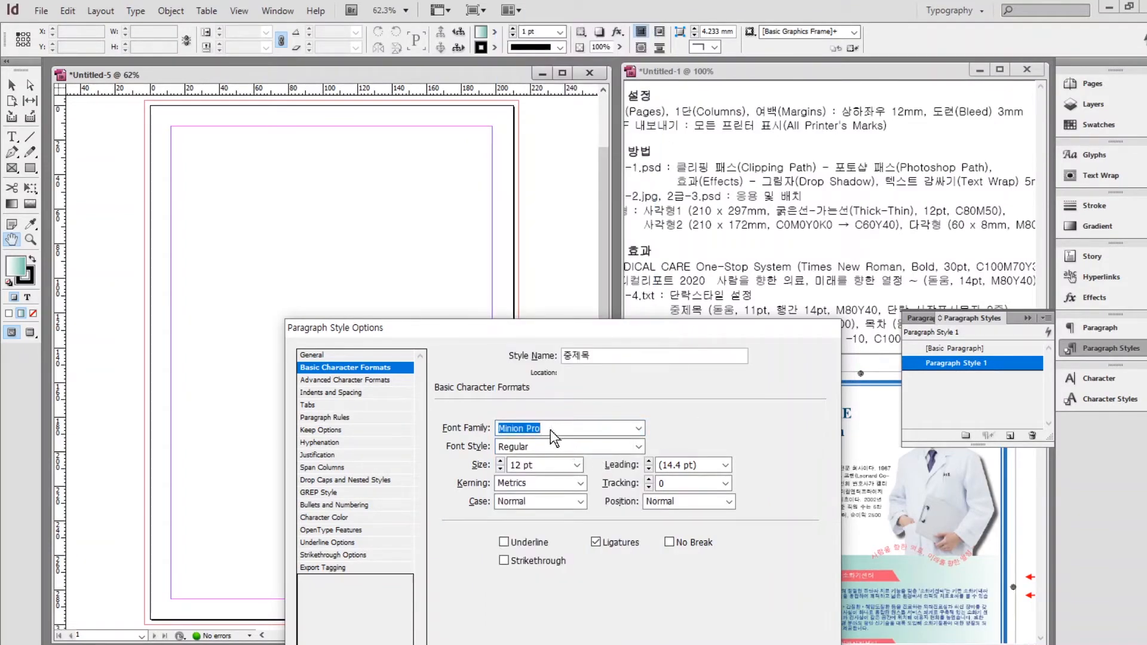
{"action": "type", "text": "ㅇ"}
{"action": "left_click", "coordinate": [500, 468]}
{"action": "left_click", "coordinate": [649, 462]}
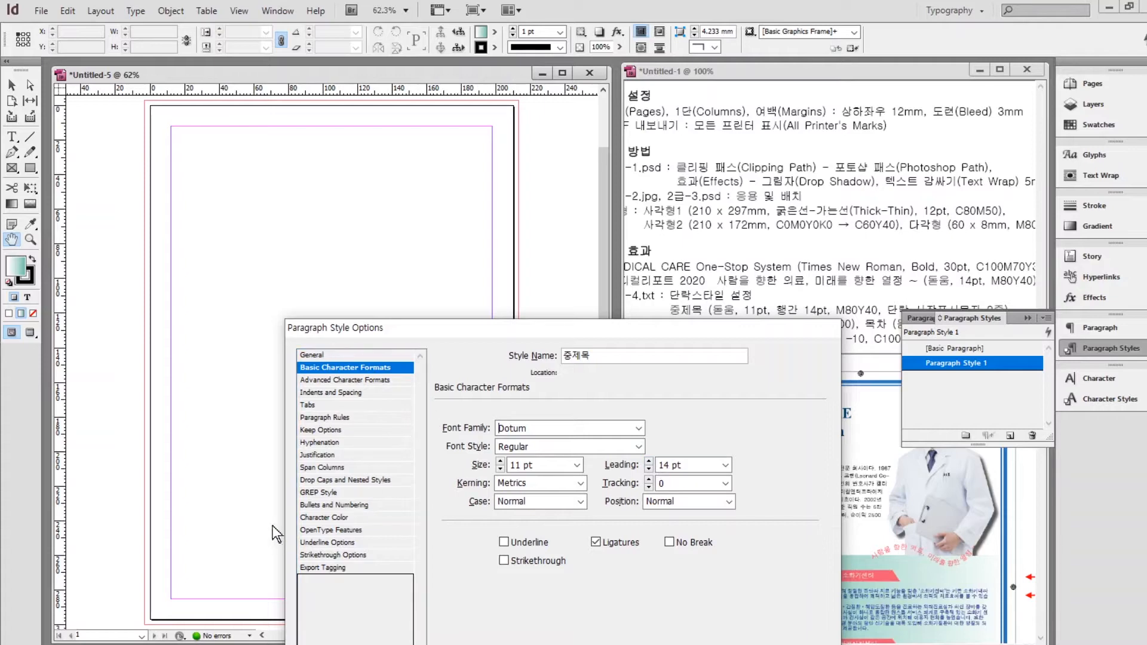
{"action": "left_click", "coordinate": [314, 518]}
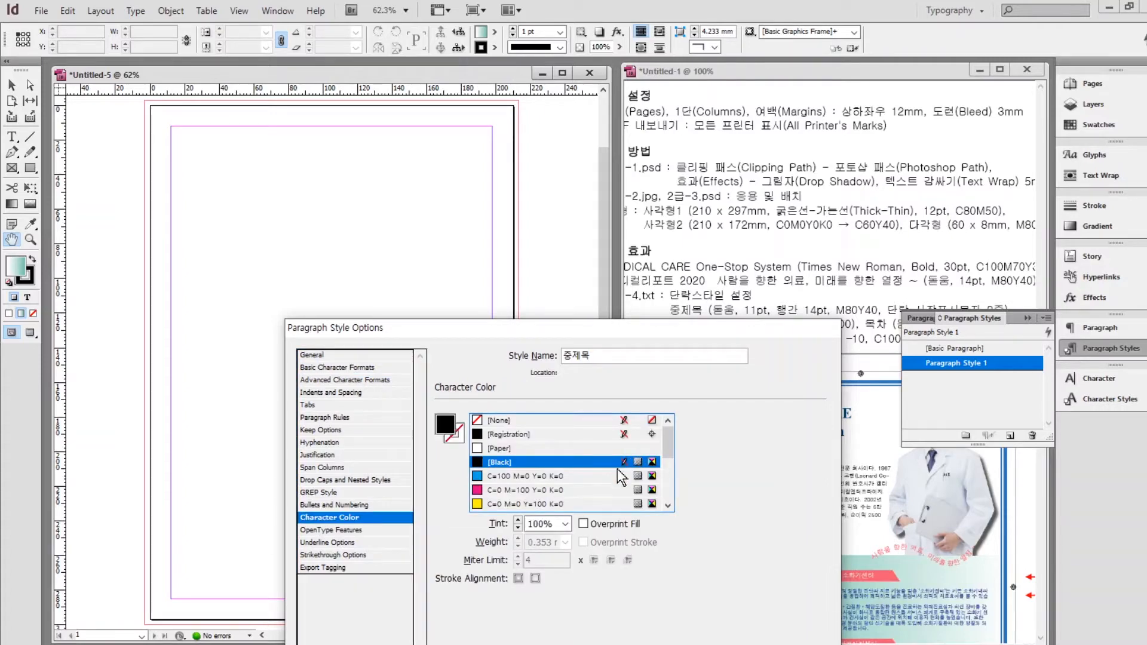
Make 중제목 text pink C=0 M=80 Y=40 K=0 with a 2-line, 1-character drop cap.
{"action": "left_click_drag", "start_coordinate": [665, 443], "coordinate": [665, 508]}
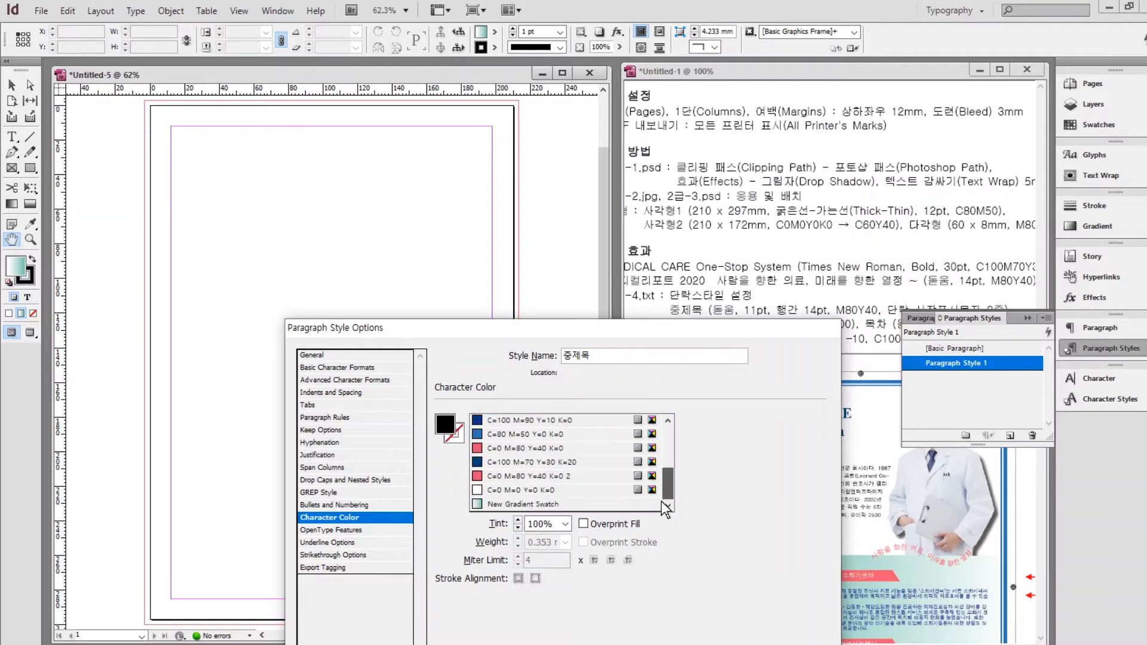
{"action": "left_click", "coordinate": [520, 476]}
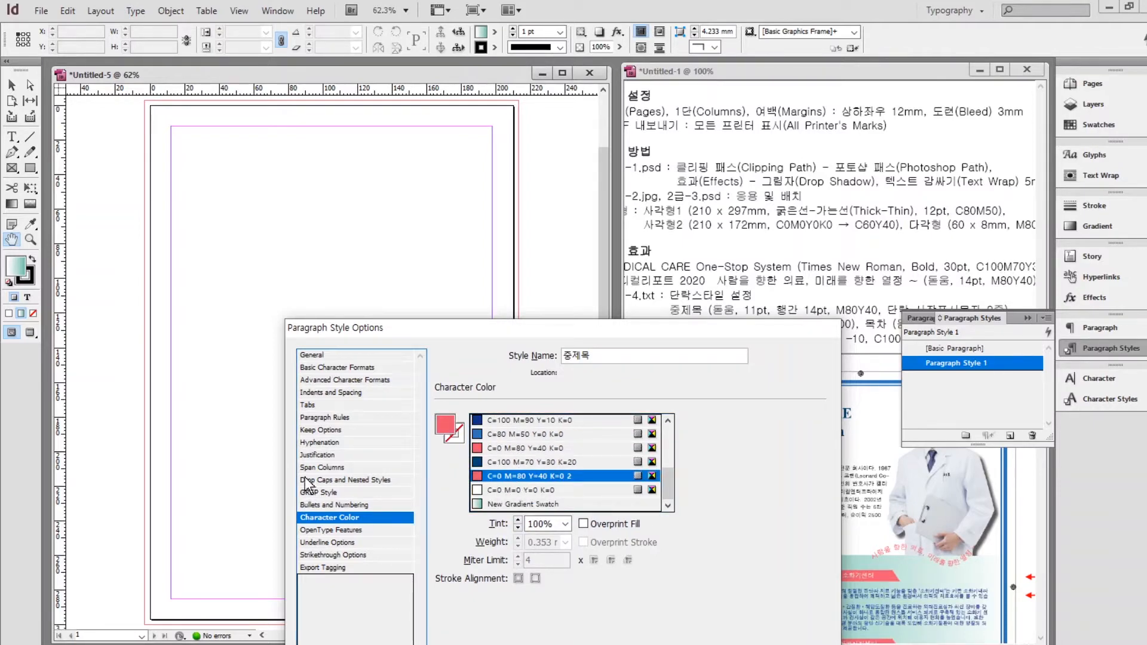
{"action": "left_click", "coordinate": [334, 481]}
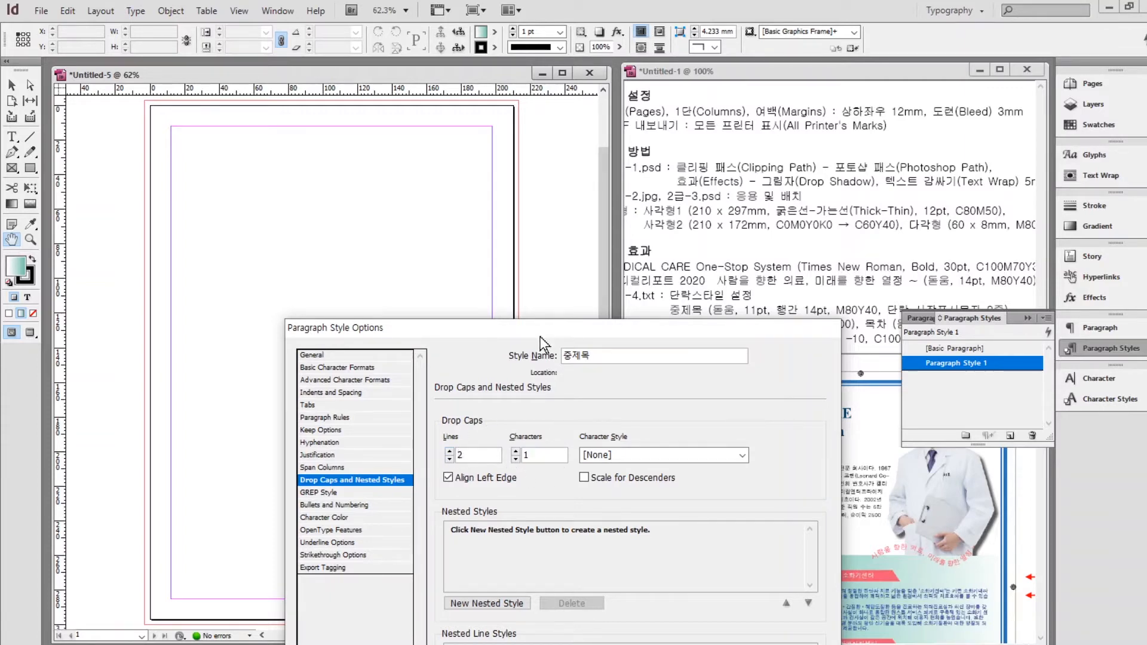
{"action": "left_click_drag", "start_coordinate": [541, 330], "coordinate": [403, 195]}
{"action": "left_click", "coordinate": [581, 614]}
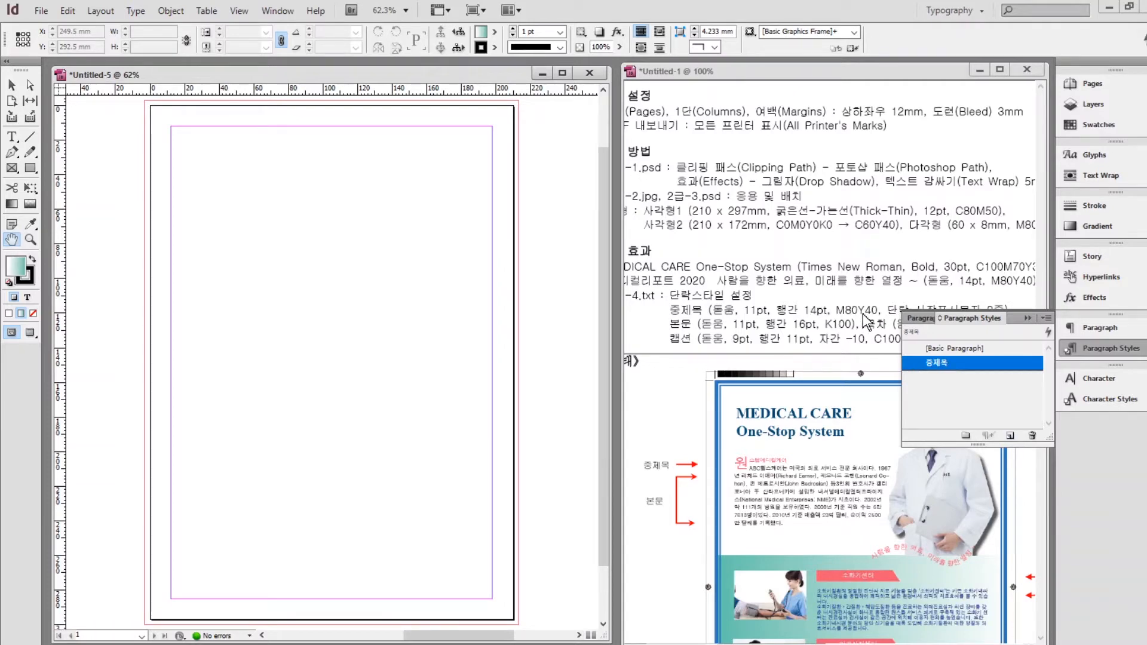
Create a 본문 paragraph style from [Basic Paragraph] with an 11 pt font size.
{"action": "left_click", "coordinate": [945, 349]}
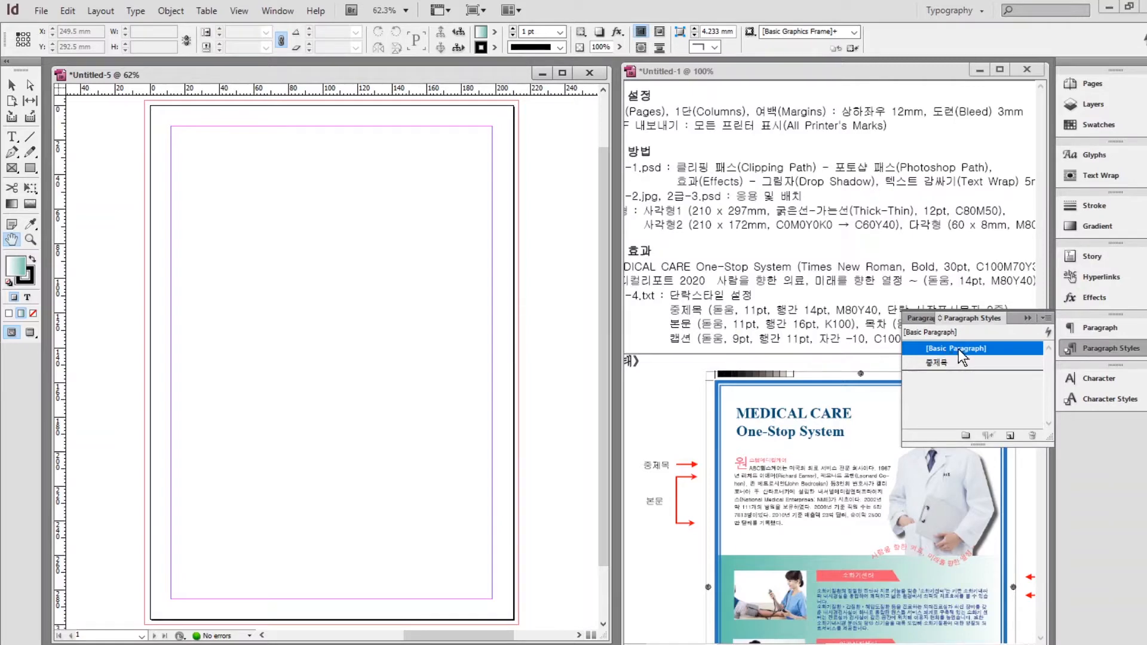
{"action": "left_click", "coordinate": [1010, 435]}
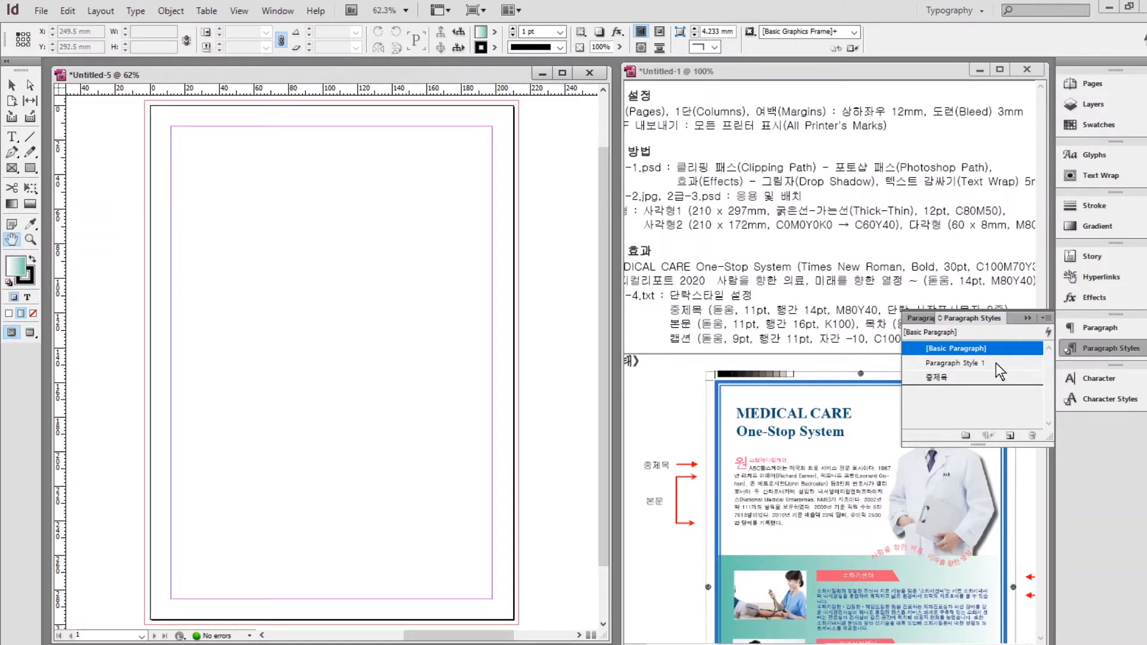
{"action": "double_click", "coordinate": [995, 363]}
{"action": "key", "text": "BackSpace"}
{"action": "type", "text": "본문"}
{"action": "left_click", "coordinate": [149, 229]}
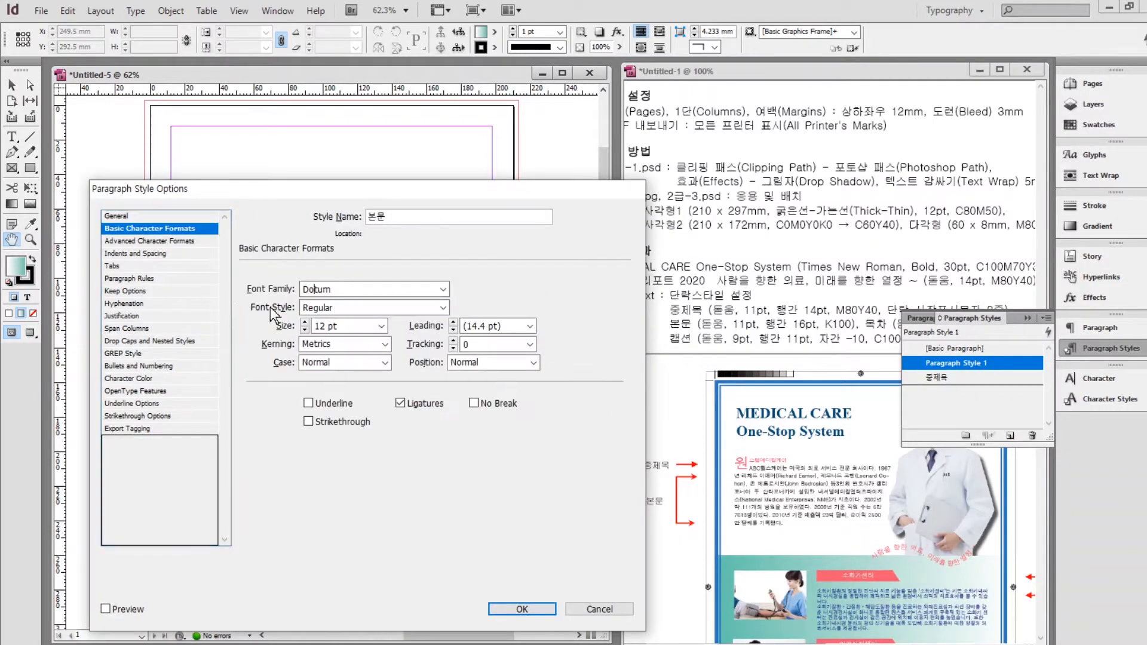
{"action": "left_click", "coordinate": [305, 330]}
{"action": "triple_click", "coordinate": [453, 323]}
{"action": "left_click", "coordinate": [522, 609]}
Create a 목차 paragraph style in Dotum at 13 pt with its own colour.
{"action": "left_click", "coordinate": [954, 348]}
{"action": "left_click", "coordinate": [1010, 435]}
{"action": "double_click", "coordinate": [990, 364]}
{"action": "key", "text": "BackSpace"}
{"action": "type", "text": "ah"}
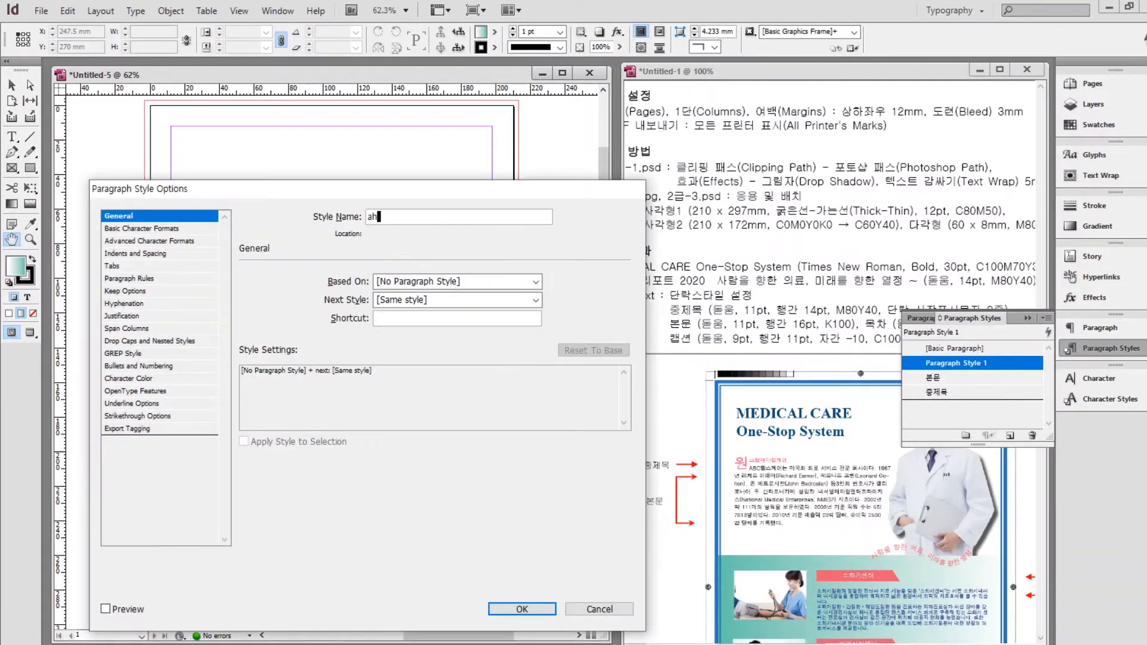
{"action": "key", "text": "BackSpace"}
{"action": "key", "text": "BackSpace"}
{"action": "type", "text": "목차"}
{"action": "left_click", "coordinate": [149, 228]}
{"action": "triple_click", "coordinate": [353, 289]}
{"action": "type", "text": "Dotum"}
{"action": "left_click", "coordinate": [305, 323]}
{"action": "left_click", "coordinate": [134, 378]}
{"action": "scroll", "coordinate": [349, 352], "scroll_direction": "down", "scroll_amount": 5}
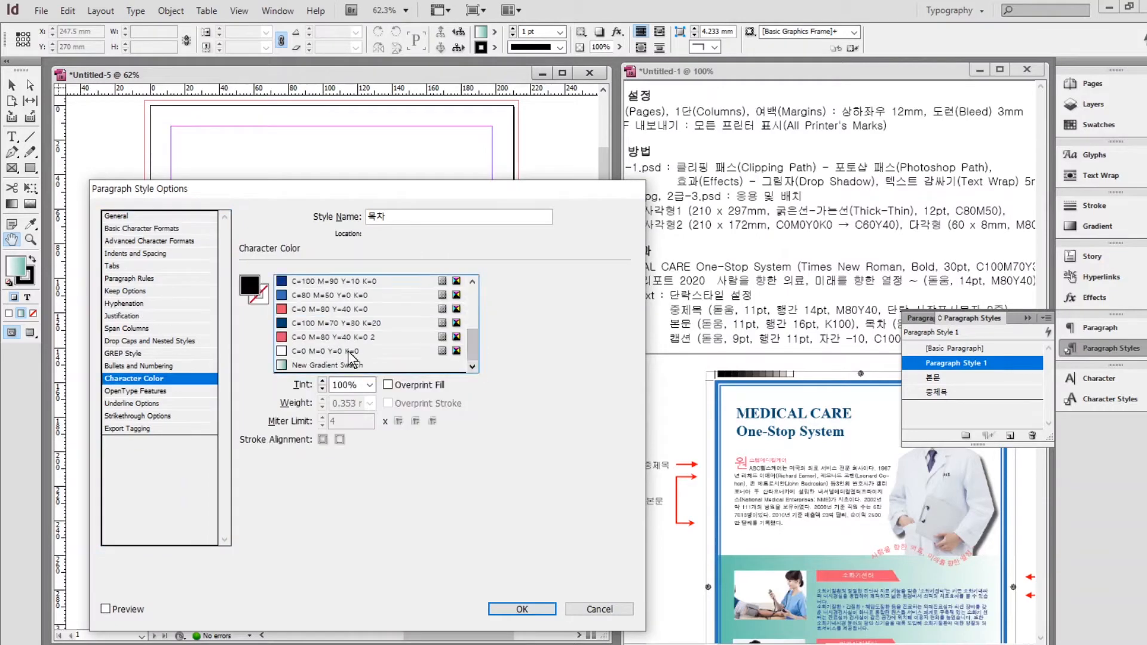
{"action": "left_click", "coordinate": [522, 609]}
Create a 캡션 paragraph style in Dotum, 9 pt, tracking -10, with a text colour, then collapse the panel.
{"action": "left_click", "coordinate": [955, 349]}
{"action": "left_click", "coordinate": [1010, 436]}
{"action": "double_click", "coordinate": [980, 363]}
{"action": "type", "text": "캡션"}
{"action": "left_click", "coordinate": [149, 228]}
{"action": "left_click", "coordinate": [376, 292]}
{"action": "type", "text": "Dotum"}
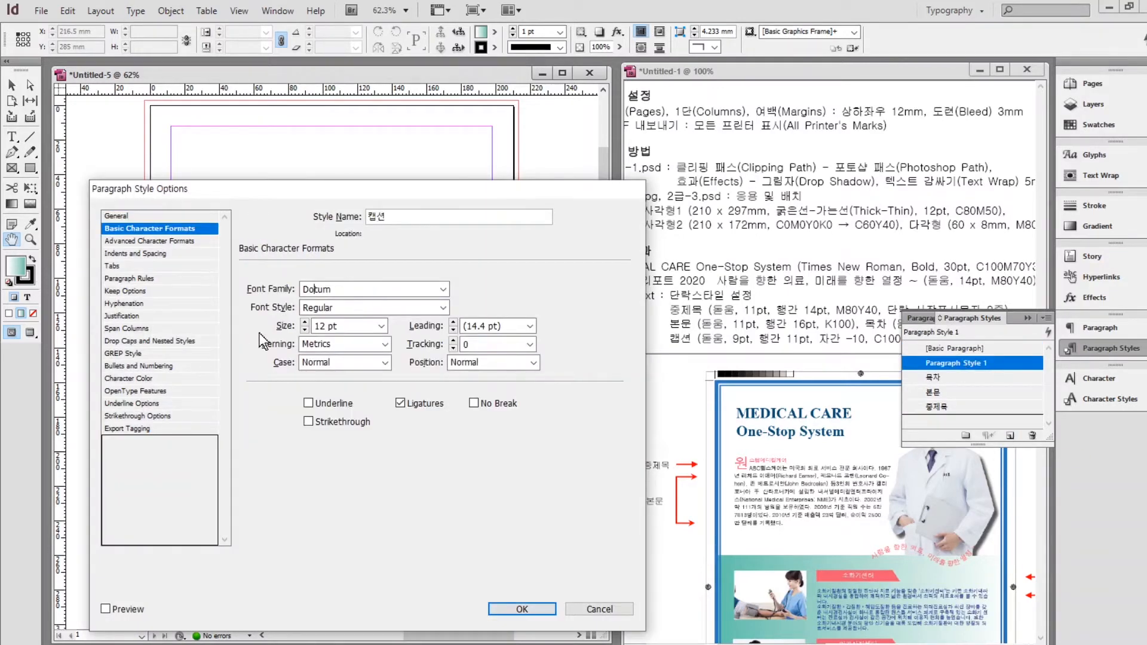
{"action": "triple_click", "coordinate": [305, 330]}
{"action": "left_click", "coordinate": [453, 323]}
{"action": "left_click", "coordinate": [530, 345]}
{"action": "left_click", "coordinate": [478, 407]}
{"action": "left_click", "coordinate": [129, 379]}
{"action": "left_click_drag", "start_coordinate": [475, 319], "coordinate": [475, 358]}
{"action": "left_click", "coordinate": [347, 359]}
{"action": "left_click", "coordinate": [522, 609]}
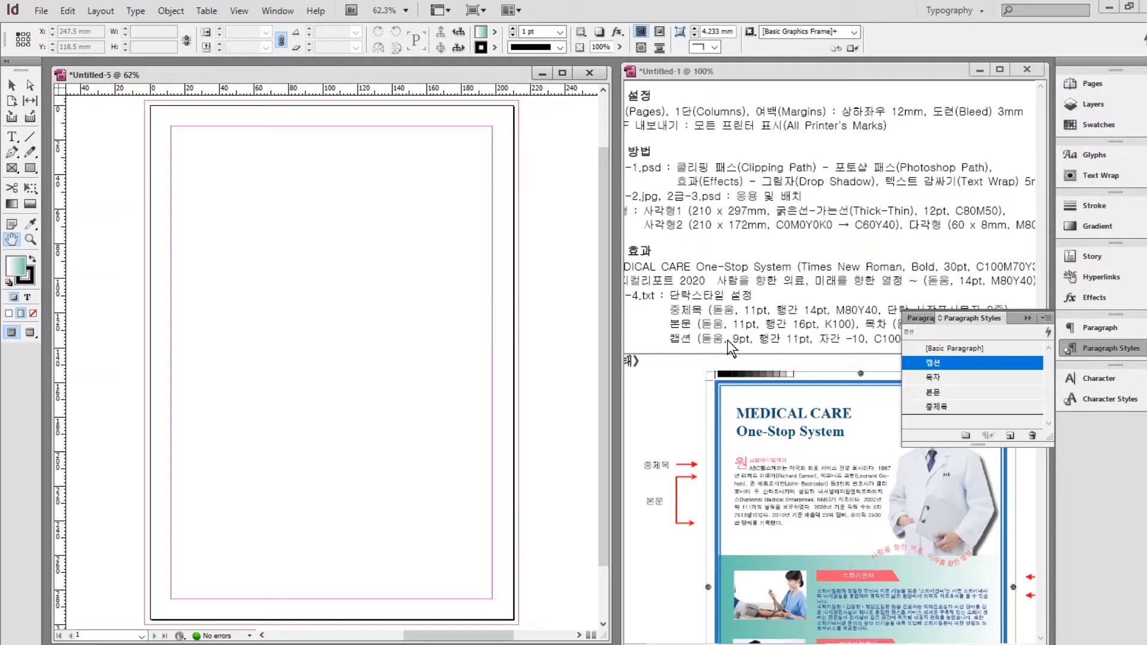
{"action": "left_click", "coordinate": [1028, 318]}
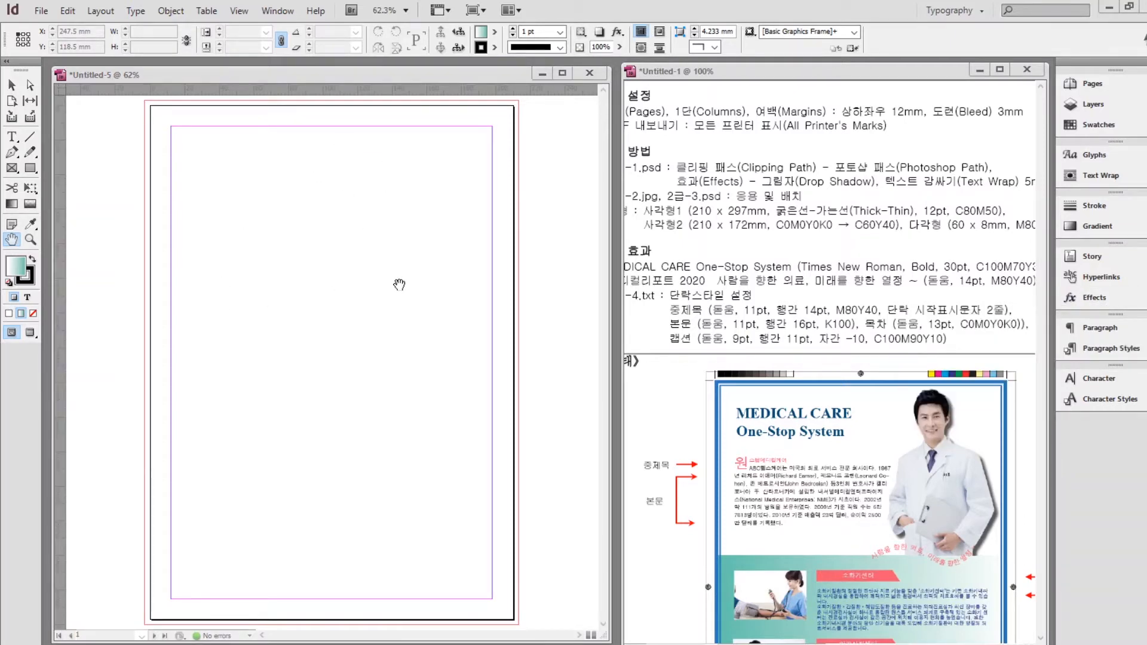
Place the doctor image 2급-1.psd from the GTQ image folder onto the page.
{"action": "left_click", "coordinate": [41, 11]}
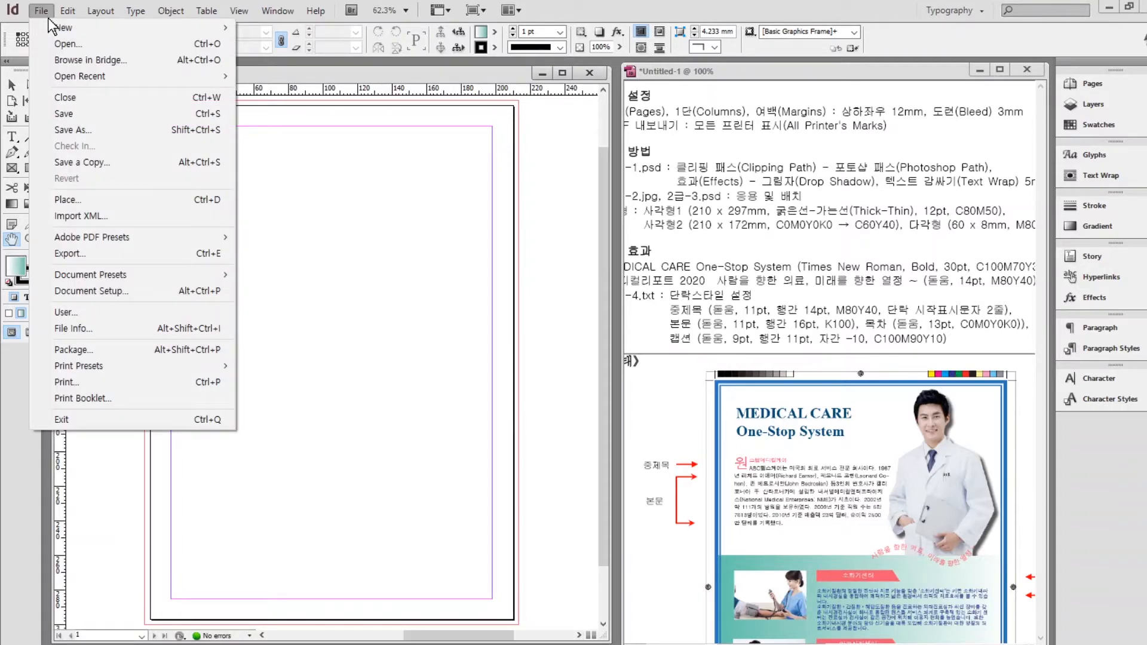
{"action": "left_click", "coordinate": [70, 198]}
{"action": "left_click", "coordinate": [411, 300]}
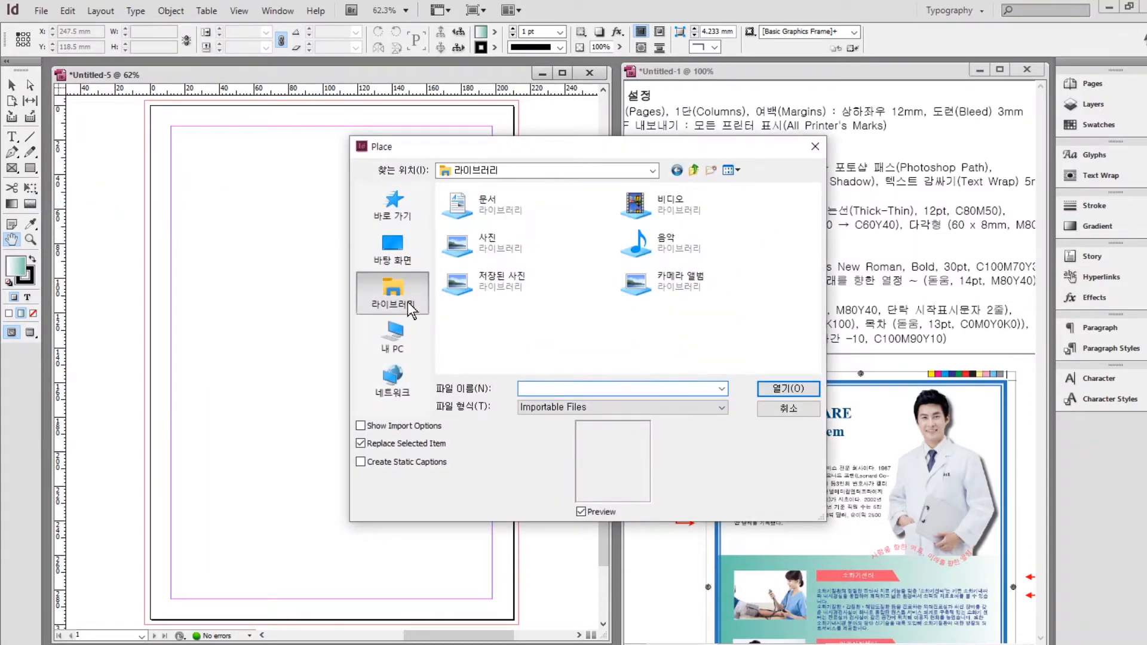
{"action": "double_click", "coordinate": [503, 202]}
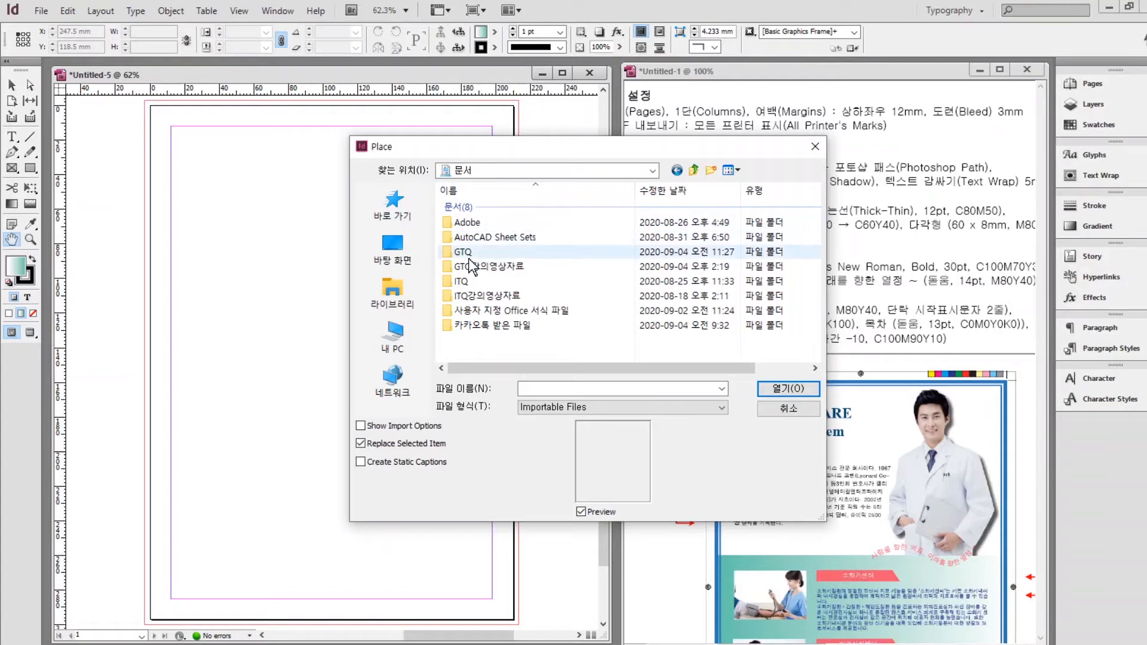
{"action": "double_click", "coordinate": [467, 256]}
{"action": "double_click", "coordinate": [481, 207]}
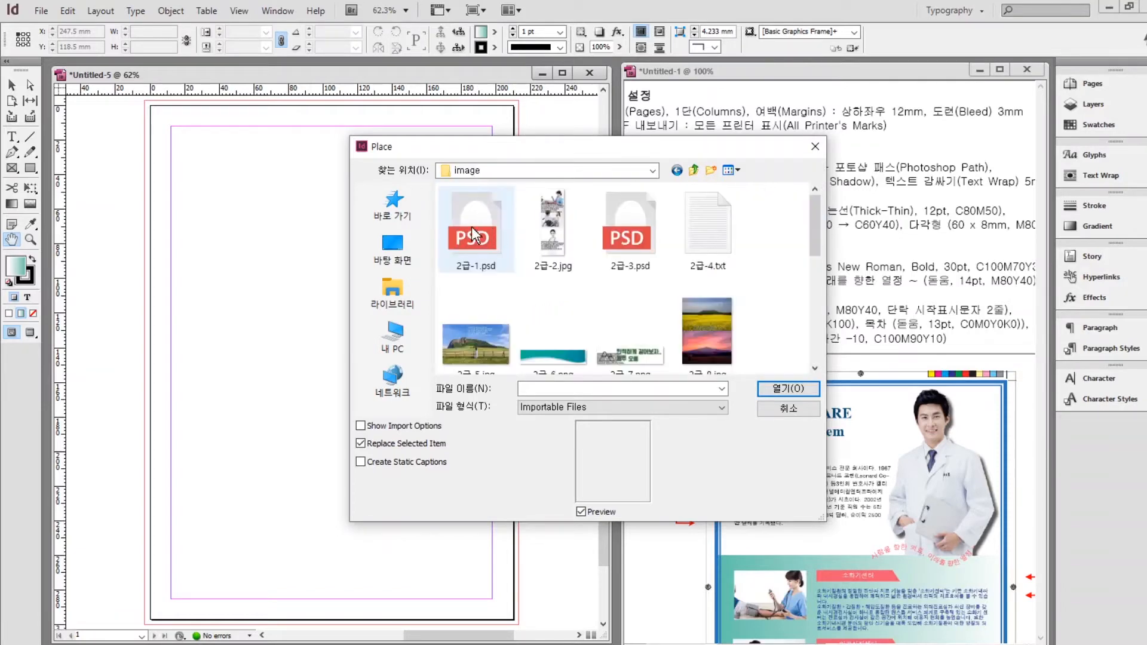
{"action": "left_click", "coordinate": [472, 228]}
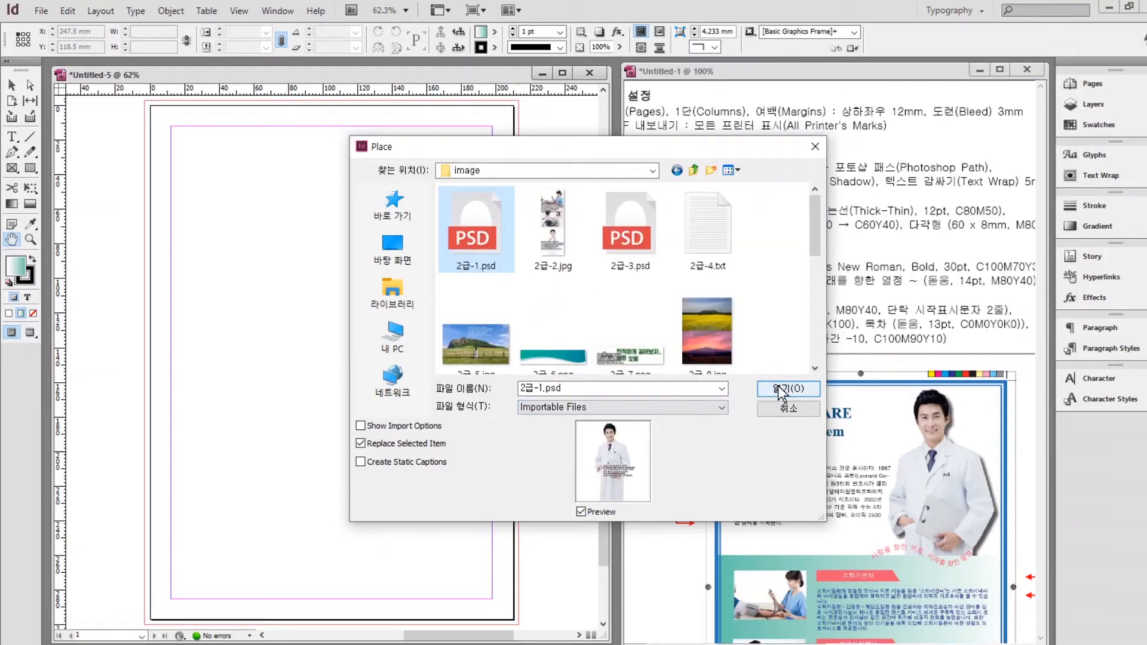
{"action": "left_click", "coordinate": [780, 391]}
{"action": "left_click", "coordinate": [337, 155]}
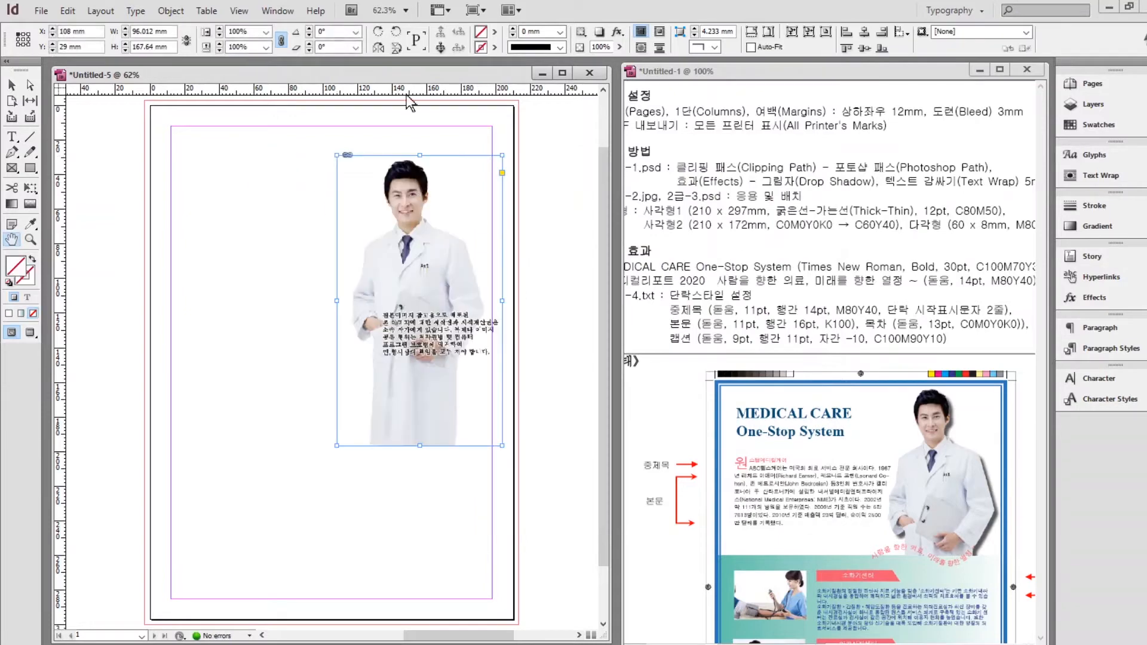
{"action": "mouse_move", "coordinate": [401, 203]}
{"action": "left_mouse_down"}
{"action": "mouse_move", "coordinate": [386, 180]}
{"action": "mouse_move", "coordinate": [397, 207]}
{"action": "left_mouse_up"}
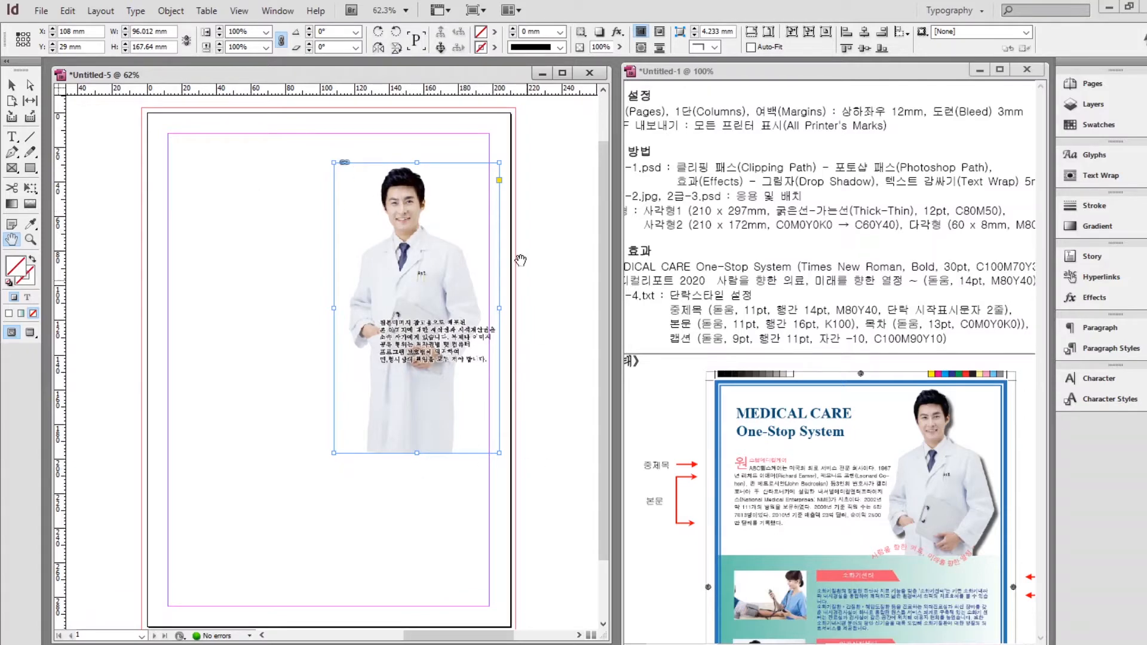
Crop the doctor image frame's bottom up to just below the printed text.
{"action": "left_click", "coordinate": [11, 85]}
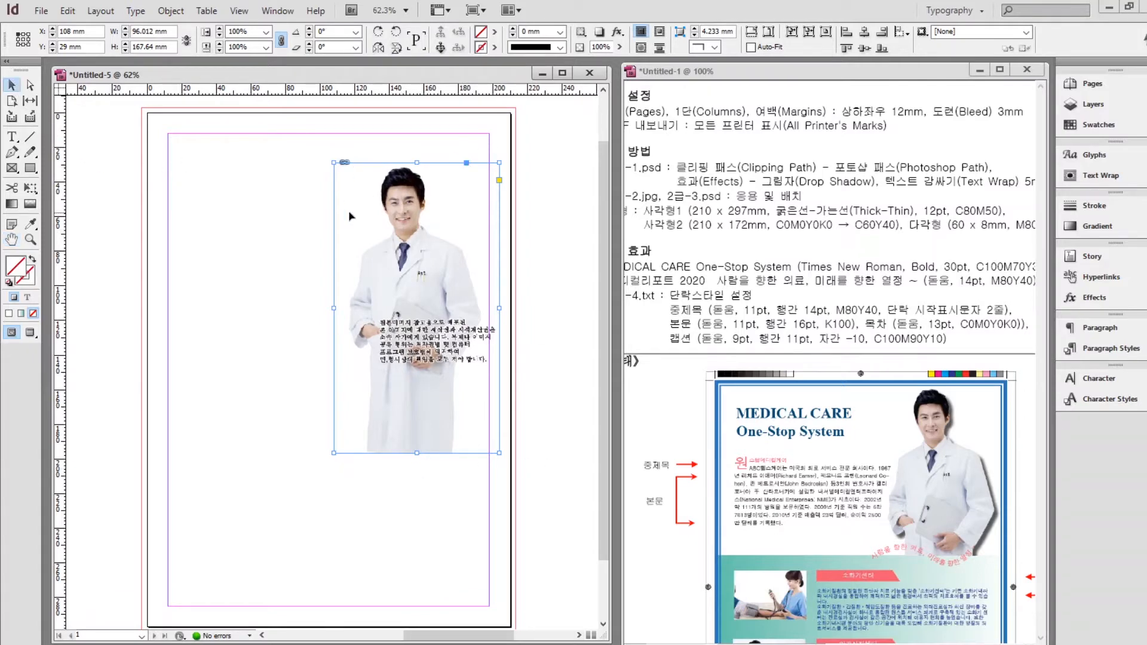
{"action": "double_click", "coordinate": [382, 196]}
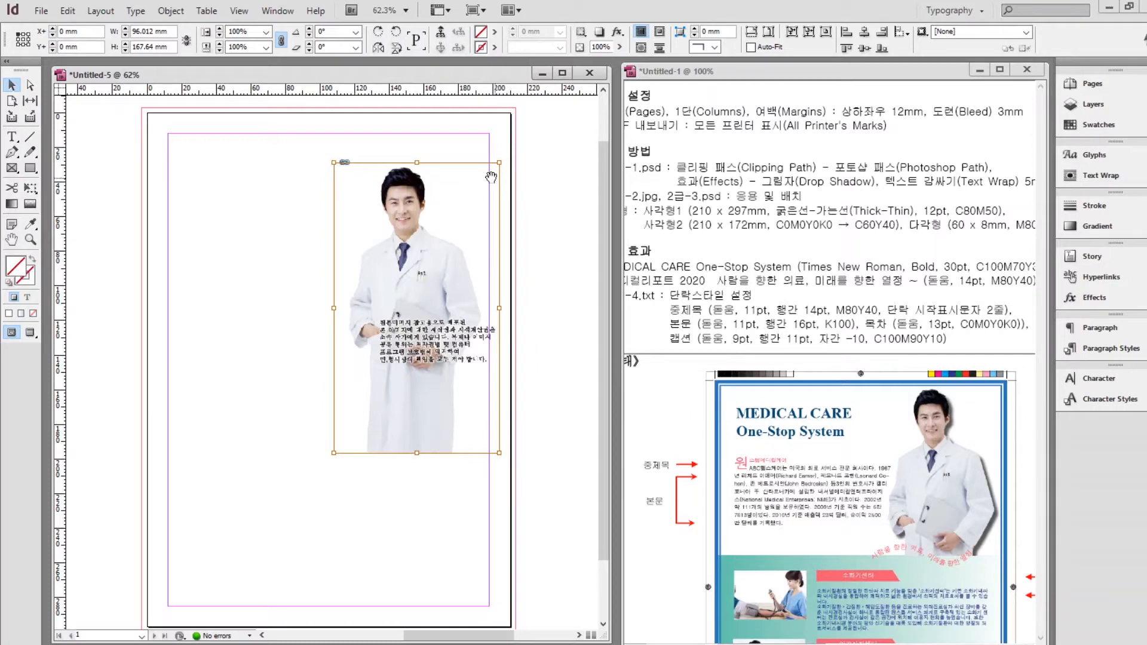
{"action": "left_click", "coordinate": [378, 169]}
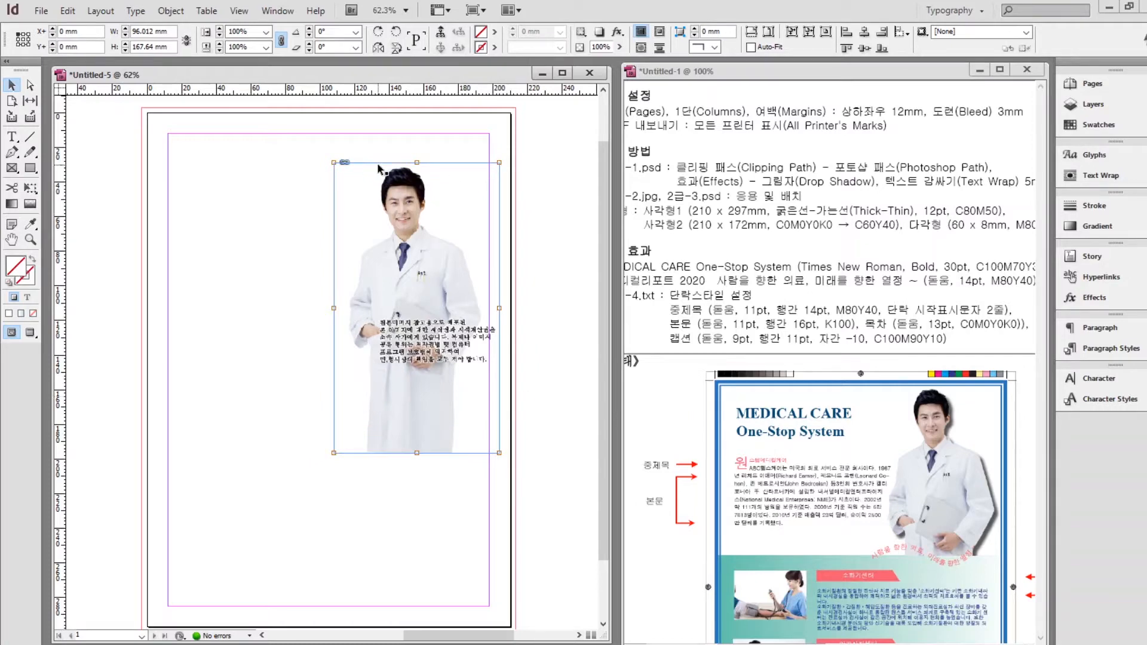
{"action": "left_click", "coordinate": [375, 196]}
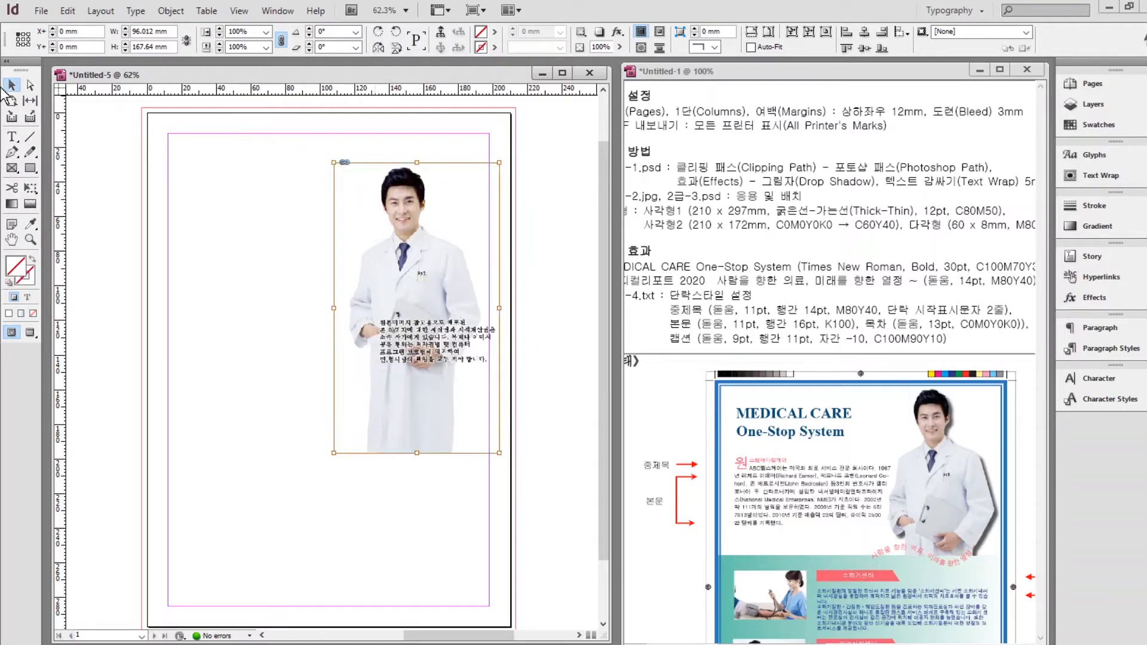
{"action": "left_click", "coordinate": [386, 213]}
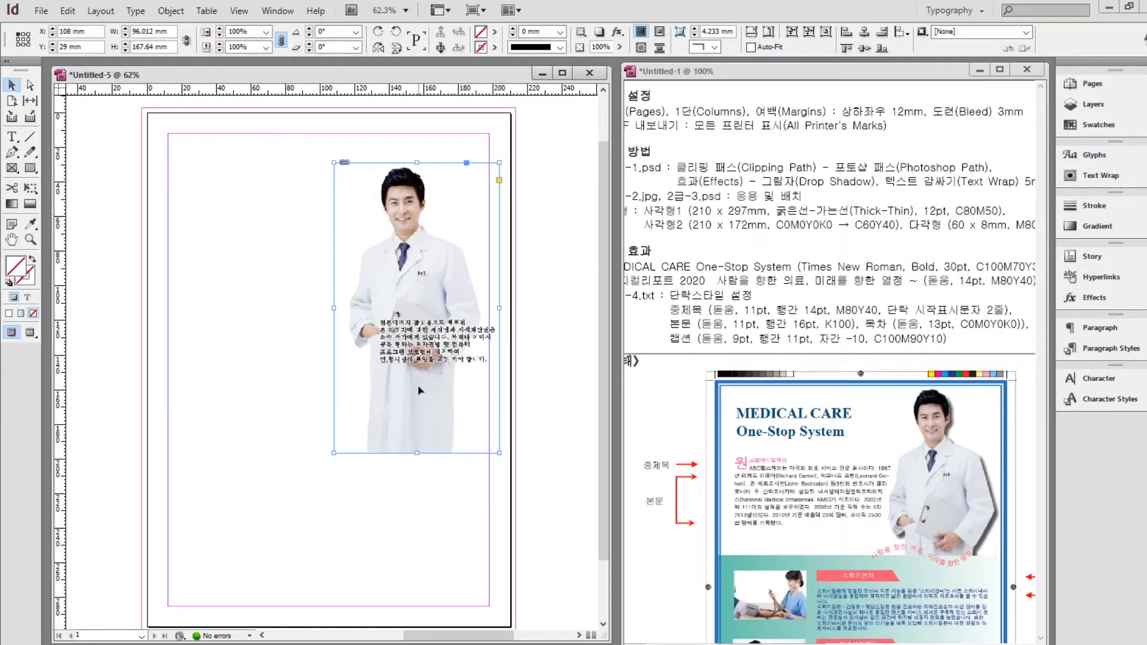
{"action": "left_click_drag", "start_coordinate": [417, 453], "coordinate": [425, 380]}
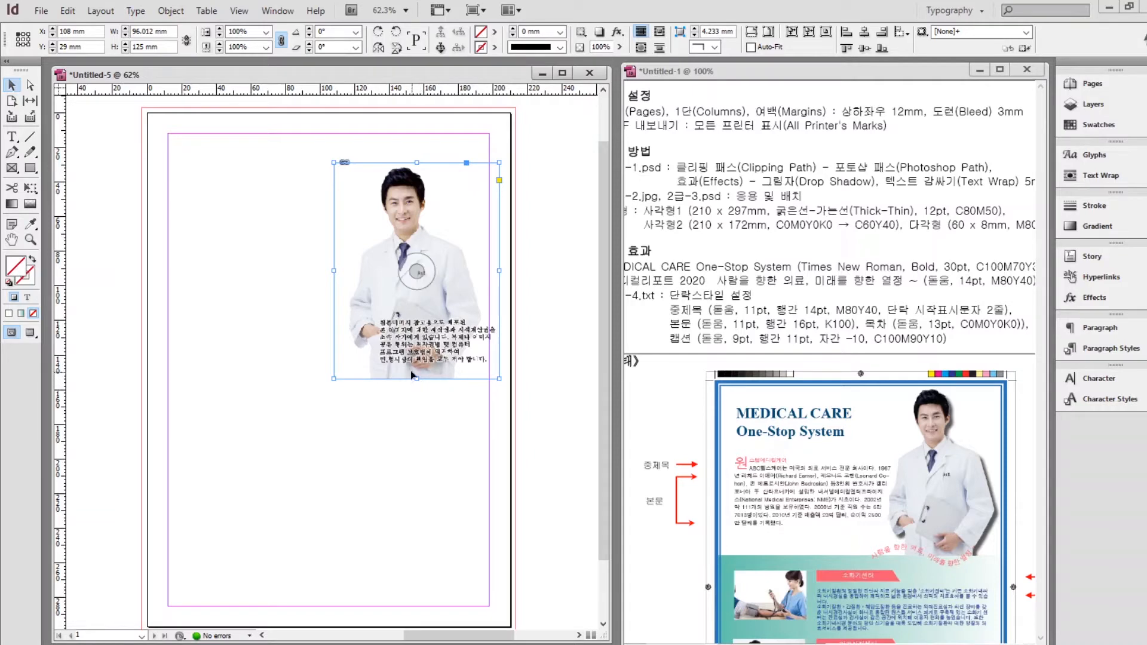
{"action": "double_click", "coordinate": [362, 232]}
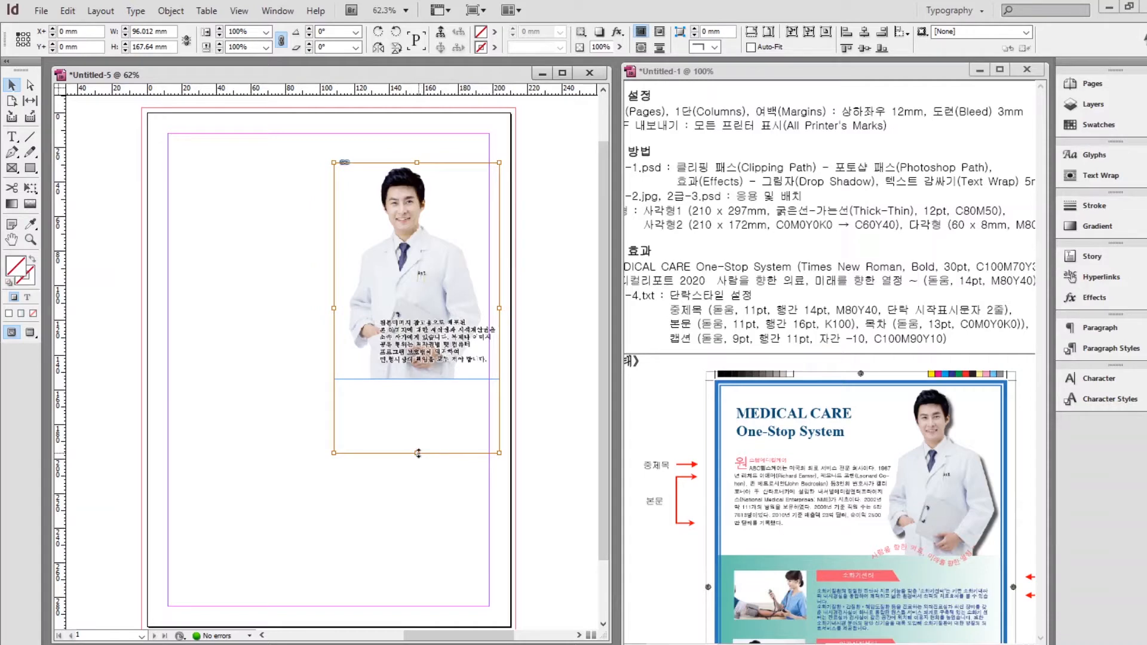
{"action": "left_click_drag", "start_coordinate": [417, 453], "coordinate": [418, 360]}
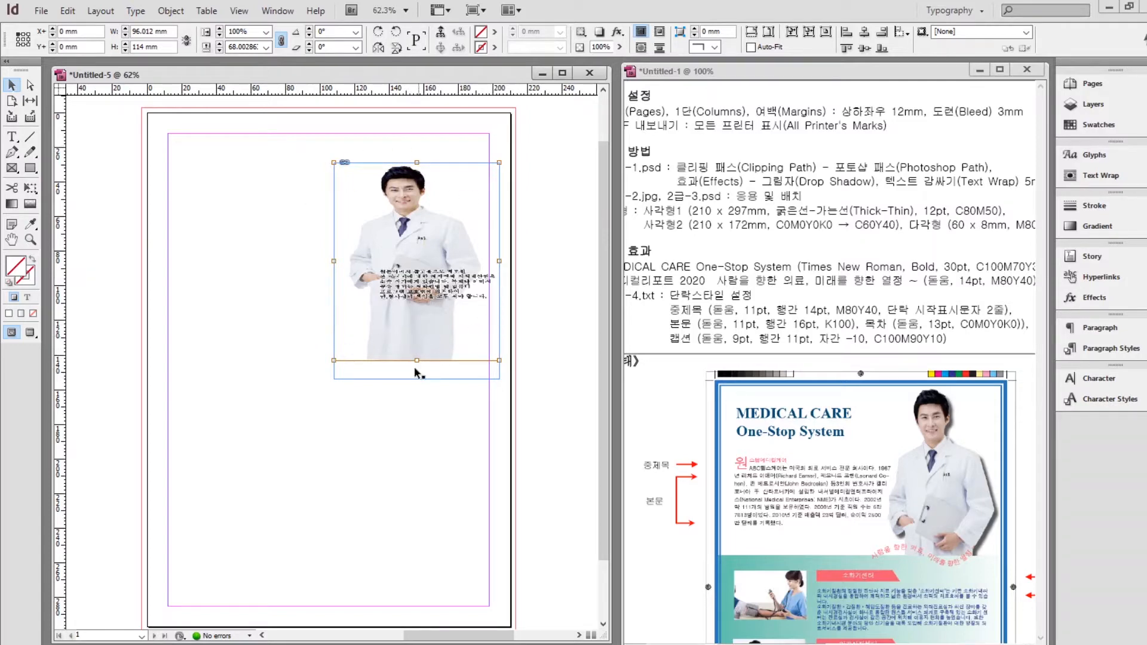
{"action": "key", "text": "ctrl+z"}
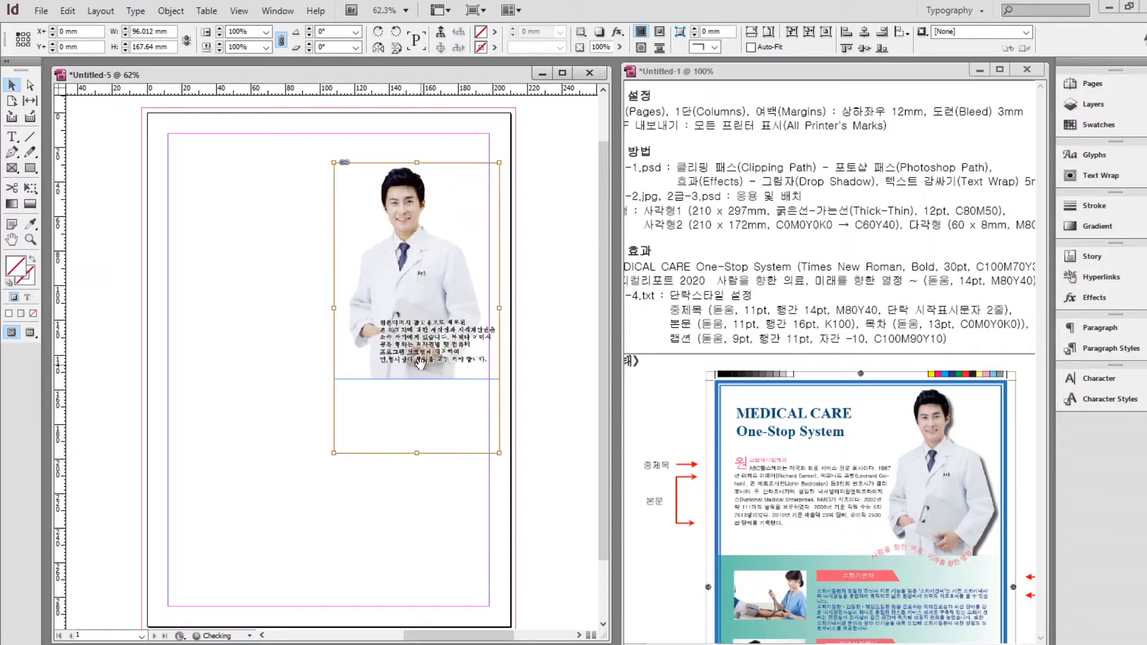
{"action": "left_click", "coordinate": [288, 255]}
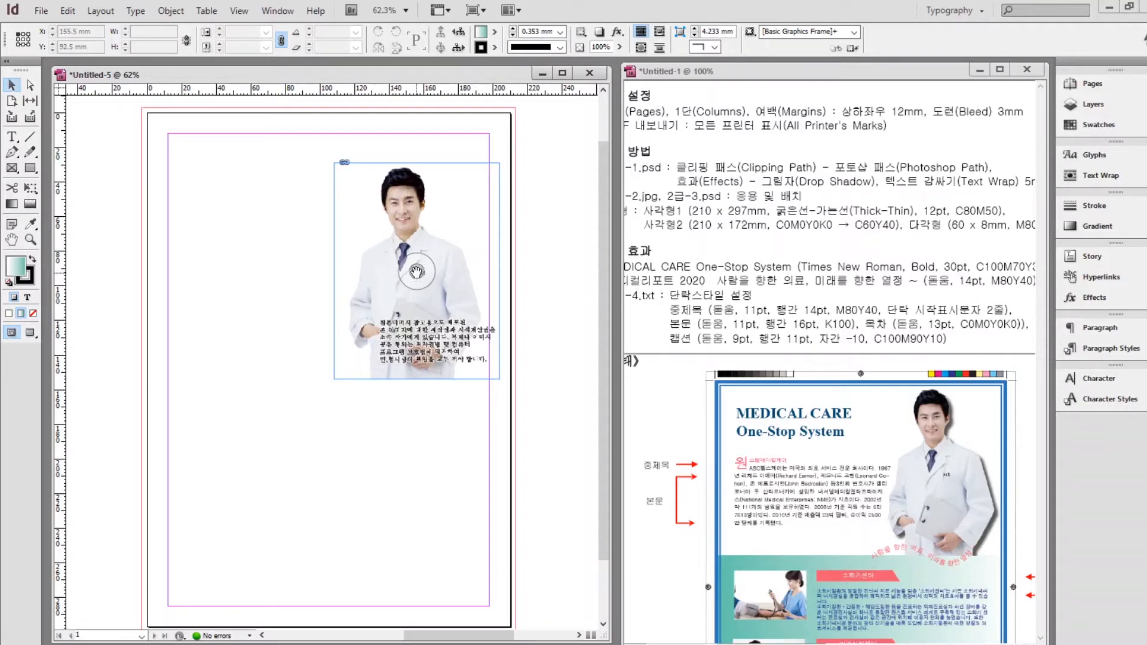
{"action": "mouse_move", "coordinate": [416, 272]}
{"action": "left_mouse_down"}
{"action": "mouse_move", "coordinate": [416, 218]}
{"action": "mouse_move", "coordinate": [420, 273]}
{"action": "left_mouse_up"}
{"action": "key", "text": "ctrl+shift+a"}
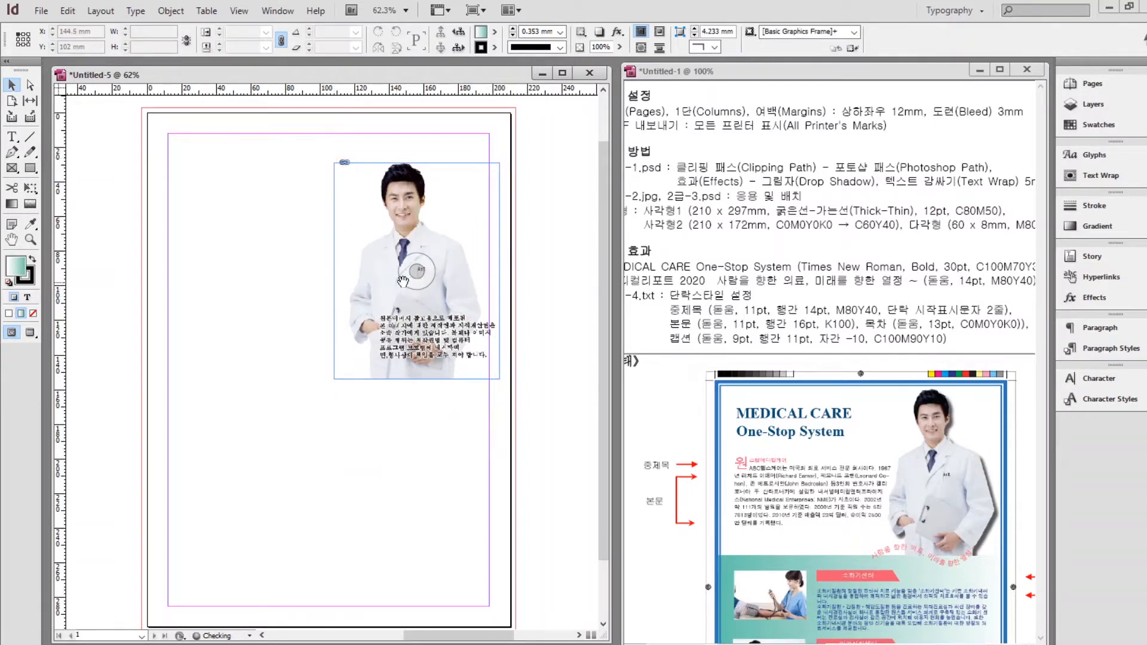
{"action": "left_click", "coordinate": [353, 254]}
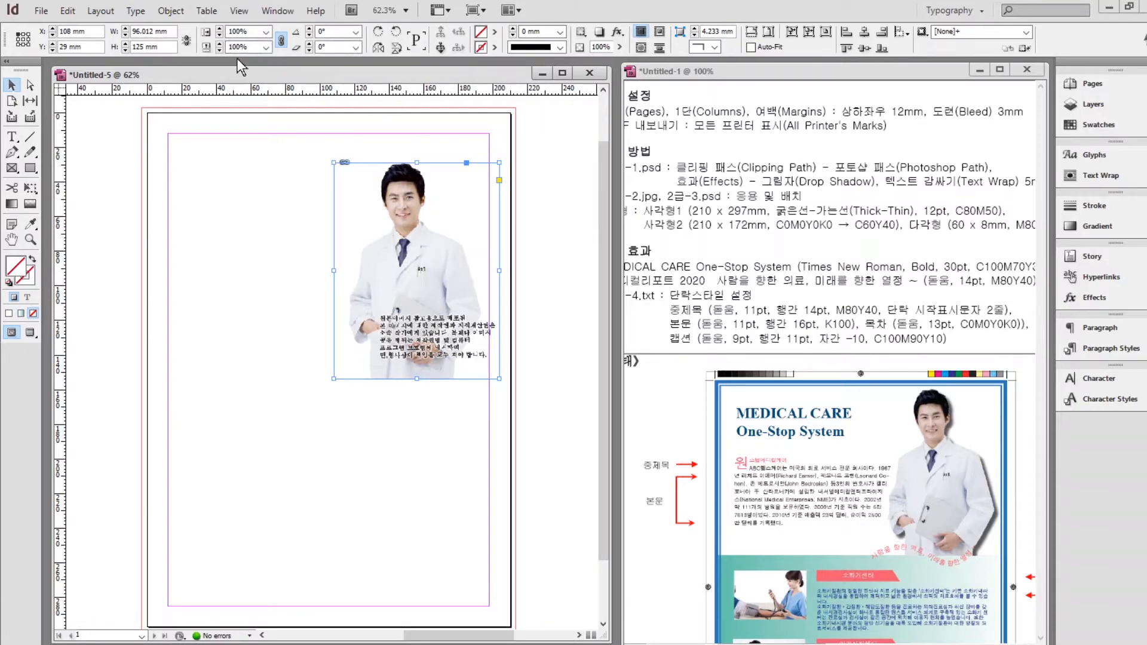
Set the doctor image's clipping path type to Photoshop Path using Path1.
{"action": "left_click", "coordinate": [170, 10]}
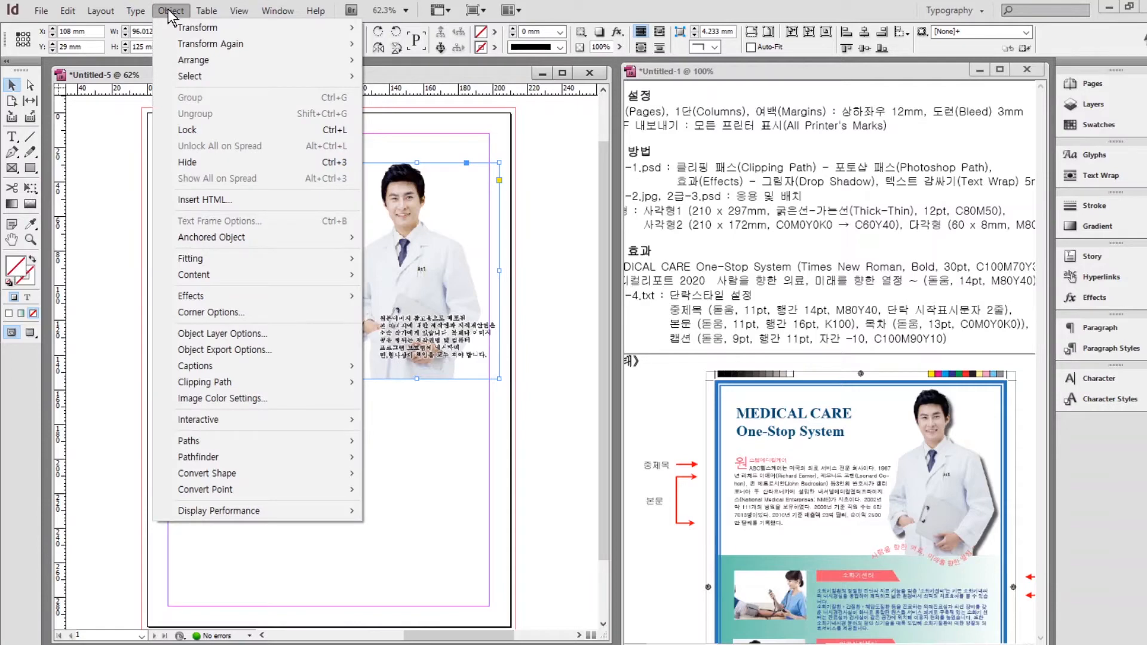
{"action": "mouse_move", "coordinate": [231, 388]}
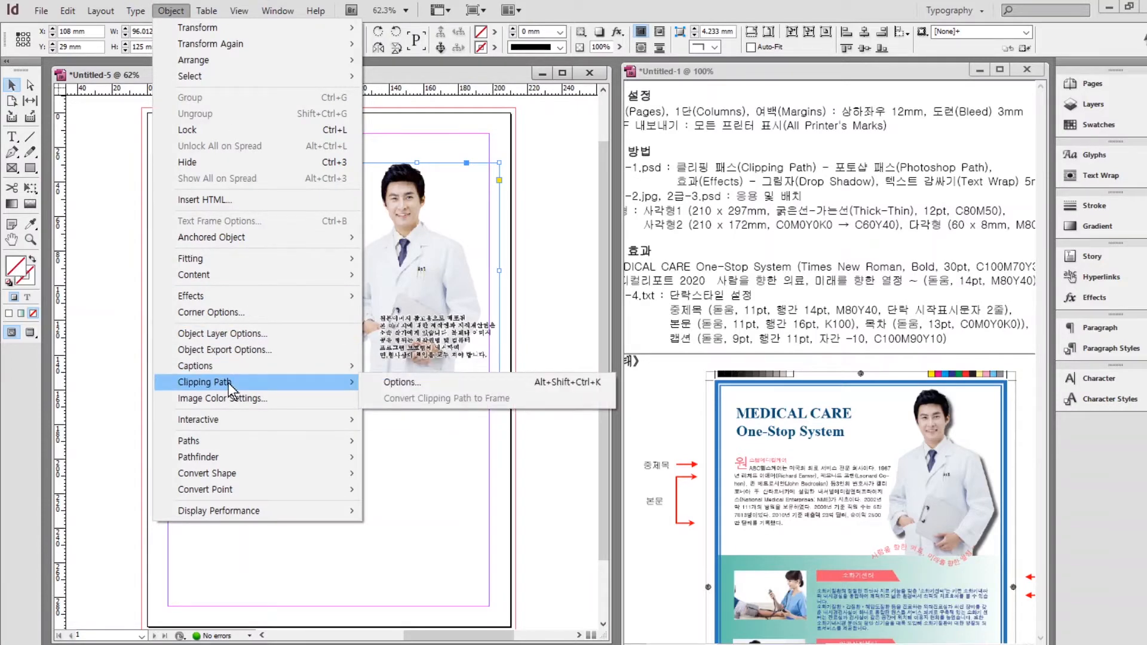
{"action": "left_click", "coordinate": [392, 385]}
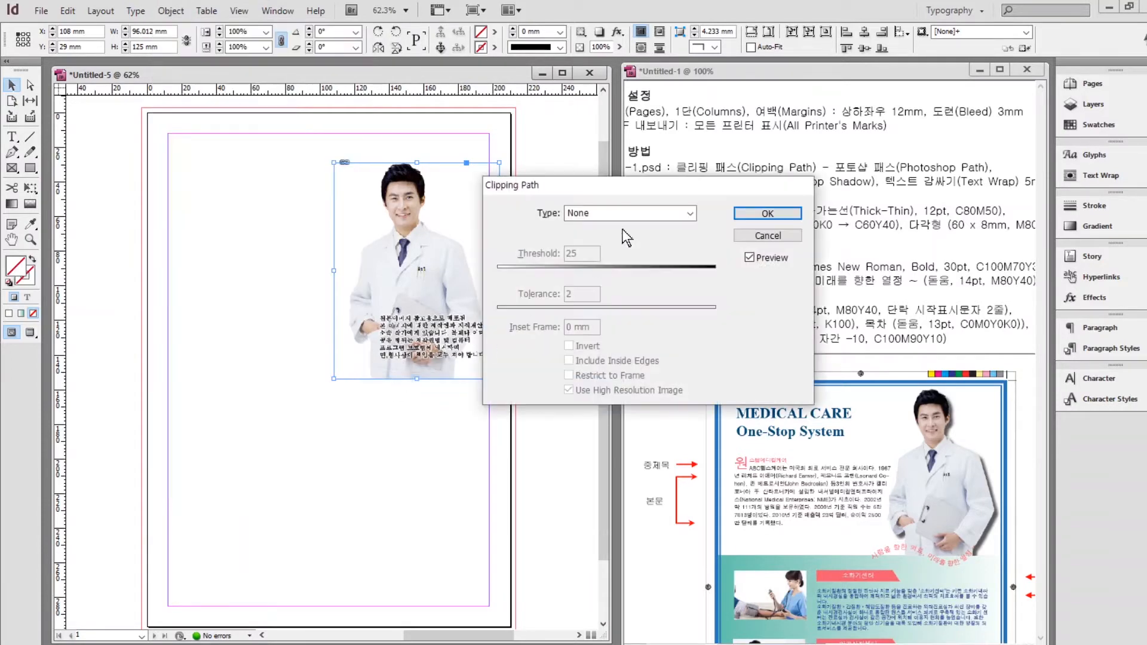
{"action": "left_click", "coordinate": [621, 214]}
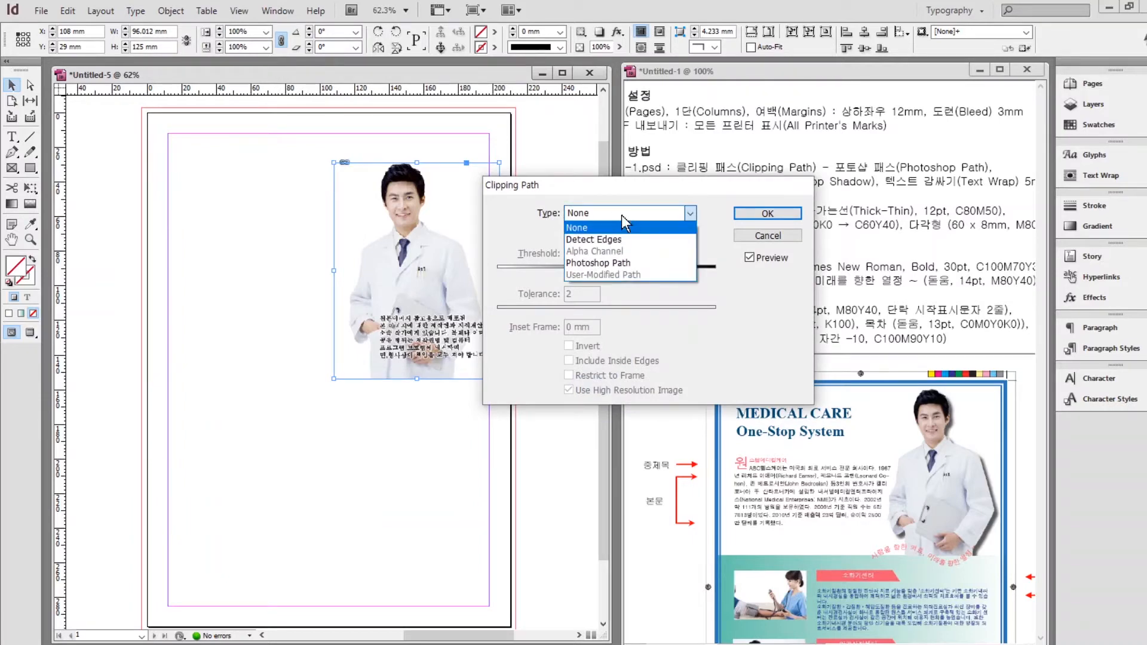
{"action": "left_click", "coordinate": [614, 263]}
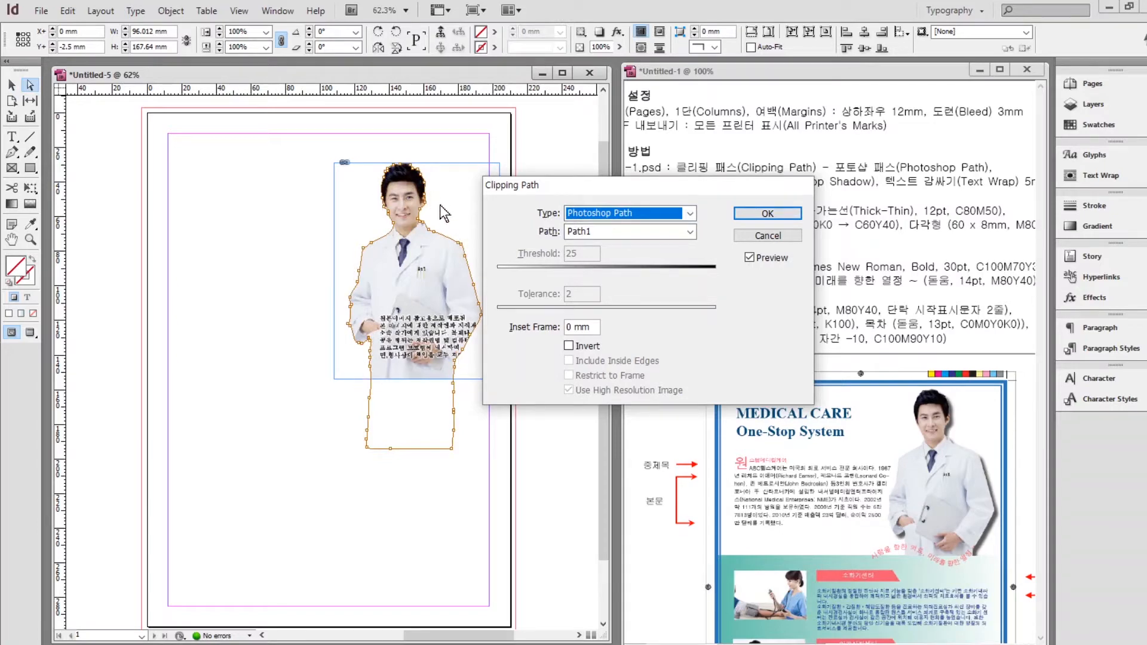
{"action": "left_click", "coordinate": [762, 222]}
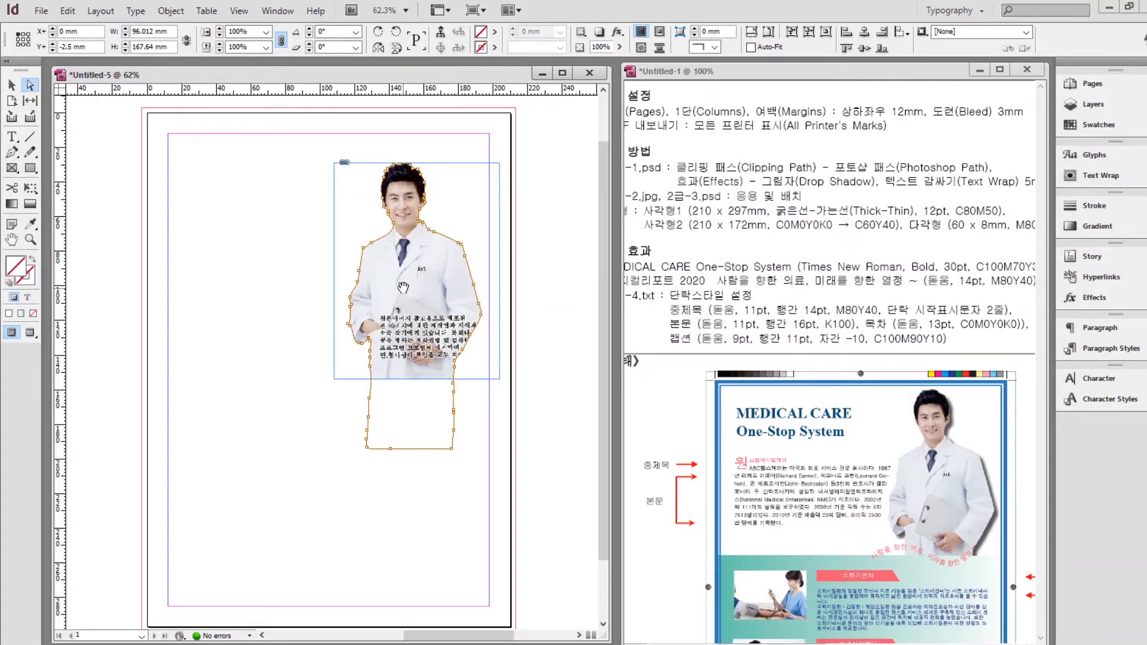
Add a drop shadow to the clipped doctor with opacity lowered to 50%.
{"action": "right_click", "coordinate": [389, 266]}
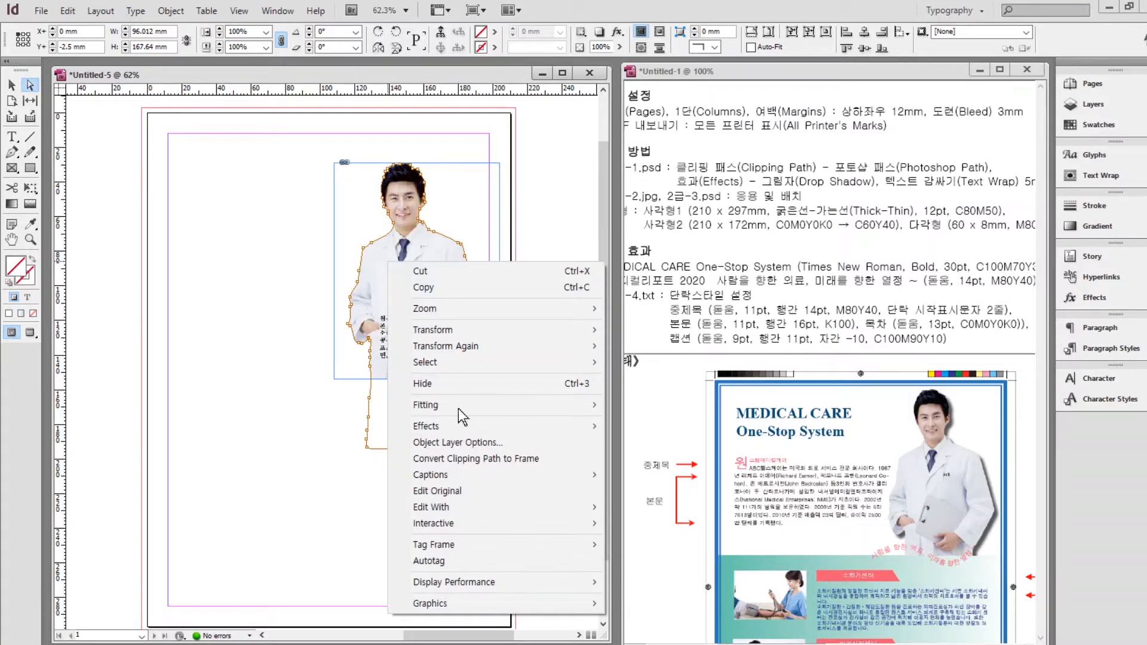
{"action": "mouse_move", "coordinate": [441, 428]}
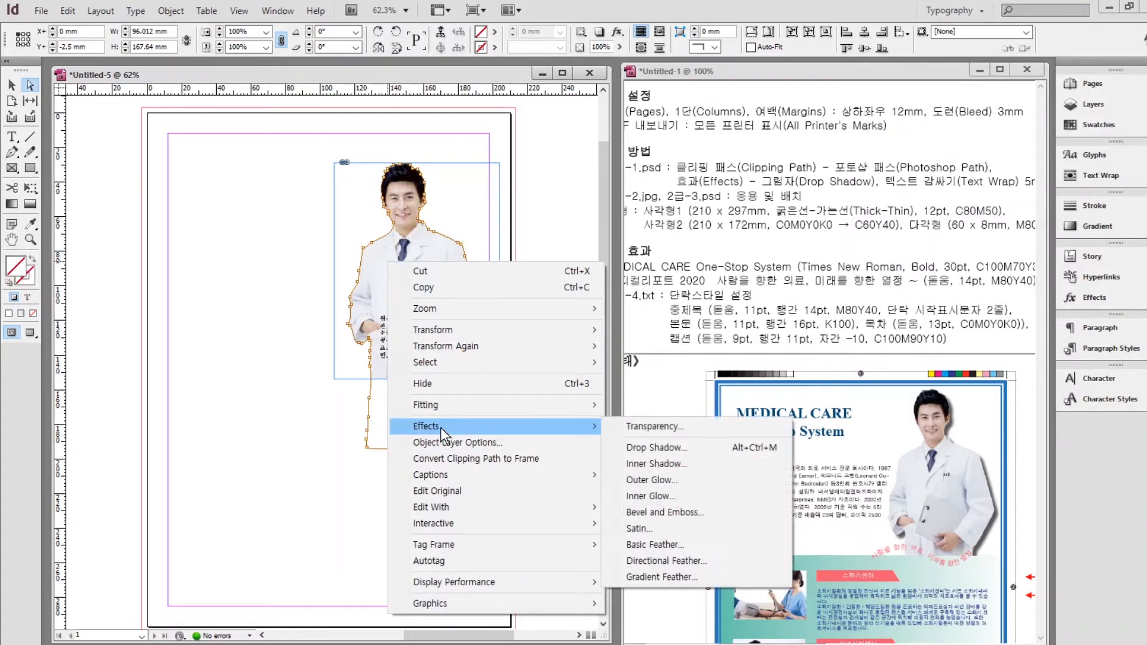
{"action": "left_click", "coordinate": [643, 449]}
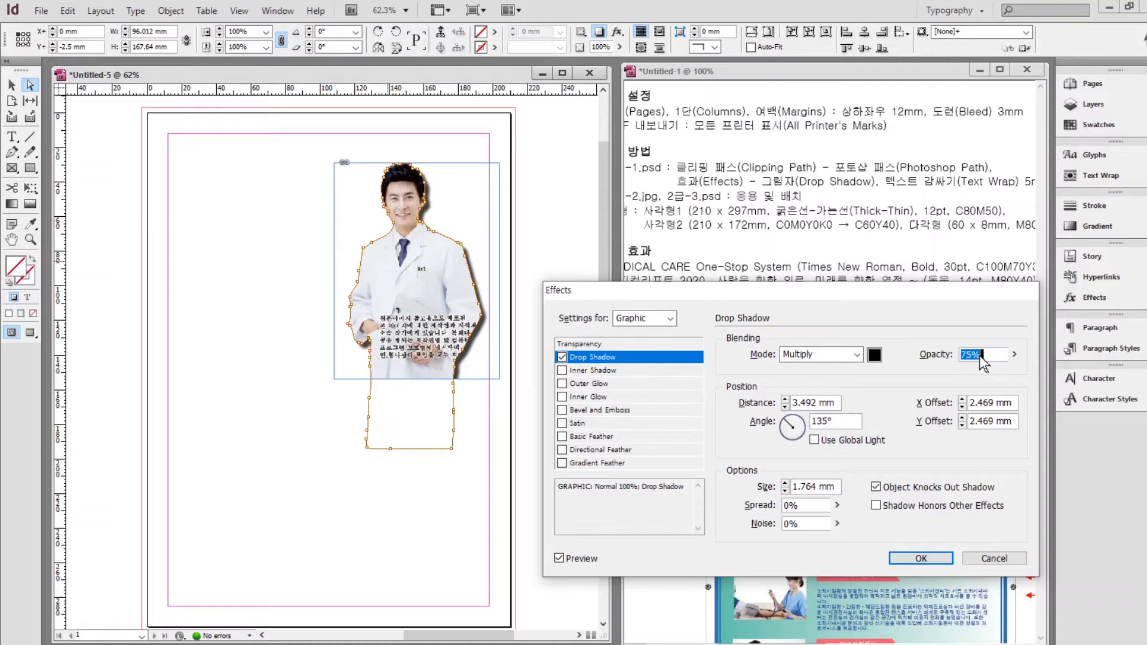
{"action": "type", "text": "50"}
{"action": "left_click", "coordinate": [921, 559]}
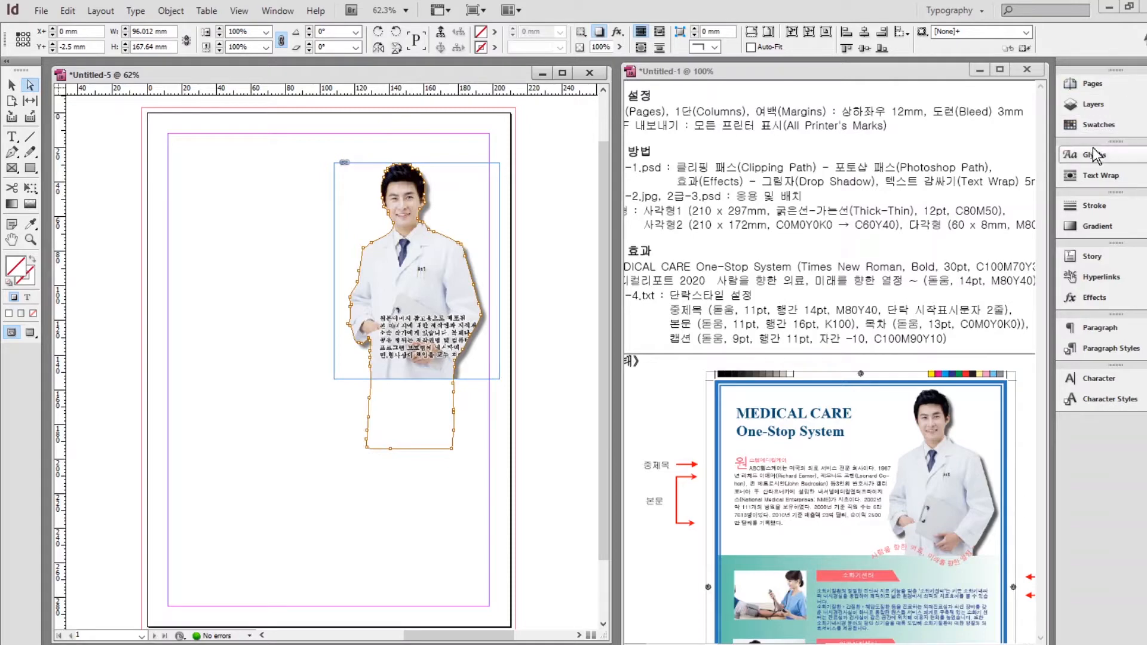
Wrap text around the doctor's clipped object shape with a 5 mm offset.
{"action": "left_click", "coordinate": [1103, 175]}
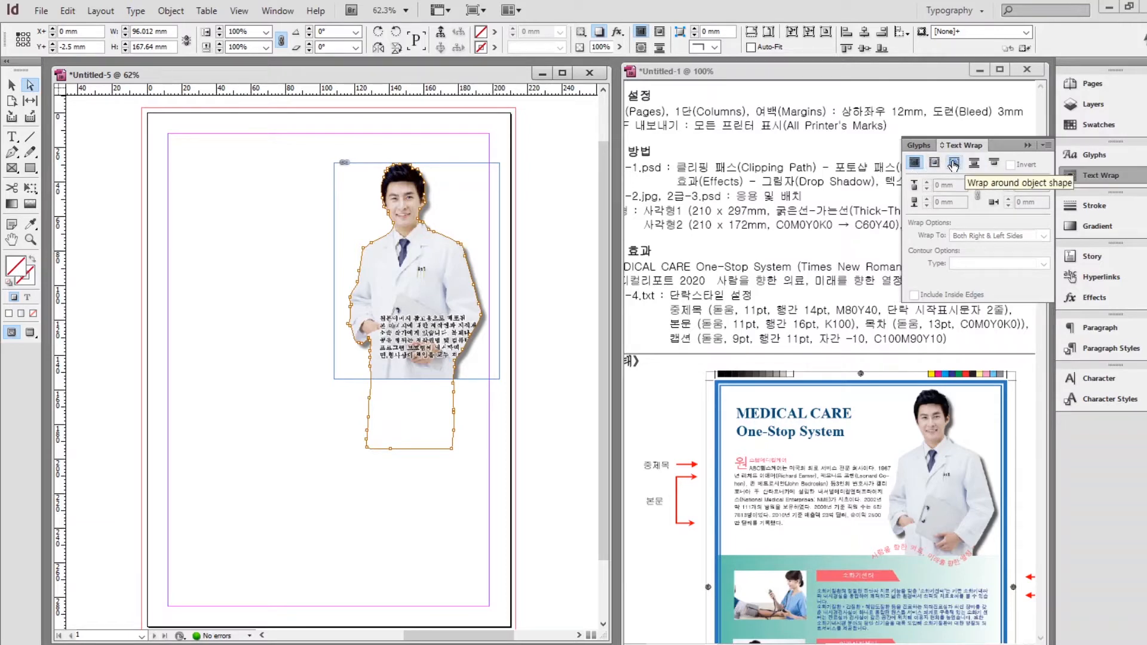
{"action": "left_click", "coordinate": [953, 164]}
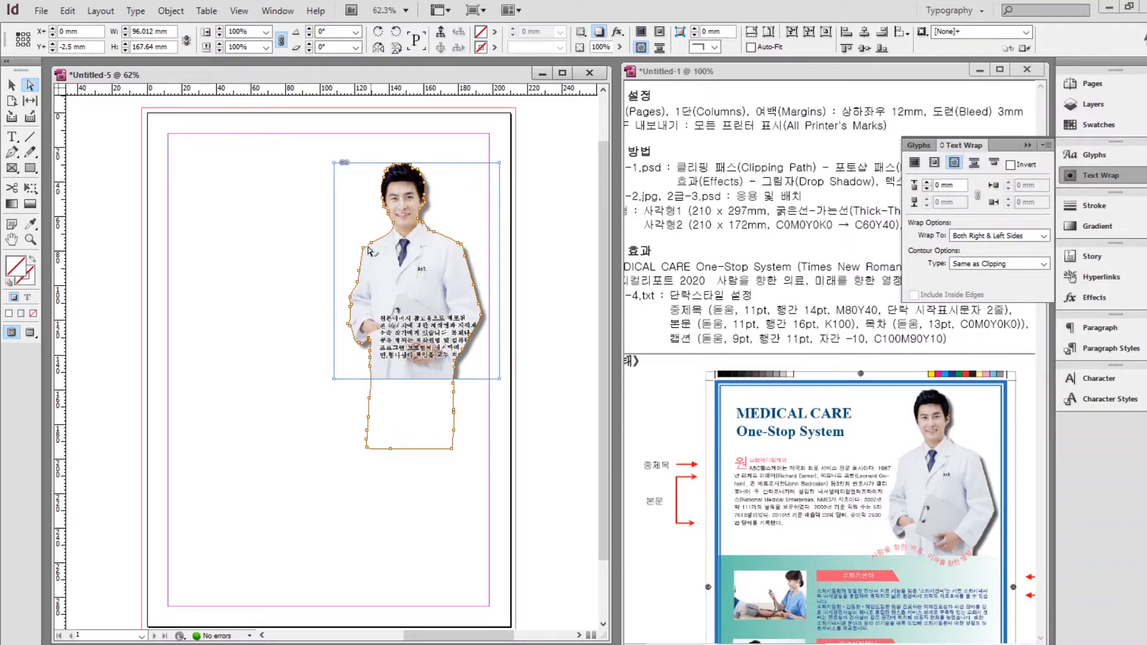
{"action": "left_click", "coordinate": [927, 183]}
{"action": "left_click", "coordinate": [927, 182]}
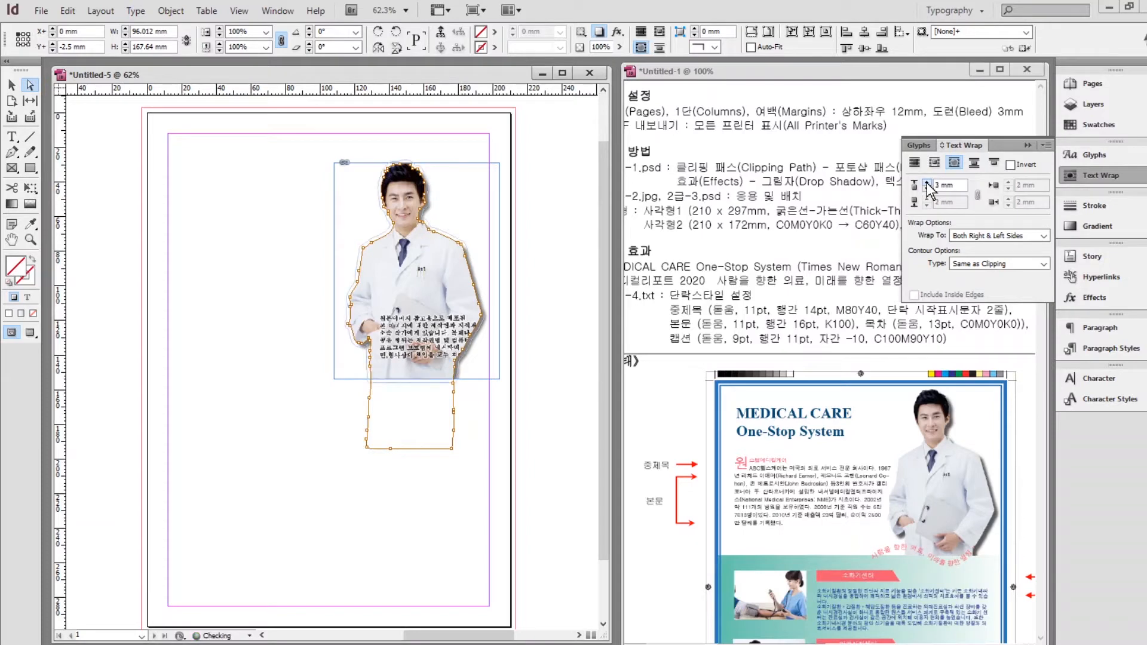
{"action": "left_click", "coordinate": [927, 182]}
{"action": "left_click", "coordinate": [927, 183]}
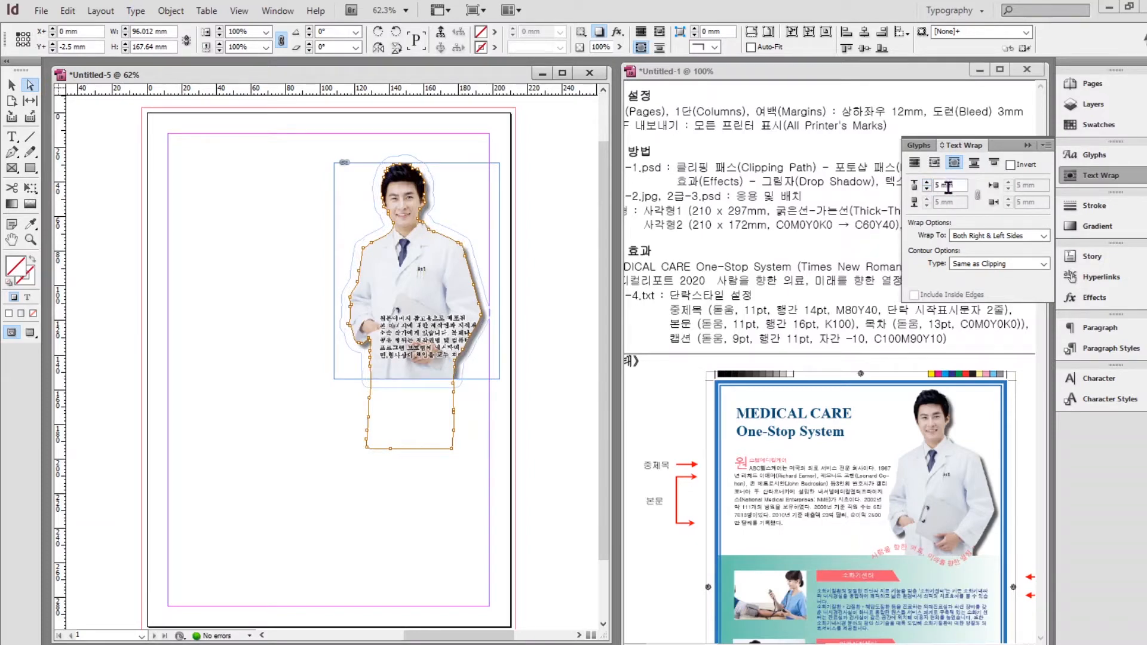
{"action": "left_click", "coordinate": [1028, 146]}
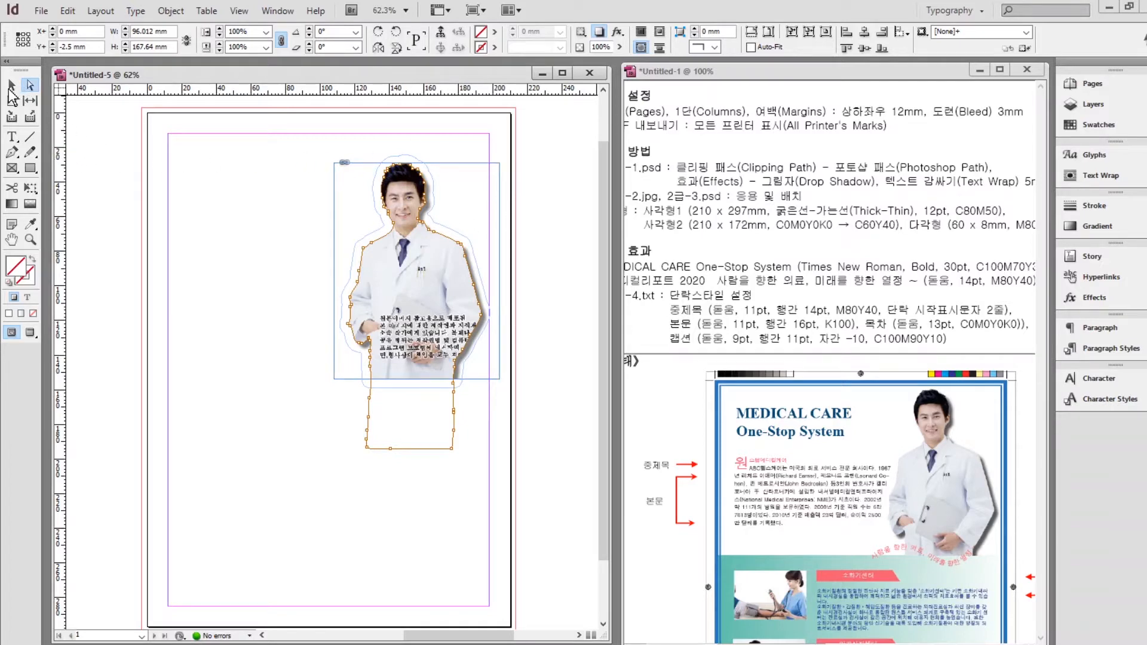
{"action": "left_click", "coordinate": [128, 138]}
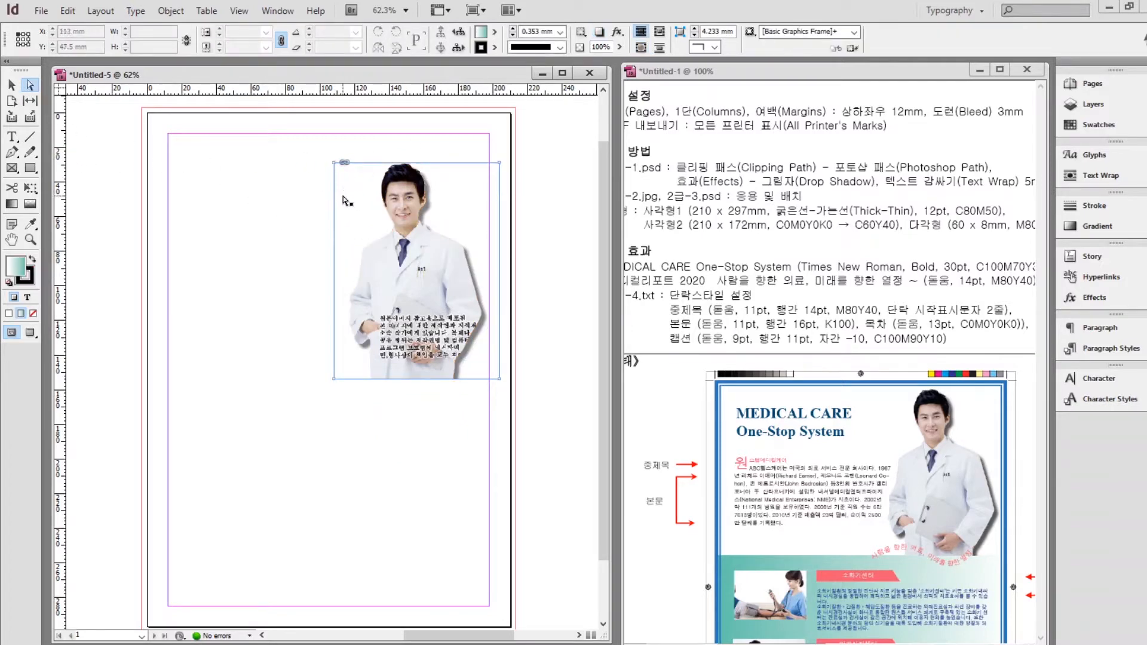
Drag the doctor picture up to the page's top-right corner, at X 111 mm, Y 2 mm.
{"action": "left_click", "coordinate": [12, 85]}
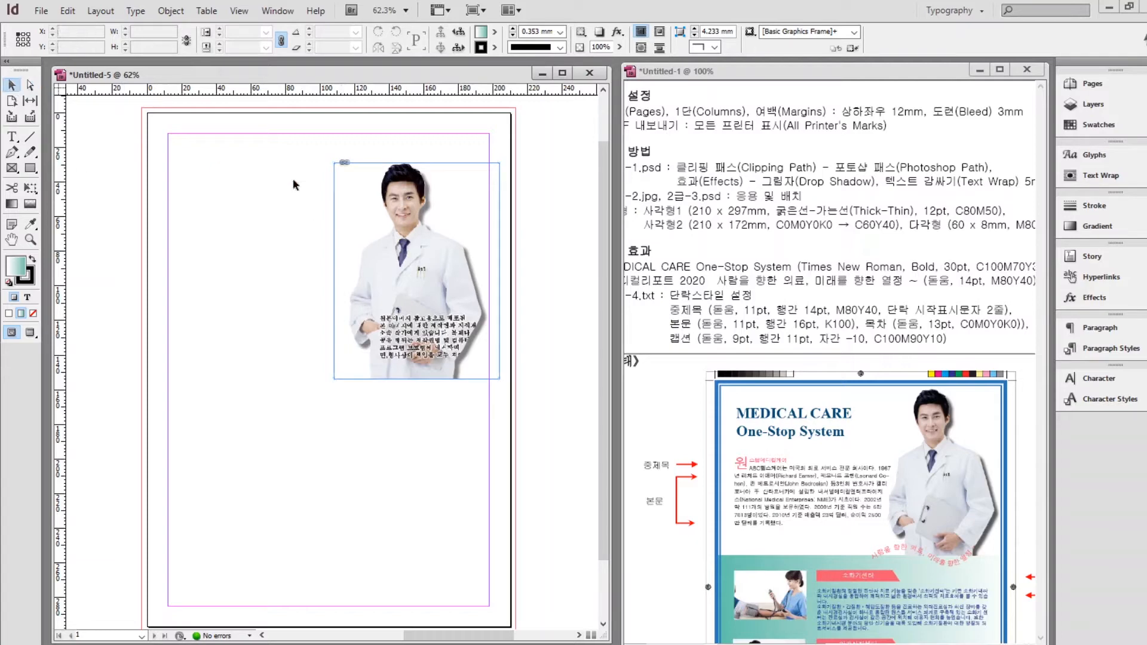
{"action": "left_click_drag", "start_coordinate": [349, 207], "coordinate": [350, 186]}
{"action": "left_click_drag", "start_coordinate": [350, 164], "coordinate": [355, 166]}
{"action": "left_click", "coordinate": [257, 227]}
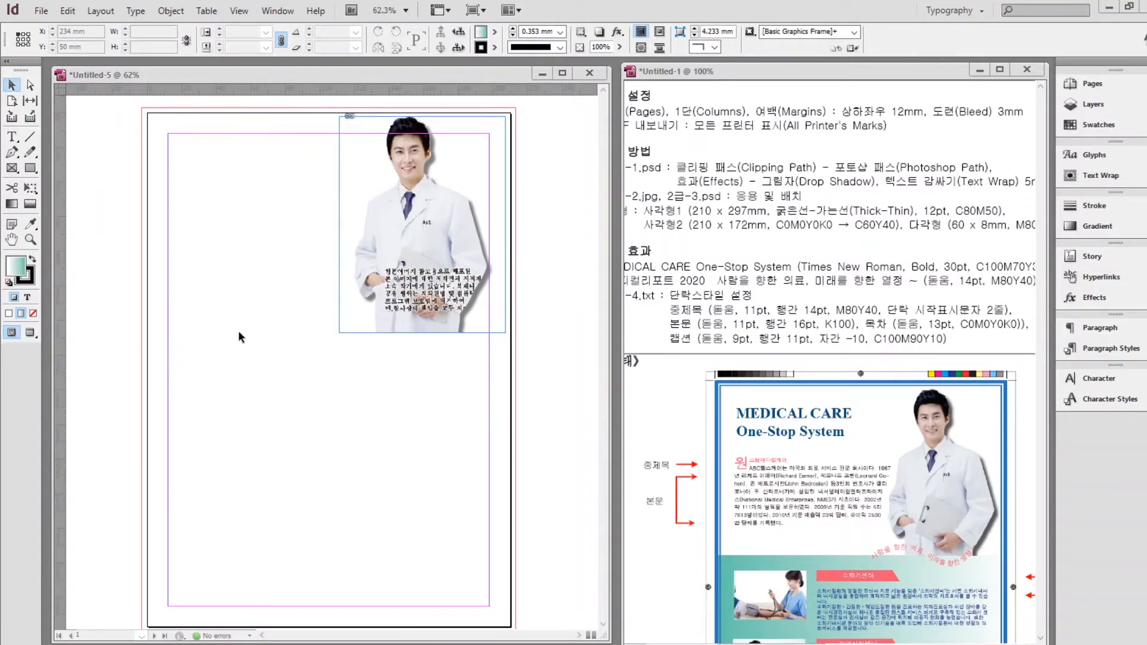
{"action": "left_click", "coordinate": [41, 11]}
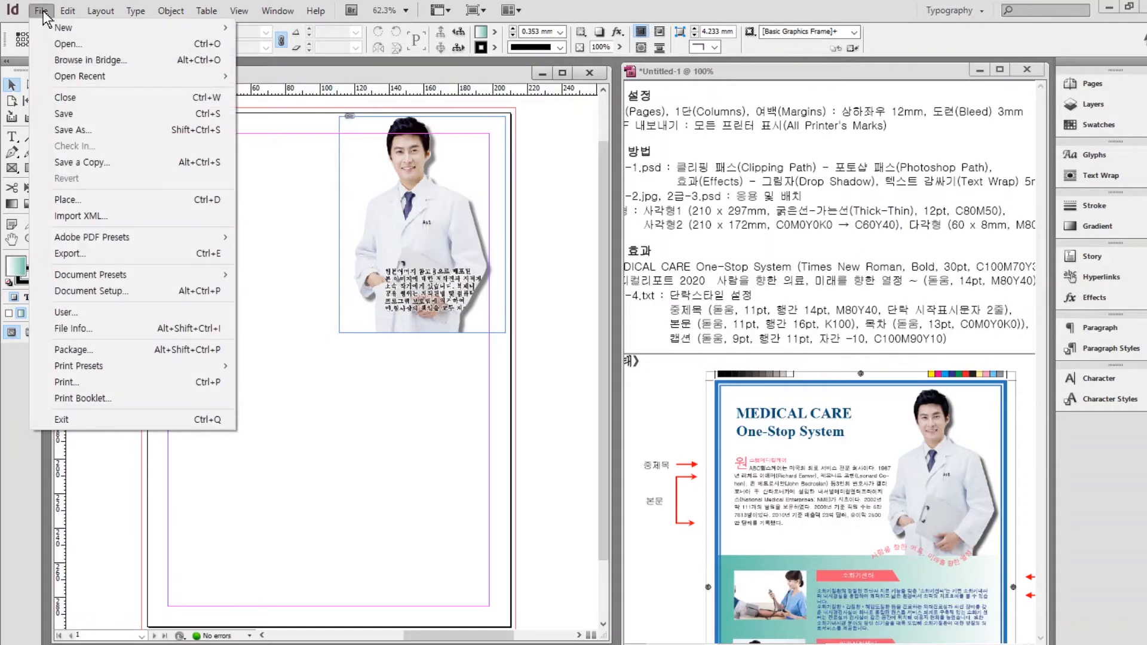
Place 2급-2.jpg with Auto-Fit, narrow it to 56 mm wide, and set it against the left margin.
{"action": "left_click", "coordinate": [76, 201]}
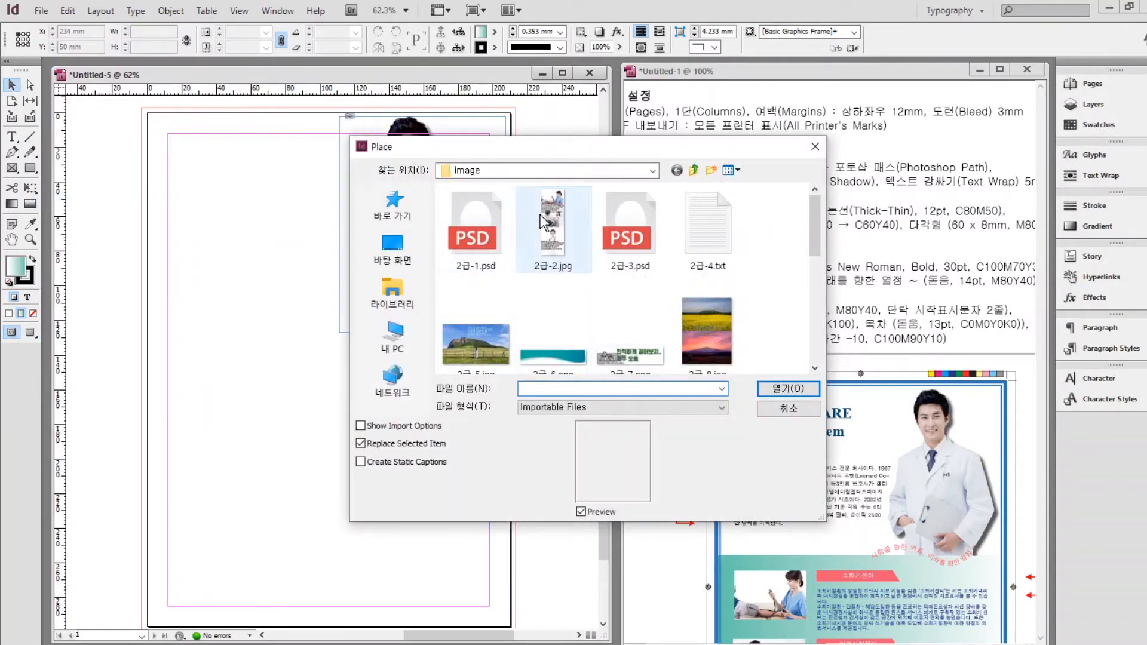
{"action": "left_click", "coordinate": [553, 230]}
{"action": "left_click", "coordinate": [789, 388]}
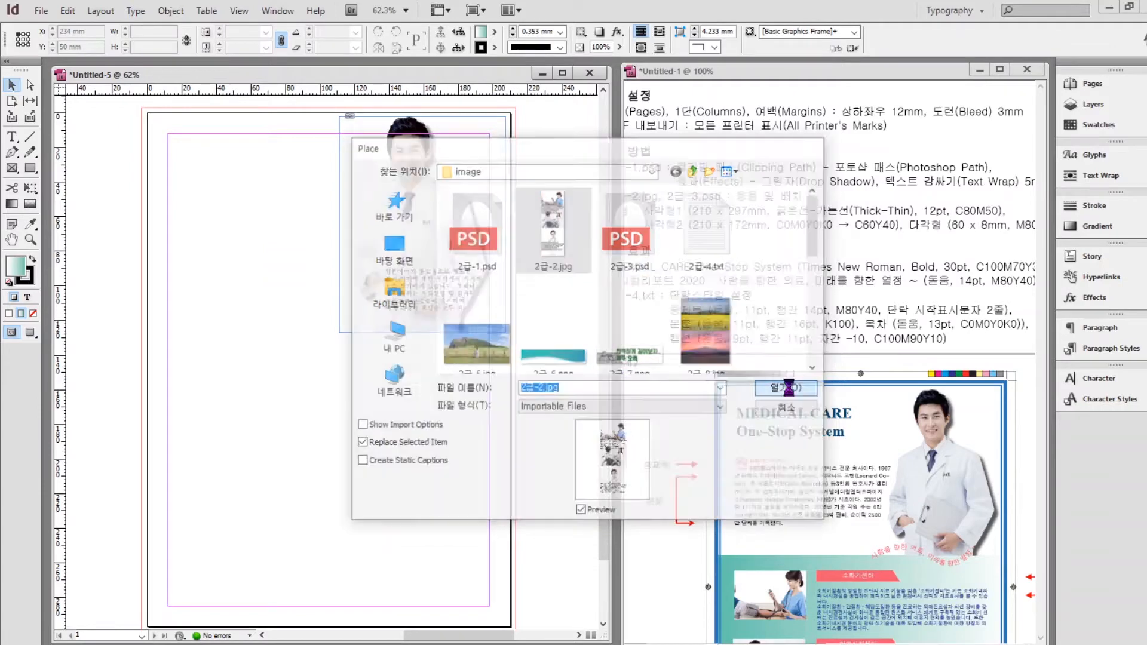
{"action": "left_click", "coordinate": [206, 274]}
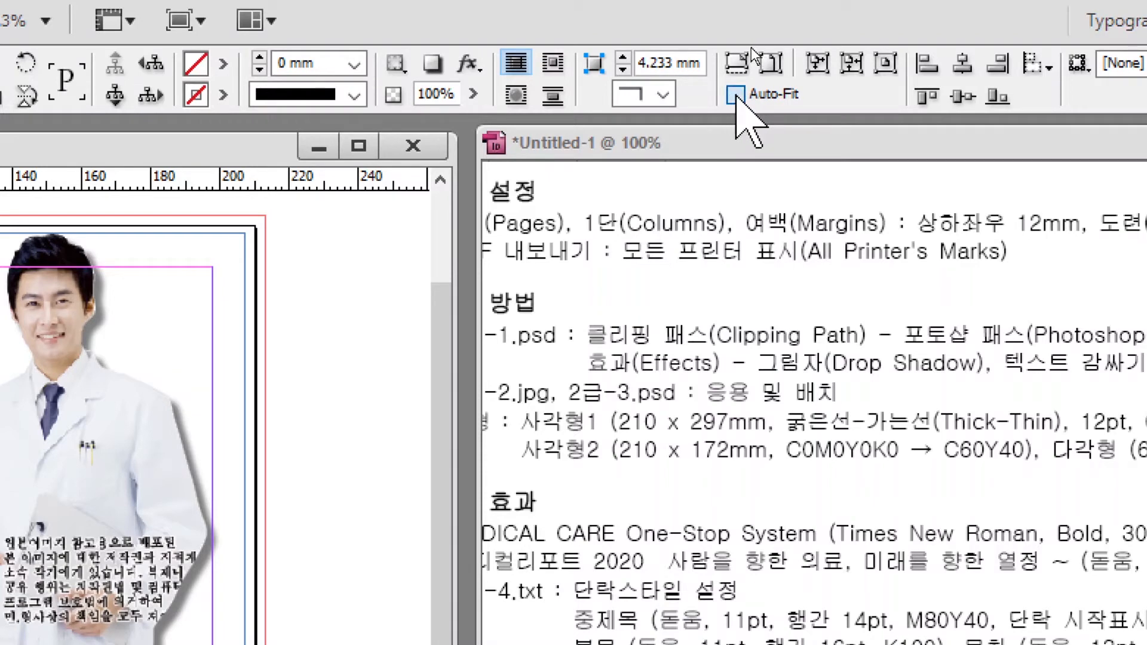
{"action": "left_click", "coordinate": [735, 94]}
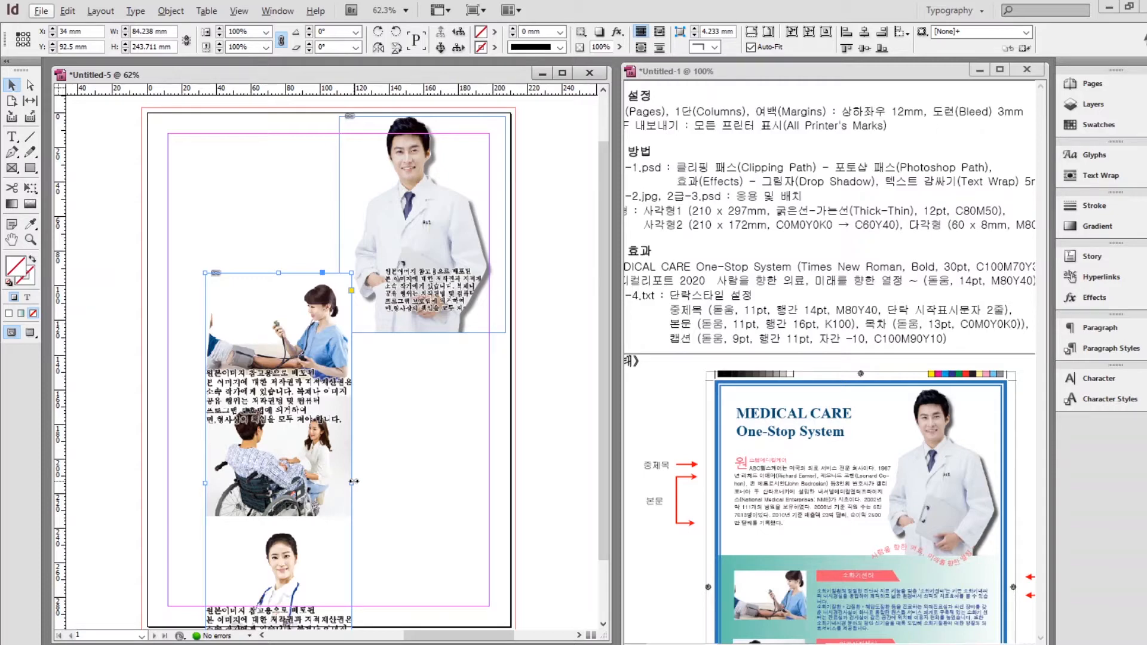
{"action": "left_click_drag", "start_coordinate": [354, 481], "coordinate": [298, 497]}
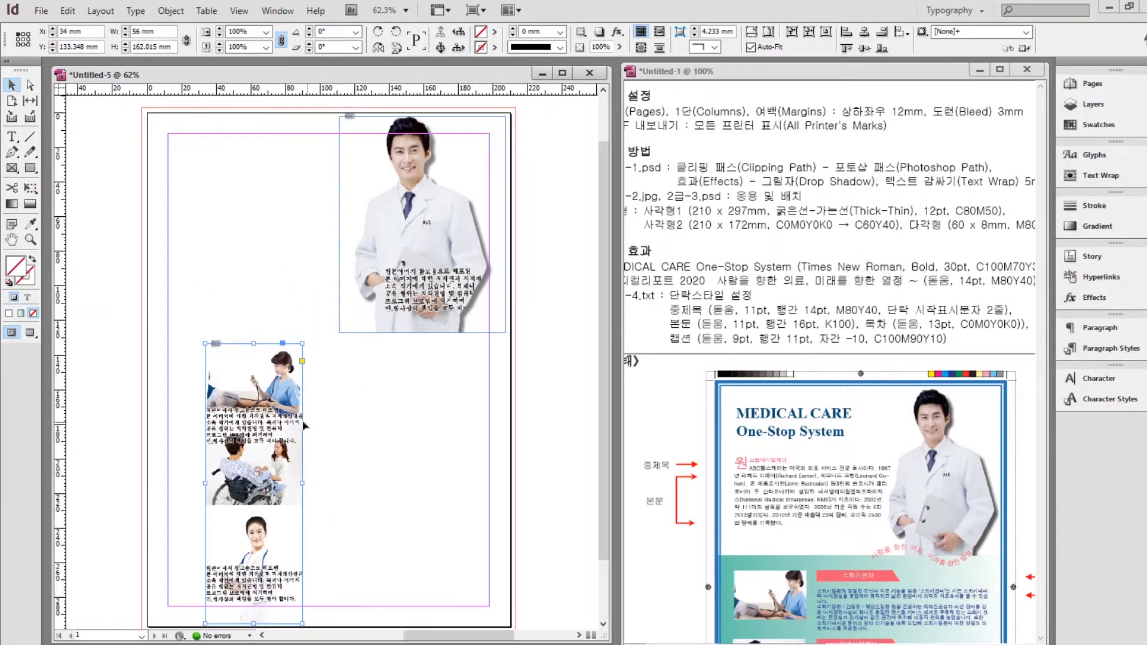
{"action": "left_click_drag", "start_coordinate": [252, 393], "coordinate": [214, 368]}
{"action": "left_click", "coordinate": [348, 431]}
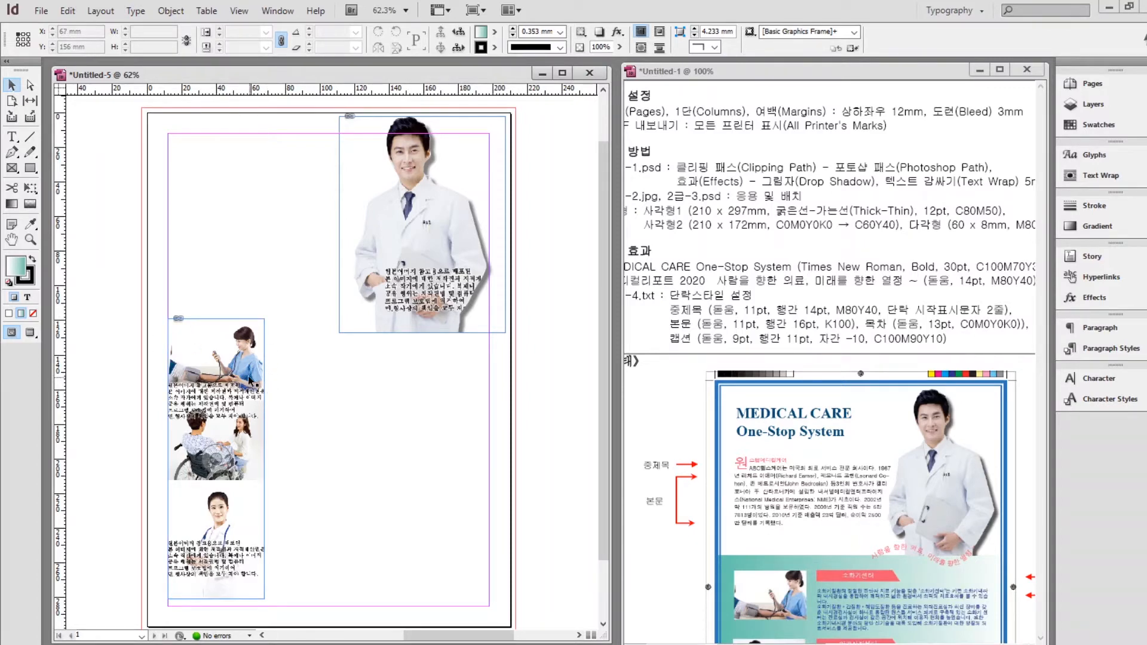
Turn off Auto-Fit and crop the photo strip frame to show only the top nurse photo.
{"action": "left_click", "coordinate": [215, 458]}
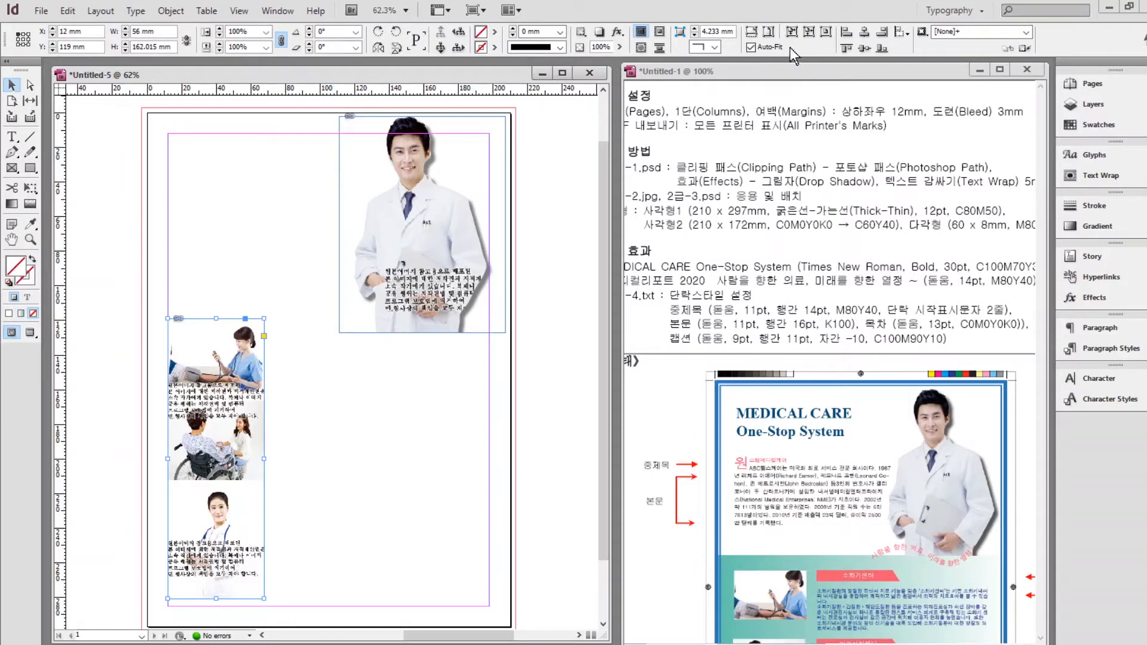
{"action": "left_click", "coordinate": [750, 46]}
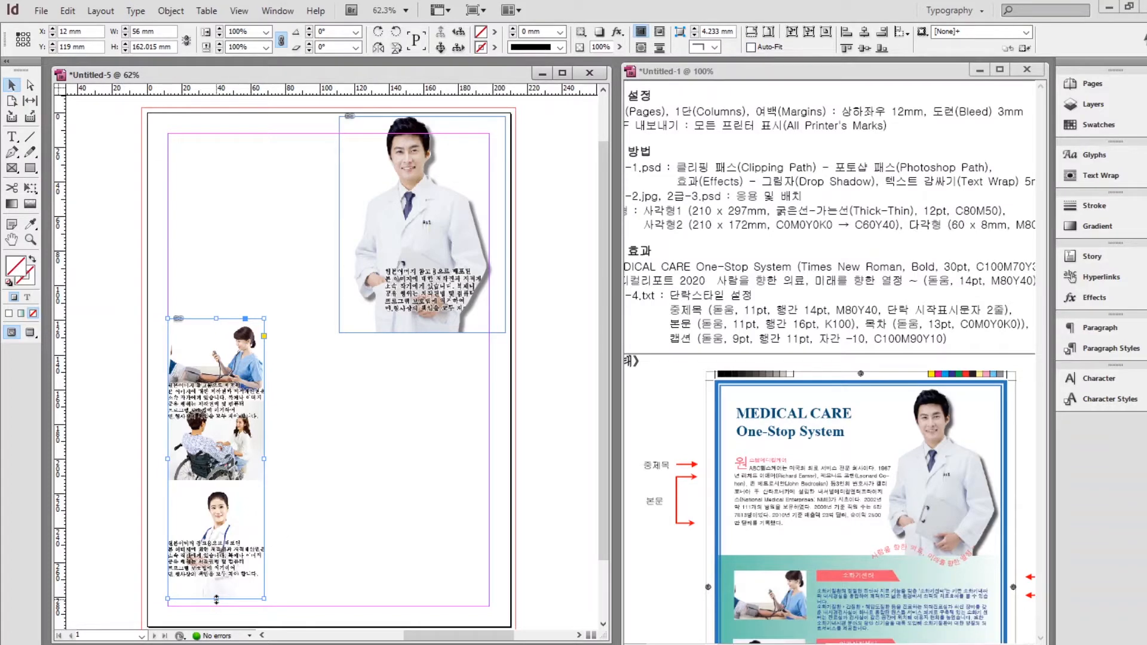
{"action": "left_click_drag", "start_coordinate": [216, 599], "coordinate": [214, 385]}
{"action": "left_click", "coordinate": [349, 429]}
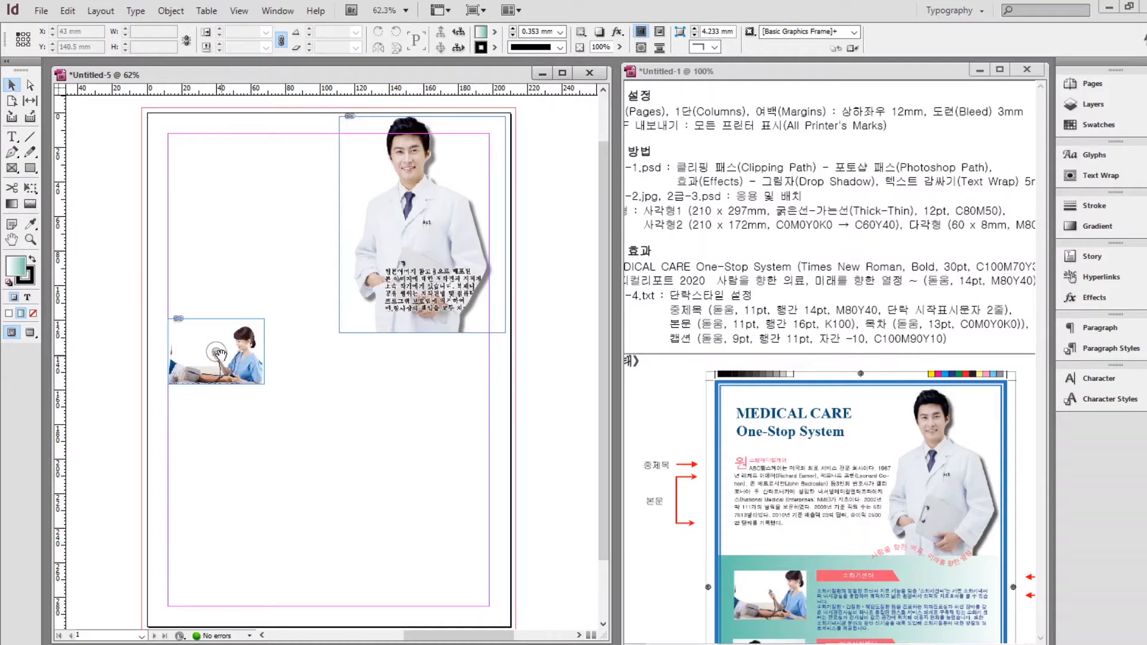
{"action": "left_click_drag", "start_coordinate": [219, 353], "coordinate": [219, 273]}
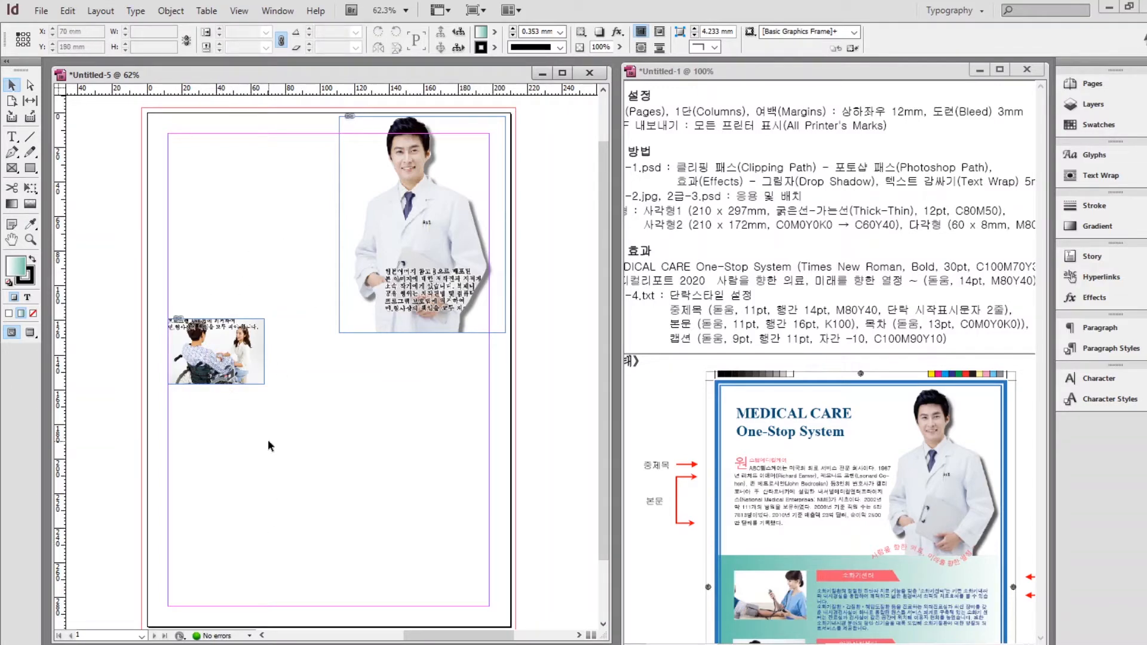
{"action": "key", "text": "ctrl+z"}
{"action": "left_click", "coordinate": [320, 369]}
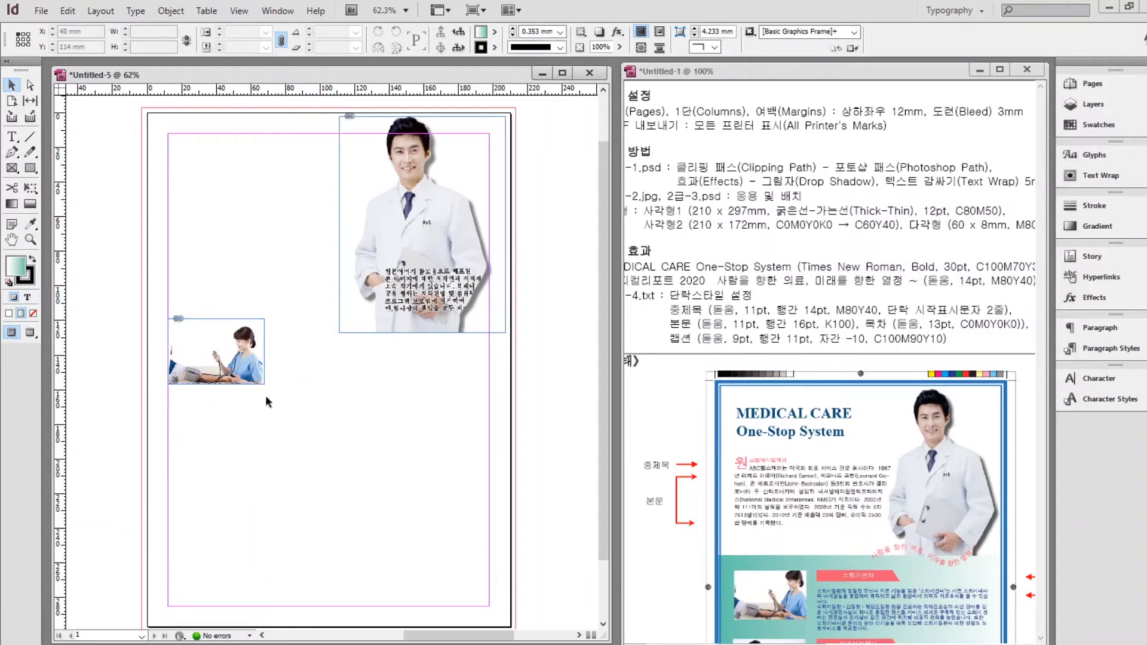
Alt-drag copies of the nurse frame further down the left margin.
{"action": "left_click", "coordinate": [247, 372]}
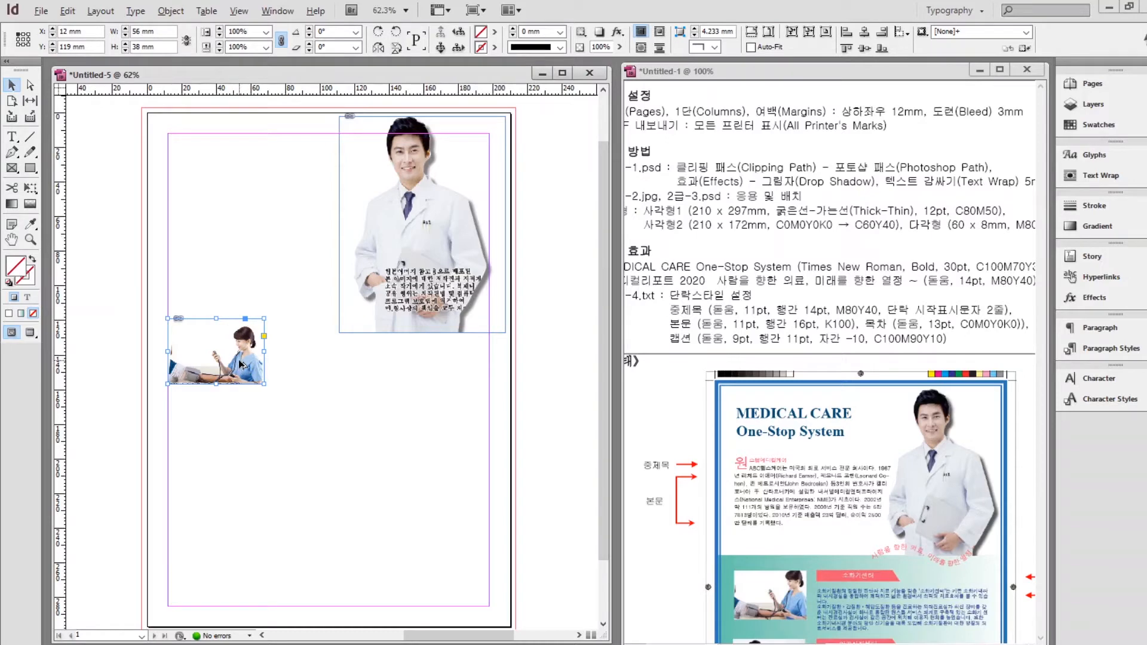
{"action": "left_click_drag", "start_coordinate": [239, 367], "coordinate": [239, 537]}
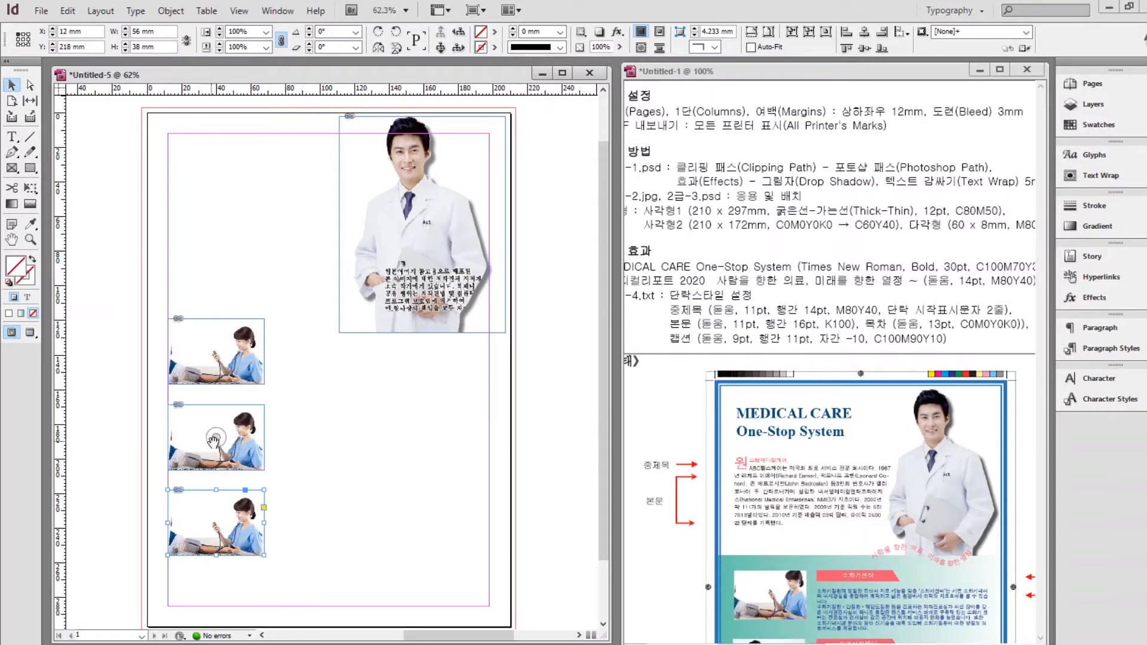
{"action": "left_click", "coordinate": [215, 439]}
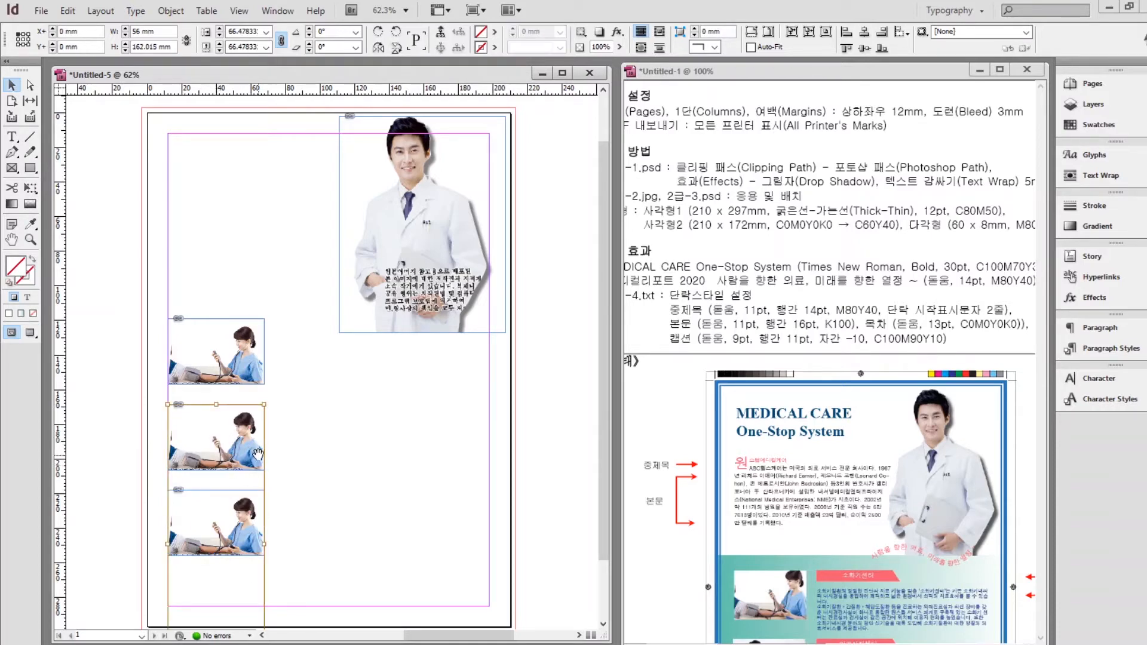
{"action": "left_click_drag", "start_coordinate": [256, 454], "coordinate": [241, 380]}
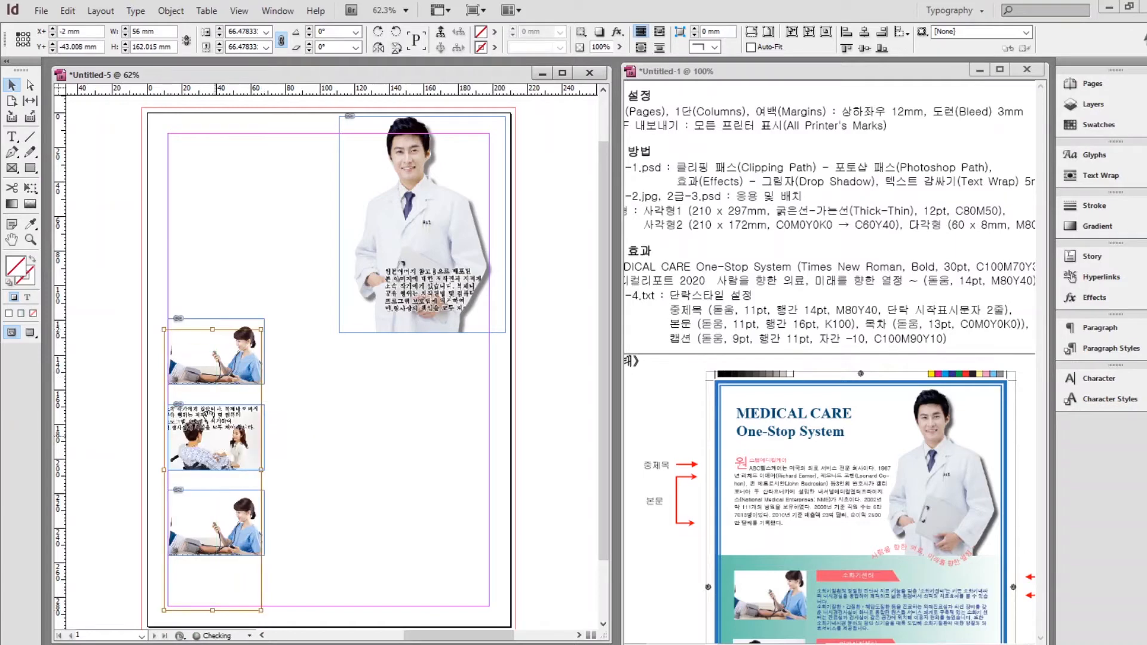
{"action": "key", "text": "ctrl+z"}
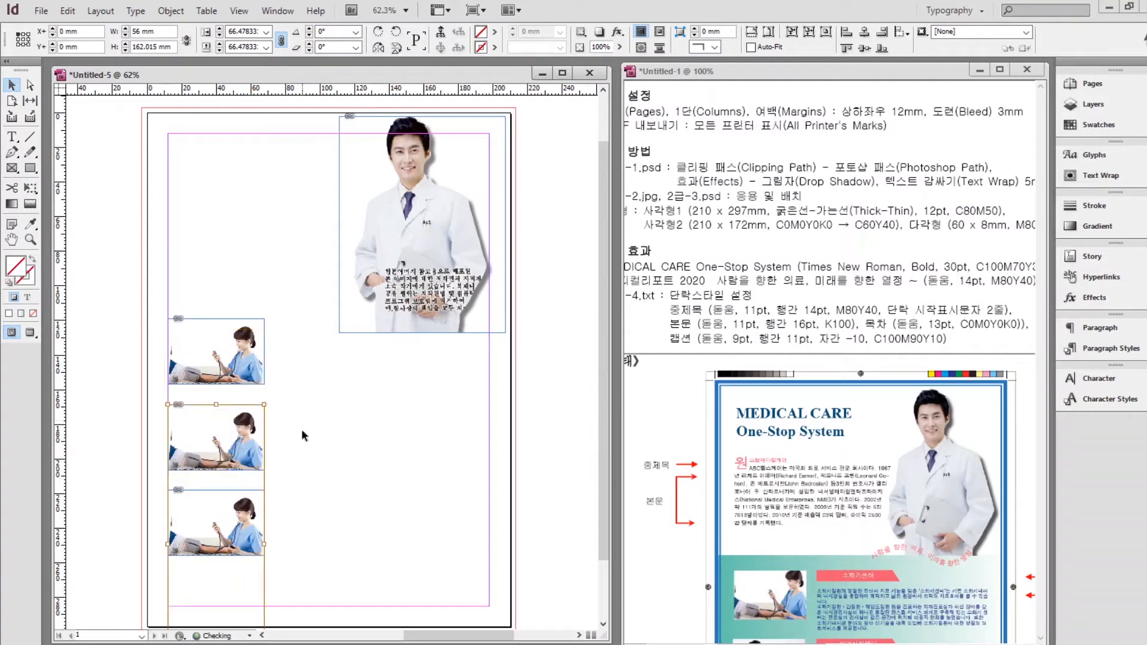
{"action": "left_click", "coordinate": [308, 450]}
{"action": "left_click", "coordinate": [256, 436]}
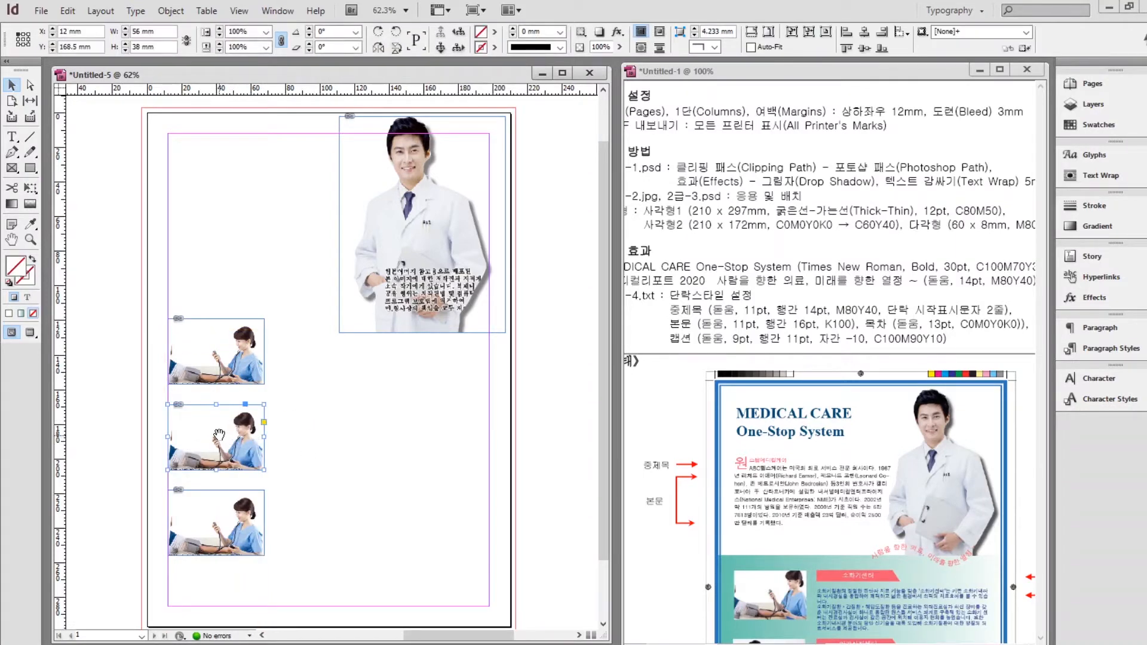
{"action": "left_click", "coordinate": [333, 440]}
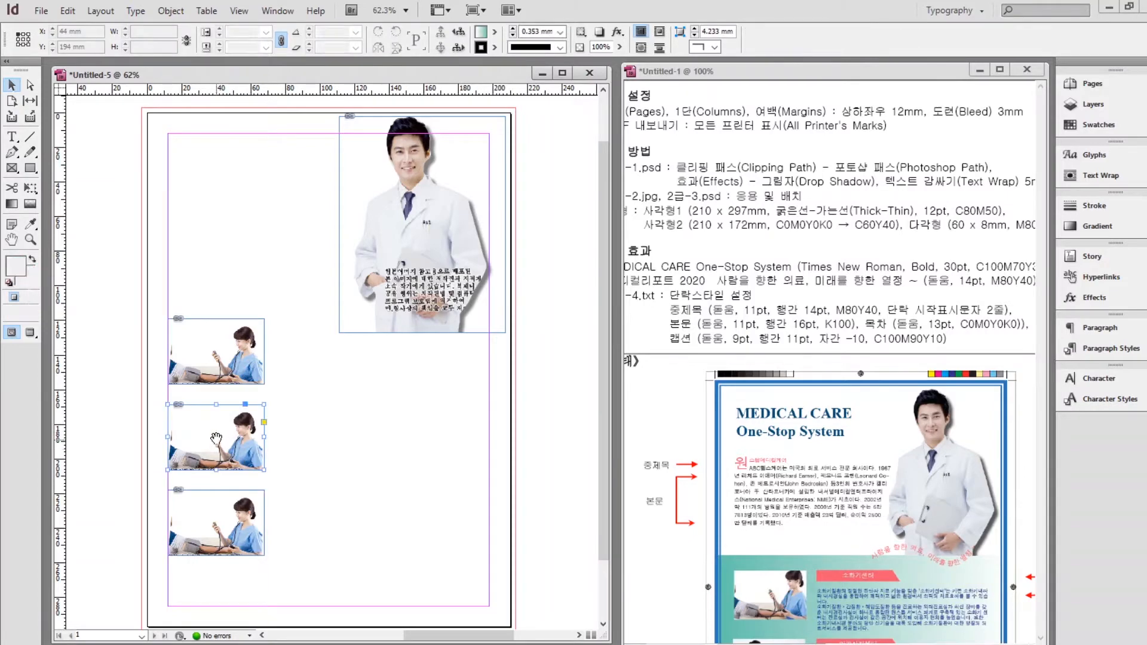
Show the wheelchair patient in the middle frame and the woman doctor in the bottom frame.
{"action": "scroll", "coordinate": [836, 334], "scroll_direction": "down", "scroll_amount": 4}
{"action": "left_click", "coordinate": [829, 319]}
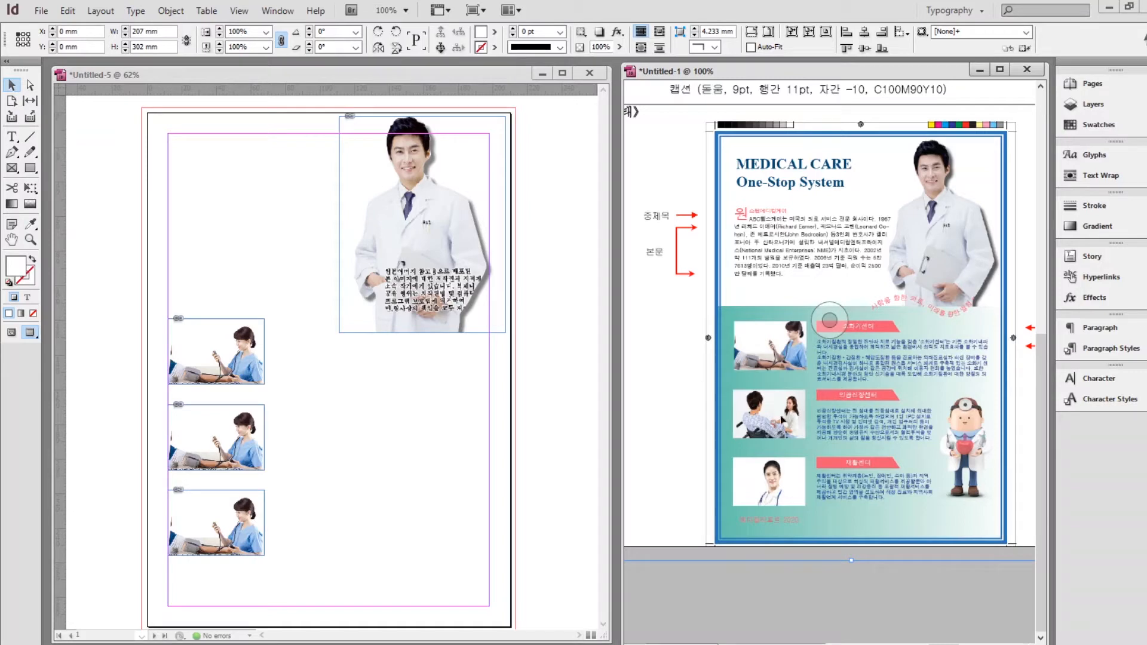
{"action": "left_click", "coordinate": [220, 444]}
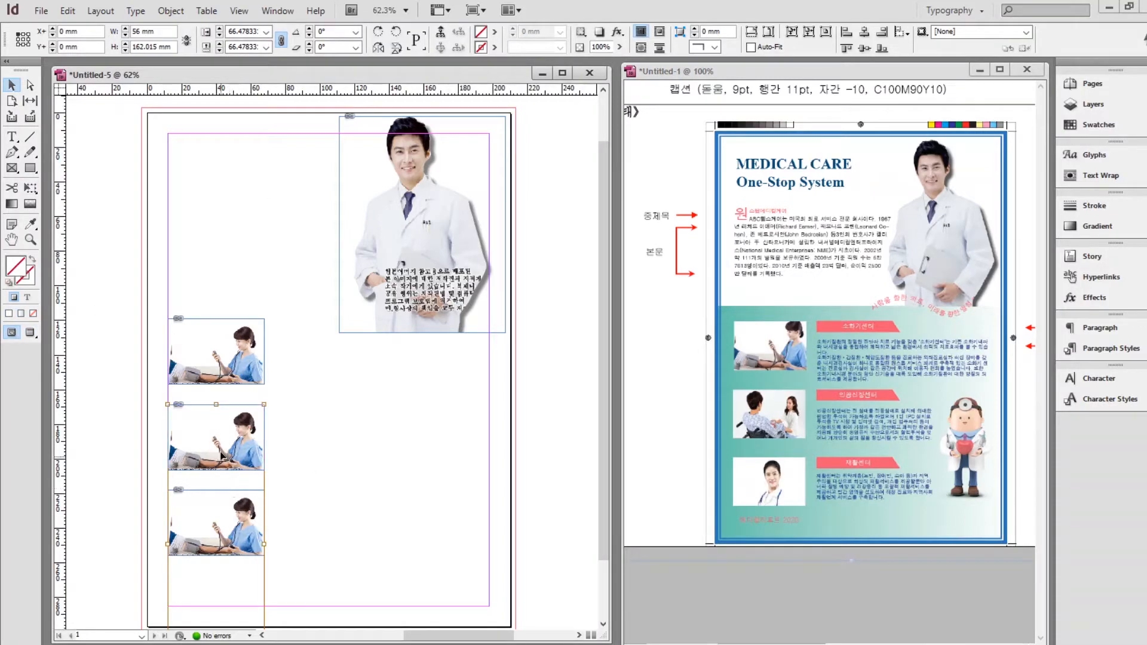
{"action": "key", "text": "ctrl+alt+v"}
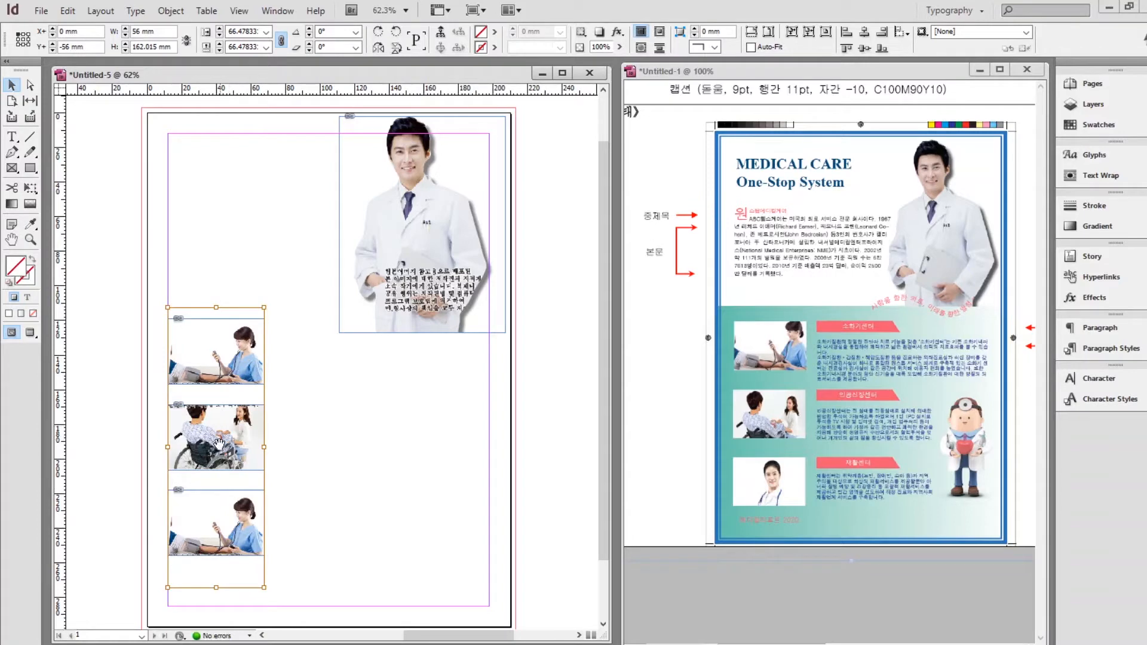
{"action": "left_click", "coordinate": [213, 537]}
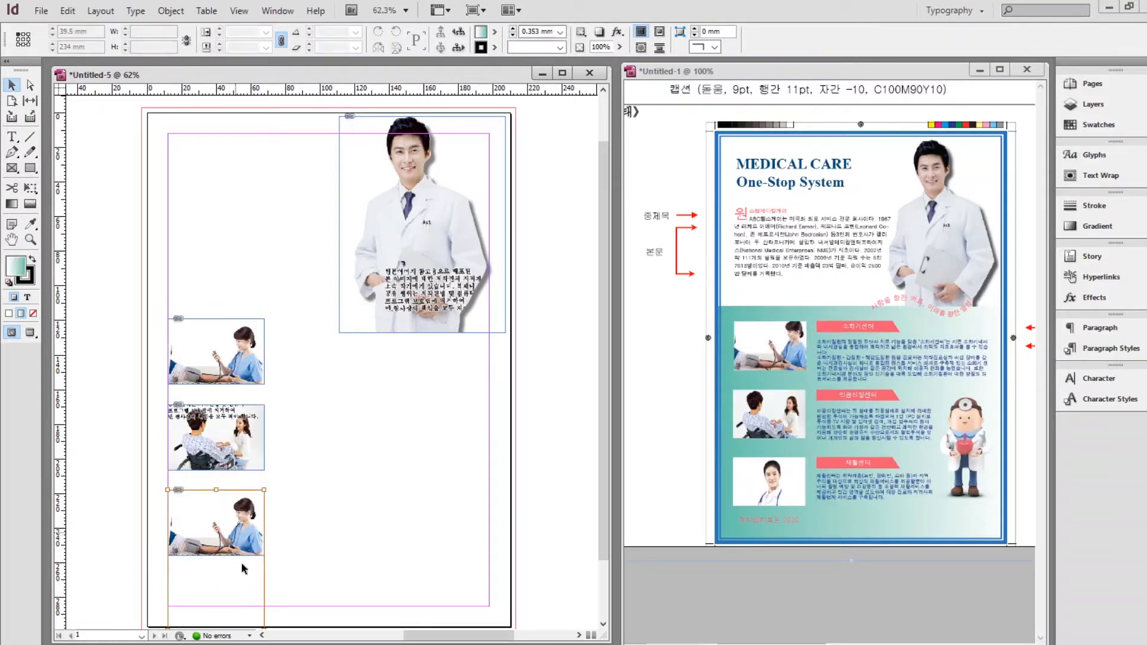
{"action": "key", "text": "ctrl+alt+v"}
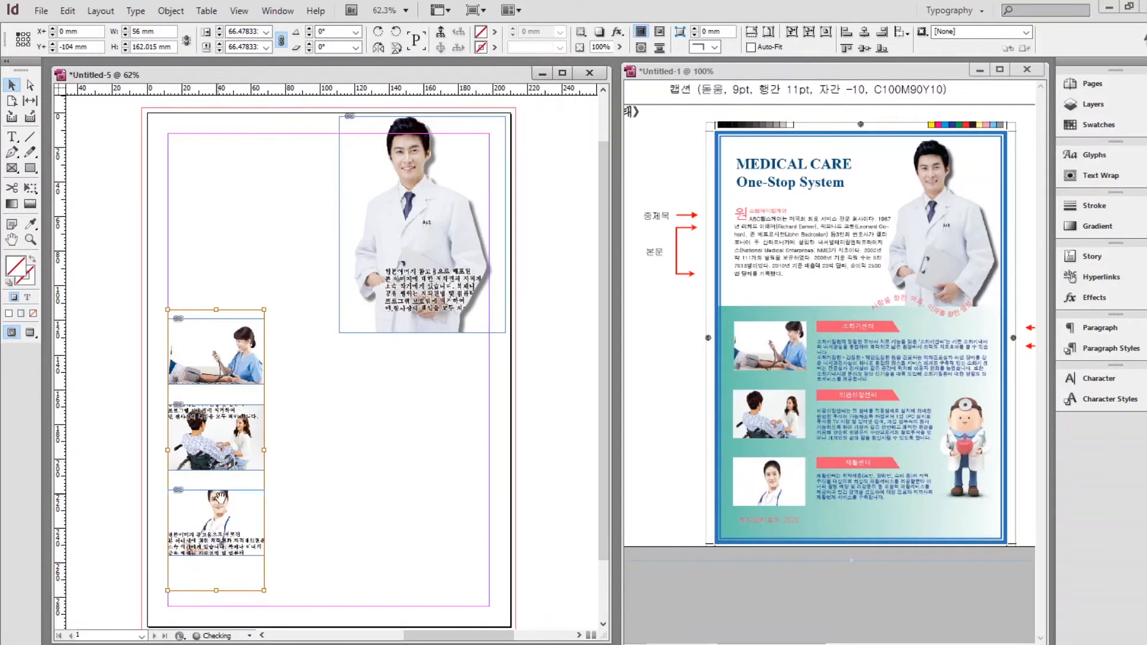
{"action": "left_click_drag", "start_coordinate": [209, 522], "coordinate": [209, 533]}
{"action": "left_click", "coordinate": [329, 470]}
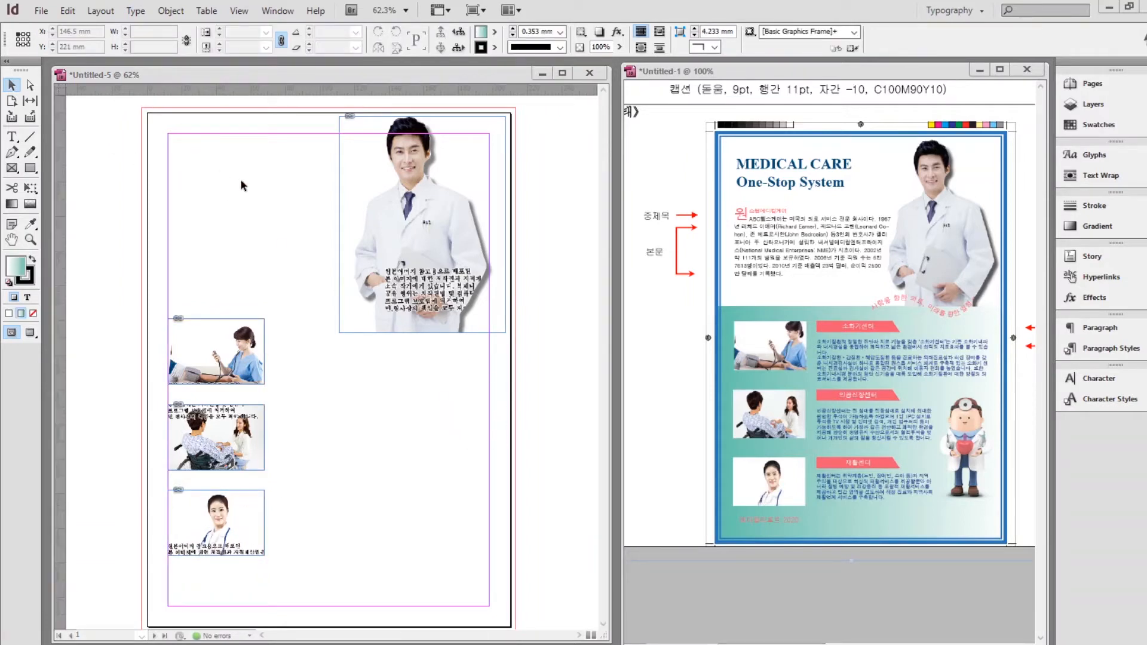
Place the cartoon doctor image 2급-3.psd on the page.
{"action": "left_click", "coordinate": [40, 10]}
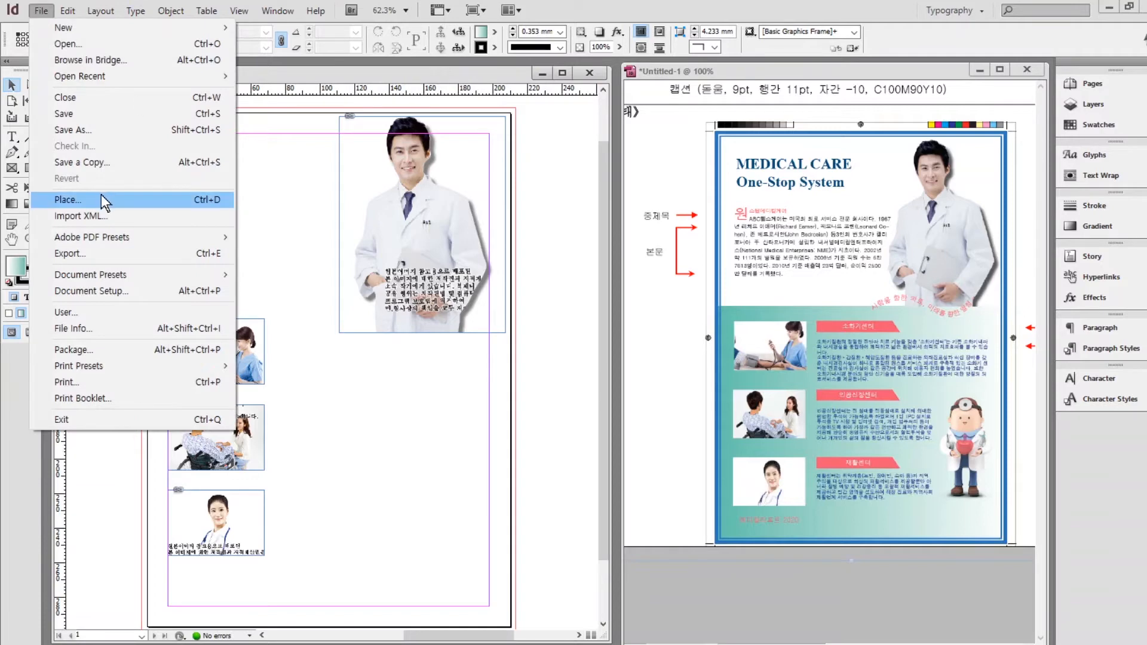
{"action": "left_click", "coordinate": [103, 202]}
{"action": "left_click", "coordinate": [649, 239]}
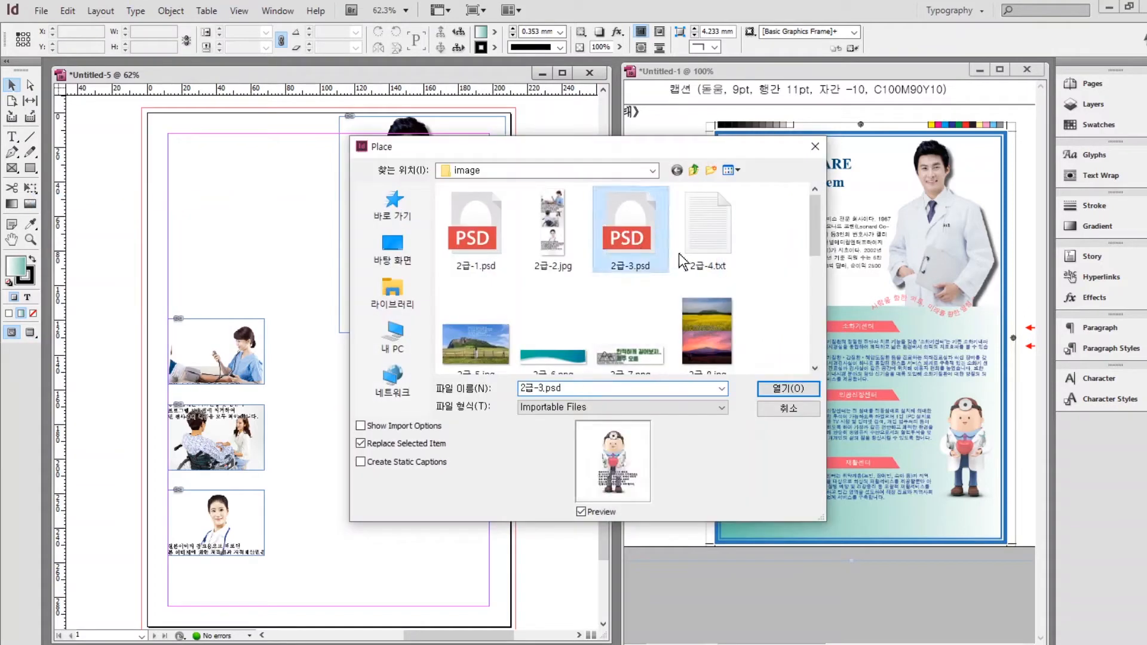
{"action": "left_click", "coordinate": [788, 389]}
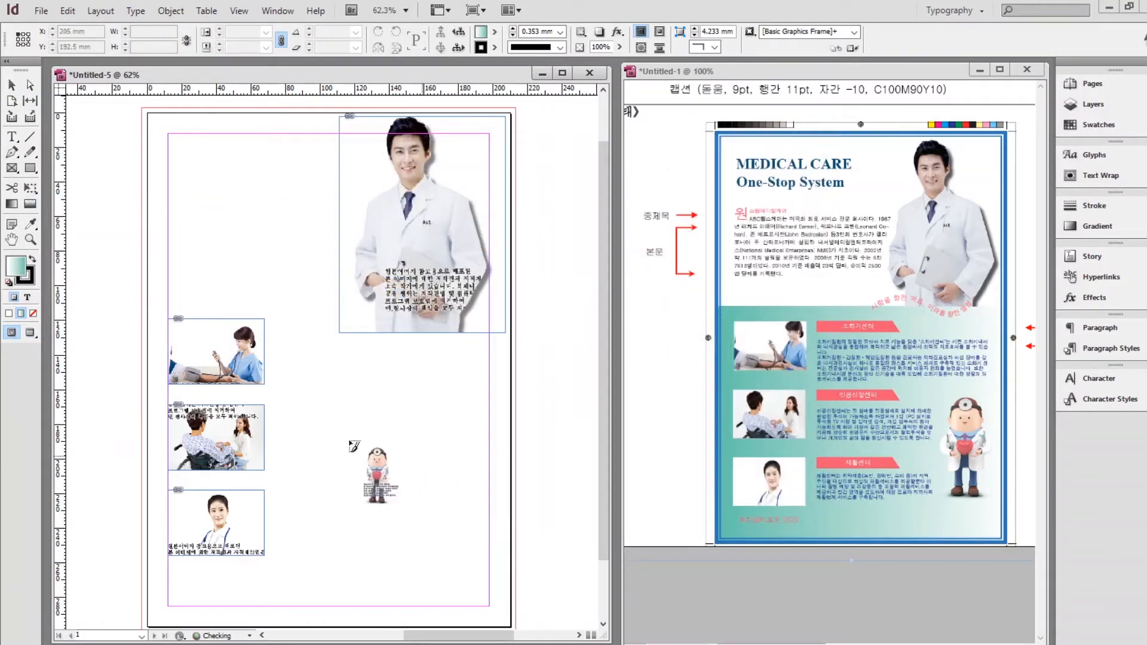
{"action": "left_click", "coordinate": [351, 384]}
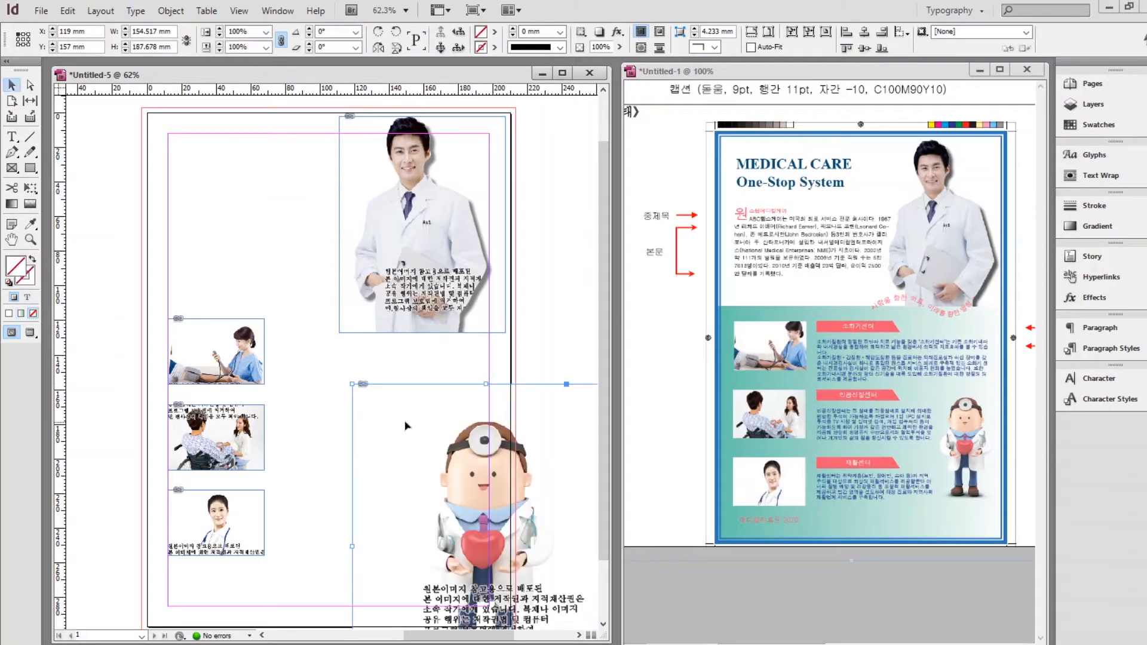
{"action": "left_click_drag", "start_coordinate": [461, 445], "coordinate": [422, 367]}
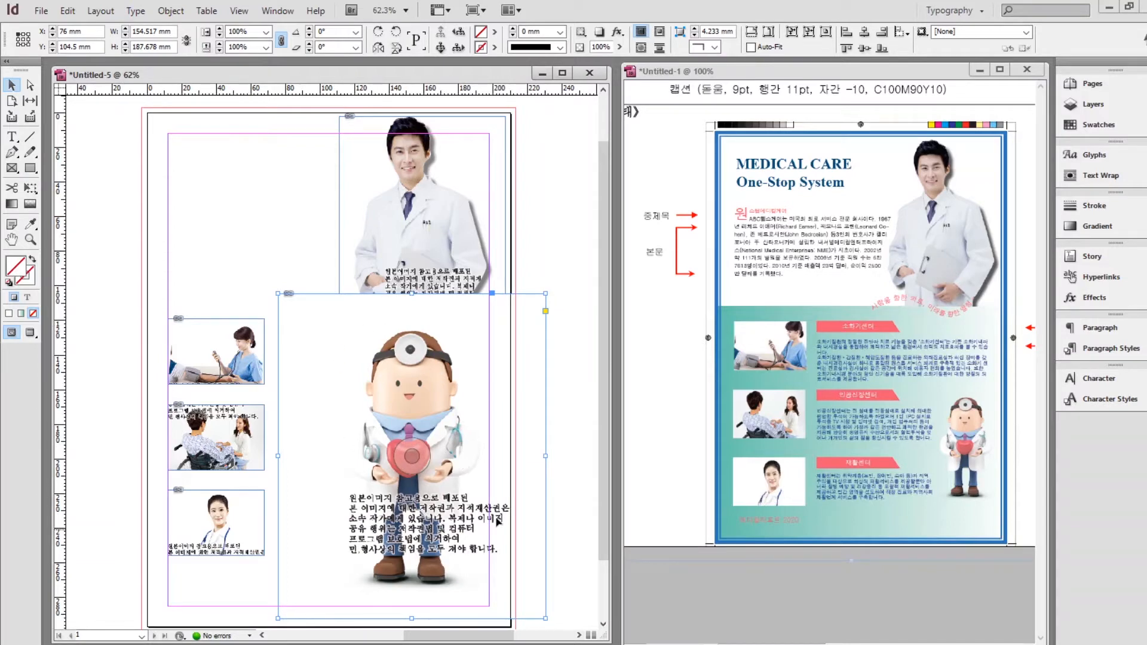
Enable Auto-Fit, shrink the cartoon doctor frame, and move it to the lower right.
{"action": "left_click", "coordinate": [751, 47]}
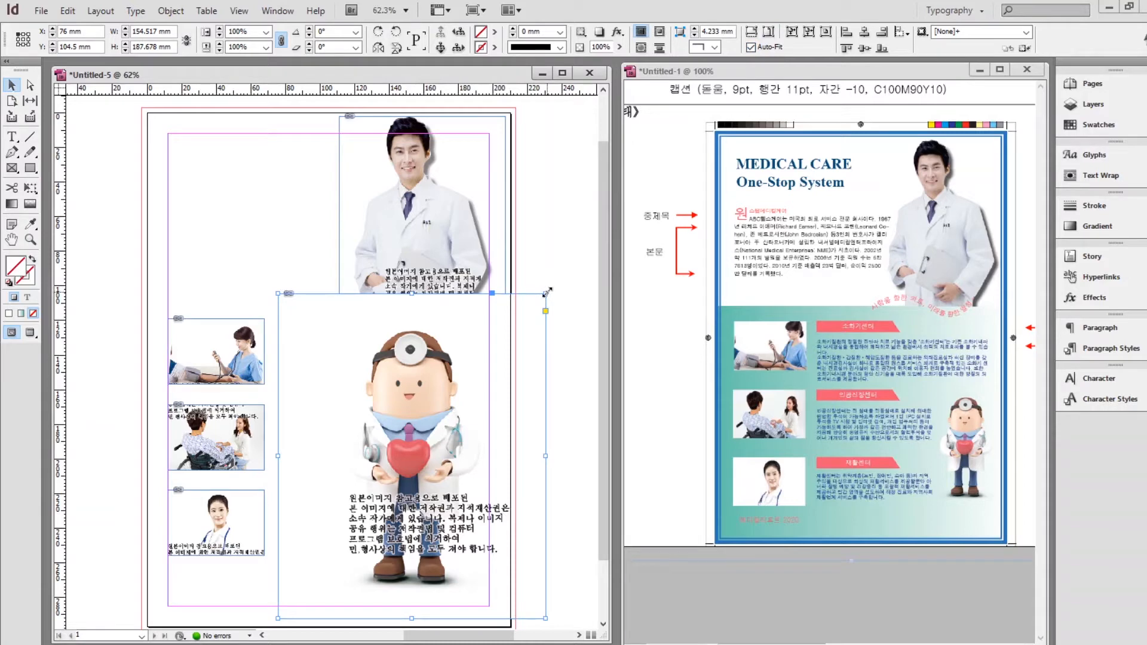
{"action": "left_click_drag", "start_coordinate": [547, 291], "coordinate": [427, 435]}
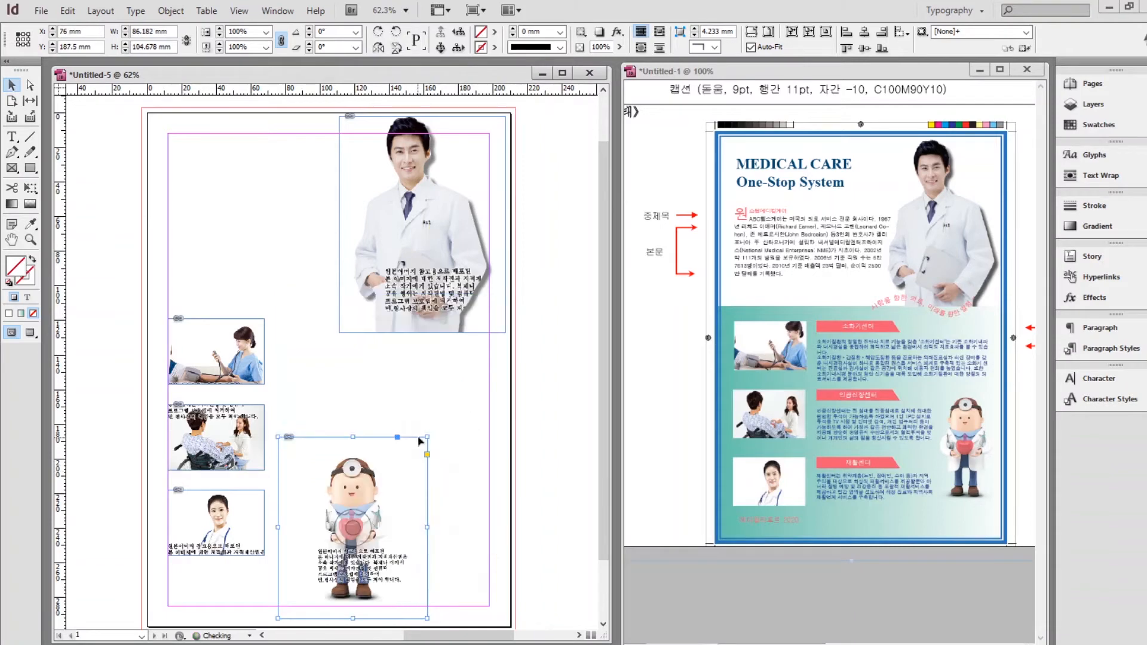
{"action": "left_click_drag", "start_coordinate": [380, 489], "coordinate": [469, 458]}
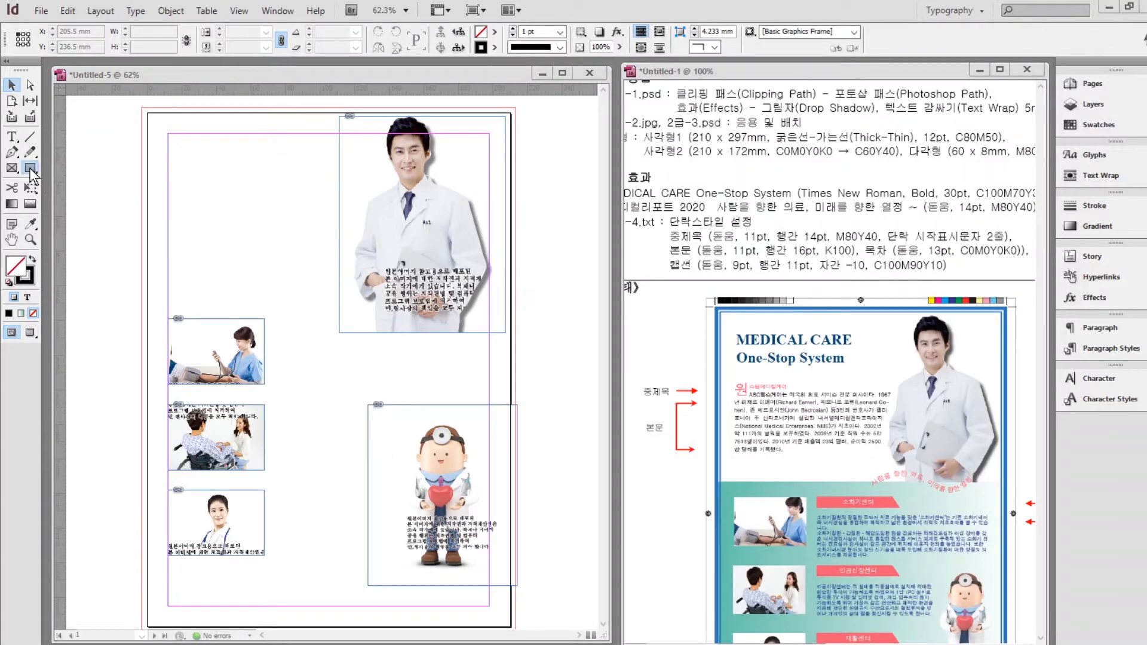
Create a 210 × 297 mm rectangle with the Rectangle tool.
{"action": "left_click", "coordinate": [30, 169]}
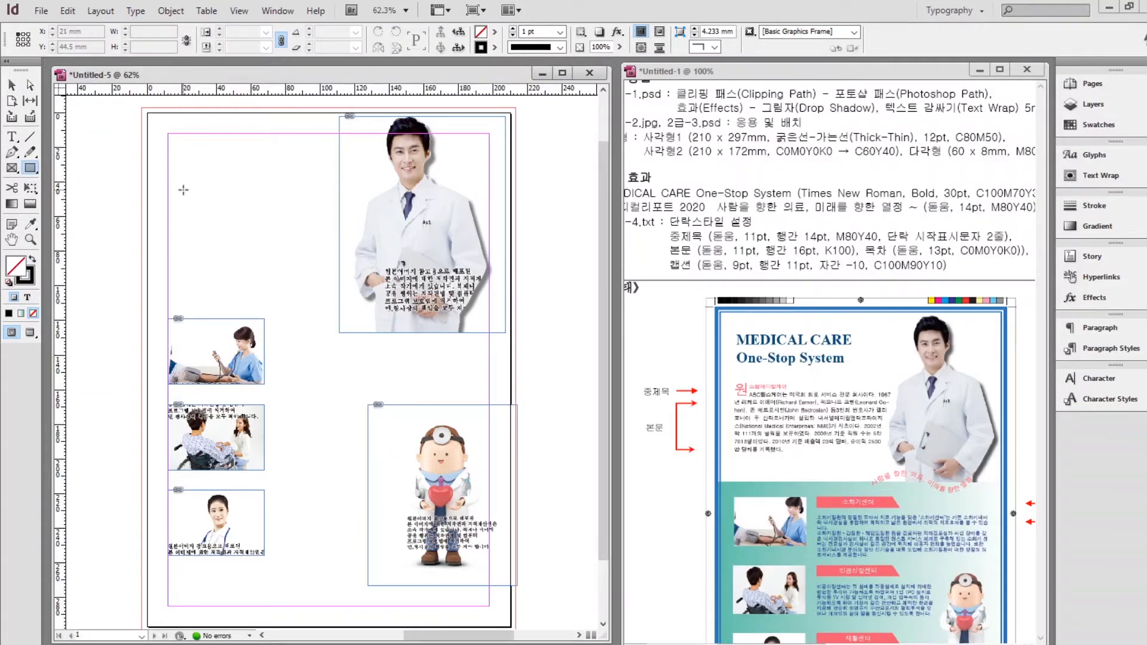
{"action": "left_click", "coordinate": [156, 154]}
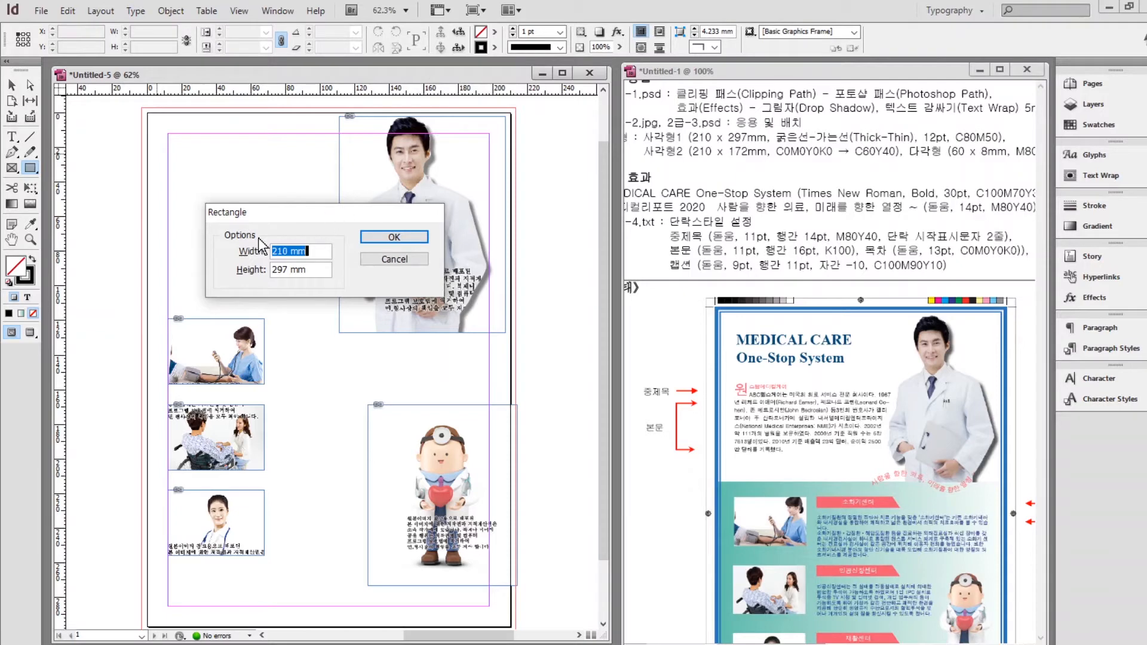
{"action": "type", "text": "210"}
{"action": "key", "text": "Tab"}
{"action": "type", "text": "29"}
{"action": "key", "text": "Return"}
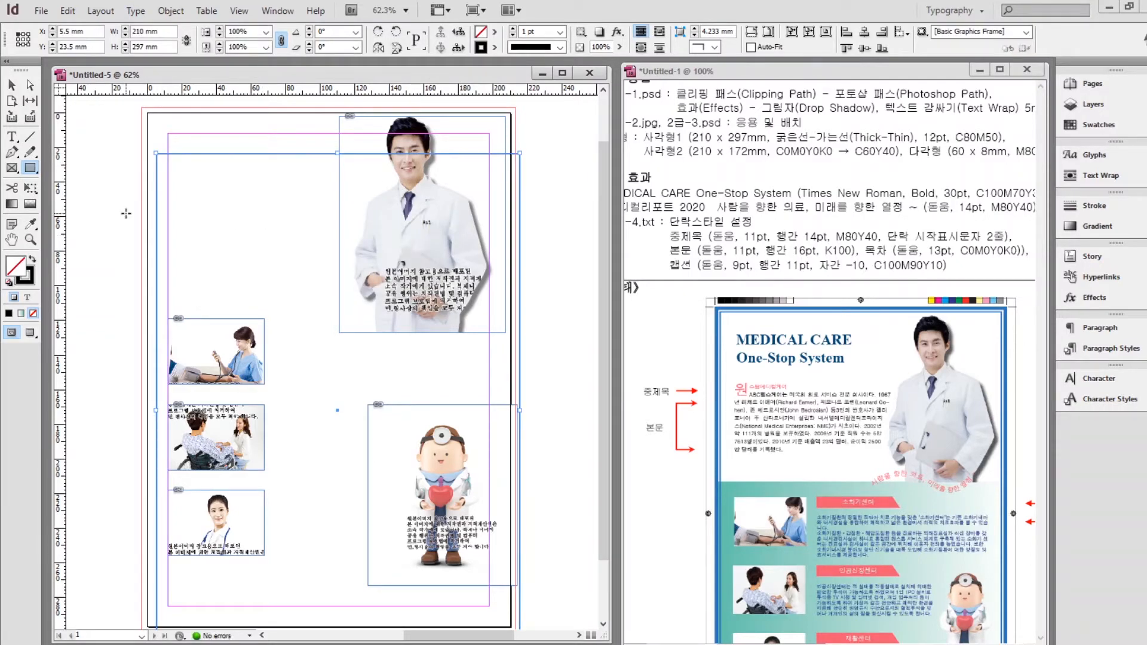
Give the rectangle a 12 pt Thick - Thin stroke in C=80 M=50 blue.
{"action": "left_click", "coordinate": [27, 280]}
{"action": "left_click", "coordinate": [1095, 209]}
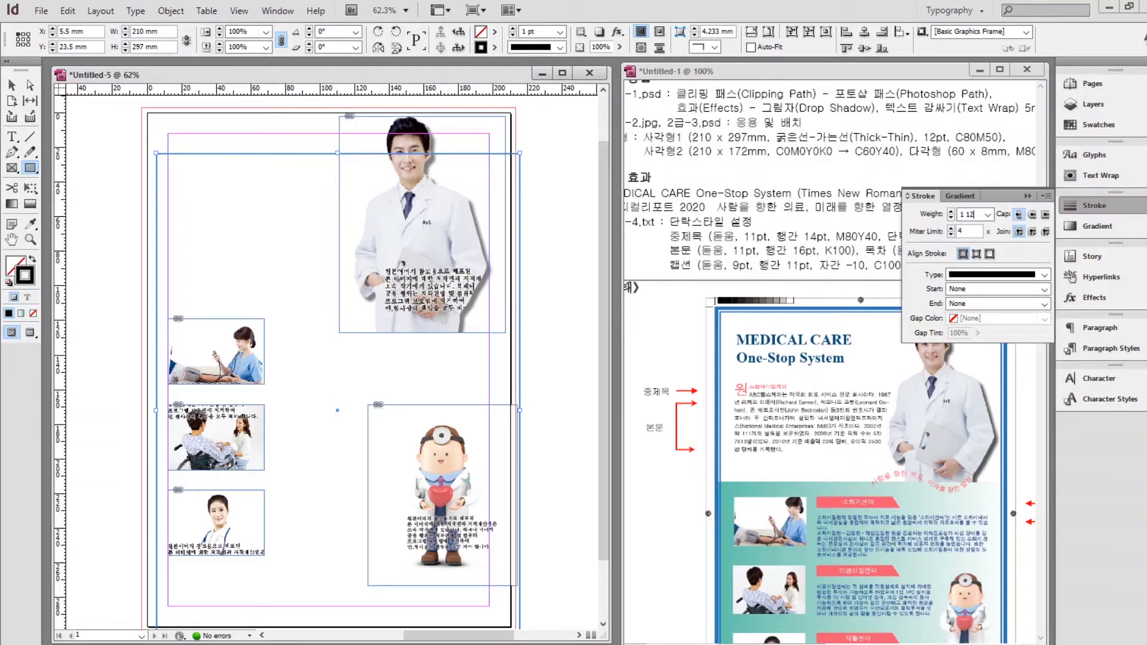
{"action": "left_click", "coordinate": [992, 275]}
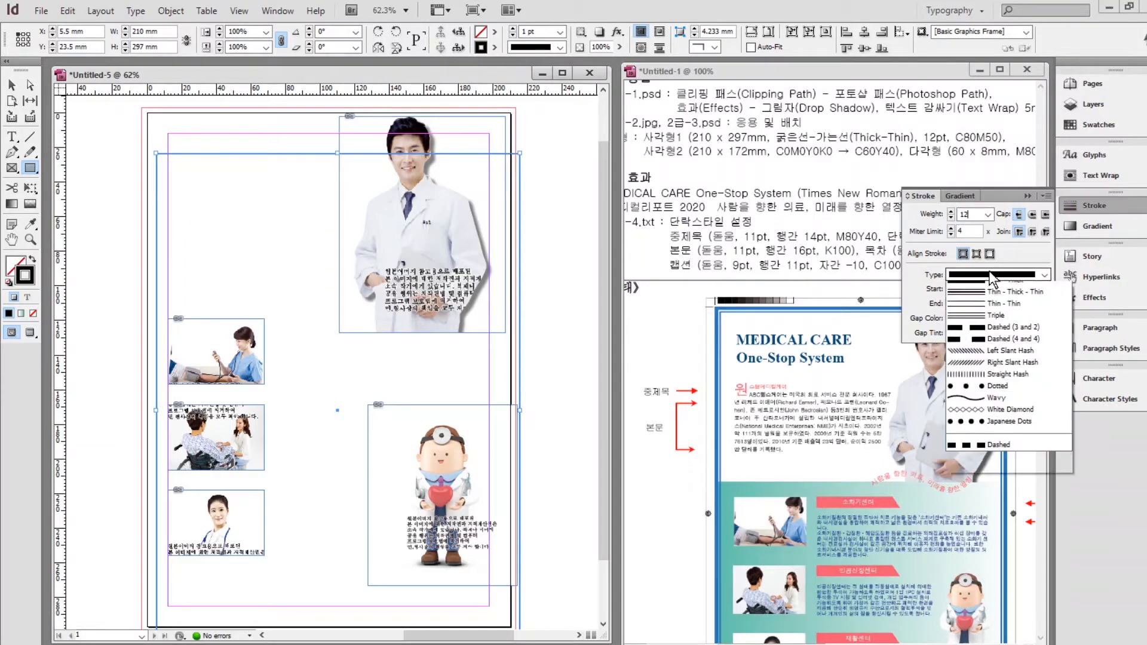
{"action": "left_click", "coordinate": [993, 311]}
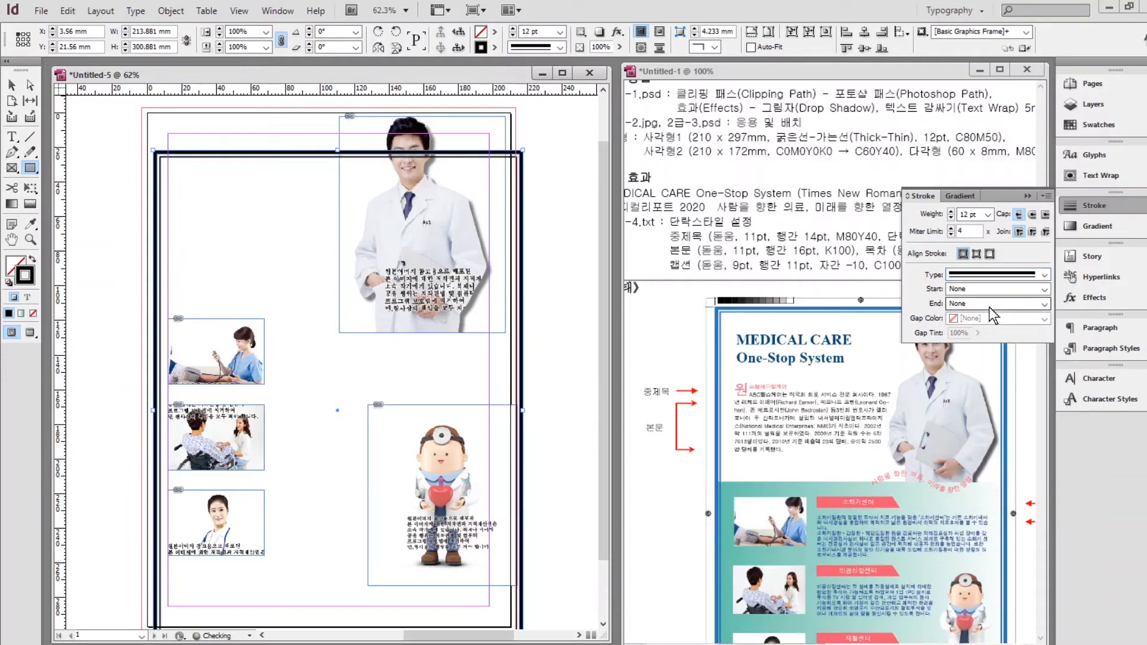
{"action": "left_click", "coordinate": [1069, 128]}
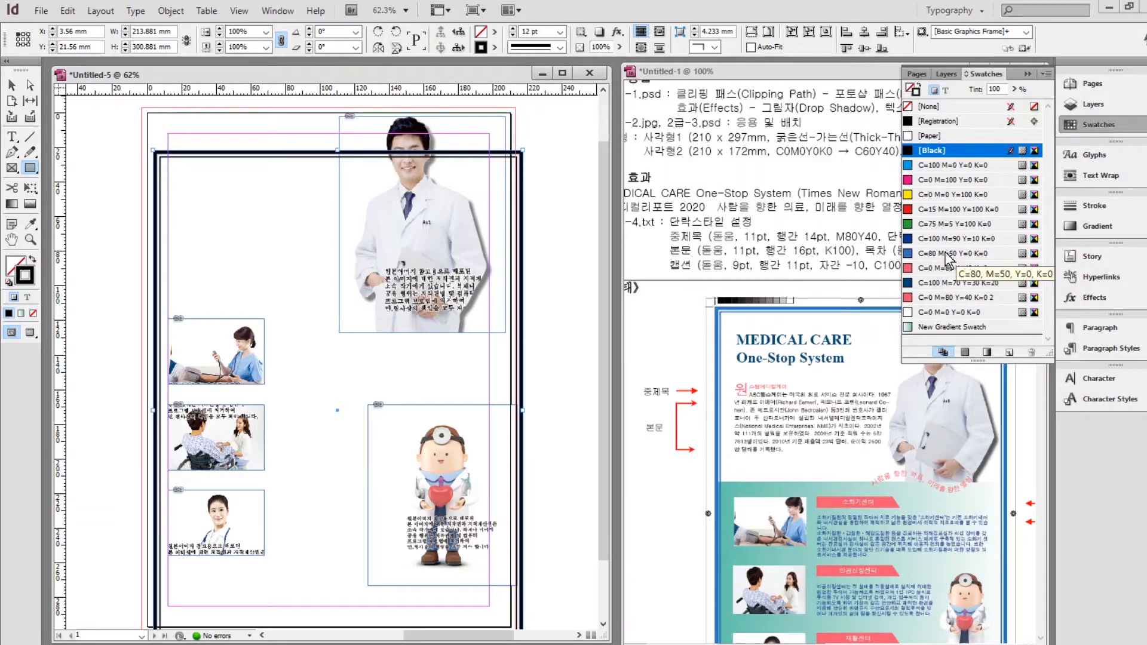
{"action": "left_click", "coordinate": [948, 255]}
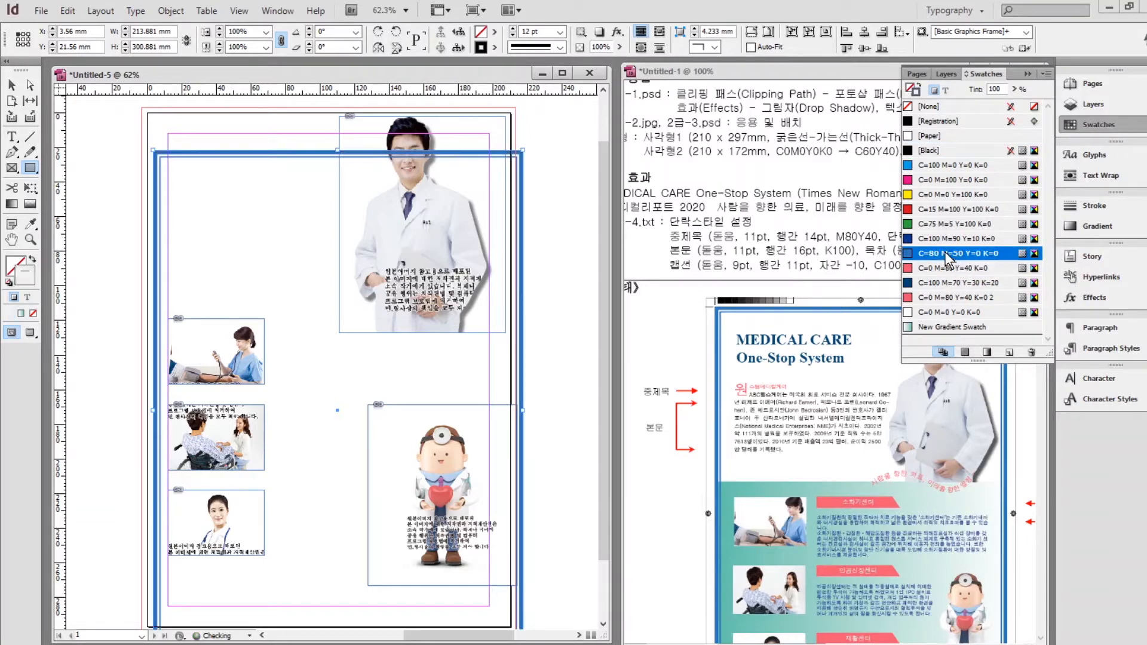
Drag the bordered frame so it lines up with the page edges.
{"action": "left_click", "coordinate": [11, 87]}
{"action": "left_click_drag", "start_coordinate": [192, 156], "coordinate": [185, 120]}
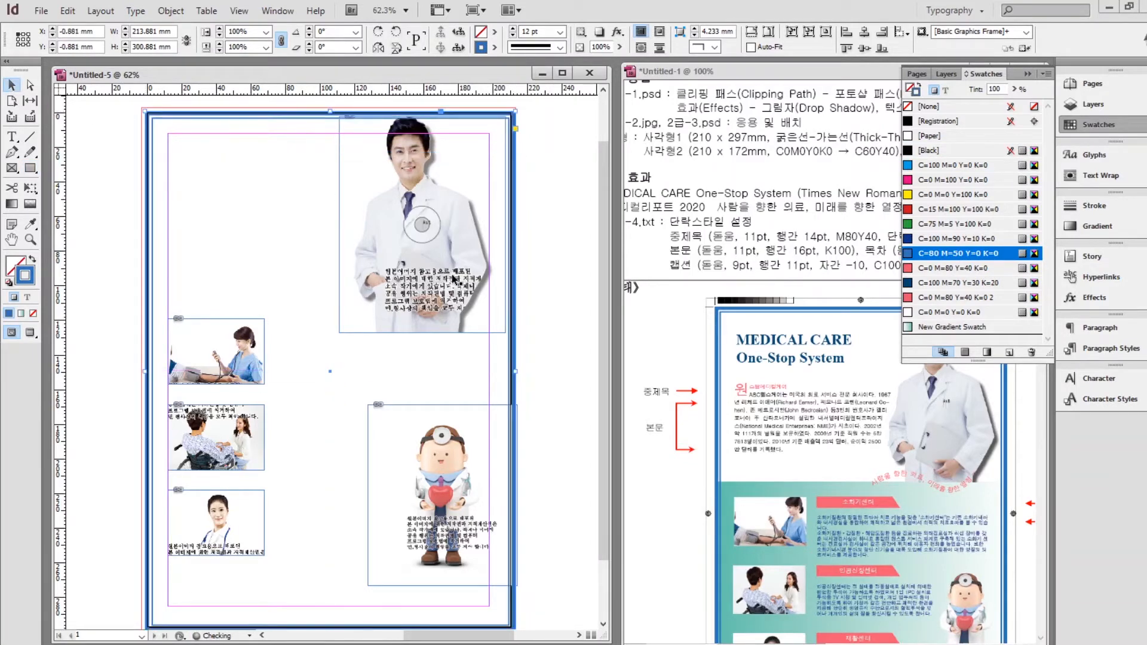
{"action": "left_click", "coordinate": [105, 233]}
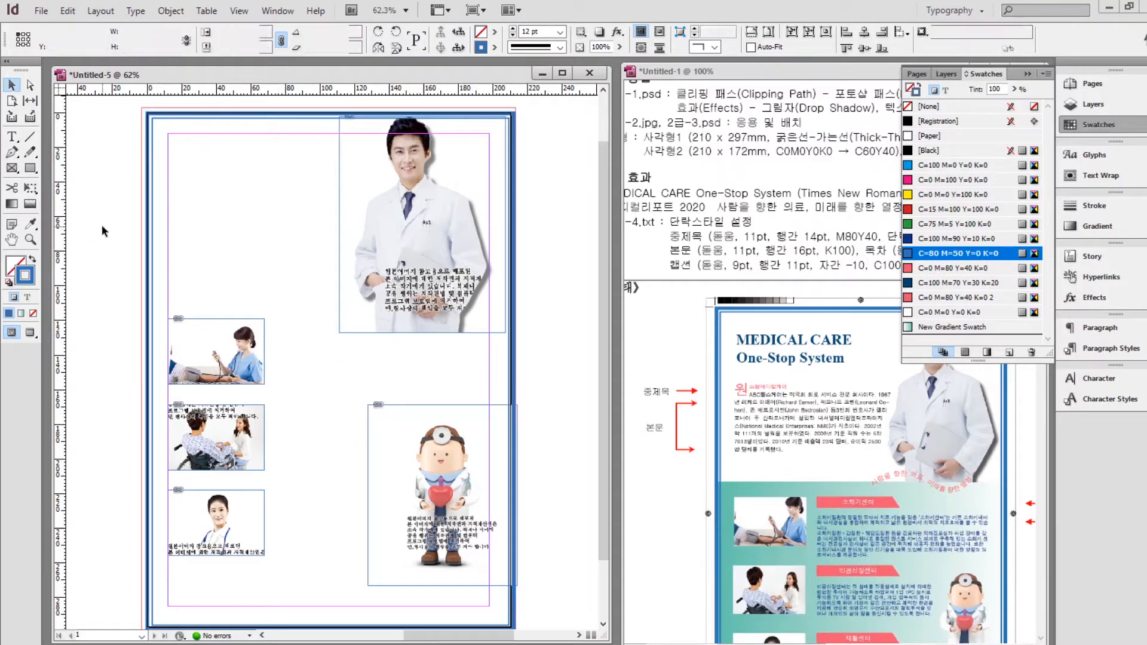
{"action": "left_click", "coordinate": [30, 168]}
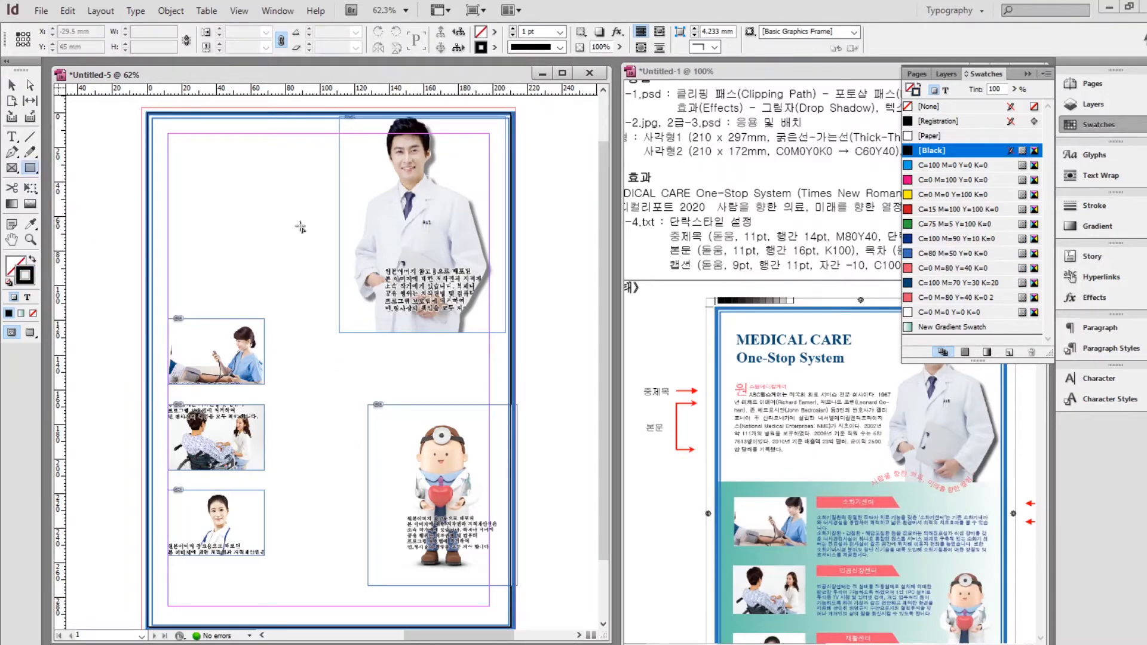
Create a 210 × 172 mm rectangle.
{"action": "left_click", "coordinate": [202, 178]}
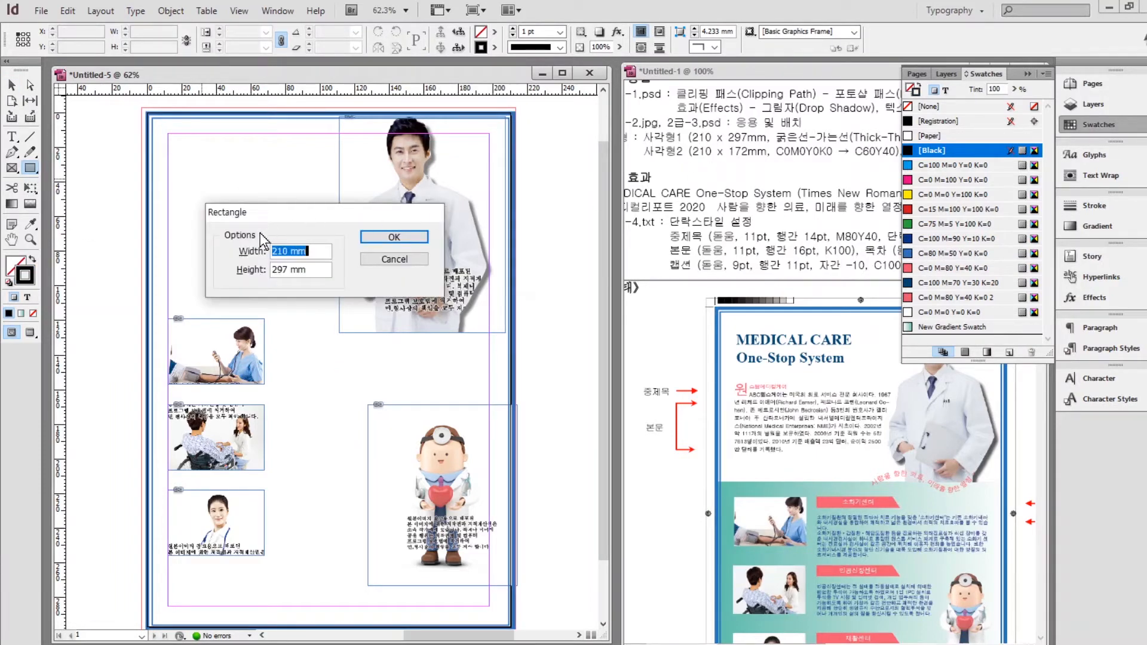
{"action": "key", "text": "Tab"}
{"action": "type", "text": "172"}
{"action": "key", "text": "Return"}
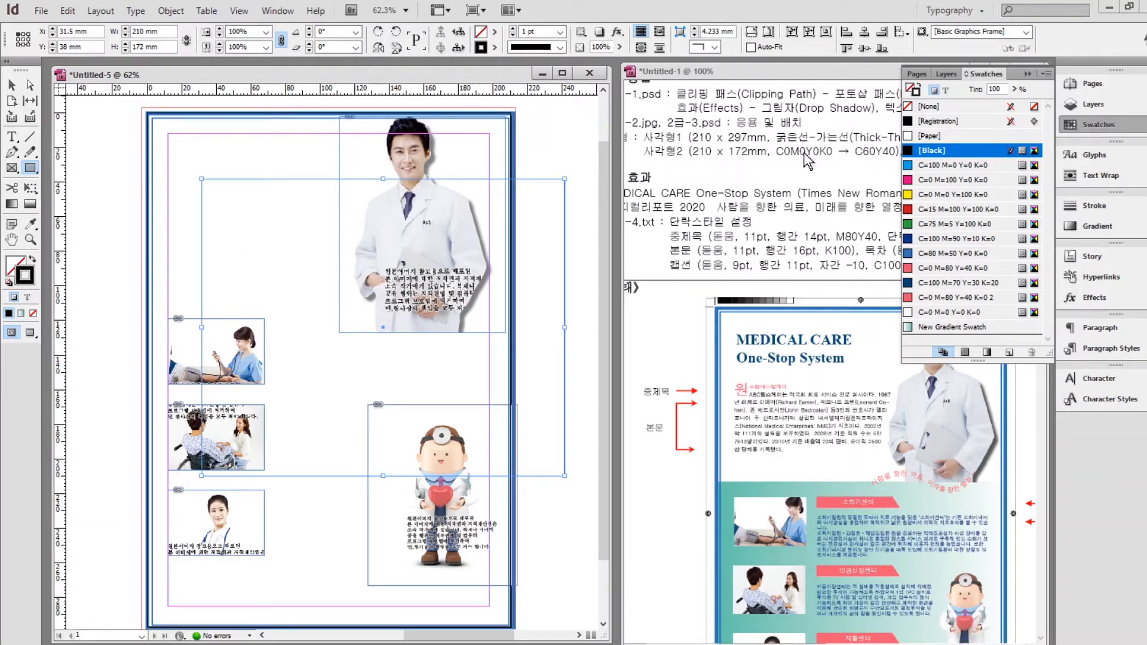
Fill the rectangle with the teal gradient swatch and remove its outline.
{"action": "left_click", "coordinate": [14, 264]}
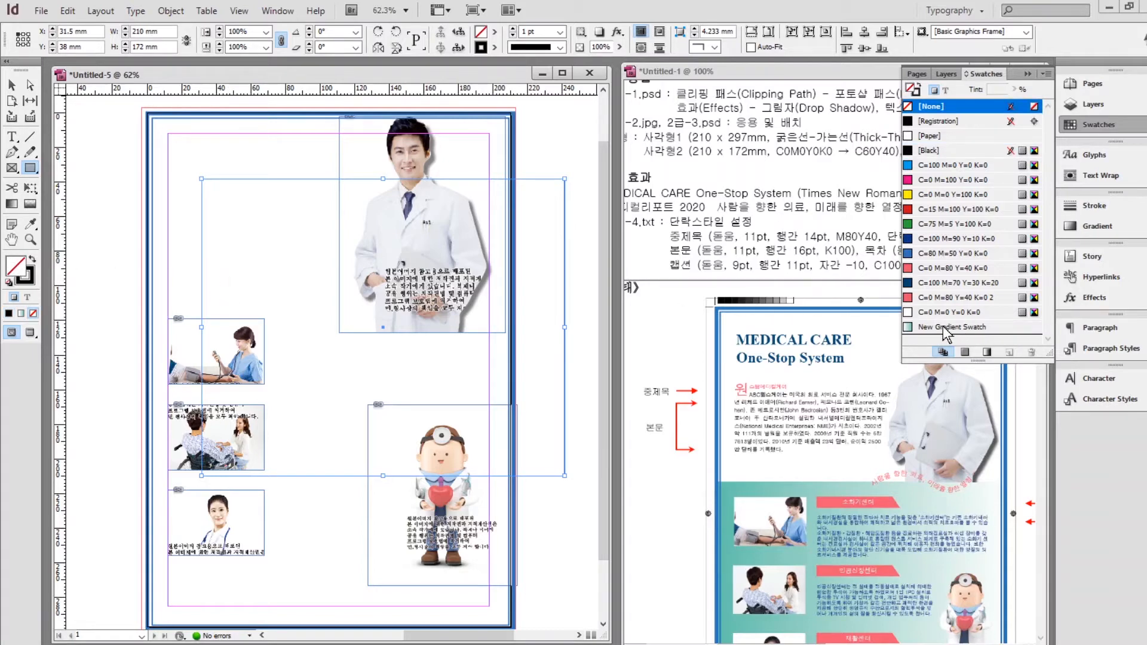
{"action": "left_click", "coordinate": [950, 327]}
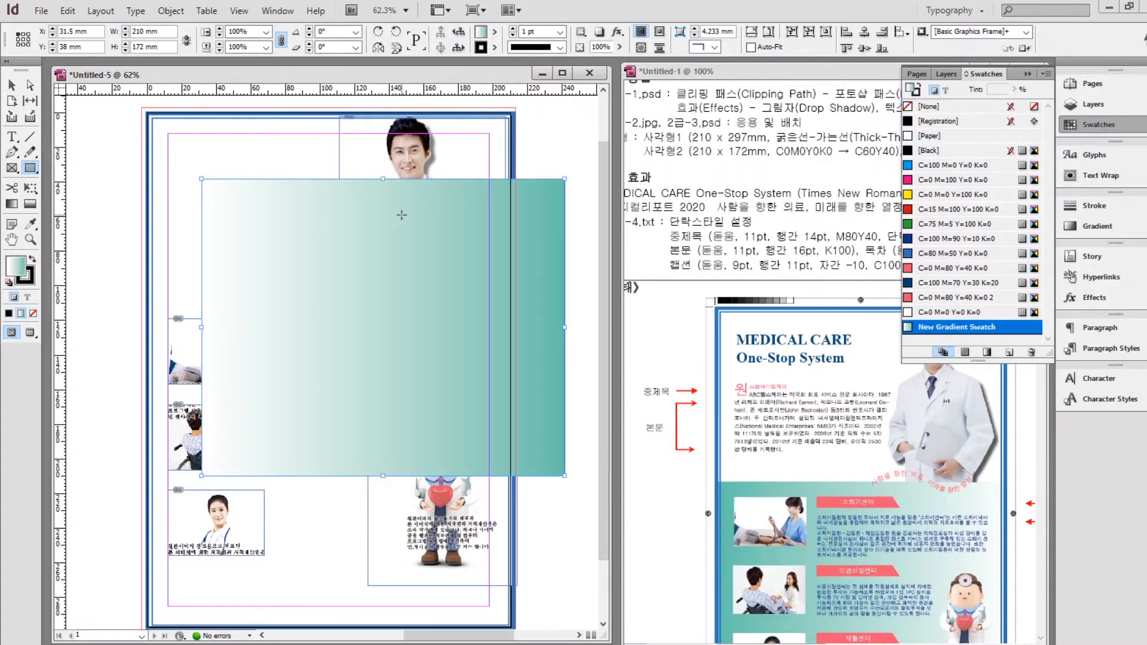
{"action": "left_click", "coordinate": [28, 279]}
{"action": "left_click", "coordinate": [33, 314]}
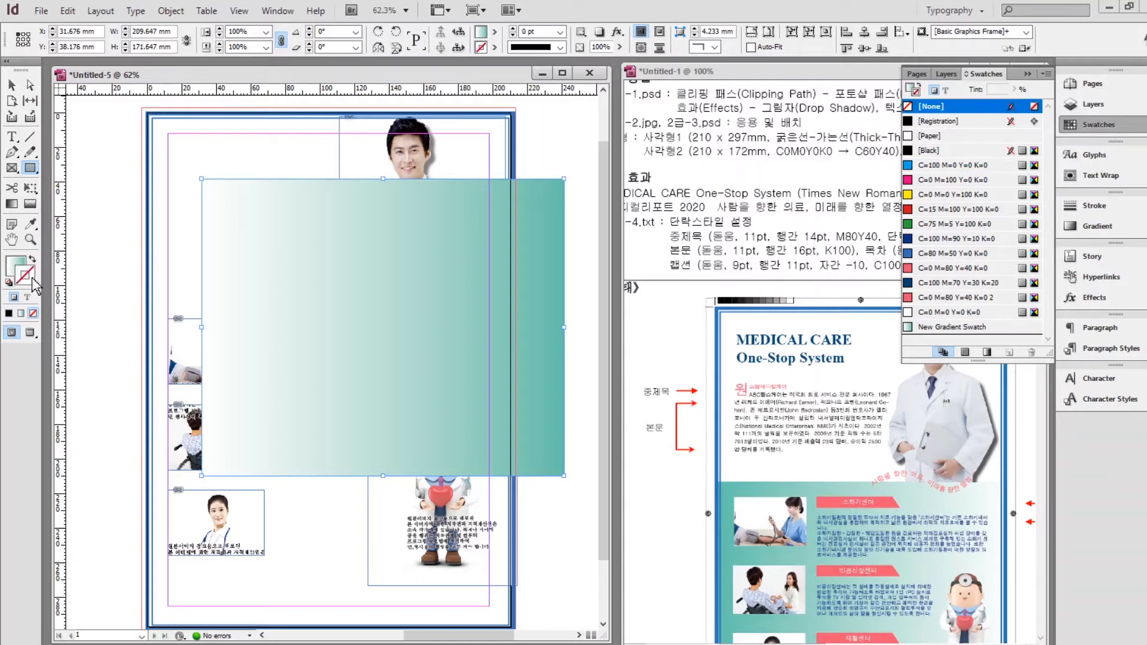
{"action": "left_click", "coordinate": [15, 263]}
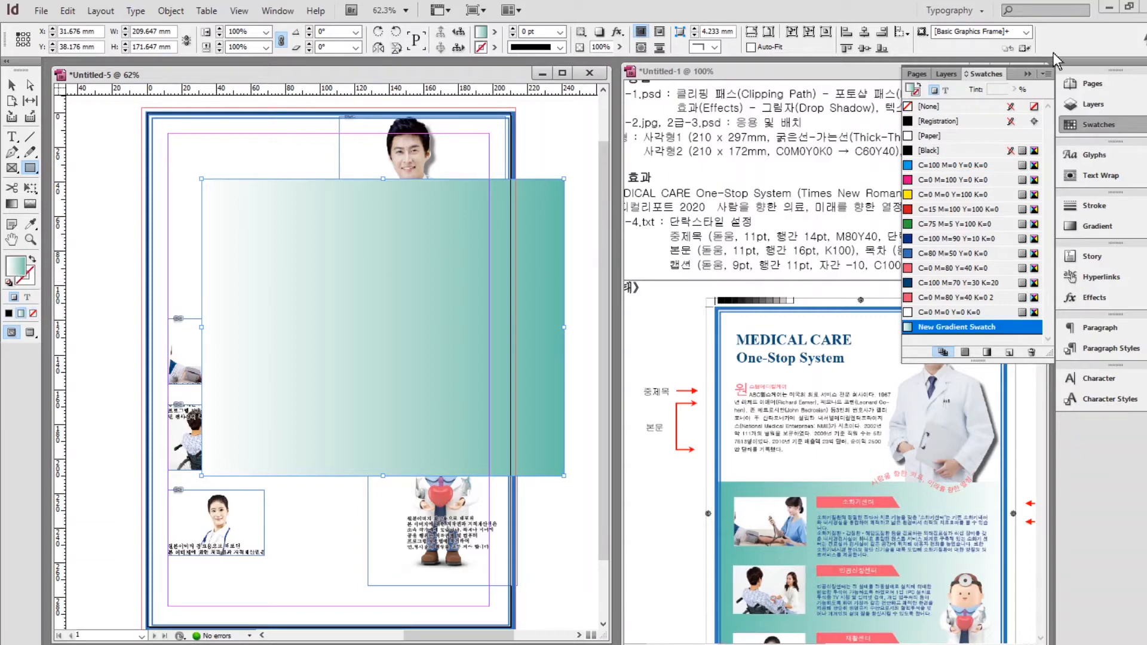
{"action": "left_click", "coordinate": [1027, 69]}
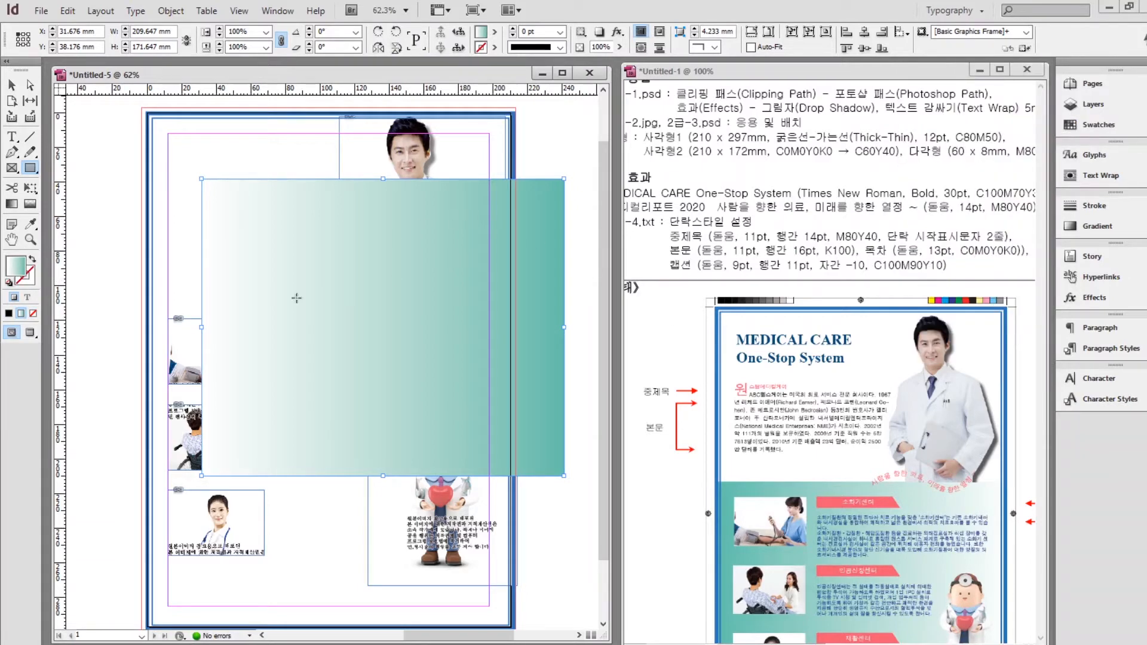
Reverse the gradient to run teal to white and move the rectangle down-left.
{"action": "left_click", "coordinate": [1097, 228]}
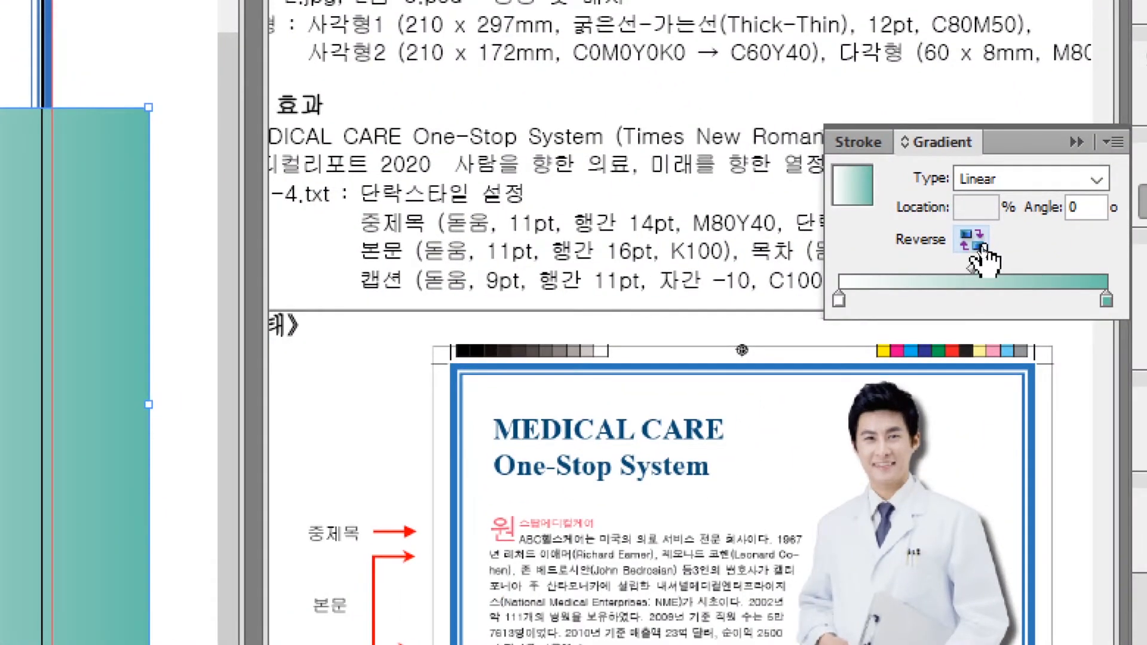
{"action": "left_click", "coordinate": [978, 247]}
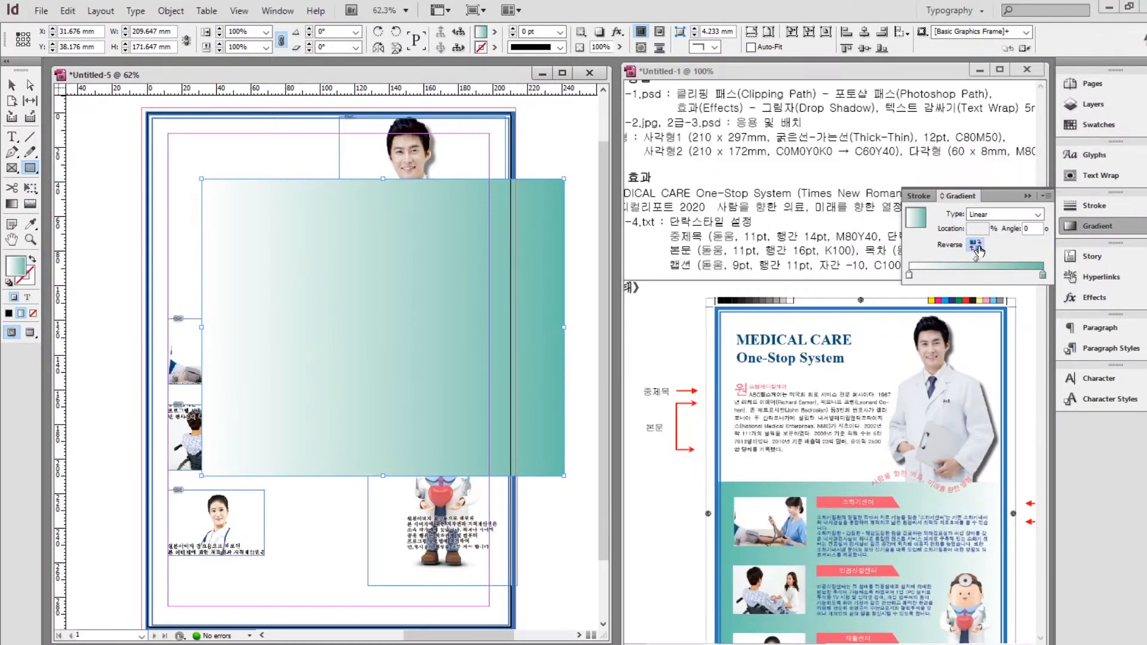
{"action": "left_click", "coordinate": [973, 240]}
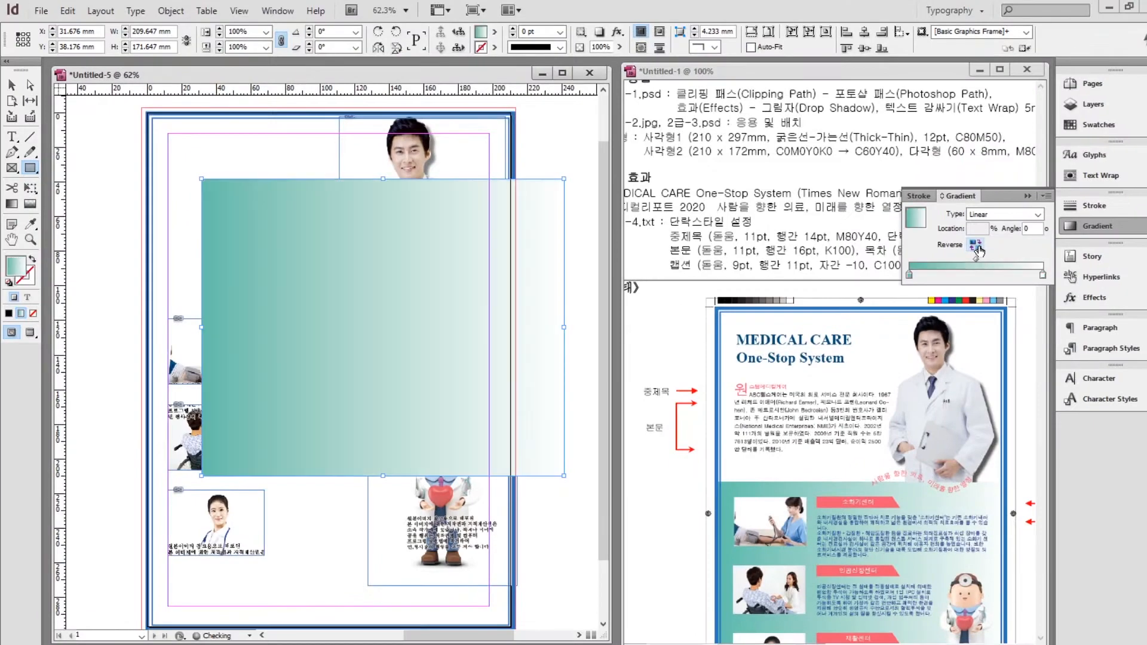
{"action": "left_click", "coordinate": [15, 86]}
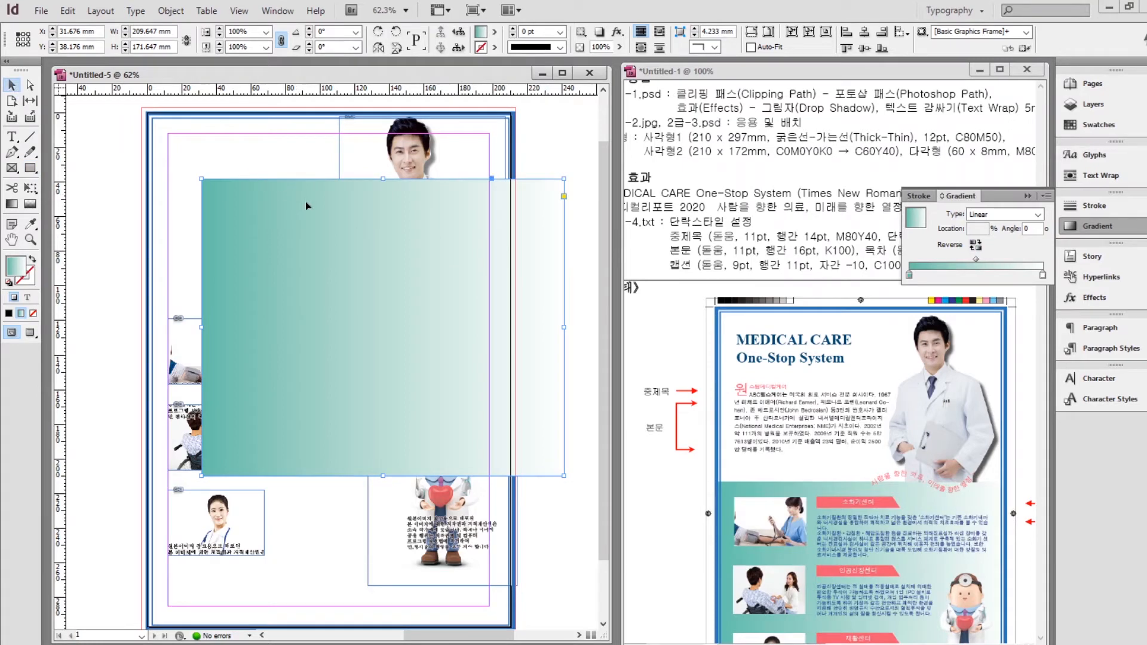
{"action": "left_click_drag", "start_coordinate": [306, 205], "coordinate": [268, 395]}
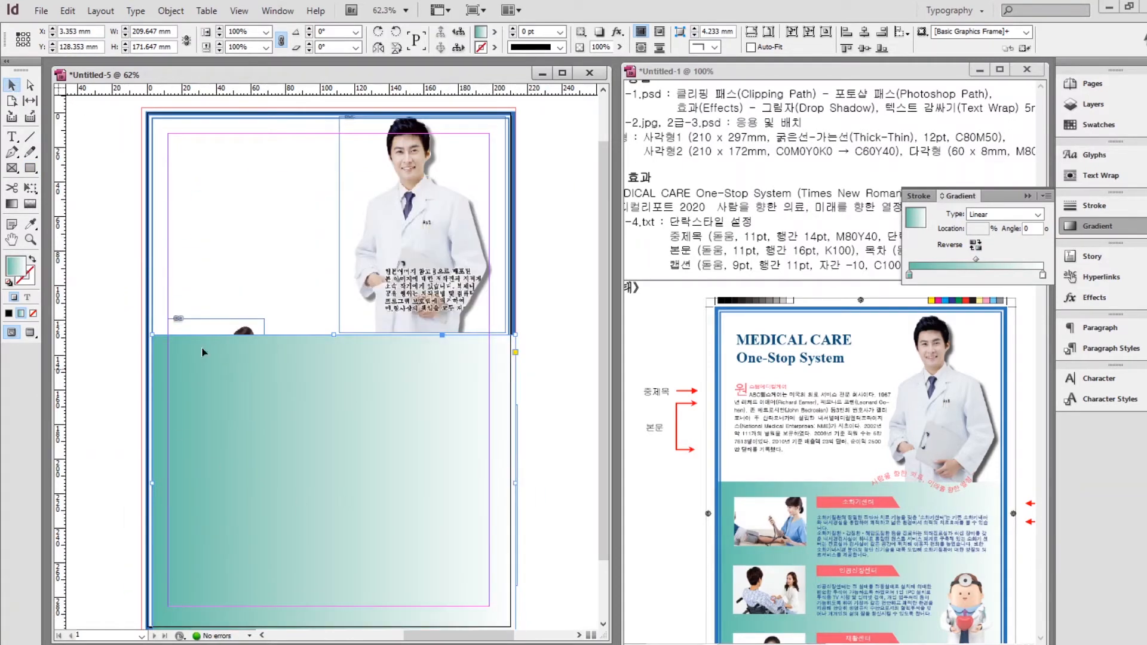
Send the gradient rectangle to the back and lock it.
{"action": "right_click", "coordinate": [307, 379]}
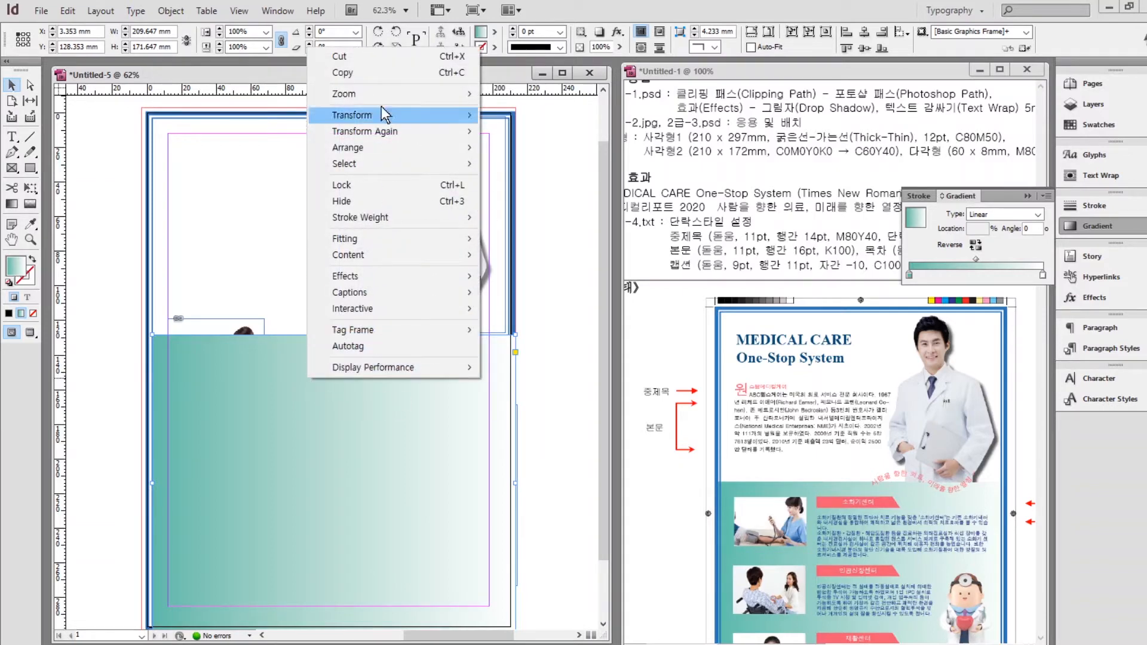
{"action": "mouse_move", "coordinate": [358, 151]}
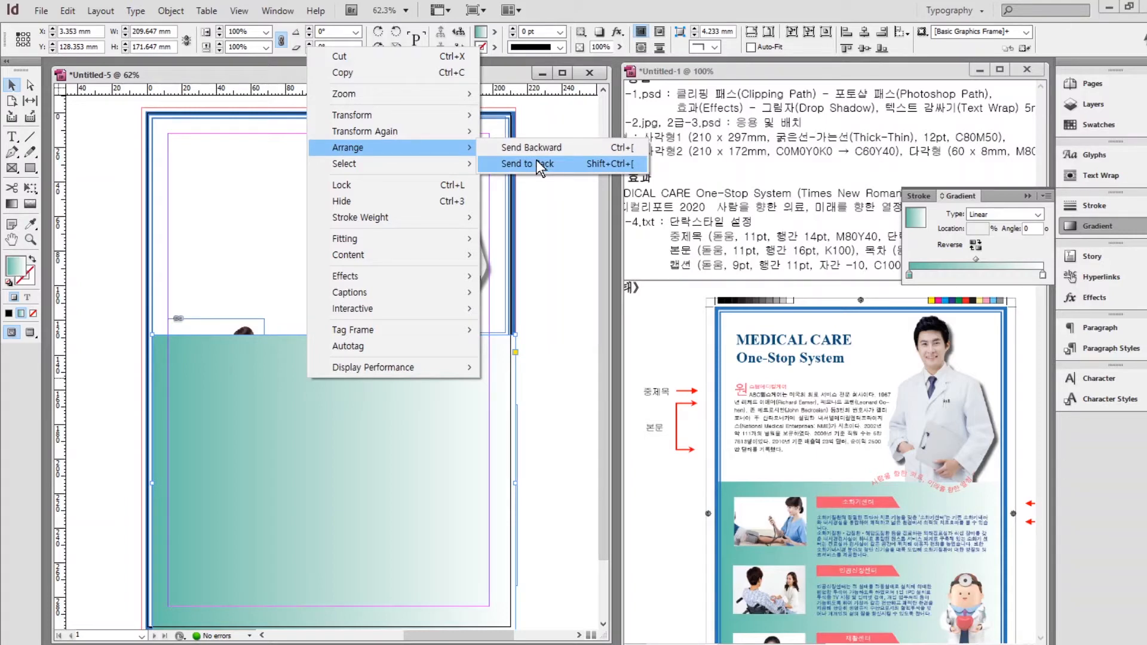
{"action": "left_click", "coordinate": [535, 163]}
{"action": "scroll", "coordinate": [383, 431], "scroll_direction": "down", "scroll_amount": 3}
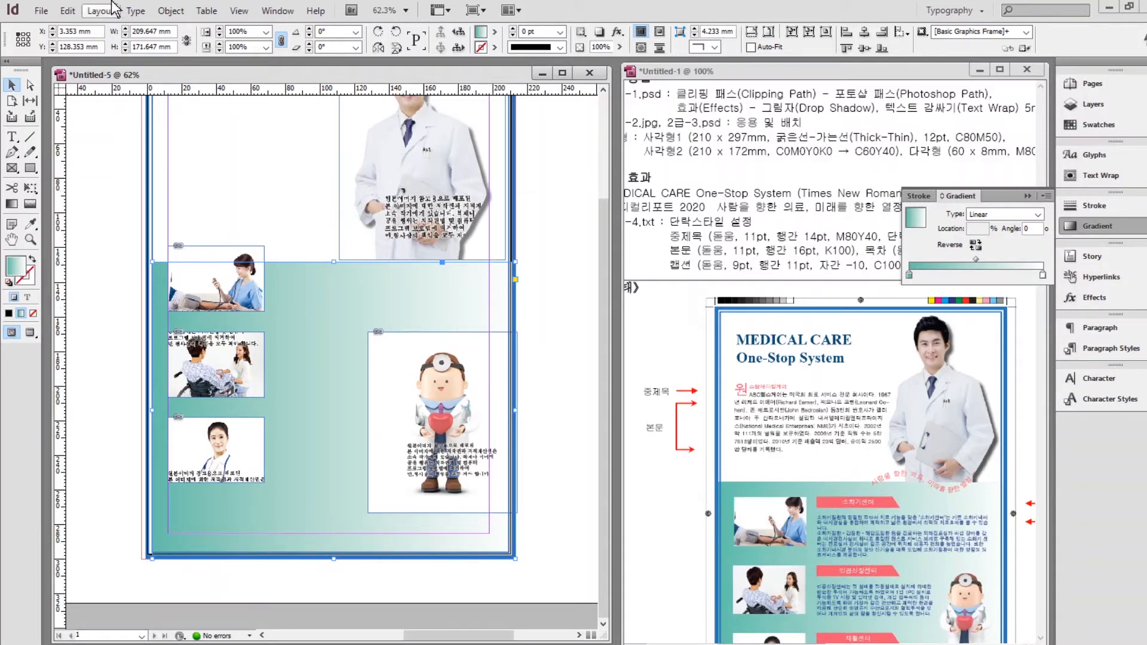
{"action": "left_click", "coordinate": [171, 11]}
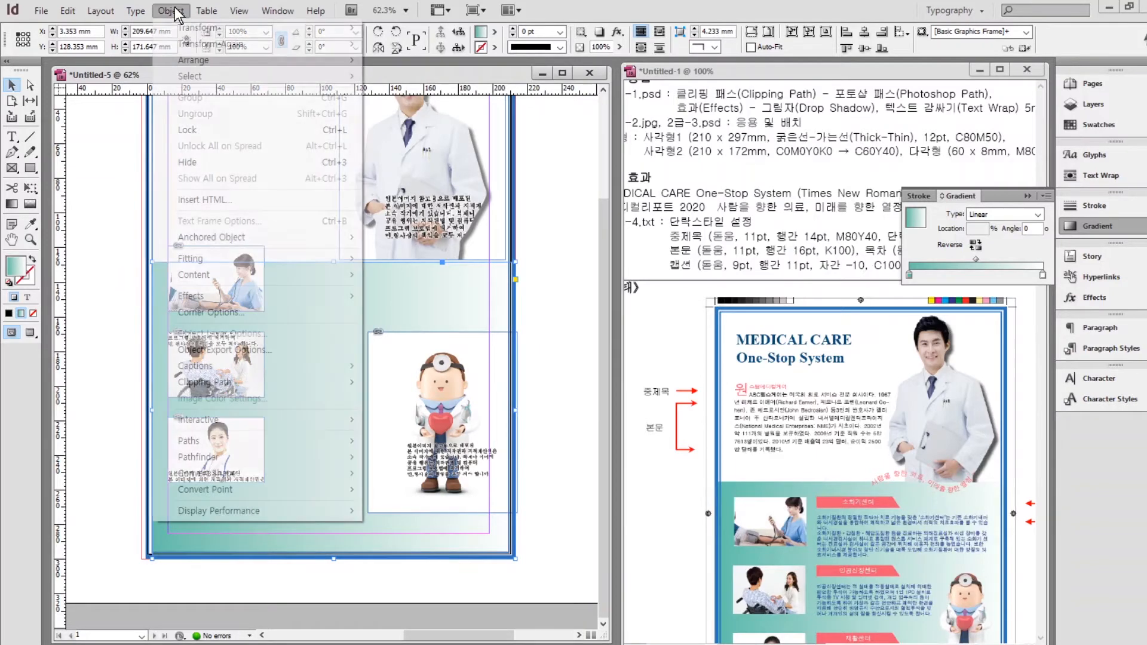
{"action": "left_click", "coordinate": [192, 129]}
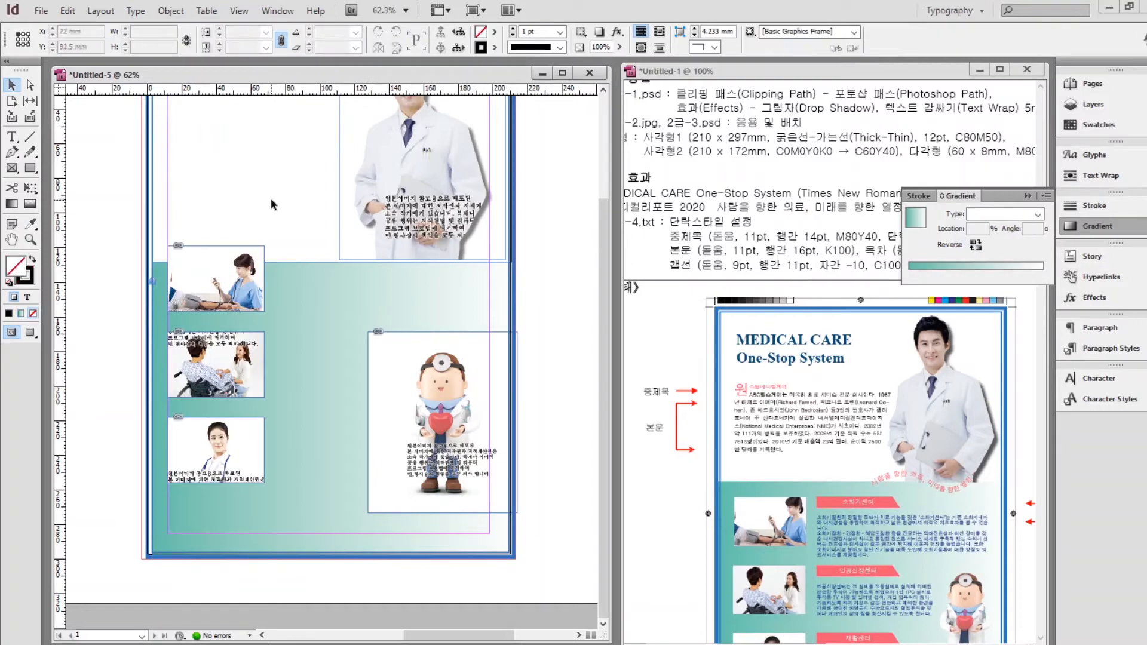
Move the three left photos about 20 mm lower and nudge the doctor photo to the gradient's top.
{"action": "left_click_drag", "start_coordinate": [286, 209], "coordinate": [190, 505]}
{"action": "left_click_drag", "start_coordinate": [190, 439], "coordinate": [192, 474]}
{"action": "left_click_drag", "start_coordinate": [351, 231], "coordinate": [353, 232]}
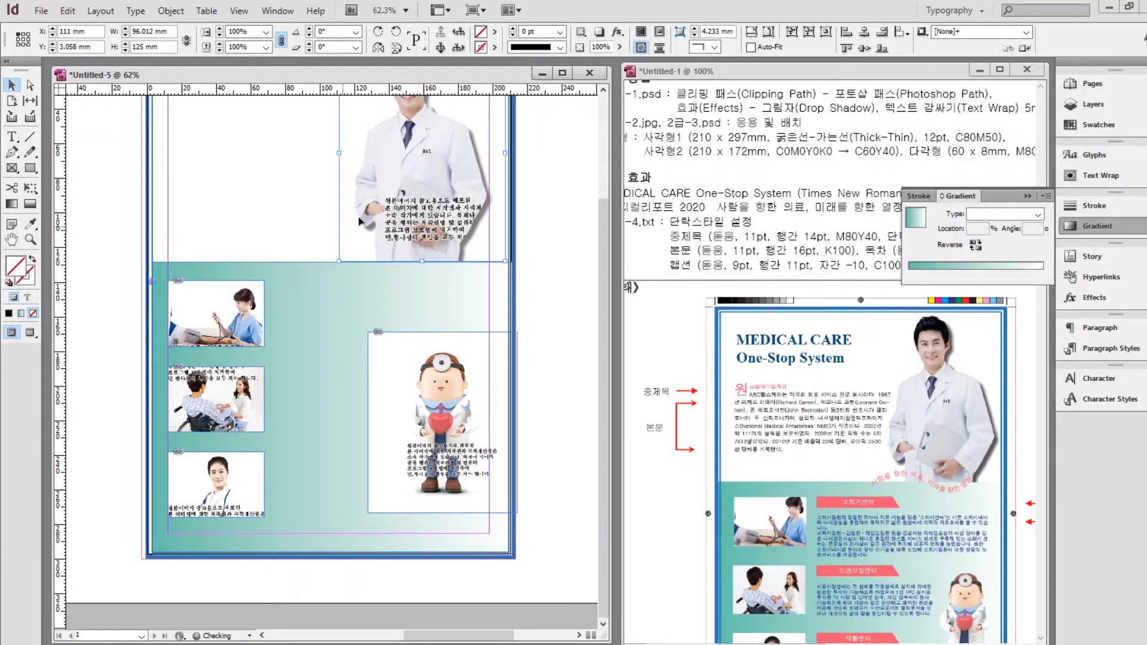
{"action": "left_click", "coordinate": [581, 333]}
{"action": "key", "text": "ctrl+d"}
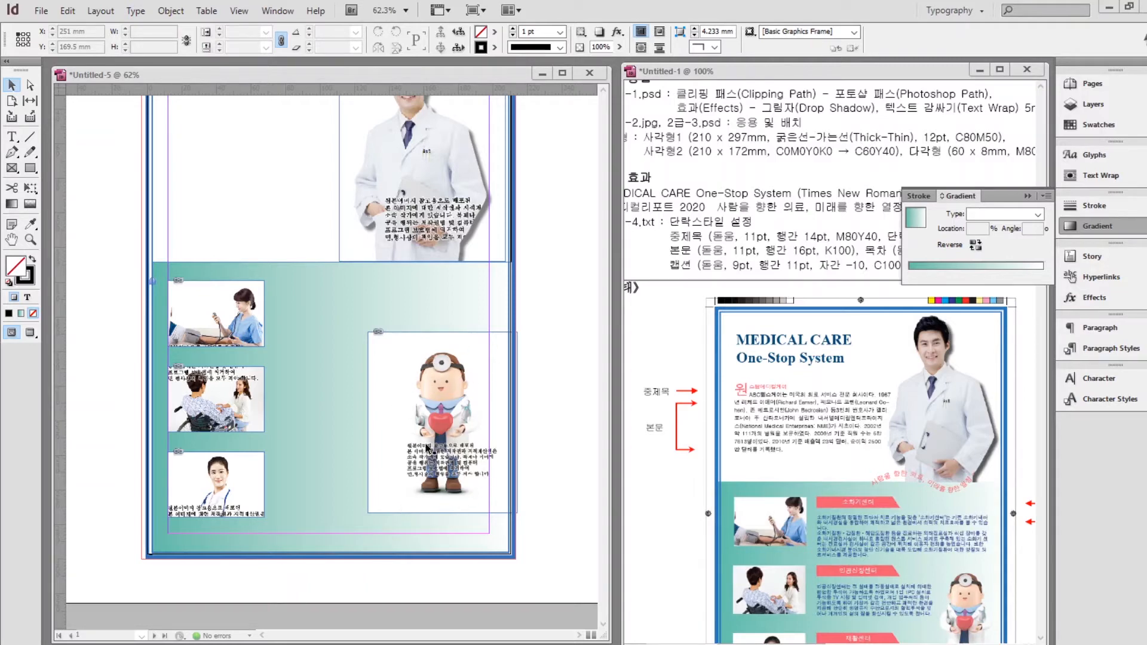
{"action": "left_click", "coordinate": [478, 370]}
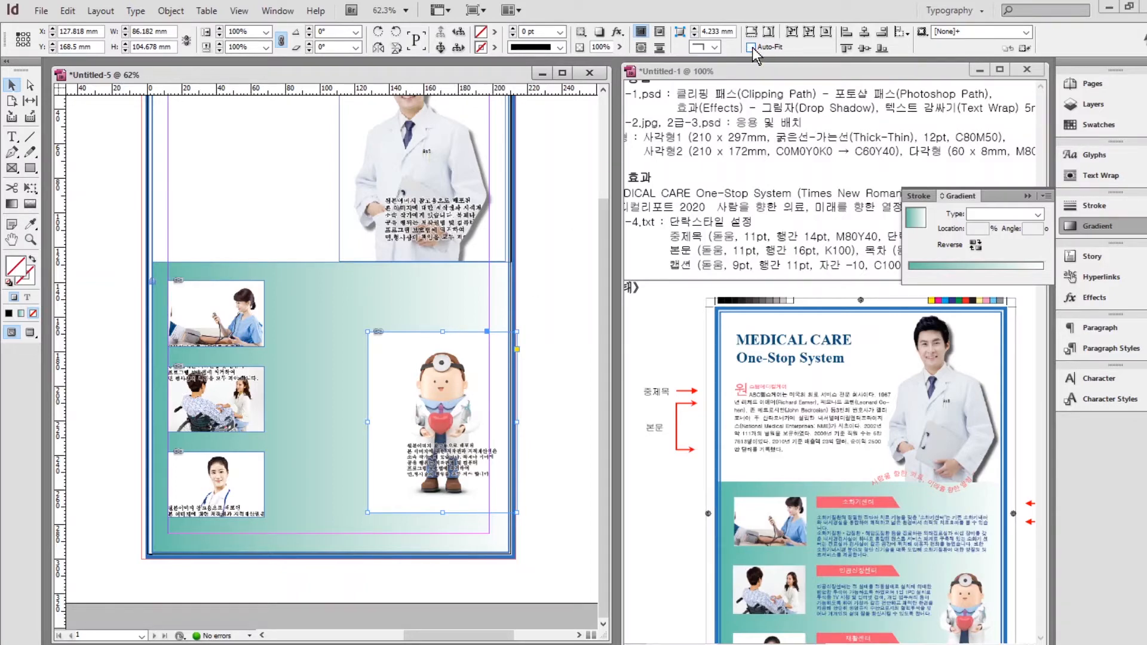
{"action": "left_click", "coordinate": [170, 12]}
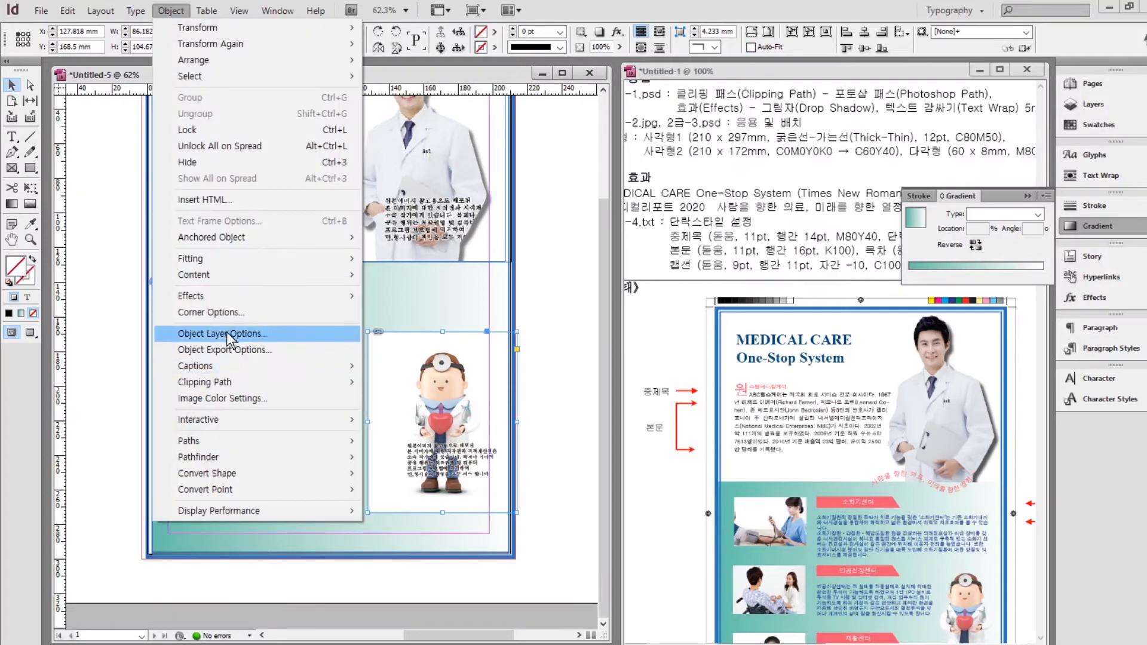
Set the cartoon doctor's clipping path type to Detect Edges.
{"action": "mouse_move", "coordinate": [223, 387]}
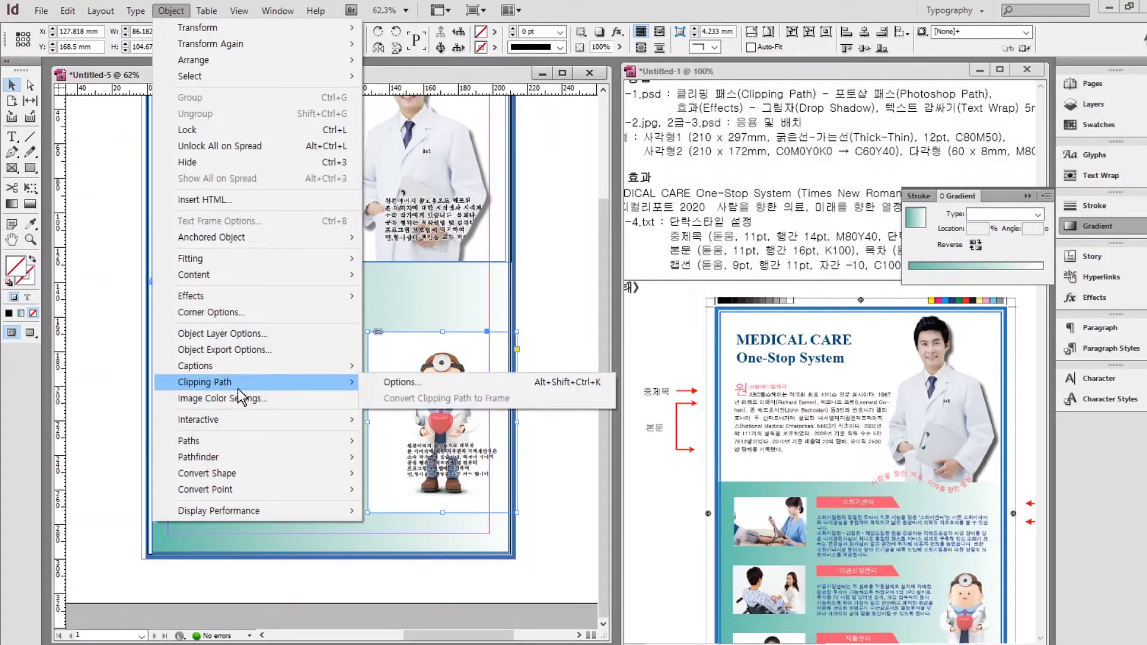
{"action": "left_click", "coordinate": [399, 384]}
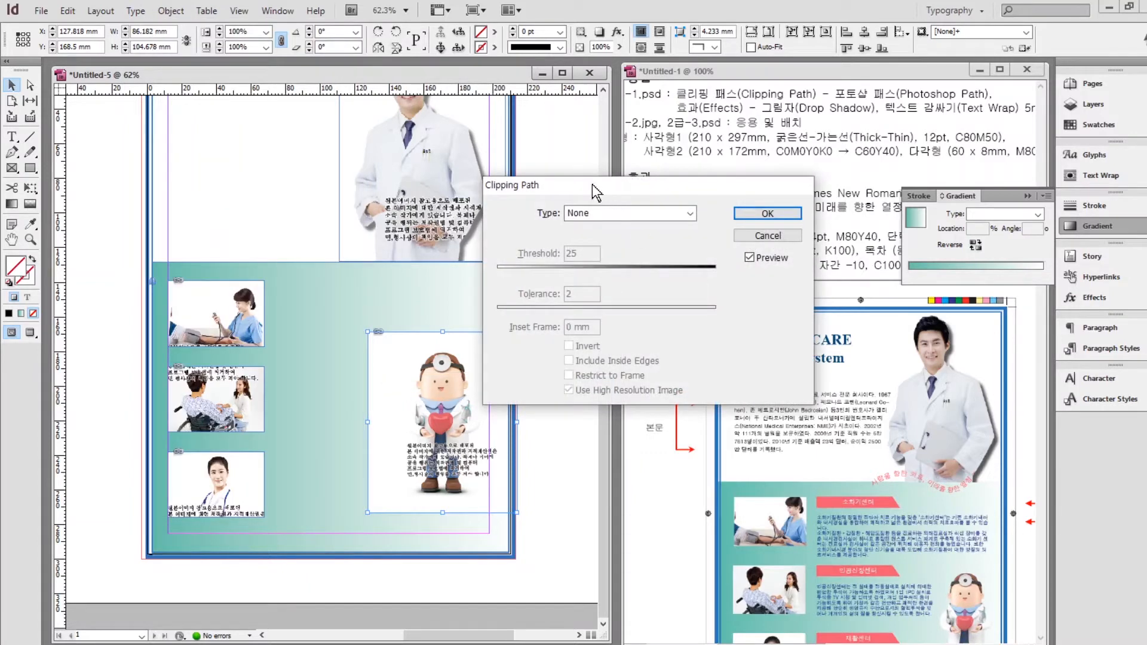
{"action": "left_click_drag", "start_coordinate": [598, 192], "coordinate": [699, 219]}
{"action": "left_click", "coordinate": [687, 244]}
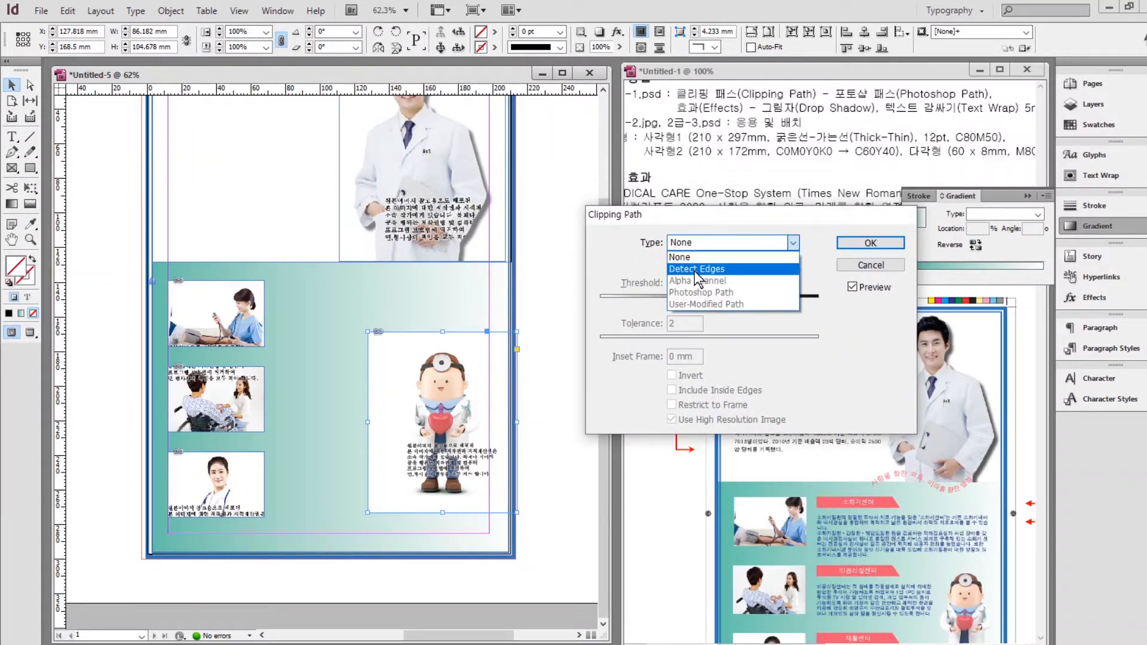
{"action": "left_click", "coordinate": [696, 270]}
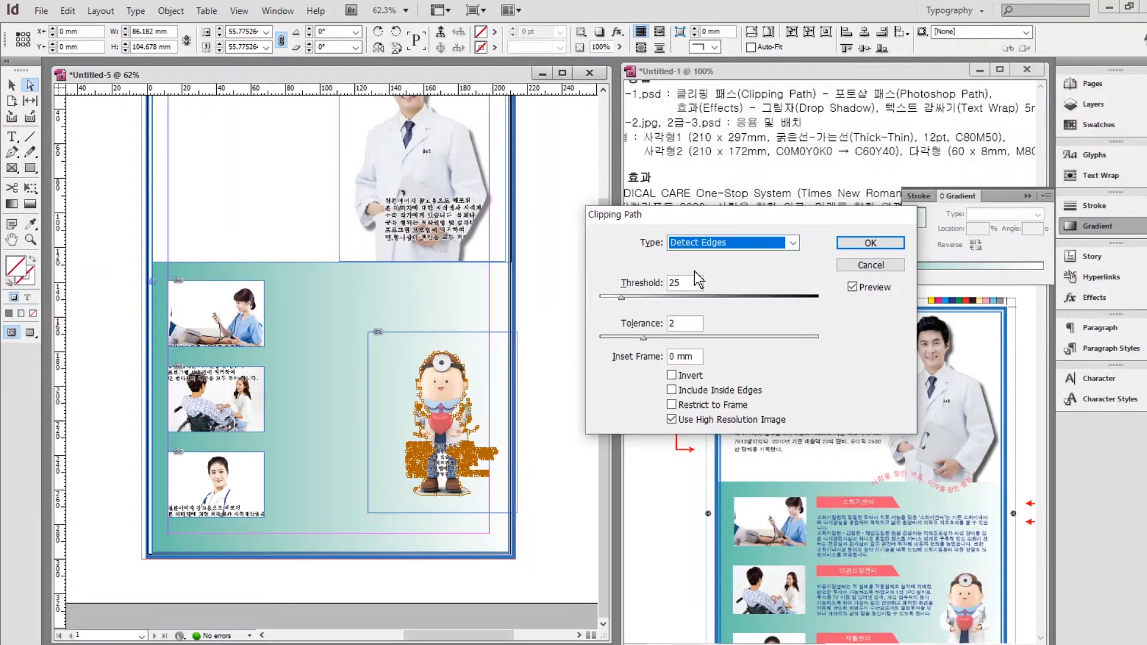
{"action": "left_click", "coordinate": [848, 242]}
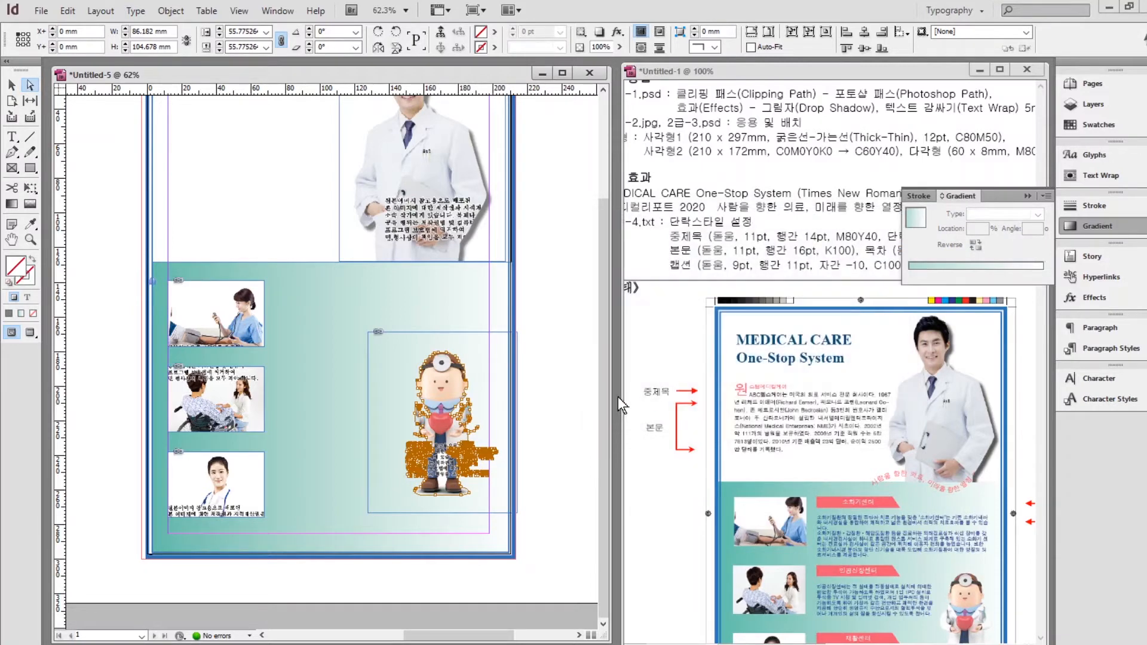
{"action": "left_click", "coordinate": [555, 407]}
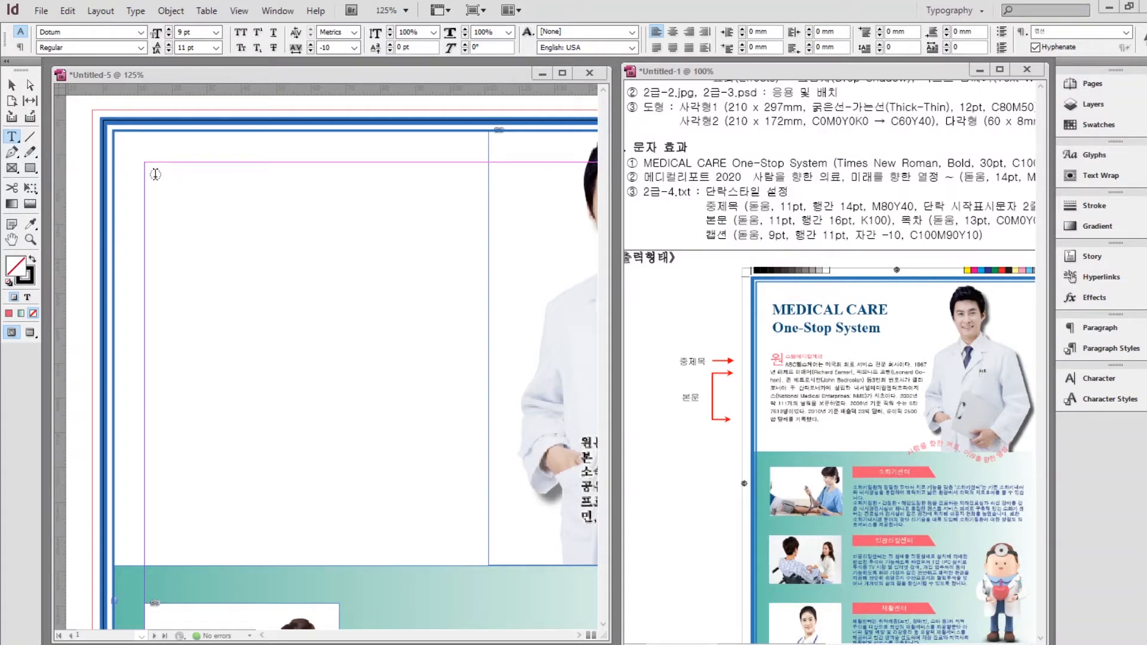
Draw a text frame at top left and type 'MEDICAL CARE' / 'One-Stop System'.
{"action": "left_click_drag", "start_coordinate": [145, 167], "coordinate": [534, 282]}
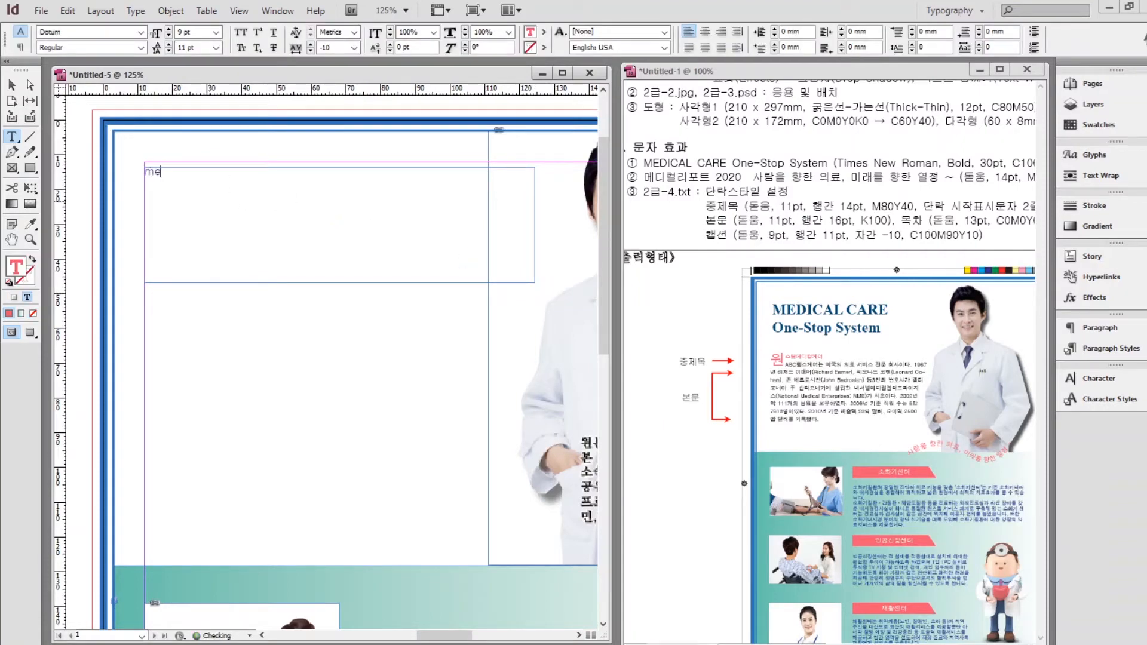
{"action": "key", "text": "Caps_Lock"}
{"action": "type", "text": "MEDICAL CARE"}
{"action": "key", "text": "Return"}
{"action": "type", "text": "O"}
{"action": "key", "text": "Caps_Lock"}
{"action": "type", "text": "ne-Stop System"}
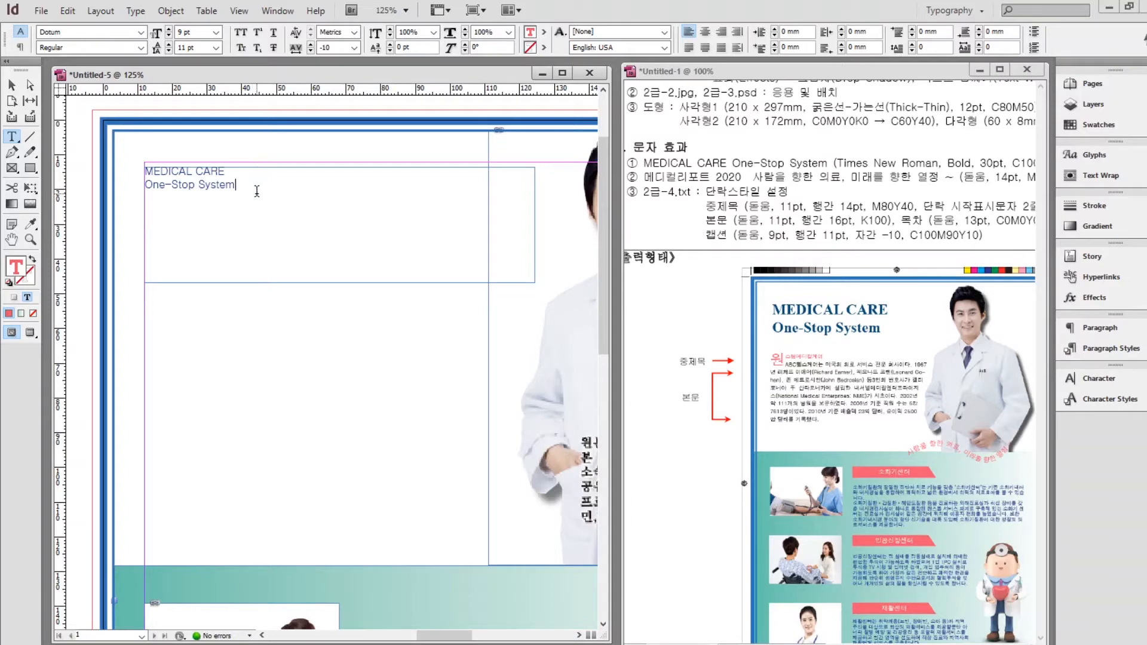
Format the title as Times New Roman Bold 30 pt with Auto leading.
{"action": "left_click_drag", "start_coordinate": [238, 185], "coordinate": [133, 178]}
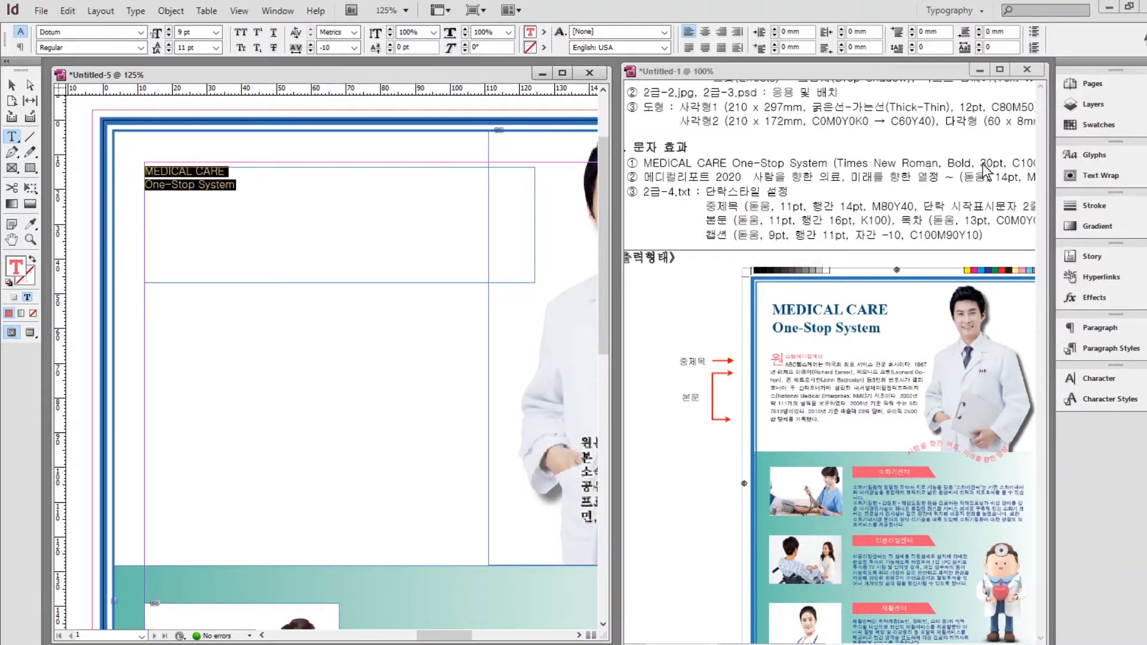
{"action": "left_click", "coordinate": [1099, 379]}
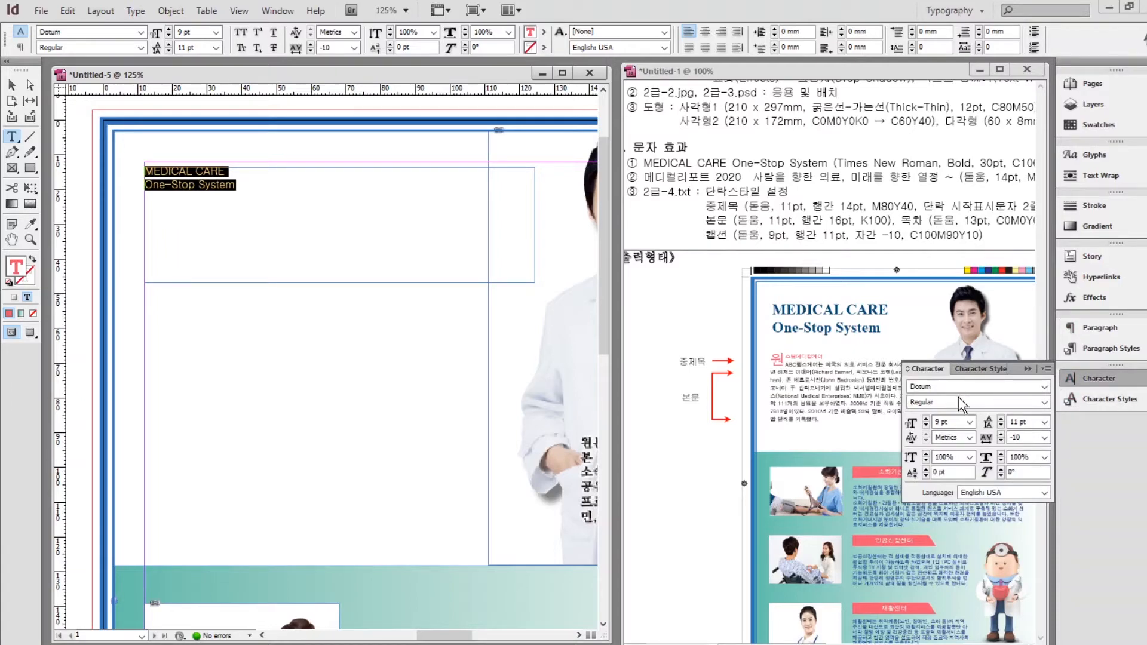
{"action": "double_click", "coordinate": [937, 389]}
{"action": "type", "text": "Times New Roman"}
{"action": "left_click", "coordinate": [1044, 402]}
{"action": "left_click", "coordinate": [959, 434]}
{"action": "double_click", "coordinate": [942, 423]}
{"action": "type", "text": "30"}
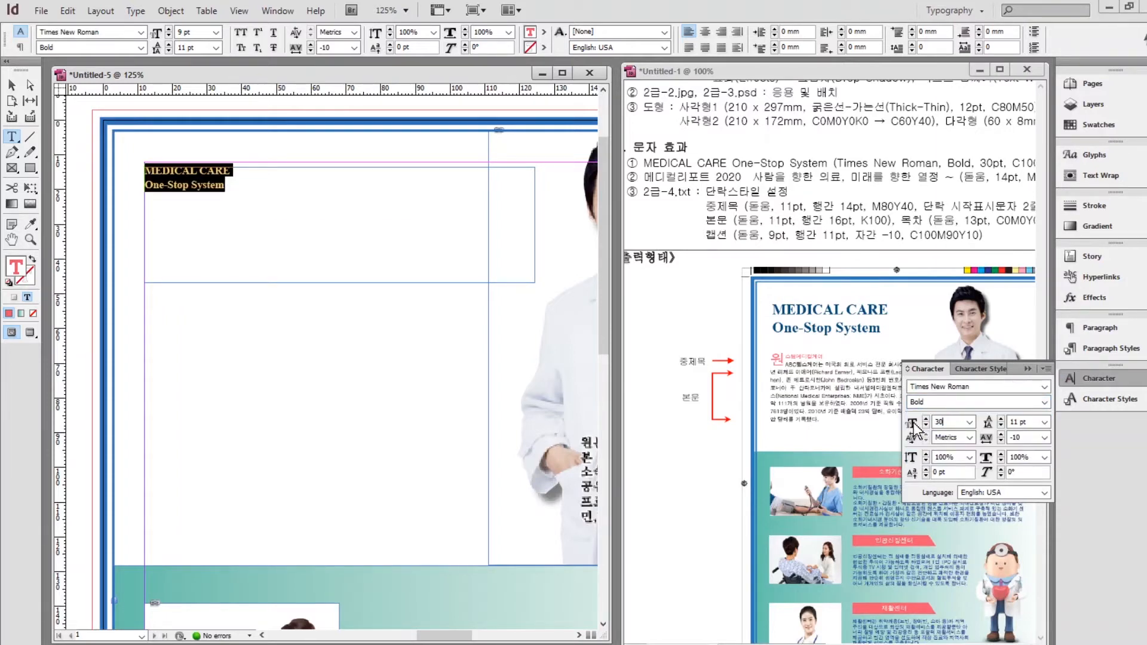
{"action": "key", "text": "Return"}
{"action": "left_click", "coordinate": [1044, 423]}
{"action": "left_click", "coordinate": [1028, 435]}
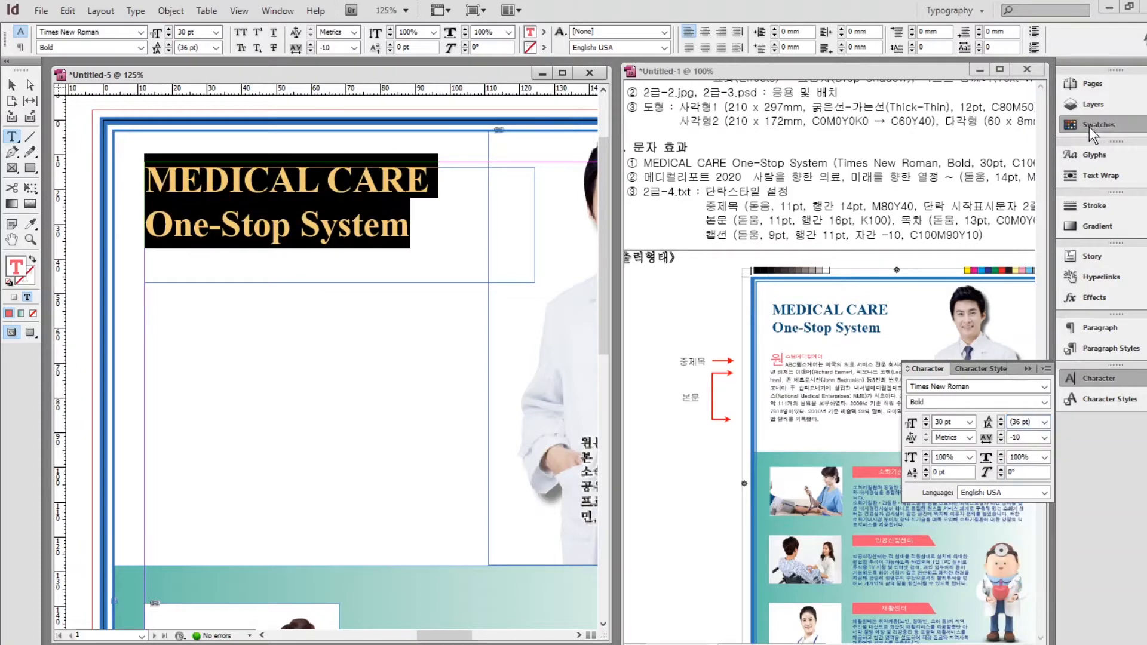
Colour the title dark blue and shrink its frame to 89 mm wide.
{"action": "left_click", "coordinate": [1089, 125]}
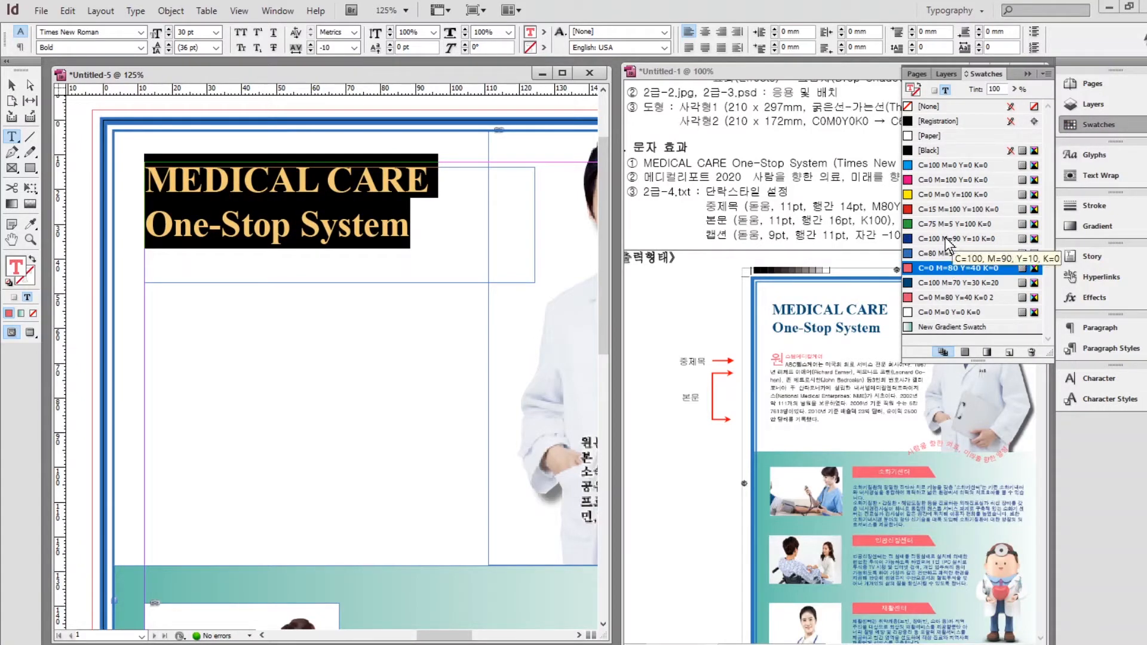
{"action": "left_click", "coordinate": [958, 283]}
{"action": "left_click", "coordinate": [10, 85]}
{"action": "left_click_drag", "start_coordinate": [535, 283], "coordinate": [454, 258]}
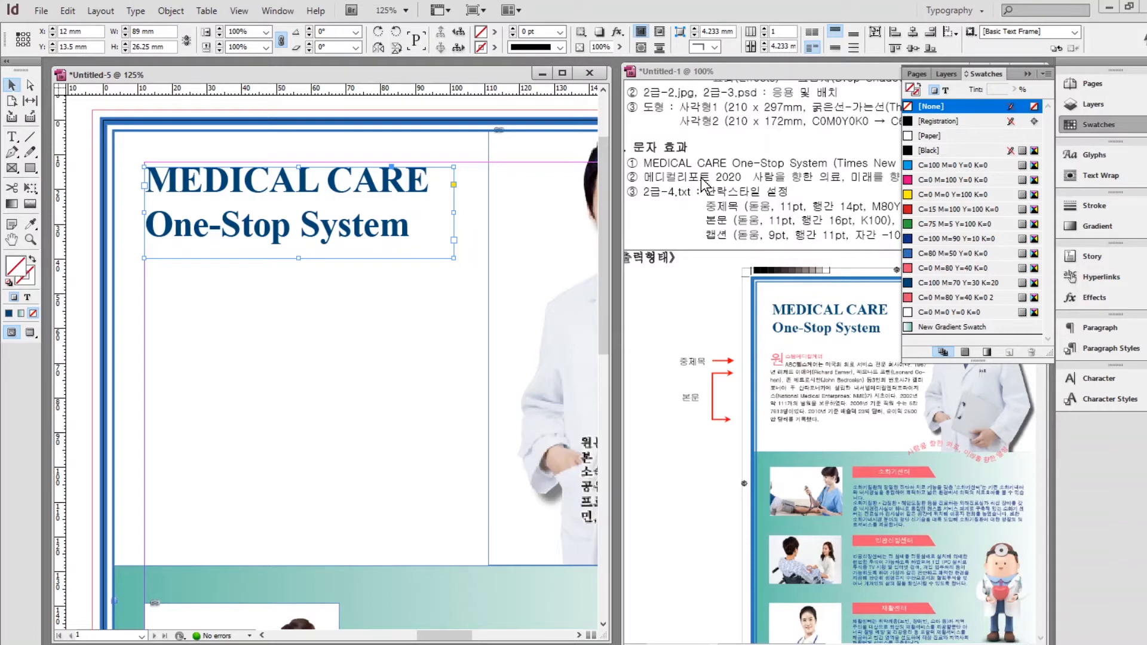
{"action": "left_click", "coordinate": [1028, 74]}
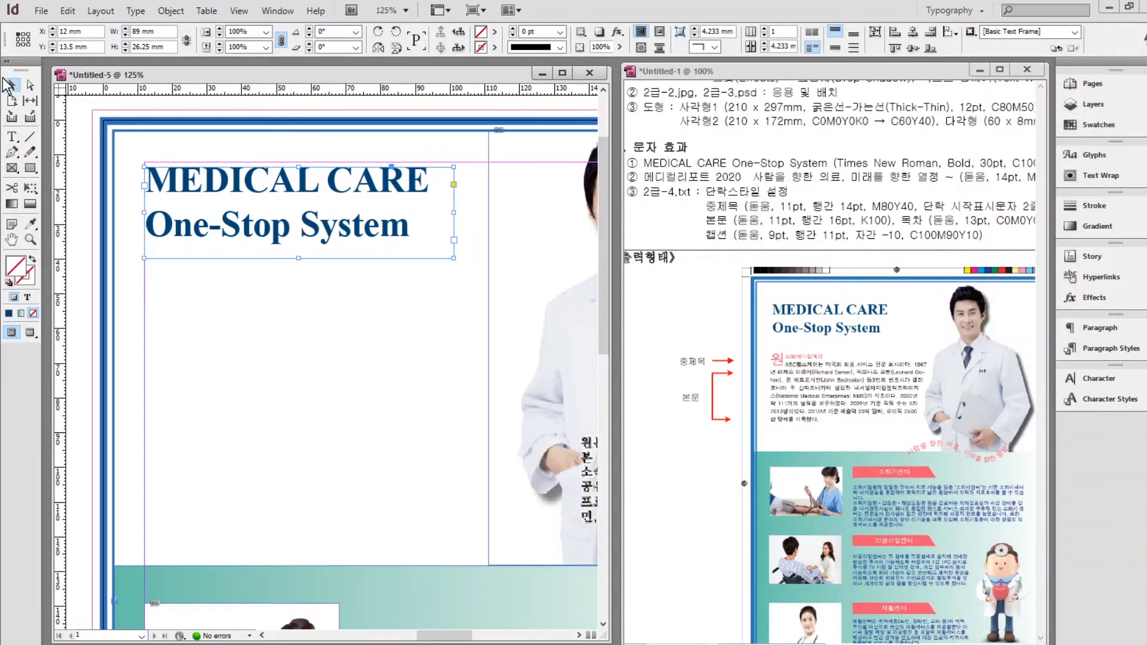
{"action": "left_click", "coordinate": [342, 442]}
{"action": "scroll", "coordinate": [341, 442], "scroll_direction": "down", "scroll_amount": 10}
Draw a small text frame below the bottom photo and type '메디컬리포트 2020'.
{"action": "key", "text": "t"}
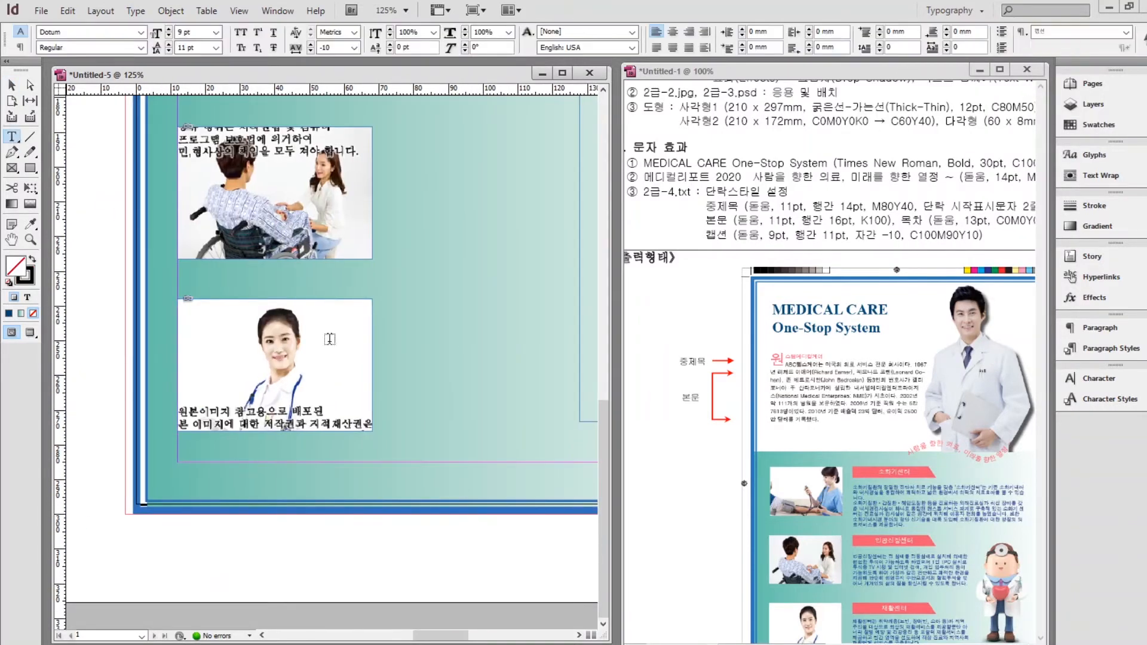
{"action": "left_click_drag", "start_coordinate": [189, 442], "coordinate": [366, 472]}
{"action": "type", "text": "메디컬ㄹ"}
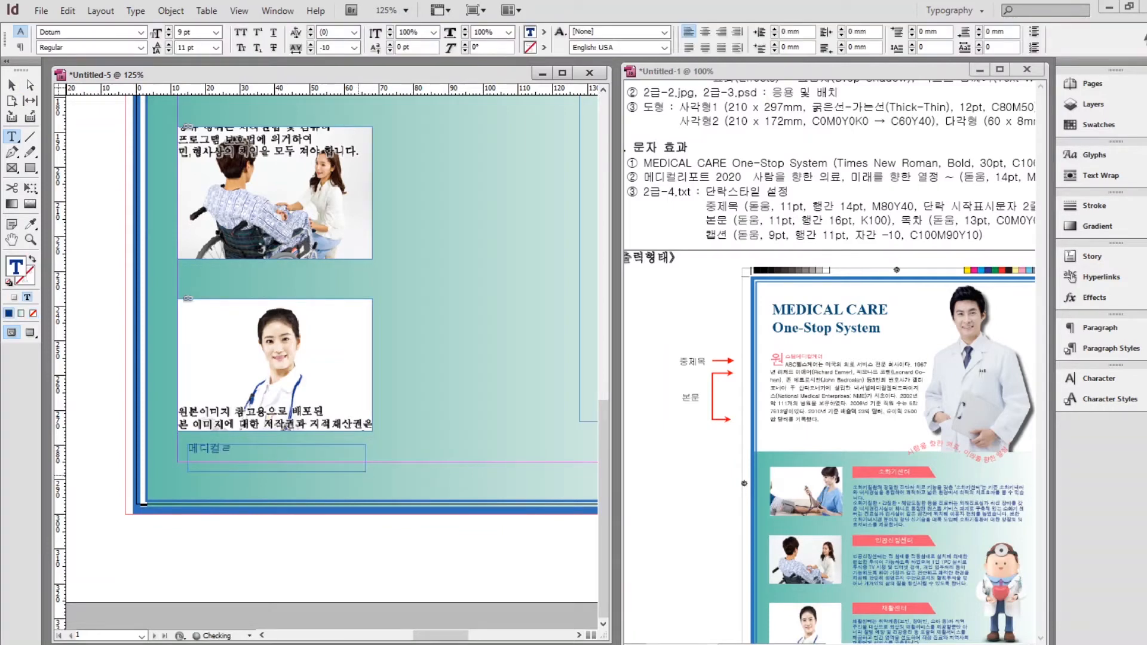
{"action": "key", "text": "BackSpace"}
{"action": "type", "text": "리포트 2020"}
Set the caption to 14 pt and pink C=0 M=80 Y=40 K=0.
{"action": "key", "text": "ctrl+a"}
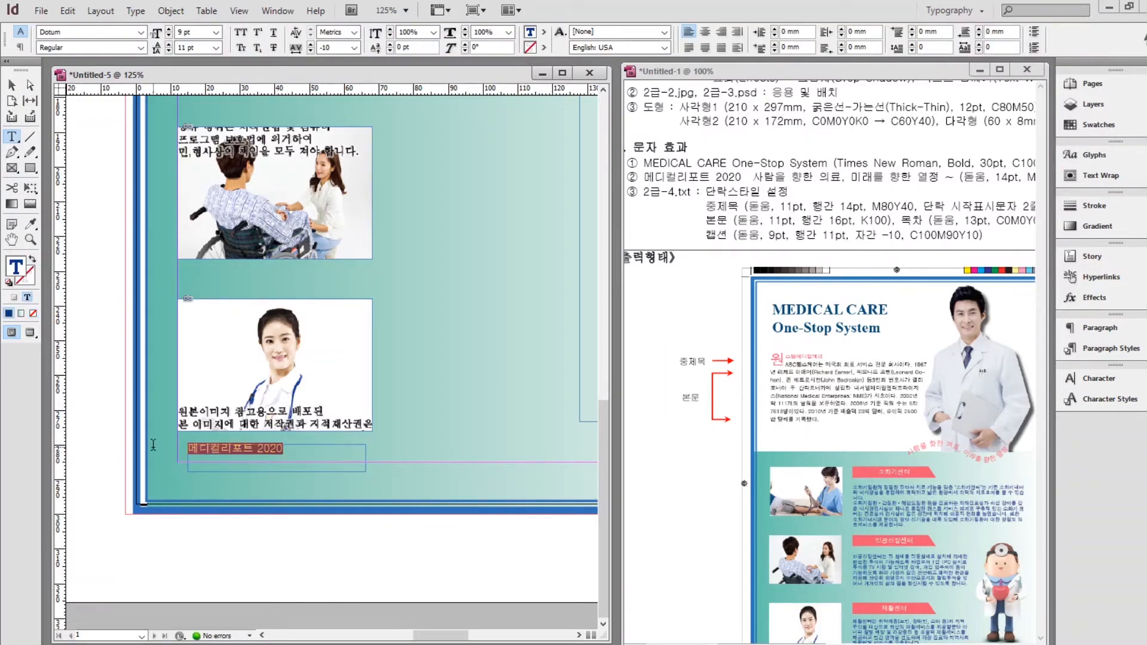
{"action": "left_click", "coordinate": [1099, 378]}
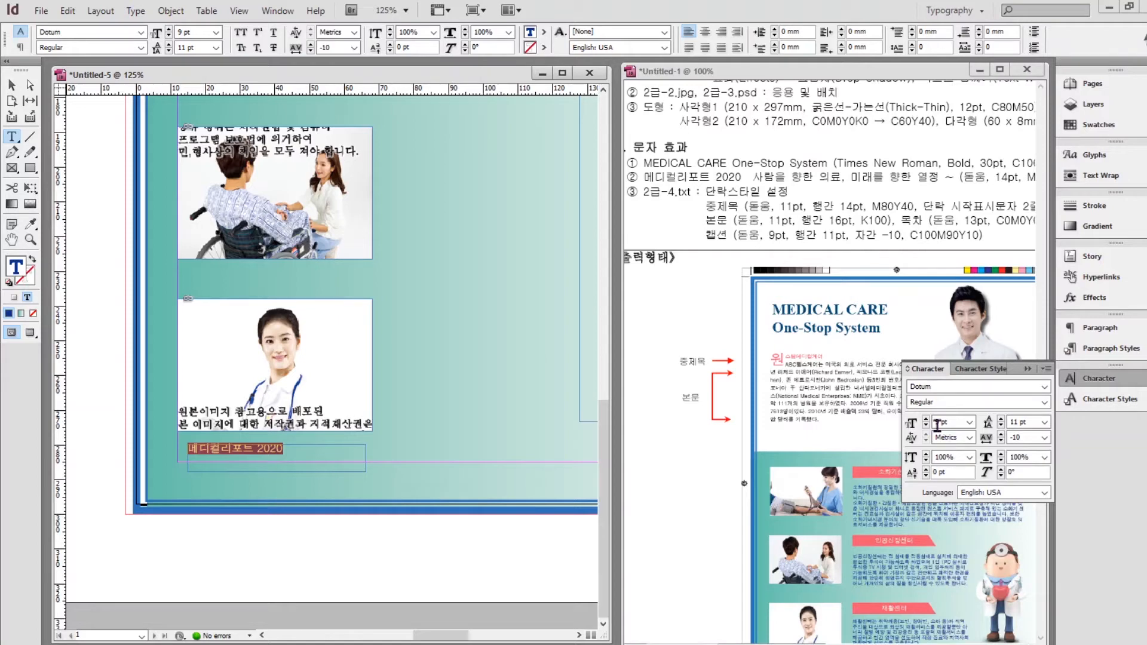
{"action": "triple_click", "coordinate": [956, 425]}
{"action": "type", "text": "14"}
{"action": "left_click", "coordinate": [1093, 127]}
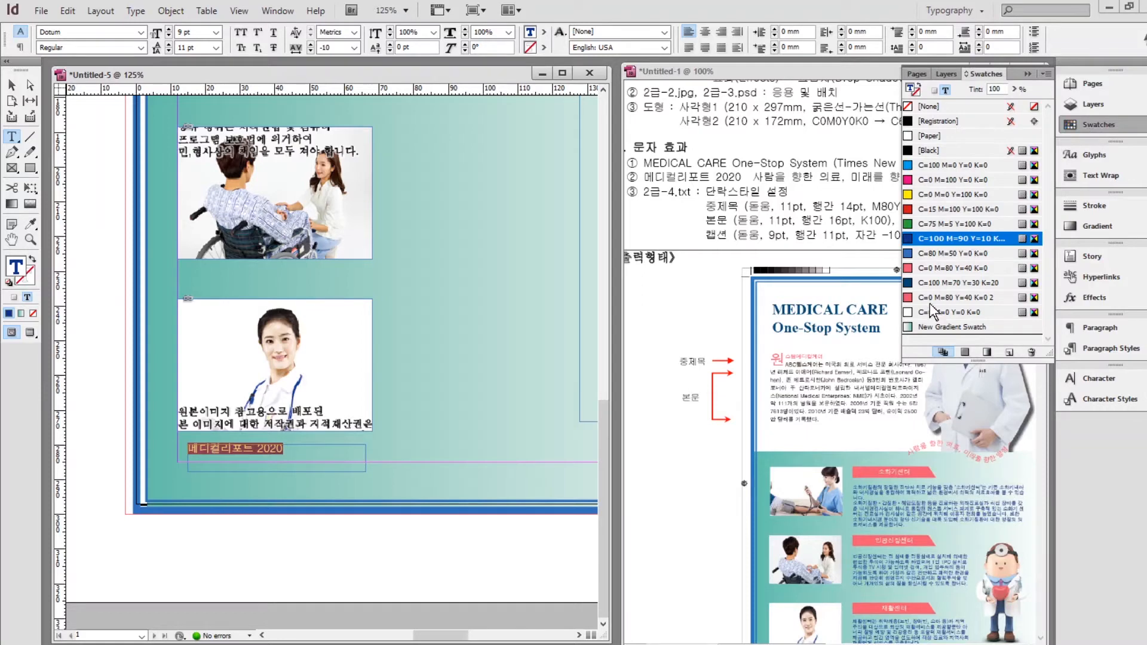
{"action": "left_click", "coordinate": [956, 297]}
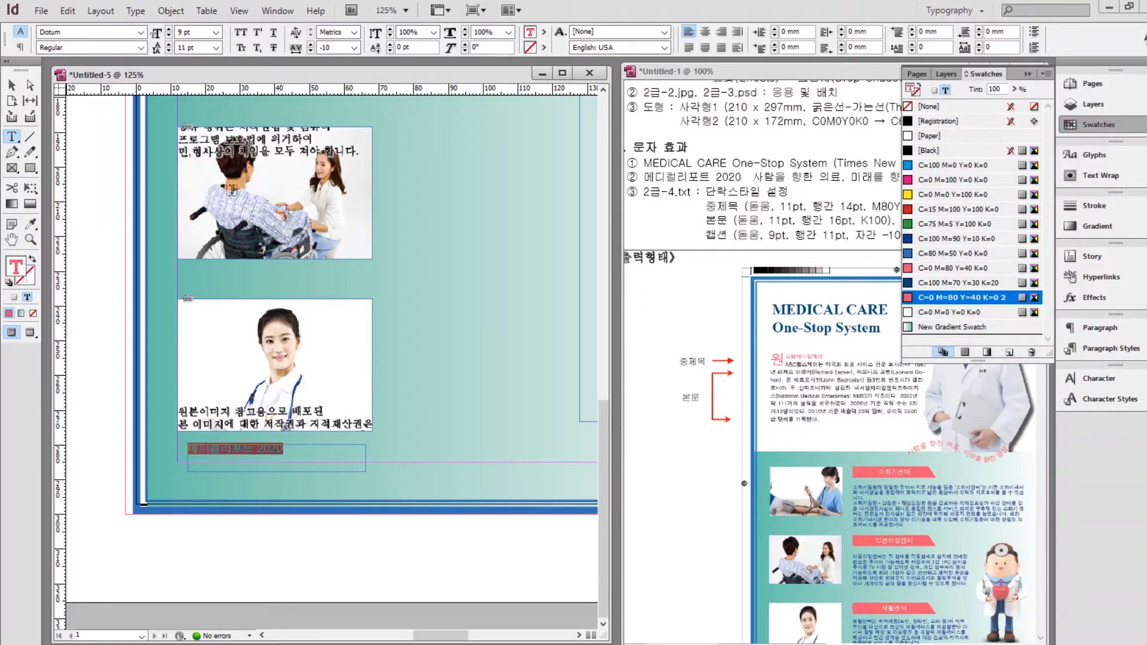
Move the caption frame into its final place and reconfirm the 14 pt size.
{"action": "left_click", "coordinate": [11, 85]}
{"action": "left_click_drag", "start_coordinate": [302, 455], "coordinate": [355, 444]}
{"action": "left_click", "coordinate": [1098, 379]}
{"action": "double_click", "coordinate": [942, 421]}
{"action": "type", "text": "14"}
{"action": "key", "text": "Return"}
{"action": "key", "text": "ctrl+shift+c"}
{"action": "key", "text": "ctrl+shift+a"}
{"action": "left_click_drag", "start_coordinate": [446, 114], "coordinate": [341, 372]}
{"action": "left_click", "coordinate": [1027, 369]}
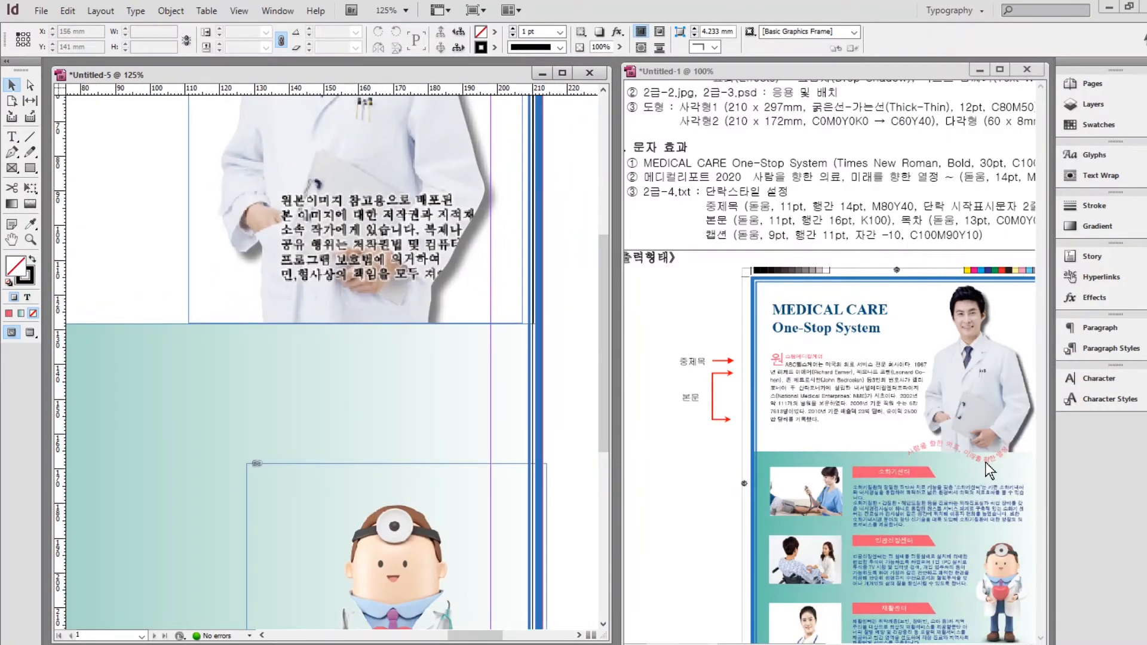
Draw a wavy Pen curve from the teal panel's left edge to the doctor photo's lower right.
{"action": "left_click", "coordinate": [12, 138]}
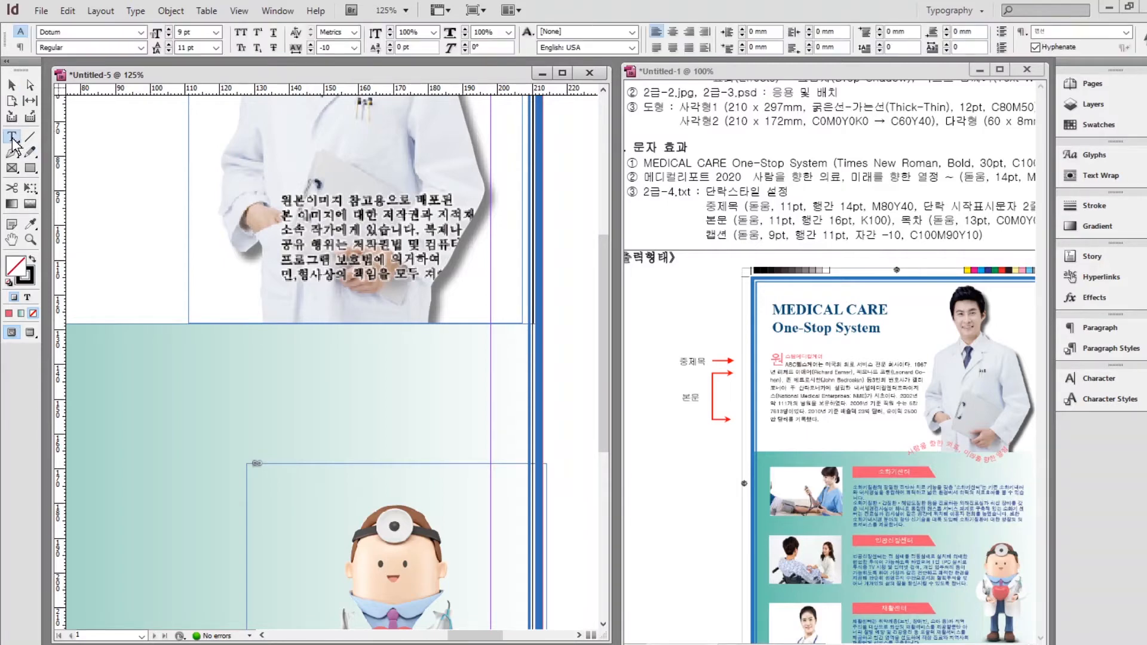
{"action": "left_click", "coordinate": [13, 140]}
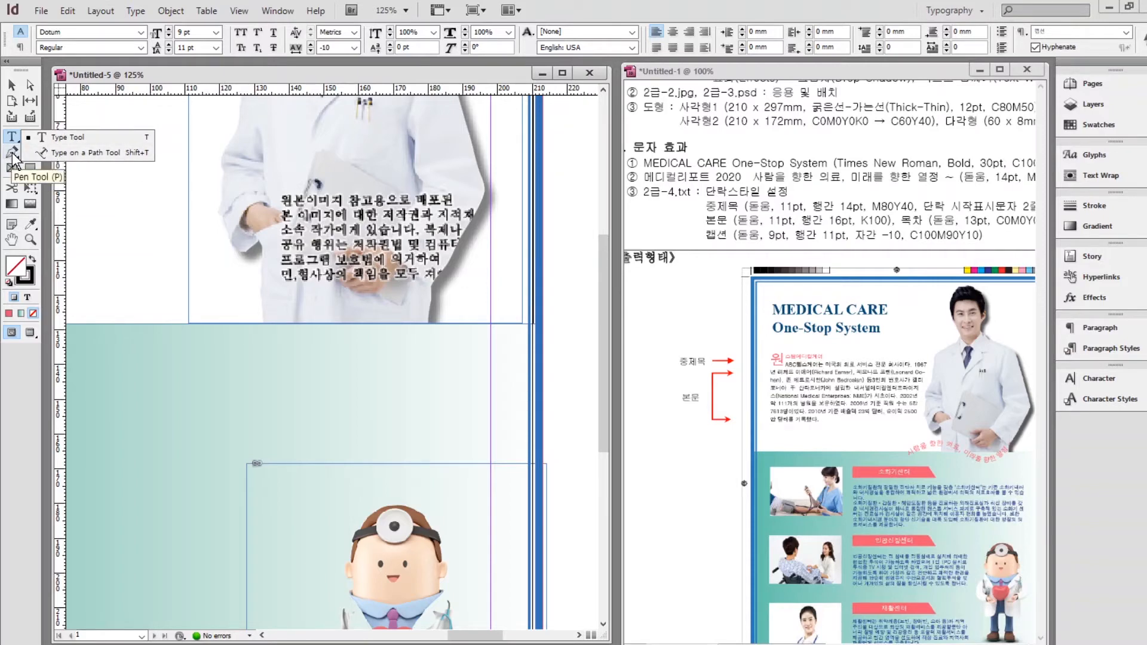
{"action": "left_click", "coordinate": [13, 153]}
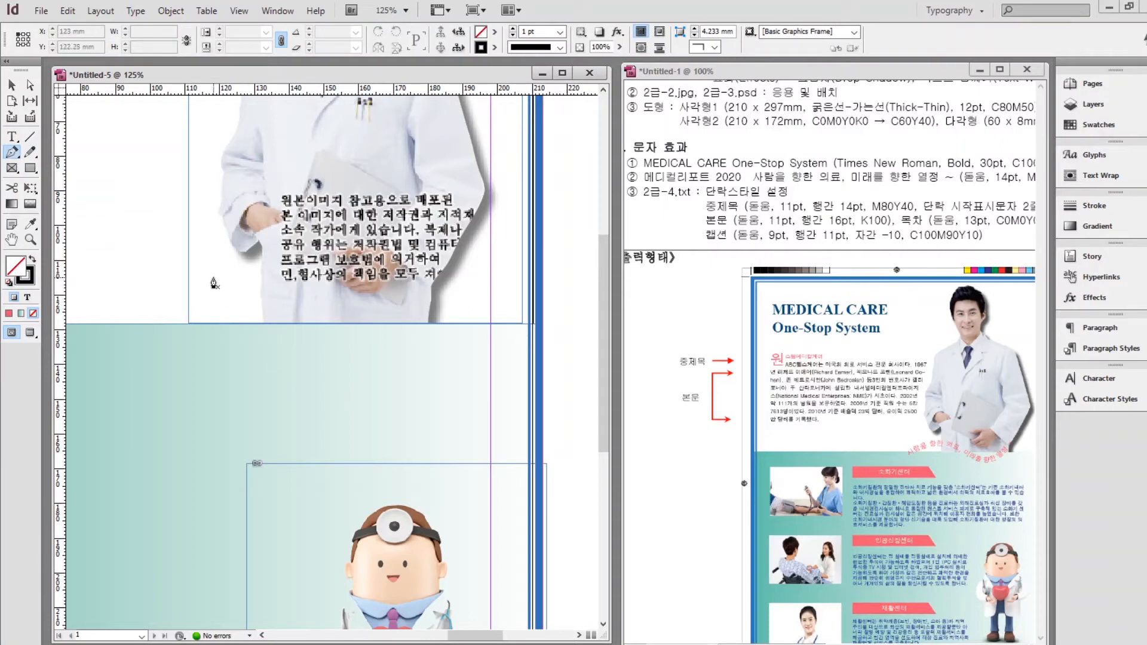
{"action": "left_click", "coordinate": [102, 346]}
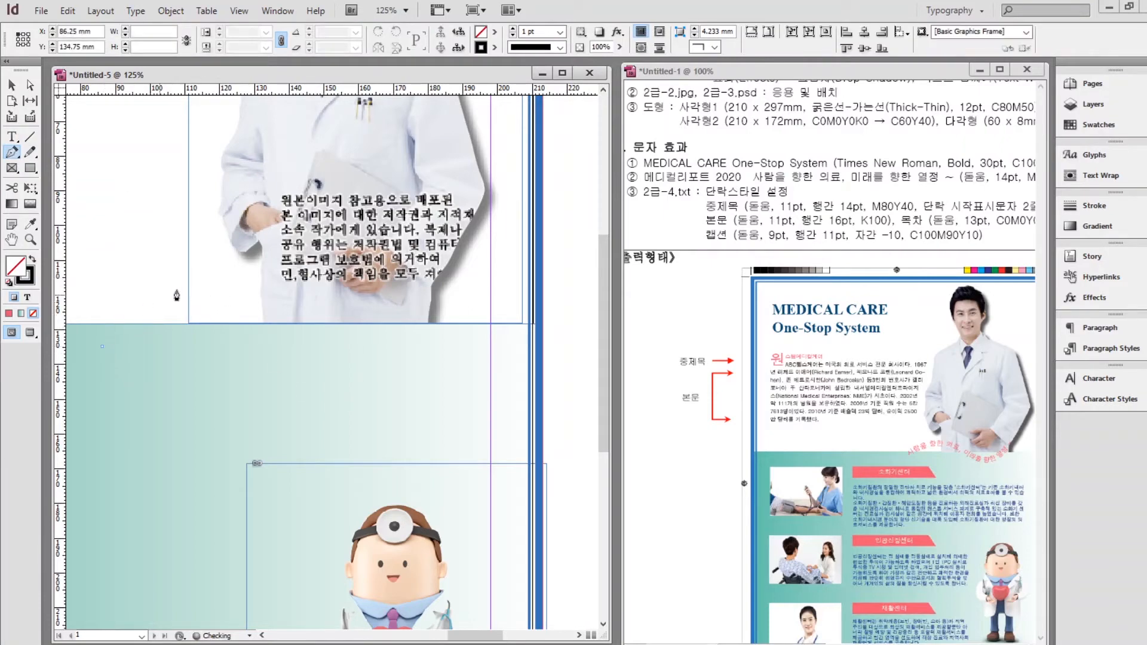
{"action": "left_click_drag", "start_coordinate": [189, 283], "coordinate": [242, 282]}
{"action": "left_click_drag", "start_coordinate": [335, 353], "coordinate": [427, 357]}
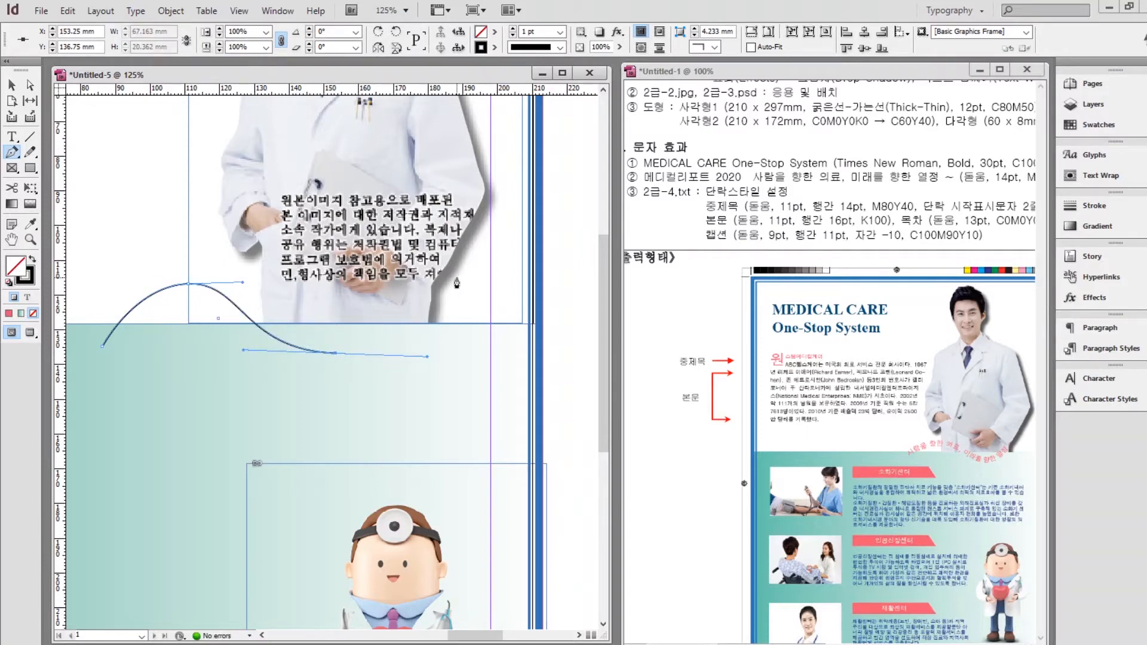
{"action": "left_click", "coordinate": [464, 243]}
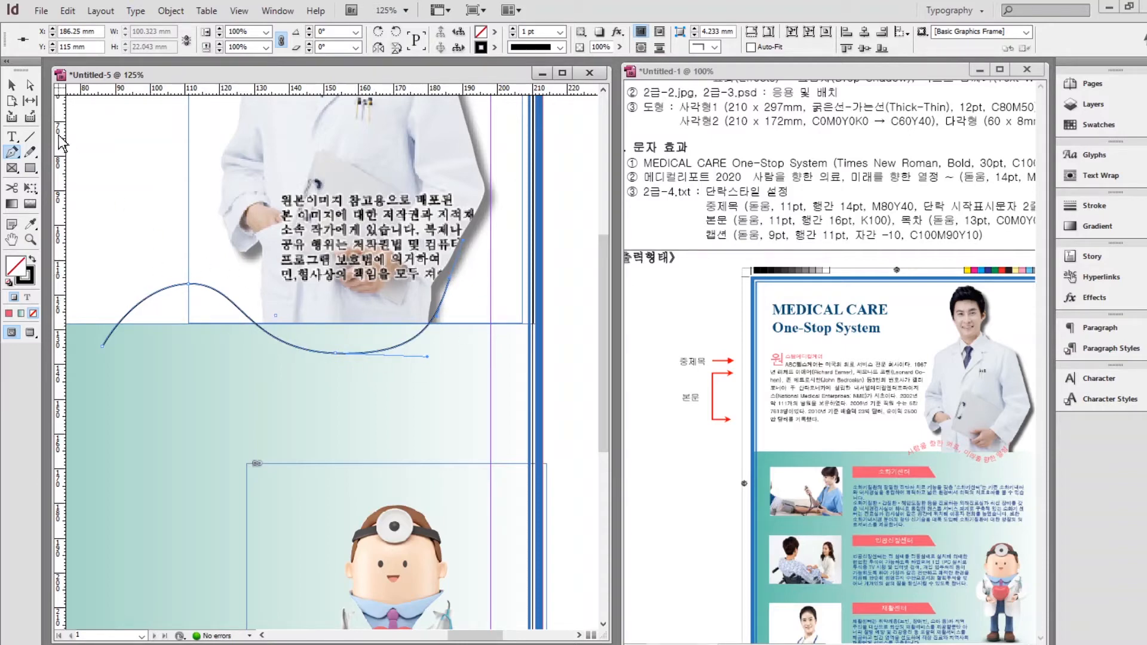
Deselect the finished curve, undoing an accidental nudge.
{"action": "left_click", "coordinate": [32, 85]}
{"action": "left_click", "coordinate": [190, 292]}
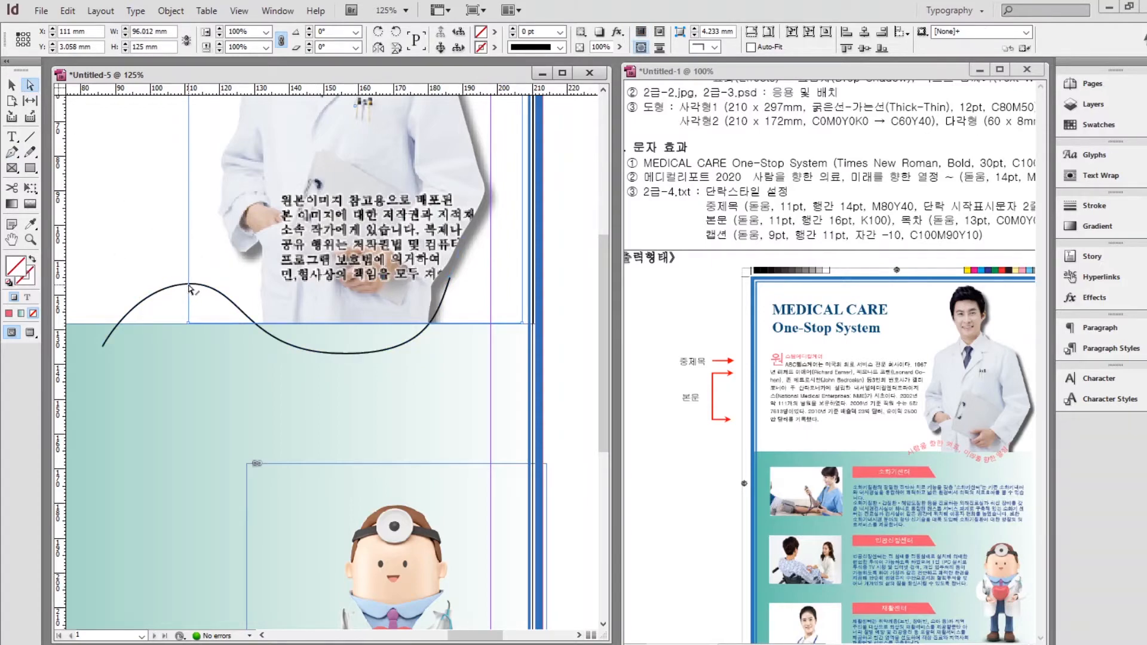
{"action": "left_click_drag", "start_coordinate": [190, 292], "coordinate": [179, 291]}
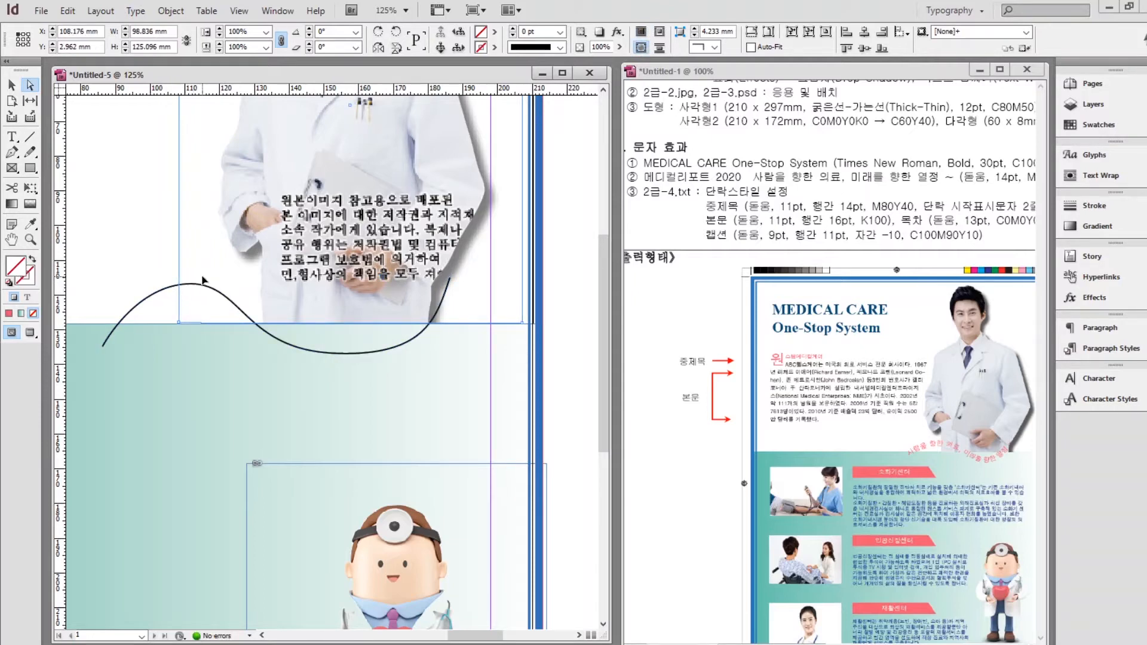
{"action": "key", "text": "ctrl+z"}
{"action": "left_click", "coordinate": [18, 138]}
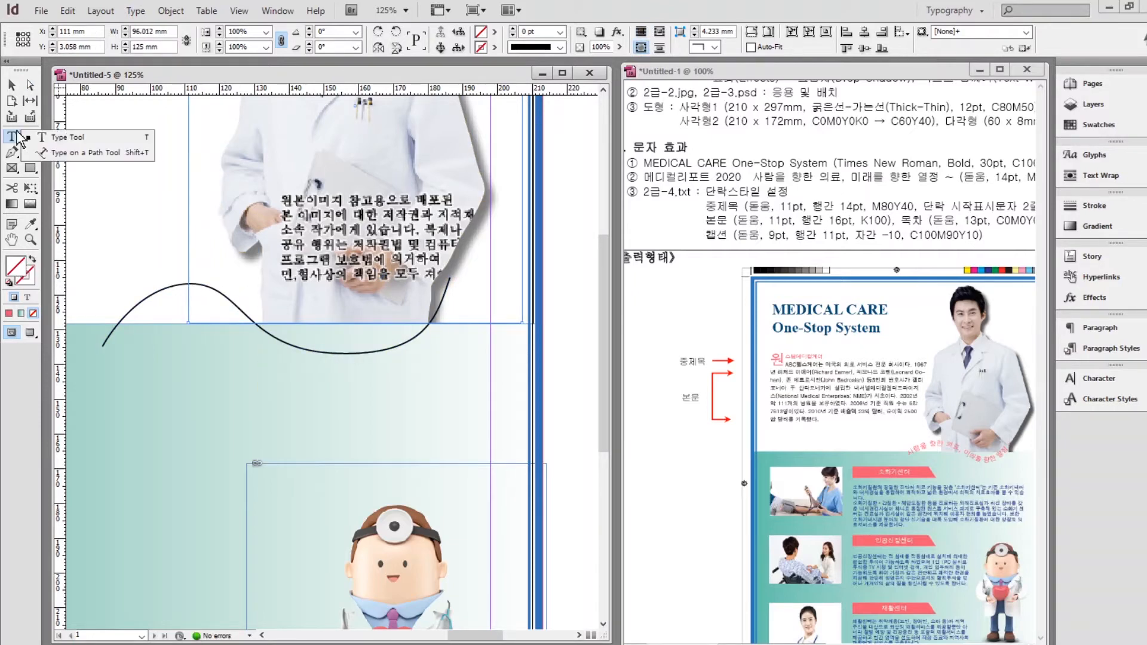
Type '사랑을 향한 의료, 미래를 향한 열정' along the wavy curve.
{"action": "left_click", "coordinate": [79, 154]}
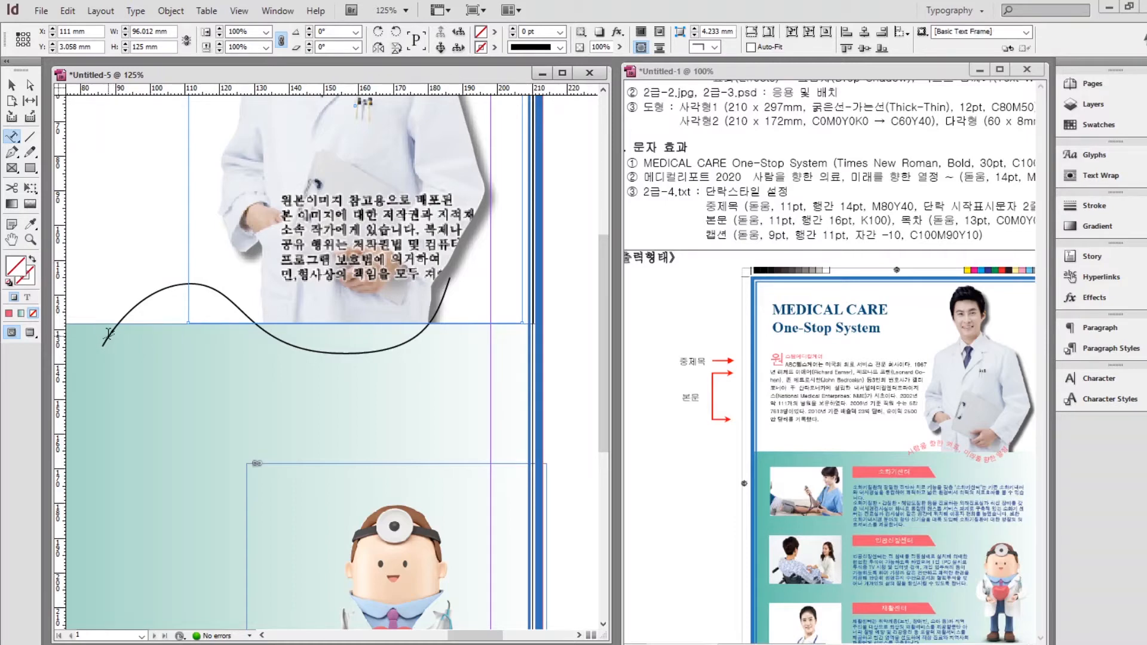
{"action": "left_click", "coordinate": [108, 333]}
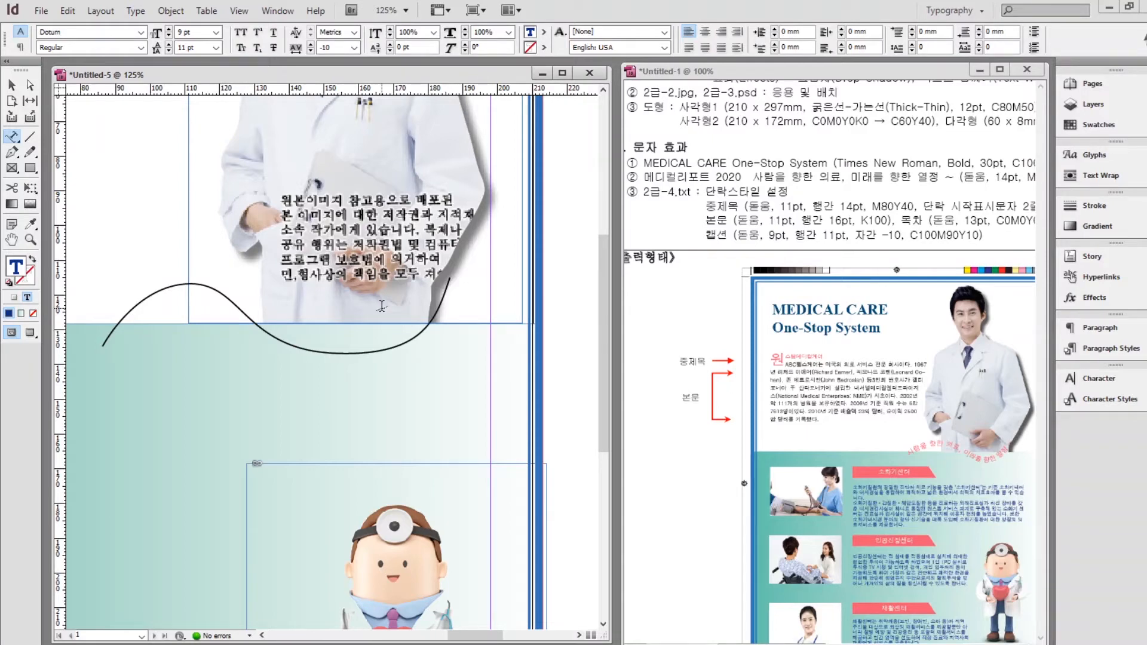
{"action": "type", "text": "사랑을 향한 의료, 미래를"}
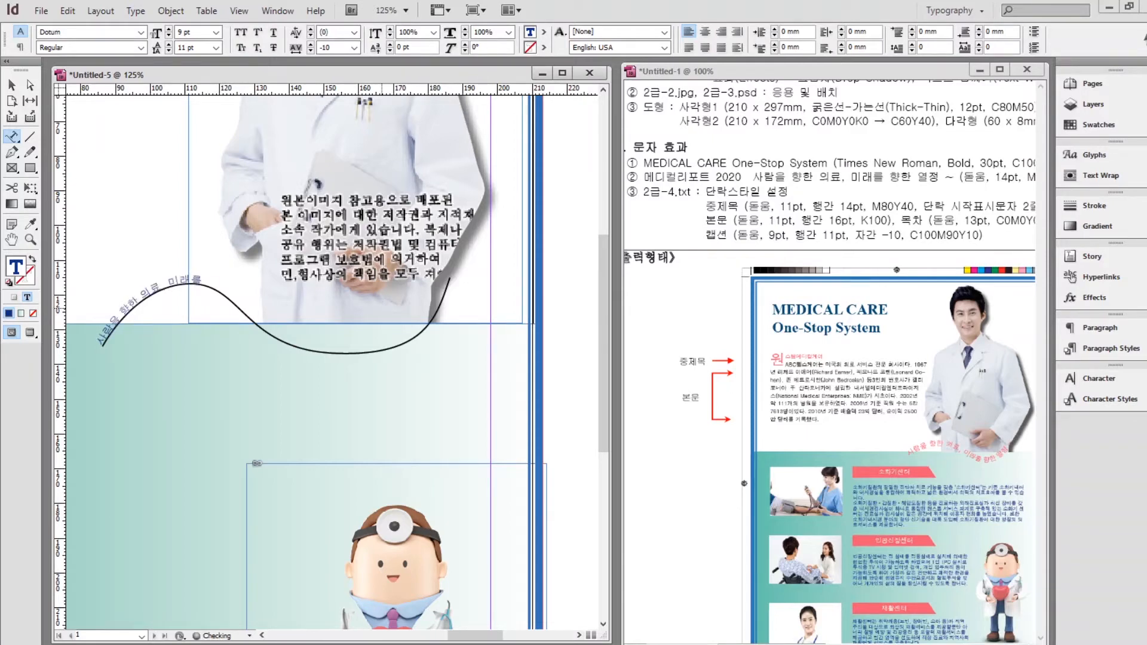
{"action": "type", "text": " 향한 열정"}
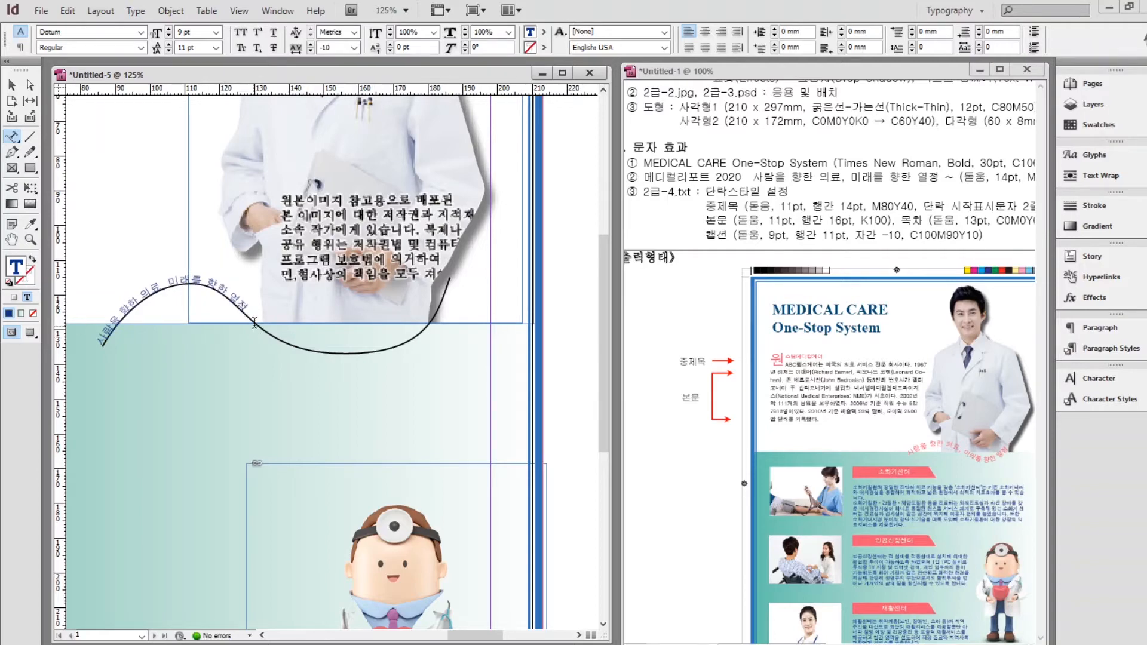
Make the path text 14 pt and pink.
{"action": "left_click_drag", "start_coordinate": [255, 322], "coordinate": [93, 339]}
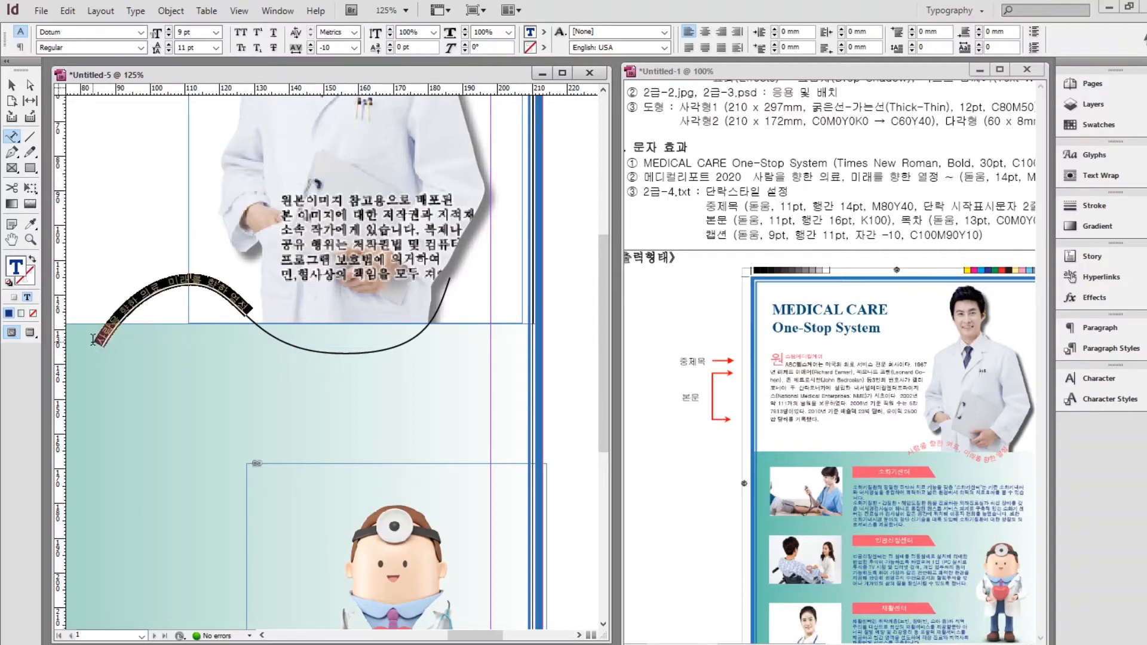
{"action": "left_click", "coordinate": [1097, 380]}
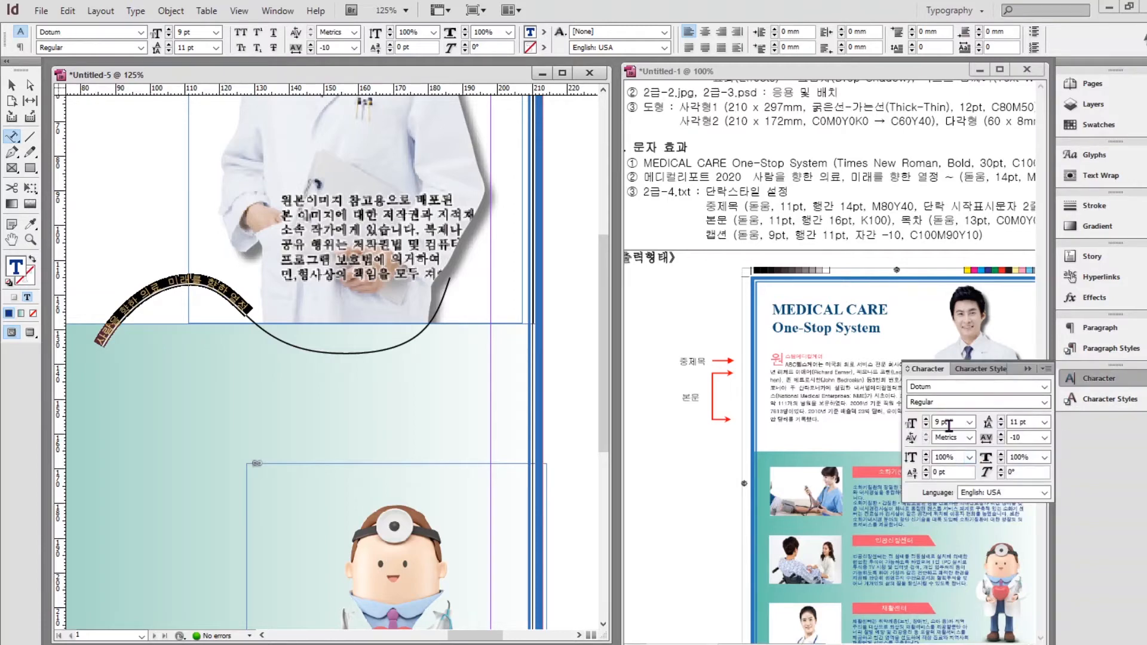
{"action": "left_click_drag", "start_coordinate": [954, 421], "coordinate": [901, 427]}
{"action": "type", "text": "14"}
{"action": "key", "text": "Return"}
{"action": "left_click", "coordinate": [1098, 126]}
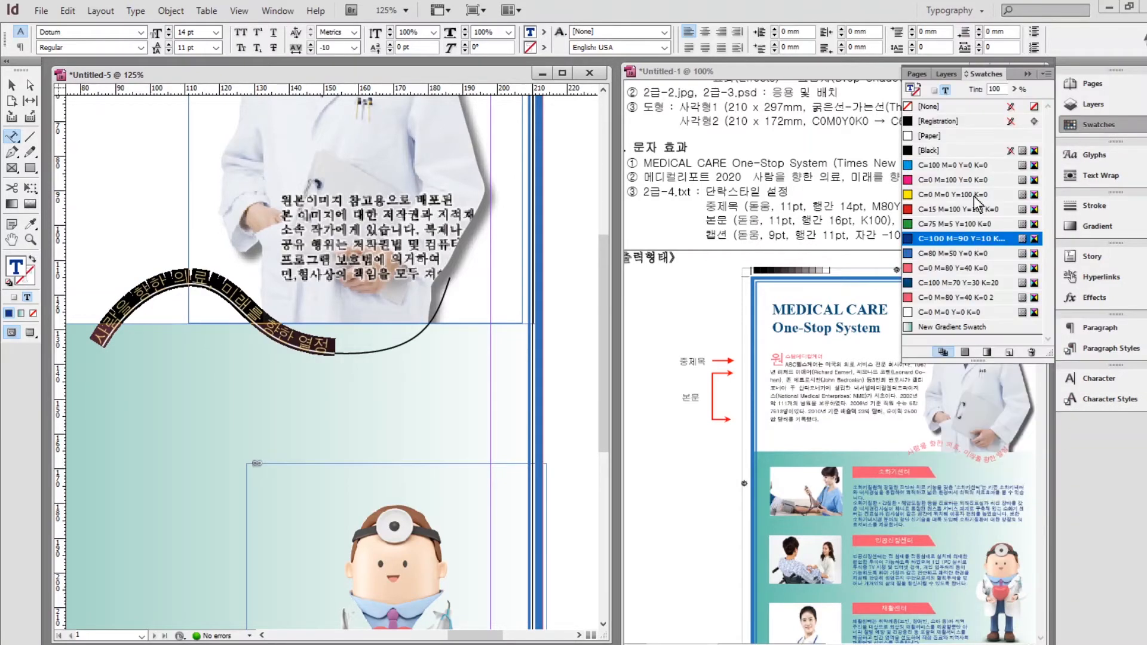
{"action": "left_click", "coordinate": [958, 267]}
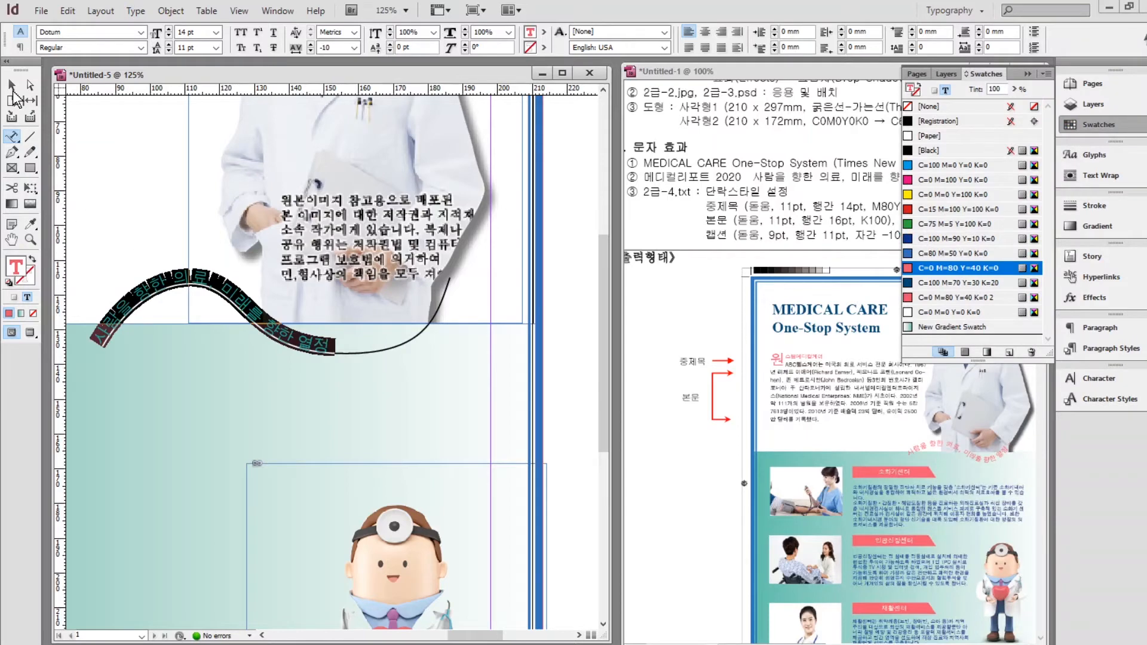
{"action": "left_click", "coordinate": [12, 87]}
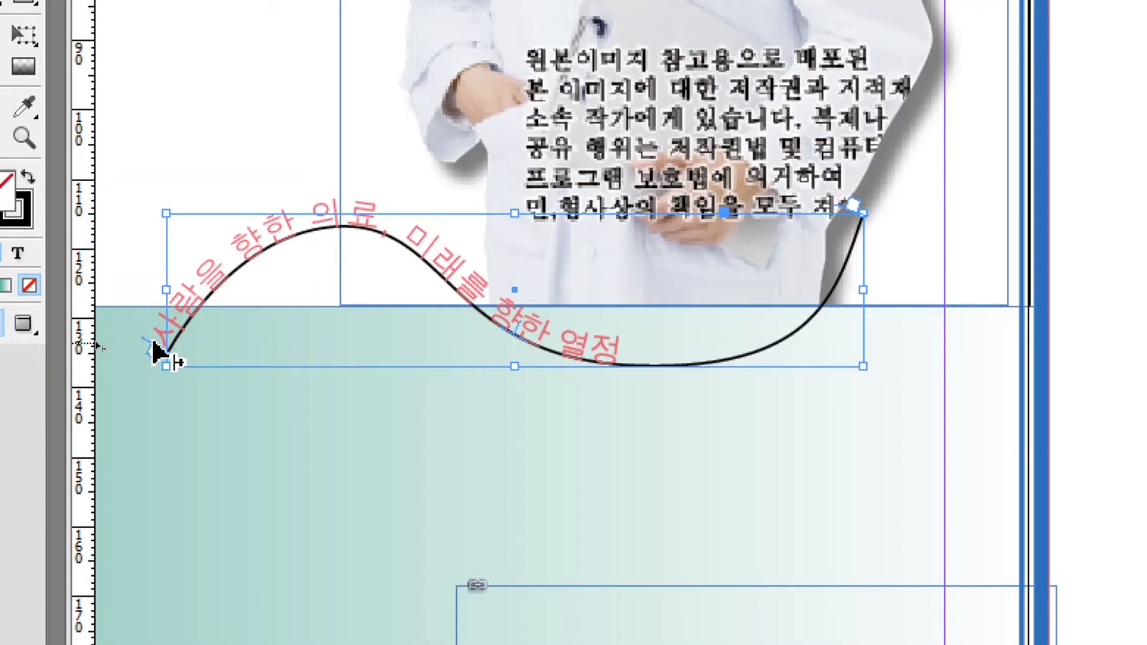
Shift the text's start point along the curve and set the path's stroke to None.
{"action": "left_click_drag", "start_coordinate": [154, 342], "coordinate": [208, 275]}
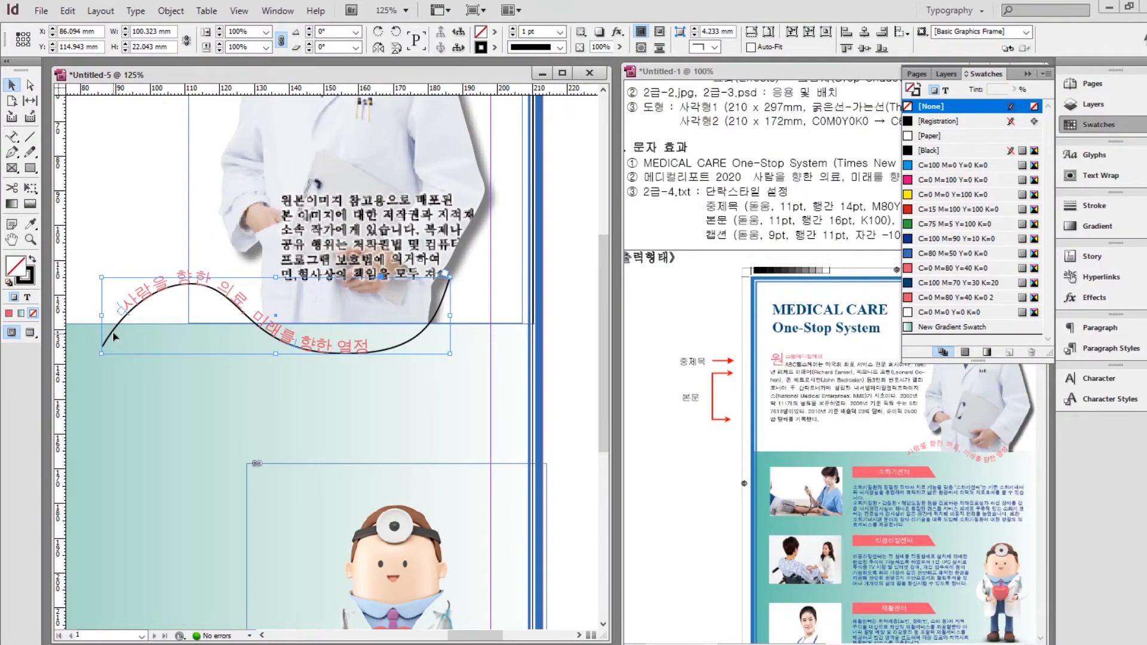
{"action": "left_click", "coordinate": [118, 338]}
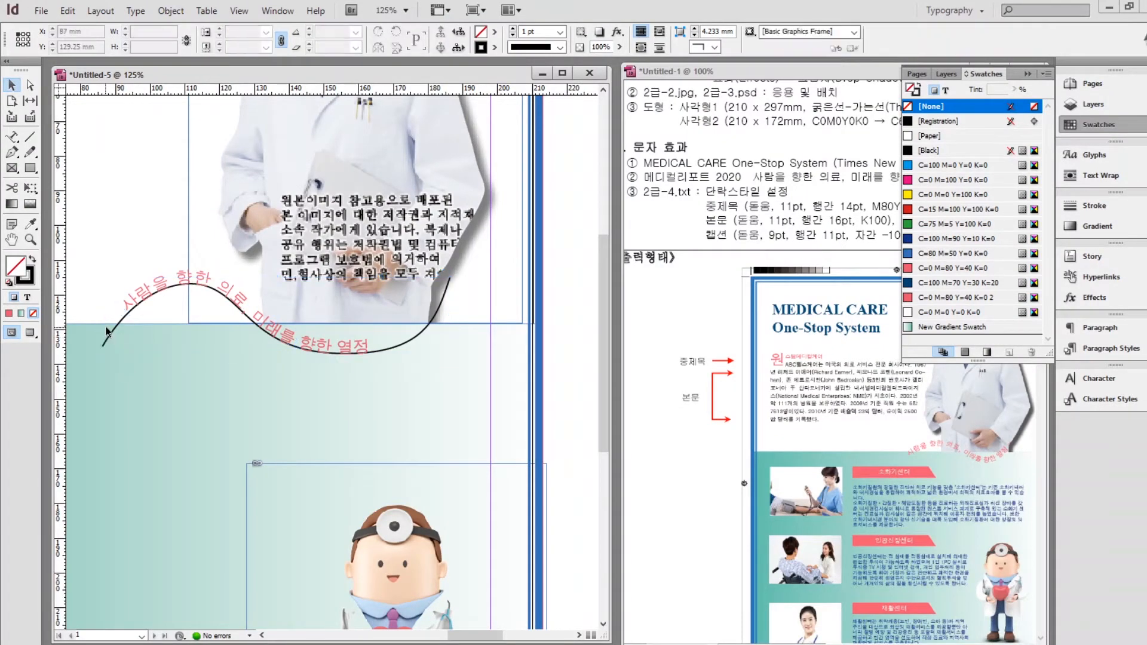
{"action": "left_click", "coordinate": [113, 336]}
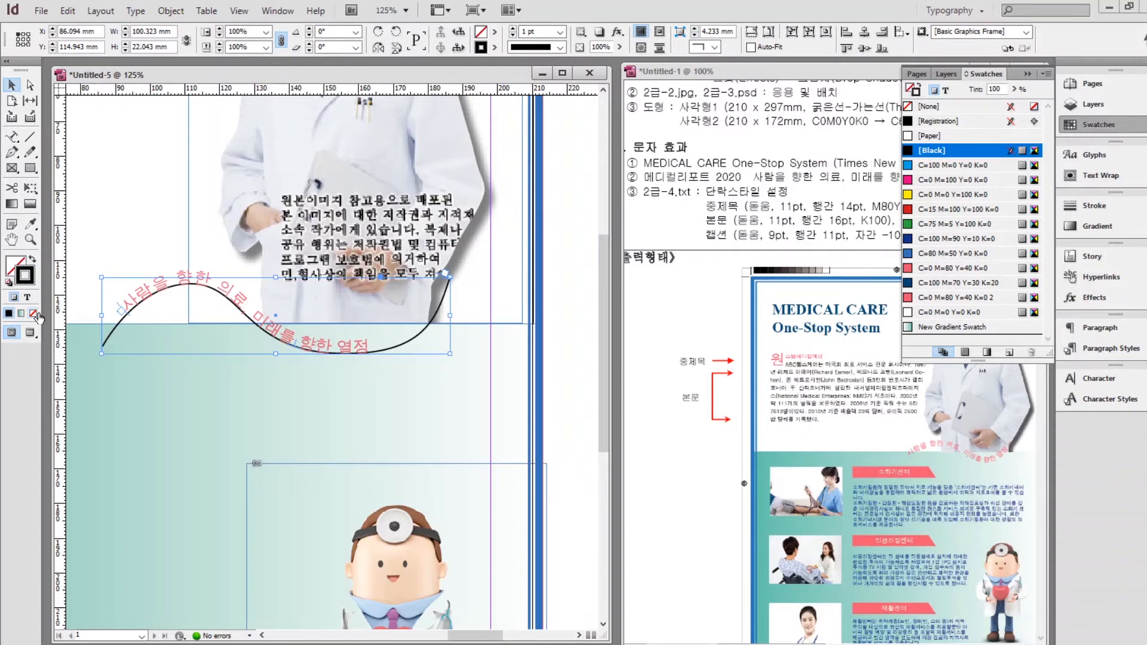
{"action": "left_click", "coordinate": [34, 314]}
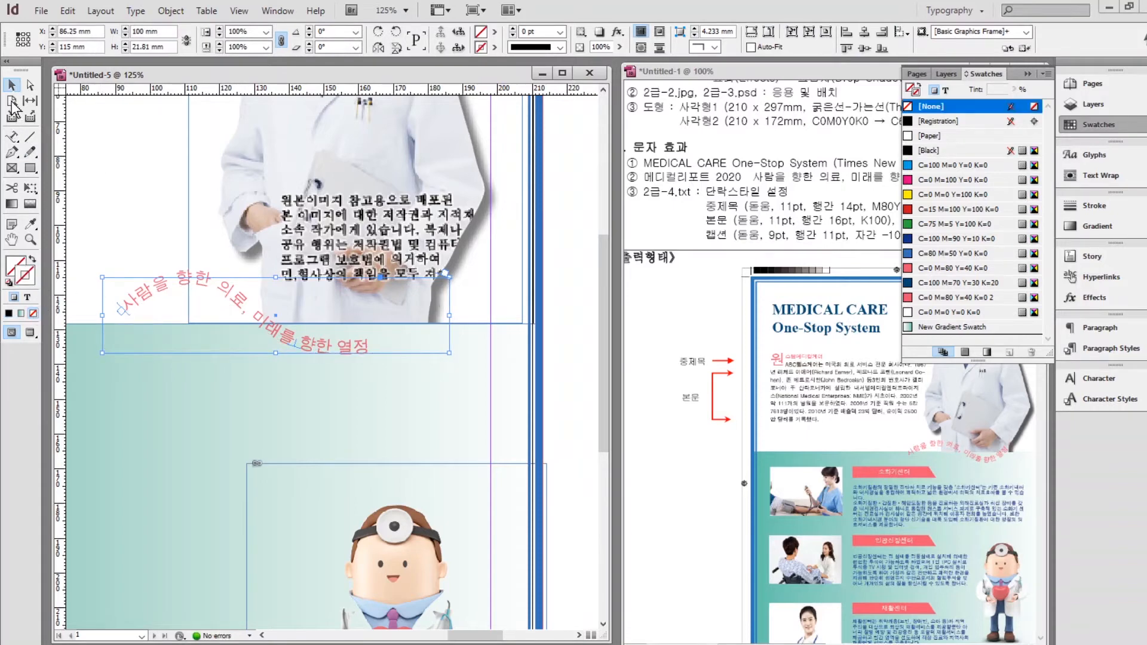
{"action": "left_click", "coordinate": [143, 247]}
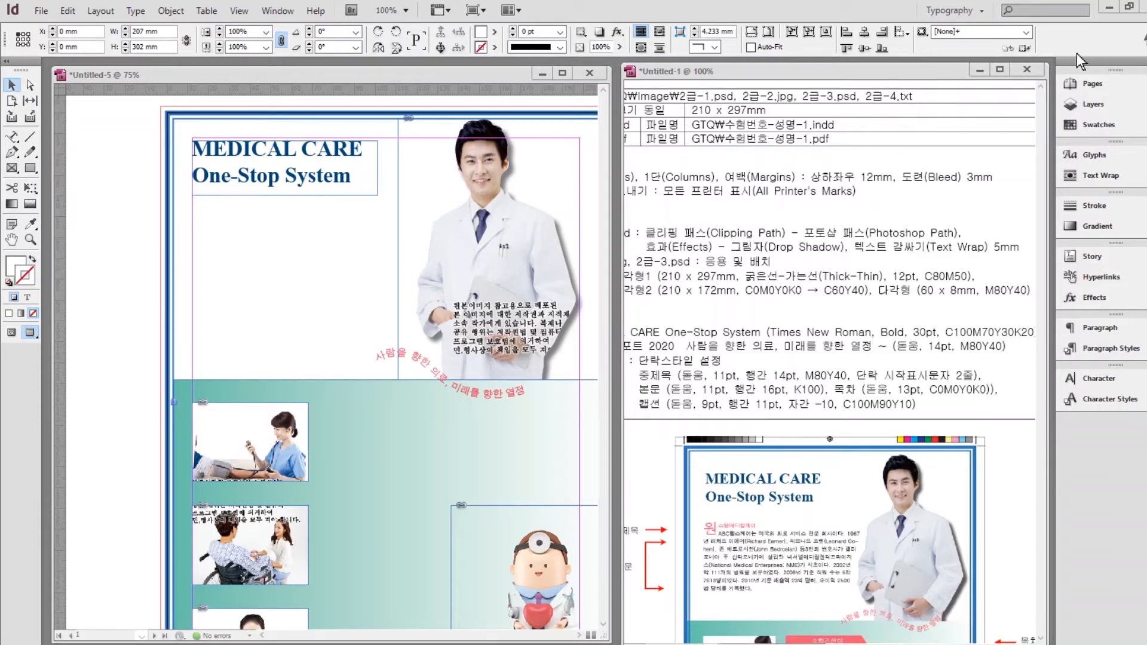
Select and copy the 원스탑메디컬케어 heading and paragraph from the source text file.
{"action": "key", "text": "alt+Tab"}
{"action": "left_click_drag", "start_coordinate": [413, 632], "coordinate": [258, 371]}
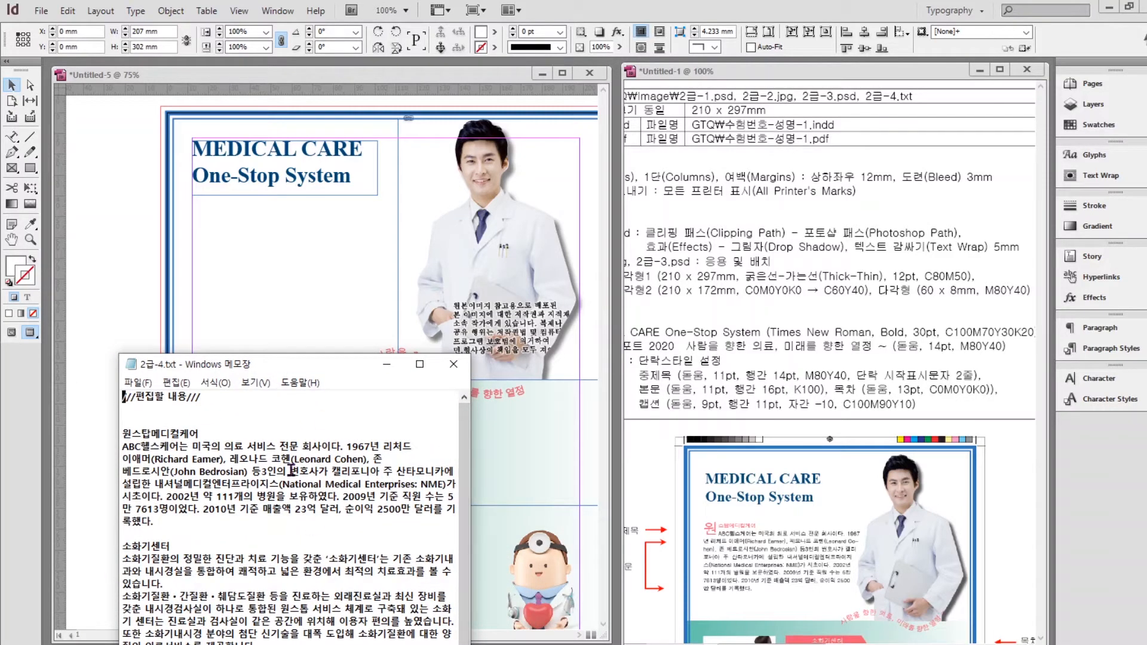
{"action": "left_click_drag", "start_coordinate": [176, 520], "coordinate": [106, 435]}
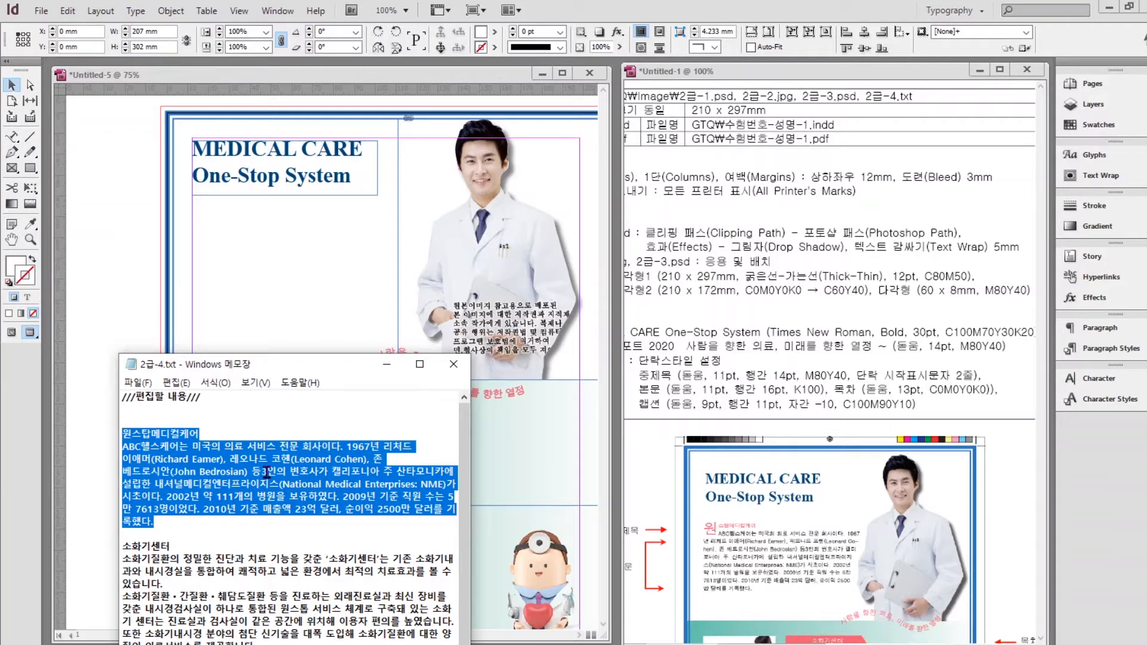
{"action": "left_click_drag", "start_coordinate": [337, 365], "coordinate": [485, 635]}
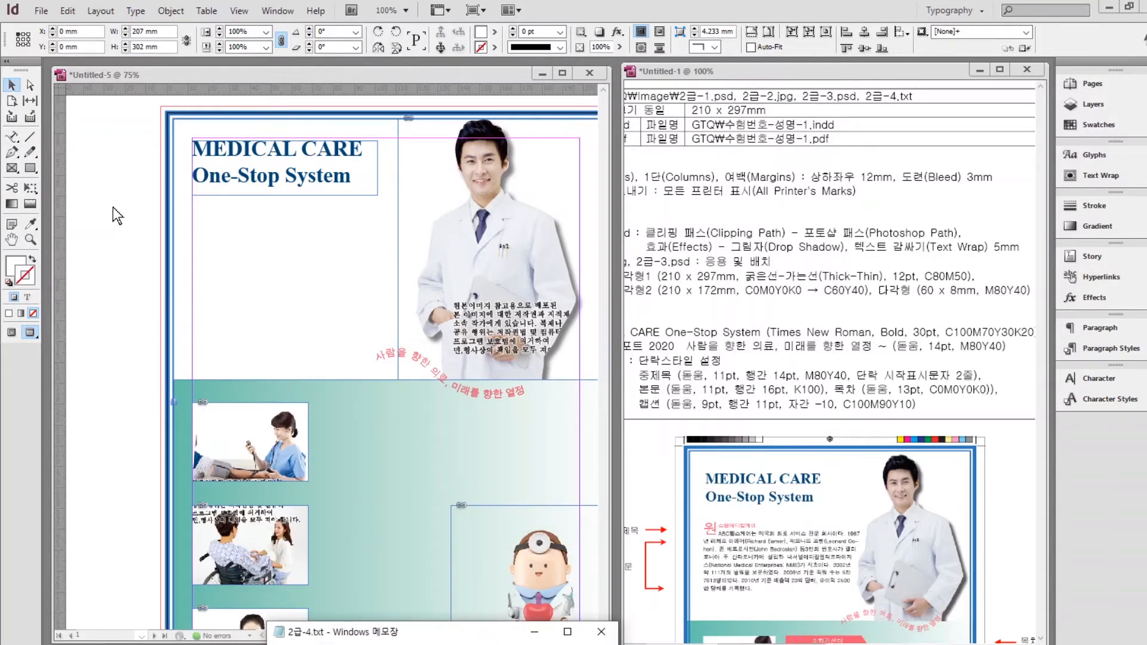
Paste the paragraph into a new text frame drawn under the MEDICAL CARE title.
{"action": "left_click", "coordinate": [184, 236]}
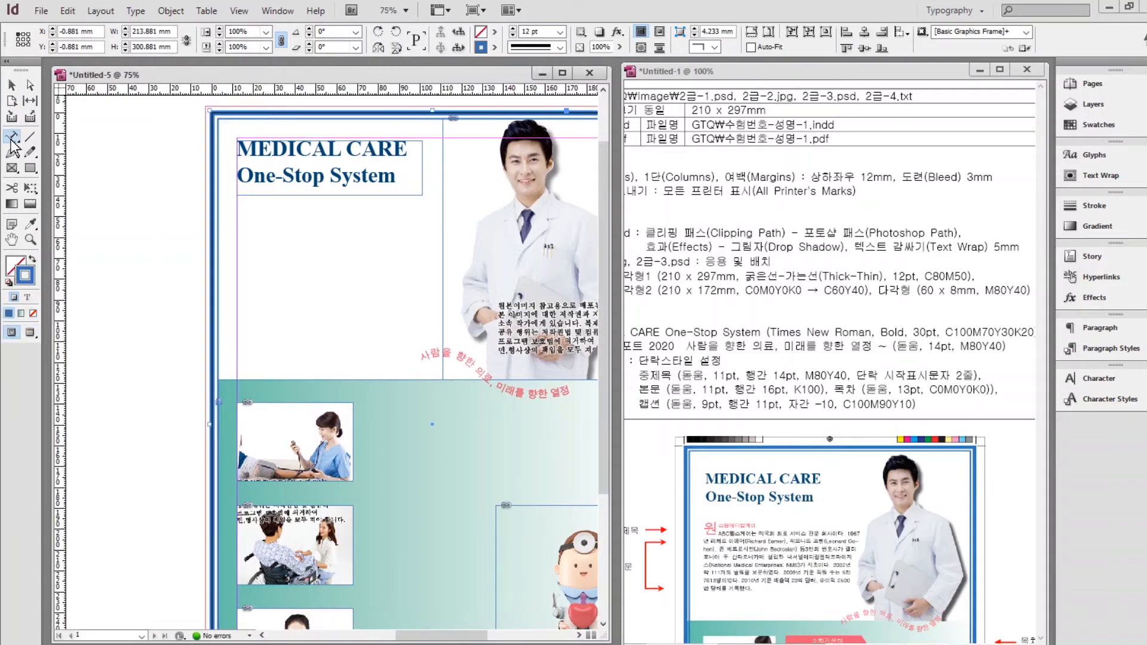
{"action": "left_click_drag", "start_coordinate": [12, 144], "coordinate": [43, 138]}
{"action": "left_click_drag", "start_coordinate": [237, 219], "coordinate": [481, 349]}
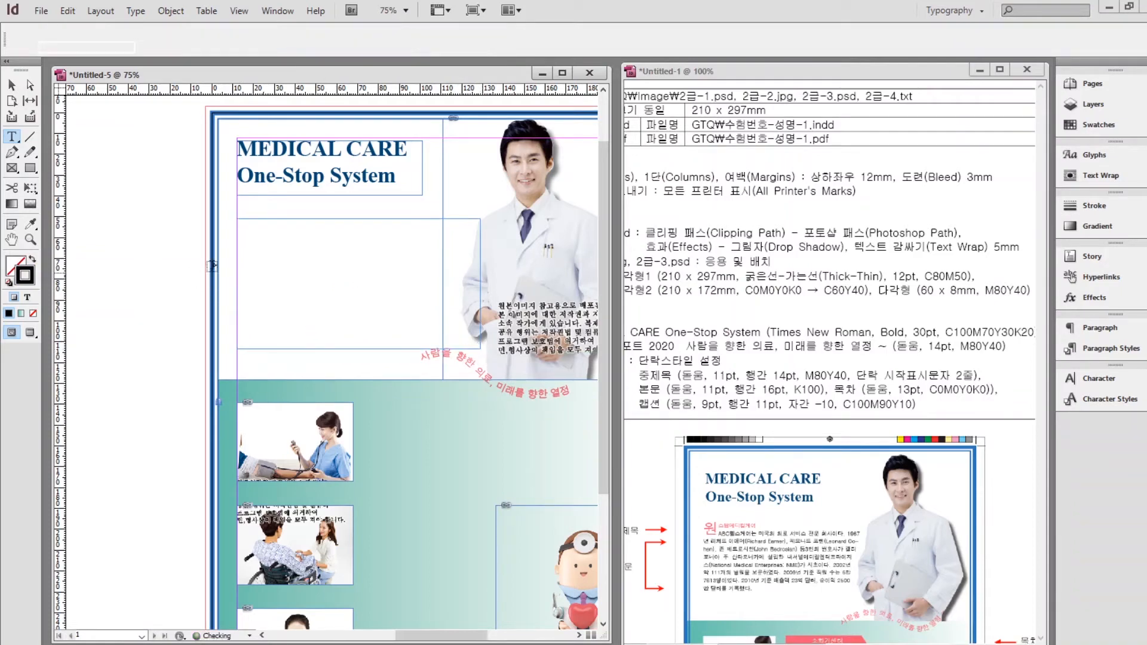
{"action": "key", "text": "ctrl+v"}
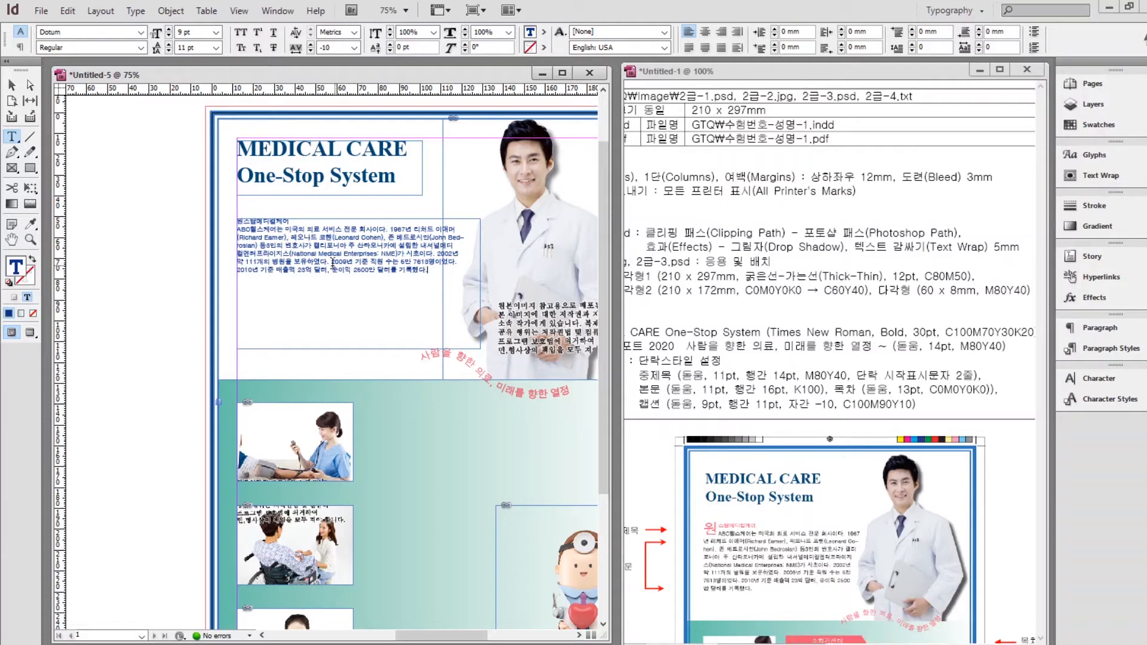
Apply 중제목 to the 원스탑메디컬케어 heading line and 본문 to its body text, then deselect.
{"action": "left_click", "coordinate": [257, 221]}
{"action": "left_click", "coordinate": [1101, 348]}
{"action": "left_click", "coordinate": [934, 394]}
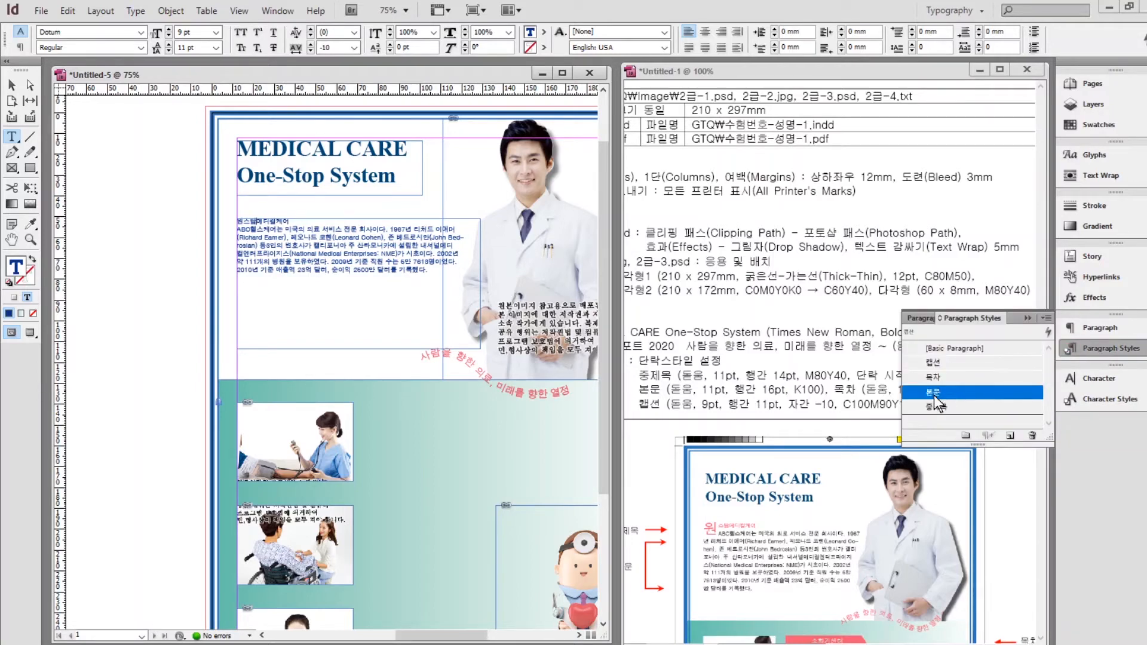
{"action": "left_click", "coordinate": [938, 407]}
{"action": "left_click_drag", "start_coordinate": [333, 238], "coordinate": [344, 272]}
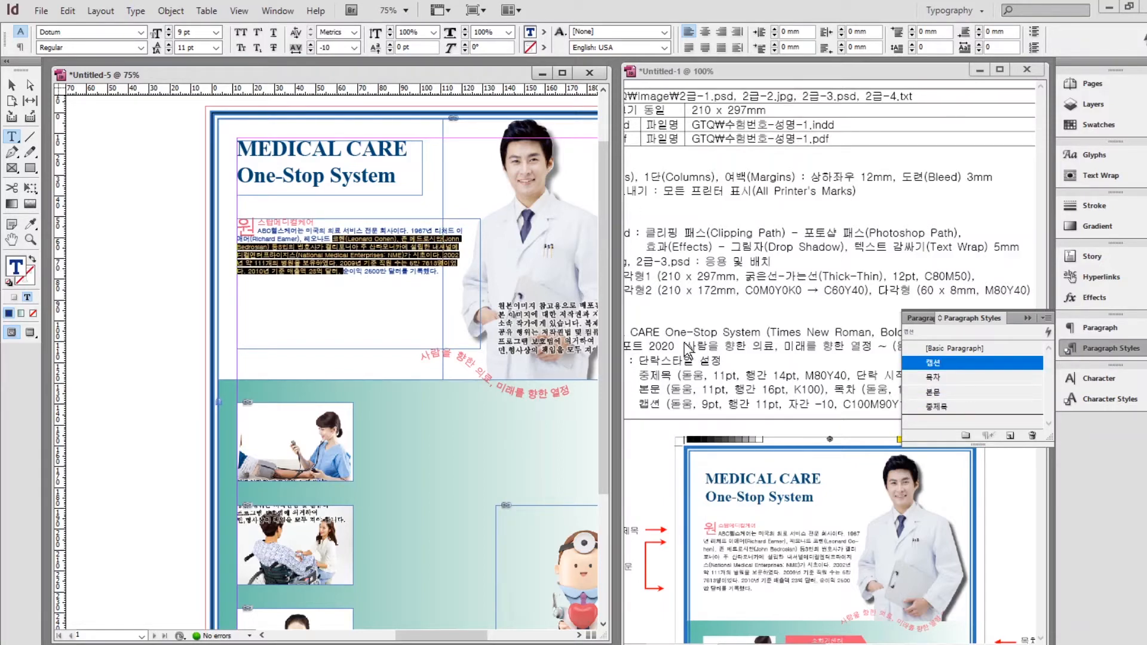
{"action": "left_click", "coordinate": [939, 392]}
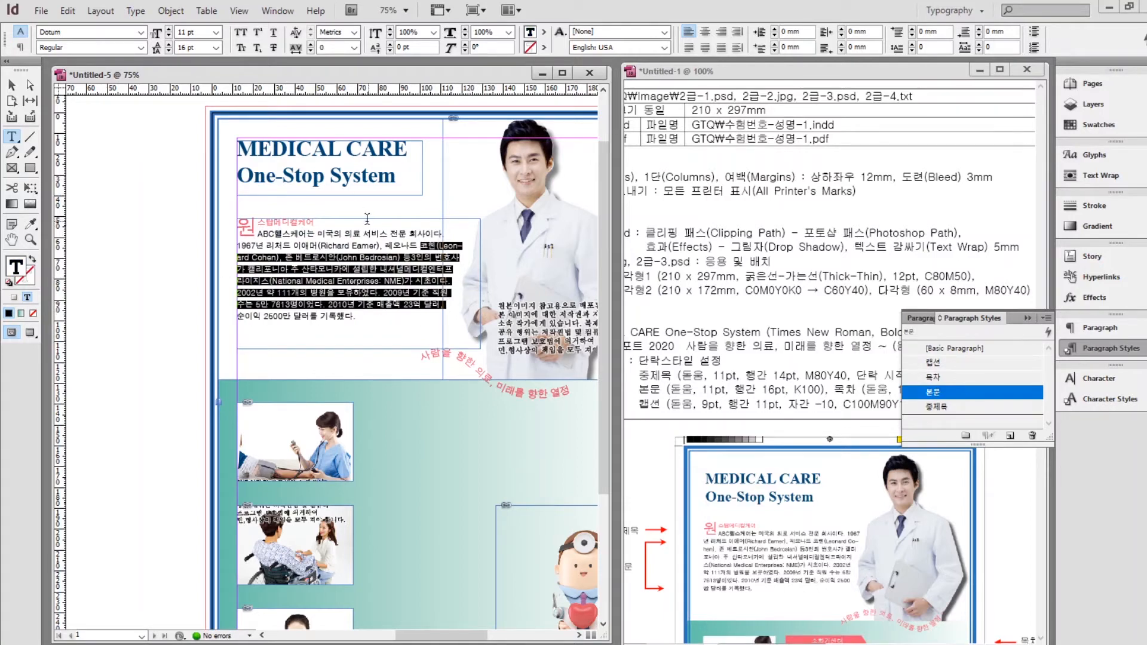
{"action": "left_click", "coordinate": [12, 85]}
{"action": "left_click", "coordinate": [195, 292]}
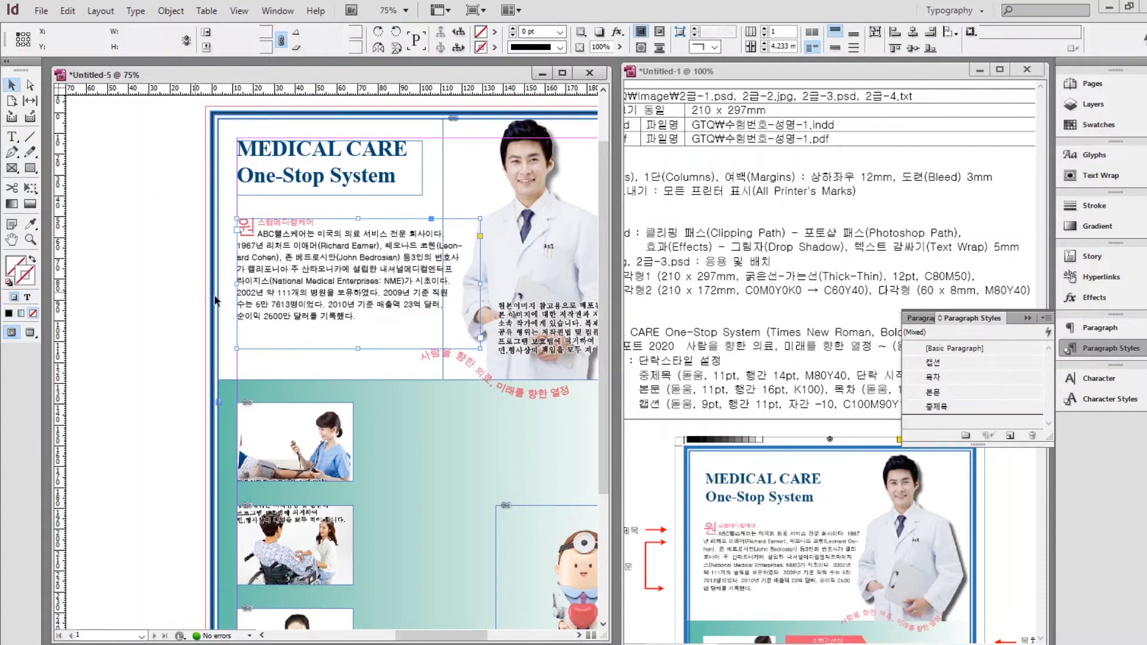
{"action": "scroll", "coordinate": [494, 463], "scroll_direction": "down", "scroll_amount": 3}
{"action": "left_click_drag", "start_coordinate": [379, 441], "coordinate": [181, 454]}
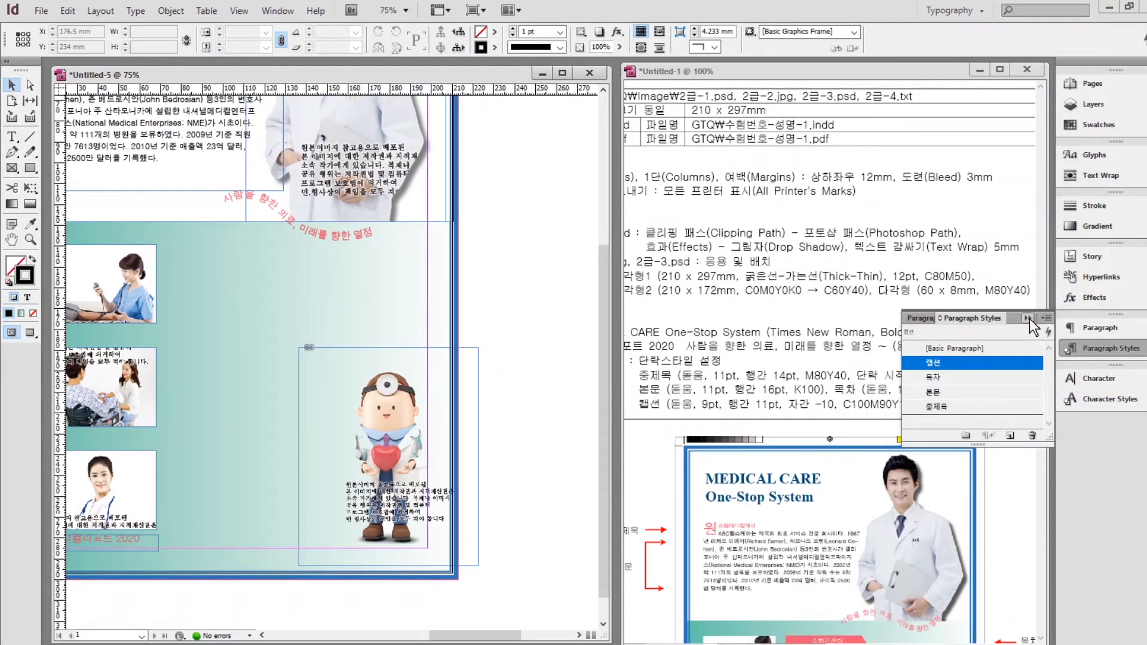
Draw a rectangle frame beside the first small photo and size it 60 × 8 mm.
{"action": "left_click", "coordinate": [1027, 317]}
{"action": "scroll", "coordinate": [840, 349], "scroll_direction": "down", "scroll_amount": 5}
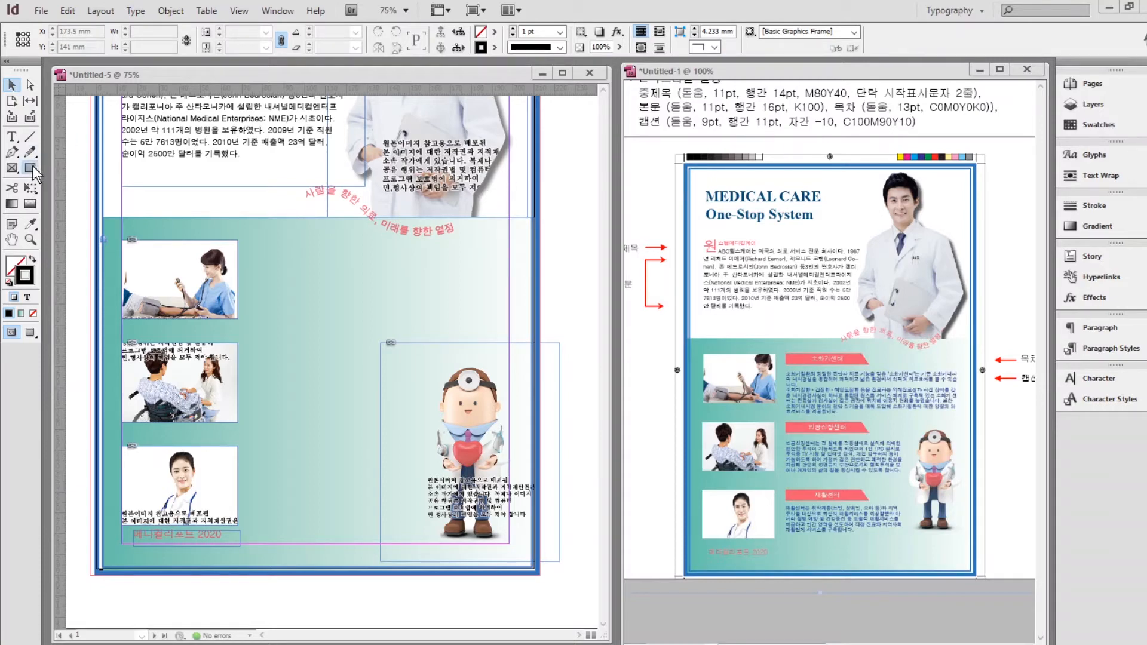
{"action": "left_click", "coordinate": [34, 168]}
{"action": "left_click_drag", "start_coordinate": [248, 241], "coordinate": [432, 270]}
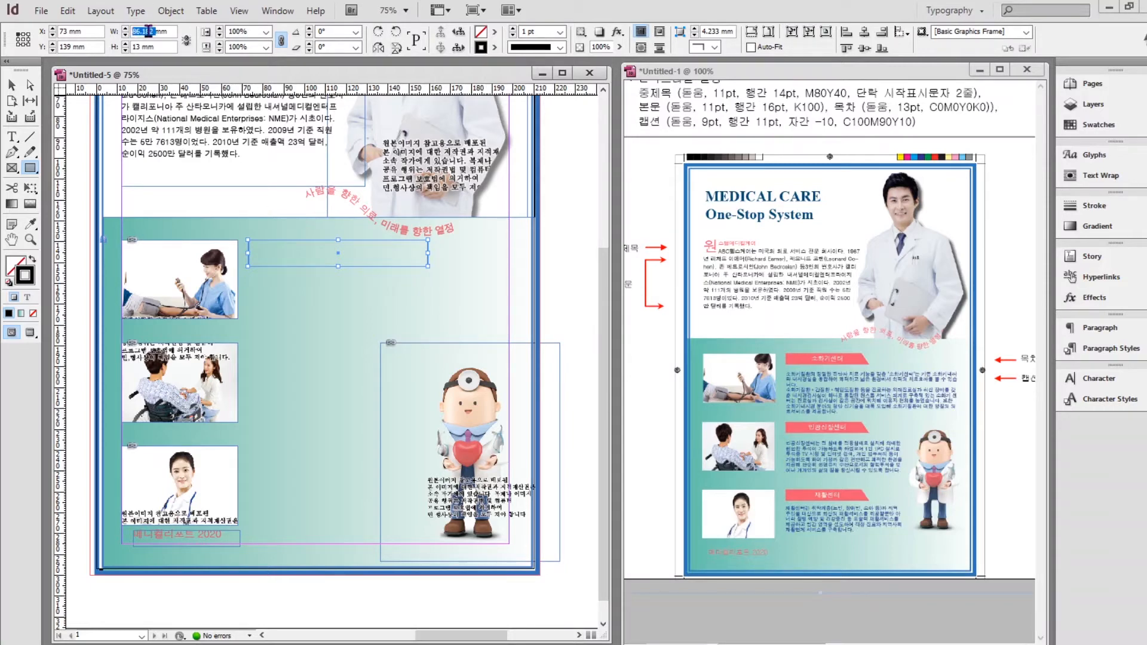
{"action": "type", "text": "60"}
{"action": "key", "text": "Tab"}
{"action": "type", "text": "8"}
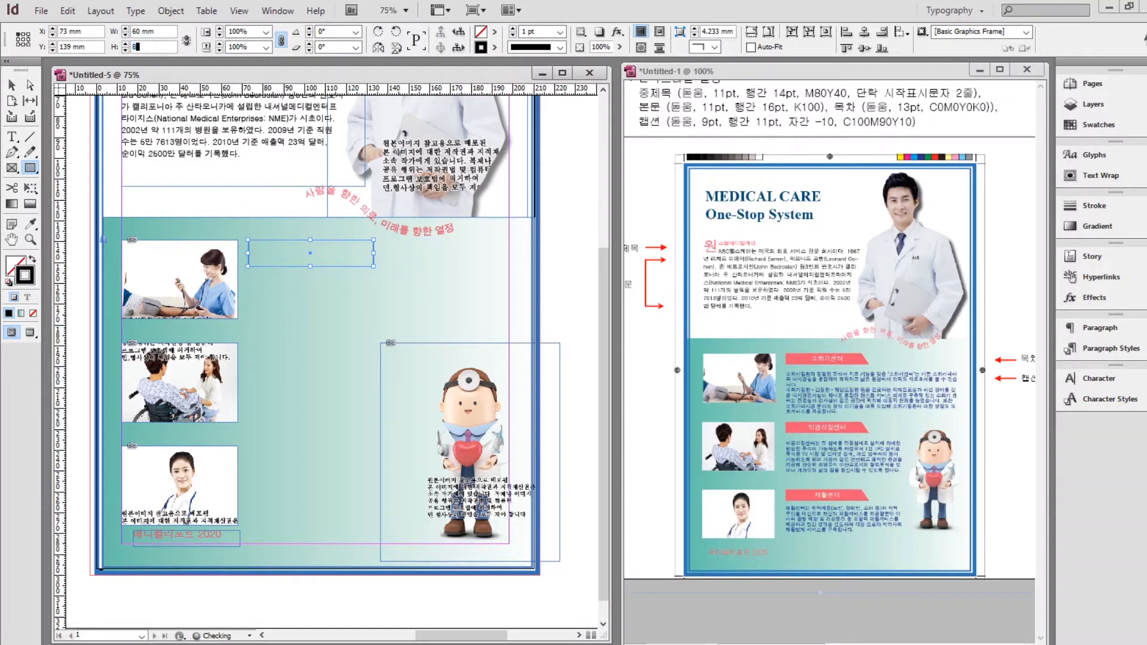
{"action": "key", "text": "Return"}
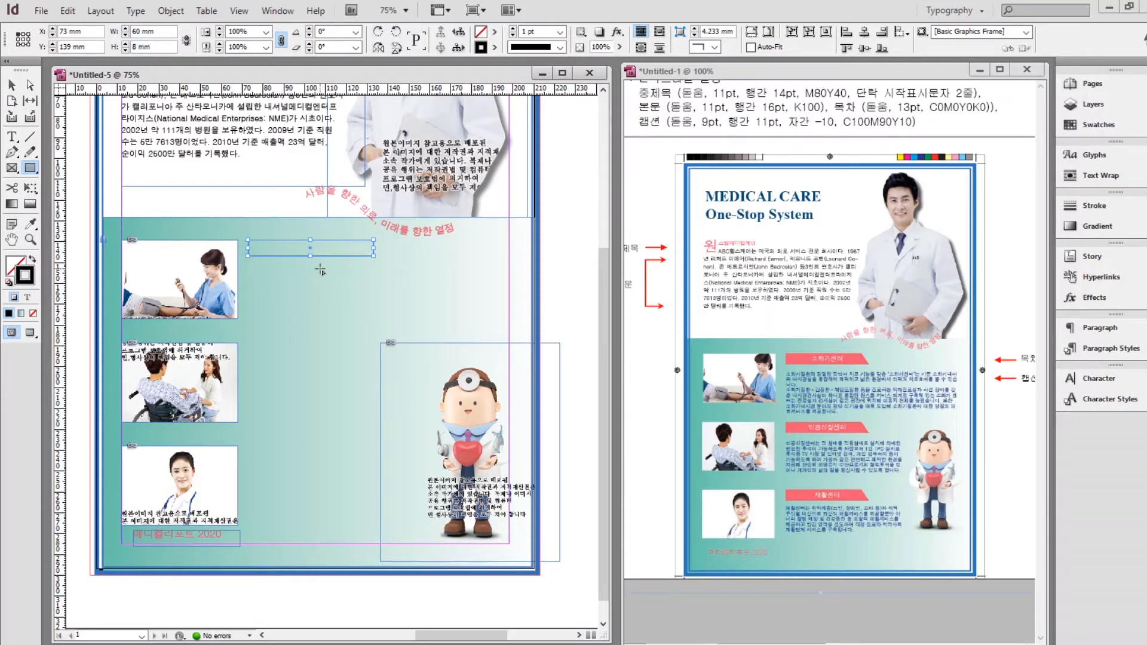
{"action": "left_click", "coordinate": [1094, 123]}
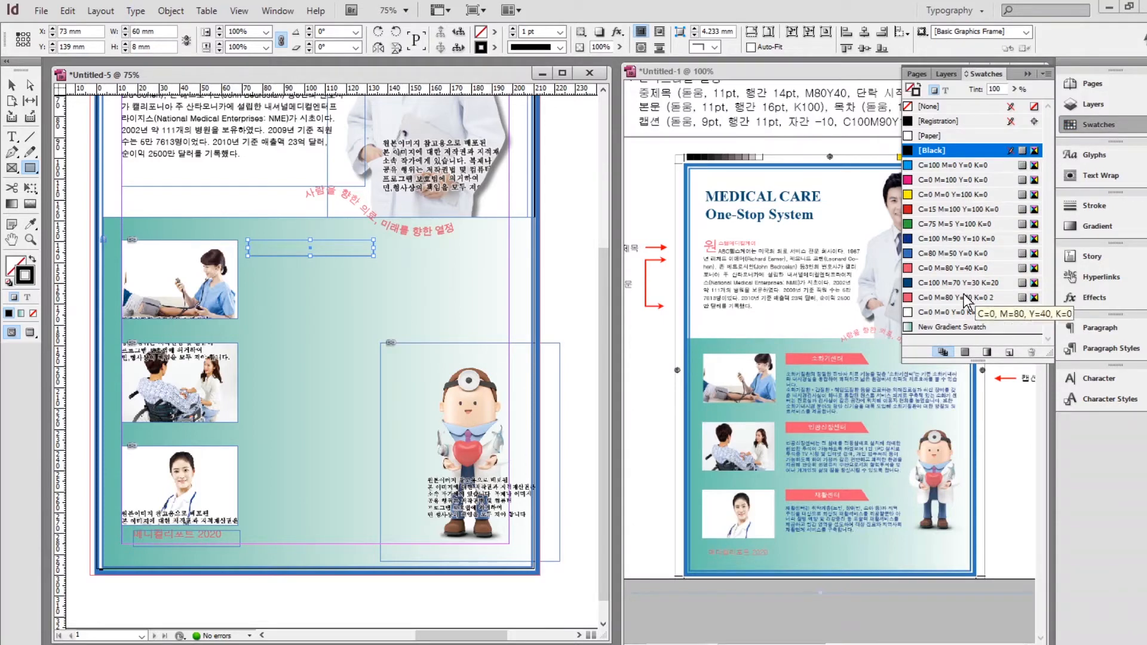
Fill the rectangle with pink C=0 M=80 Y=40 K=0 and remove its stroke.
{"action": "left_click", "coordinate": [951, 268]}
{"action": "left_click", "coordinate": [33, 259]}
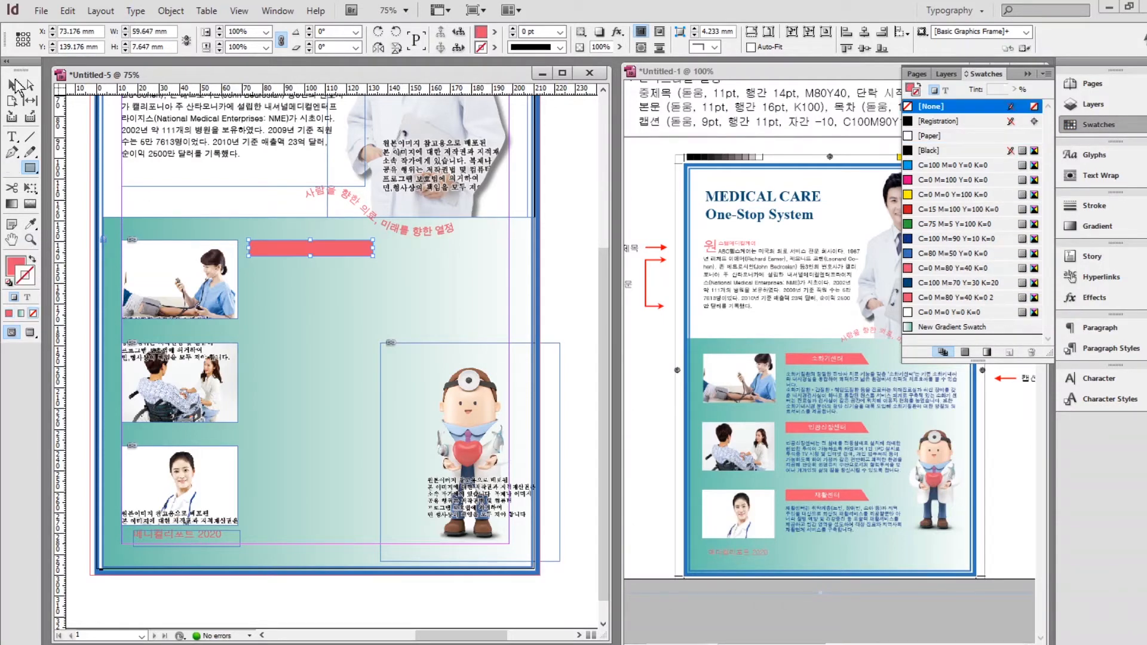
{"action": "scroll", "coordinate": [288, 248], "scroll_direction": "up", "scroll_amount": 4}
{"action": "key", "text": "alt"}
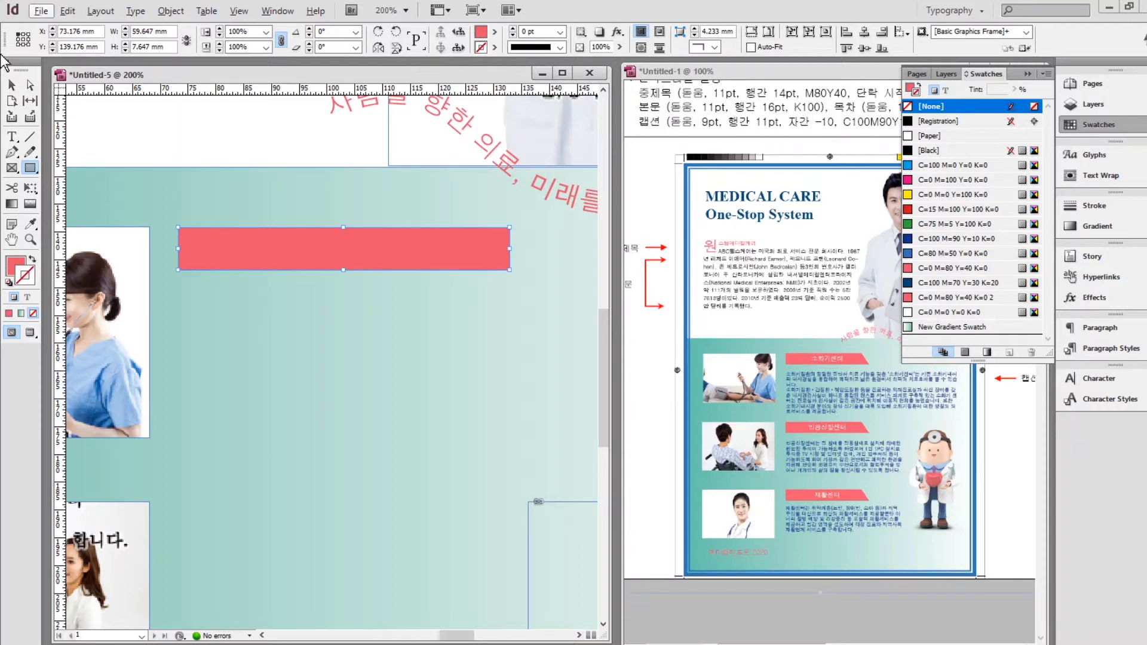
Drag the rectangle's top-right anchor left to slant its right end, then reset default colours.
{"action": "left_click", "coordinate": [30, 83]}
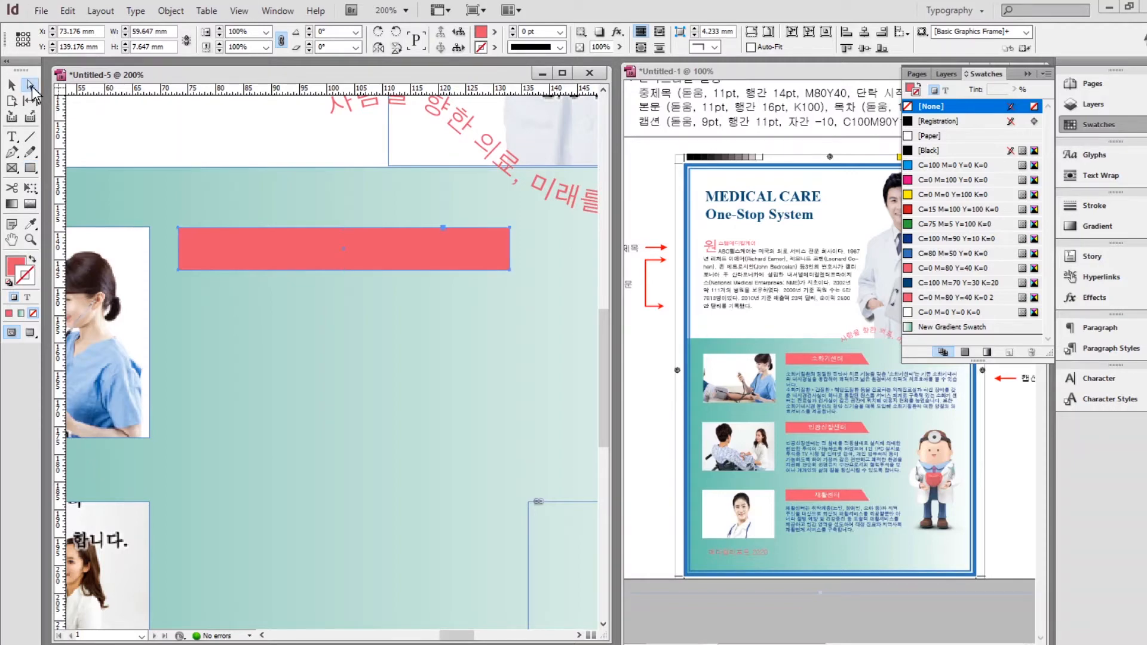
{"action": "left_click", "coordinate": [510, 228]}
{"action": "left_click_drag", "start_coordinate": [511, 230], "coordinate": [472, 232]}
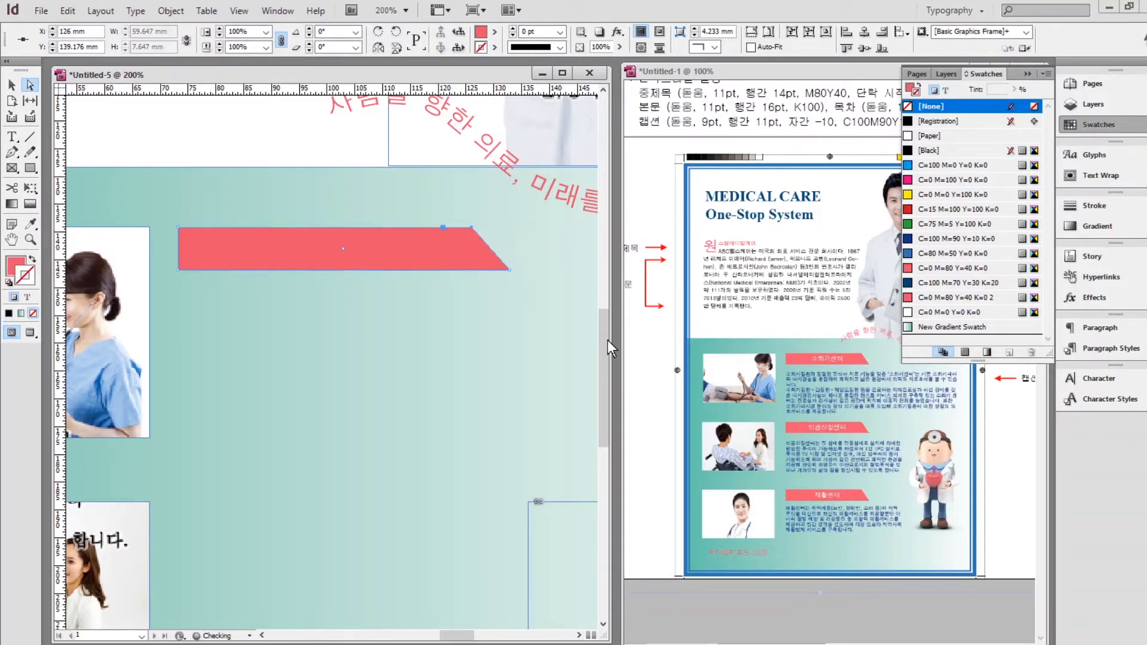
{"action": "left_click", "coordinate": [11, 85]}
{"action": "left_click", "coordinate": [225, 346]}
{"action": "key", "text": "d"}
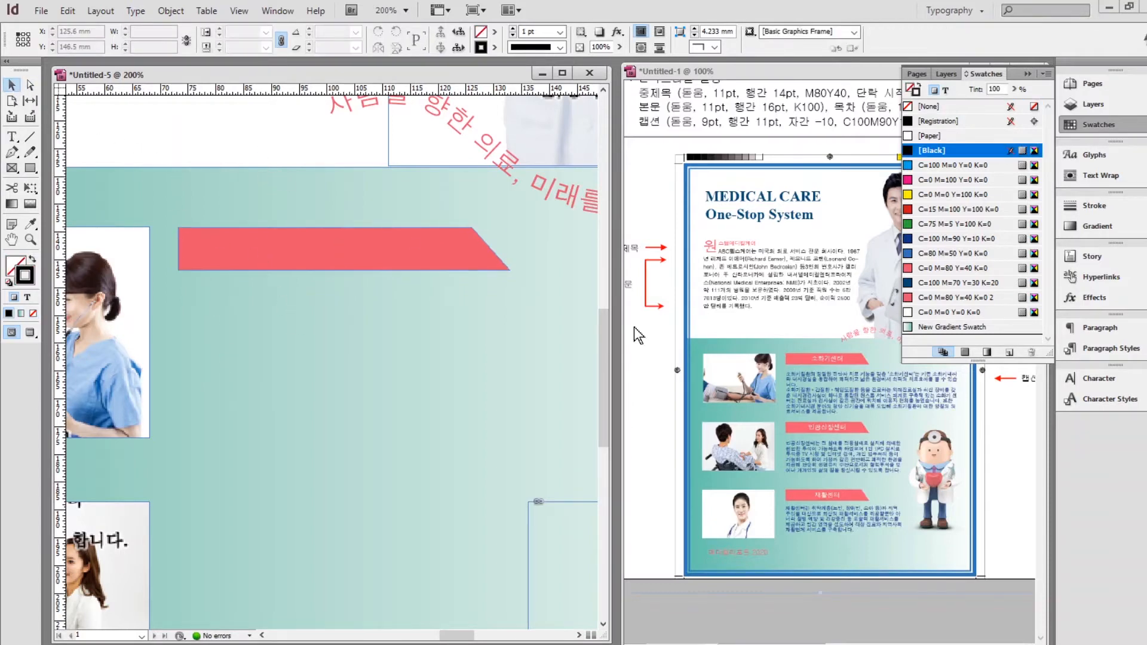
Type '소화기센터' in a new text frame and apply the 목차 paragraph style.
{"action": "left_click", "coordinate": [12, 136]}
{"action": "left_click_drag", "start_coordinate": [244, 314], "coordinate": [471, 356]}
{"action": "type", "text": "소화기센터"}
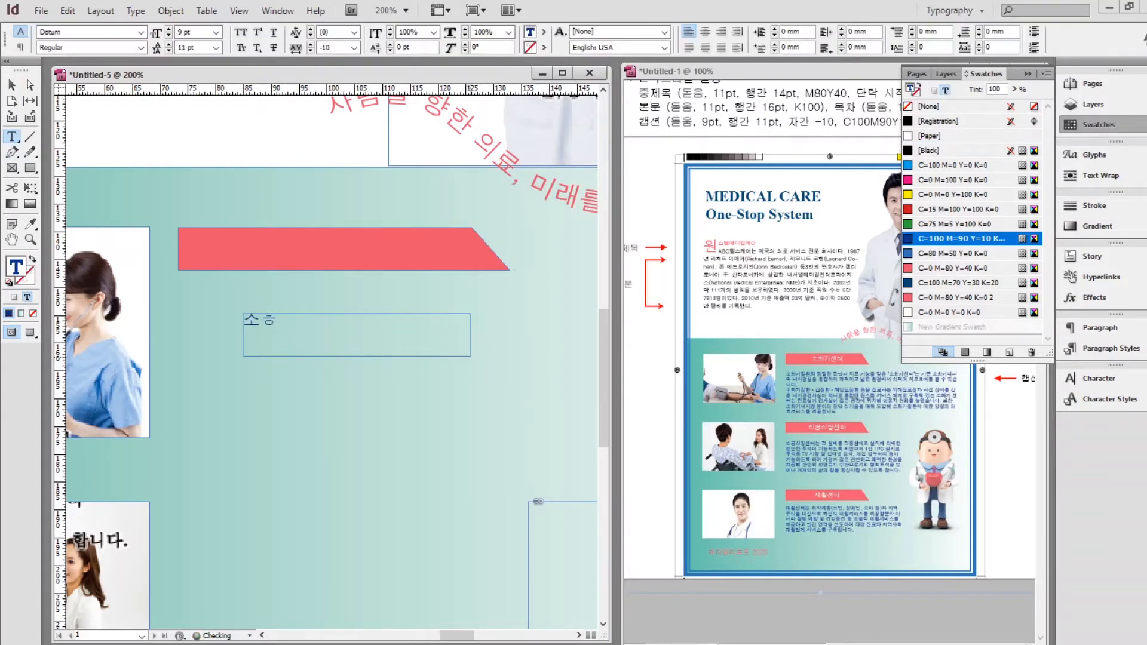
{"action": "left_click_drag", "start_coordinate": [314, 333], "coordinate": [205, 320]}
{"action": "left_click", "coordinate": [1110, 349]}
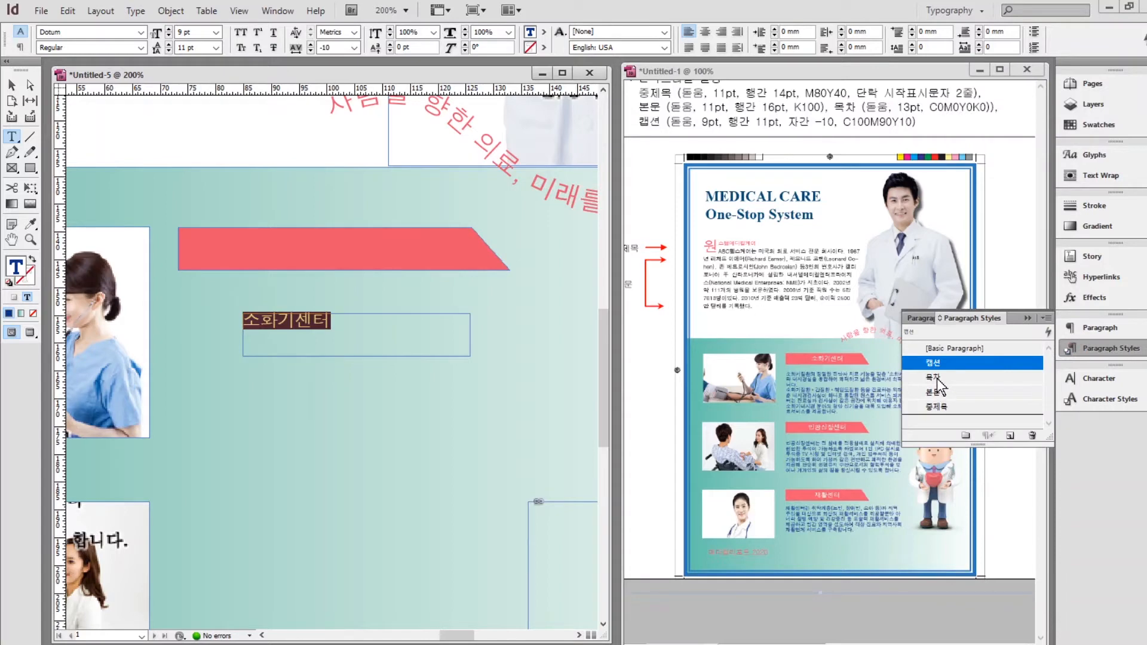
{"action": "left_click", "coordinate": [938, 378]}
Move and nudge the 소화기센터 label into place on the pink banner.
{"action": "left_click", "coordinate": [12, 86]}
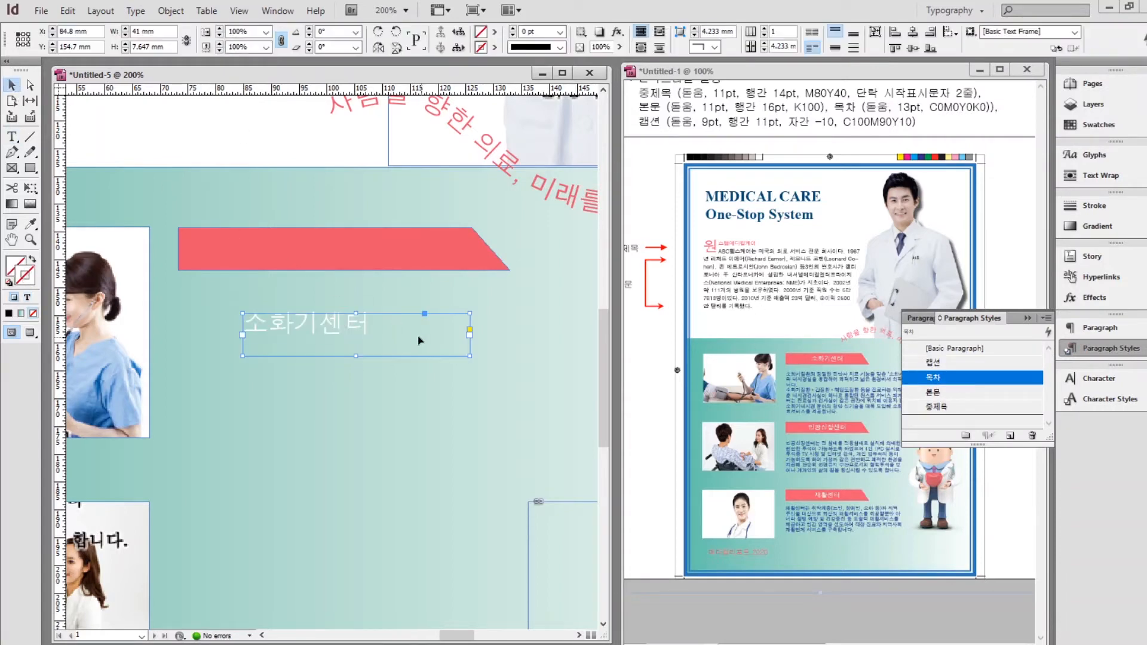
{"action": "left_click_drag", "start_coordinate": [342, 323], "coordinate": [346, 246]}
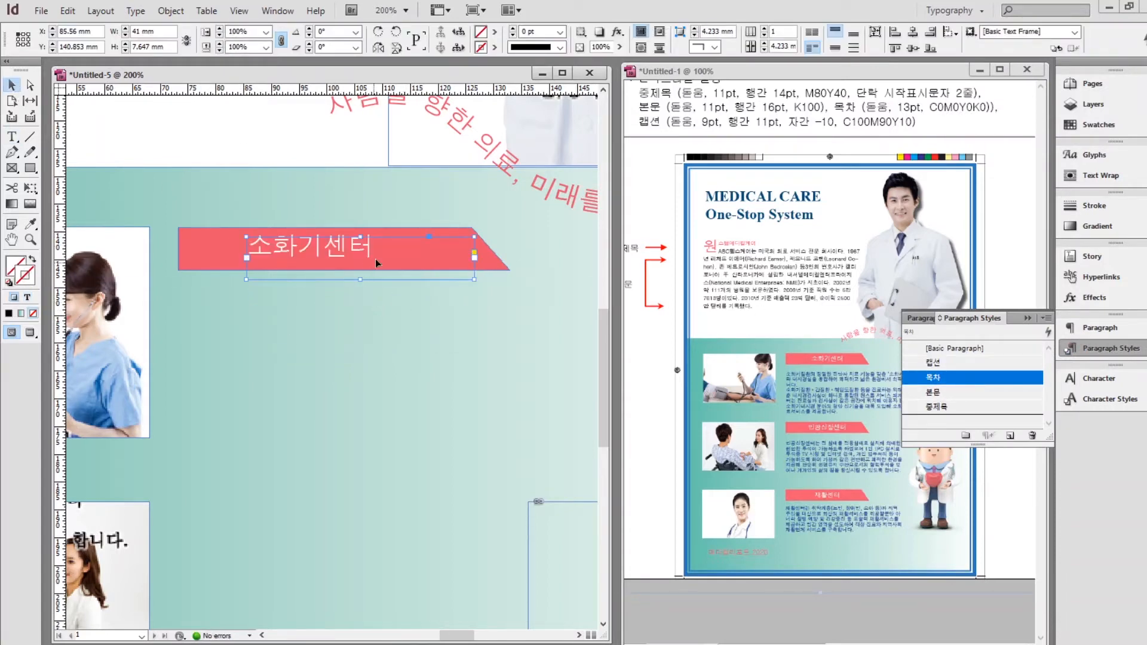
{"action": "key", "text": "Down"}
{"action": "key", "text": "Right"}
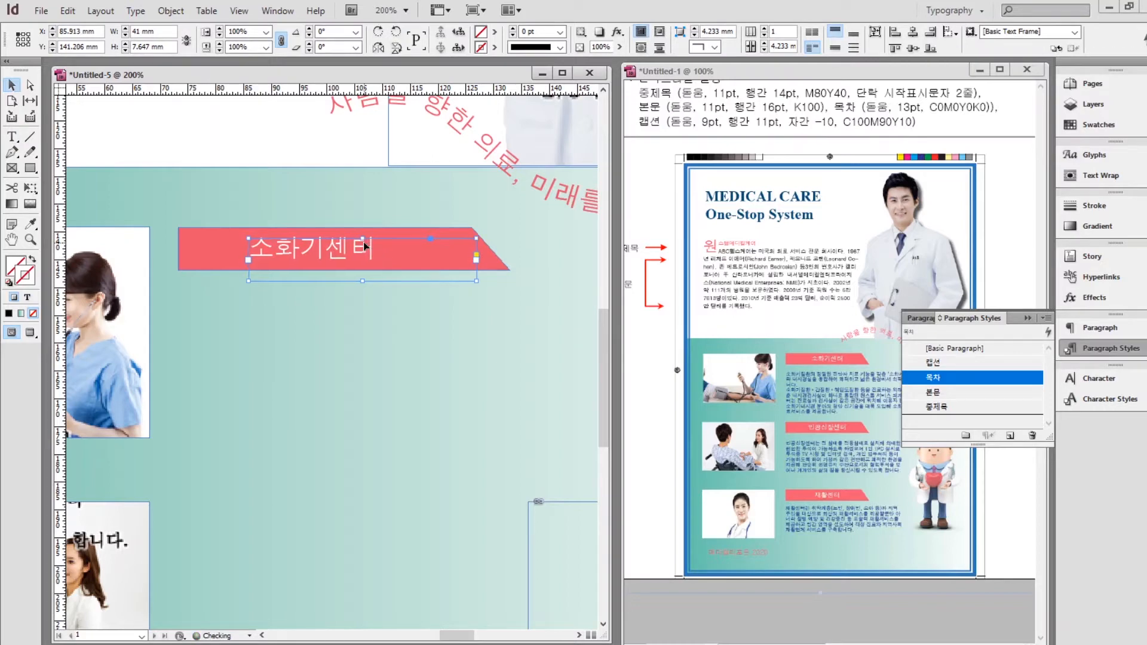
{"action": "key", "text": "Right"}
{"action": "key", "text": "Right"}
{"action": "key", "text": "Right"}
{"action": "key", "text": "Right"}
{"action": "left_click", "coordinate": [302, 342]}
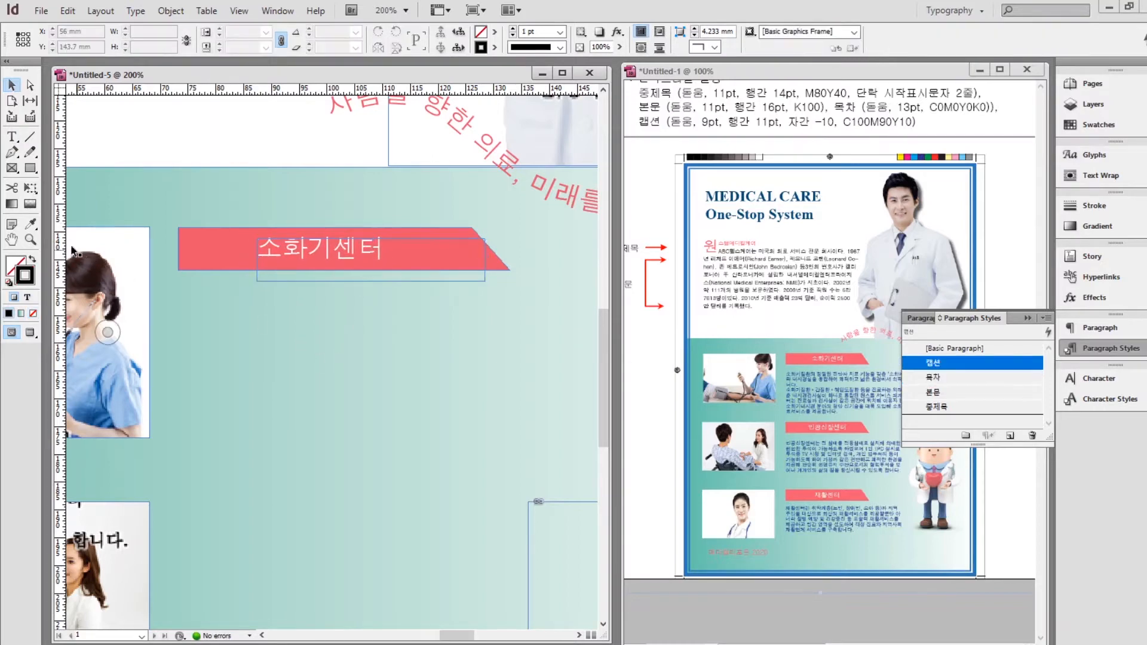
Draw an empty text frame beneath the banner and view the page at actual size.
{"action": "scroll", "coordinate": [421, 326], "scroll_direction": "down", "scroll_amount": 1}
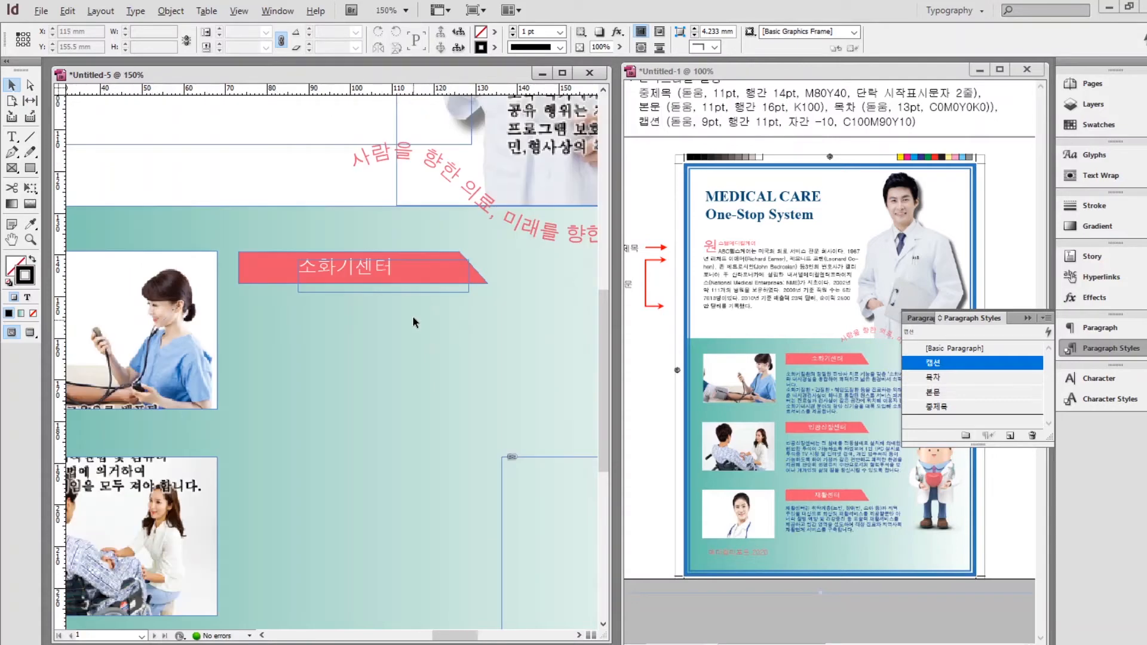
{"action": "left_click_drag", "start_coordinate": [454, 319], "coordinate": [329, 325]}
{"action": "key", "text": "t"}
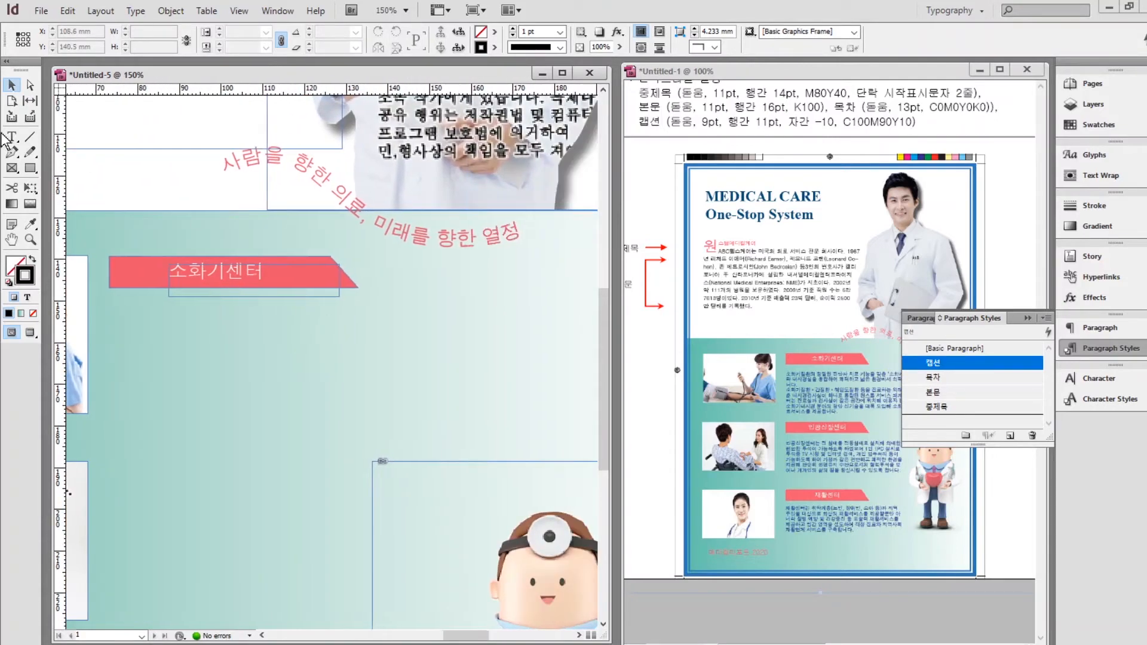
{"action": "left_click_drag", "start_coordinate": [108, 299], "coordinate": [465, 444]}
{"action": "key", "text": "ctrl+1"}
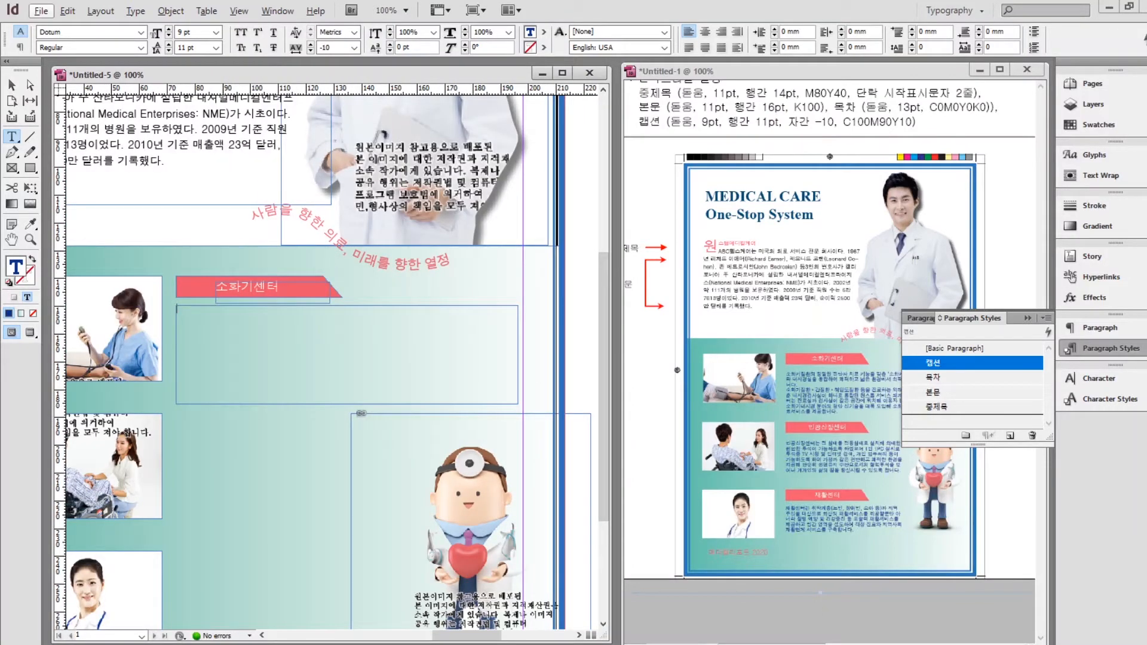
Paste the two 소화기센터 paragraphs from the text file into the empty frame.
{"action": "key", "text": "alt+Tab"}
{"action": "left_click", "coordinate": [720, 478]}
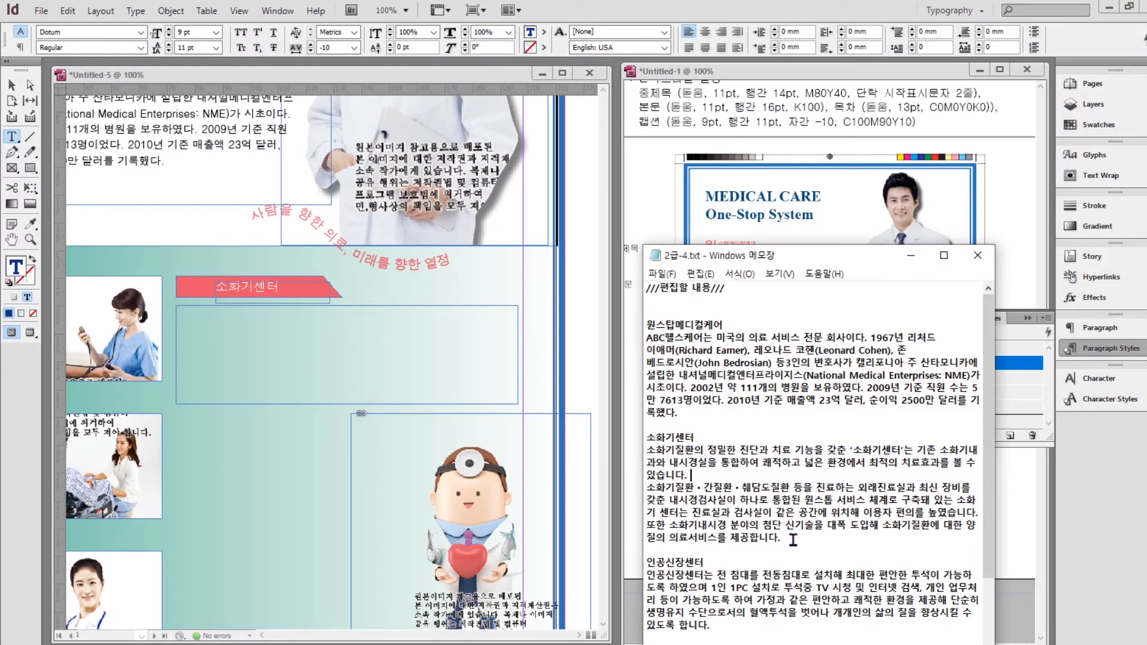
{"action": "left_click_drag", "start_coordinate": [781, 538], "coordinate": [645, 452]}
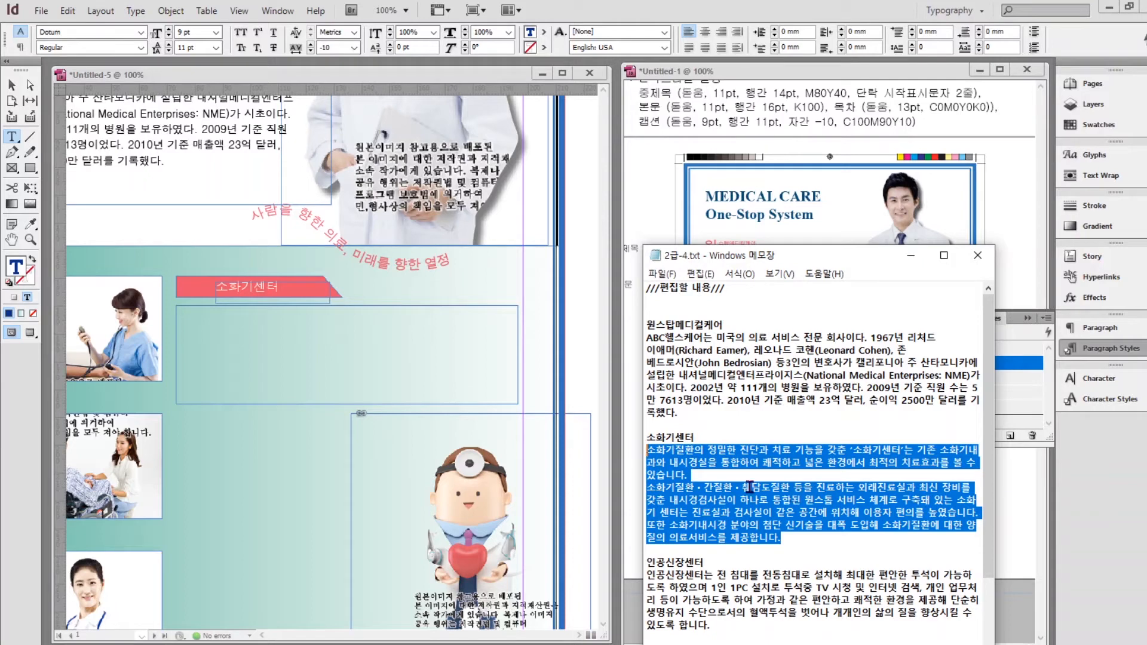
{"action": "left_click", "coordinate": [219, 332]}
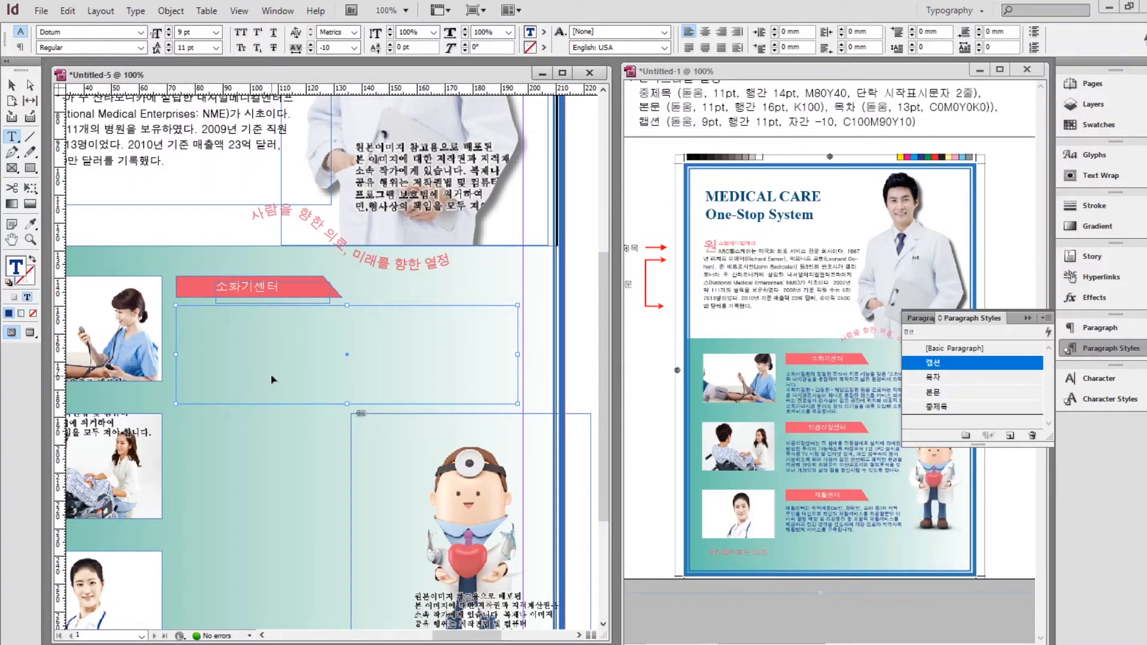
{"action": "key", "text": "ctrl+v"}
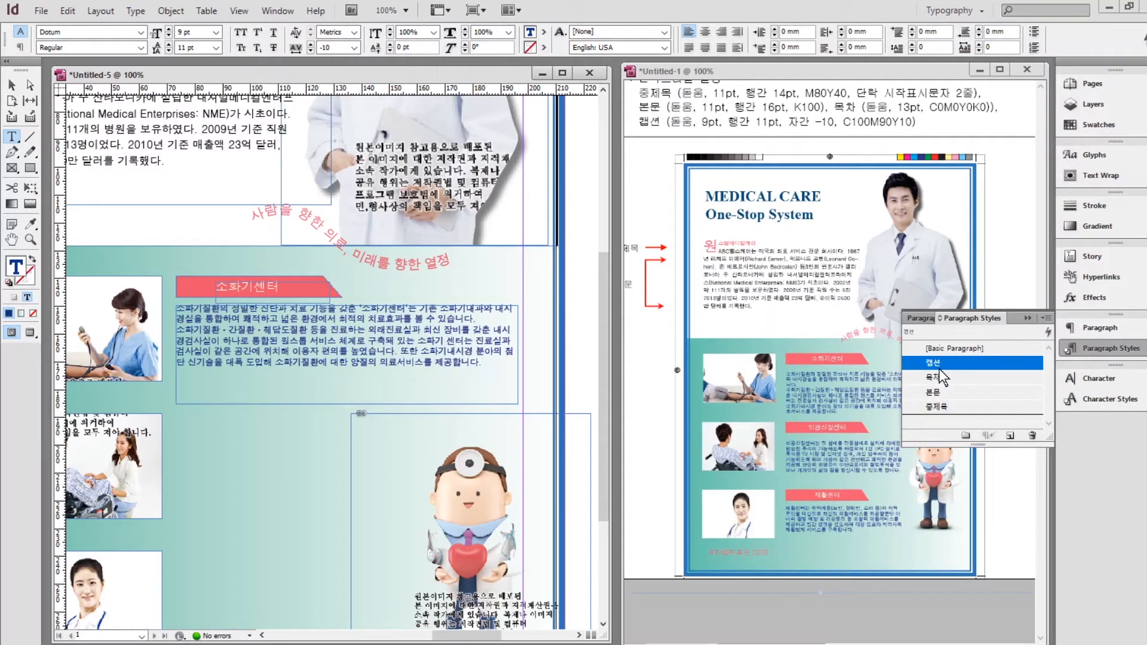
Move the body frame's top edge below the banner and duplicate the block down the page.
{"action": "left_click", "coordinate": [12, 84]}
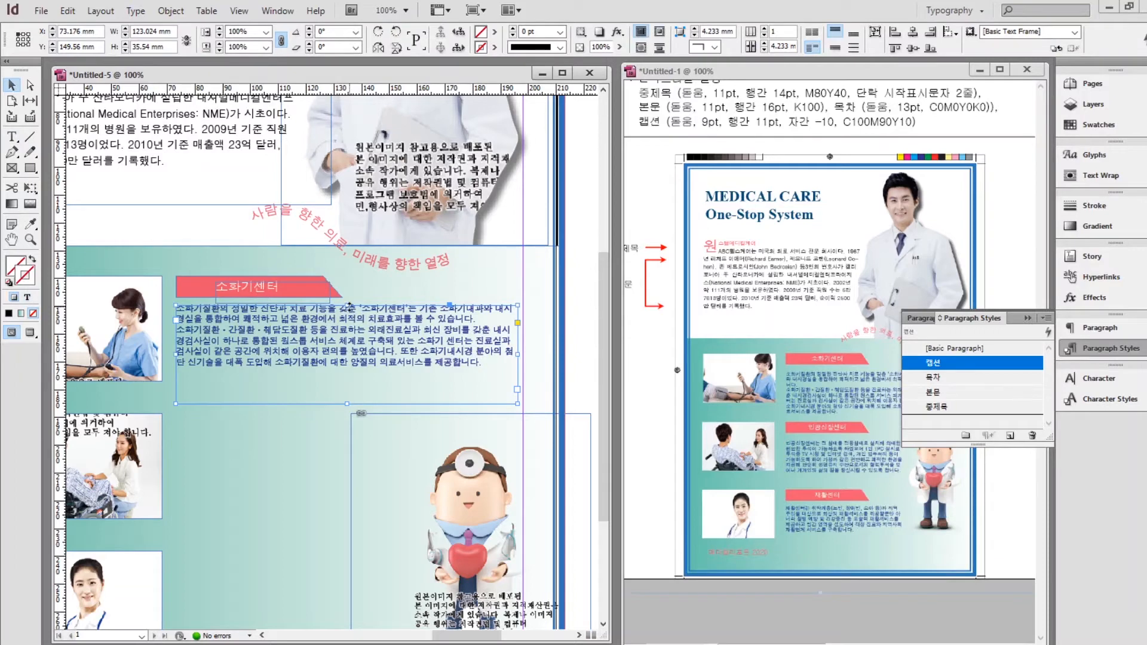
{"action": "mouse_move", "coordinate": [349, 305]}
{"action": "left_mouse_down"}
{"action": "mouse_move", "coordinate": [348, 328]}
{"action": "mouse_move", "coordinate": [347, 314]}
{"action": "left_mouse_up"}
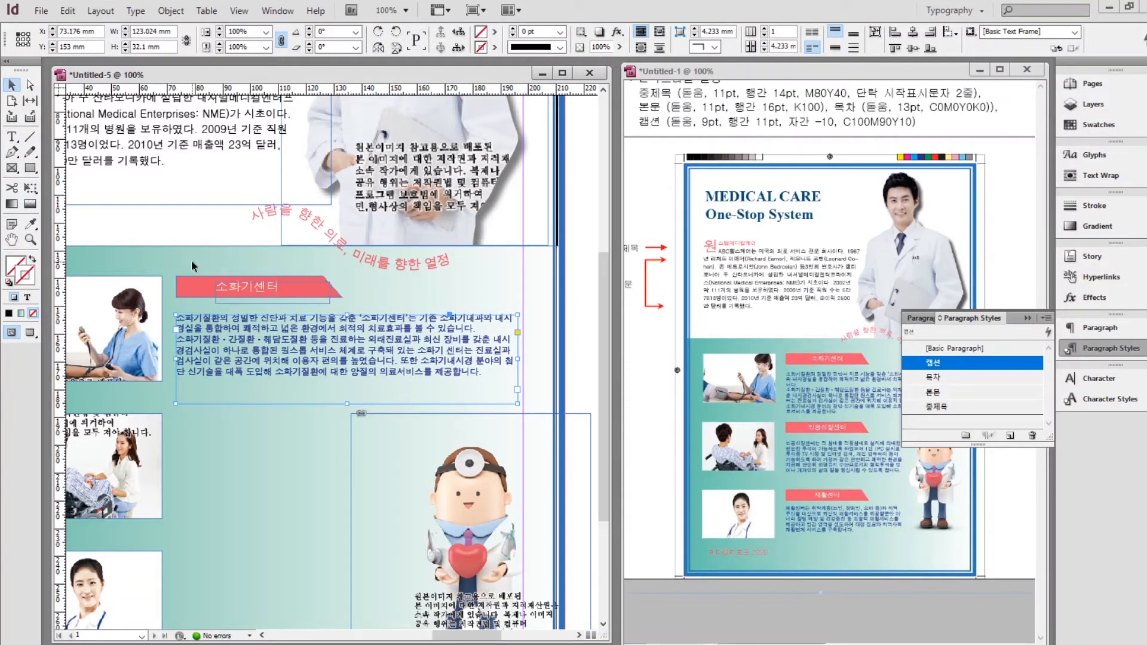
{"action": "left_click", "coordinate": [203, 257]}
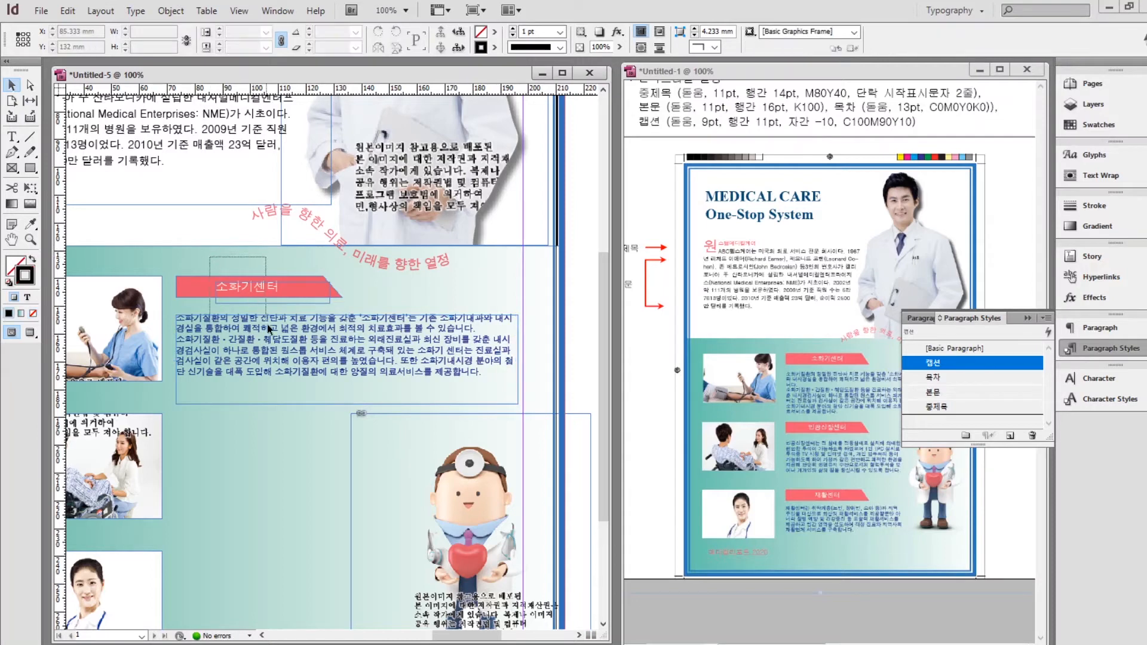
{"action": "left_click_drag", "start_coordinate": [267, 325], "coordinate": [270, 341]}
{"action": "left_click_drag", "start_coordinate": [246, 449], "coordinate": [272, 572]}
{"action": "scroll", "coordinate": [589, 528], "scroll_direction": "down", "scroll_amount": 1}
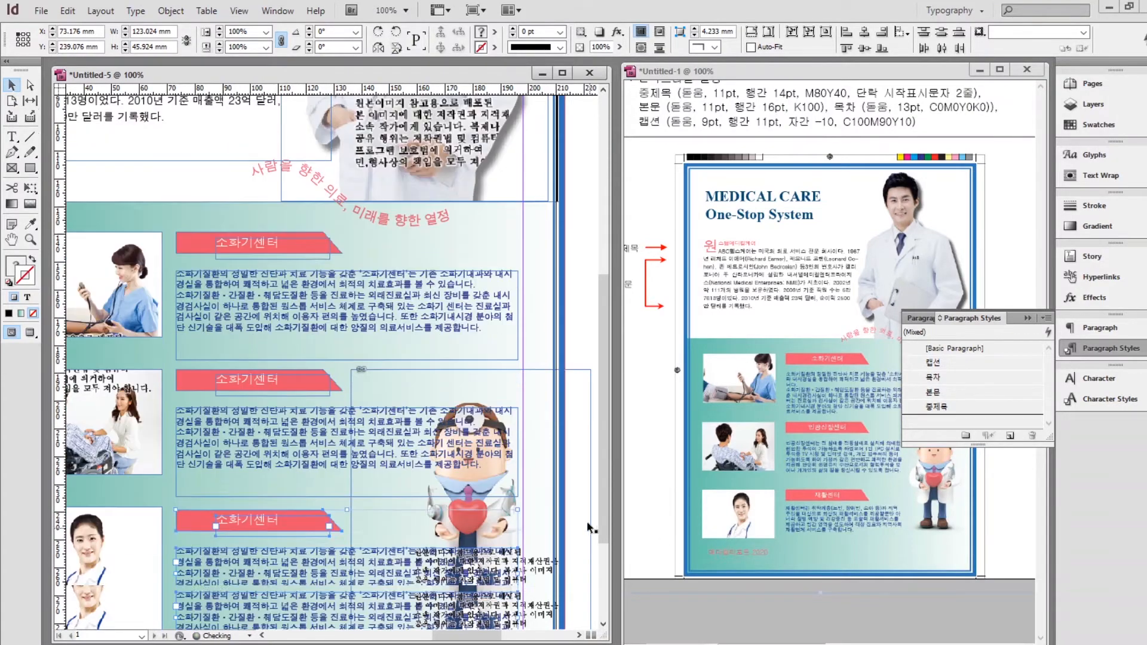
Rename the copied block headings to 인공신장센터 and 재활센터.
{"action": "scroll", "coordinate": [588, 528], "scroll_direction": "down", "scroll_amount": 3}
{"action": "double_click", "coordinate": [233, 250]}
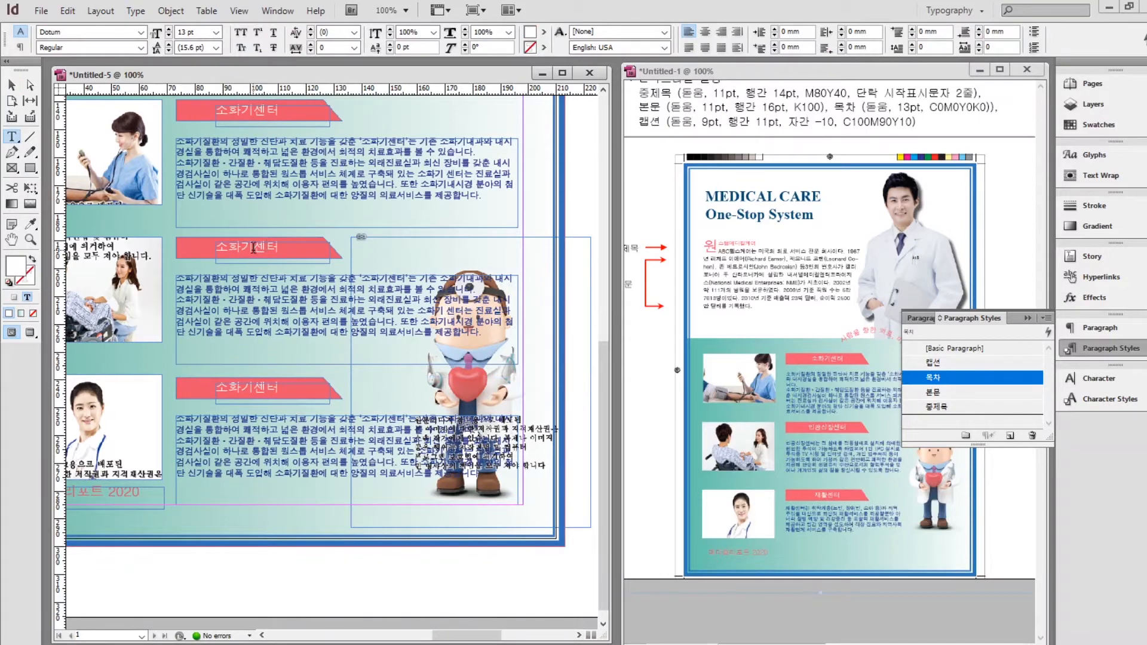
{"action": "left_click_drag", "start_coordinate": [253, 247], "coordinate": [208, 255]}
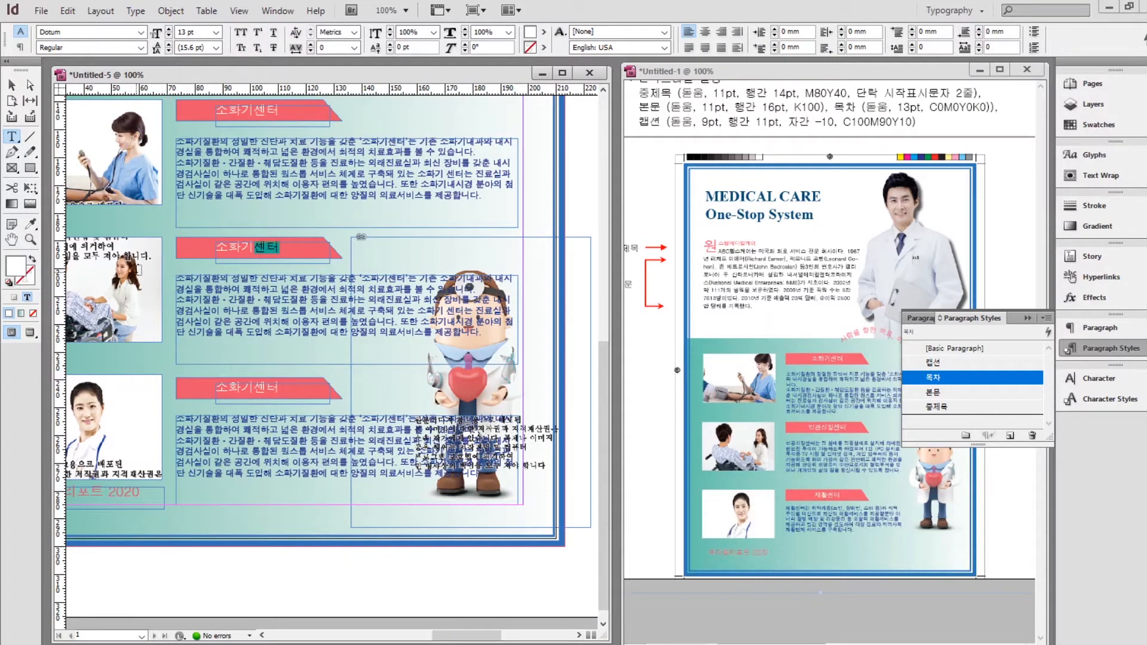
{"action": "left_click_drag", "start_coordinate": [279, 255], "coordinate": [222, 254]}
{"action": "type", "text": "인공신장센터"}
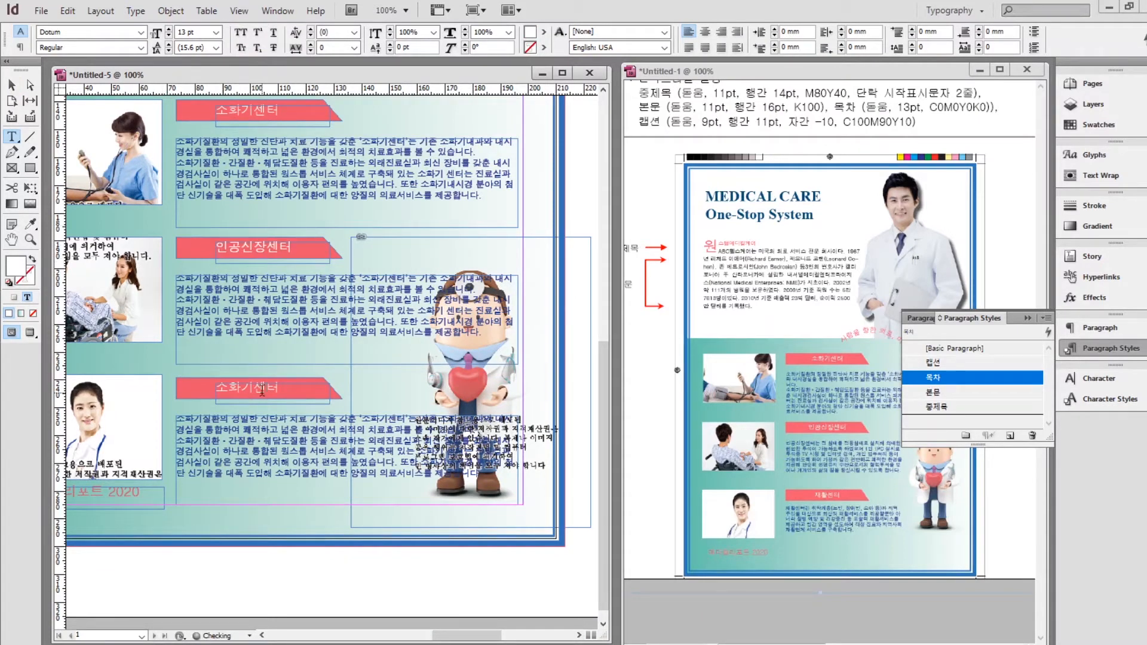
{"action": "left_click_drag", "start_coordinate": [255, 391], "coordinate": [212, 394]}
{"action": "type", "text": "쟇활"}
Replace the second block's body text with the 인공신장센터 paragraph from the text file.
{"action": "key", "text": "alt+Tab"}
{"action": "left_click_drag", "start_coordinate": [726, 526], "coordinate": [645, 473]}
{"action": "key", "text": "ctrl+c"}
{"action": "left_click_drag", "start_coordinate": [478, 333], "coordinate": [137, 264]}
{"action": "key", "text": "ctrl+v"}
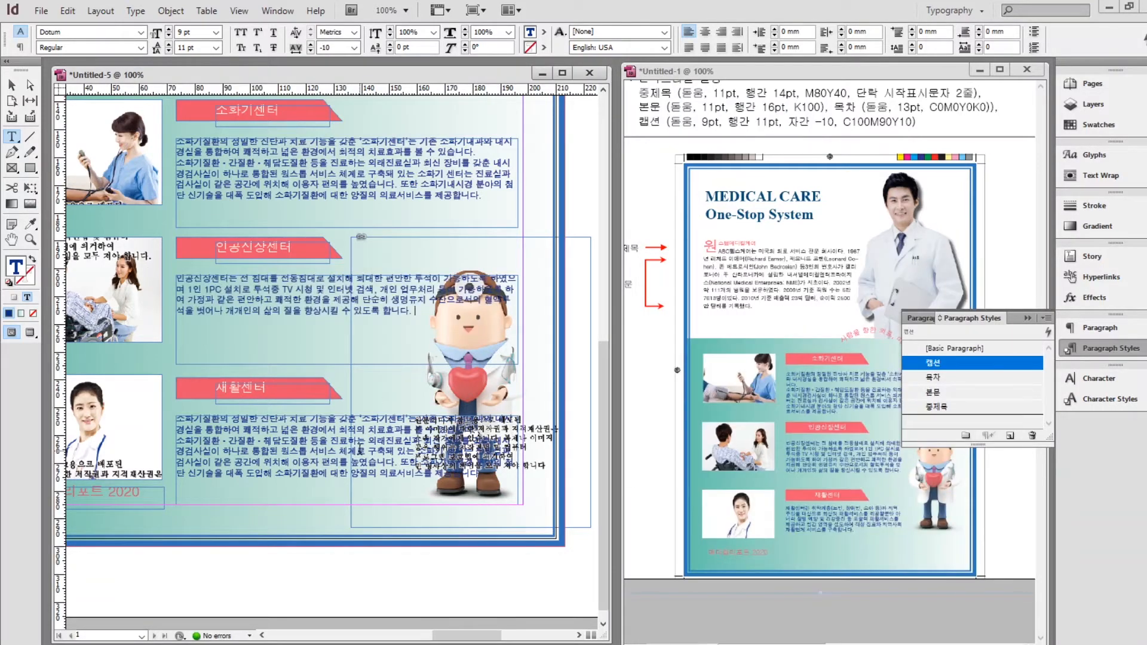
Replace the third block's body text with the 재활센터 paragraph from the text file.
{"action": "key", "text": "alt+Tab"}
{"action": "left_click_drag", "start_coordinate": [689, 602], "coordinate": [645, 562]}
{"action": "key", "text": "ctrl+c"}
{"action": "left_click_drag", "start_coordinate": [508, 479], "coordinate": [141, 414]}
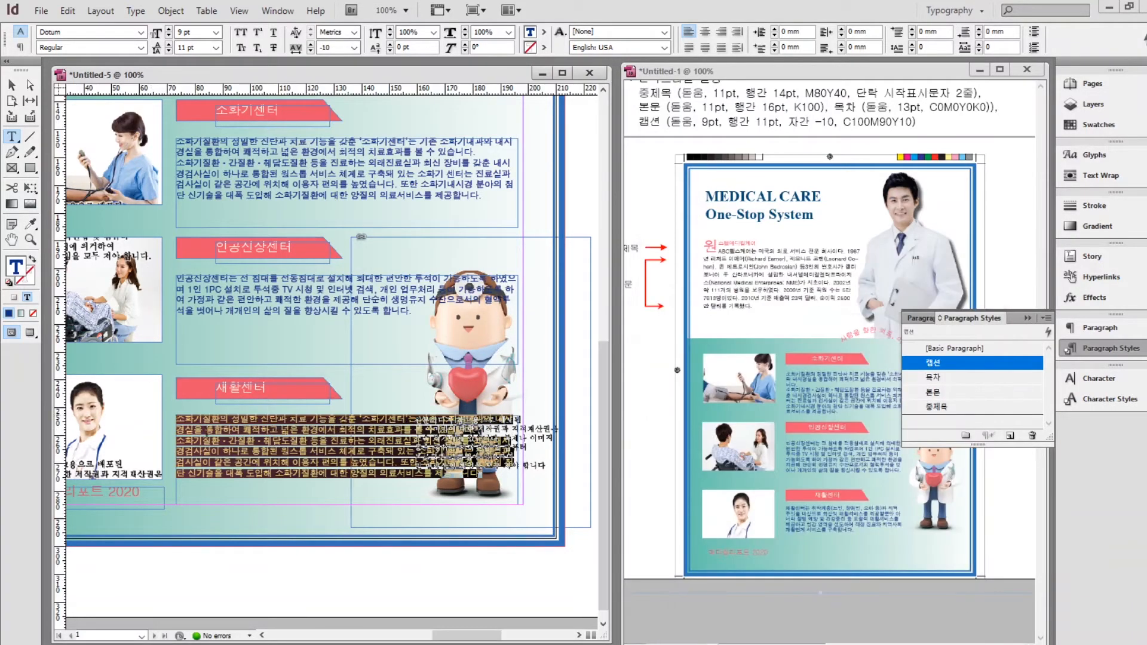
{"action": "key", "text": "ctrl+v"}
{"action": "left_click", "coordinate": [11, 86]}
Narrow both body frames to clear the doctor character and preview the whole page.
{"action": "scroll", "coordinate": [610, 449], "scroll_direction": "up", "scroll_amount": 1}
{"action": "scroll", "coordinate": [363, 285], "scroll_direction": "down", "scroll_amount": 1}
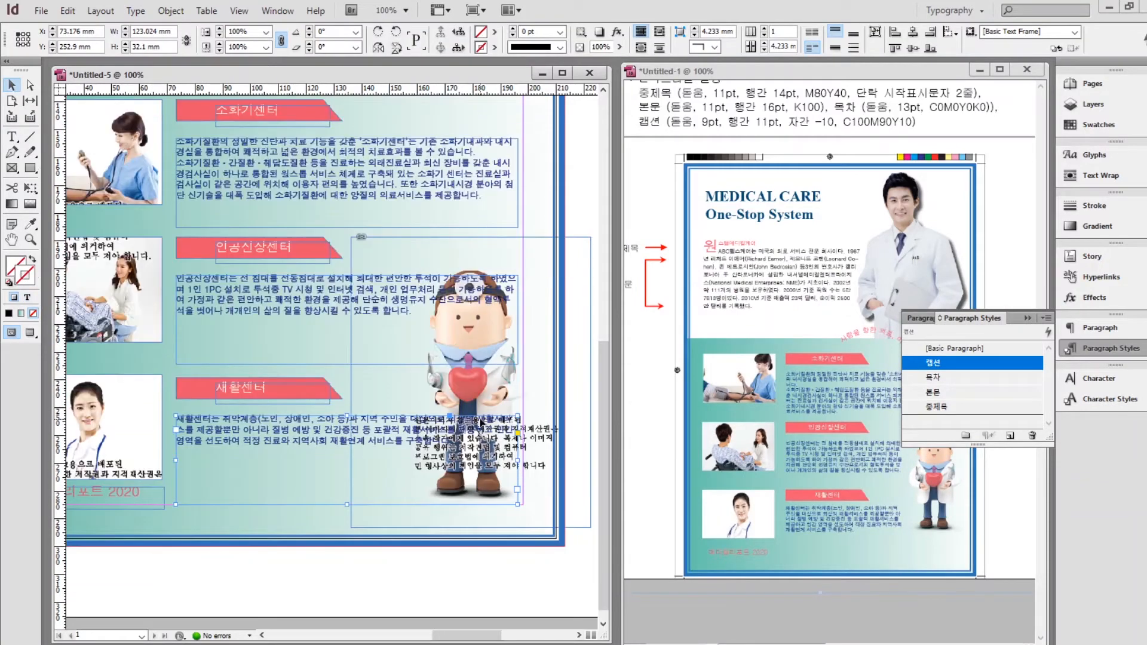
{"action": "left_click", "coordinate": [346, 312]}
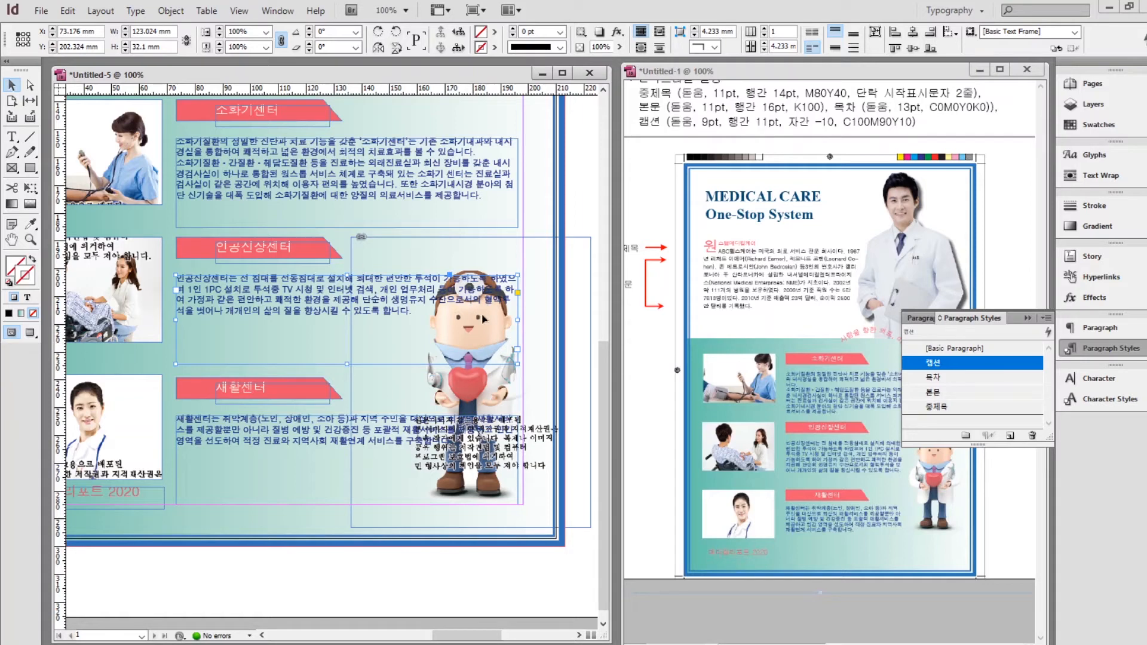
{"action": "left_click_drag", "start_coordinate": [518, 319], "coordinate": [423, 348]}
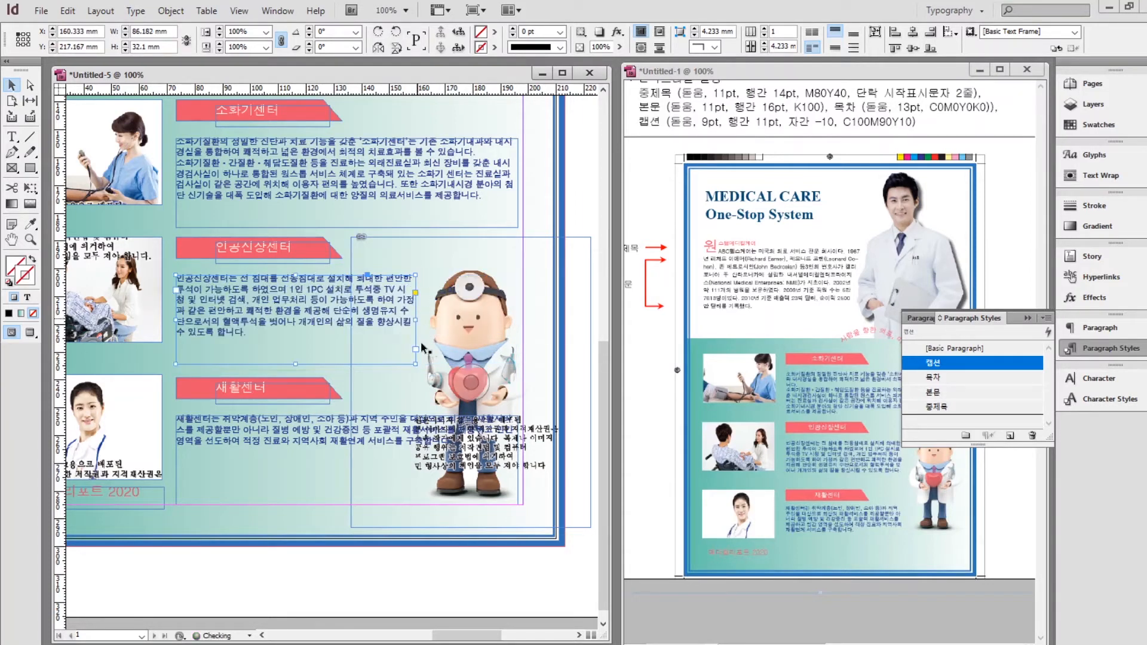
{"action": "left_click", "coordinate": [391, 445]}
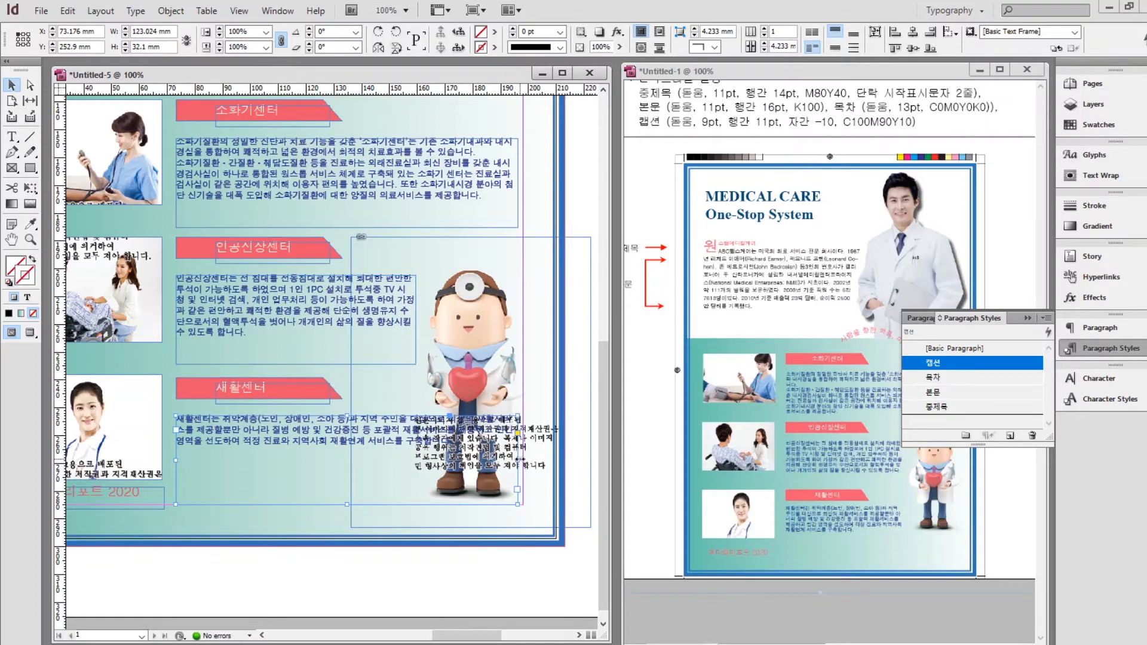
{"action": "left_click_drag", "start_coordinate": [519, 460], "coordinate": [415, 460]}
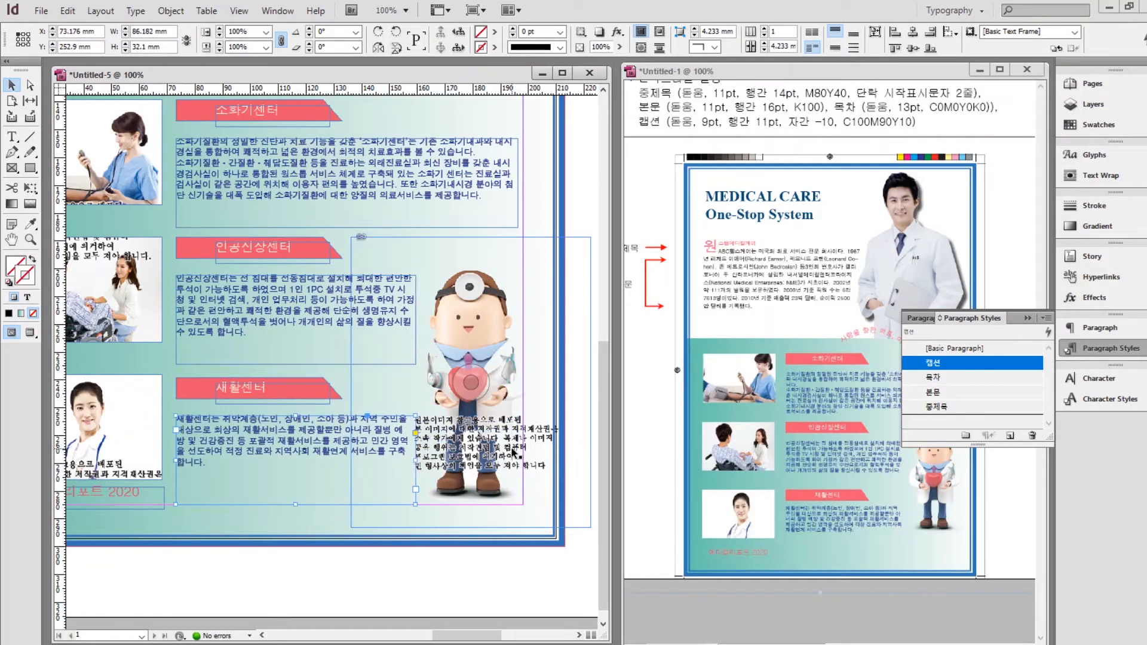
{"action": "double_click", "coordinate": [11, 240]}
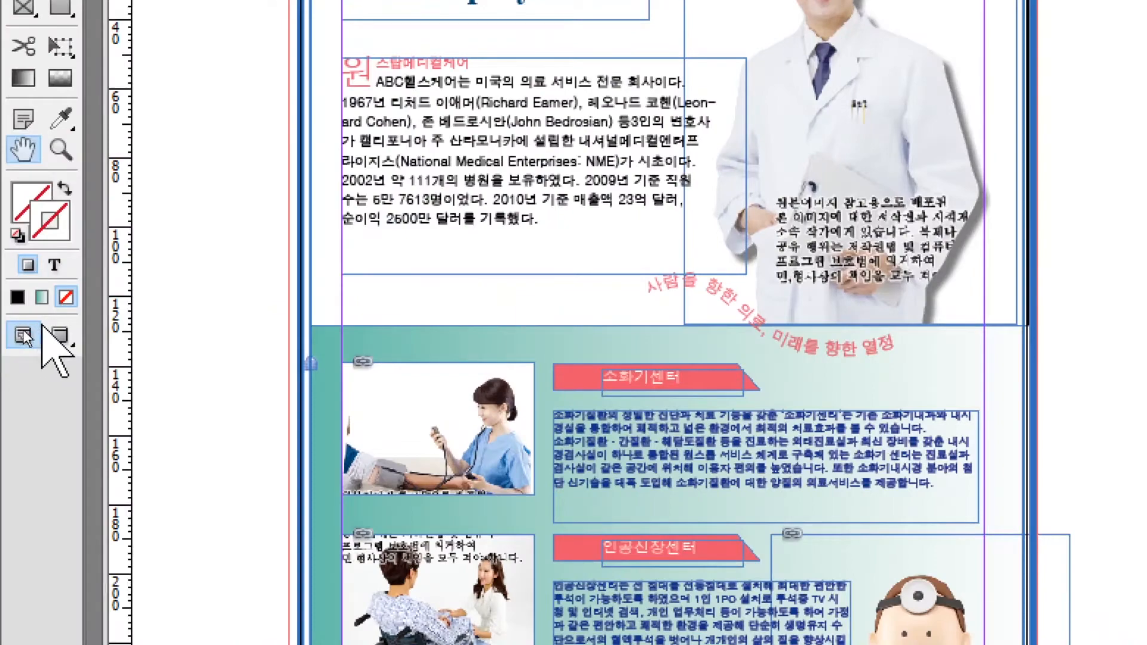
{"action": "left_click", "coordinate": [62, 345]}
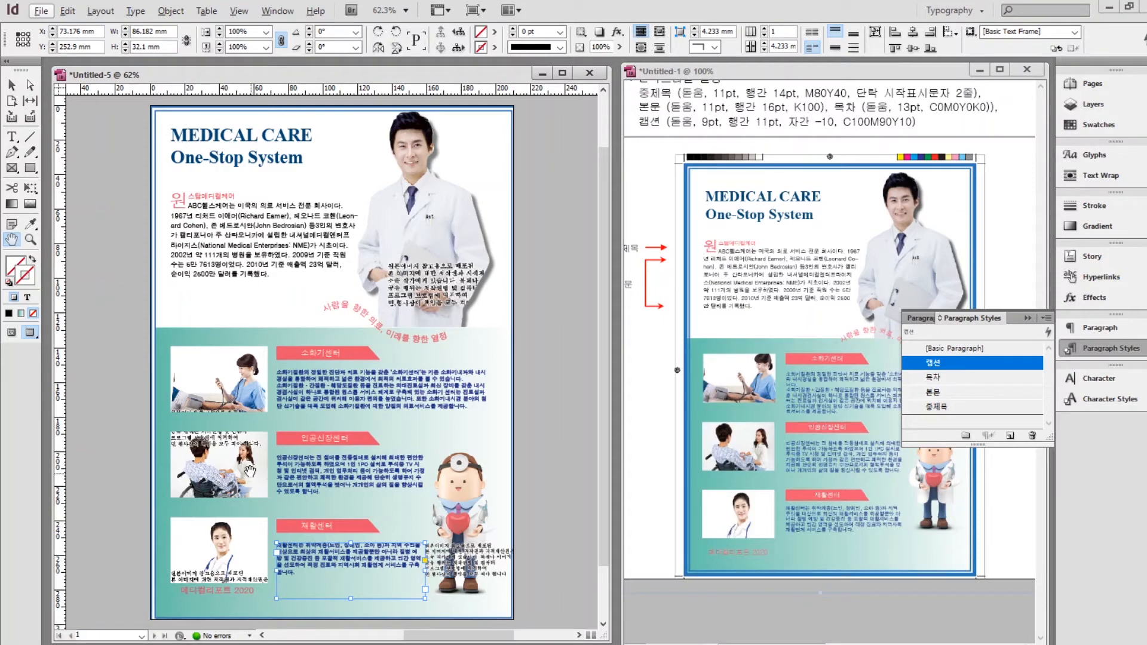
Collapse the Paragraph Styles panel, restore Normal view, and scroll the reference document to its task conditions.
{"action": "left_click", "coordinate": [1028, 318]}
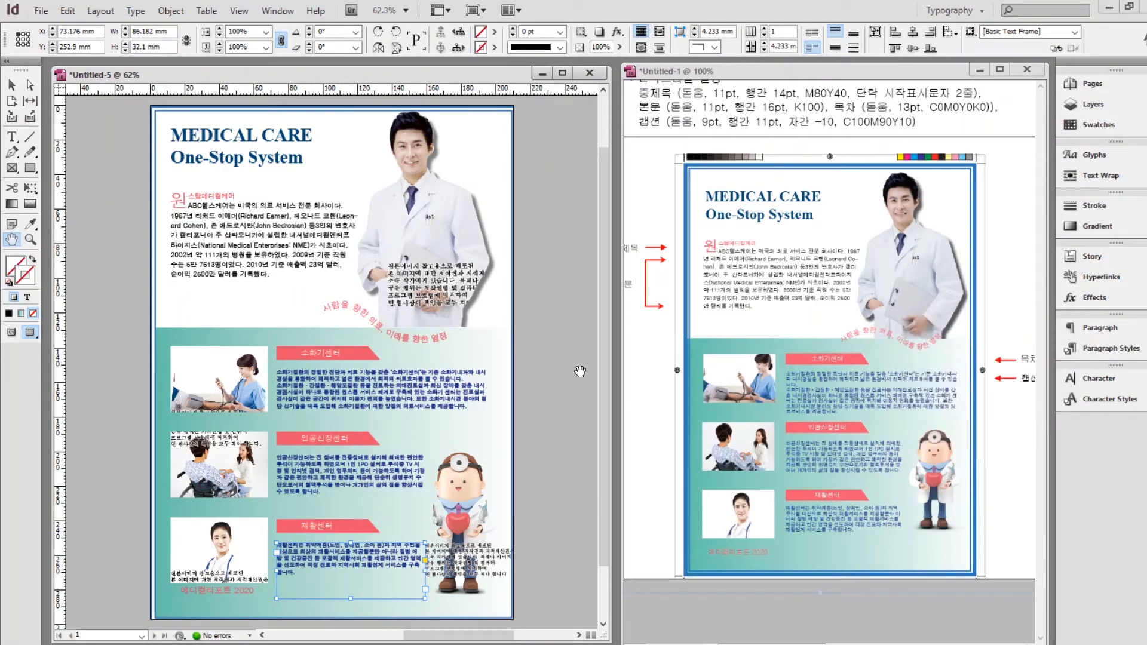
{"action": "left_click", "coordinate": [11, 332]}
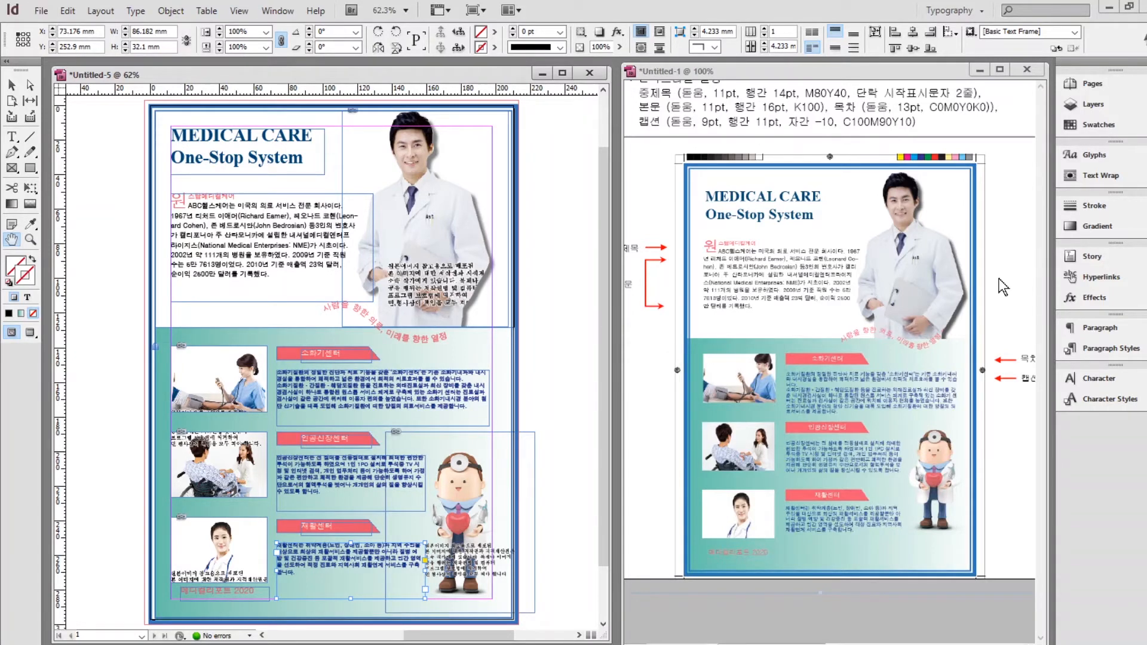
{"action": "left_click", "coordinate": [1009, 313]}
{"action": "scroll", "coordinate": [1023, 357], "scroll_direction": "up", "scroll_amount": 5}
{"action": "scroll", "coordinate": [1023, 356], "scroll_direction": "up", "scroll_amount": 3}
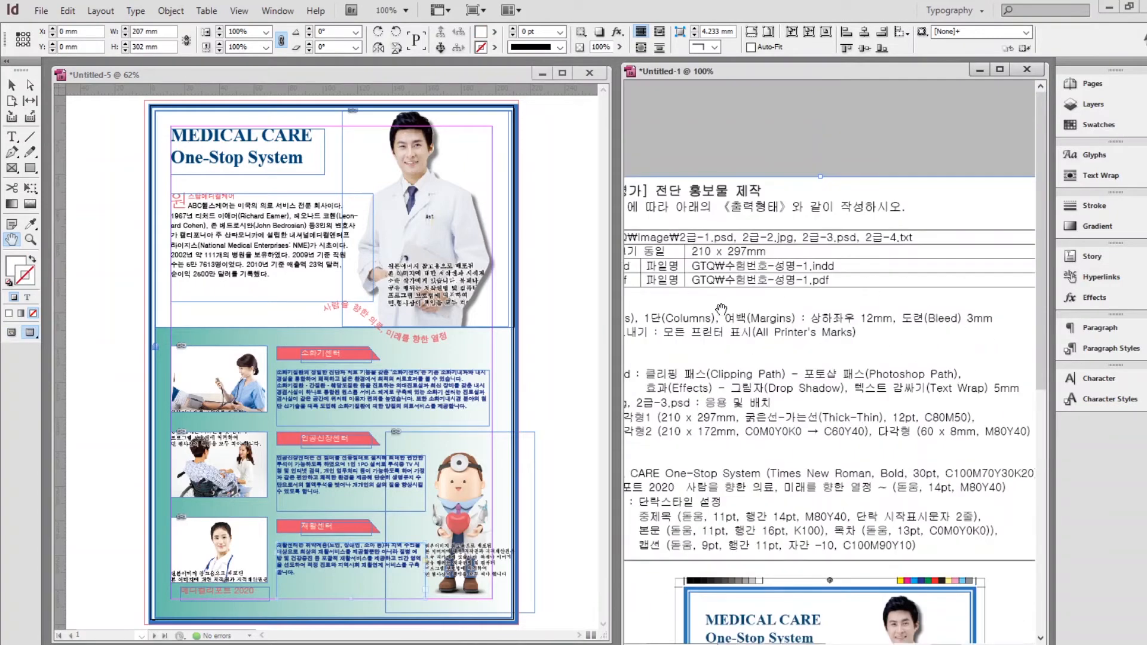
{"action": "left_click_drag", "start_coordinate": [727, 321], "coordinate": [946, 273]}
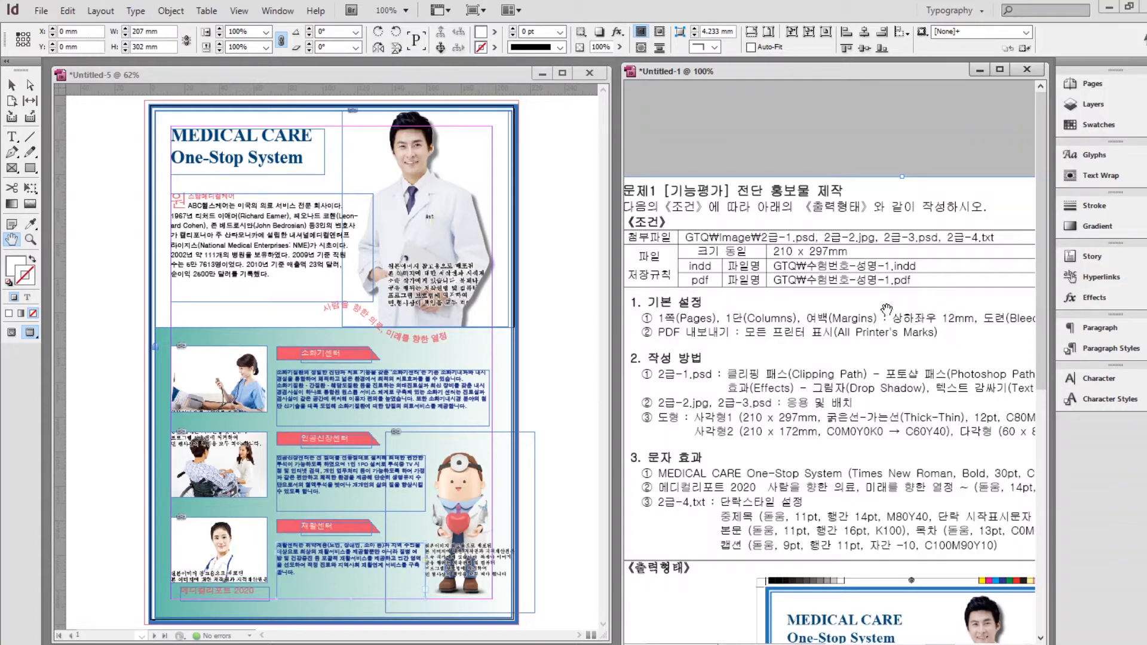
{"action": "left_click", "coordinate": [209, 106]}
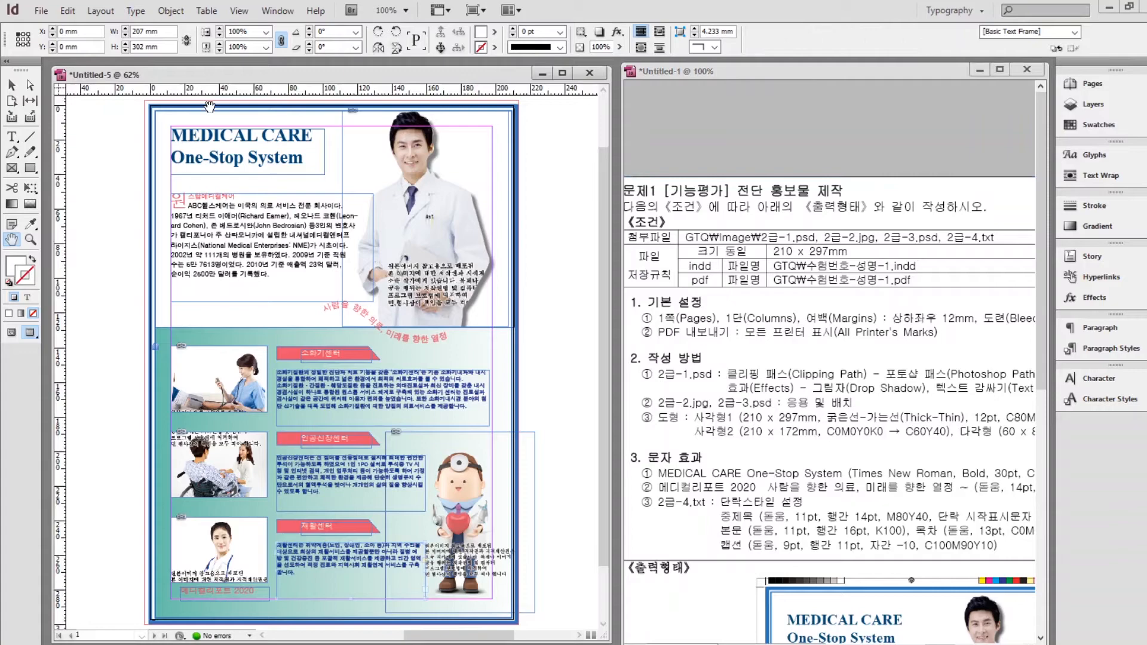
Save the brochure as an InDesign file in 문서 > GTQ, named with the candidate's number and name.
{"action": "left_click", "coordinate": [49, 17]}
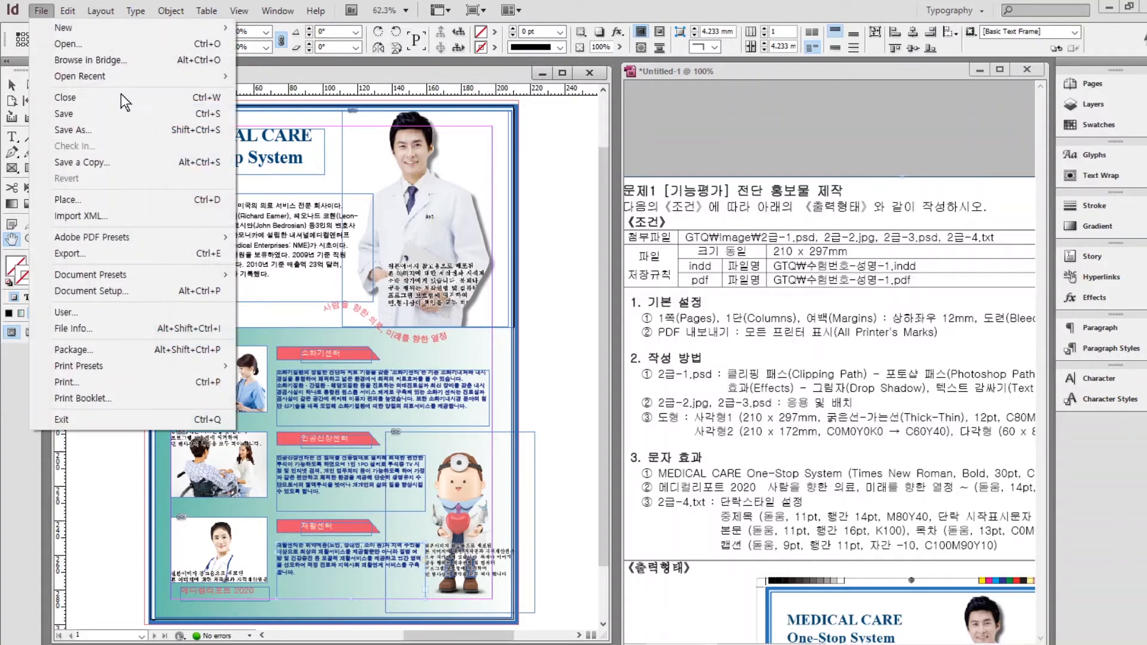
{"action": "left_click", "coordinate": [66, 115]}
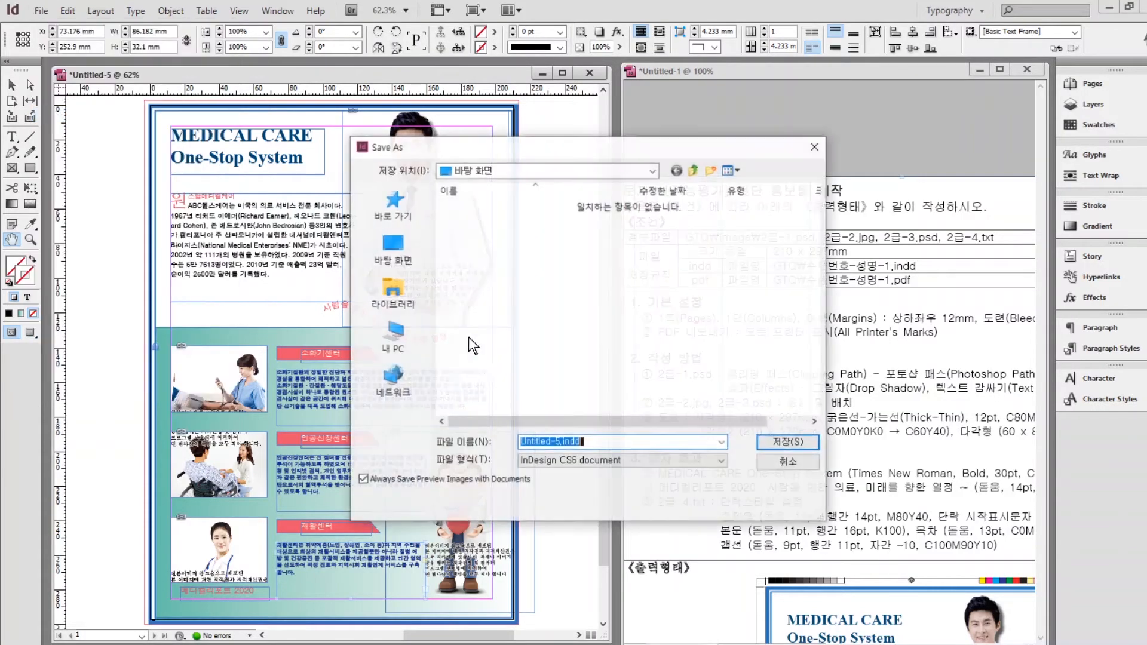
{"action": "left_click", "coordinate": [404, 285]}
{"action": "double_click", "coordinate": [504, 204]}
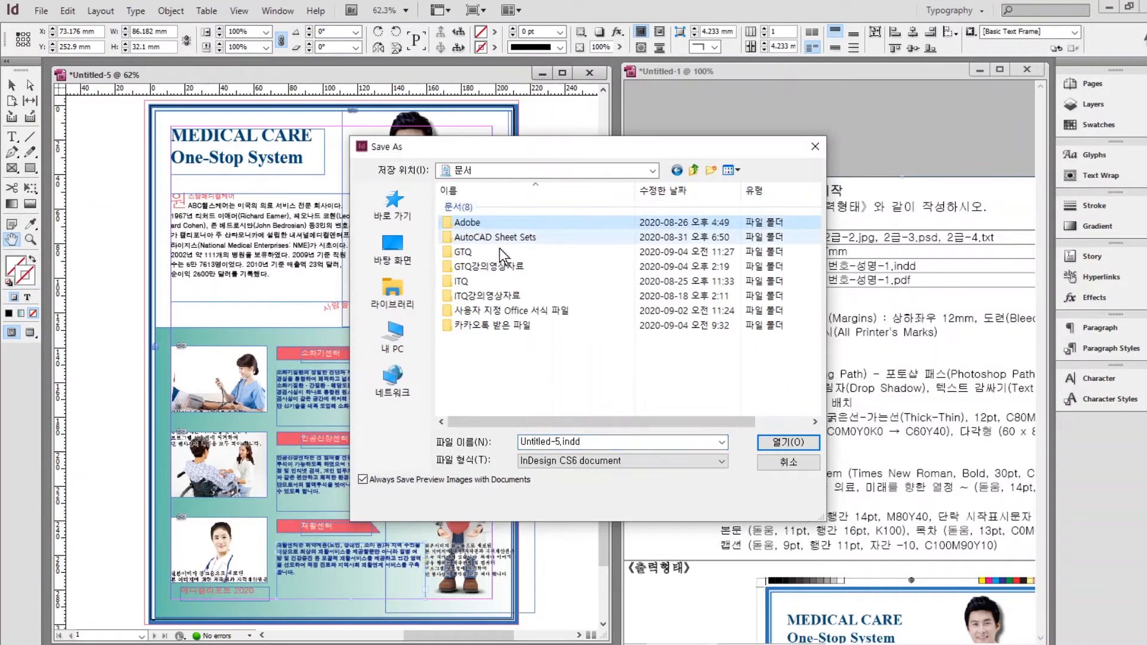
{"action": "double_click", "coordinate": [464, 251]}
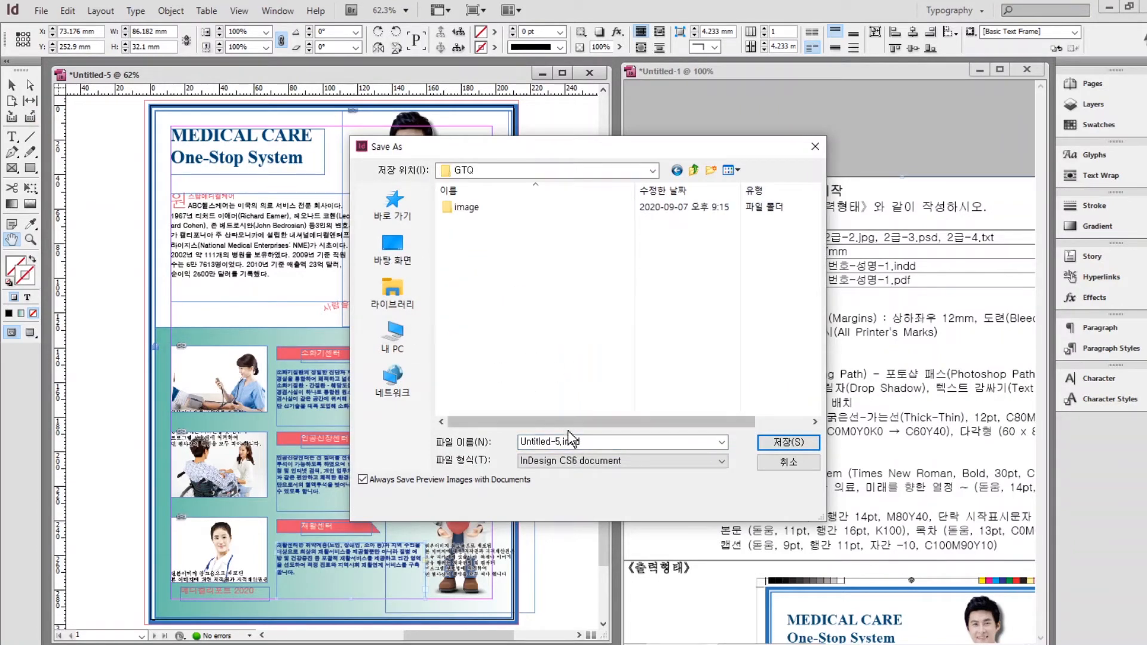
{"action": "left_click", "coordinate": [601, 441]}
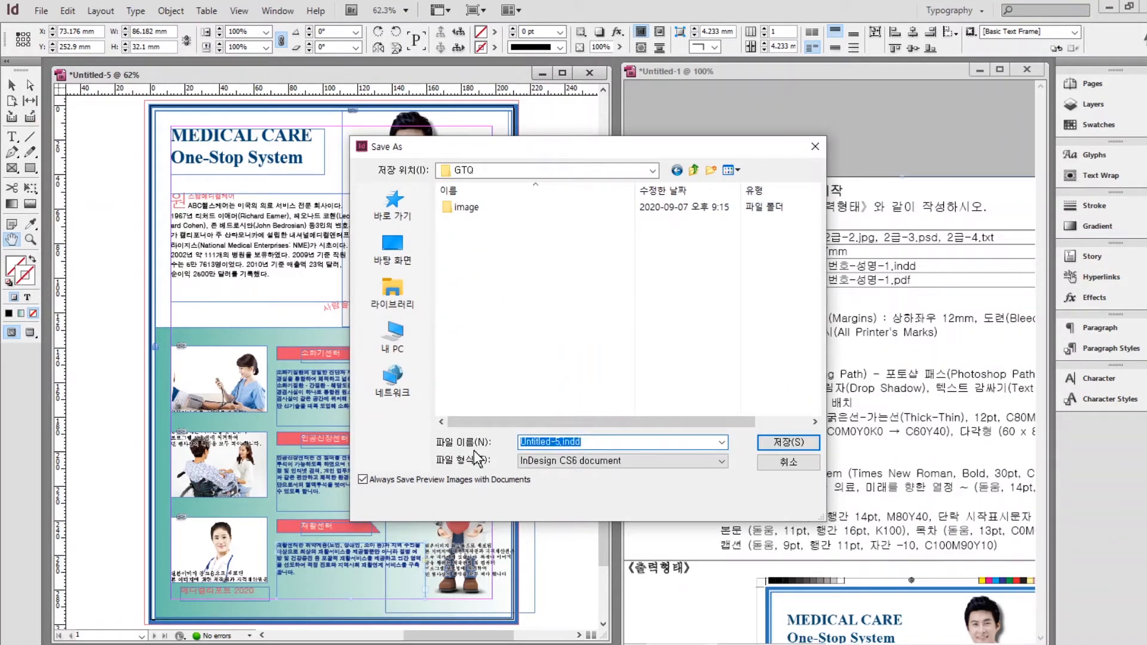
{"action": "type", "text": "ㅎ"}
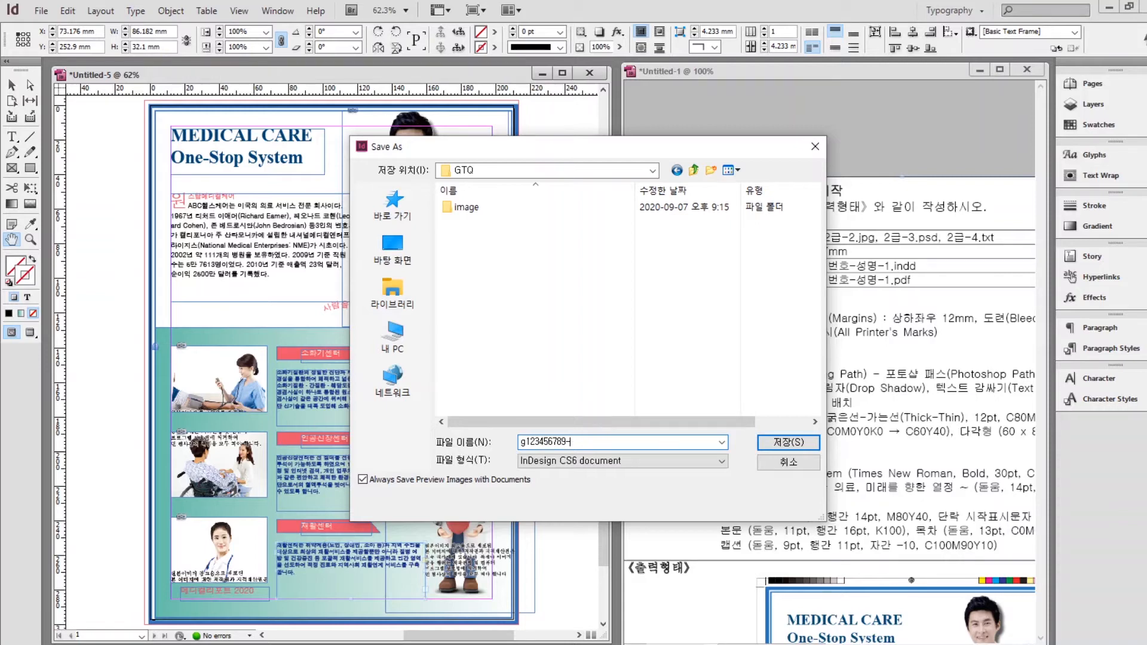
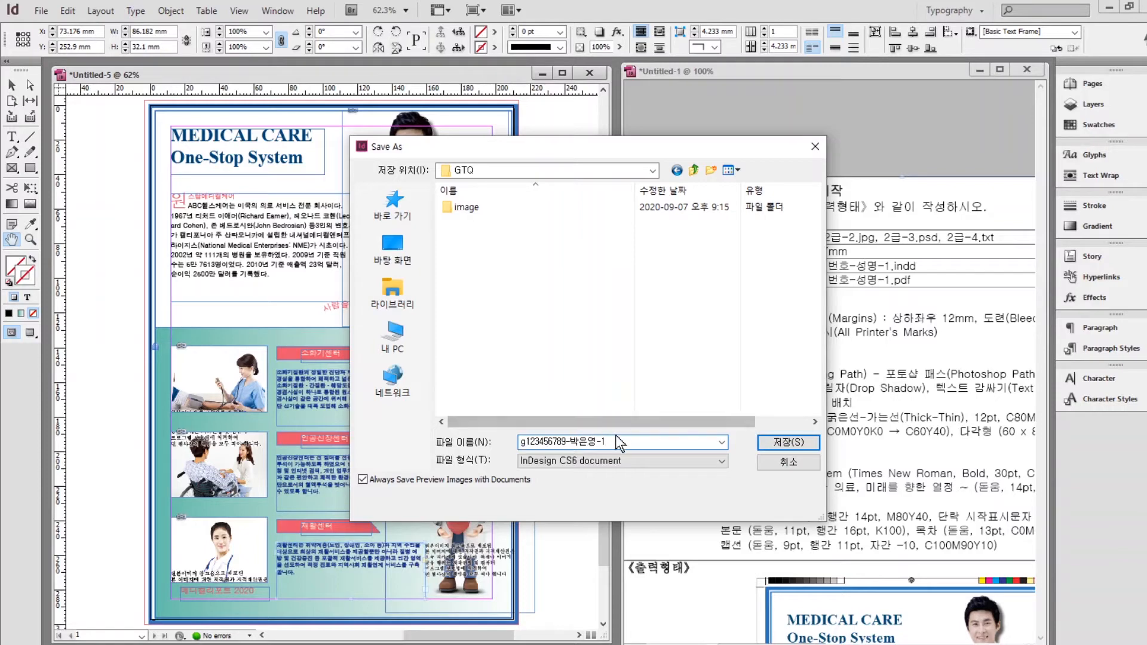
{"action": "left_click", "coordinate": [780, 446]}
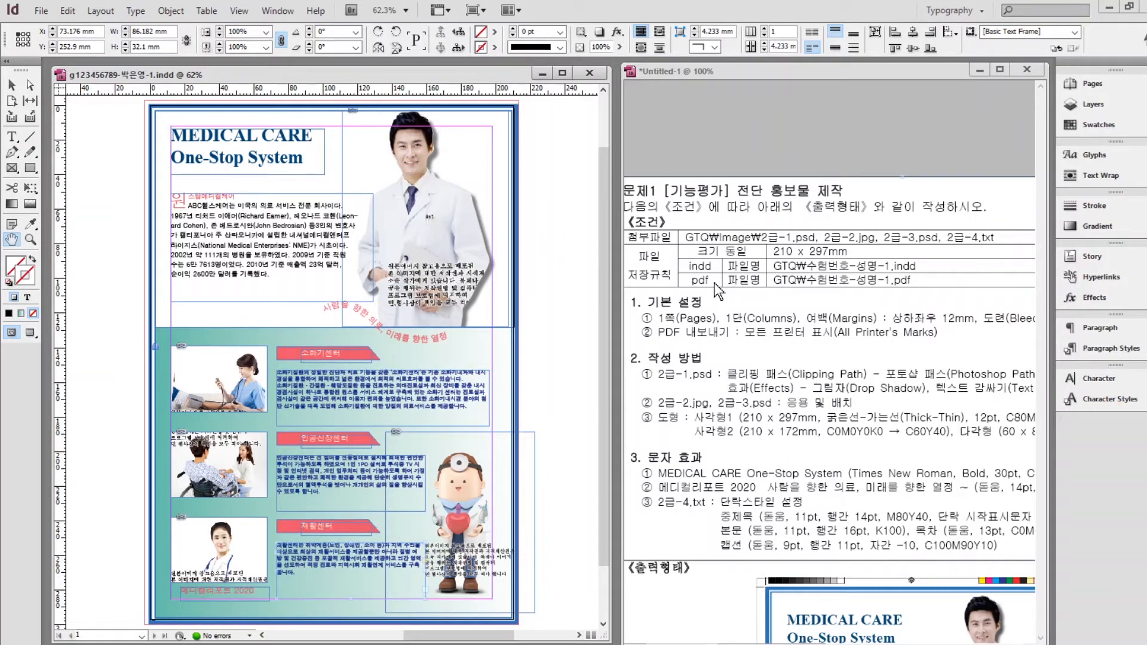
{"action": "left_click", "coordinate": [41, 11]}
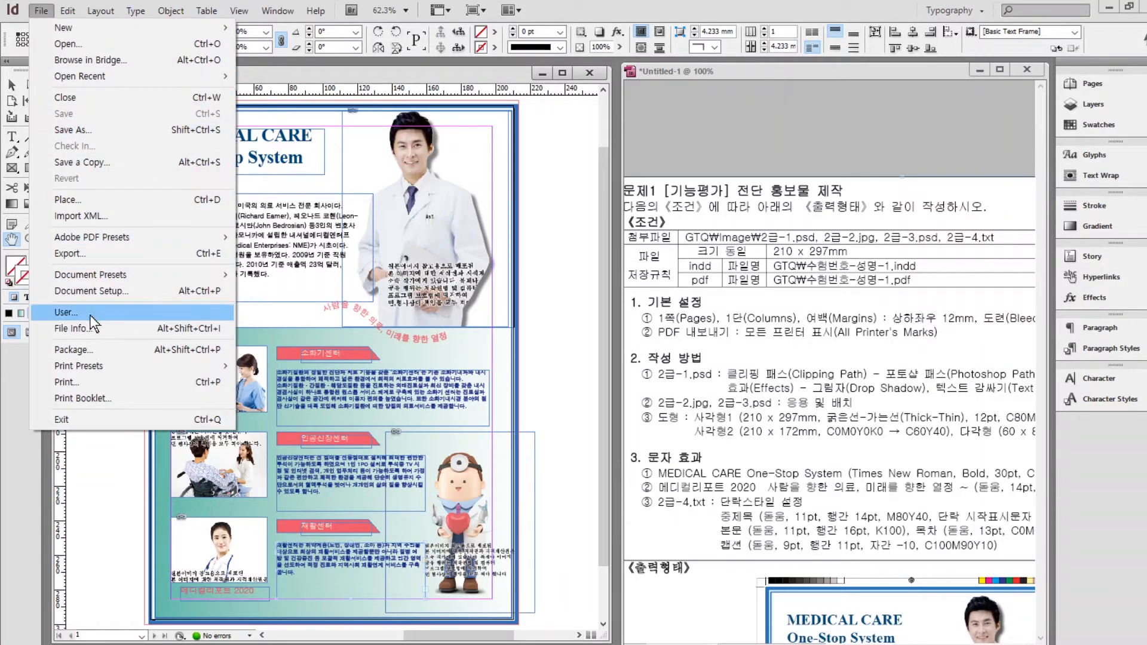
Export the brochure as an Adobe PDF (Print) with All Printer's Marks enabled.
{"action": "left_click", "coordinate": [71, 254]}
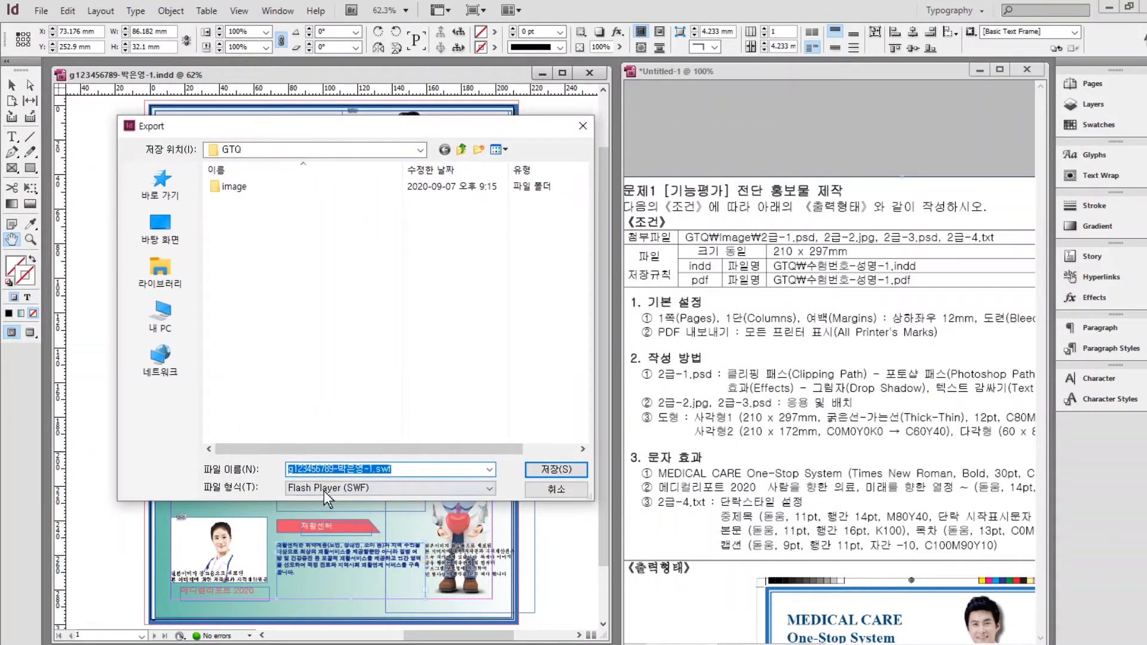
{"action": "left_click", "coordinate": [324, 489]}
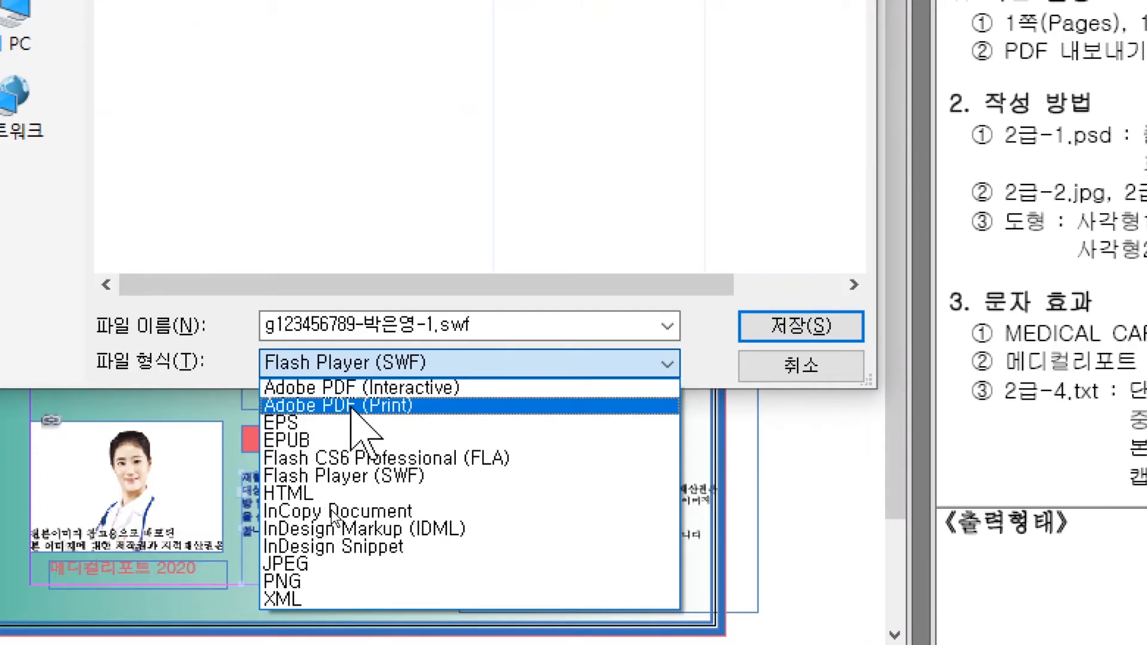
{"action": "left_click", "coordinate": [351, 408]}
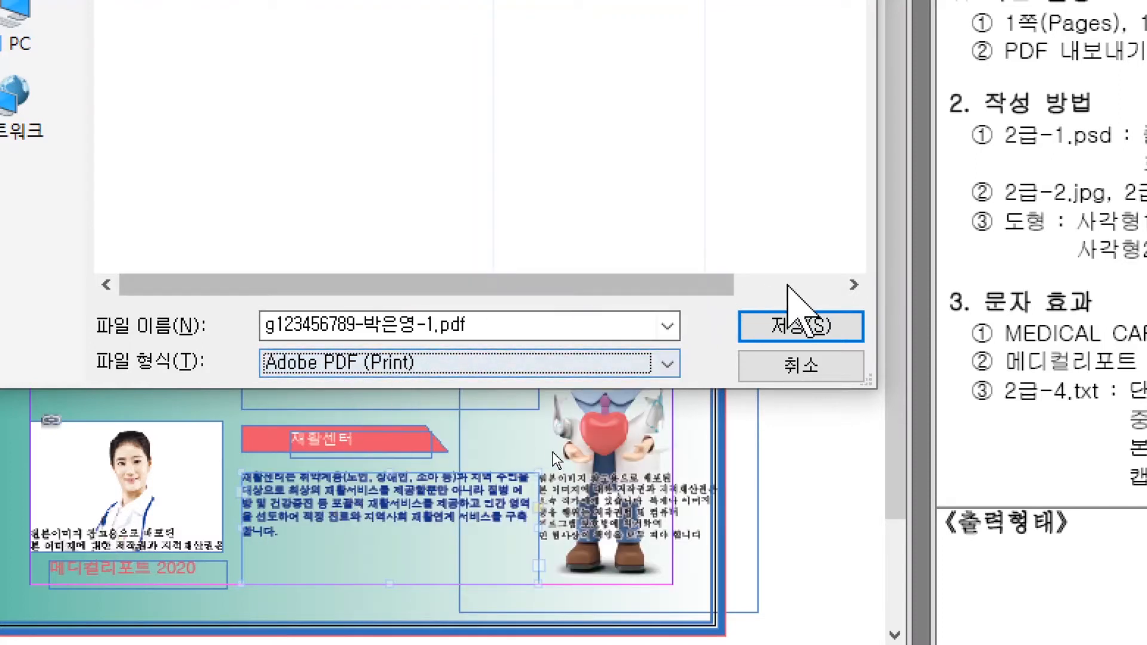
{"action": "left_click", "coordinate": [799, 318]}
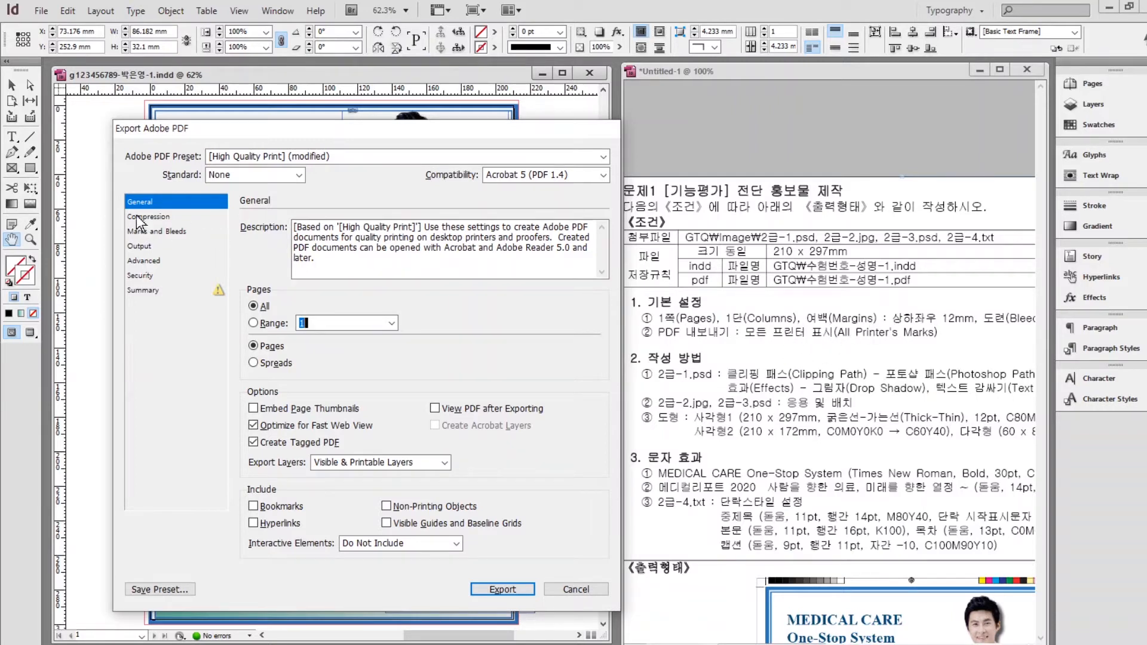
{"action": "left_click", "coordinate": [147, 232]}
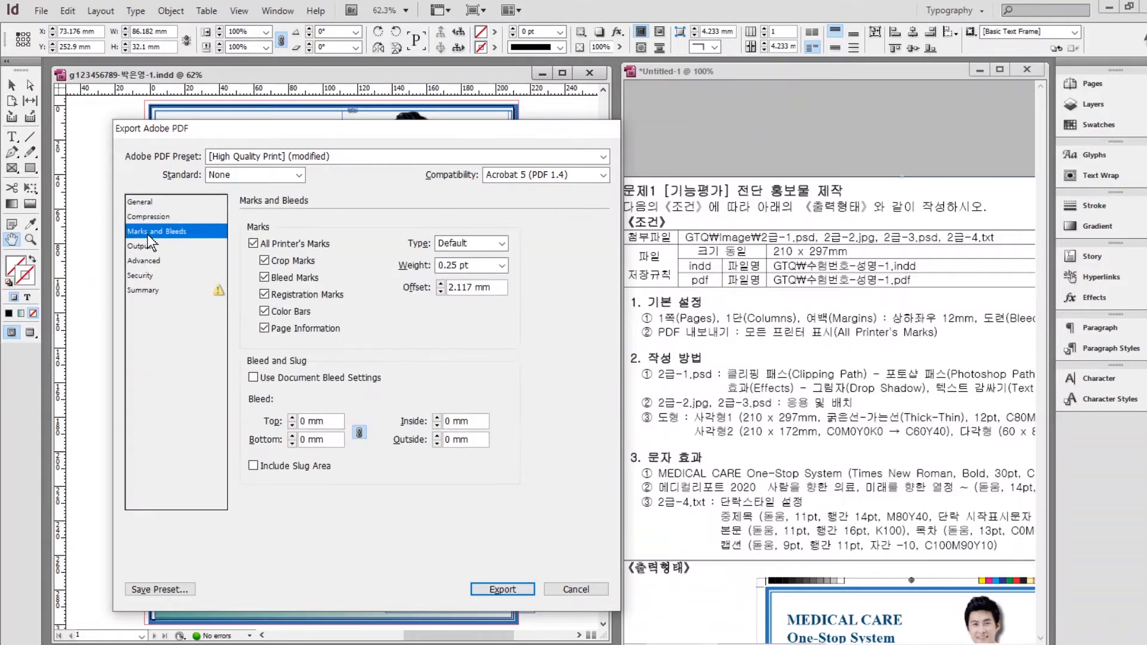
{"action": "left_click", "coordinate": [254, 243]}
{"action": "left_click", "coordinate": [254, 243]}
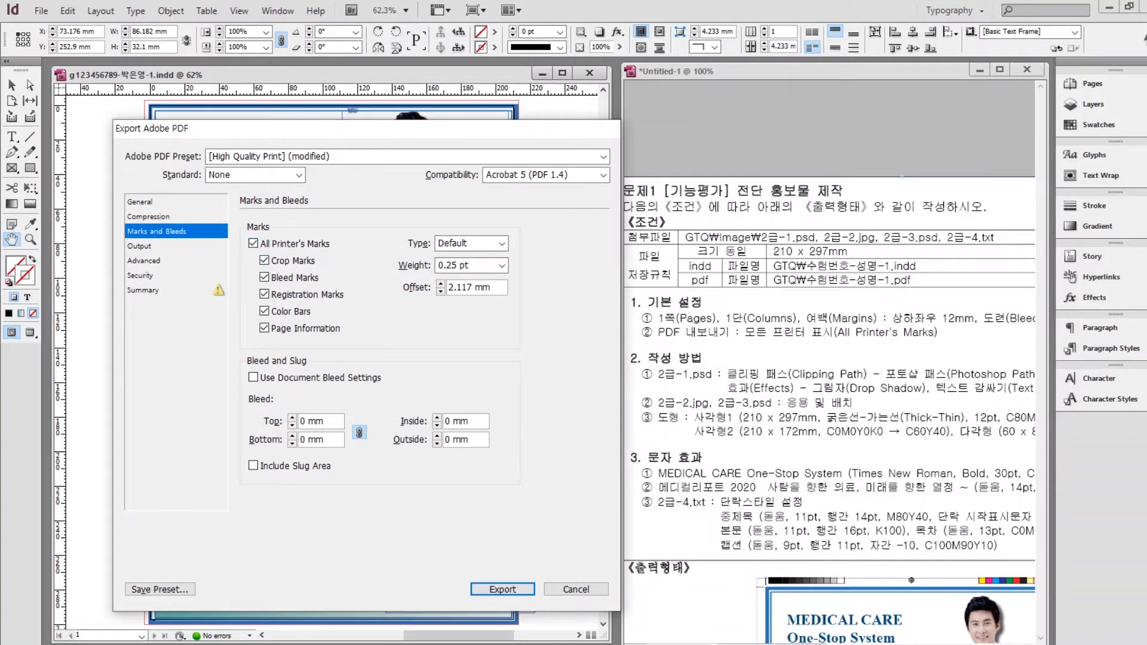
{"action": "left_click", "coordinate": [504, 590]}
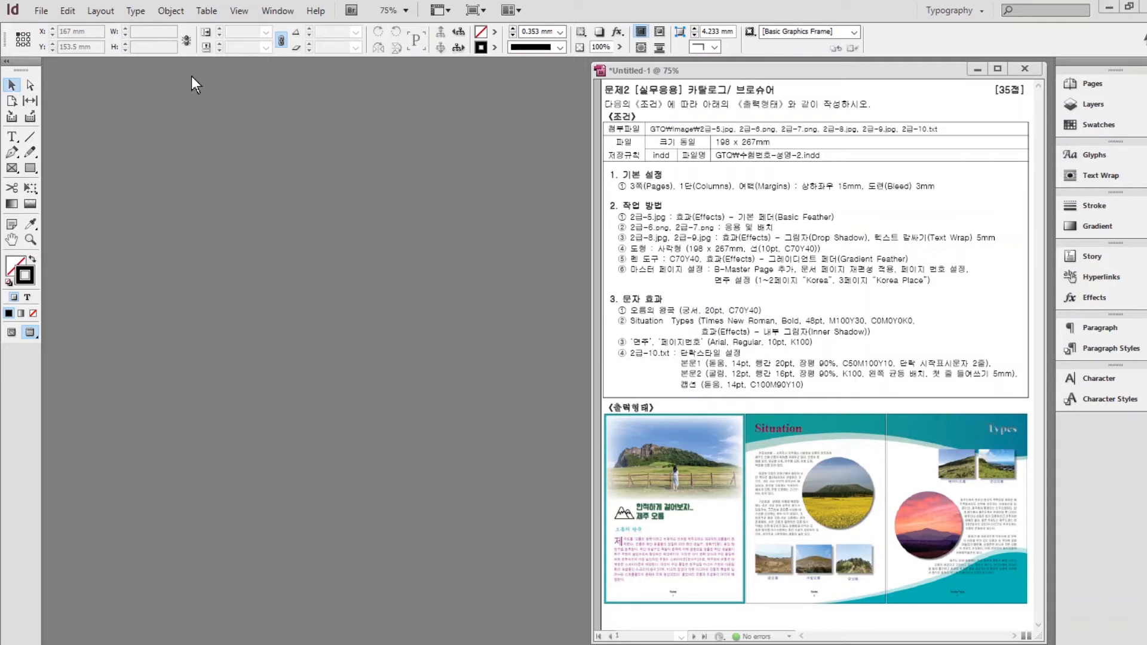
Start a new 3-page document with a page size of 198 × 267 mm.
{"action": "left_click", "coordinate": [41, 11]}
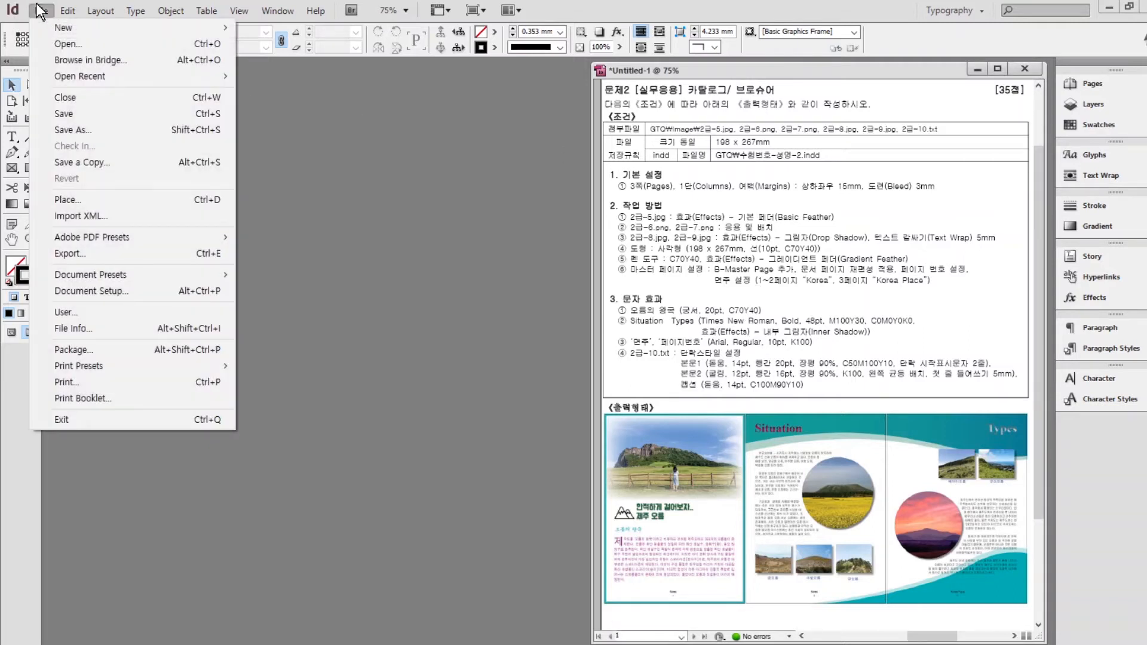
{"action": "mouse_move", "coordinate": [75, 29]}
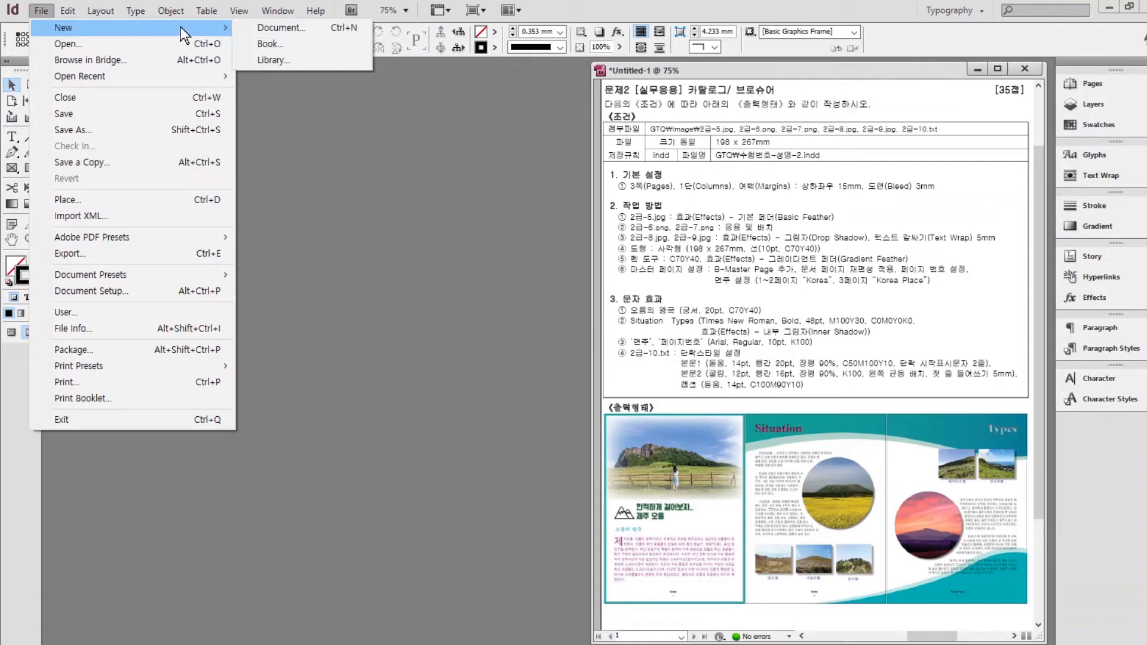
{"action": "left_click", "coordinate": [267, 28]}
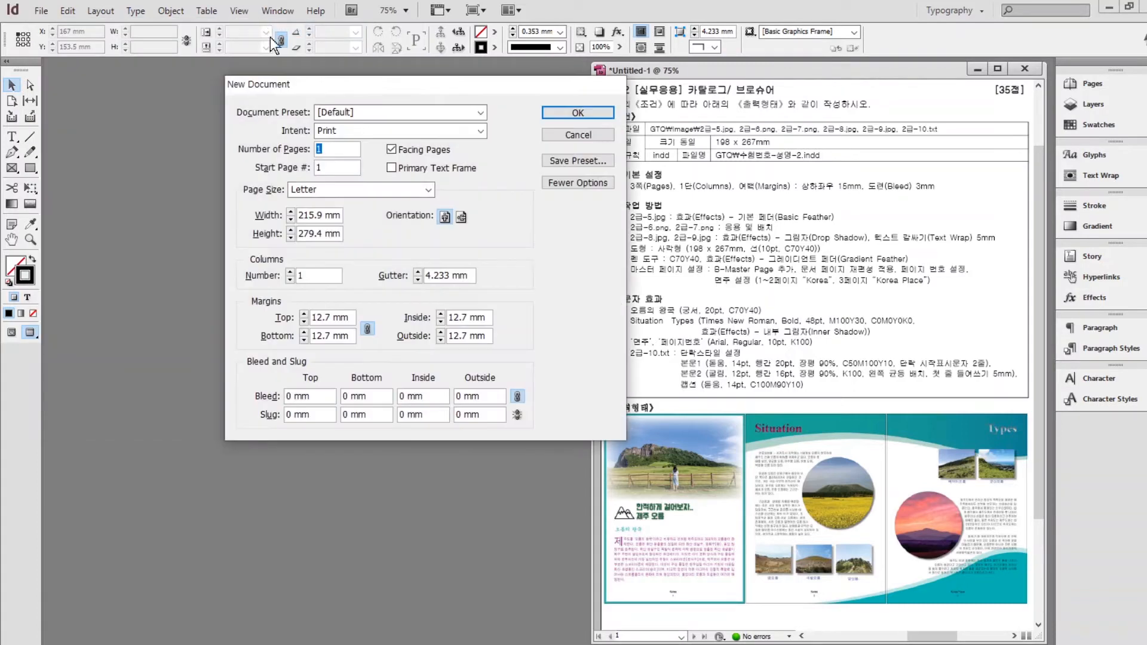
{"action": "left_click_drag", "start_coordinate": [453, 92], "coordinate": [423, 101]}
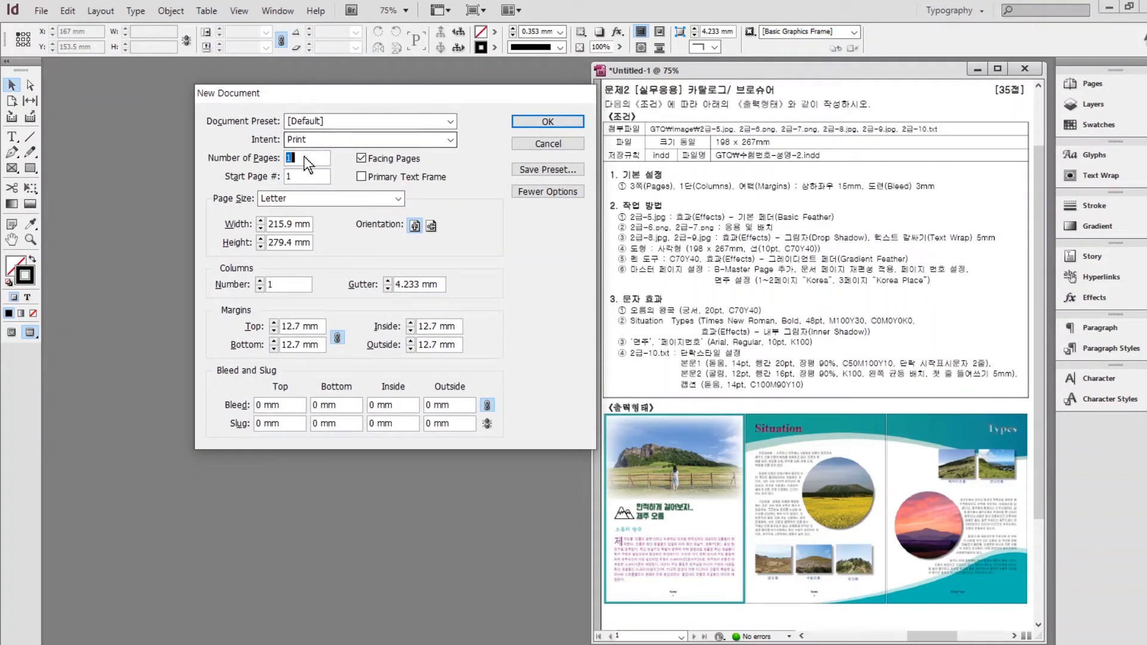
{"action": "type", "text": "3"}
{"action": "double_click", "coordinate": [282, 223]}
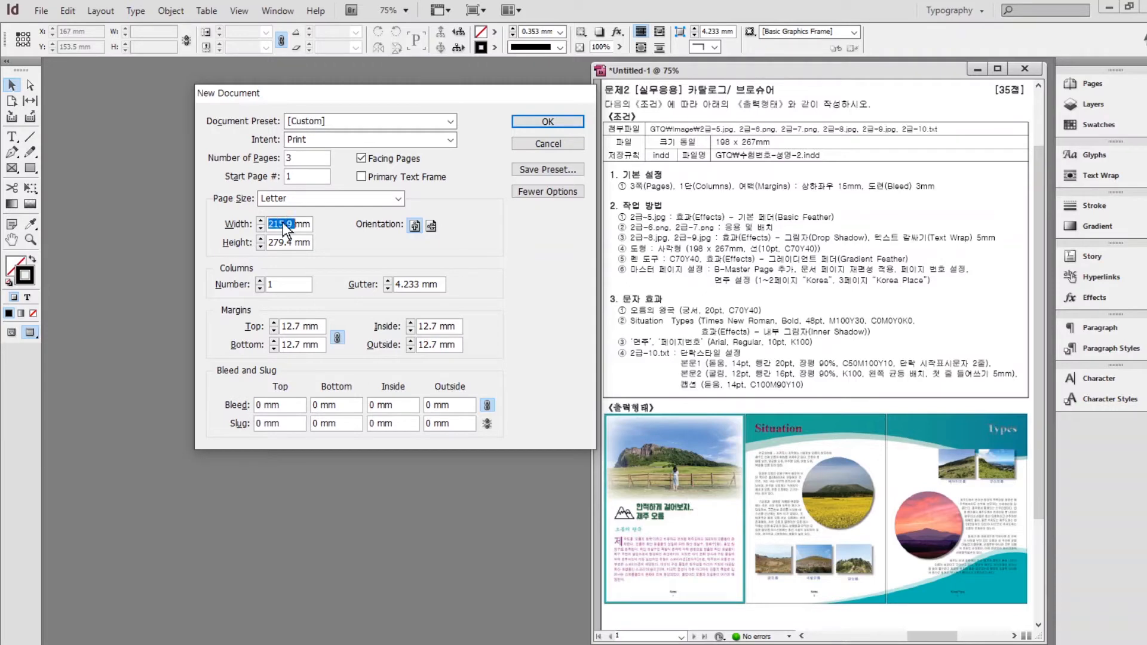
{"action": "type", "text": "198"}
{"action": "key", "text": "Tab"}
{"action": "type", "text": "267"}
Set linked 15 mm margins and a 3 mm bleed on all sides, then create the document.
{"action": "left_click", "coordinate": [338, 339]}
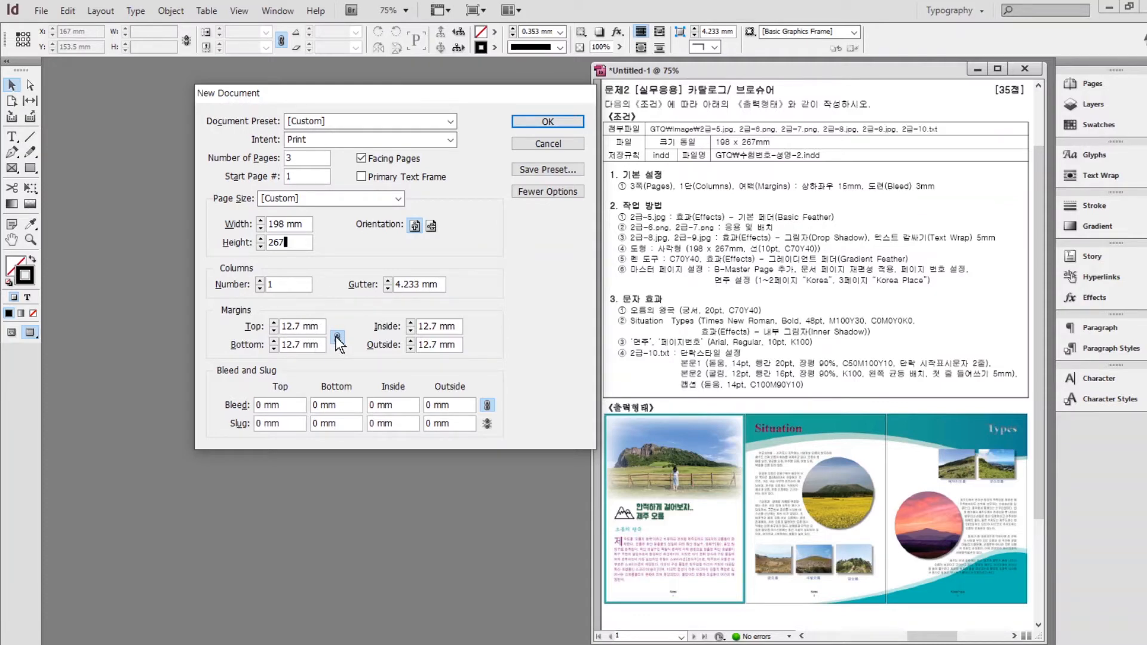
{"action": "left_click", "coordinate": [274, 323]}
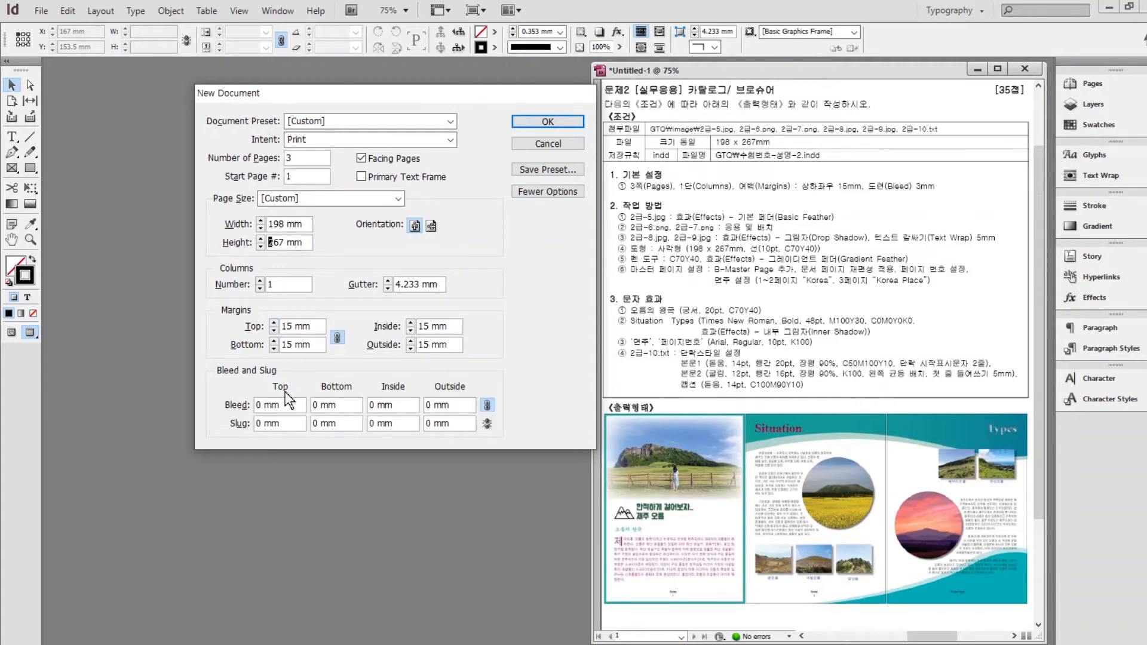
{"action": "triple_click", "coordinate": [270, 405]}
{"action": "type", "text": "3"}
{"action": "left_click", "coordinate": [325, 405]}
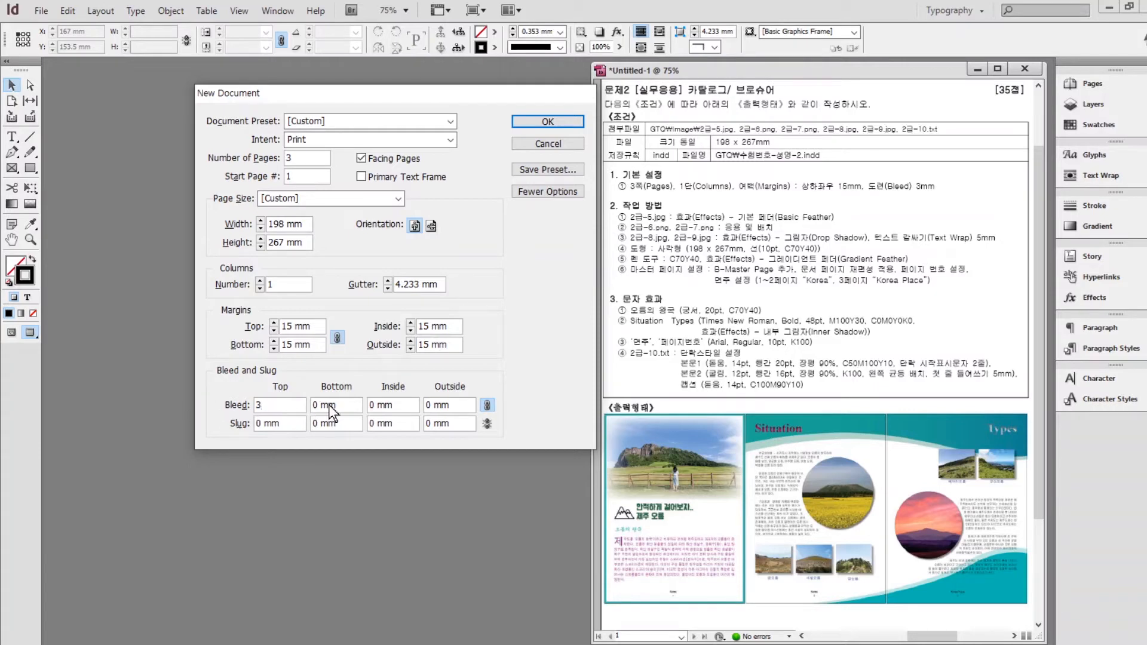
{"action": "left_click", "coordinate": [537, 119]}
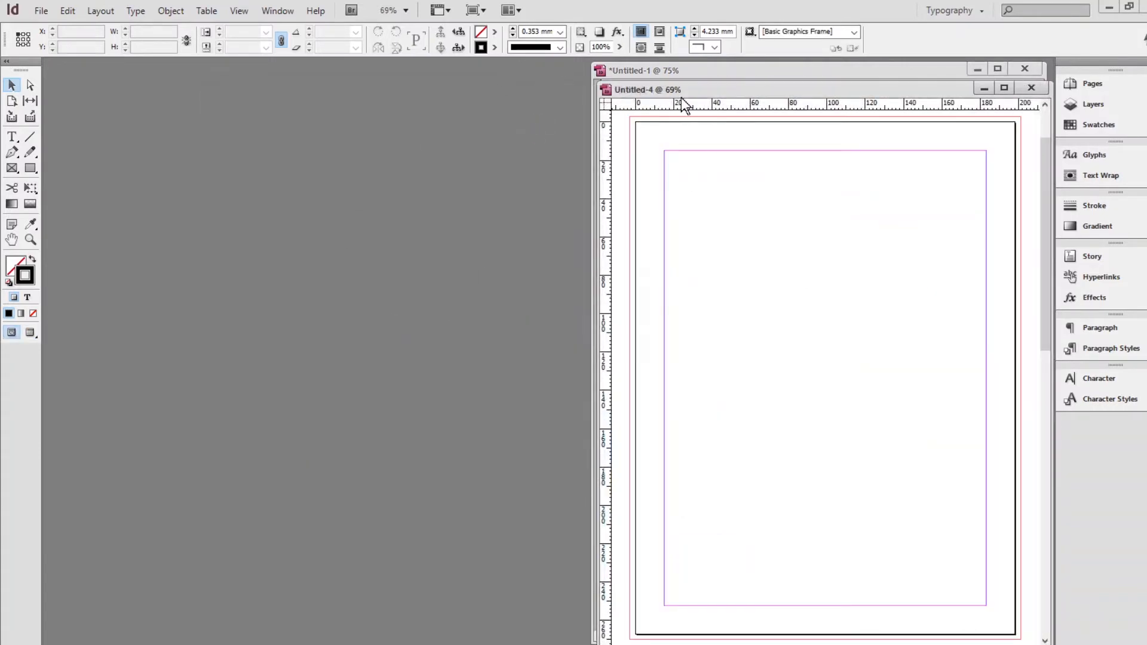
Duplicate the C=100 M=90 Y=10 swatch and change the copy to C=70 M=0 Y=40.
{"action": "left_click_drag", "start_coordinate": [729, 85], "coordinate": [225, 74]}
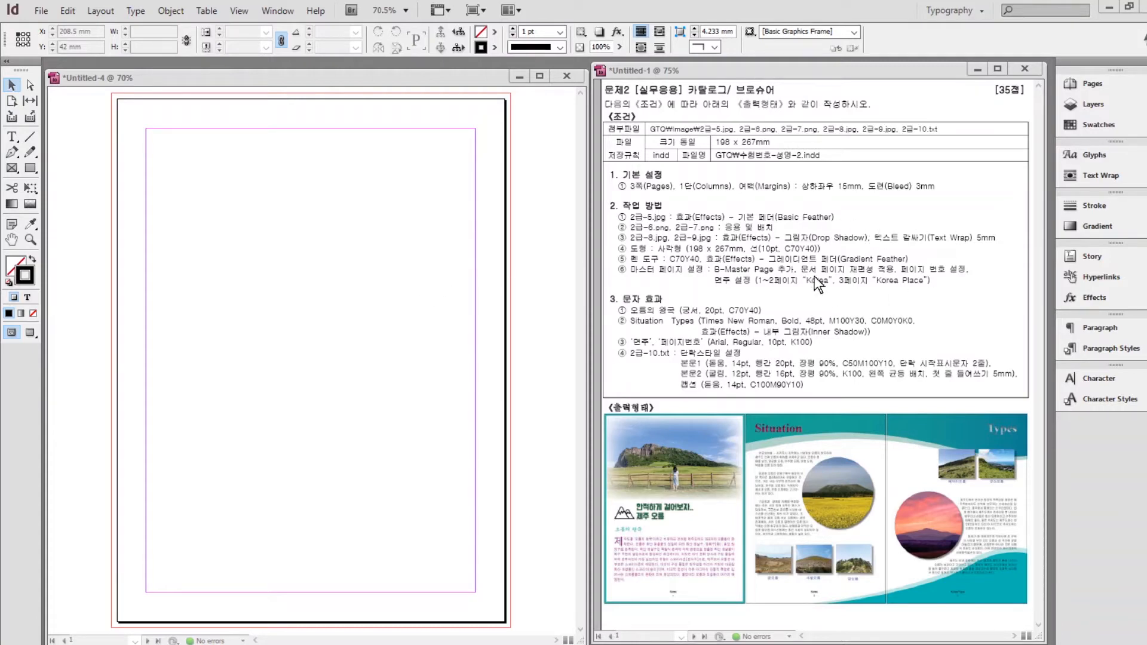
{"action": "left_click", "coordinate": [1088, 124]}
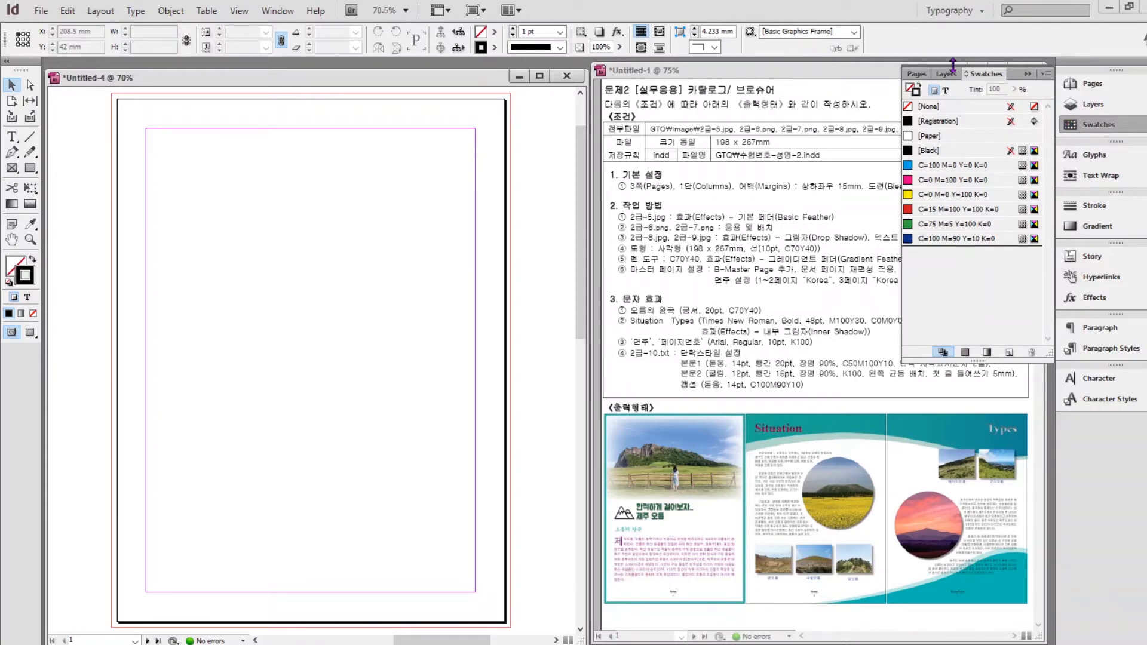
{"action": "left_click", "coordinate": [959, 240]}
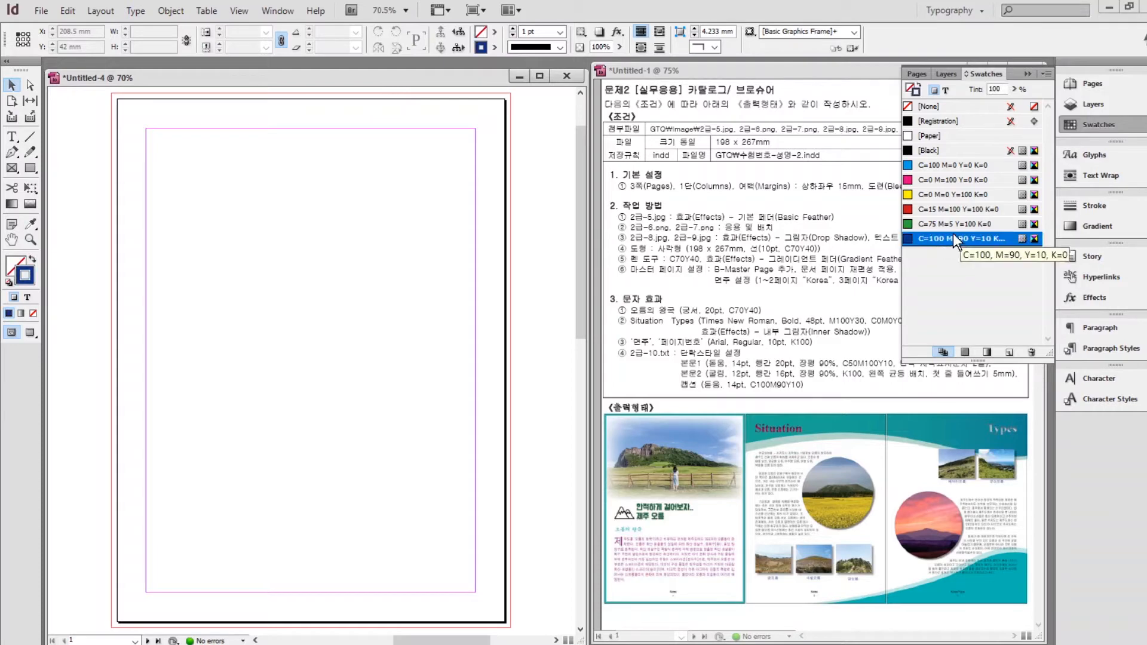
{"action": "left_click", "coordinate": [1009, 354]}
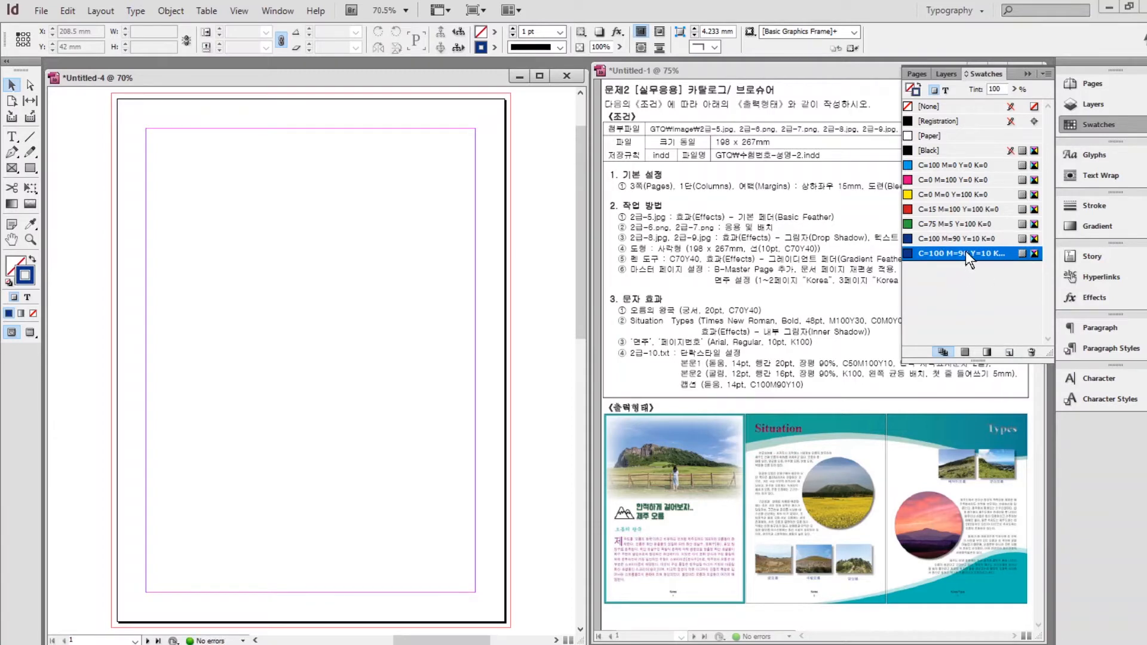
{"action": "double_click", "coordinate": [966, 252]}
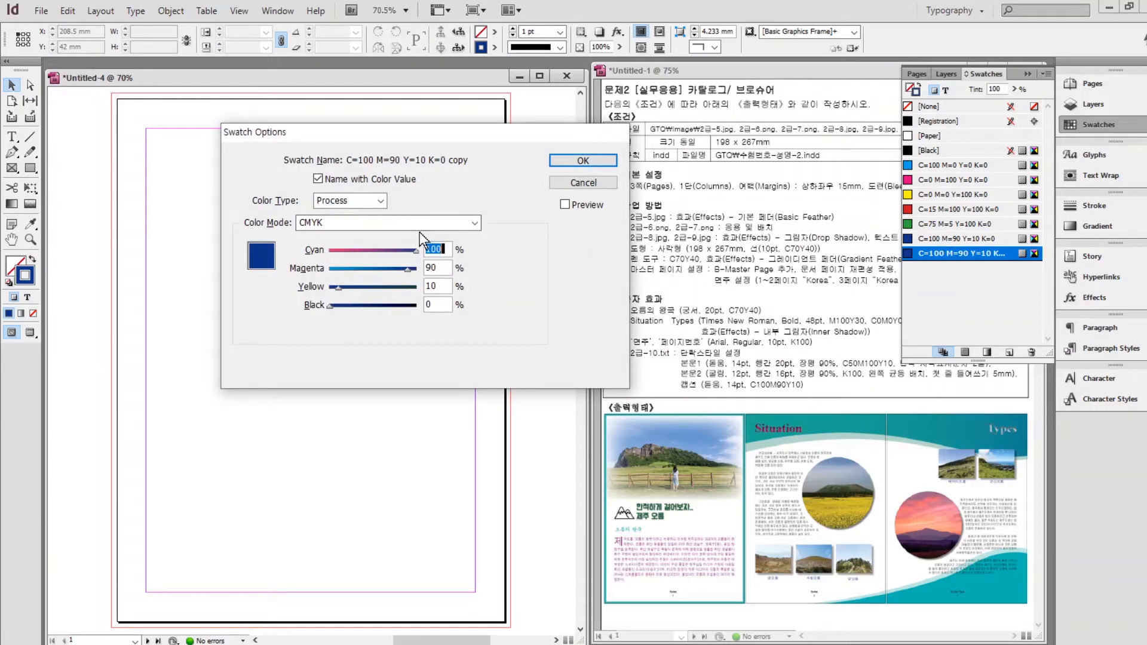
{"action": "type", "text": "70"}
{"action": "key", "text": "Tab"}
{"action": "type", "text": "0"}
{"action": "key", "text": "Tab"}
{"action": "type", "text": "40"}
{"action": "key", "text": "Return"}
{"action": "left_click", "coordinate": [1010, 353]}
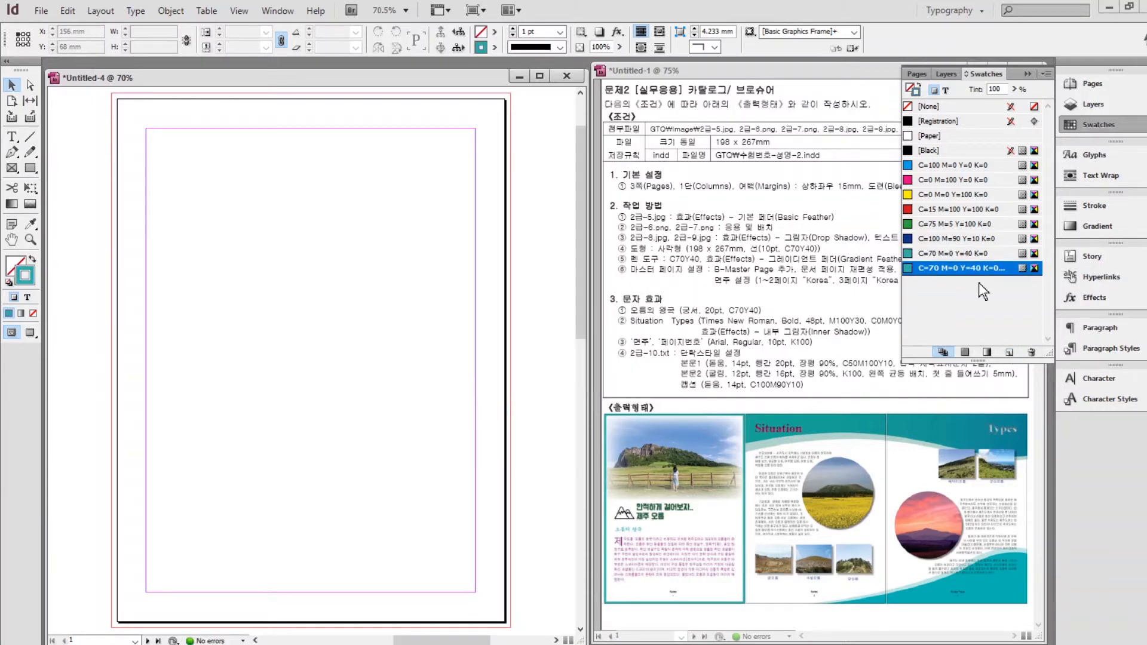
Change the next copied swatch to C=0 M=100 Y=30.
{"action": "double_click", "coordinate": [977, 270]}
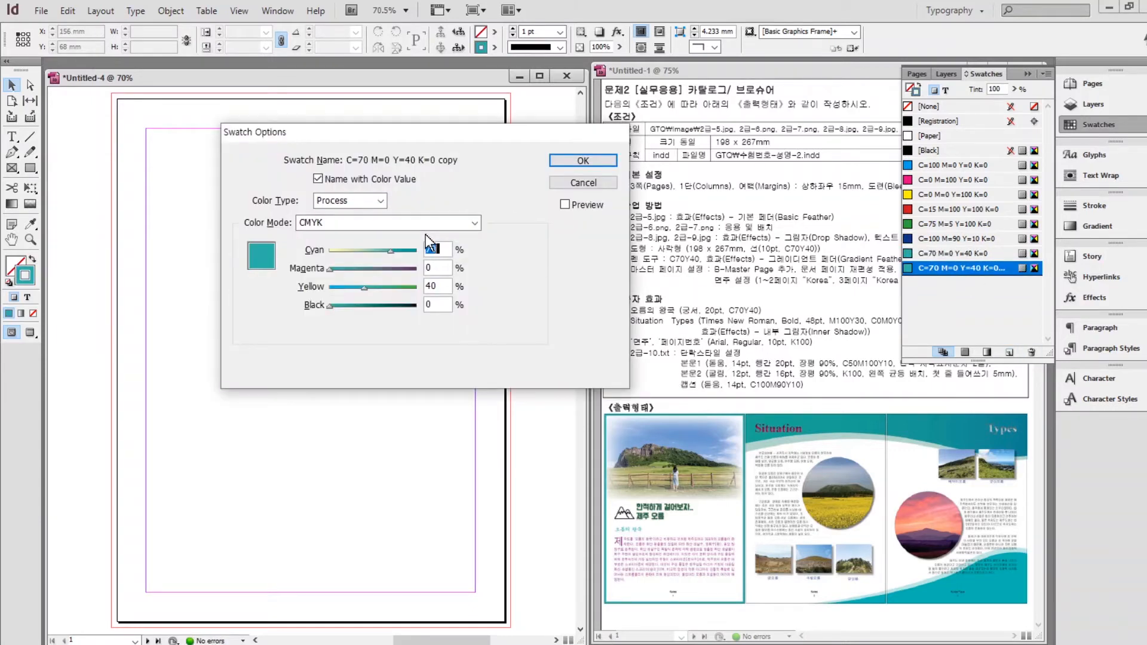
{"action": "type", "text": "0"}
{"action": "key", "text": "Tab"}
{"action": "type", "text": "100"}
{"action": "key", "text": "Tab"}
{"action": "type", "text": "30"}
{"action": "key", "text": "Return"}
{"action": "left_click", "coordinate": [1009, 353]}
Set the next copied swatch to purple C=50 M=100 Y=10 K=0.
{"action": "double_click", "coordinate": [956, 283]}
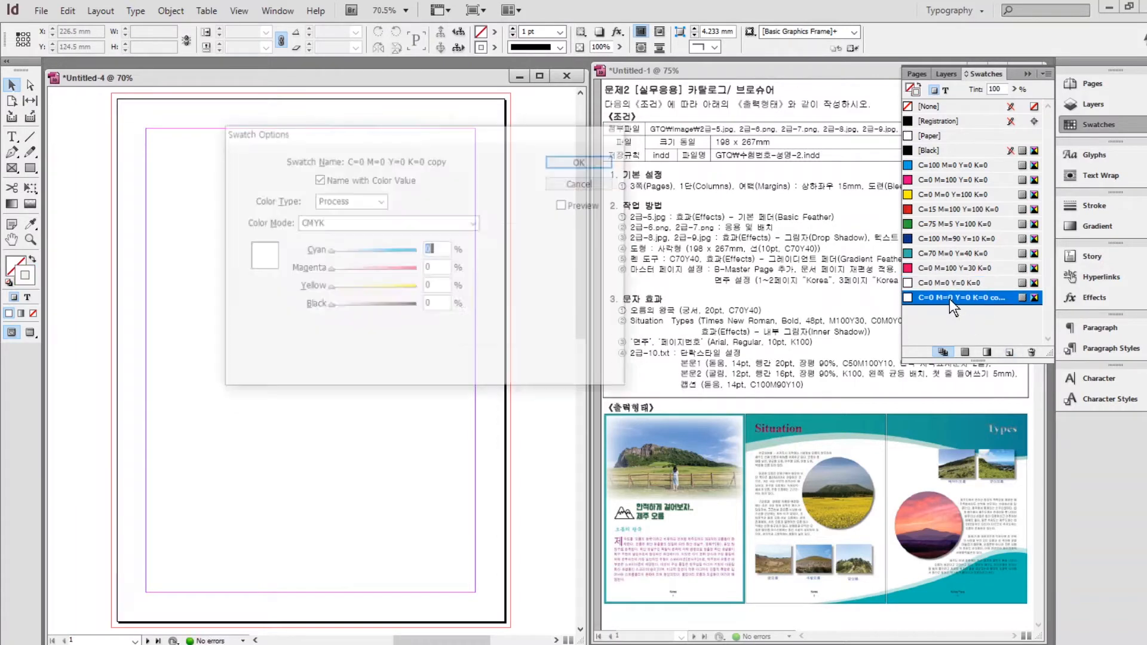
{"action": "type", "text": "50"}
{"action": "key", "text": "Tab"}
{"action": "type", "text": "100"}
Set the last copied swatch to blue C=100 M=90 Y=10 K=0.
{"action": "key", "text": "Tab"}
{"action": "type", "text": "10"}
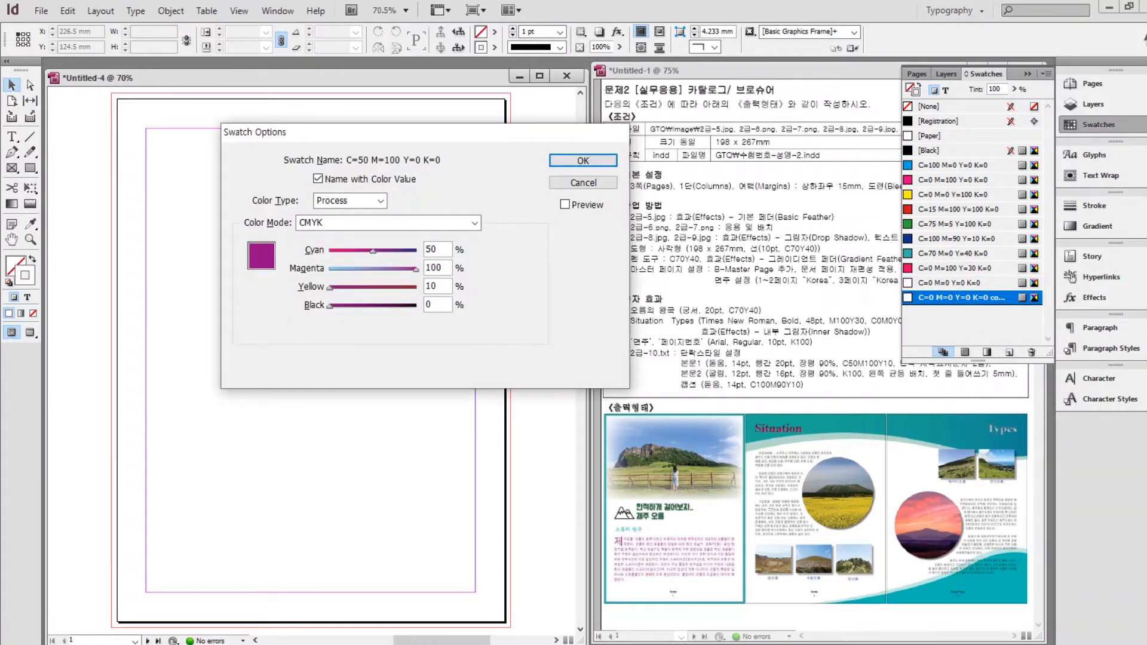
{"action": "key", "text": "Return"}
{"action": "left_click", "coordinate": [1010, 354]}
{"action": "double_click", "coordinate": [952, 307]}
{"action": "type", "text": "100"}
{"action": "key", "text": "Tab"}
{"action": "type", "text": "90"}
{"action": "key", "text": "Return"}
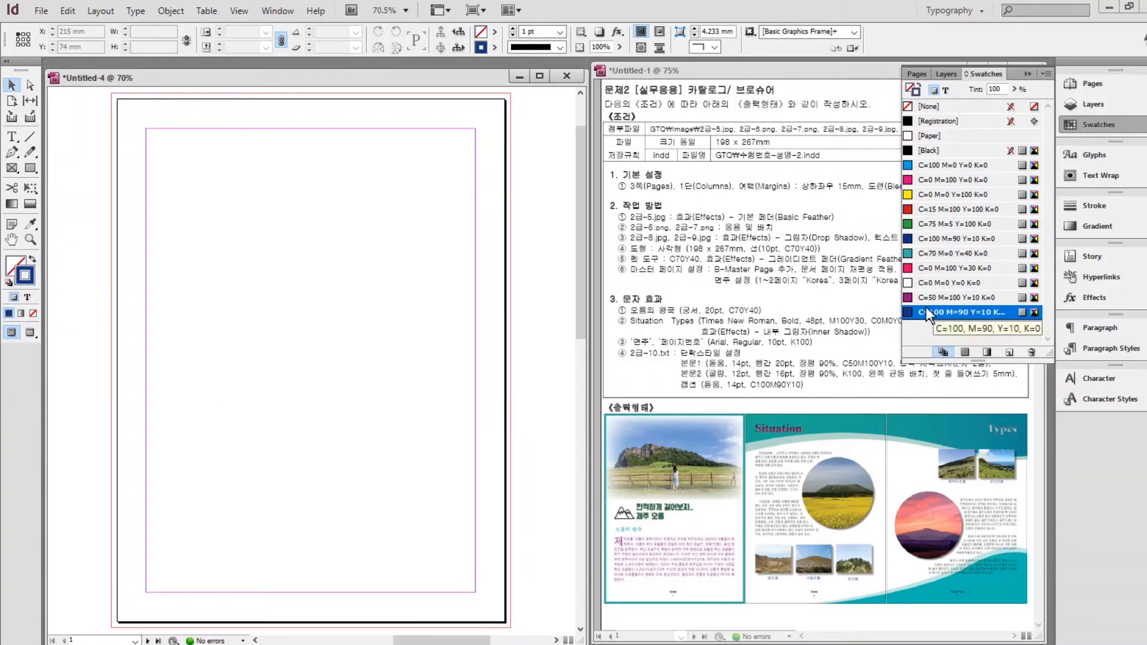
{"action": "left_click", "coordinate": [1025, 74]}
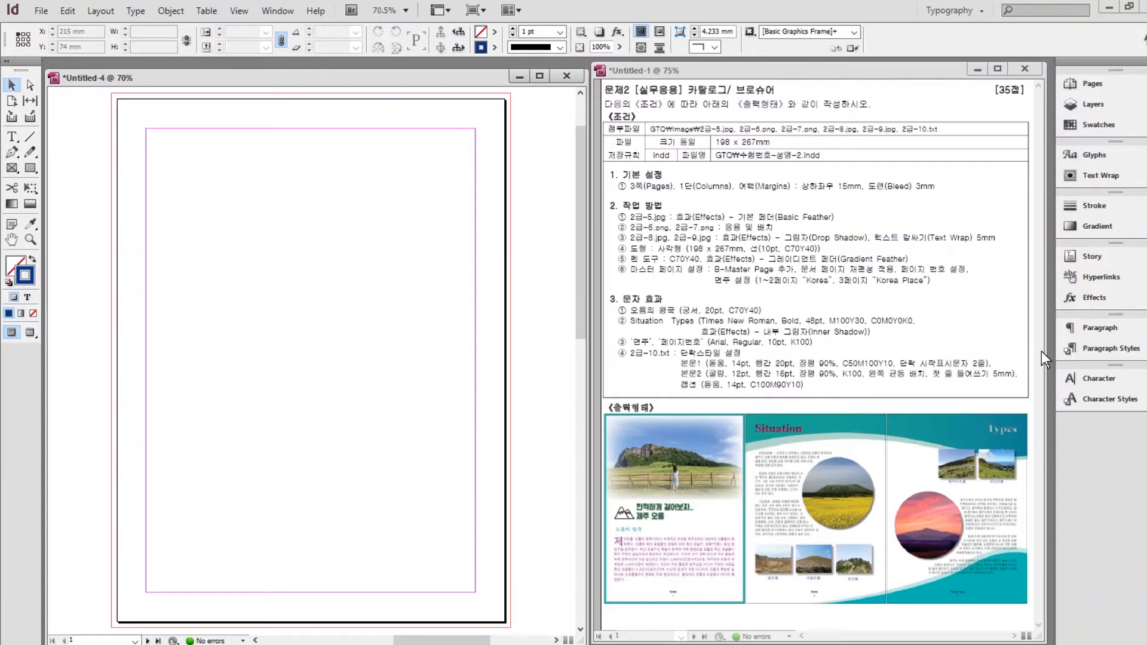
Create paragraph style 본문1 in Dotum 14 pt with 20 pt leading.
{"action": "left_click", "coordinate": [1110, 349]}
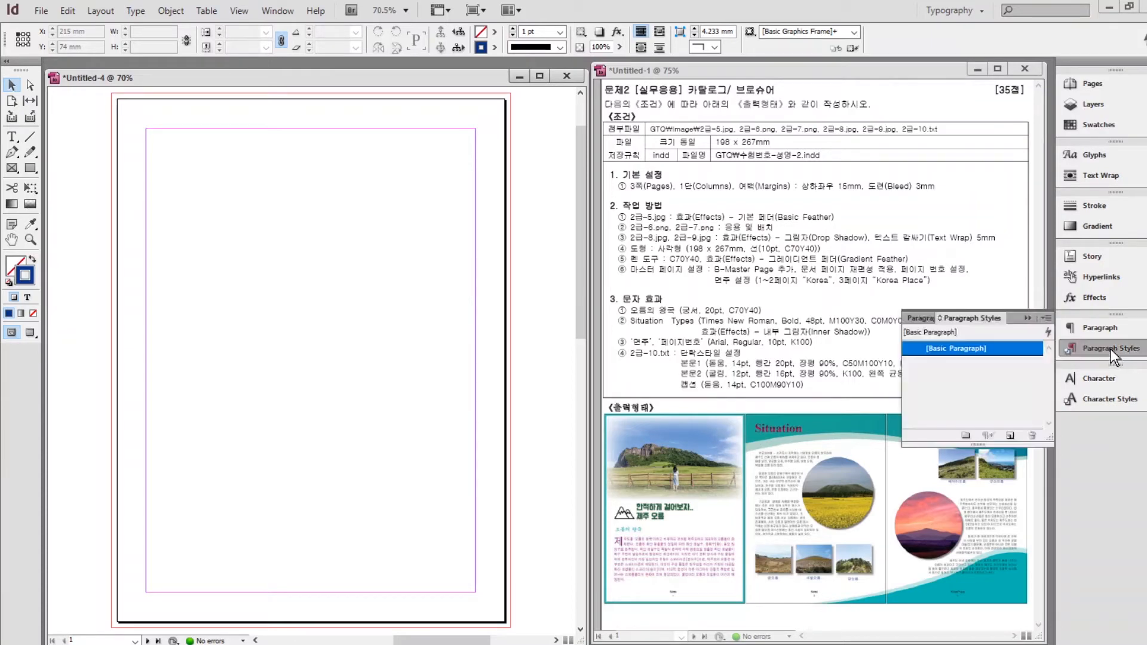
{"action": "left_click", "coordinate": [1011, 436]}
{"action": "double_click", "coordinate": [953, 362]}
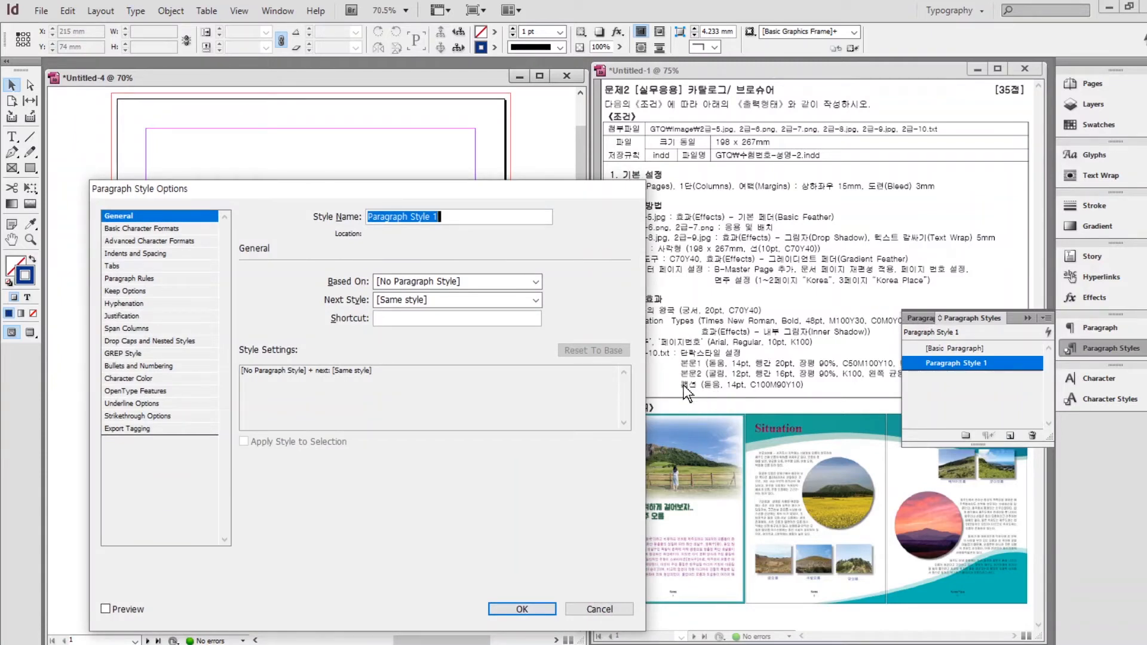
{"action": "type", "text": "본문1"}
{"action": "left_click", "coordinate": [153, 228]}
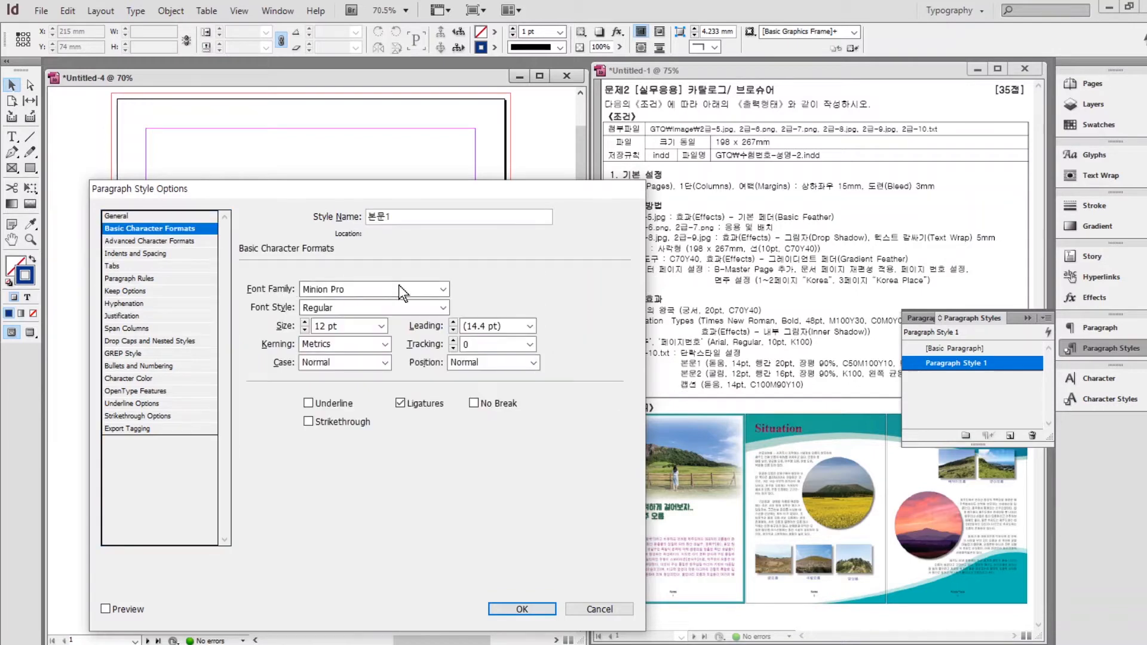
{"action": "left_click", "coordinate": [399, 284]}
{"action": "type", "text": "Dotum"}
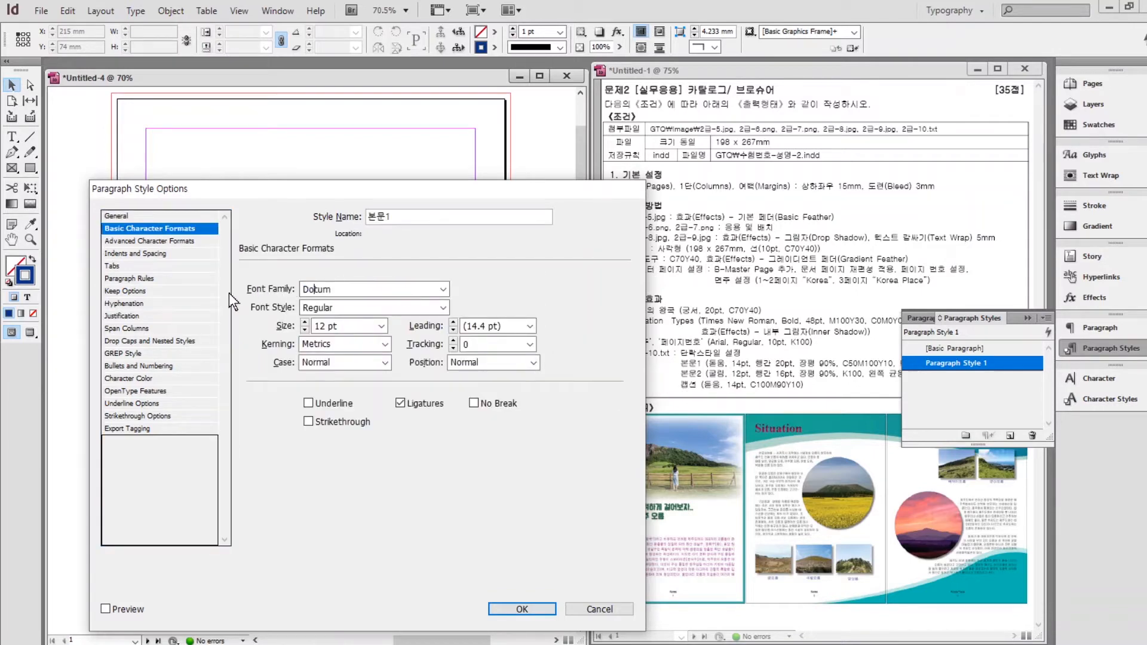
{"action": "left_click", "coordinate": [304, 322]}
{"action": "left_click", "coordinate": [453, 322]}
{"action": "left_click", "coordinate": [454, 323]}
{"action": "left_click", "coordinate": [453, 322]}
{"action": "left_click", "coordinate": [454, 323]}
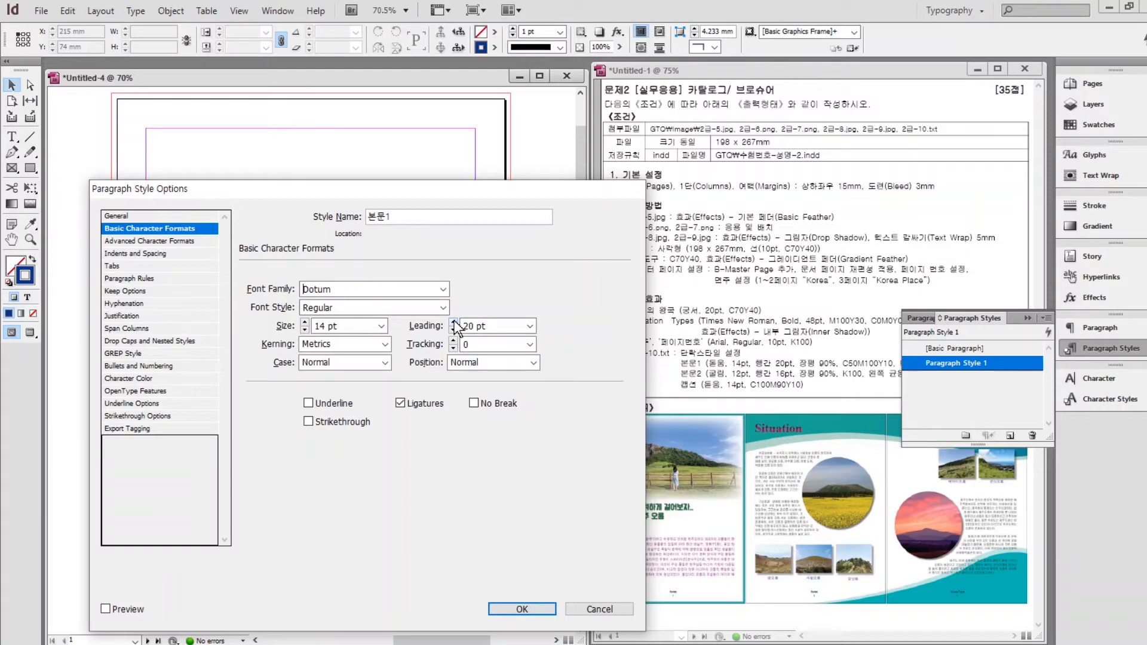
Give 본문1 90% horizontal scale, purple C=50 M=100 Y=10 text and a 2-line drop cap.
{"action": "left_click", "coordinate": [117, 242]}
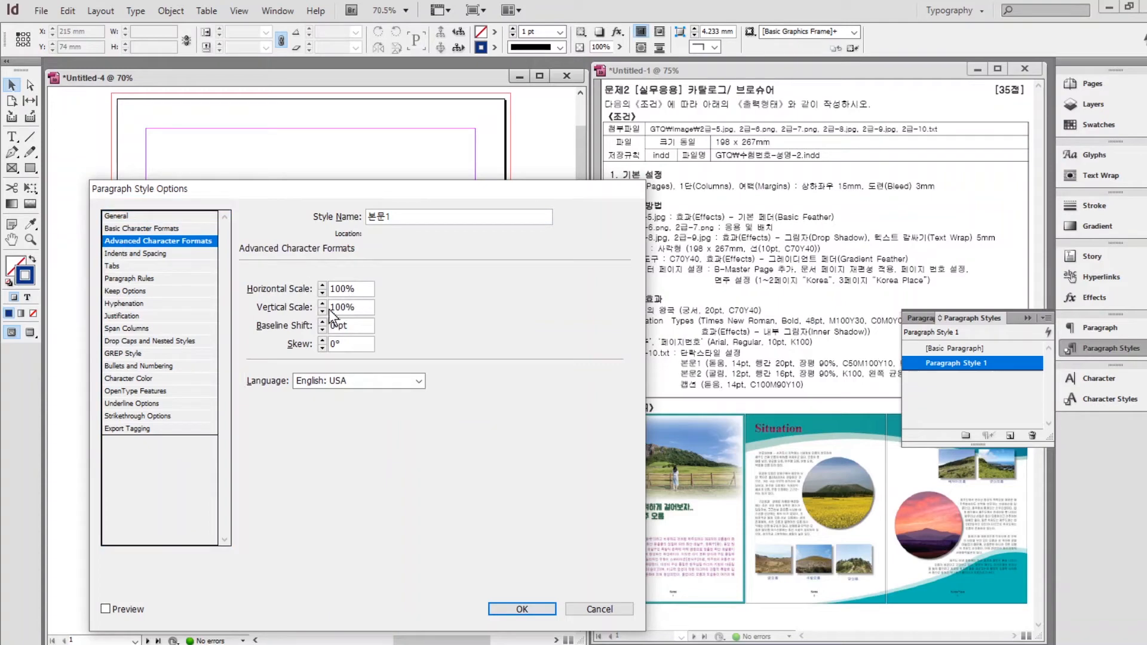
{"action": "left_click_drag", "start_coordinate": [357, 289], "coordinate": [296, 297]}
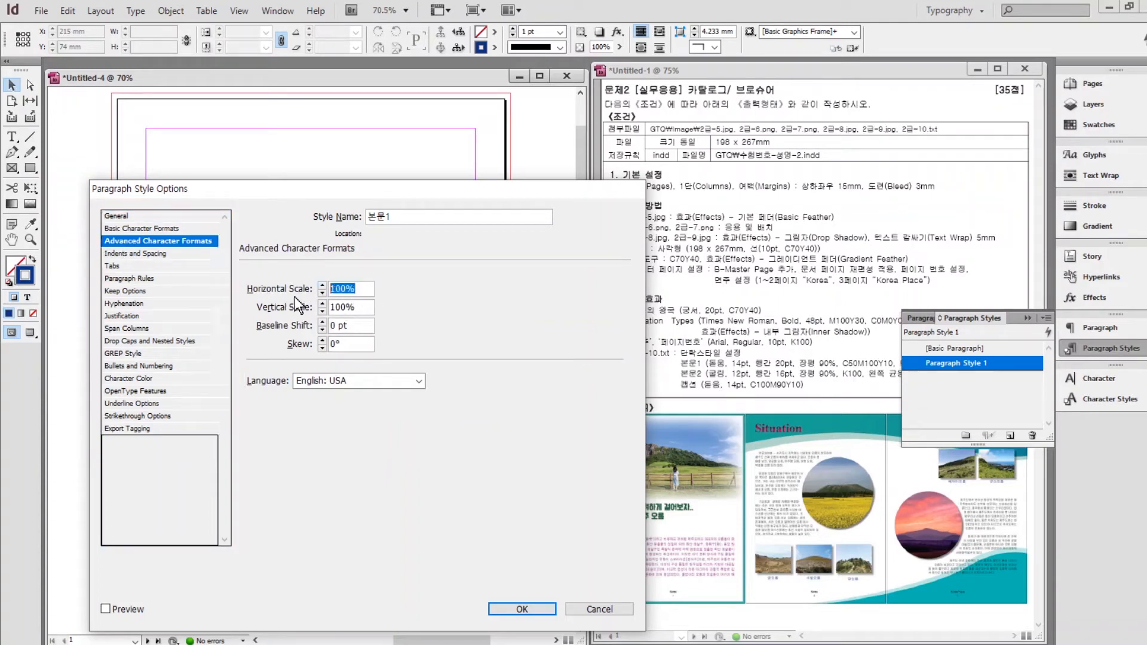
{"action": "type", "text": "90"}
{"action": "left_click", "coordinate": [134, 378]}
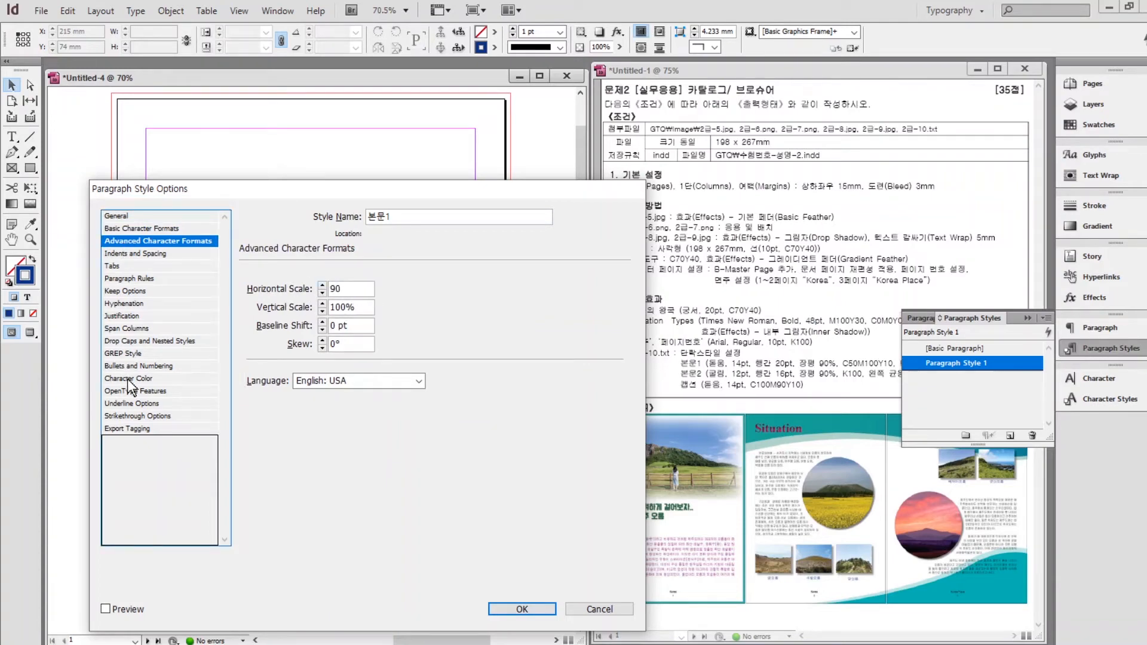
{"action": "scroll", "coordinate": [471, 303], "scroll_direction": "down", "scroll_amount": 3}
{"action": "left_click", "coordinate": [324, 351]}
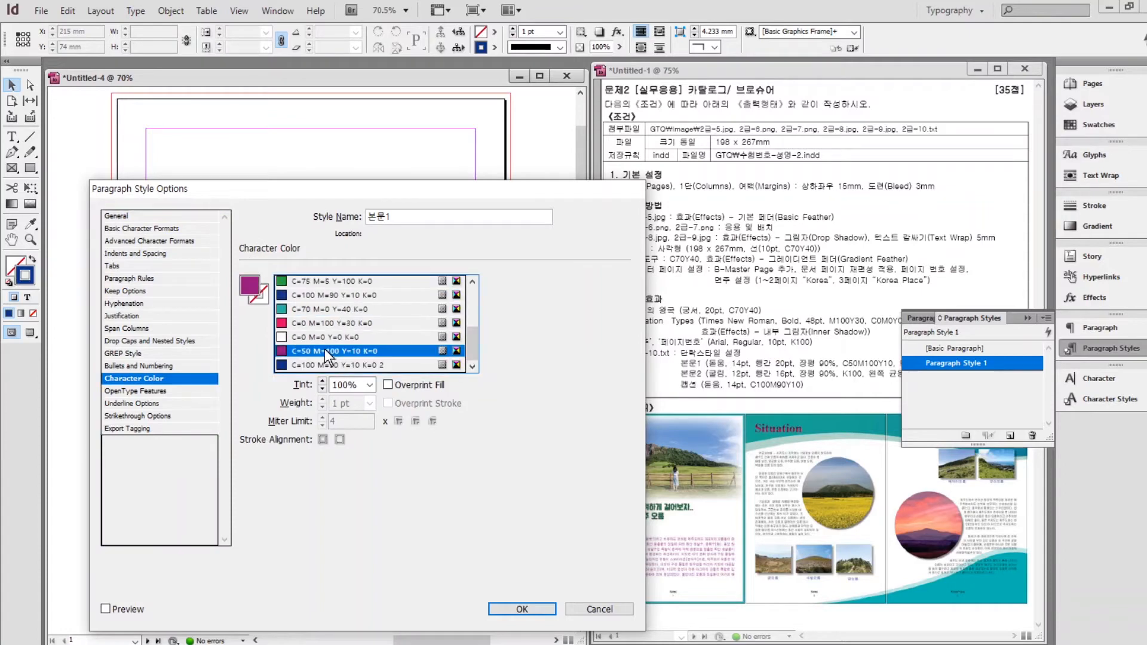
{"action": "left_click", "coordinate": [149, 339]}
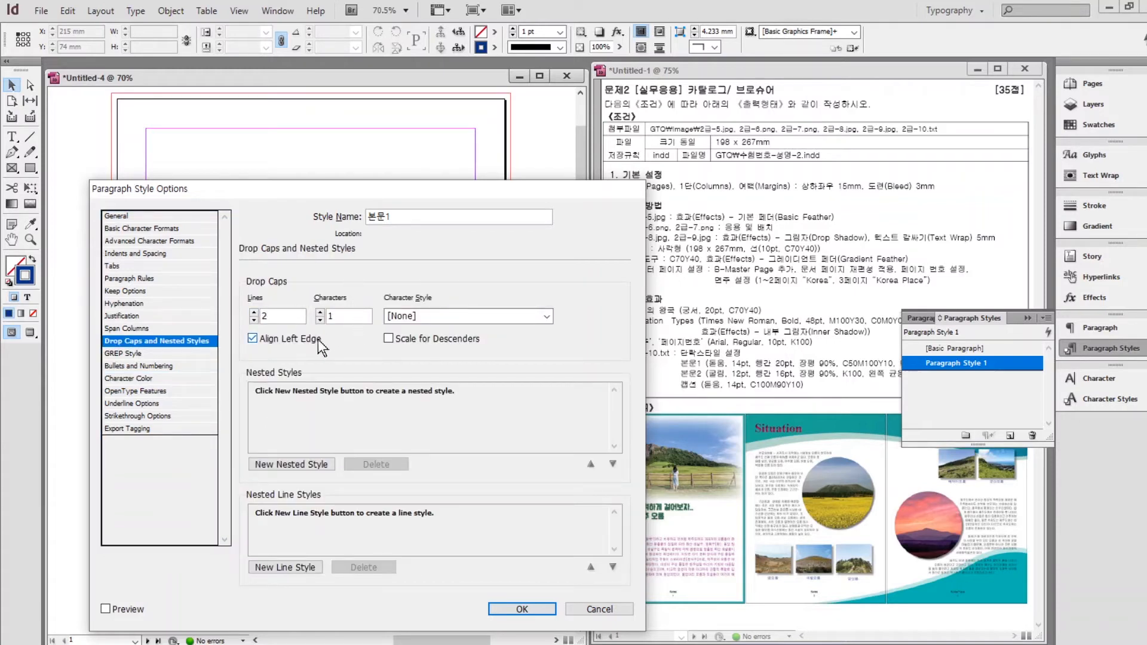
{"action": "left_click", "coordinate": [519, 611]}
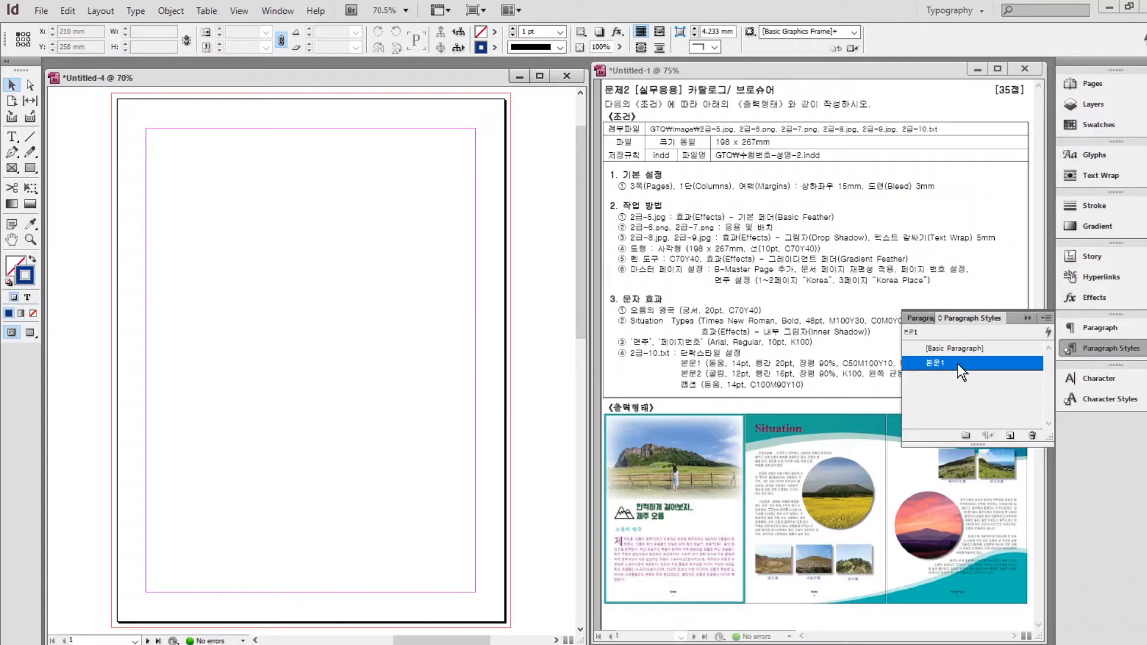
Create paragraph style 본문2 in Gulim with a 5 mm first-line indent.
{"action": "left_click", "coordinate": [956, 348]}
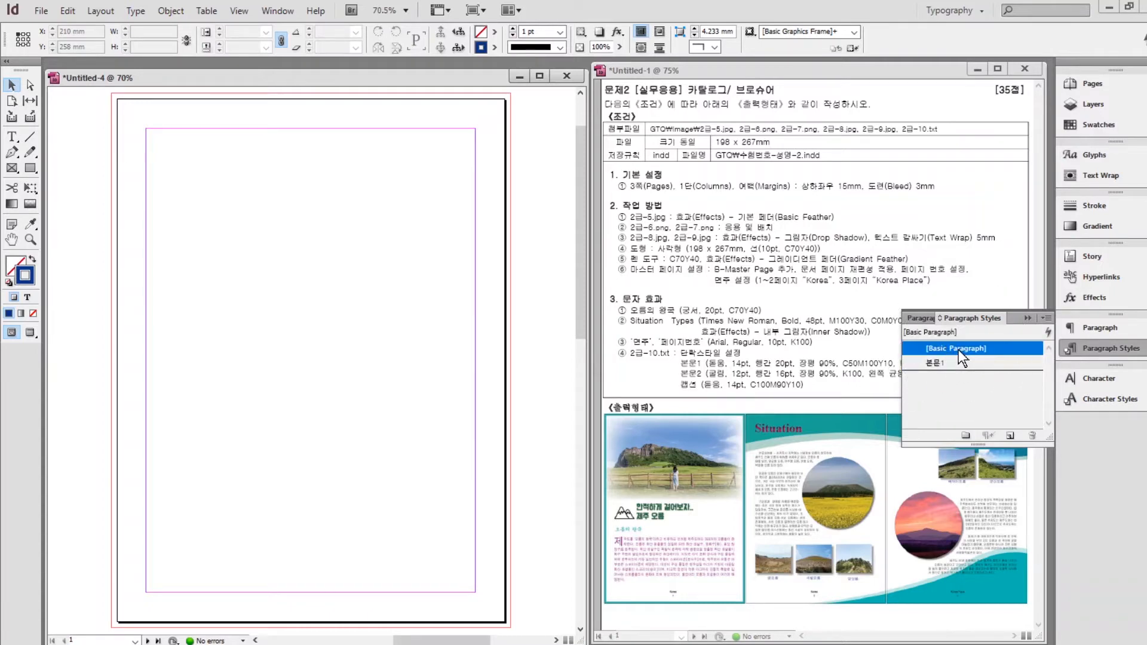
{"action": "left_click", "coordinate": [1012, 439], "text": "alt"}
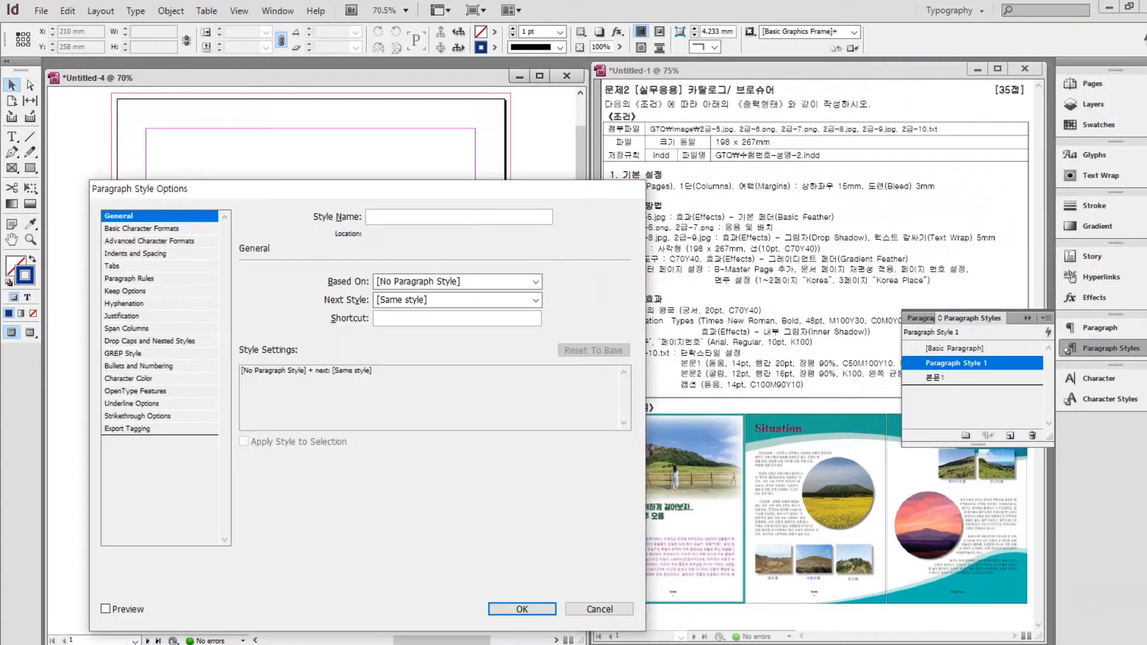
{"action": "type", "text": "본문2"}
{"action": "left_click", "coordinate": [150, 228]}
{"action": "key", "text": "Tab"}
{"action": "type", "text": "Gulim"}
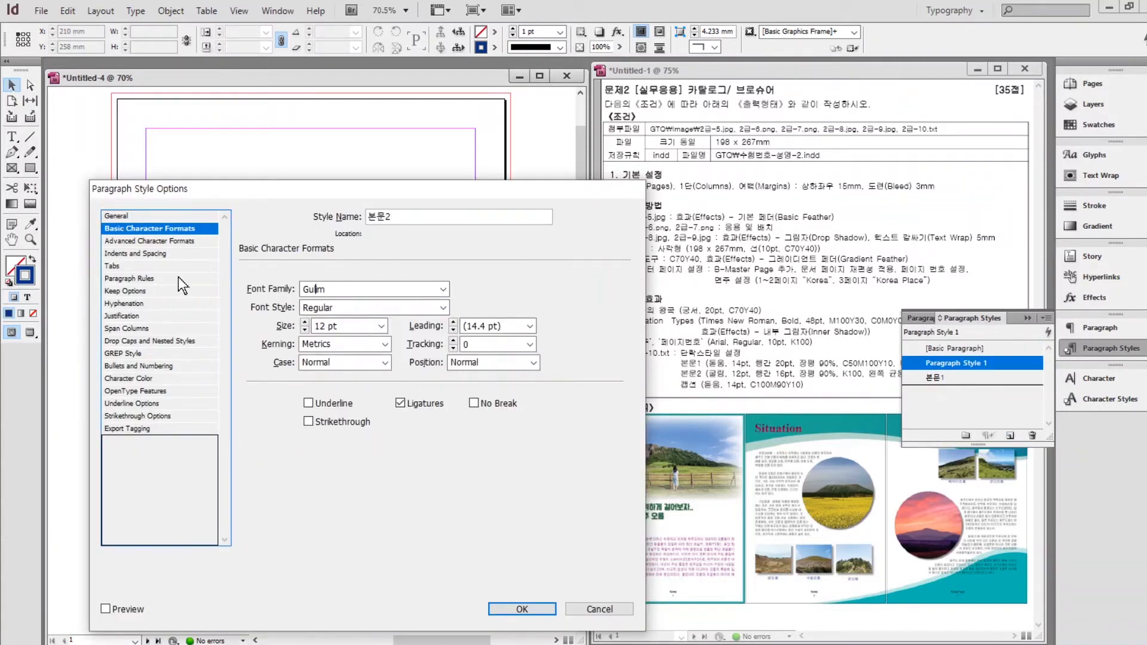
{"action": "left_click", "coordinate": [453, 322]}
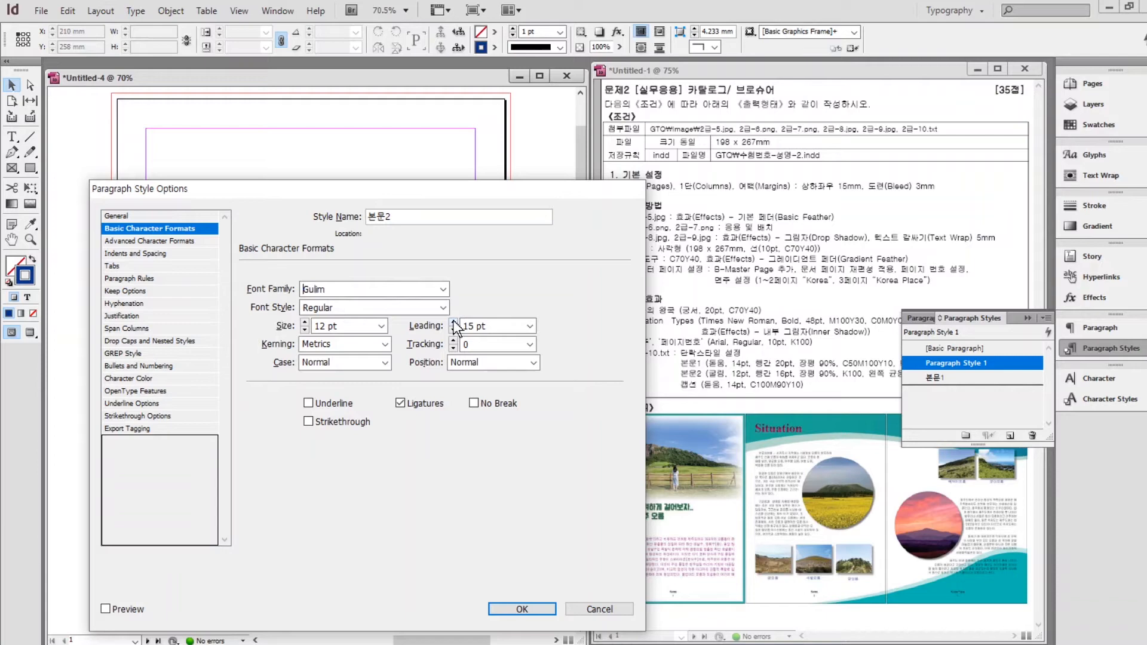
{"action": "left_click", "coordinate": [153, 241]}
{"action": "left_click", "coordinate": [138, 378]}
{"action": "left_click", "coordinate": [142, 253]}
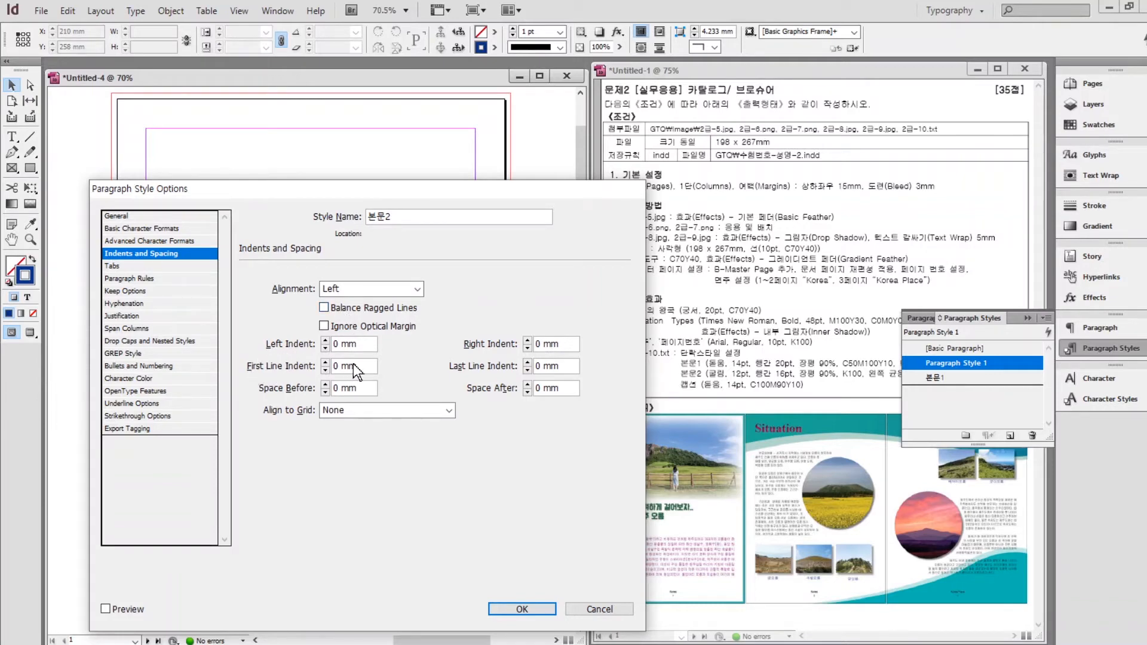
{"action": "left_click", "coordinate": [306, 370]}
{"action": "type", "text": "5"}
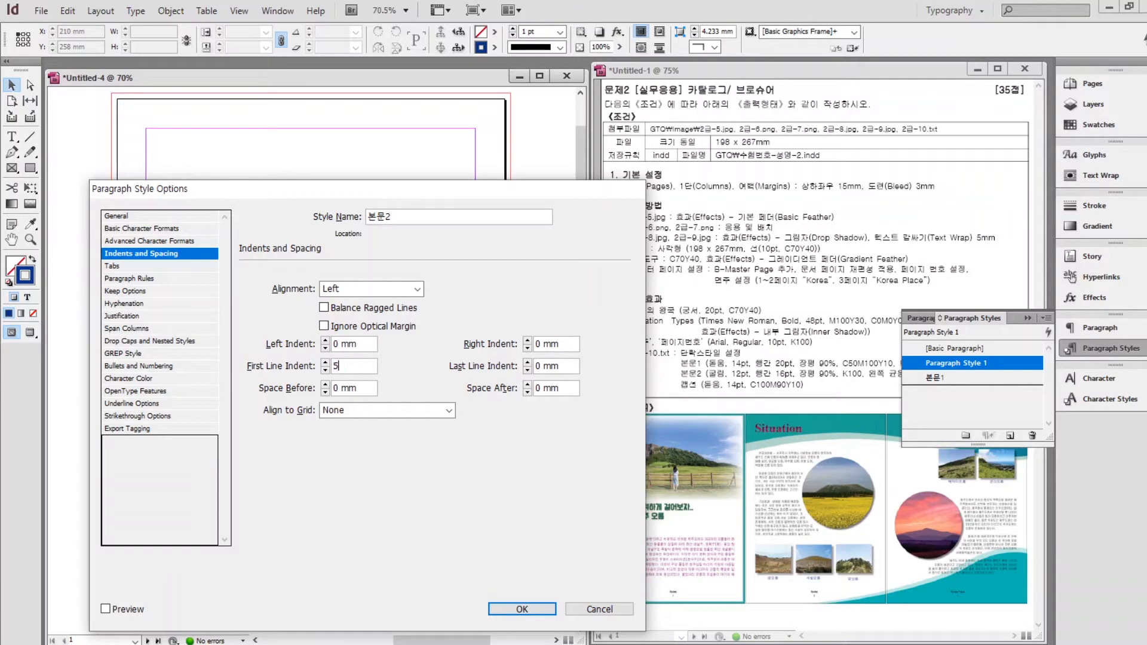
{"action": "key", "text": "Return"}
Create paragraph style 캡션 in Dotum 14 pt with blue C=100 M=90 Y=10 text.
{"action": "left_click", "coordinate": [1010, 435], "text": "alt"}
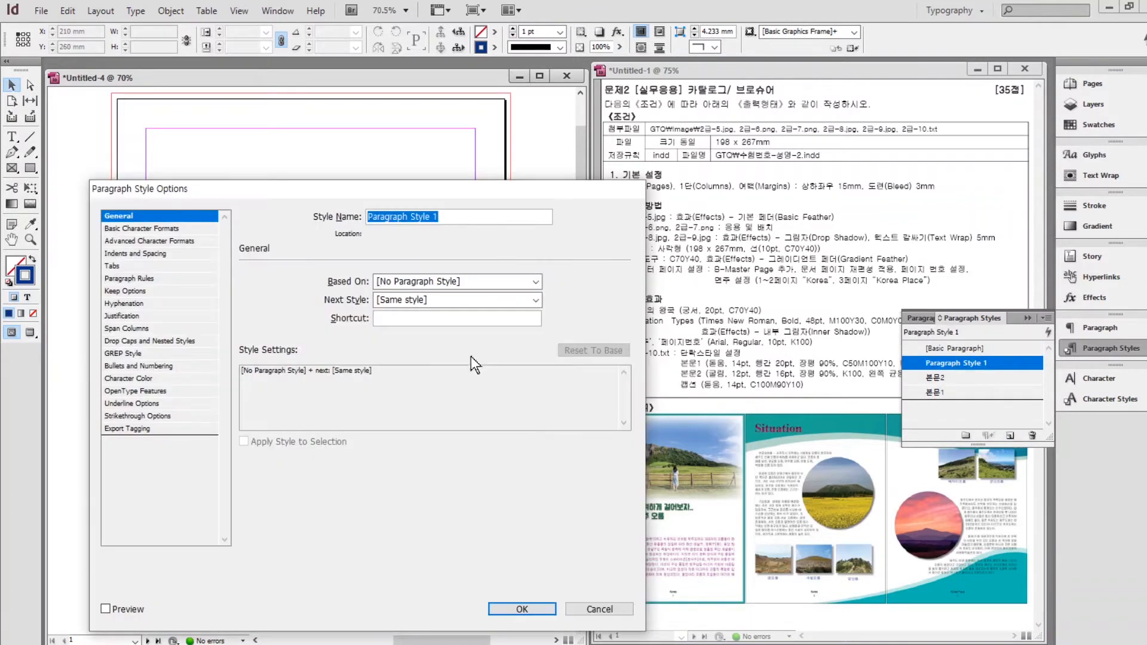
{"action": "type", "text": "본션"}
{"action": "left_click", "coordinate": [154, 229]}
{"action": "left_click_drag", "start_coordinate": [347, 290], "coordinate": [246, 320]}
{"action": "type", "text": "do"}
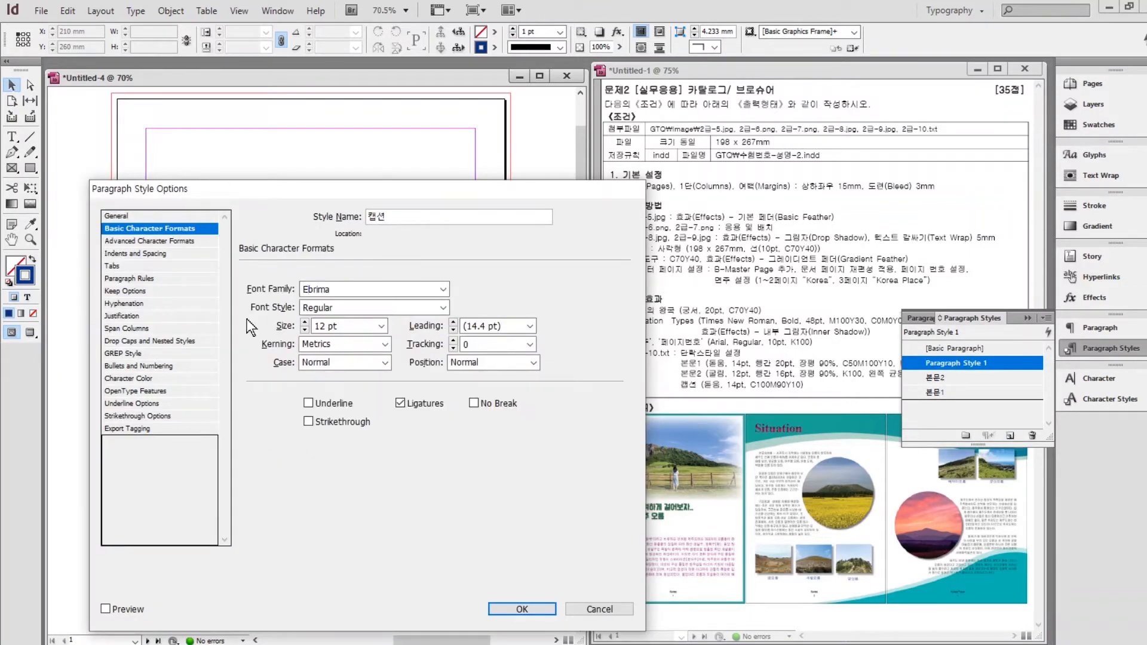
{"action": "left_click", "coordinate": [305, 322]}
{"action": "left_click", "coordinate": [304, 322]}
{"action": "left_click", "coordinate": [134, 379]}
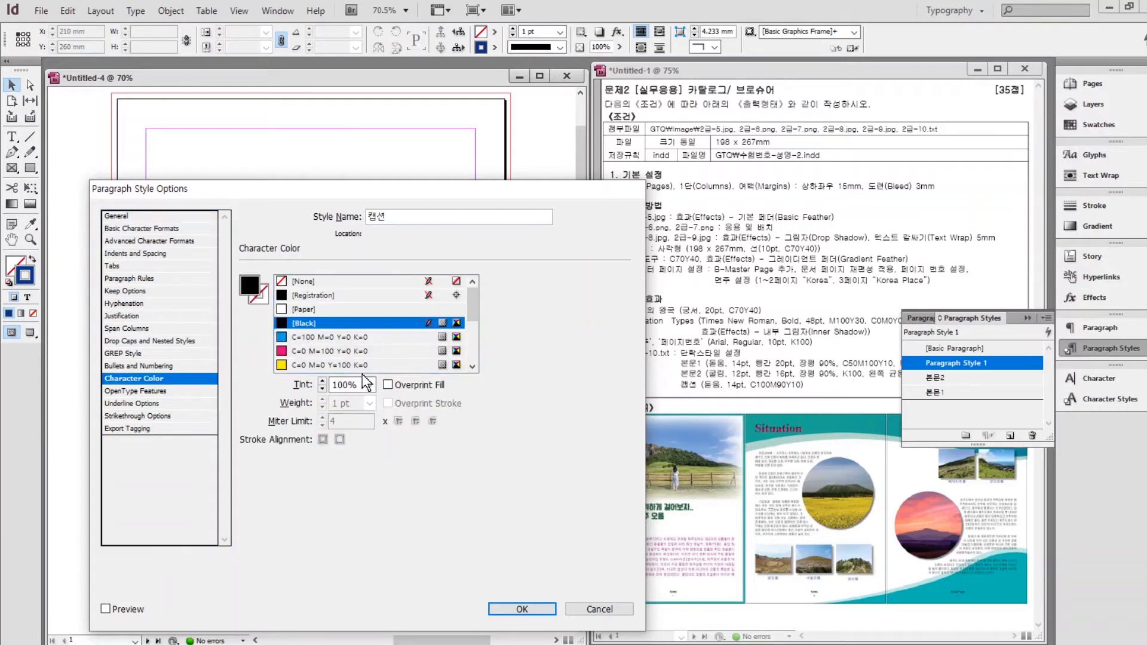
{"action": "scroll", "coordinate": [424, 359], "scroll_direction": "down", "scroll_amount": 3}
{"action": "left_click", "coordinate": [315, 296]}
{"action": "left_click", "coordinate": [523, 610]}
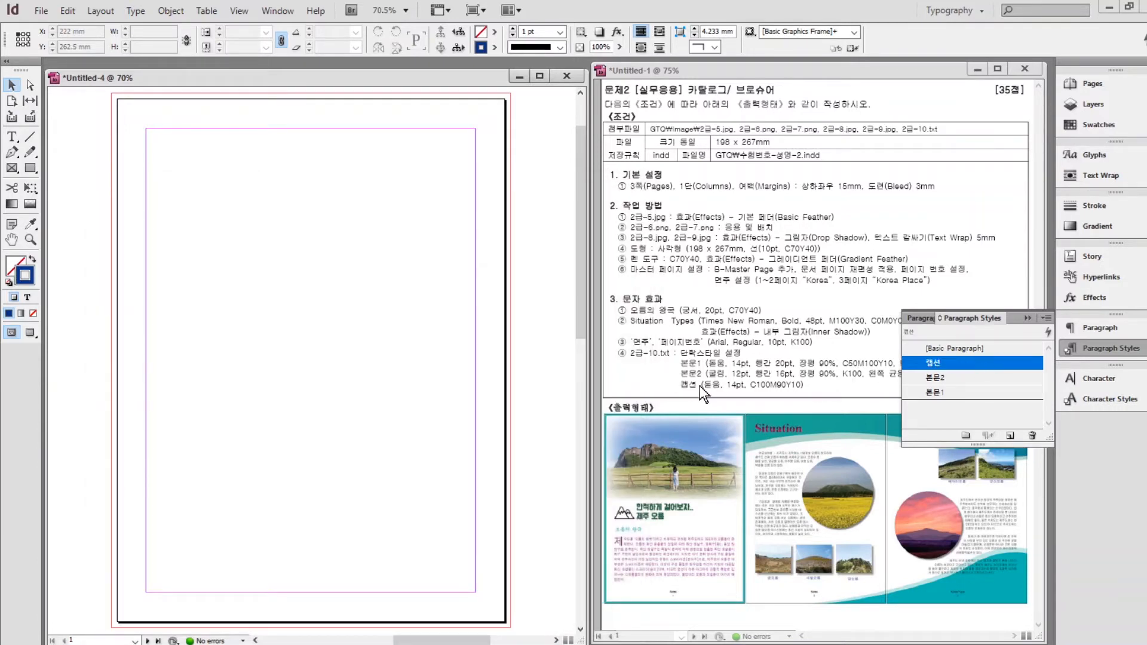
Turn off page shuffling and drag page 1 beside pages 2–3 to form one spread.
{"action": "left_click", "coordinate": [1027, 318]}
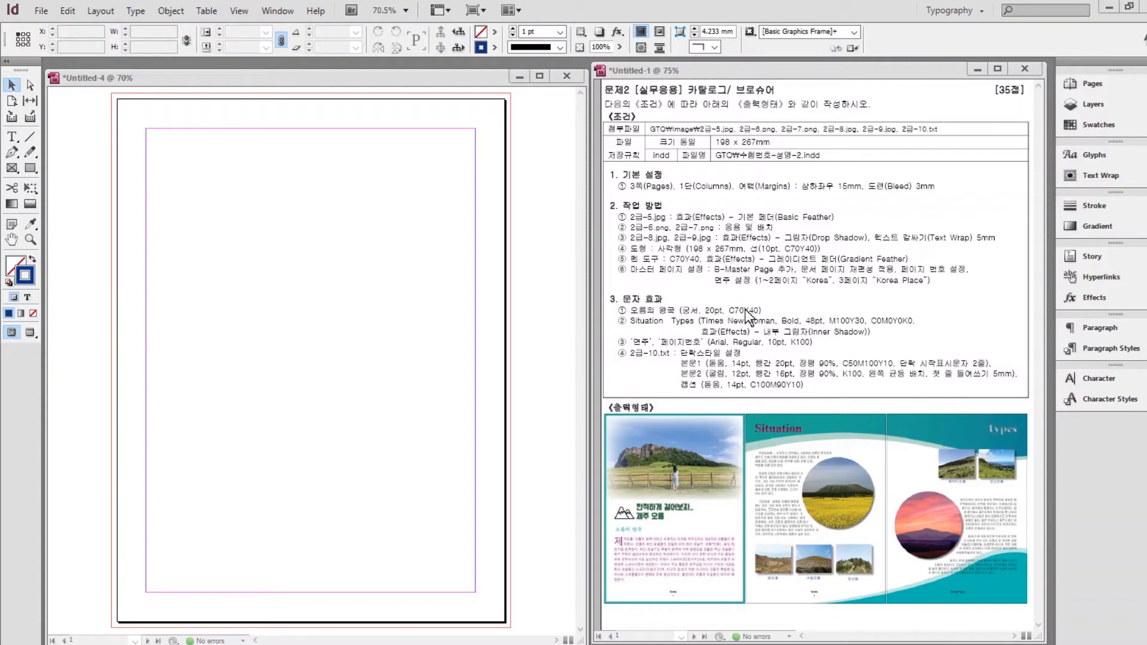
{"action": "left_click", "coordinate": [1093, 84]}
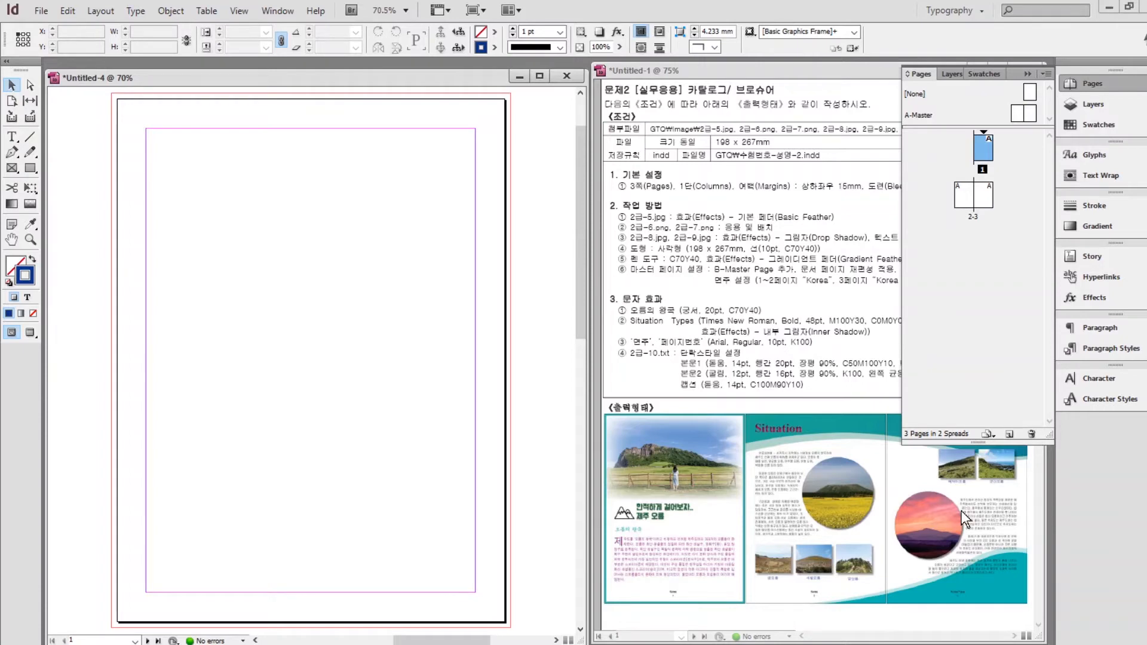
{"action": "right_click", "coordinate": [984, 149]}
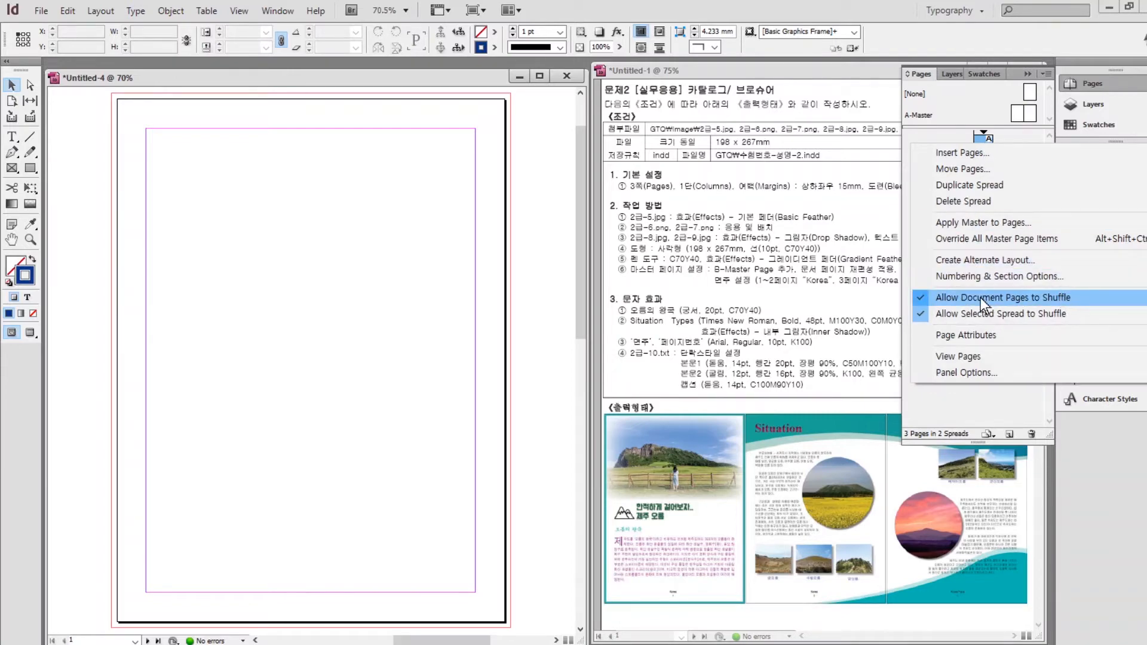
{"action": "left_click", "coordinate": [923, 305]}
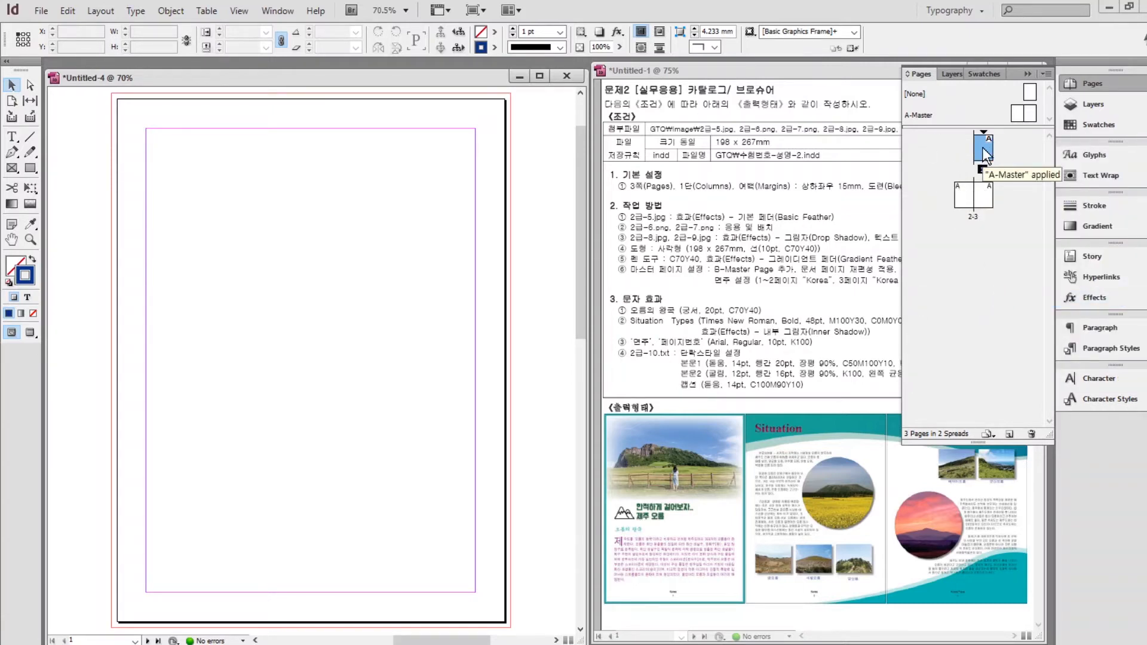
{"action": "left_click_drag", "start_coordinate": [982, 147], "coordinate": [950, 192]}
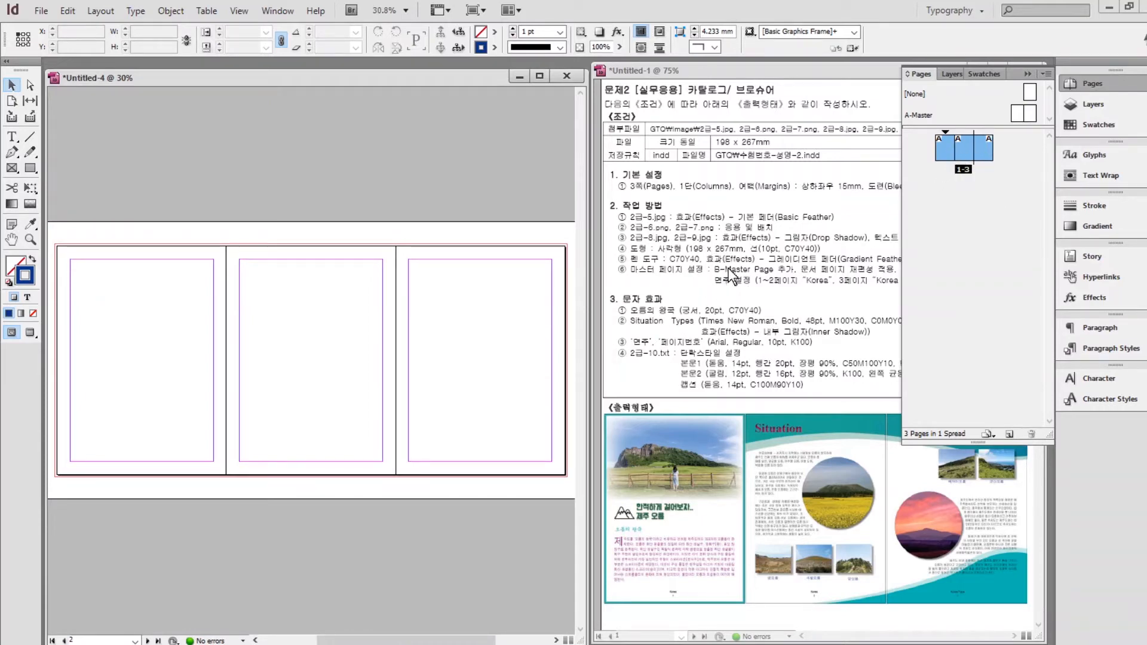
Create a new B-Master spread from the A-Master's options.
{"action": "left_click", "coordinate": [953, 113]}
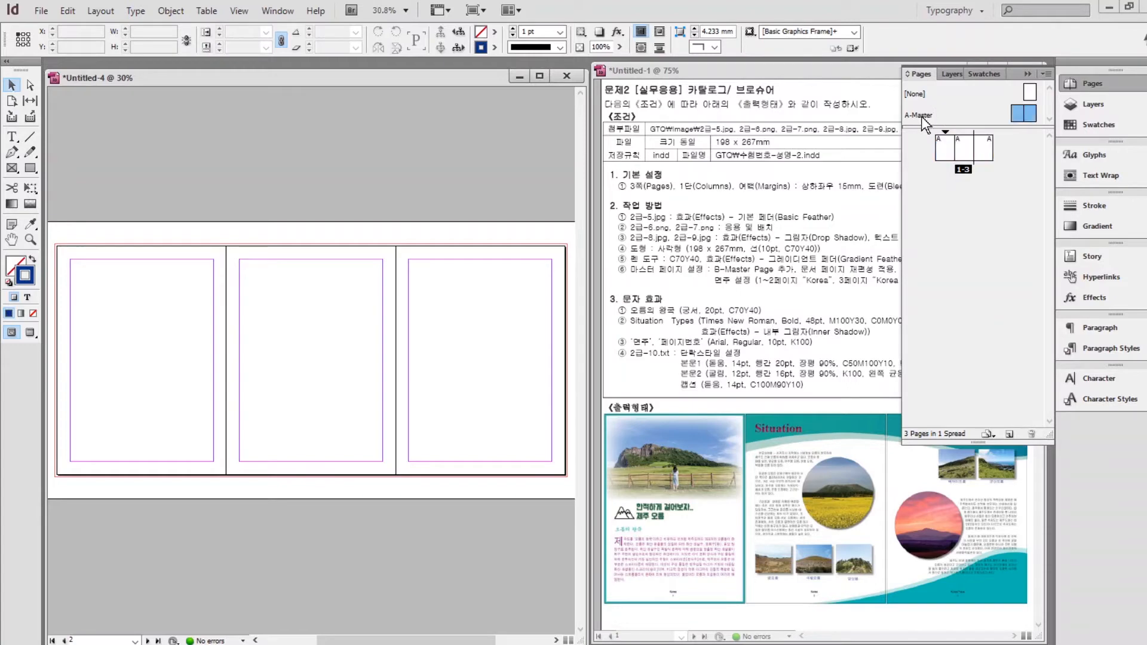
{"action": "right_click", "coordinate": [965, 109]}
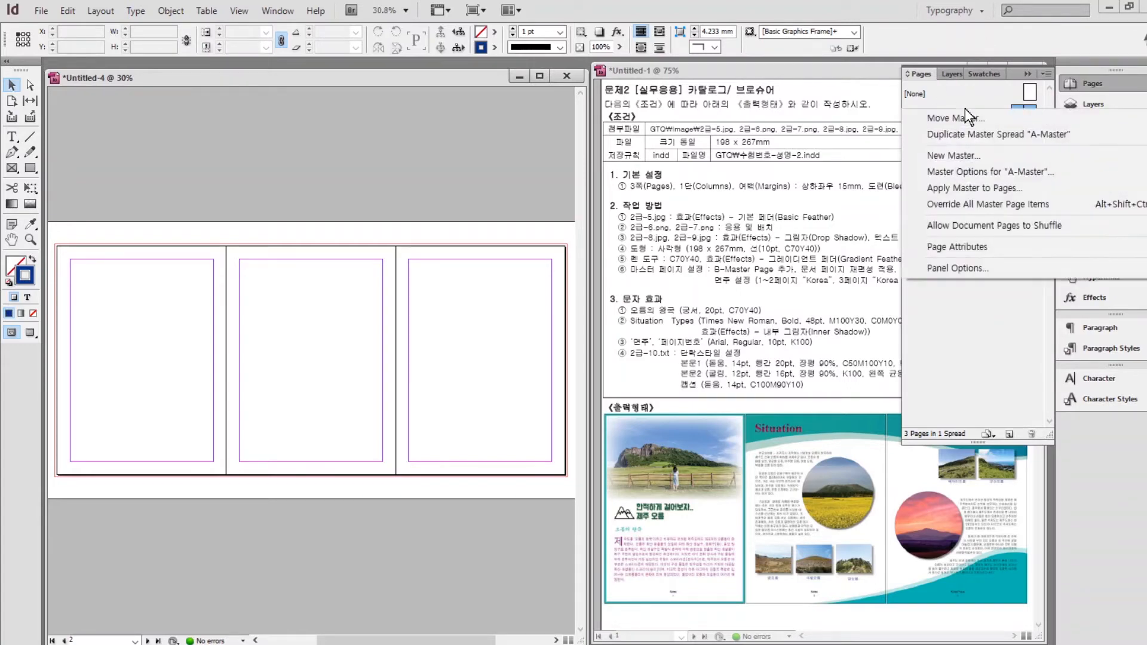
{"action": "left_click", "coordinate": [959, 155]}
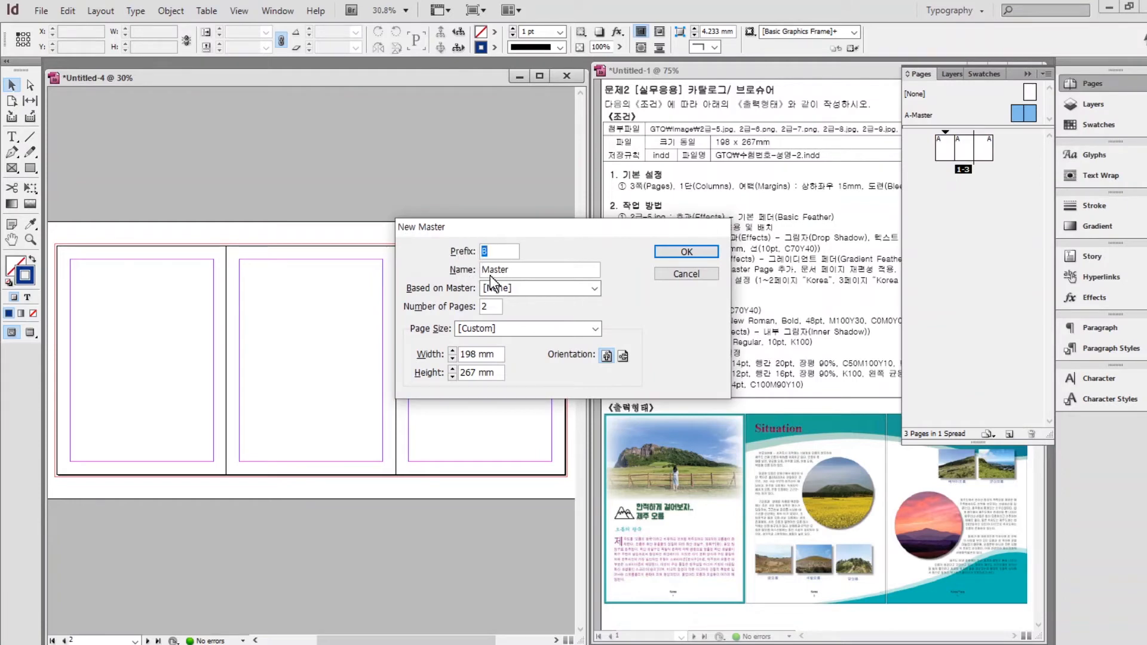
{"action": "left_click", "coordinate": [686, 253]}
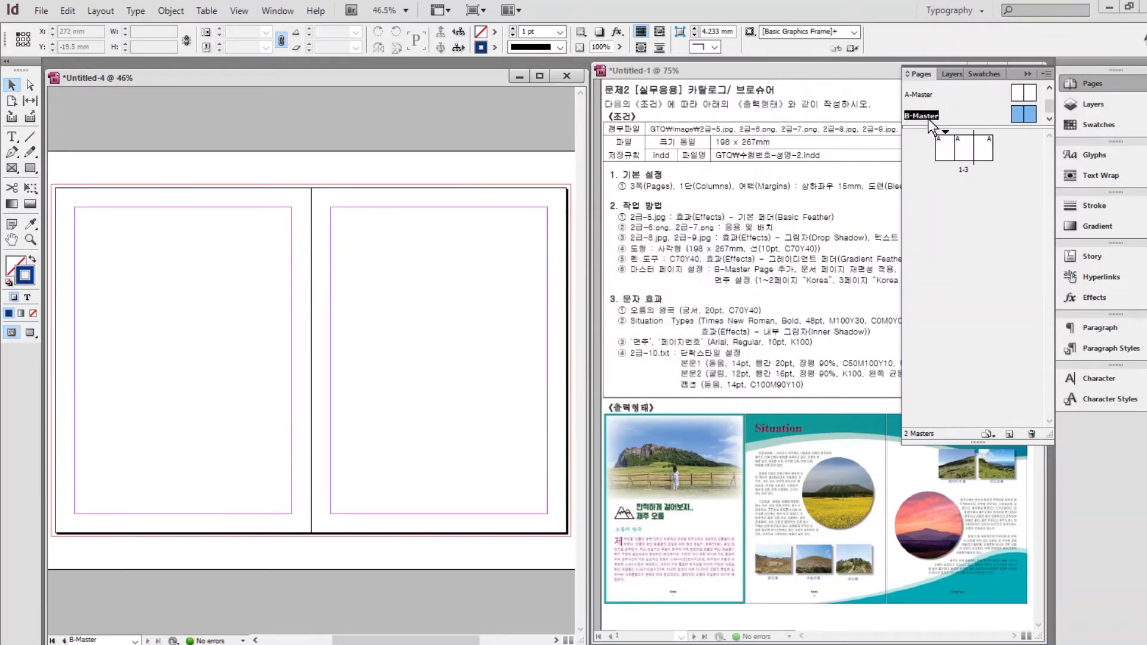
Apply B-Master to all pages of the document.
{"action": "left_click", "coordinate": [944, 147]}
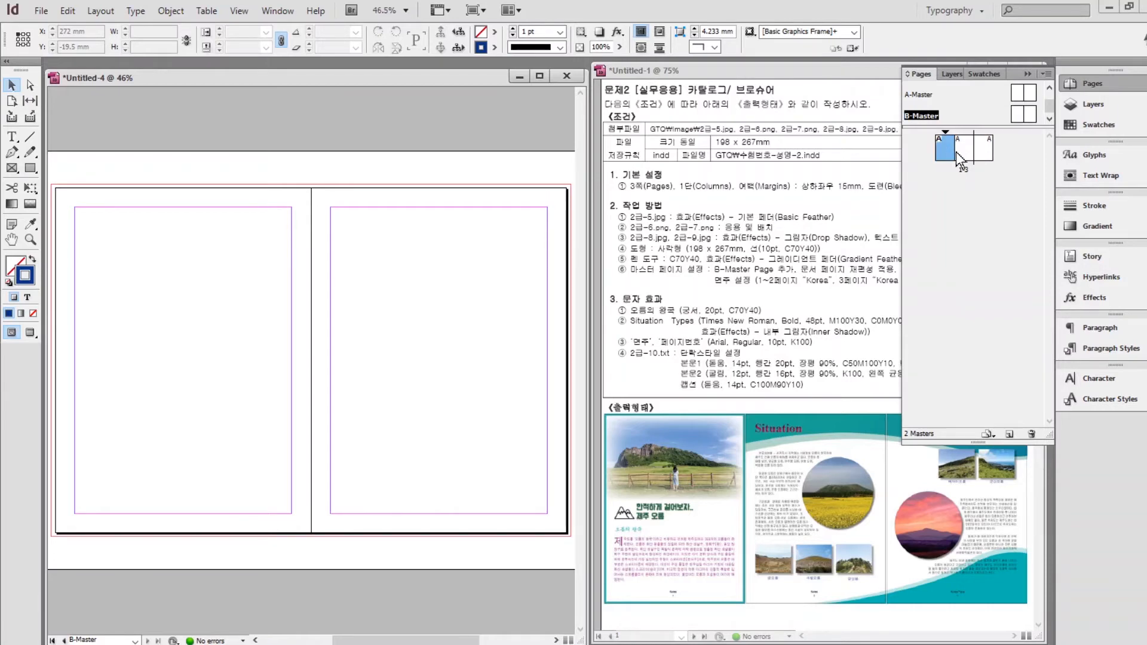
{"action": "right_click", "coordinate": [948, 149]}
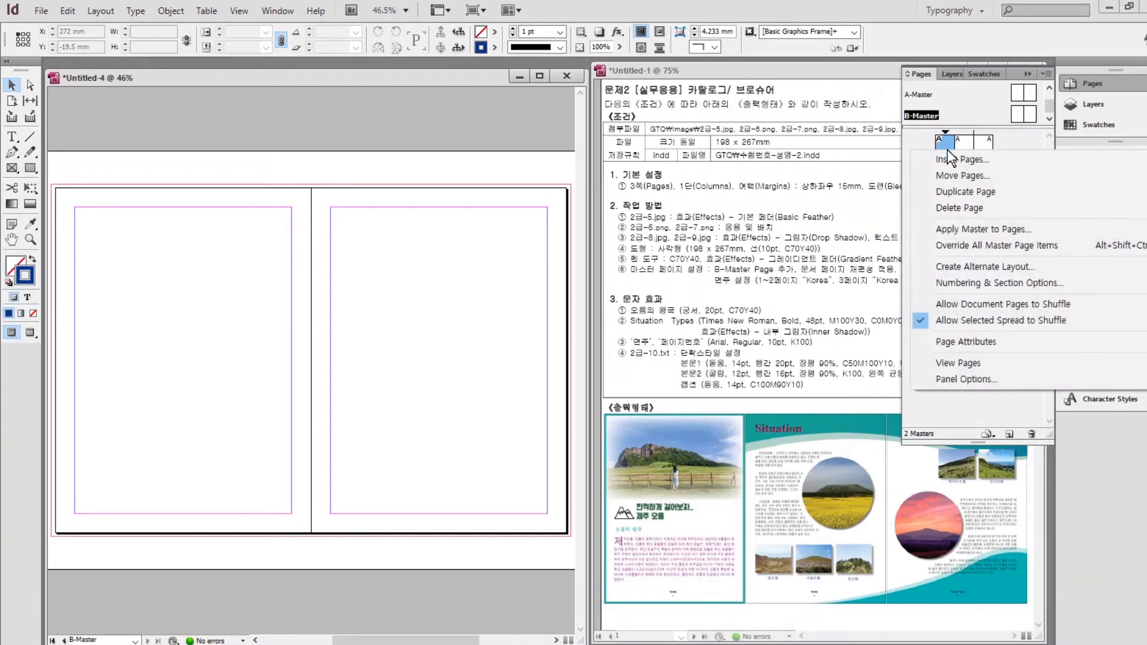
{"action": "left_click", "coordinate": [974, 230]}
{"action": "left_click", "coordinate": [644, 328]}
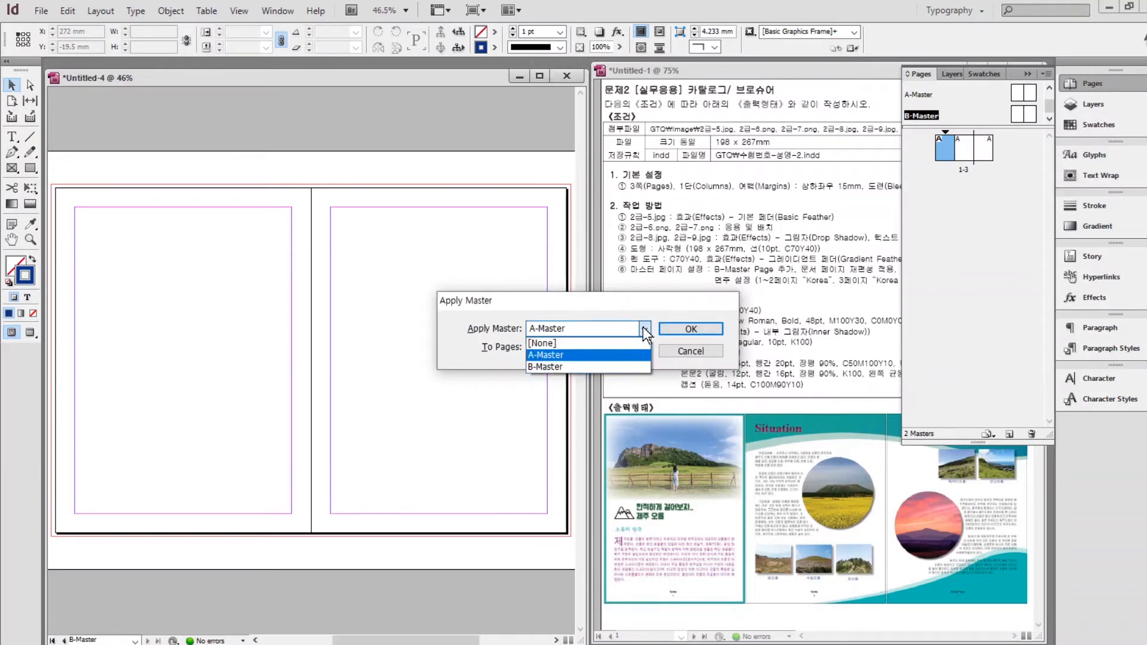
{"action": "left_click", "coordinate": [569, 367]}
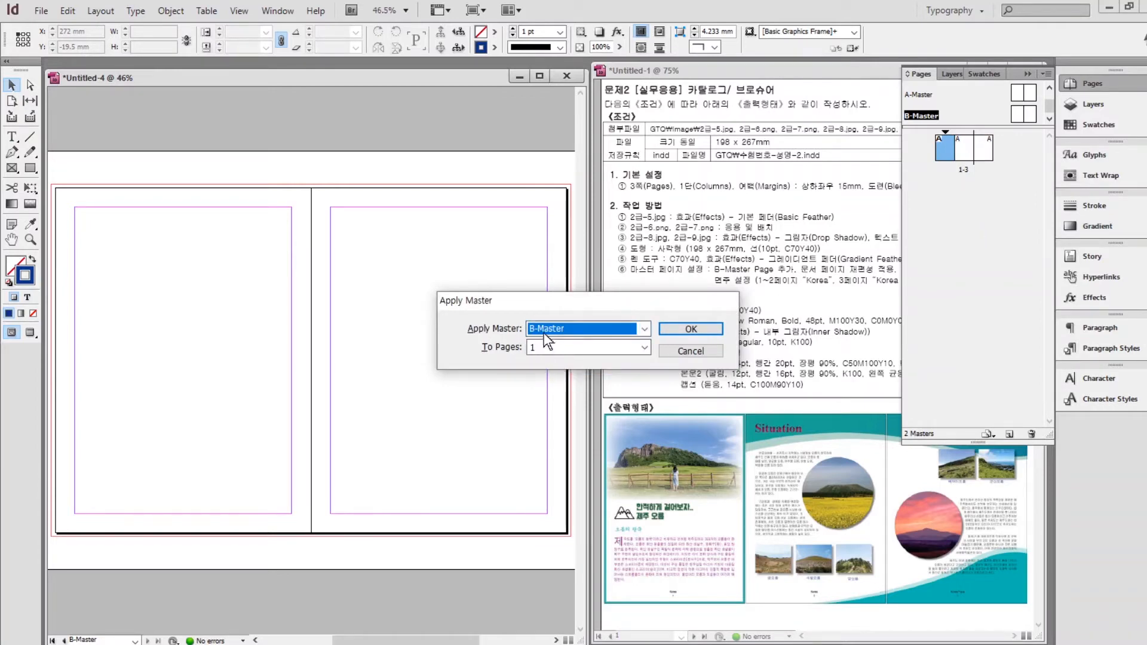
{"action": "left_click", "coordinate": [644, 347]}
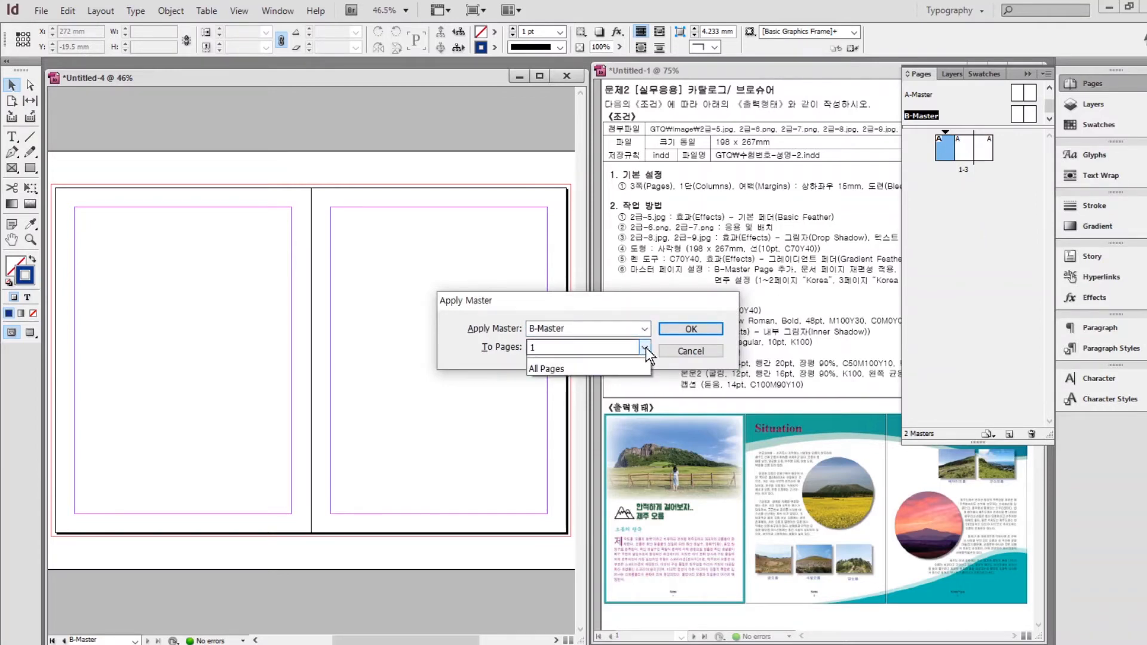
{"action": "left_click", "coordinate": [564, 386]}
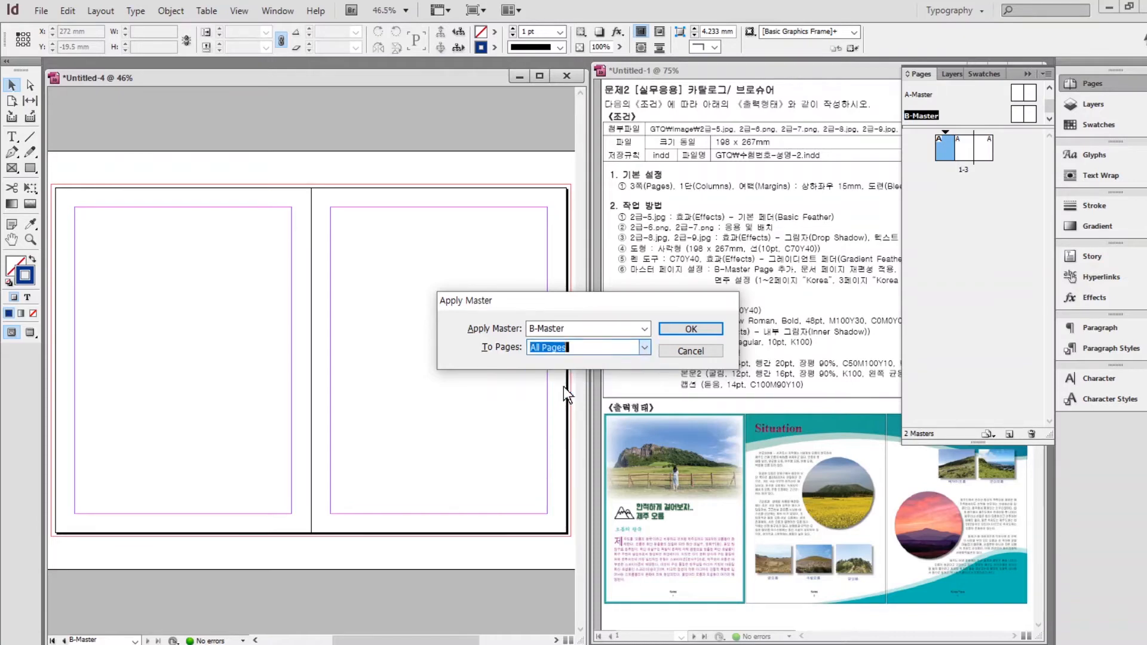
{"action": "left_click", "coordinate": [690, 329]}
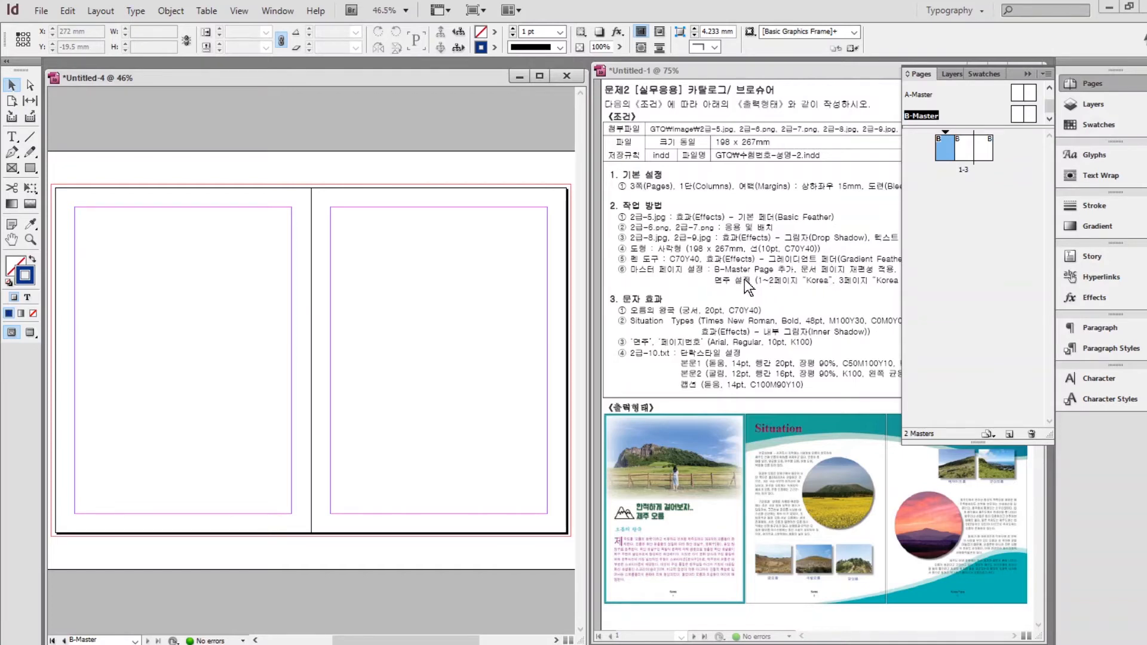
On the B-Master, draw a text frame at the bottom of the left page and type Korea.
{"action": "left_click", "coordinate": [950, 108]}
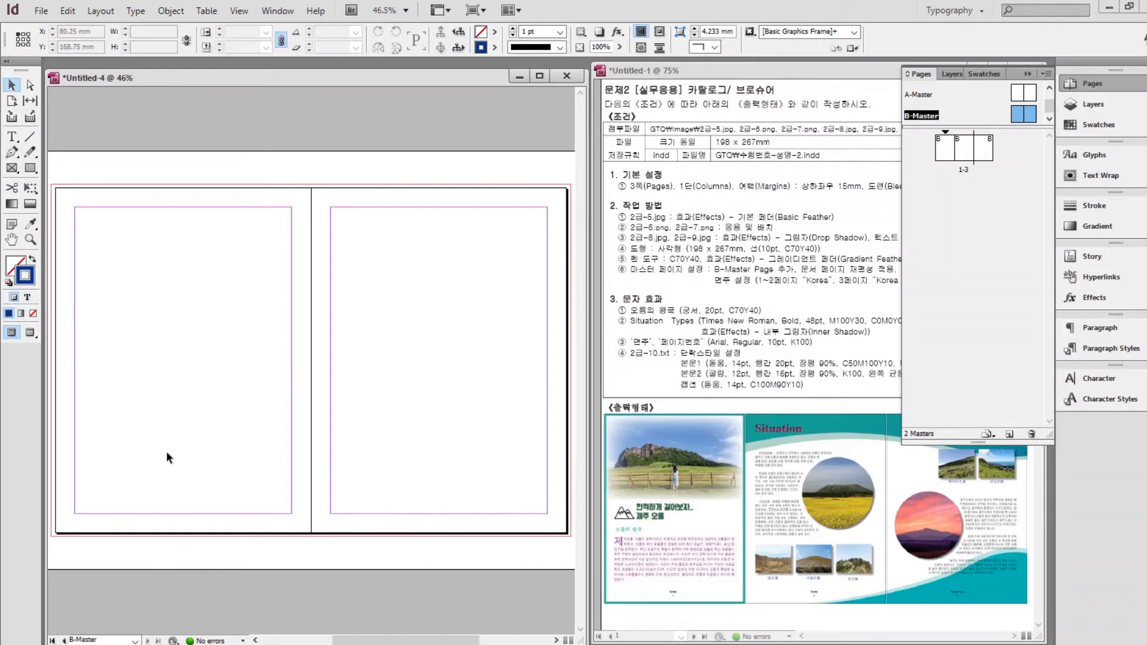
{"action": "scroll", "coordinate": [173, 450], "scroll_direction": "up", "scroll_amount": 4}
{"action": "left_click_drag", "start_coordinate": [209, 412], "coordinate": [496, 151]}
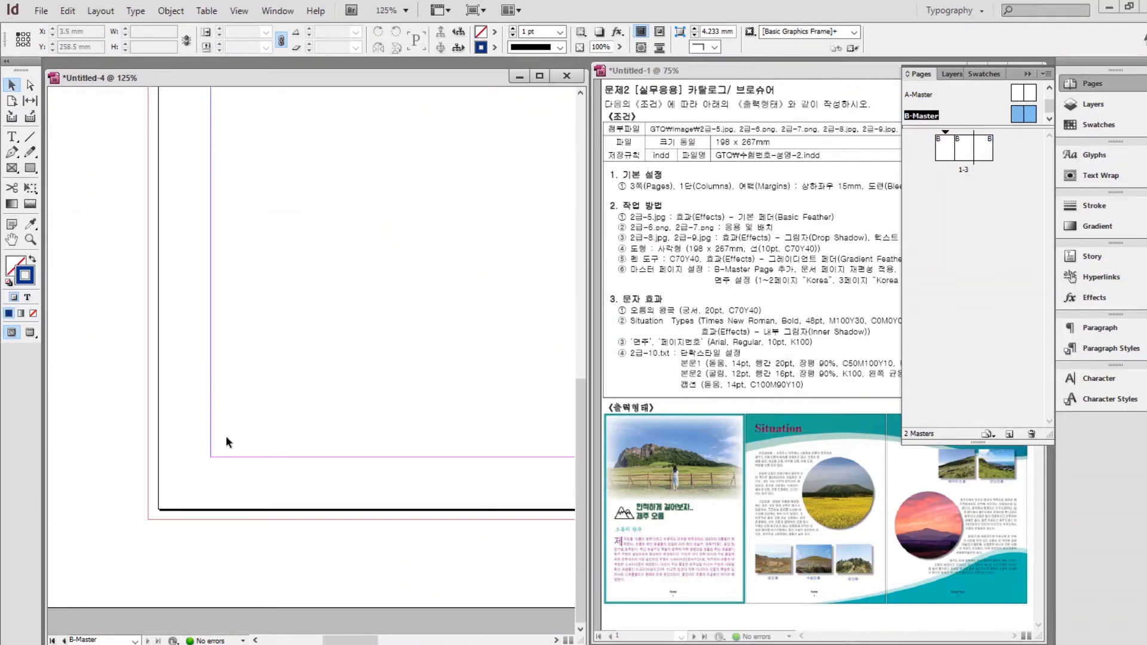
{"action": "scroll", "coordinate": [460, 391], "scroll_direction": "down", "scroll_amount": 2}
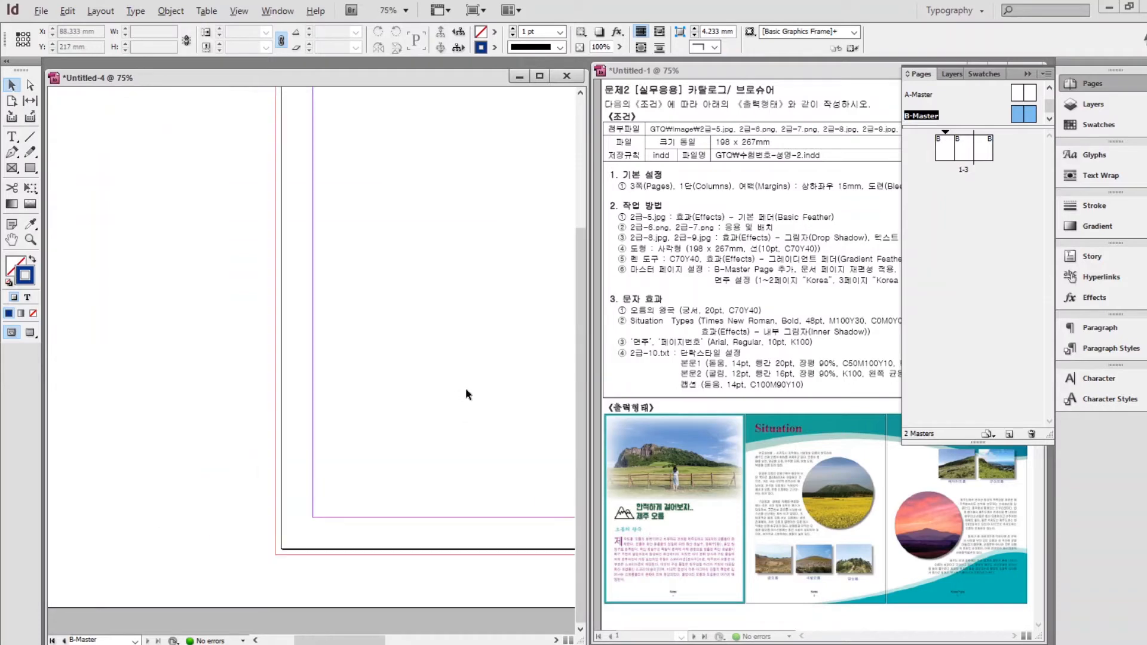
{"action": "left_click_drag", "start_coordinate": [482, 392], "coordinate": [291, 351]}
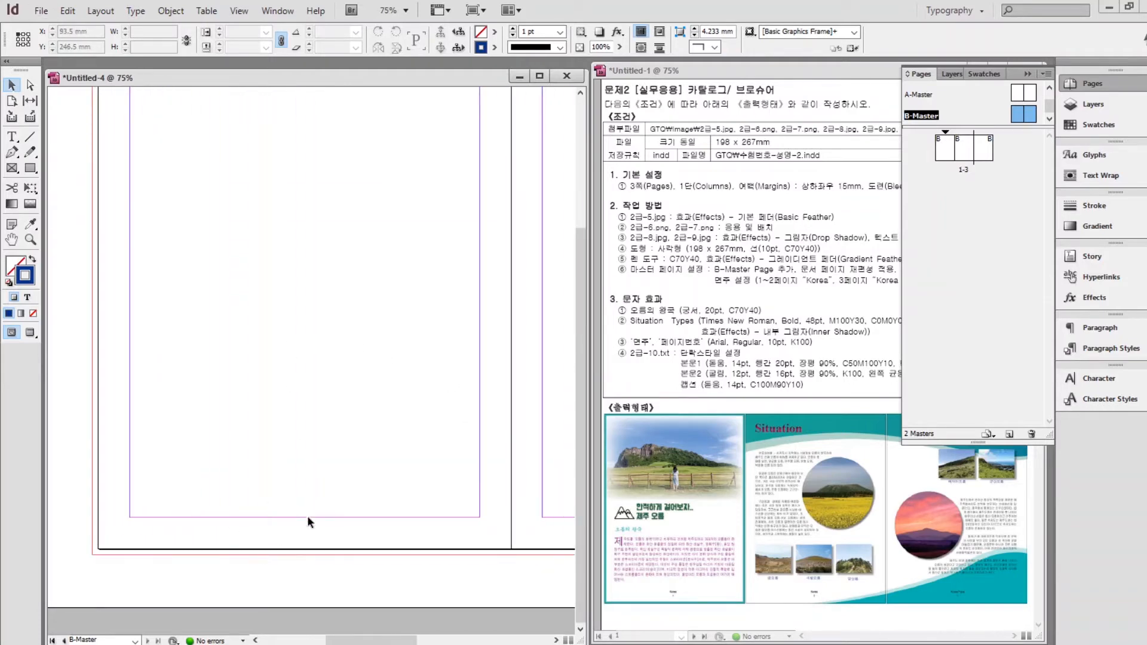
{"action": "left_click", "coordinate": [13, 138]}
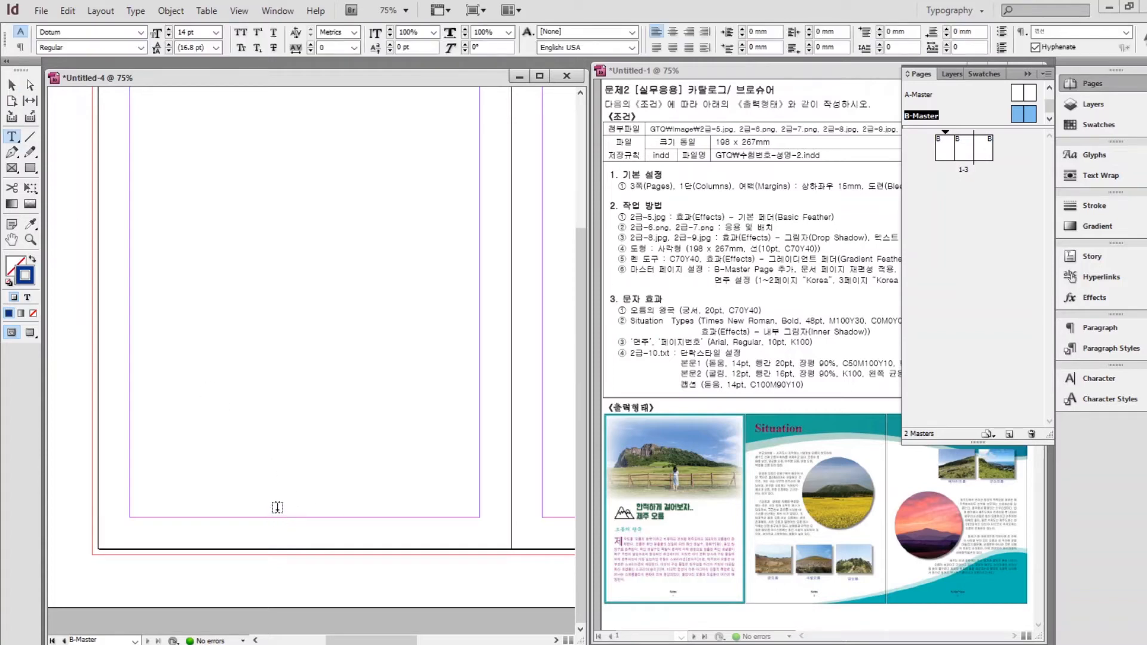
{"action": "left_click_drag", "start_coordinate": [265, 502], "coordinate": [342, 517]}
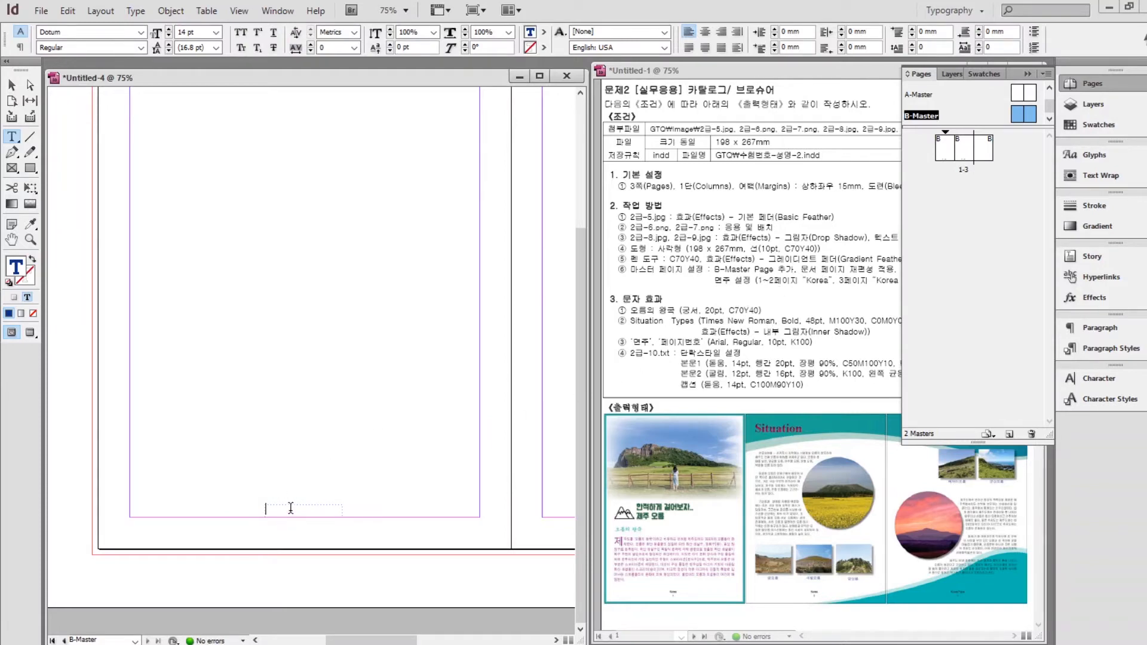
{"action": "type", "text": "Korea"}
Format Korea as Arial 10 pt in Black and centre it in the frame.
{"action": "left_click_drag", "start_coordinate": [314, 512], "coordinate": [243, 508]}
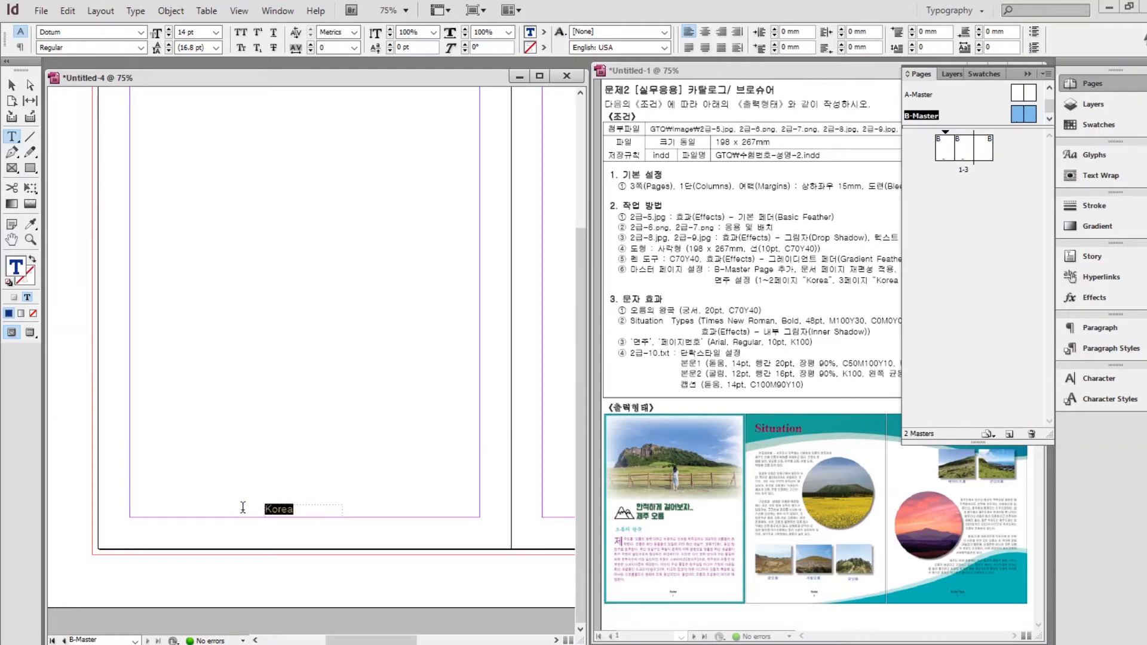
{"action": "left_click", "coordinate": [1101, 375]}
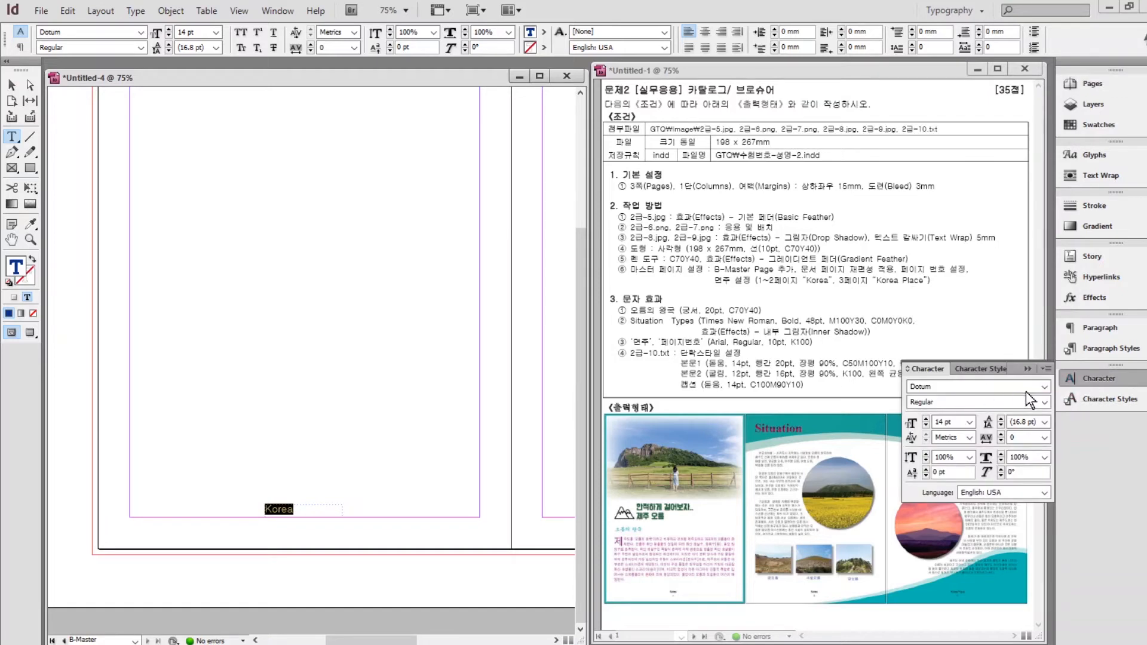
{"action": "left_click_drag", "start_coordinate": [997, 388], "coordinate": [857, 389]}
{"action": "type", "text": "Arial"}
{"action": "left_click", "coordinate": [925, 426]}
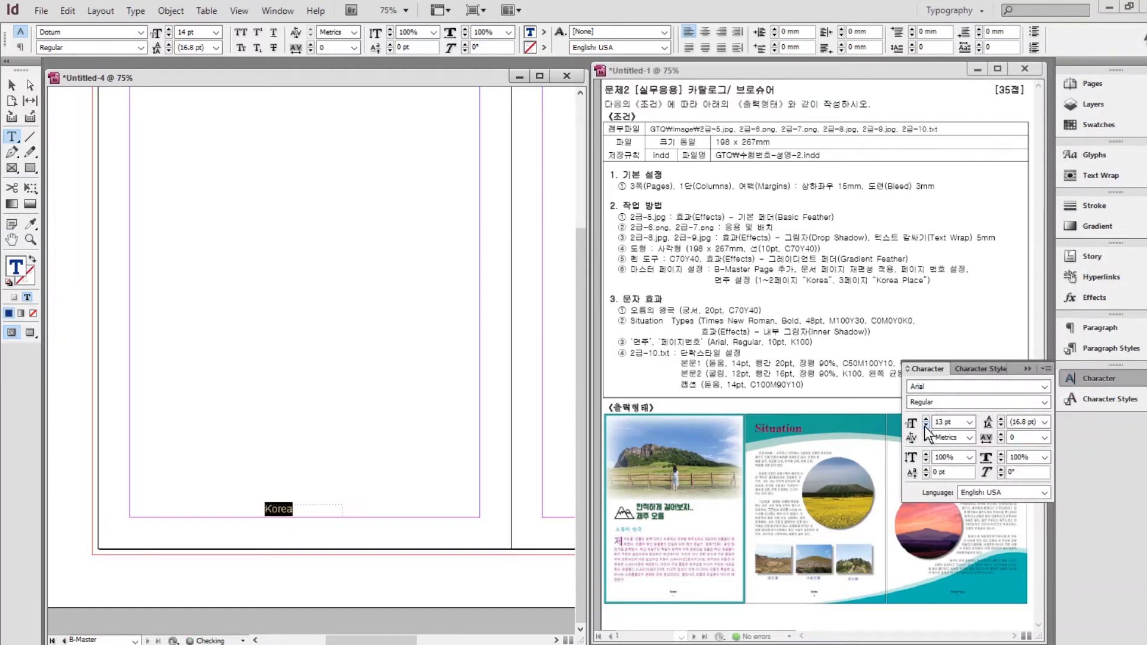
{"action": "left_click", "coordinate": [925, 425]}
{"action": "left_click", "coordinate": [926, 425]}
{"action": "left_click", "coordinate": [926, 426]}
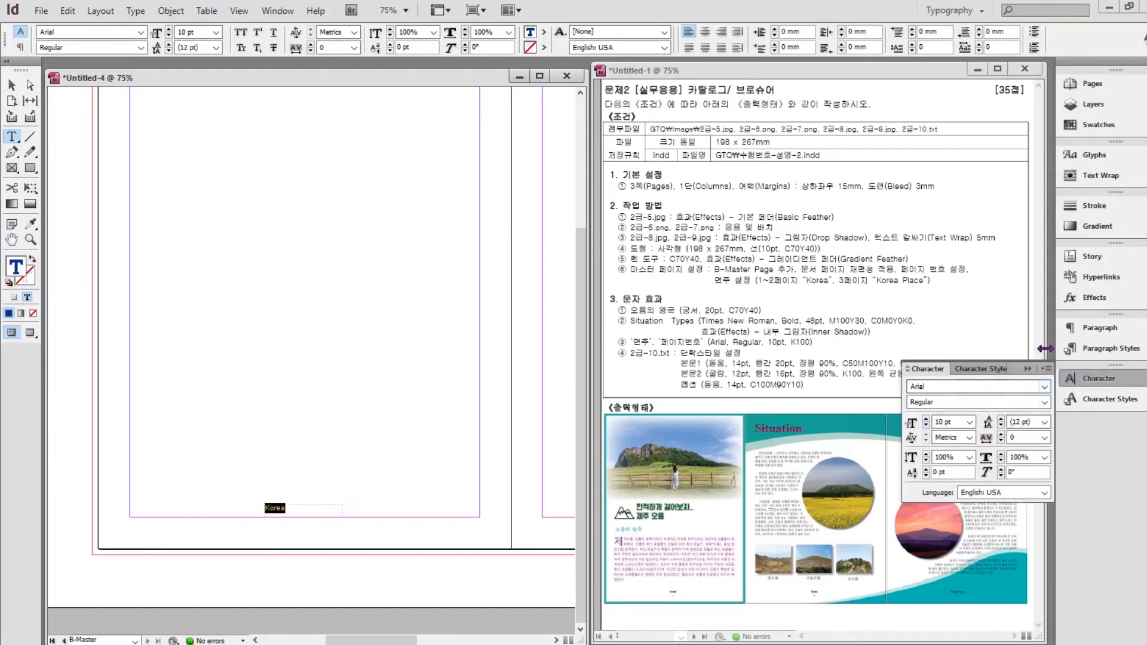
{"action": "left_click", "coordinate": [1088, 122]}
{"action": "left_click", "coordinate": [929, 150]}
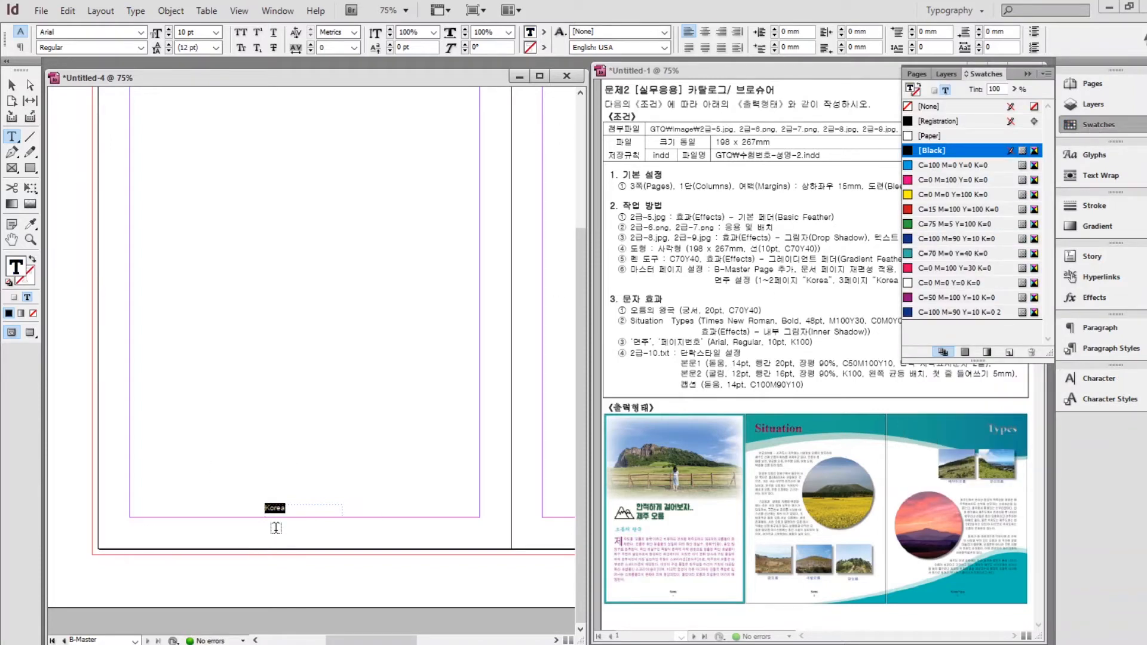
{"action": "left_click", "coordinate": [709, 34]}
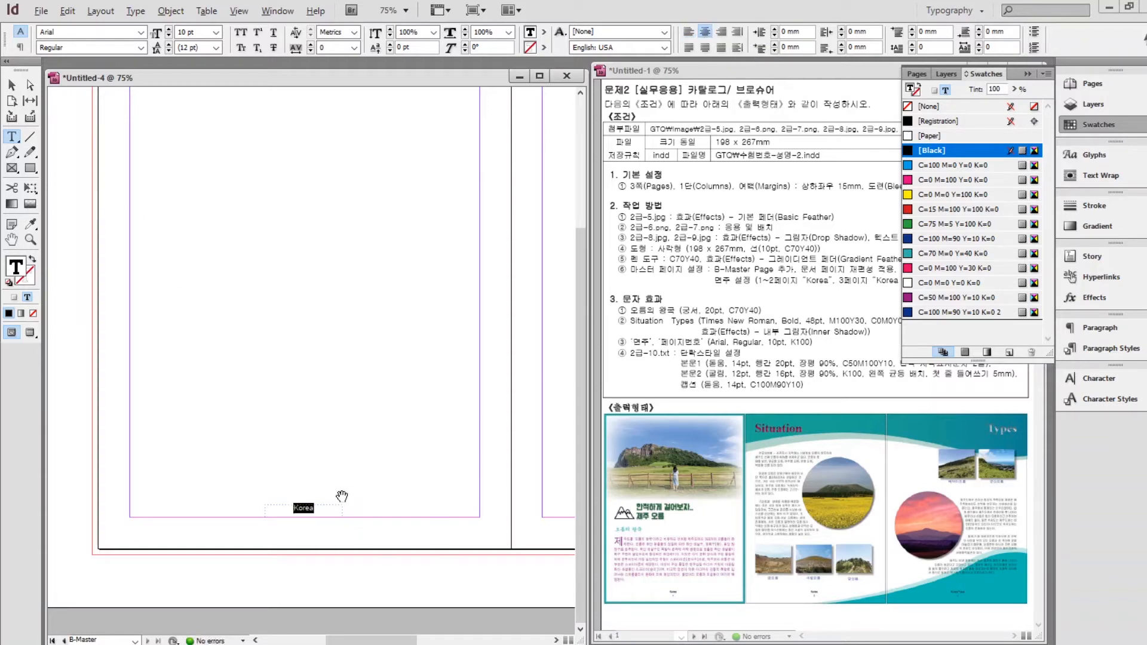
Draw a small text frame below the Korea frame.
{"action": "scroll", "coordinate": [342, 496], "scroll_direction": "up", "scroll_amount": 3}
{"action": "key", "text": "Escape"}
{"action": "left_click", "coordinate": [12, 137]}
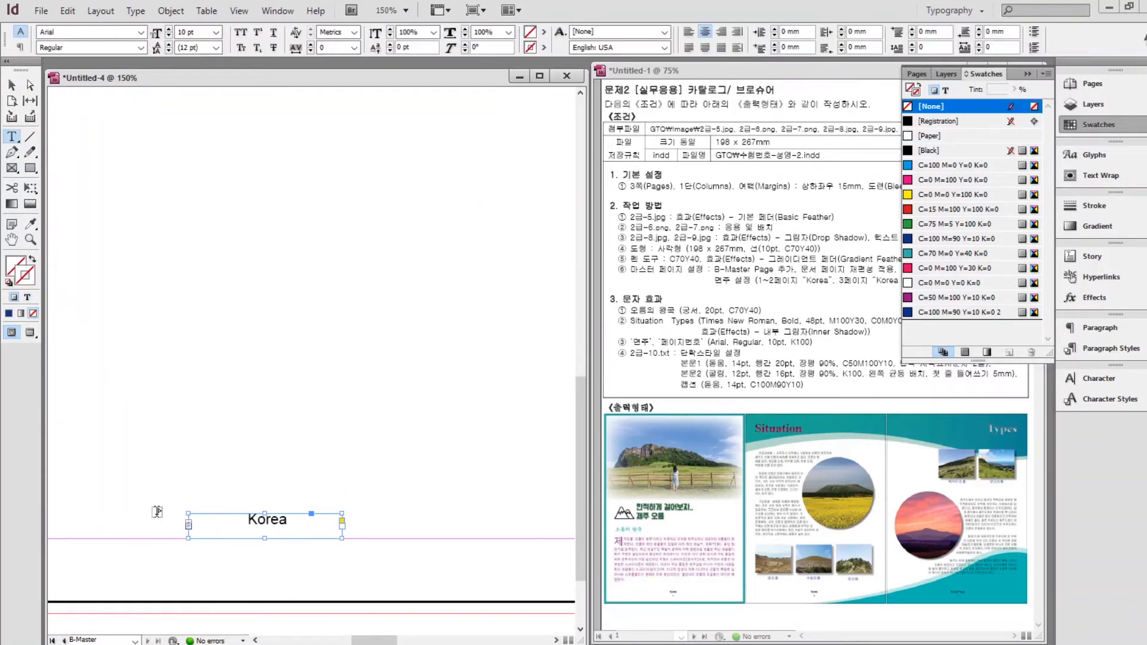
{"action": "left_click_drag", "start_coordinate": [226, 556], "coordinate": [304, 588]}
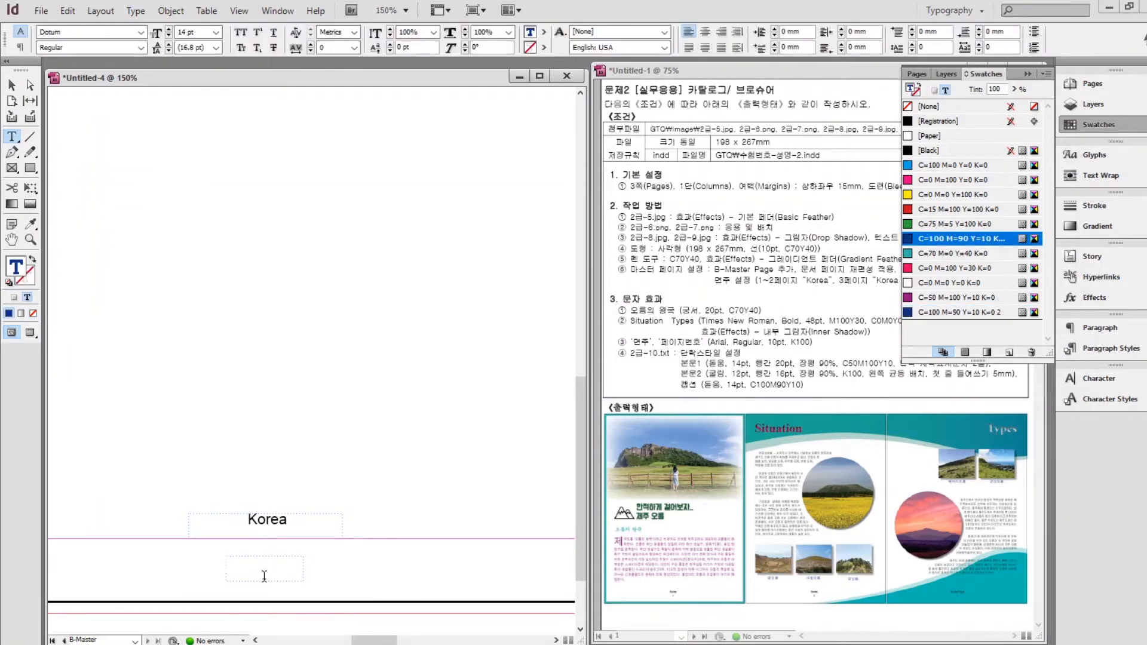
Insert a centred Current Page Number marker into the small frame.
{"action": "left_click", "coordinate": [135, 11]}
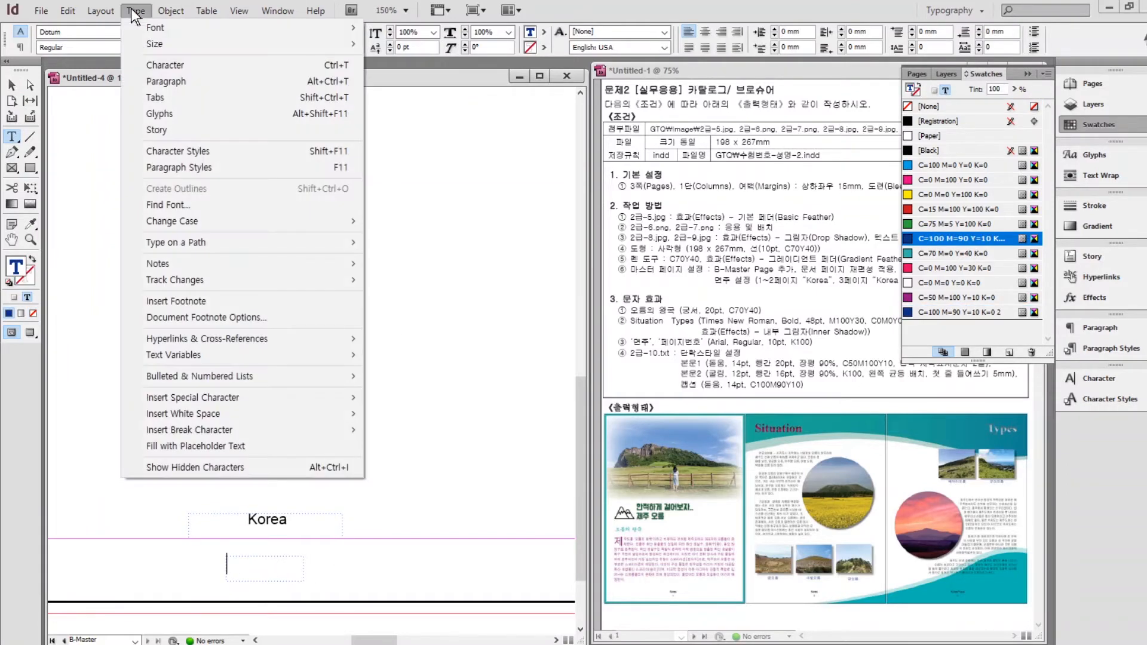
{"action": "mouse_move", "coordinate": [206, 404]}
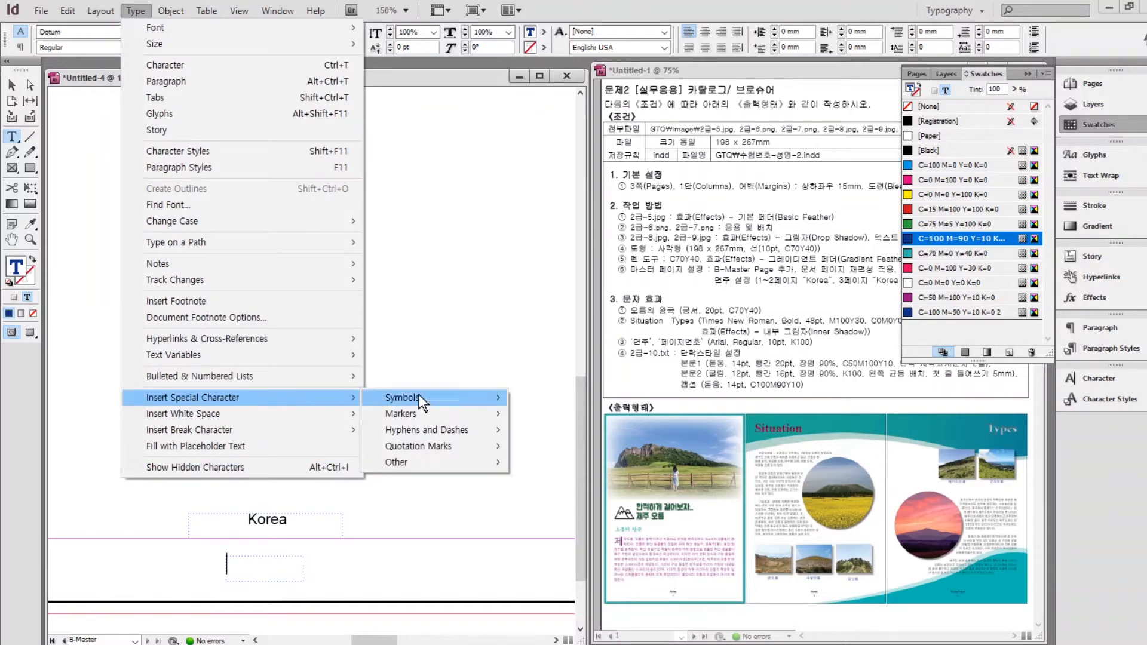
{"action": "mouse_move", "coordinate": [413, 412]}
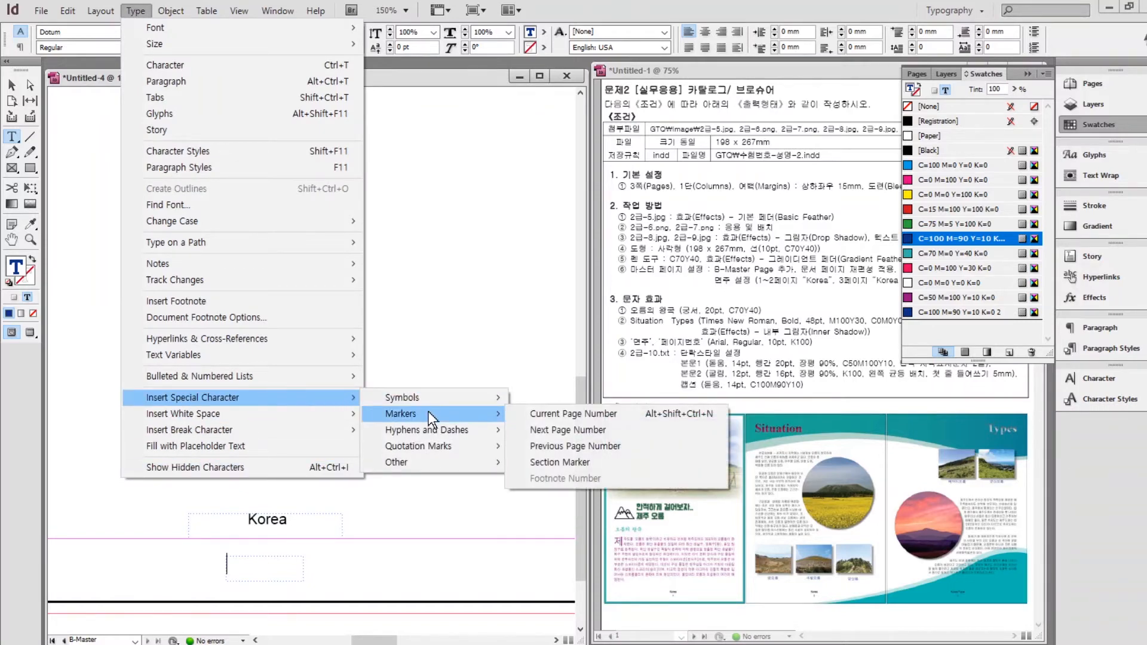
{"action": "left_click", "coordinate": [576, 414]}
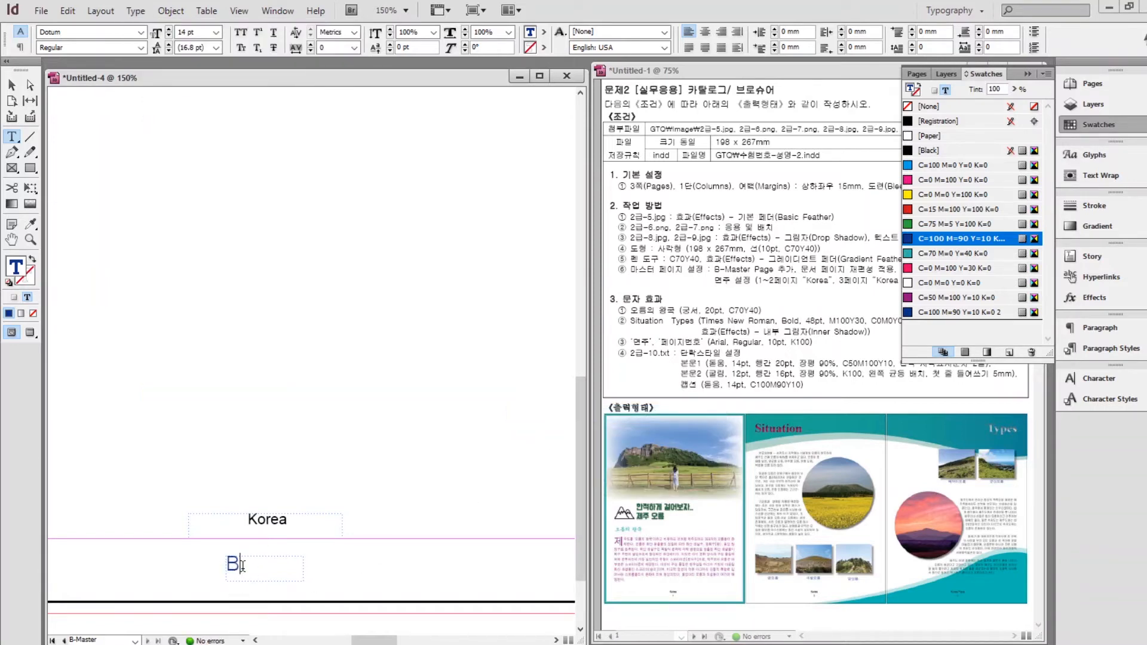
{"action": "left_click", "coordinate": [706, 34]}
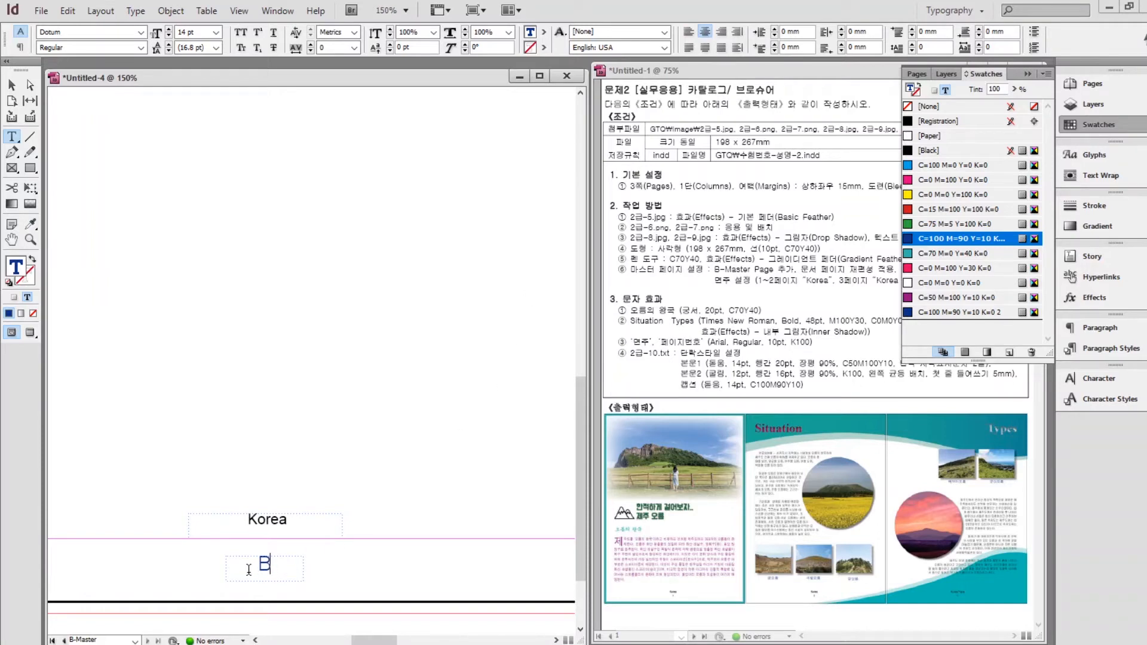
Set the B page-number marker to Arial 10 pt in Black.
{"action": "left_click_drag", "start_coordinate": [249, 568], "coordinate": [302, 565]}
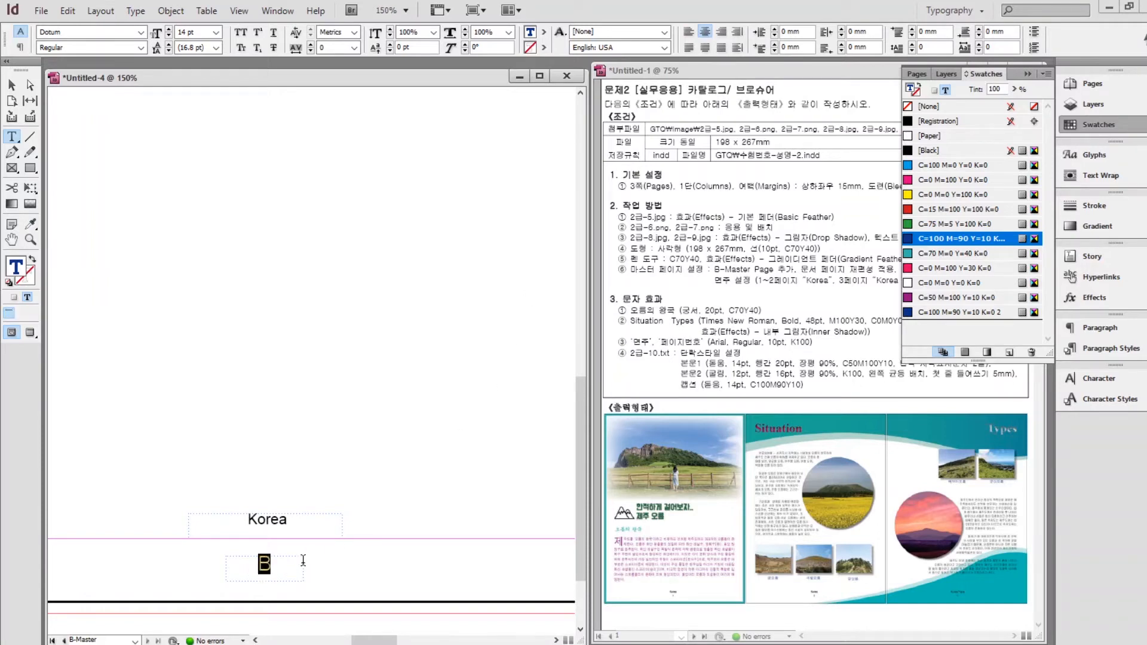
{"action": "left_click", "coordinate": [1084, 379]}
{"action": "left_click_drag", "start_coordinate": [956, 387], "coordinate": [867, 384]}
{"action": "type", "text": "Arial"}
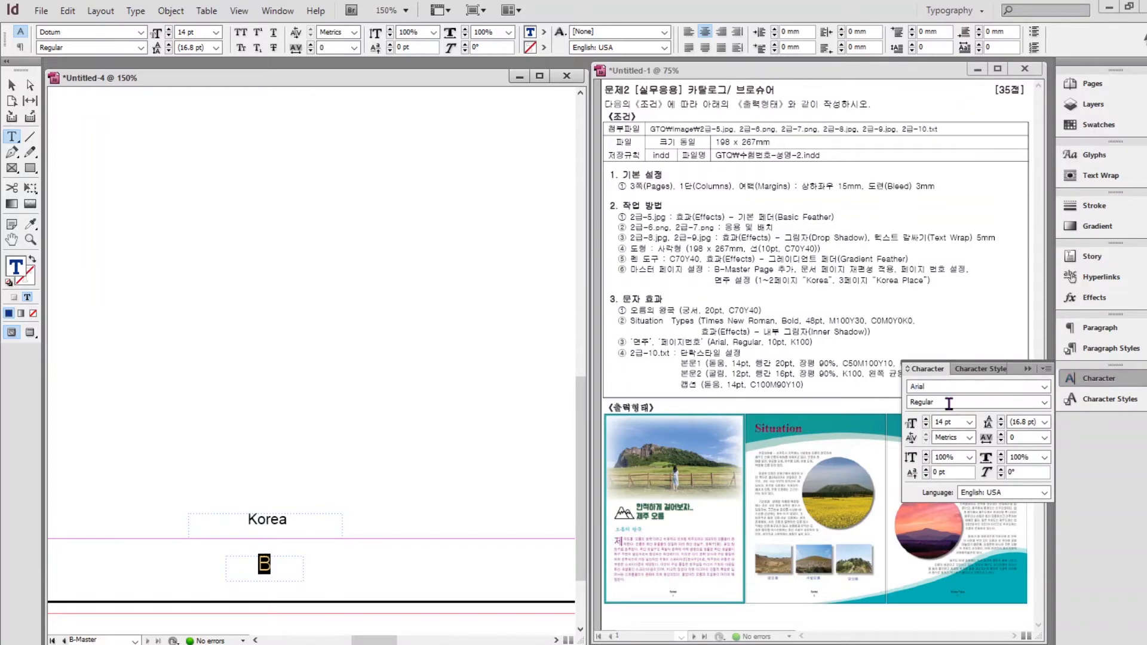
{"action": "left_click", "coordinate": [926, 425]}
{"action": "left_click", "coordinate": [925, 425]}
{"action": "left_click", "coordinate": [925, 425]}
{"action": "left_click", "coordinate": [979, 151]}
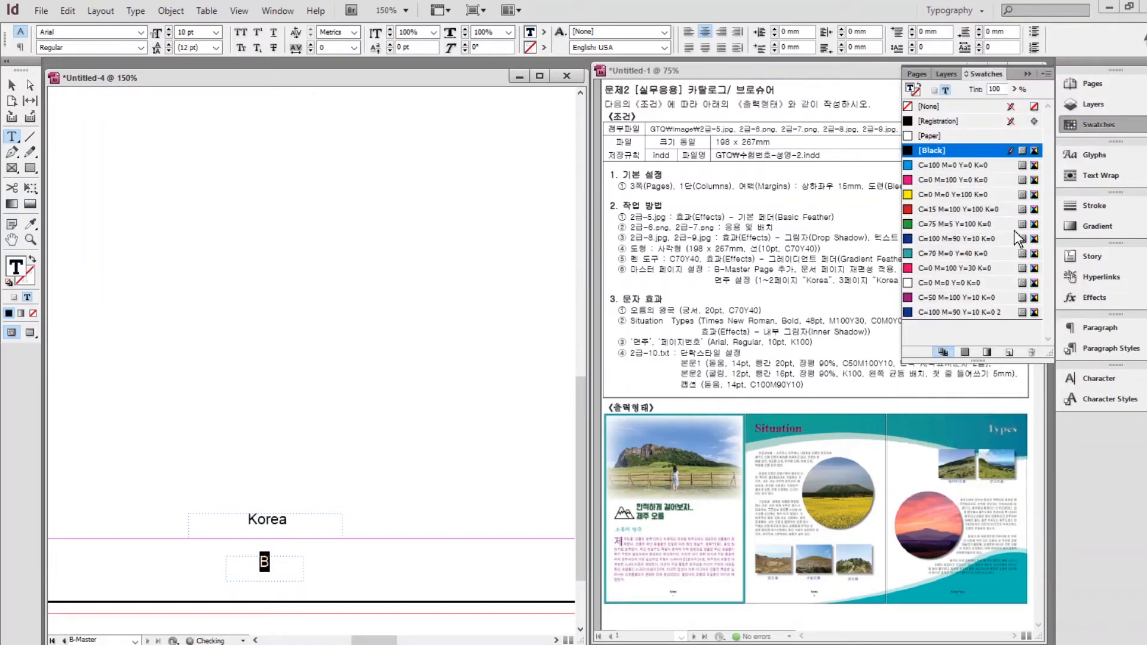
{"action": "left_click", "coordinate": [1028, 74]}
{"action": "left_click", "coordinate": [11, 86]}
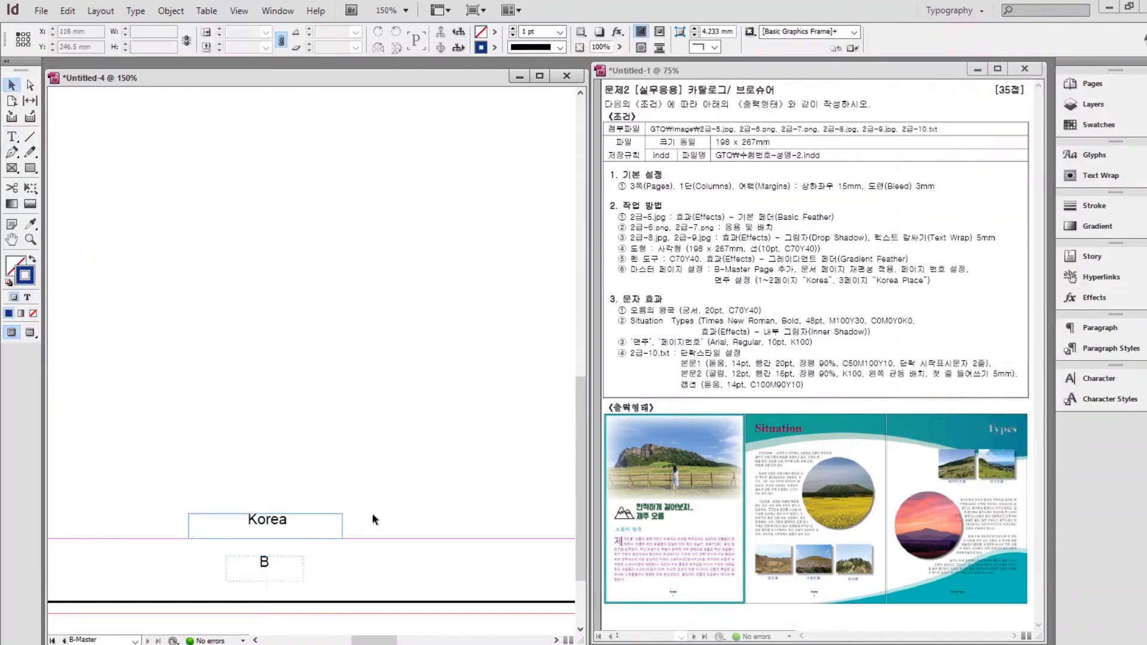
Copy the Korea footer and page-number frames onto the right master page.
{"action": "left_click", "coordinate": [279, 558]}
{"action": "key", "text": "ctrl+minus"}
{"action": "key", "text": "ctrl+minus"}
{"action": "key", "text": "ctrl+minus"}
{"action": "key", "text": "ctrl+minus"}
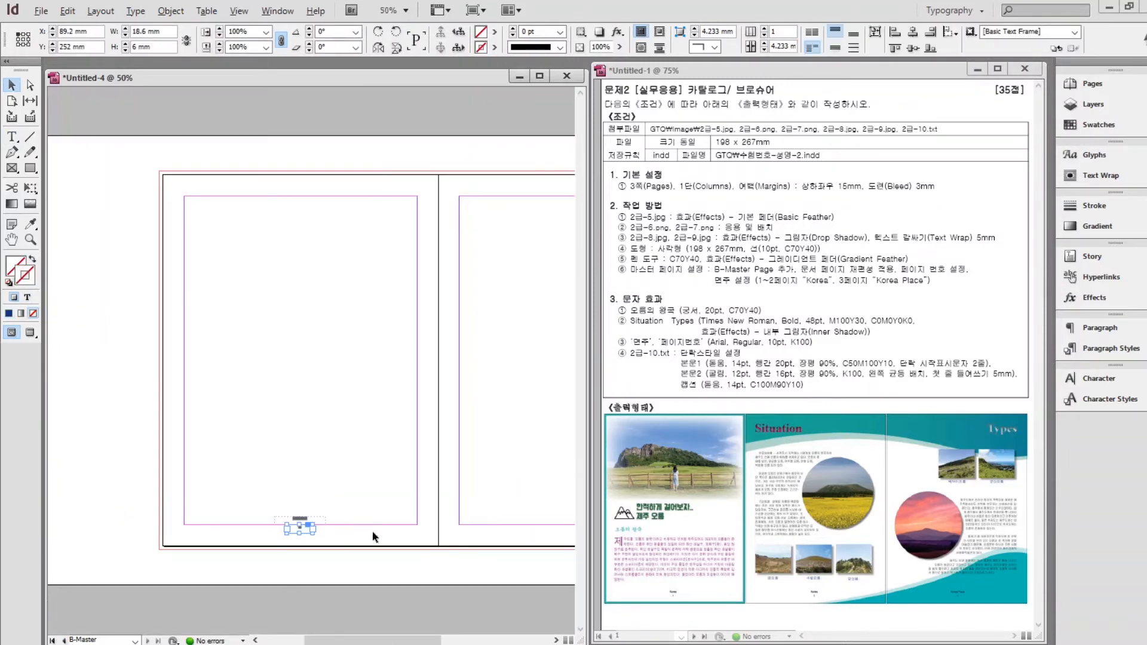
{"action": "left_click_drag", "start_coordinate": [398, 479], "coordinate": [242, 472]}
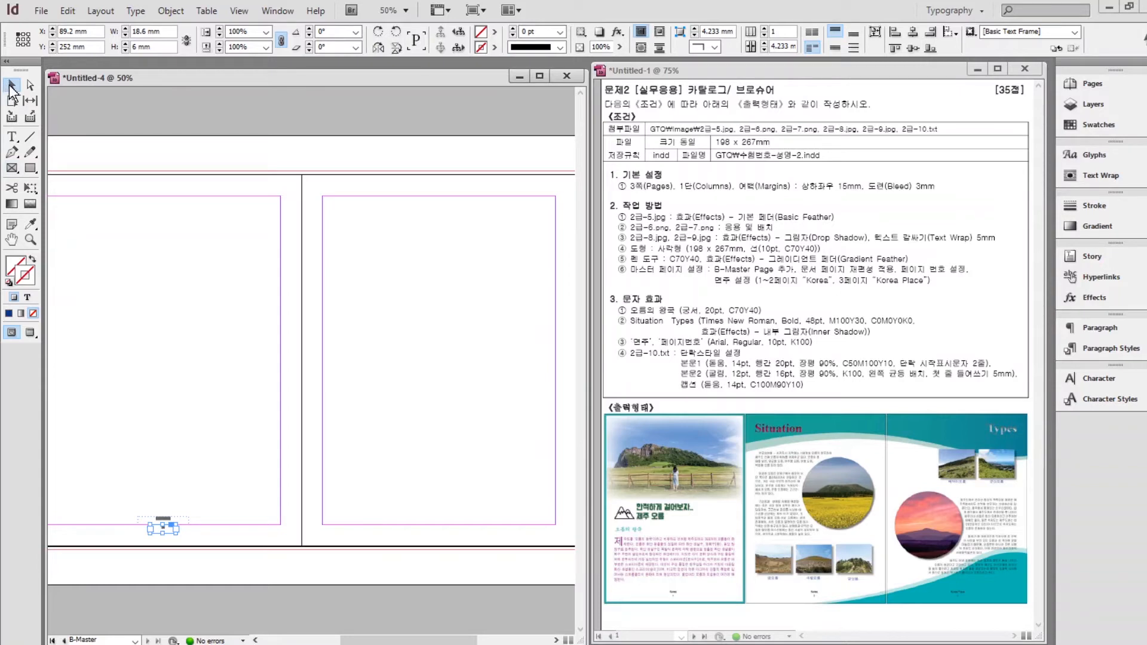
{"action": "left_click_drag", "start_coordinate": [117, 489], "coordinate": [209, 562]}
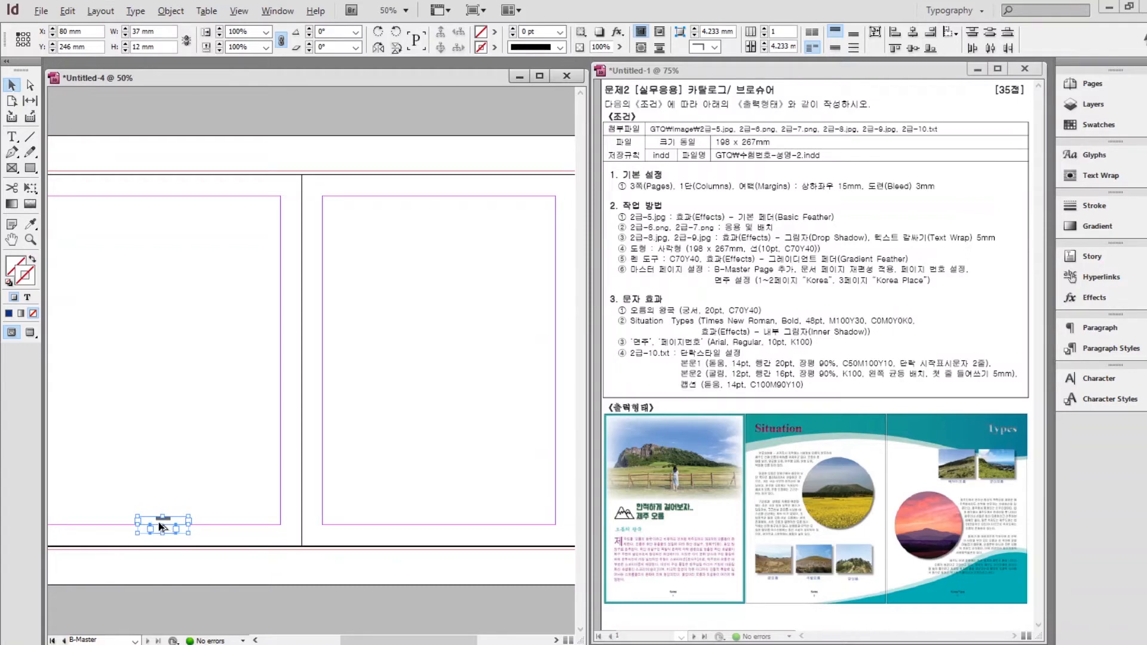
{"action": "left_click_drag", "start_coordinate": [163, 526], "coordinate": [361, 481]}
Change the copied footer text from 'Korea' to 'Korea Place'.
{"action": "left_click", "coordinate": [432, 494]}
{"action": "scroll", "coordinate": [450, 537], "scroll_direction": "up", "scroll_amount": 5}
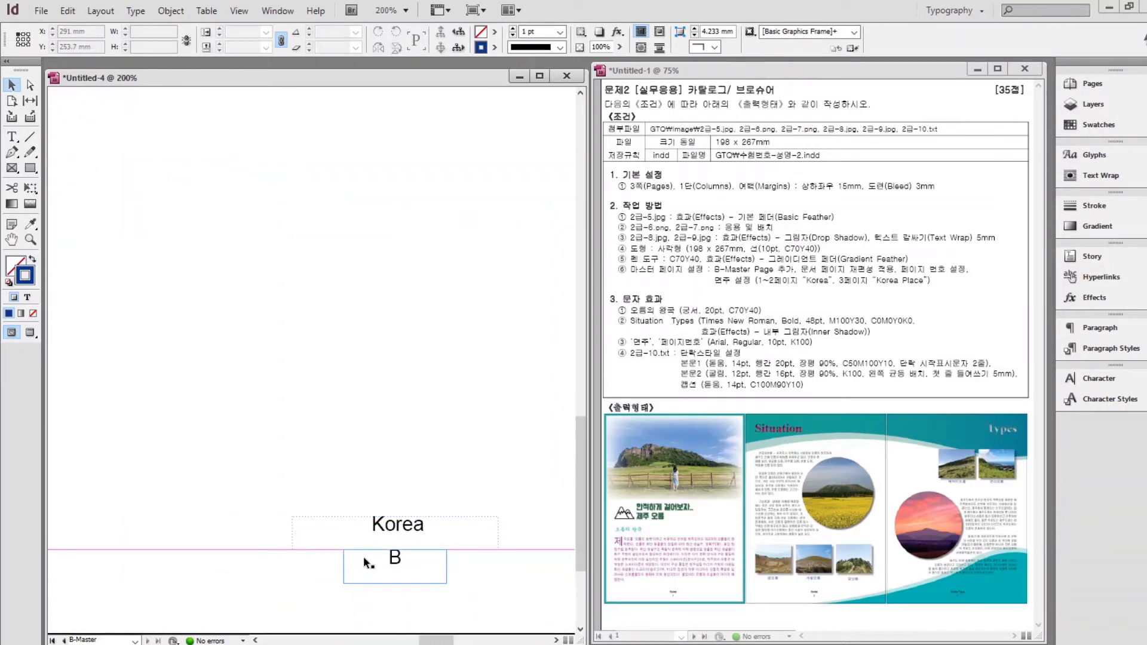
{"action": "double_click", "coordinate": [392, 529]}
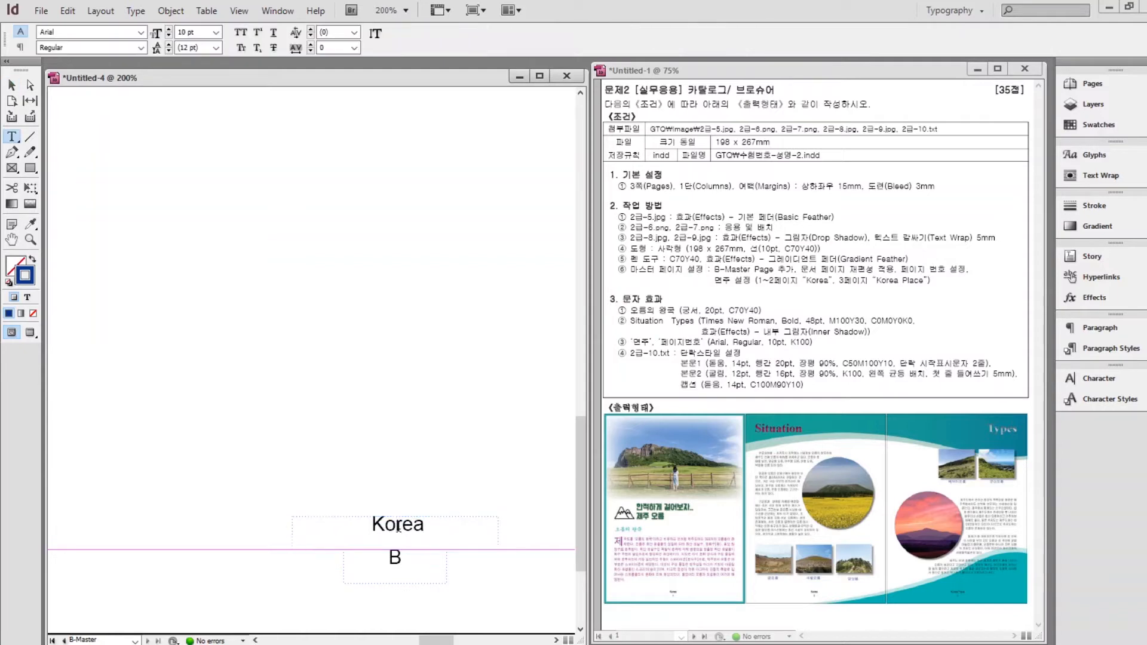
{"action": "type", "text": "Place"}
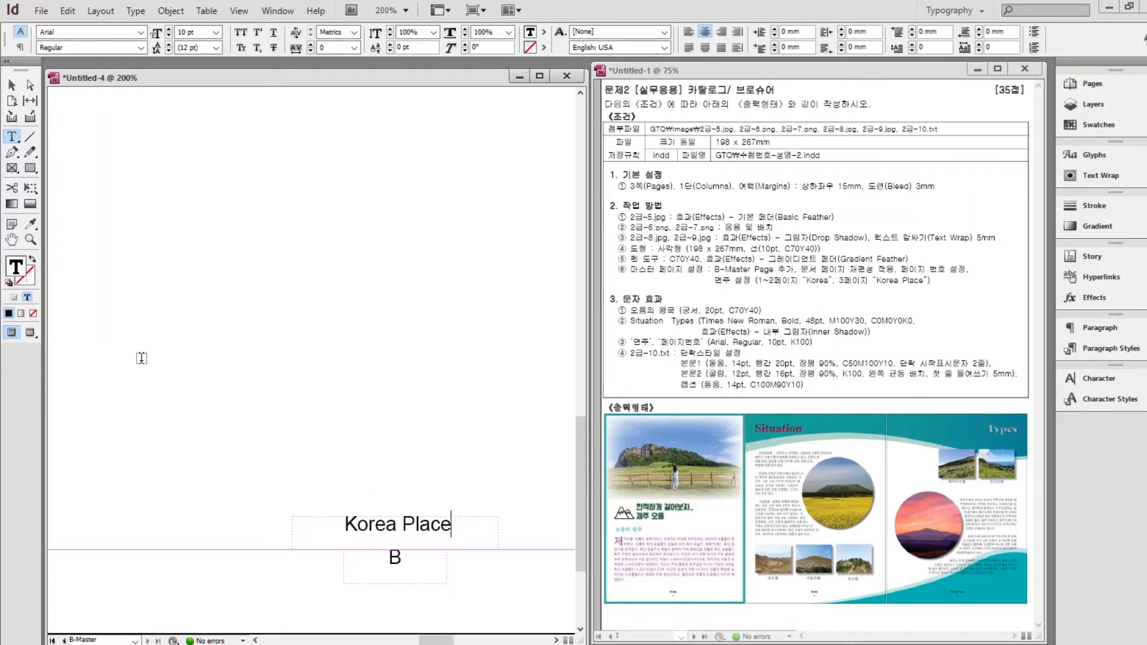
{"action": "left_click", "coordinate": [11, 85]}
{"action": "left_click", "coordinate": [403, 491]}
{"action": "scroll", "coordinate": [403, 491], "scroll_direction": "down", "scroll_amount": 5}
{"action": "left_click_drag", "start_coordinate": [293, 341], "coordinate": [370, 343]}
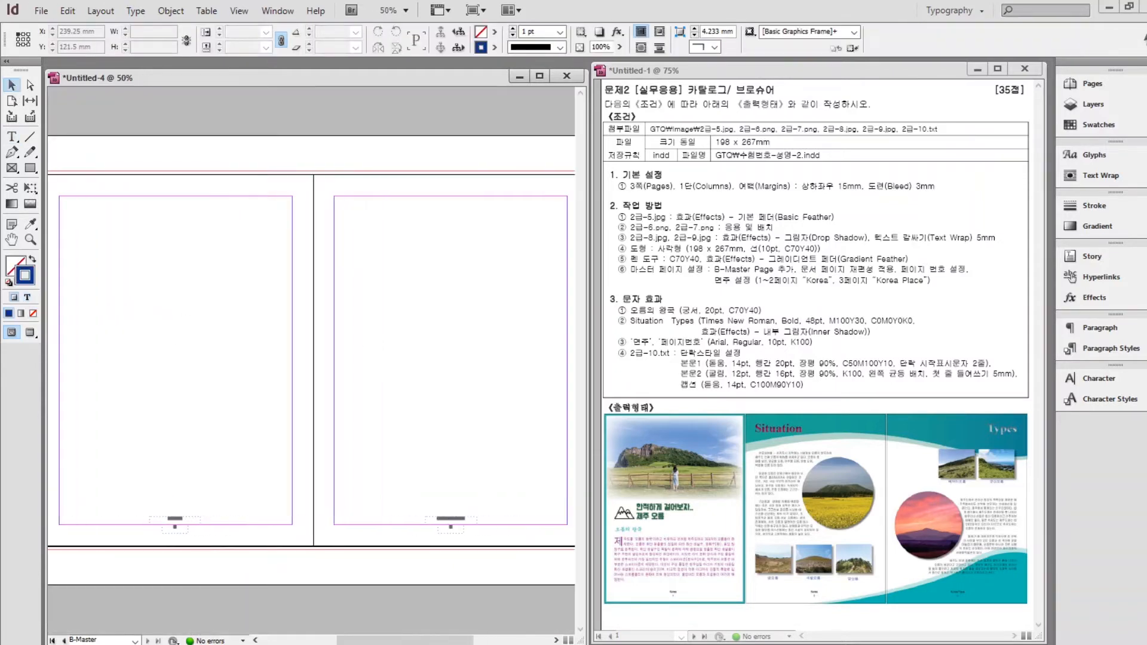
Leave the master and display document page 1 from the 1-3 spread.
{"action": "left_click", "coordinate": [1065, 77]}
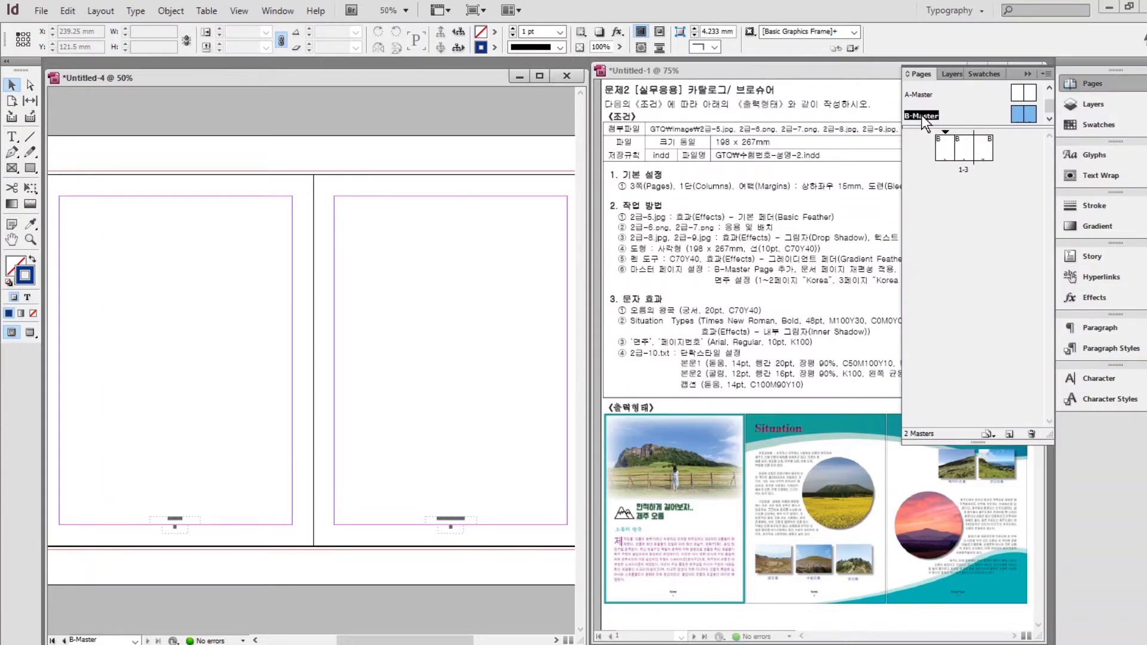
{"action": "left_click", "coordinate": [948, 152]}
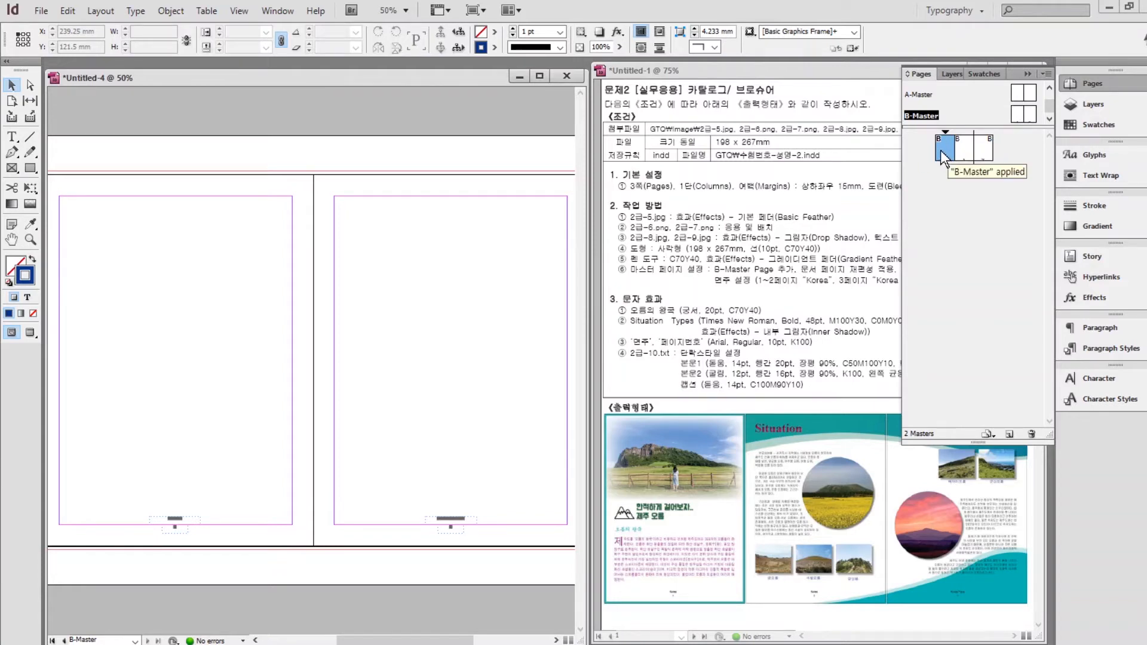
{"action": "double_click", "coordinate": [948, 148]}
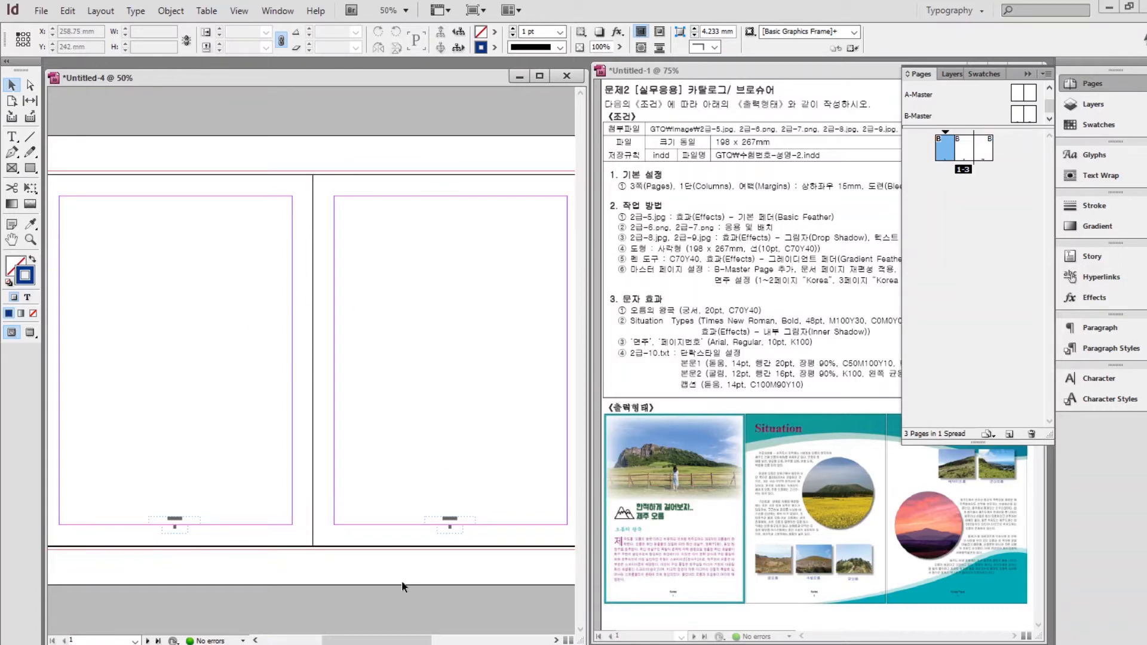
{"action": "key", "text": "ctrl+minus"}
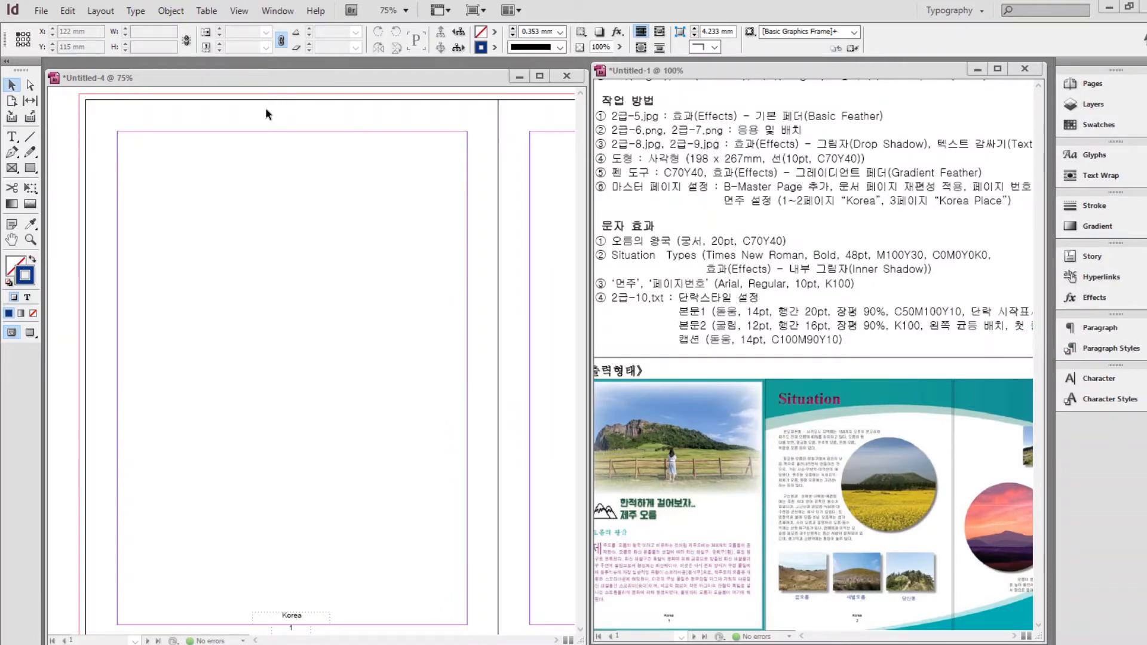
Place the 2급-5.jpg meadow photo across the top of page 1.
{"action": "left_click", "coordinate": [40, 11]}
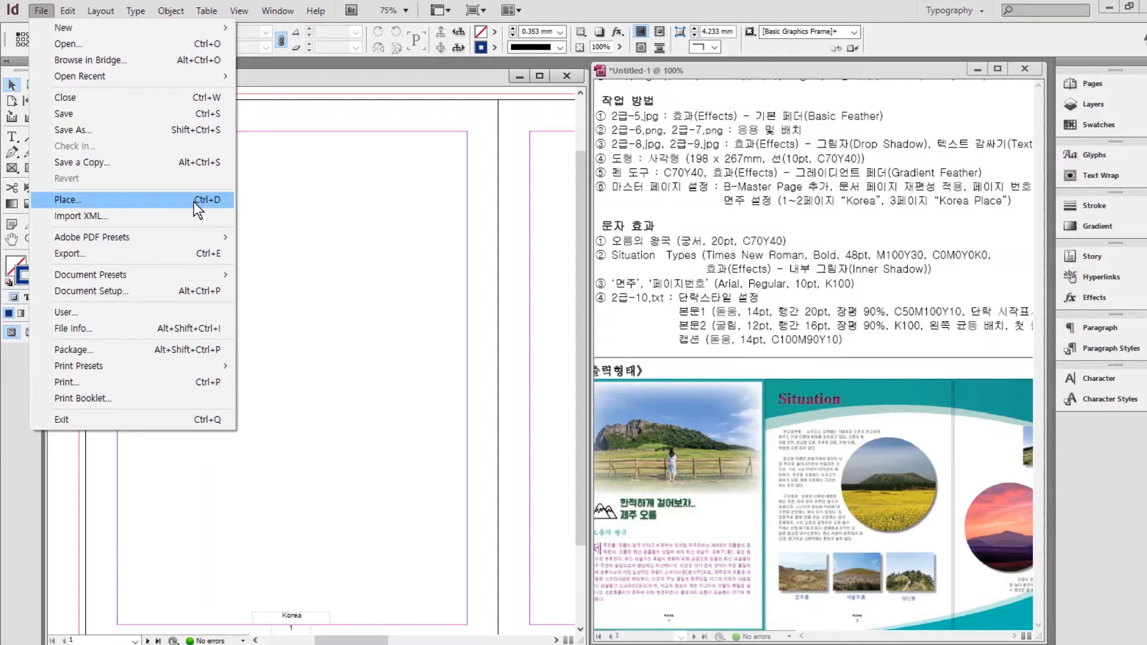
{"action": "left_click", "coordinate": [194, 201]}
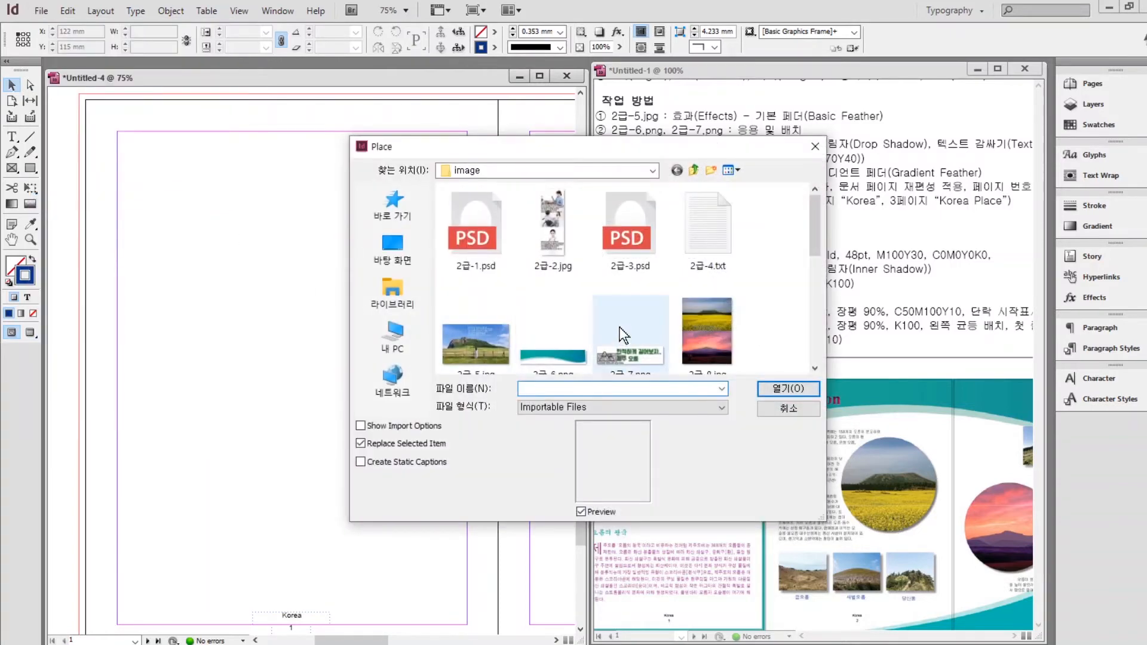
{"action": "left_click", "coordinate": [393, 291]}
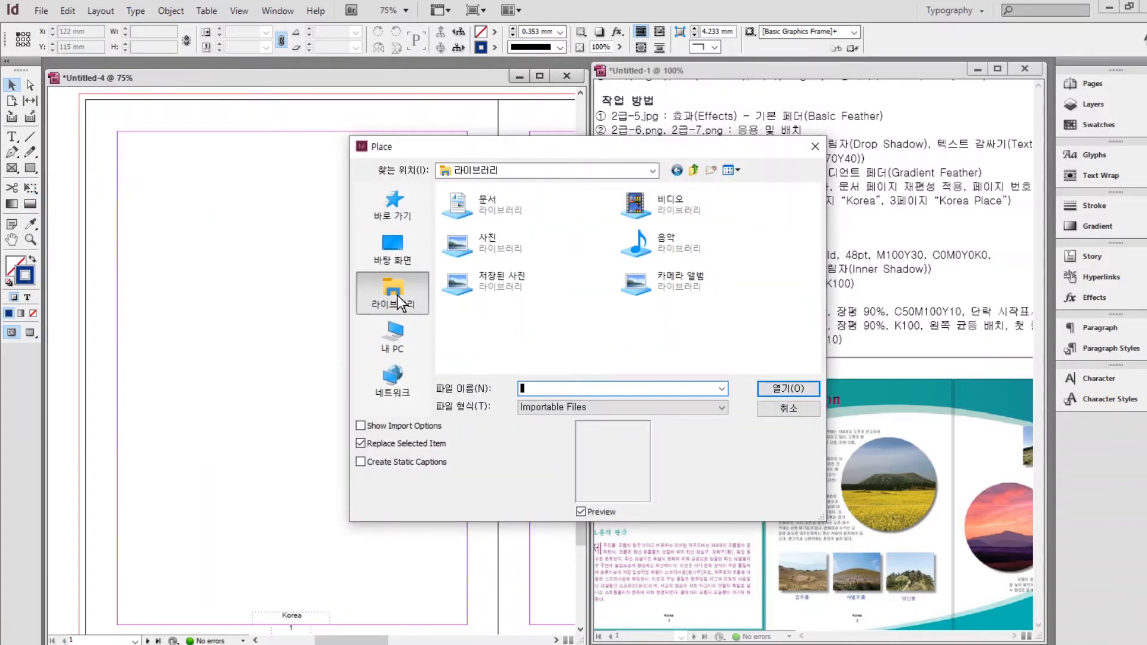
{"action": "double_click", "coordinate": [465, 212]}
{"action": "double_click", "coordinate": [469, 249]}
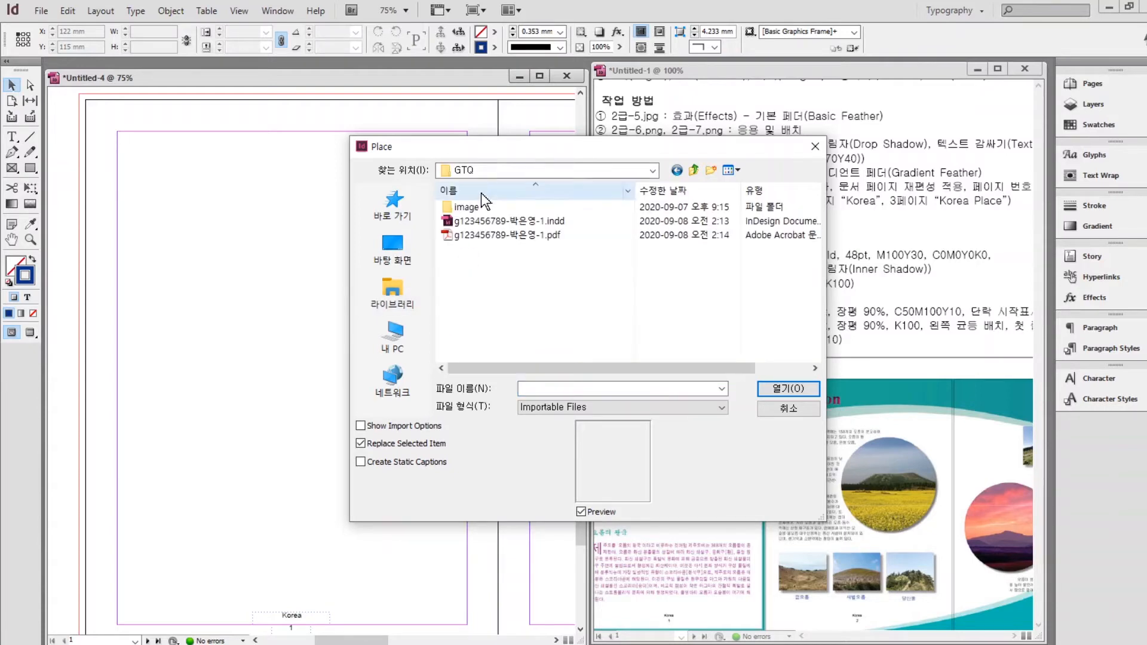
{"action": "double_click", "coordinate": [466, 207]}
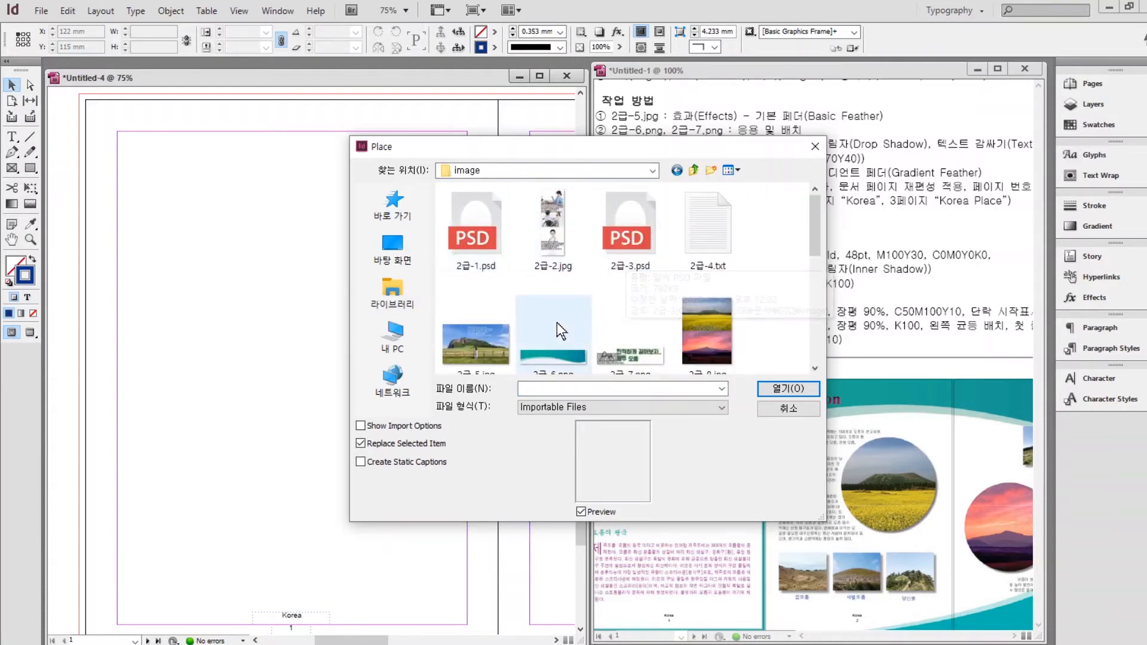
{"action": "left_click", "coordinate": [466, 352]}
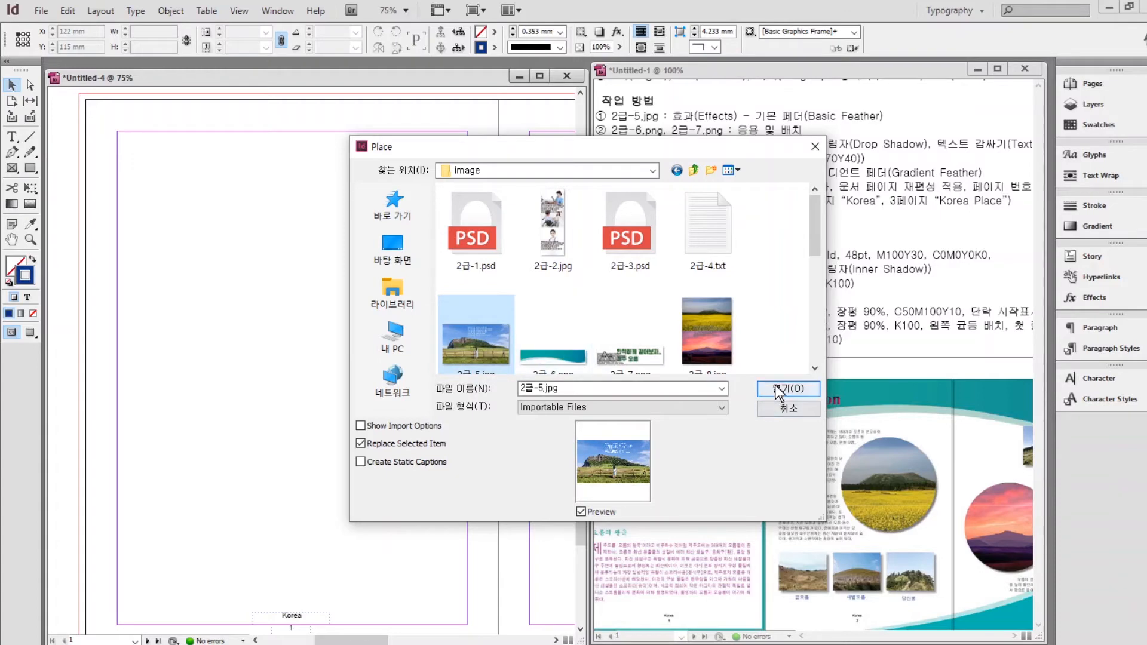
{"action": "left_click", "coordinate": [779, 392]}
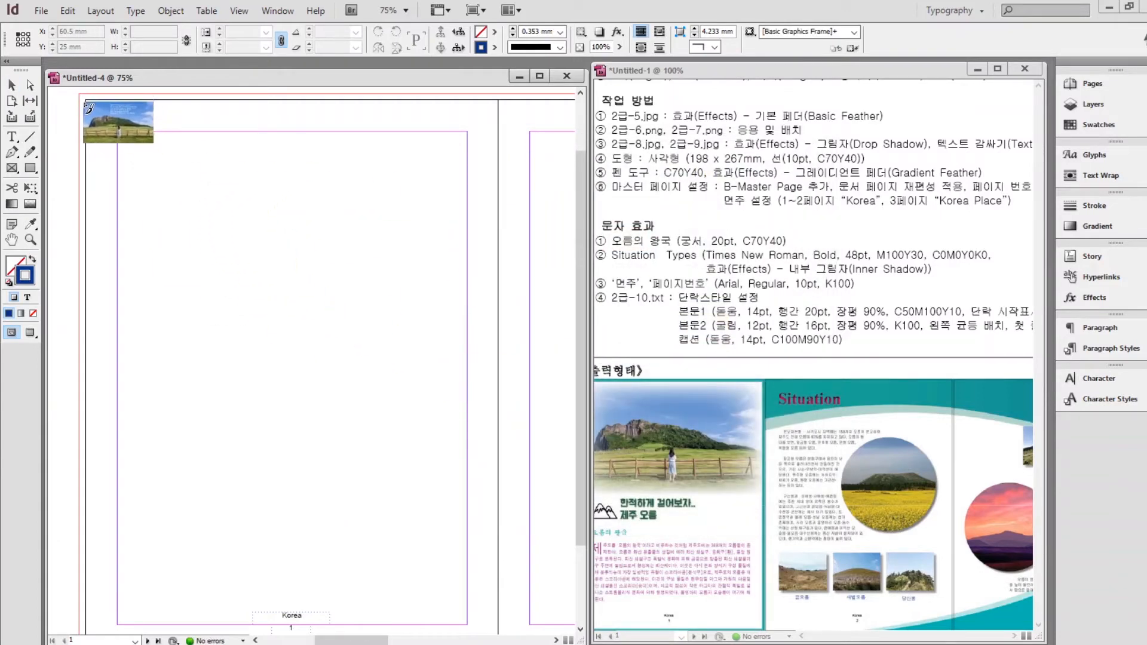
{"action": "left_click_drag", "start_coordinate": [86, 100], "coordinate": [498, 346]}
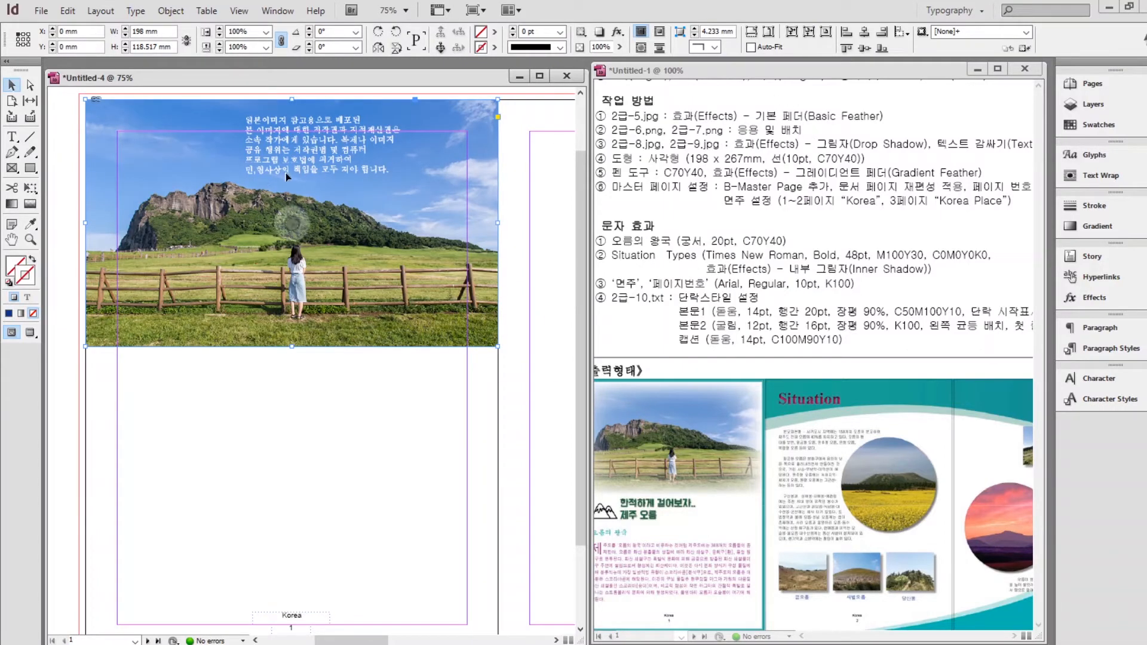
Give the photo a Basic Feather effect with an 11 mm feather width.
{"action": "right_click", "coordinate": [177, 182]}
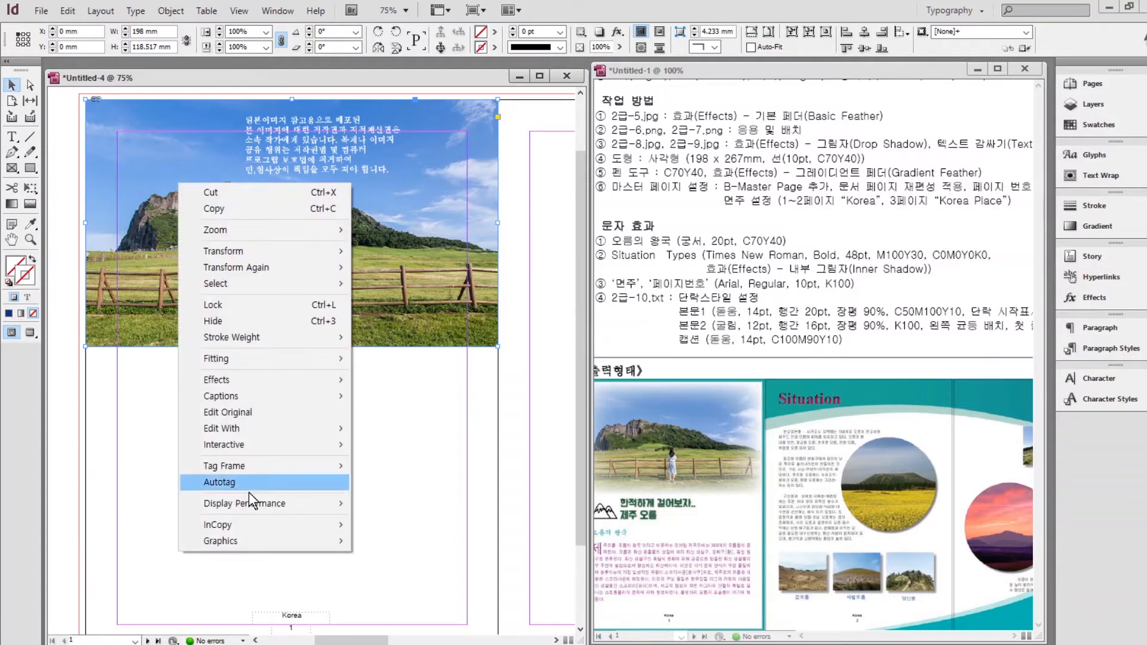
{"action": "mouse_move", "coordinate": [232, 381]}
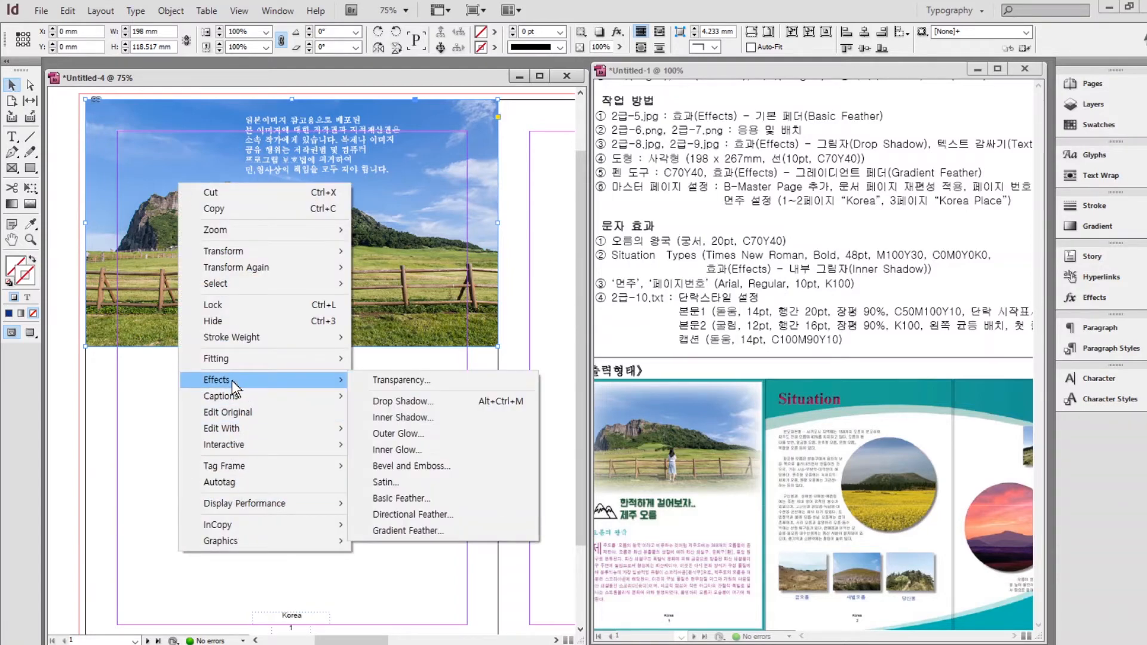
{"action": "left_click", "coordinate": [389, 499]}
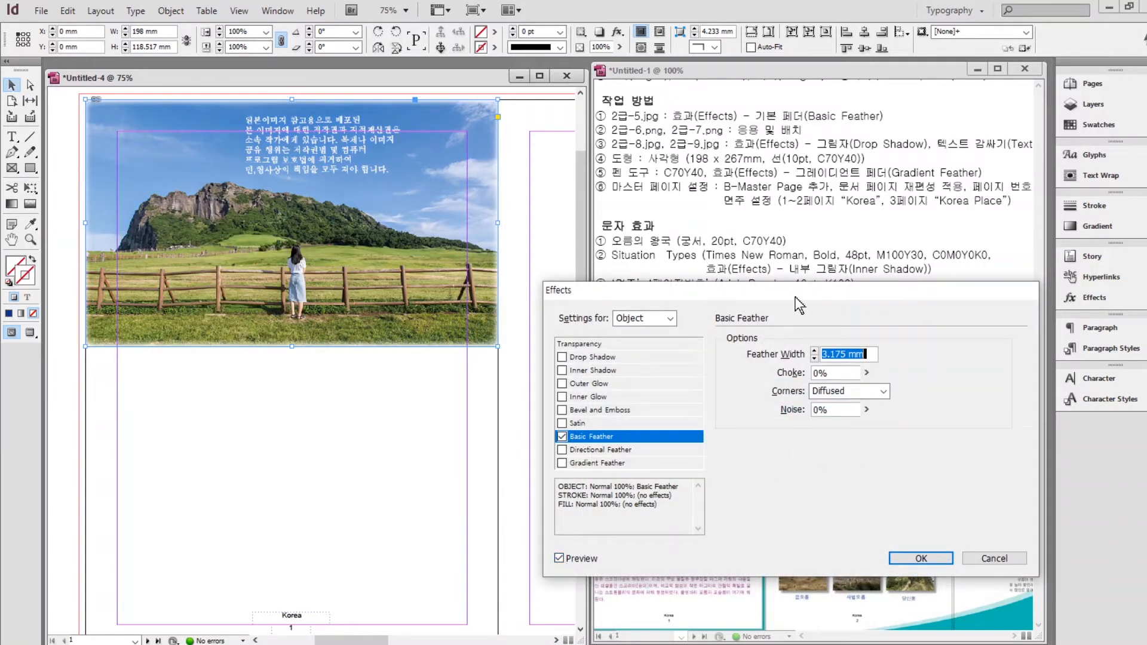
{"action": "left_click", "coordinate": [814, 350]}
{"action": "left_click", "coordinate": [813, 351]}
{"action": "left_click", "coordinate": [814, 351]}
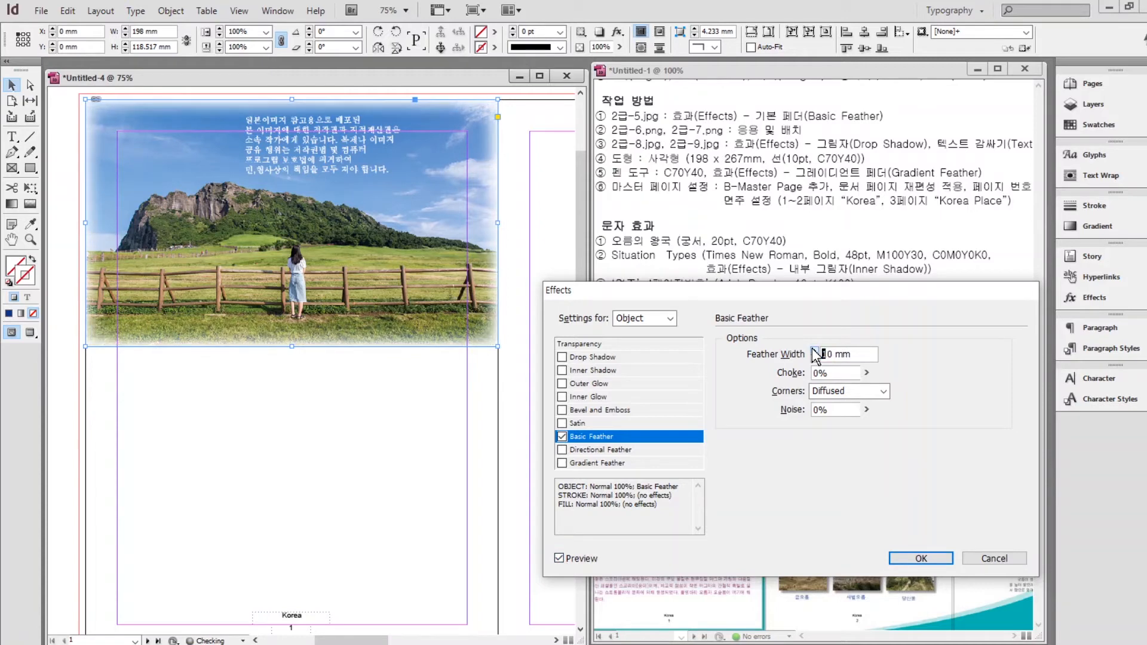
{"action": "left_click", "coordinate": [814, 351]}
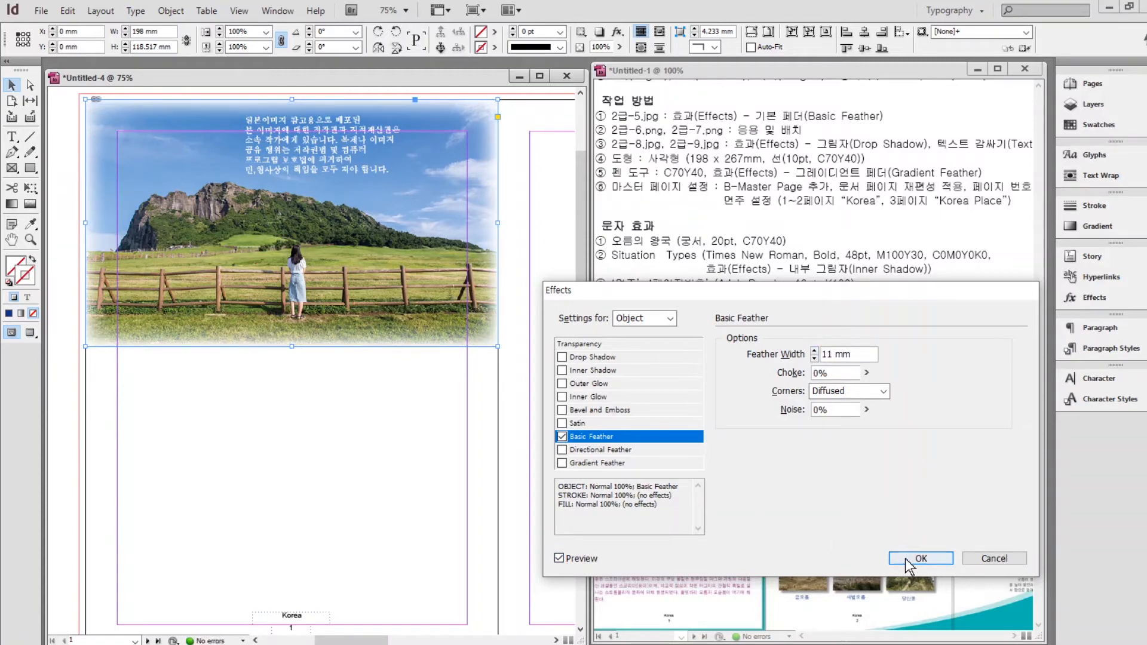
{"action": "left_click", "coordinate": [917, 559]}
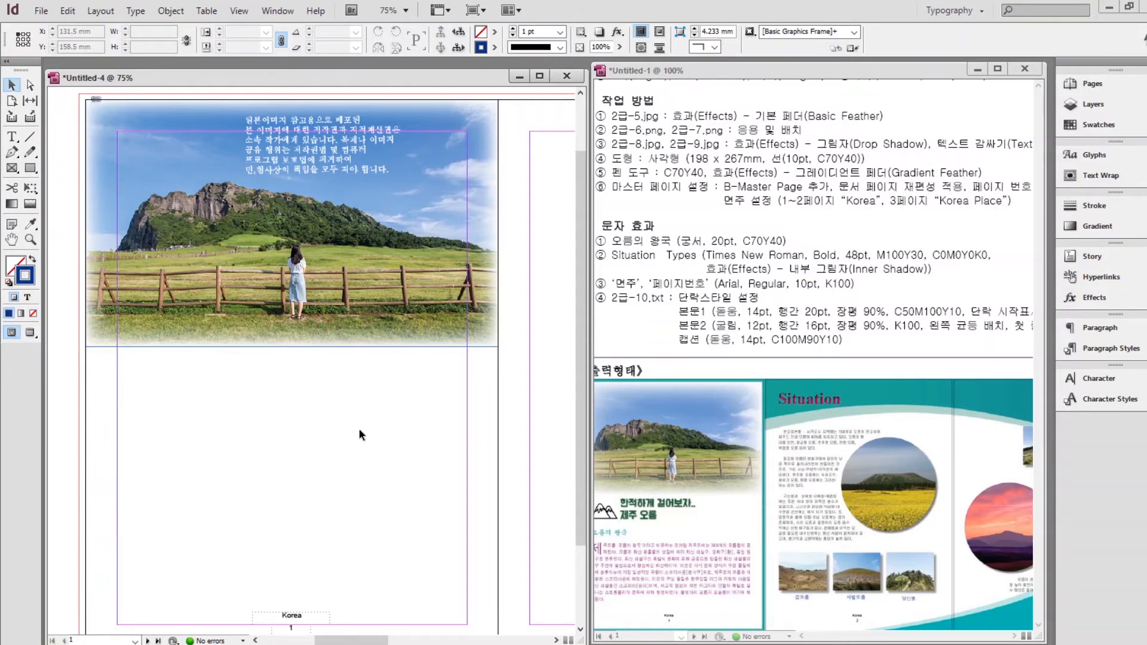
Place the teal wave image as a banner across the top of pages 2–3.
{"action": "key", "text": "ctrl+d"}
{"action": "left_click", "coordinate": [584, 332]}
{"action": "left_click", "coordinate": [773, 529]}
{"action": "scroll", "coordinate": [420, 331], "scroll_direction": "down", "scroll_amount": 2}
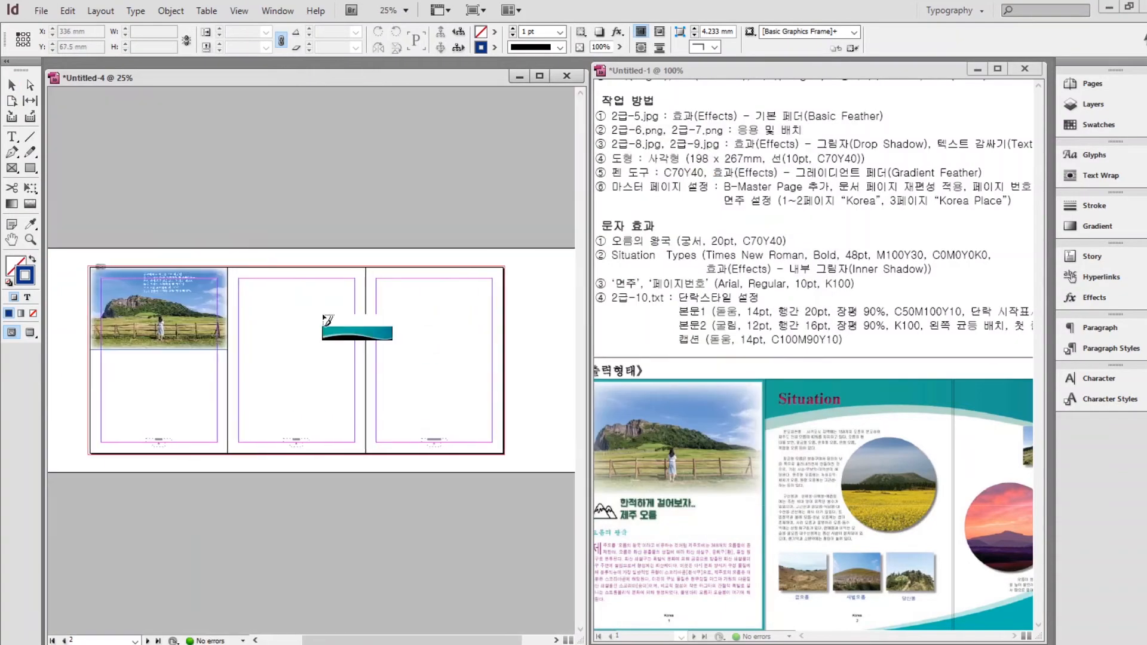
{"action": "scroll", "coordinate": [324, 317], "scroll_direction": "up", "scroll_amount": 1}
{"action": "left_click_drag", "start_coordinate": [128, 175], "coordinate": [531, 289]}
{"action": "left_click_drag", "start_coordinate": [278, 332], "coordinate": [393, 332]}
{"action": "left_click_drag", "start_coordinate": [85, 232], "coordinate": [84, 233]}
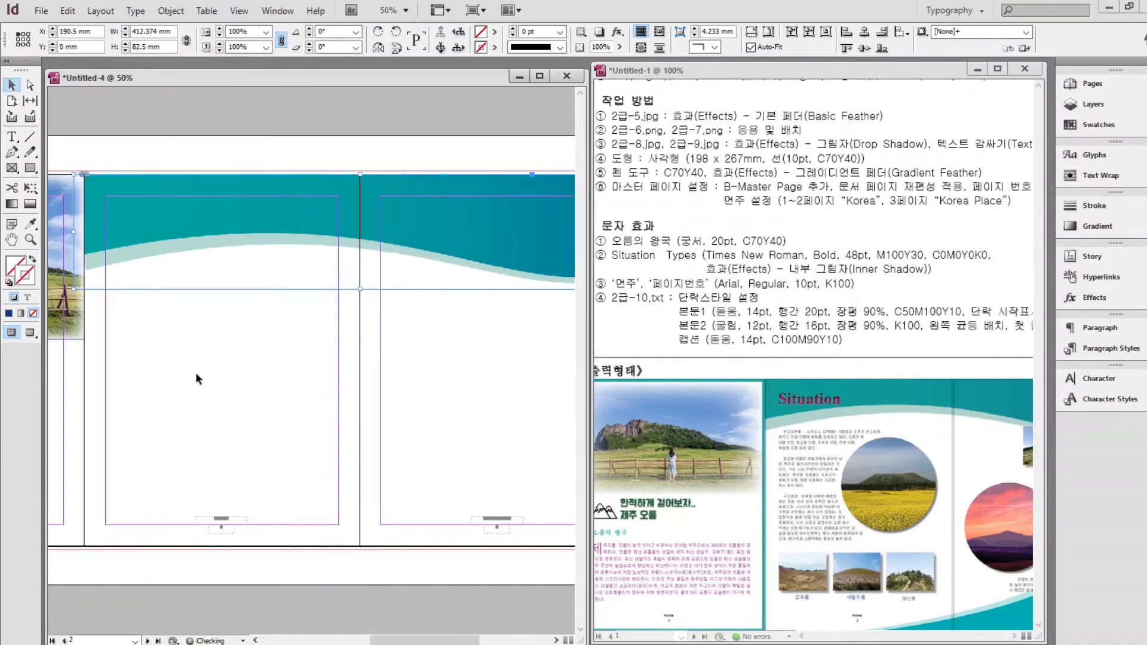
{"action": "left_click", "coordinate": [199, 380]}
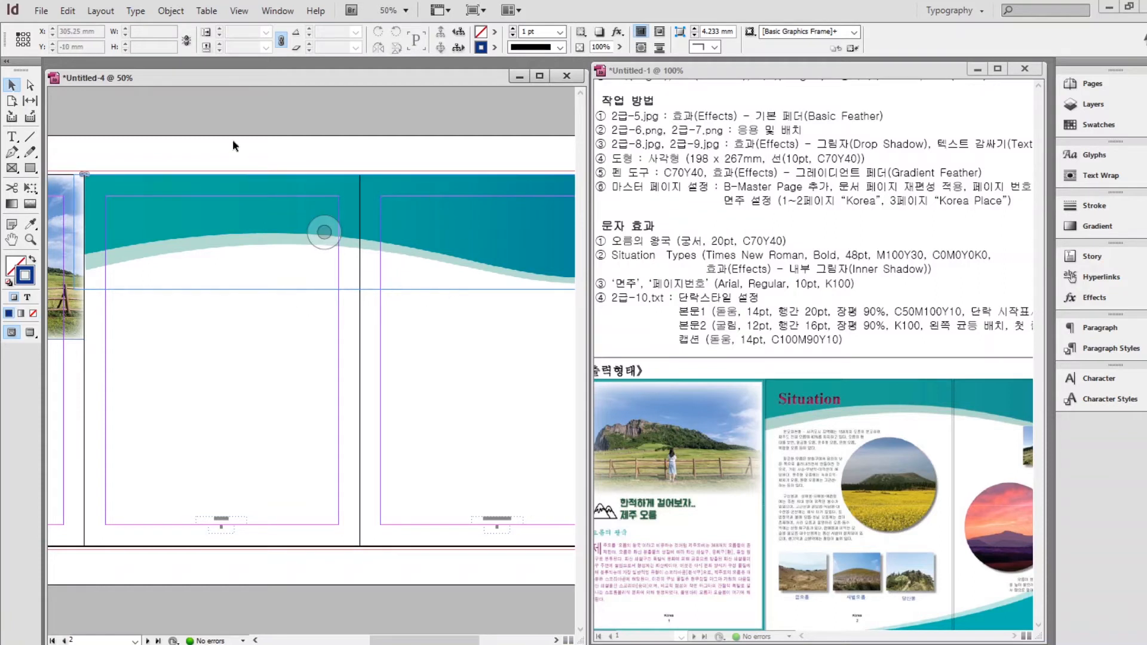
Turn off Auto-Fit and trim the banner's ends to the spread's page edges.
{"action": "left_click", "coordinate": [350, 195]}
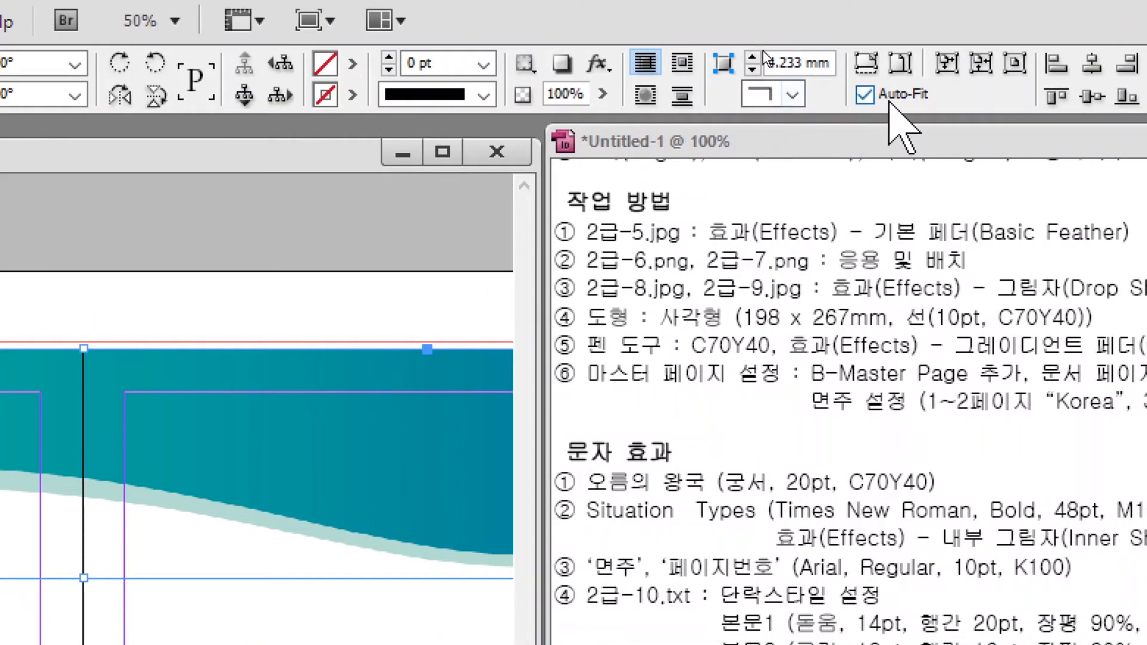
{"action": "left_click", "coordinate": [865, 95]}
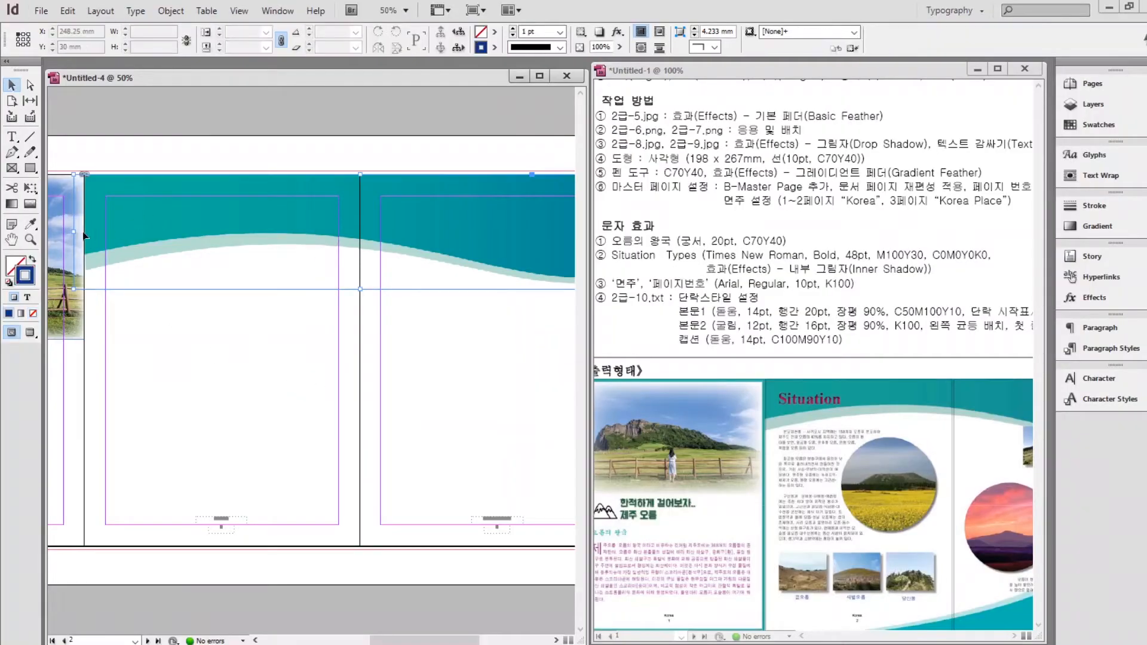
{"action": "left_click_drag", "start_coordinate": [74, 230], "coordinate": [84, 231]}
{"action": "left_click_drag", "start_coordinate": [377, 330], "coordinate": [148, 331]}
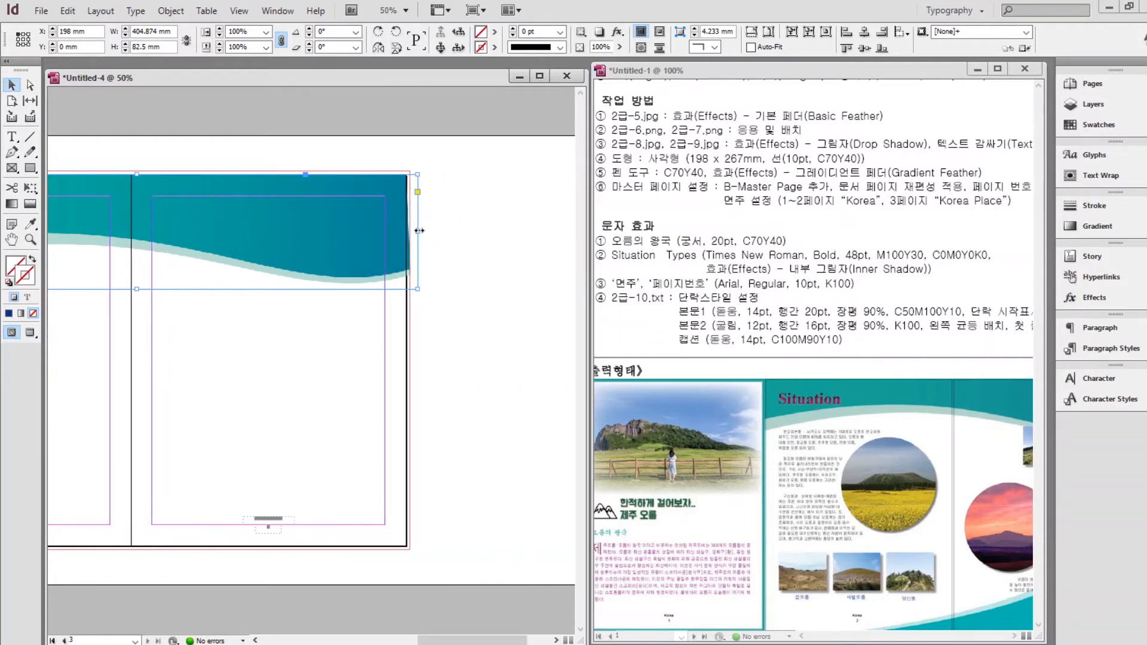
{"action": "left_click_drag", "start_coordinate": [418, 231], "coordinate": [406, 231]}
{"action": "left_click", "coordinate": [481, 281]}
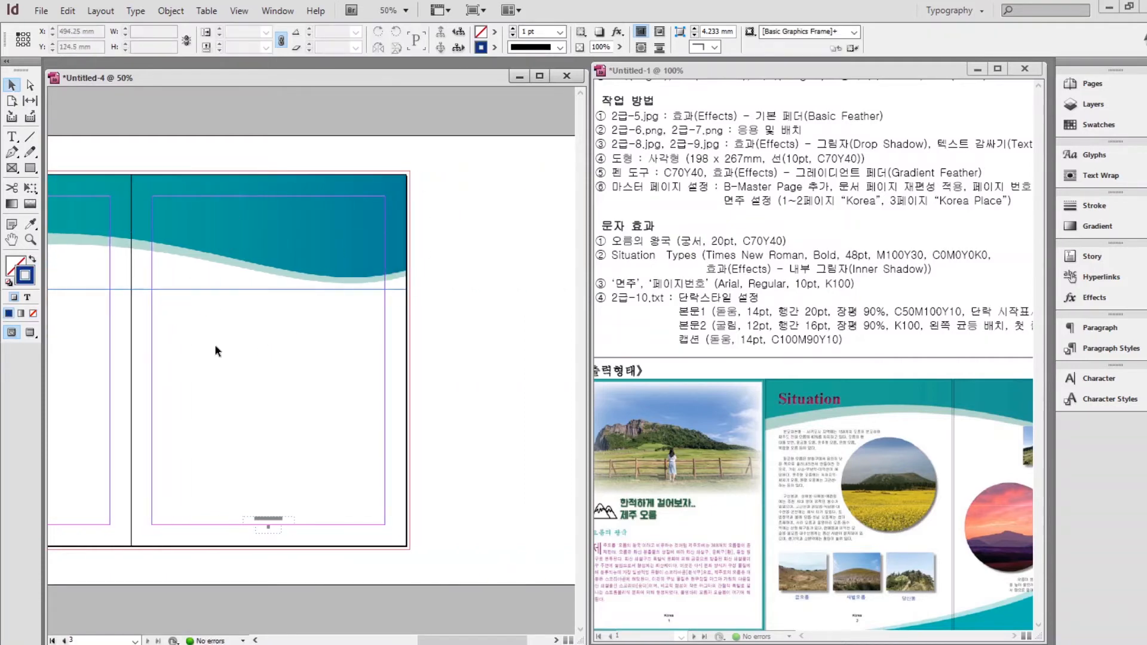
Place the 2급-7.png title graphic just below page 1's meadow photo.
{"action": "left_click_drag", "start_coordinate": [189, 345], "coordinate": [392, 341]}
{"action": "left_click_drag", "start_coordinate": [305, 382], "coordinate": [441, 389]}
{"action": "key", "text": "ctrl+d"}
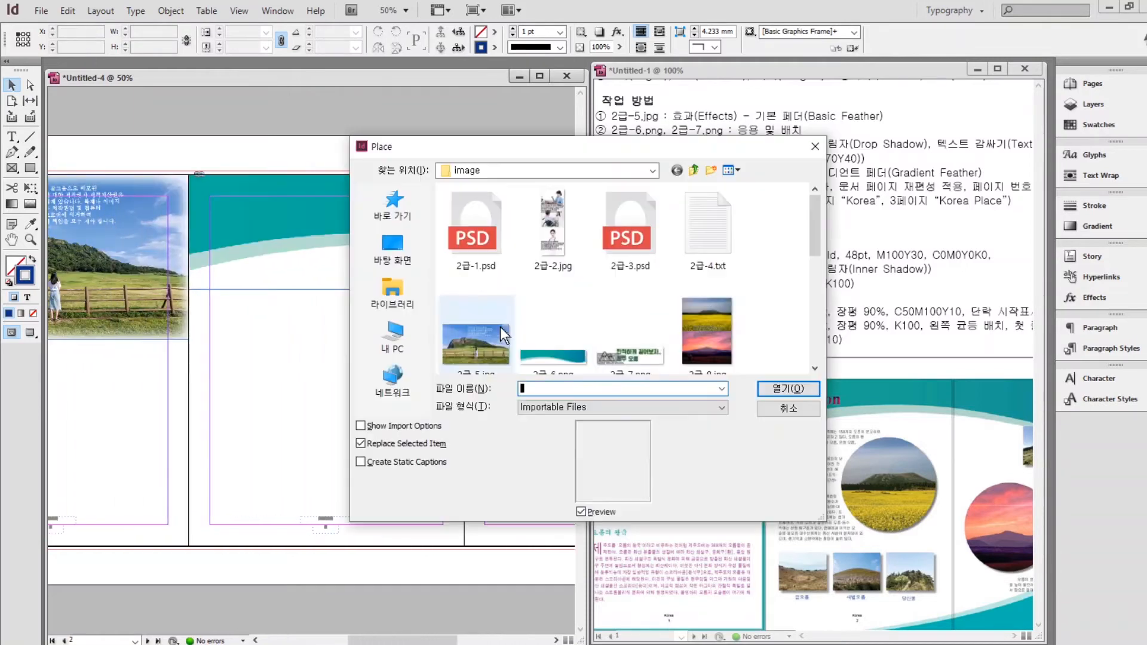
{"action": "left_click", "coordinate": [630, 346]}
{"action": "left_click", "coordinate": [776, 390]}
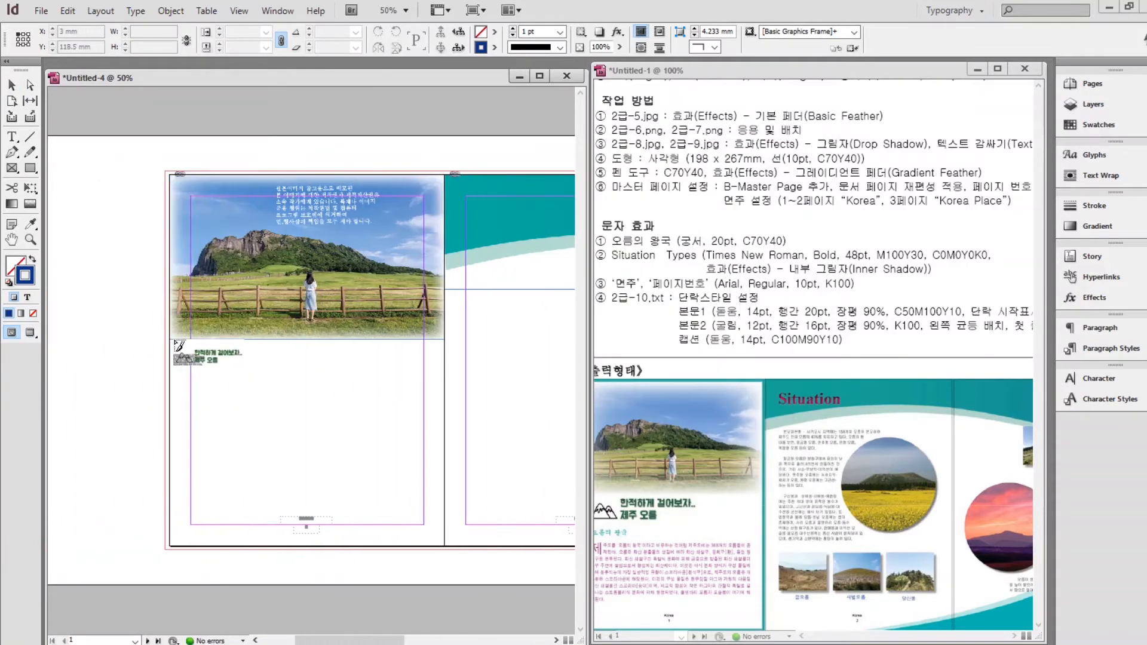
{"action": "left_click_drag", "start_coordinate": [173, 340], "coordinate": [288, 372]}
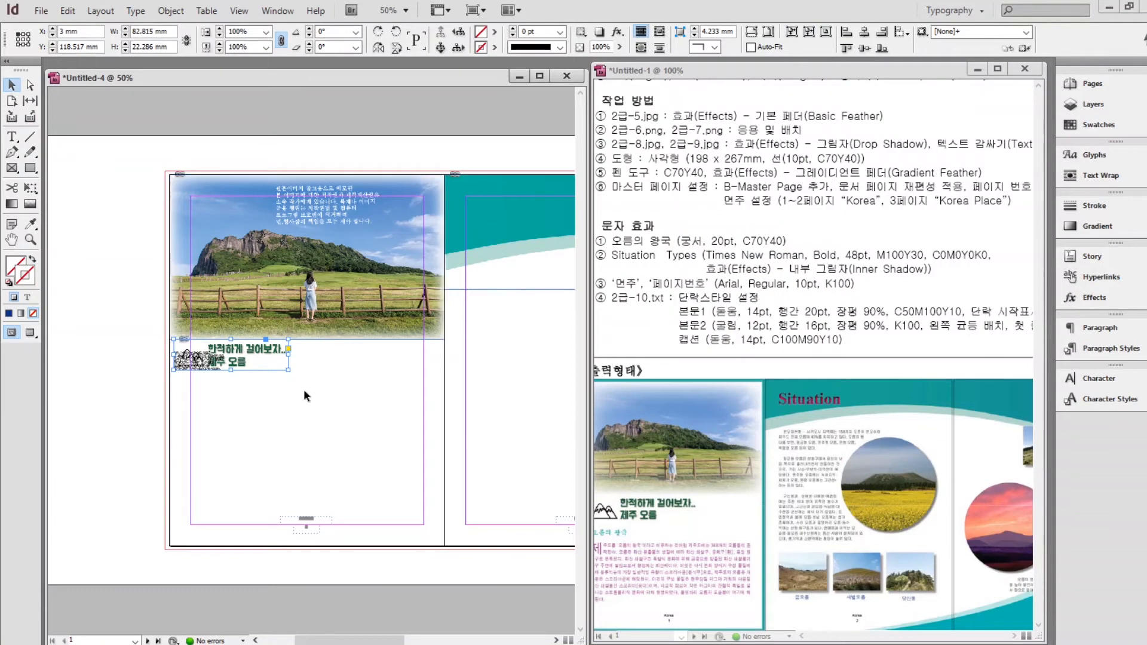
{"action": "left_click", "coordinate": [304, 393]}
{"action": "key", "text": "ctrl+d"}
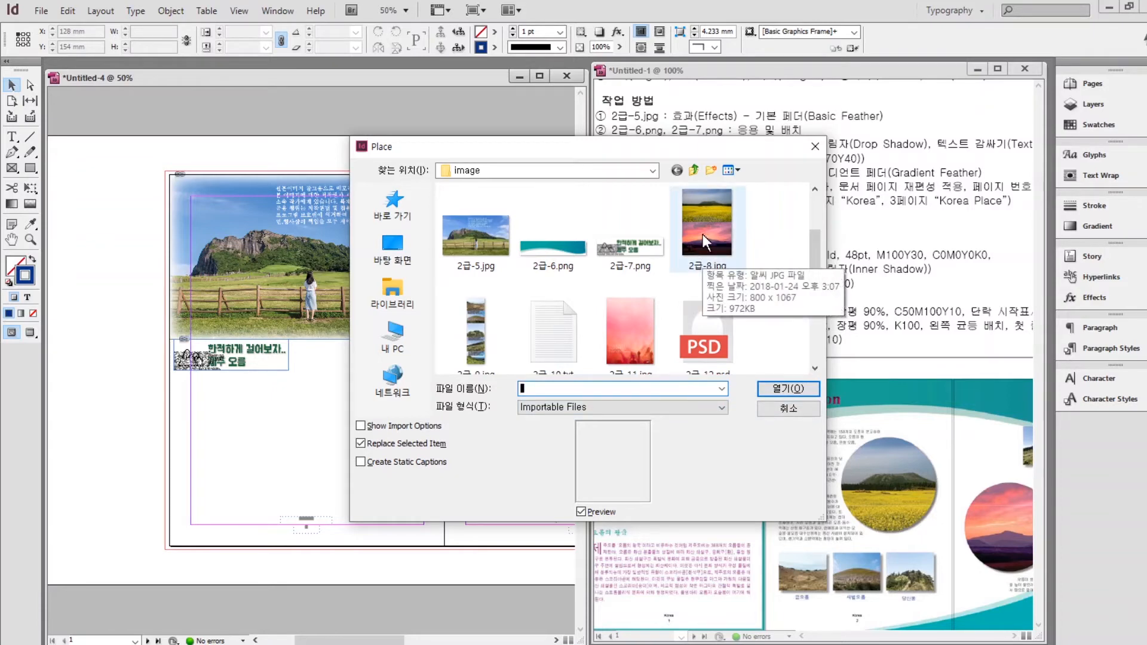
Draw an 85.5 mm circle frame with the Ellipse Tool and position it under the teal wave.
{"action": "left_click", "coordinate": [787, 409]}
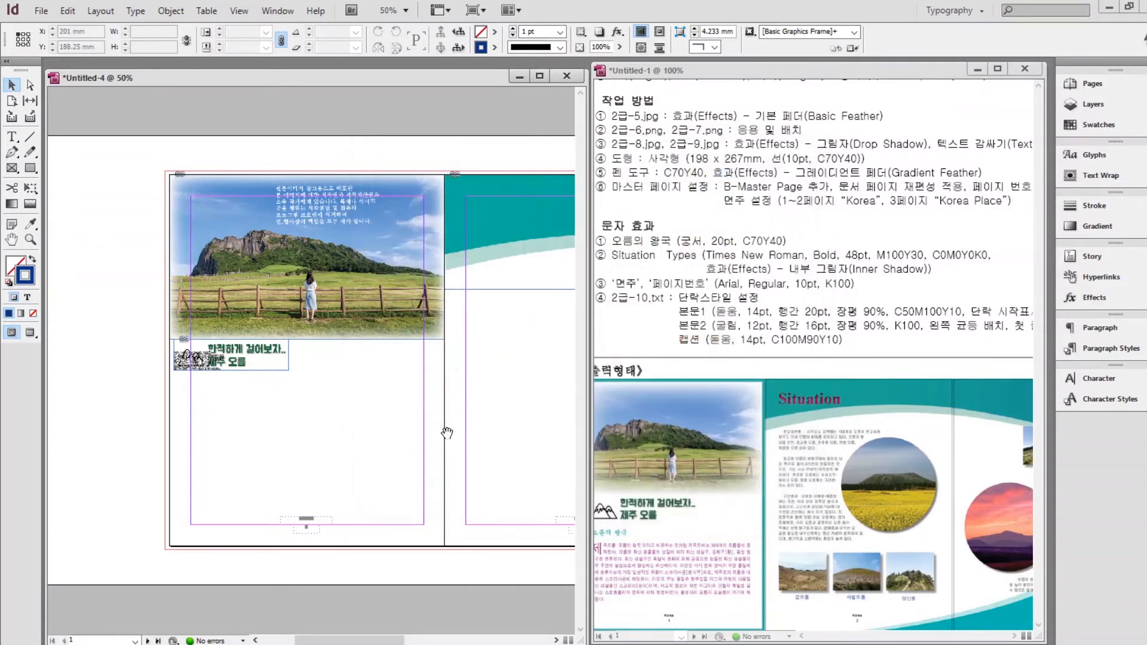
{"action": "left_click_drag", "start_coordinate": [447, 433], "coordinate": [210, 434]}
{"action": "left_click", "coordinate": [30, 169]}
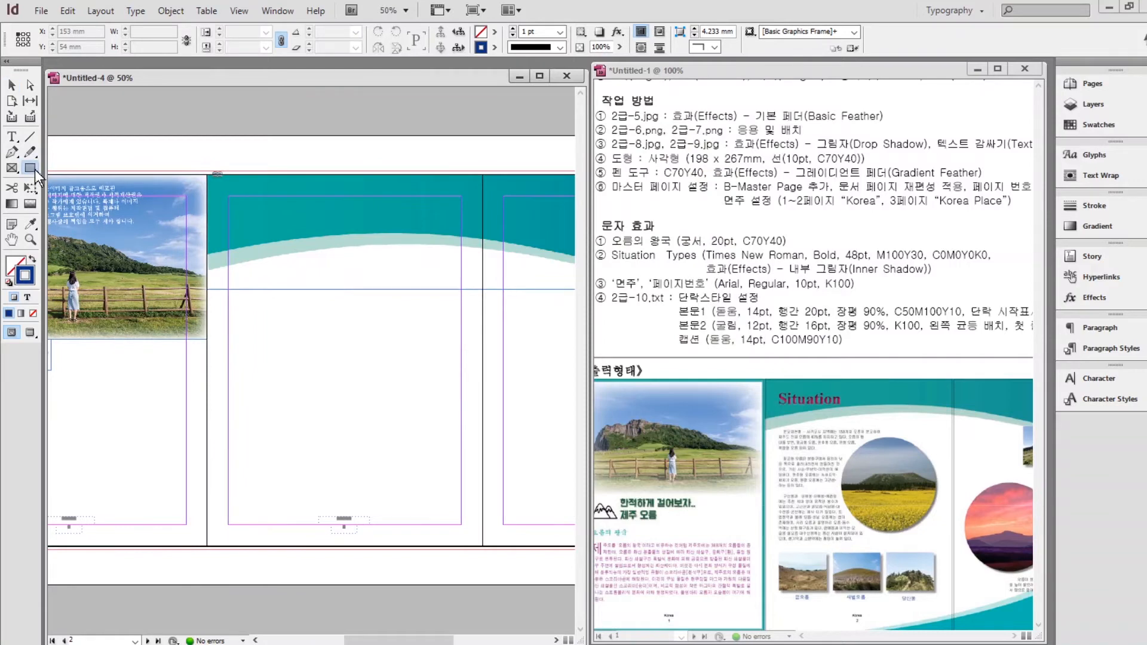
{"action": "left_click_drag", "start_coordinate": [36, 175], "coordinate": [81, 185]}
{"action": "left_click_drag", "start_coordinate": [358, 263], "coordinate": [483, 382]}
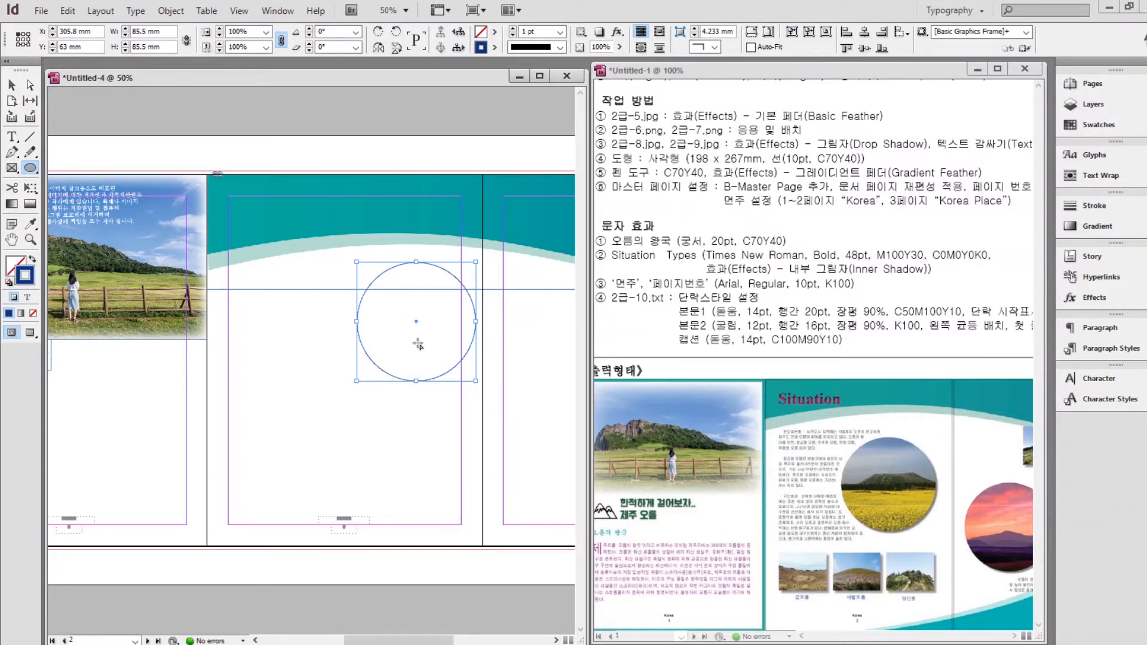
{"action": "left_click", "coordinate": [11, 85]}
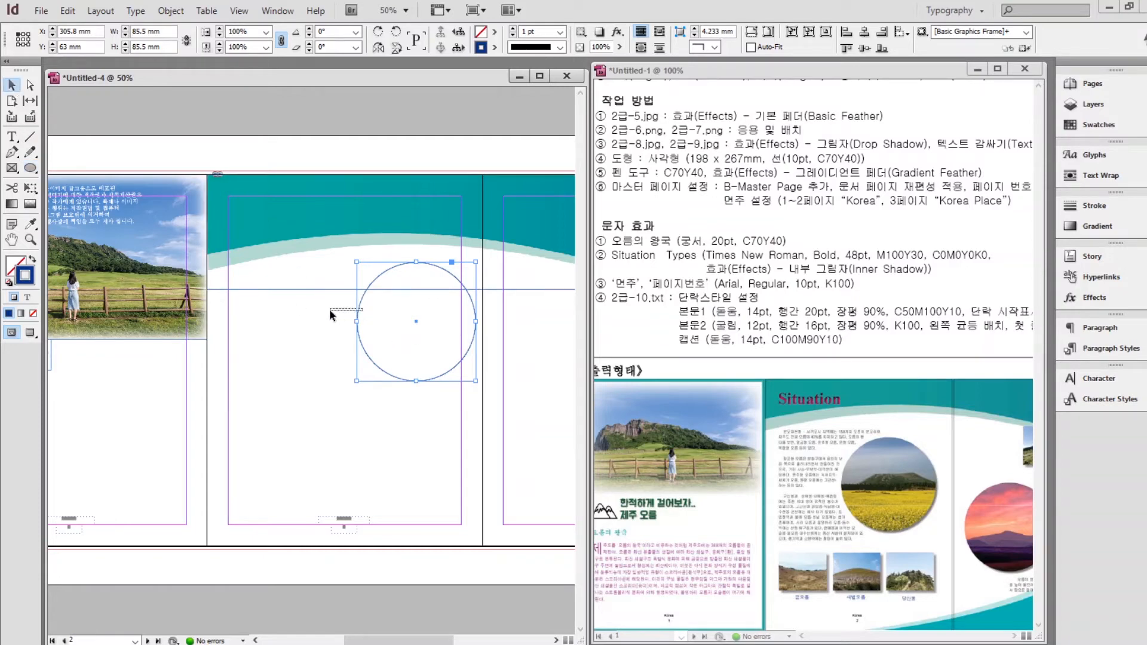
{"action": "left_click_drag", "start_coordinate": [397, 269], "coordinate": [379, 286]}
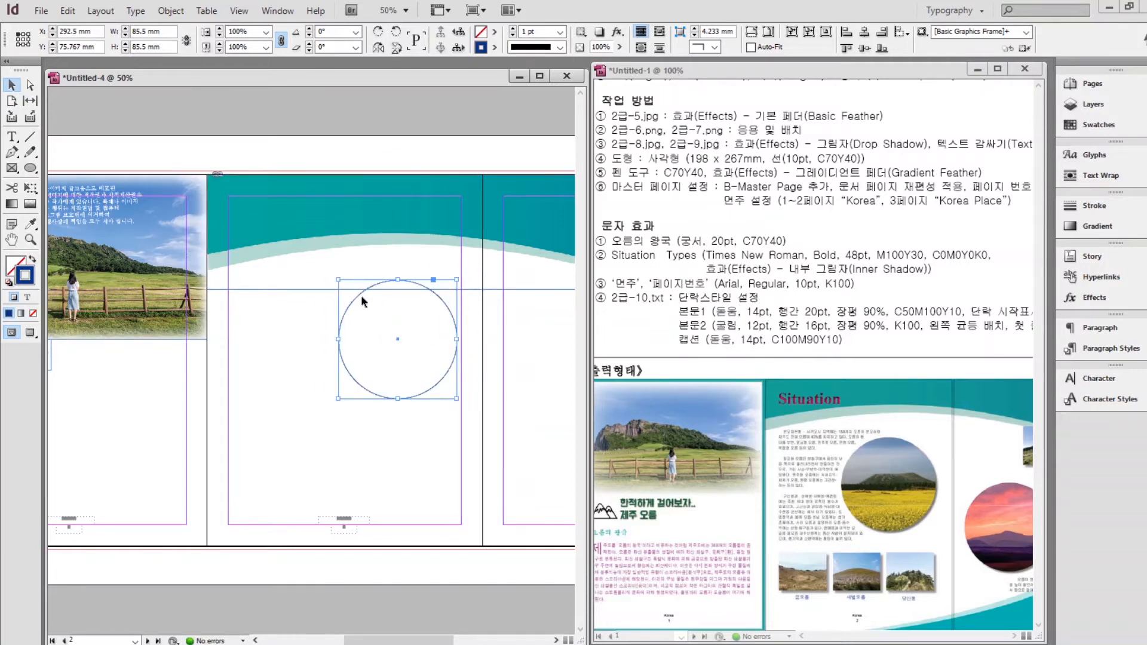
Place the 2급-8.jpg photo into the circle frame.
{"action": "key", "text": "ctrl+d"}
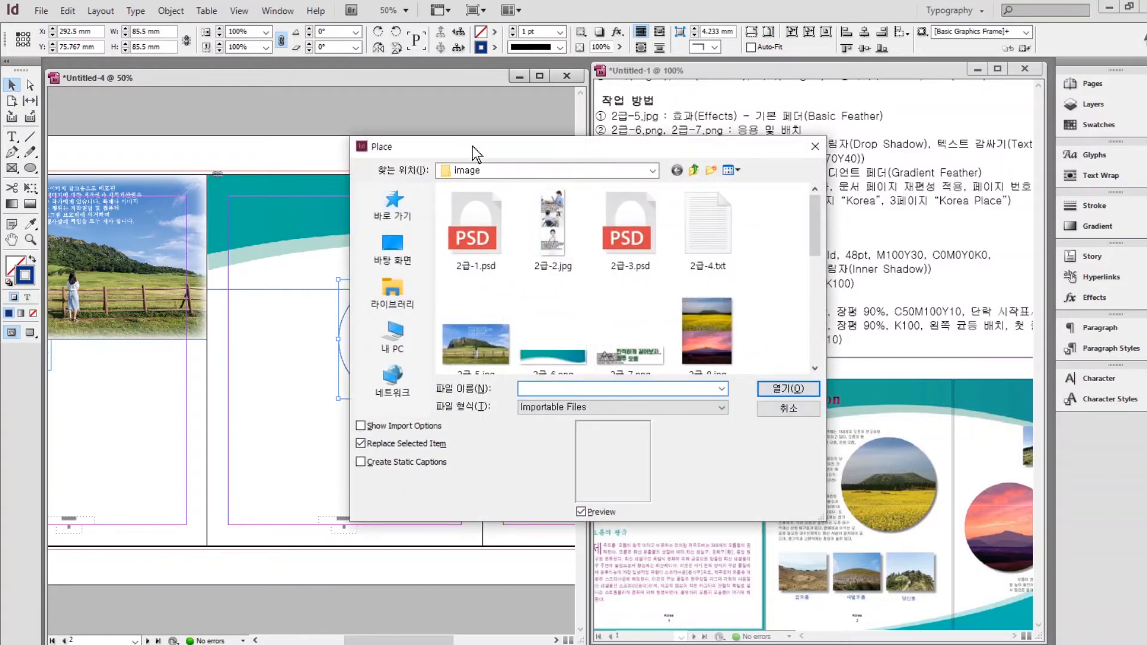
{"action": "left_click", "coordinate": [701, 328]}
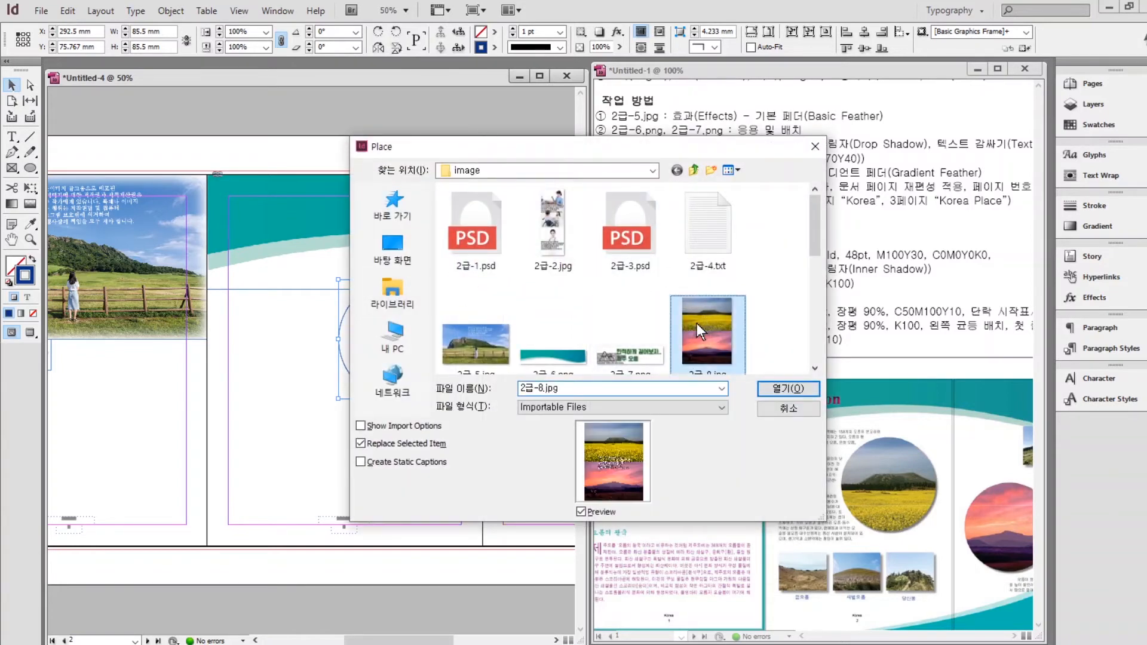
{"action": "left_click", "coordinate": [772, 387]}
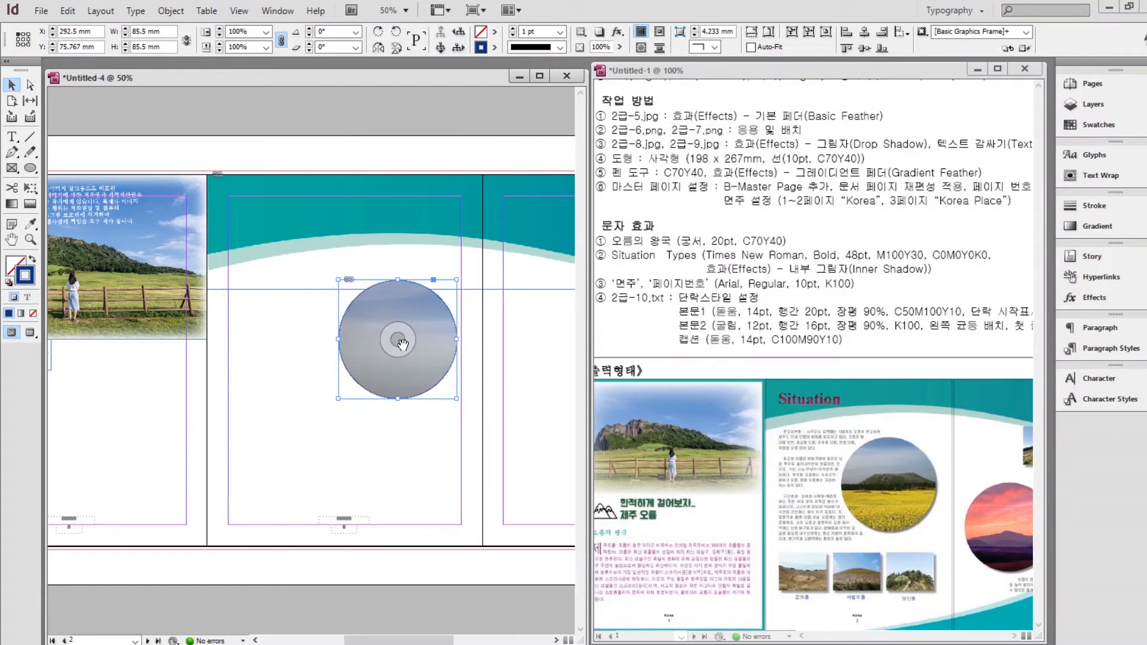
{"action": "left_click_drag", "start_coordinate": [402, 343], "coordinate": [392, 329]}
{"action": "left_click_drag", "start_coordinate": [387, 325], "coordinate": [406, 360]}
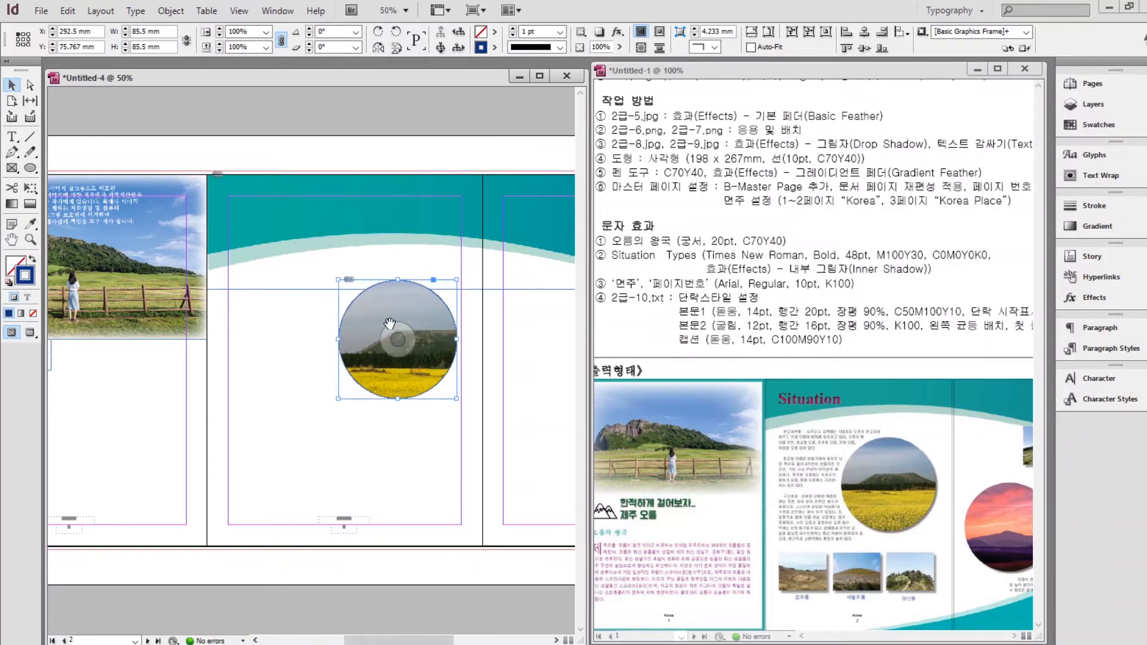
Scale down and reposition the photo inside the circle to show the mountain and yellow field.
{"action": "double_click", "coordinate": [367, 306]}
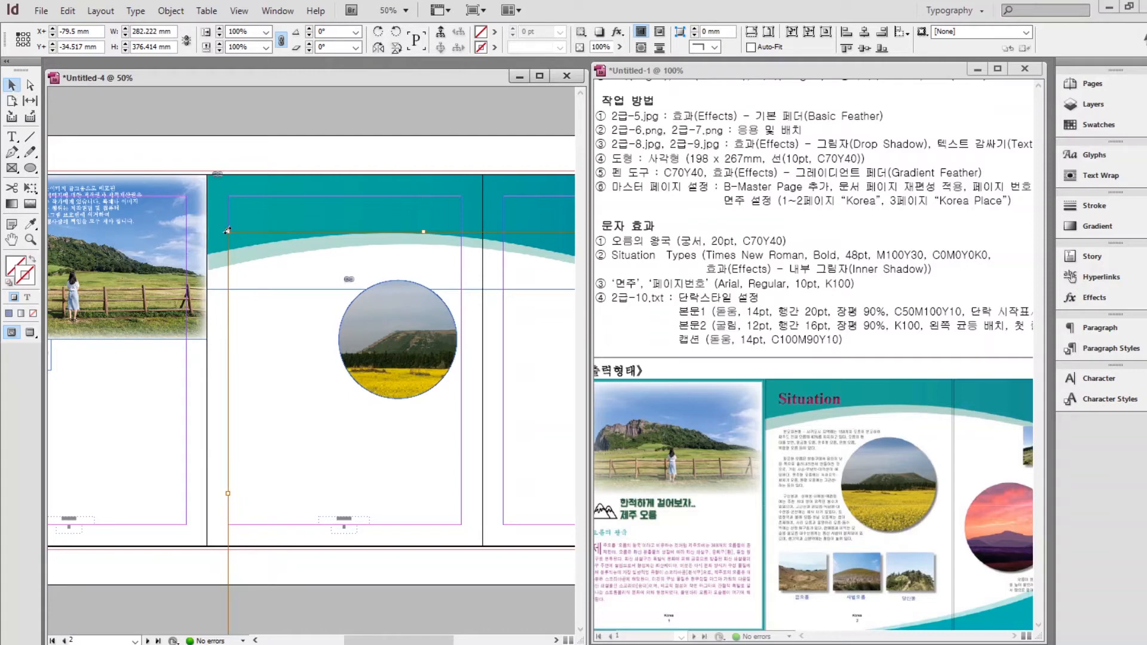
{"action": "left_click_drag", "start_coordinate": [227, 231], "coordinate": [302, 281]}
{"action": "left_click_drag", "start_coordinate": [417, 353], "coordinate": [390, 343]}
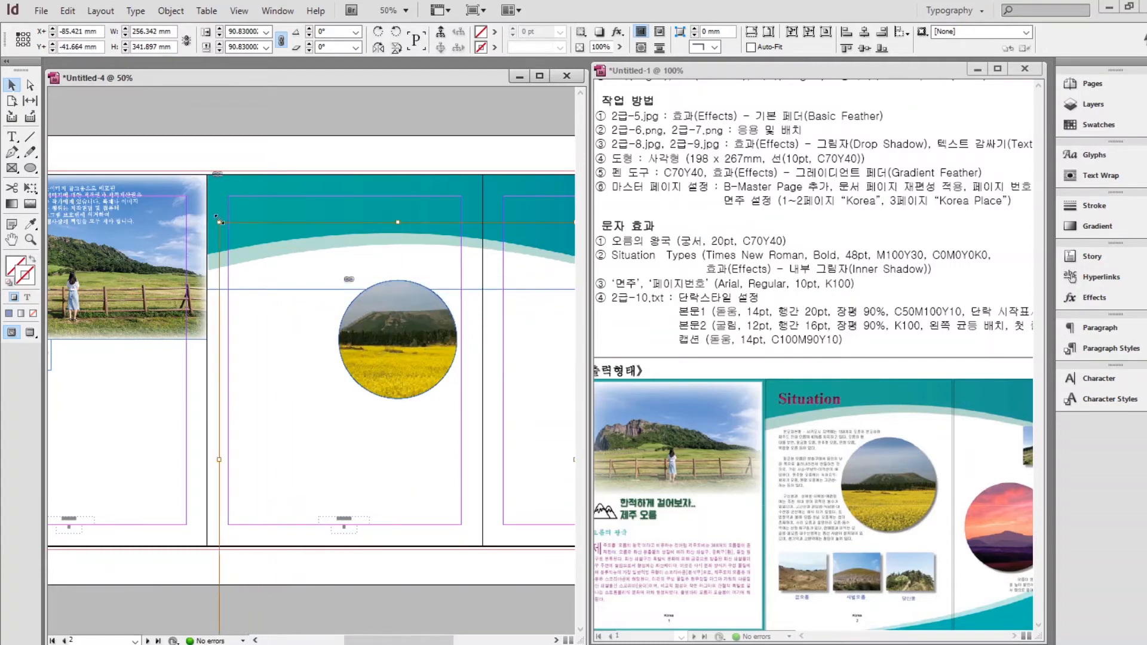
{"action": "key", "text": "ctrl+z"}
{"action": "key", "text": "ctrl+z"}
{"action": "key", "text": "ctrl+z"}
{"action": "left_click_drag", "start_coordinate": [228, 245], "coordinate": [280, 314]}
{"action": "left_click_drag", "start_coordinate": [406, 364], "coordinate": [383, 317]}
{"action": "left_click_drag", "start_coordinate": [256, 268], "coordinate": [312, 343]}
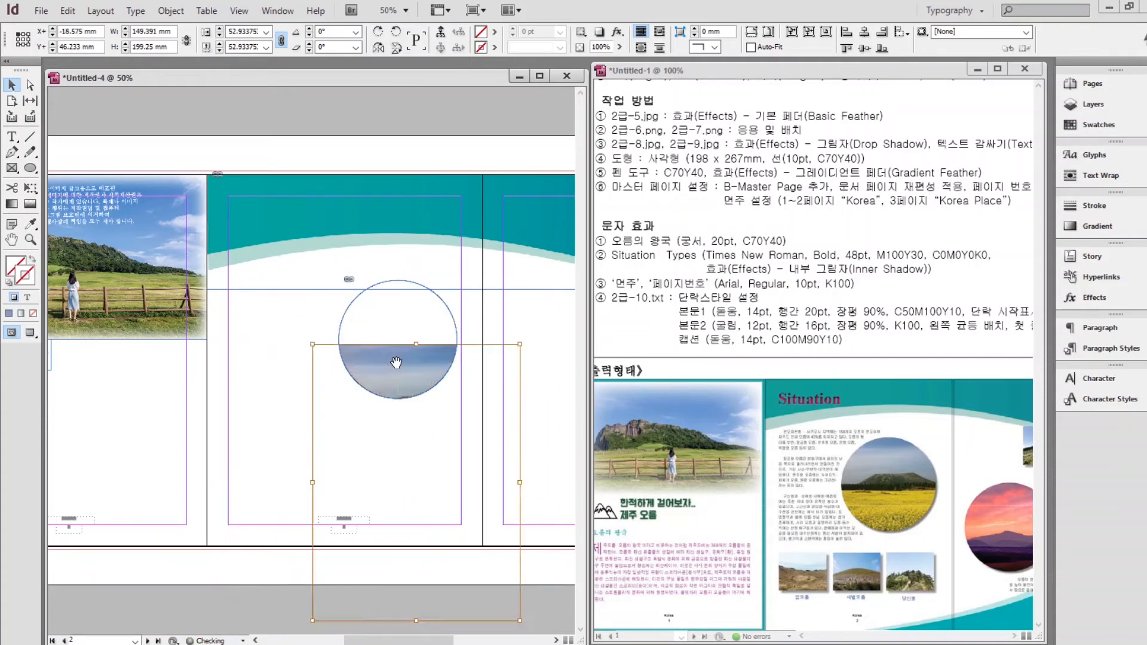
{"action": "left_click_drag", "start_coordinate": [419, 428], "coordinate": [396, 361]}
{"action": "left_click", "coordinate": [244, 375]}
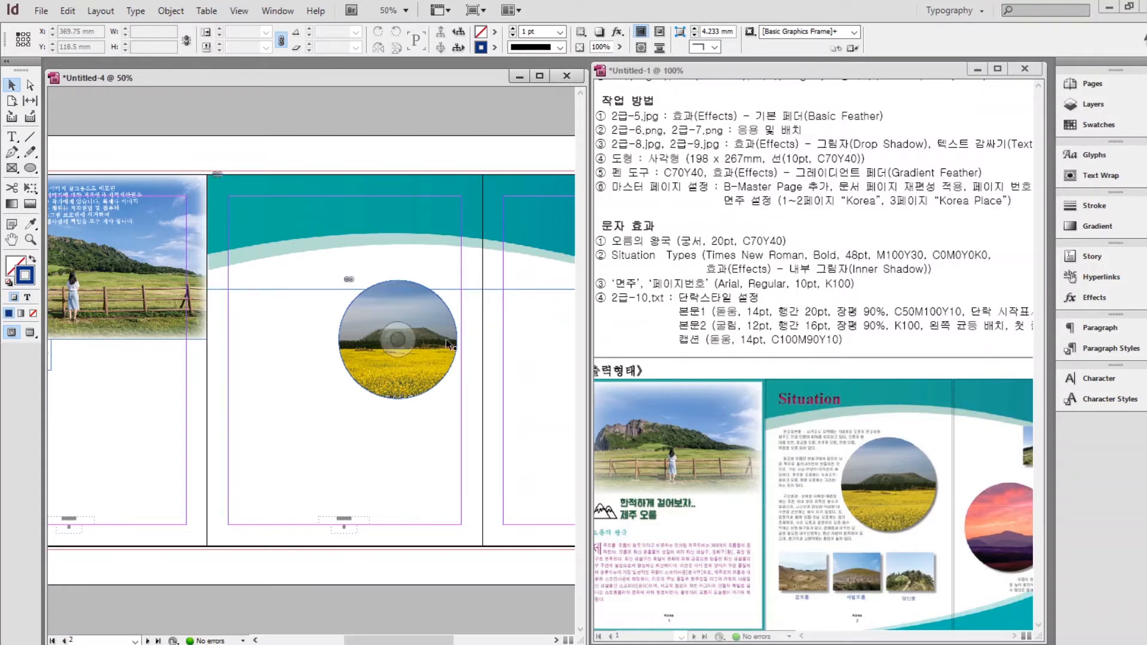
Add a drop shadow to the circle photo: 50% opacity, 2 mm distance, 2 mm size.
{"action": "right_click", "coordinate": [362, 326]}
{"action": "left_click", "coordinate": [385, 322]}
{"action": "right_click", "coordinate": [386, 322]}
{"action": "mouse_move", "coordinate": [530, 489]}
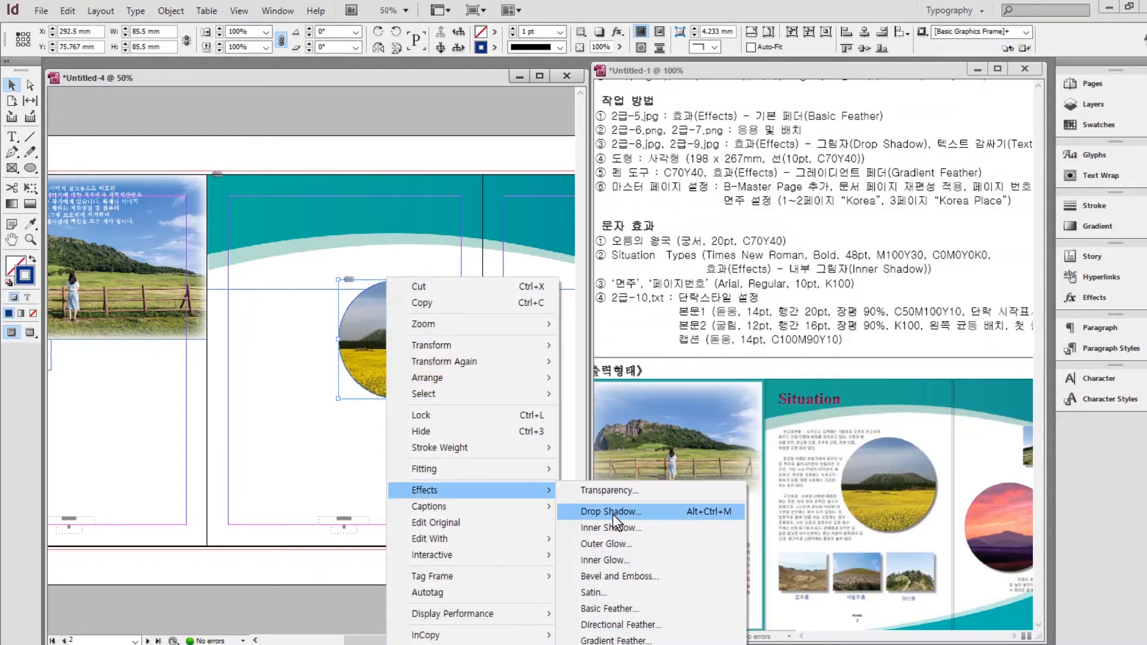
{"action": "left_click", "coordinate": [597, 510]}
{"action": "left_click_drag", "start_coordinate": [719, 295], "coordinate": [739, 88]}
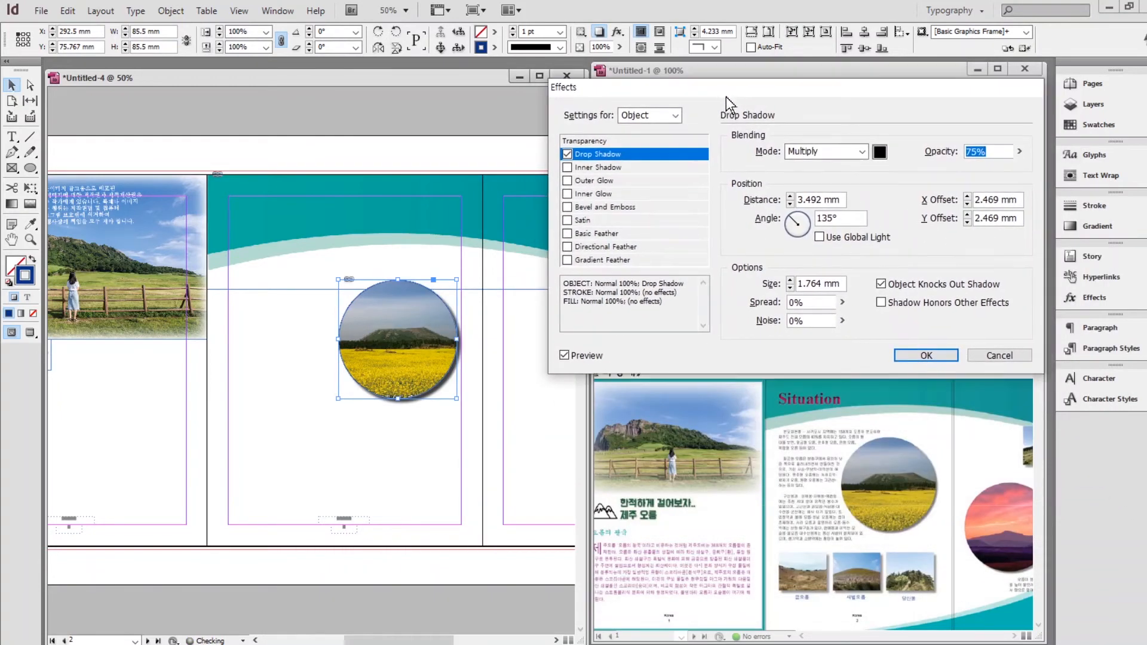
{"action": "left_click", "coordinate": [968, 222]}
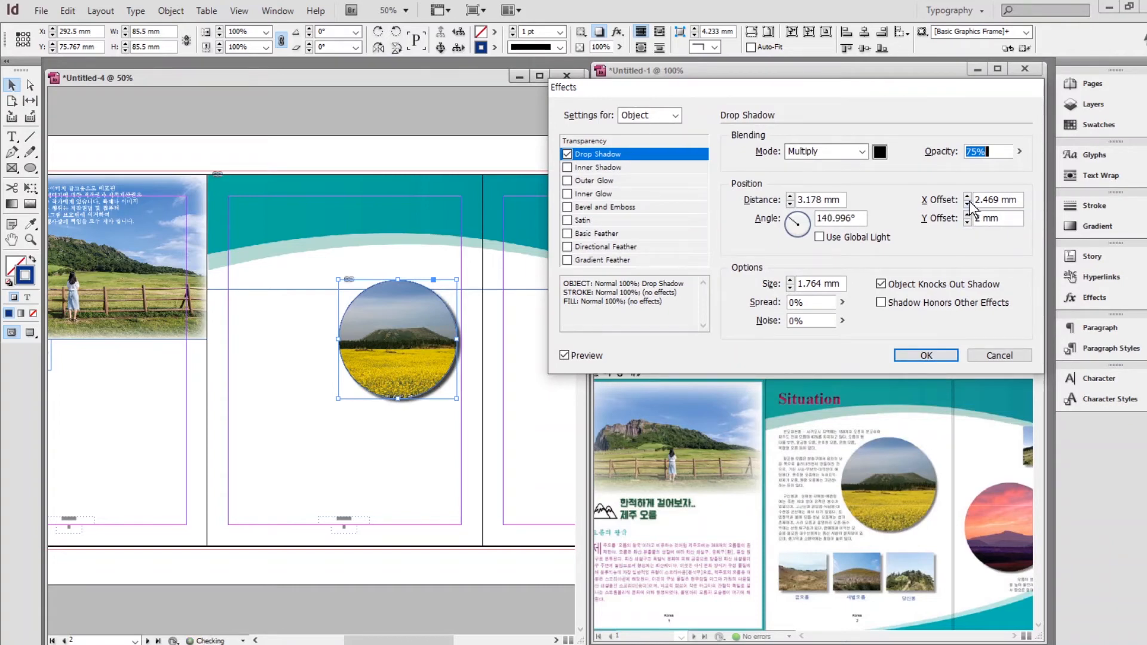
{"action": "left_click", "coordinate": [967, 203]}
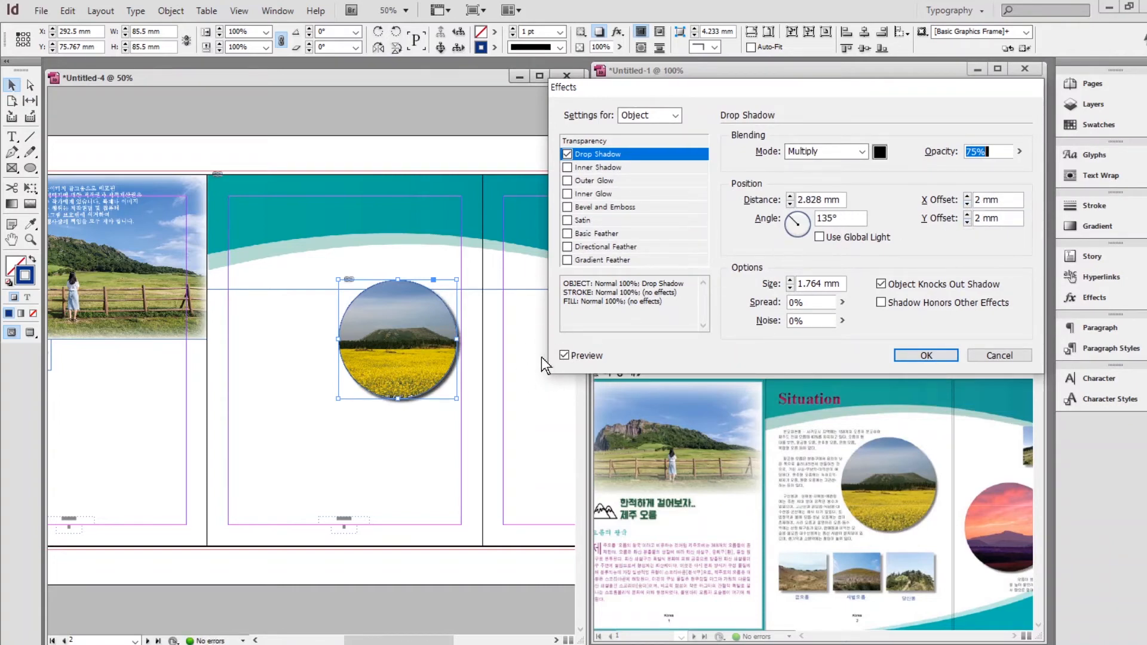
{"action": "left_click", "coordinate": [790, 288]}
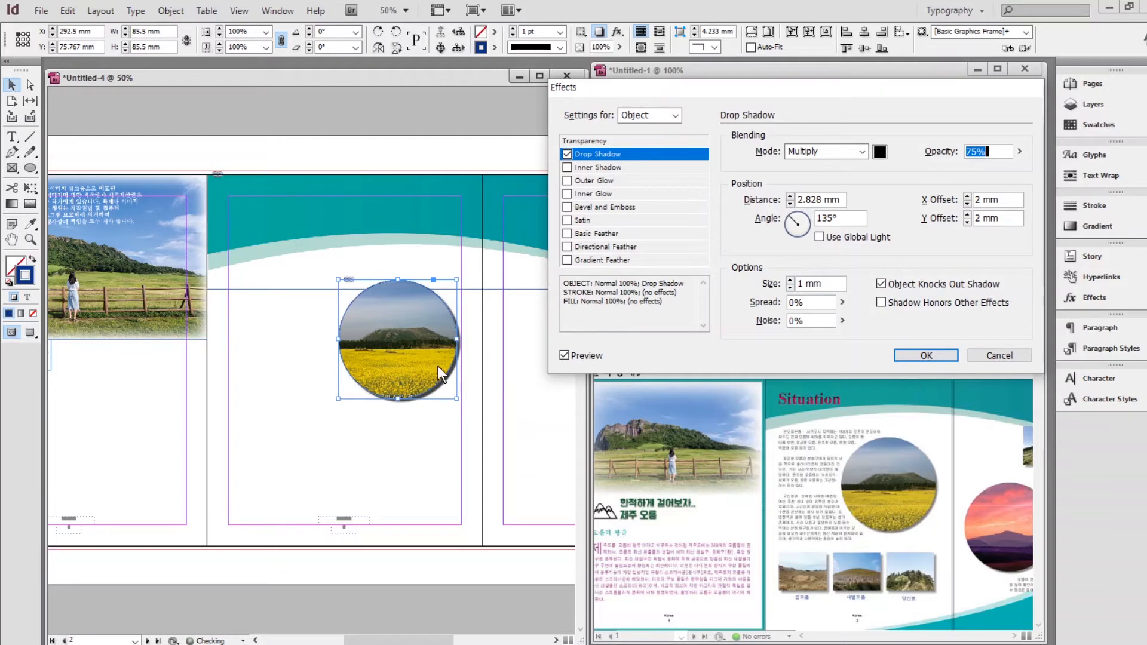
{"action": "left_click", "coordinate": [790, 280]}
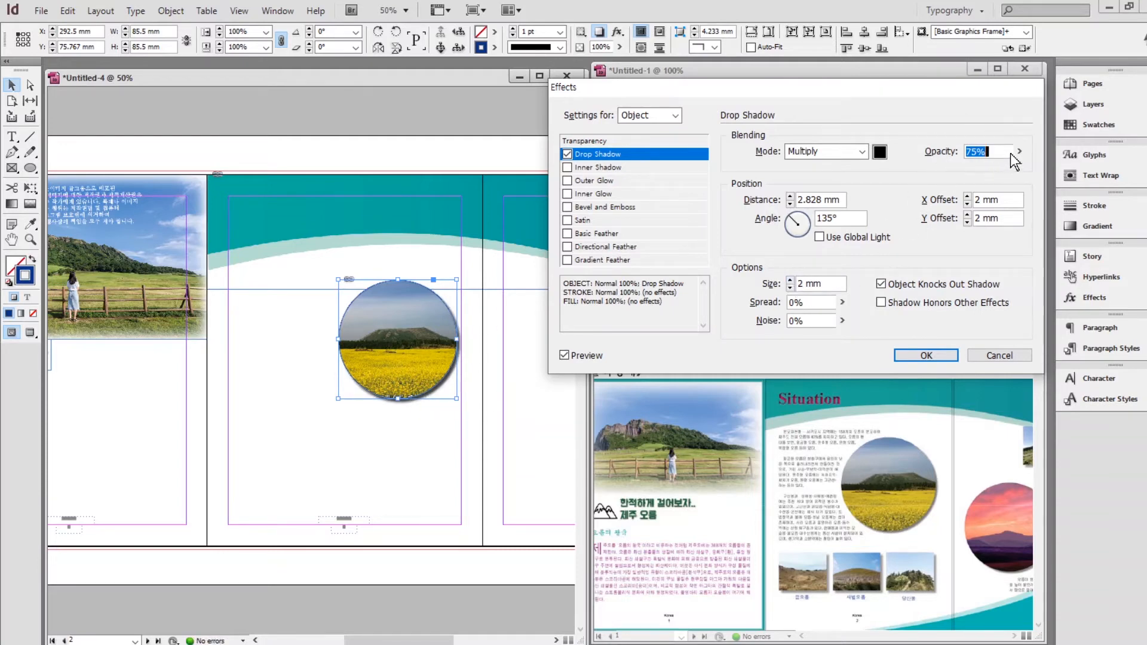
{"action": "type", "text": "50"}
{"action": "left_click", "coordinate": [990, 220]}
{"action": "left_click", "coordinate": [789, 204]}
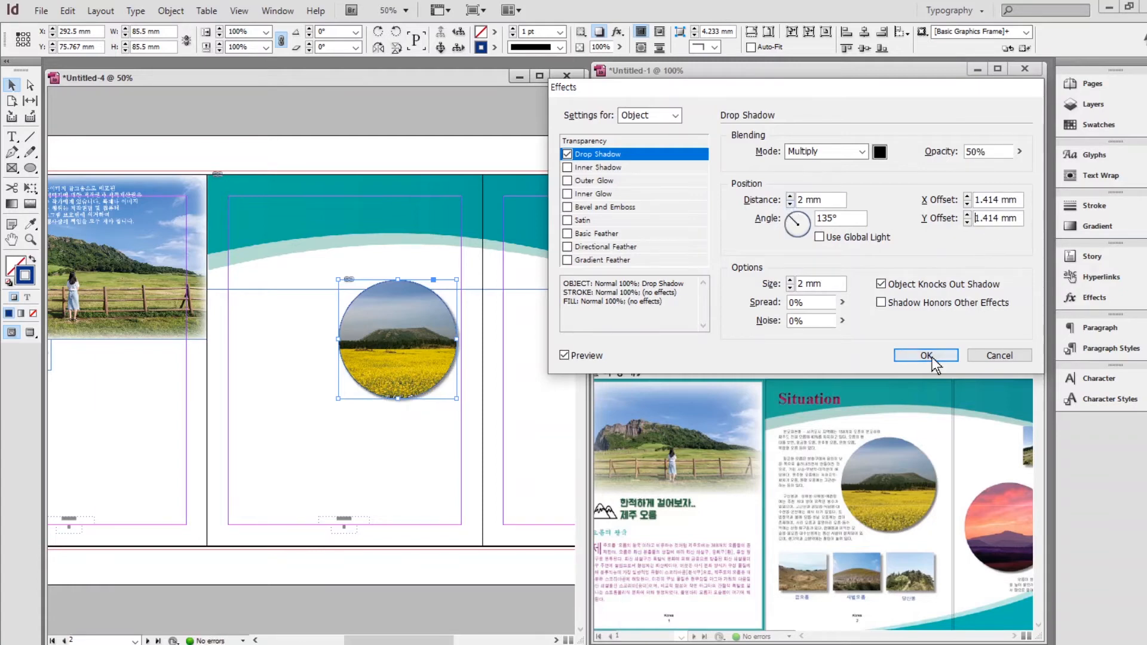
{"action": "left_click", "coordinate": [926, 356]}
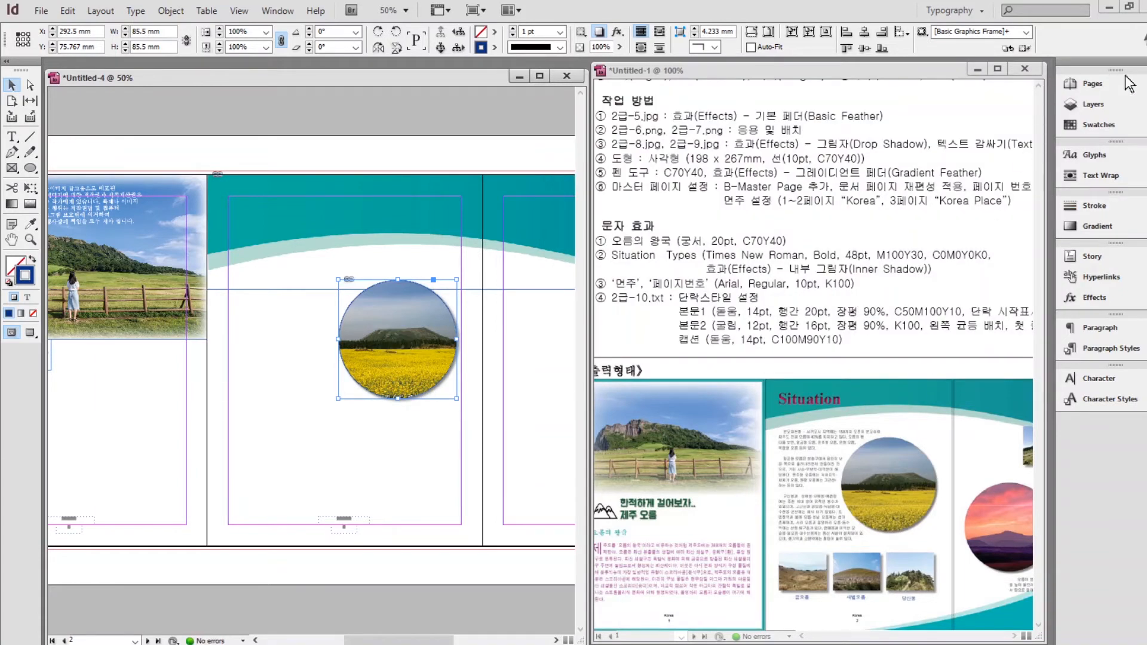
Set the circle photo's text wrap to Wrap around object shape with a 5 mm offset.
{"action": "left_click", "coordinate": [1096, 178]}
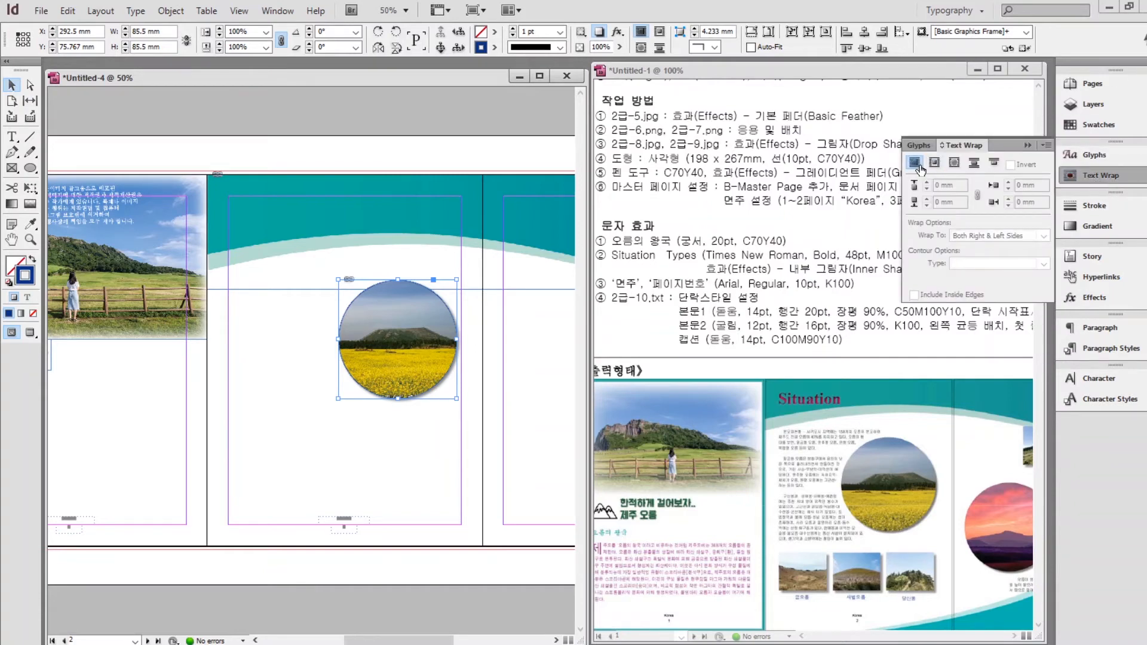
{"action": "left_click", "coordinate": [955, 163]}
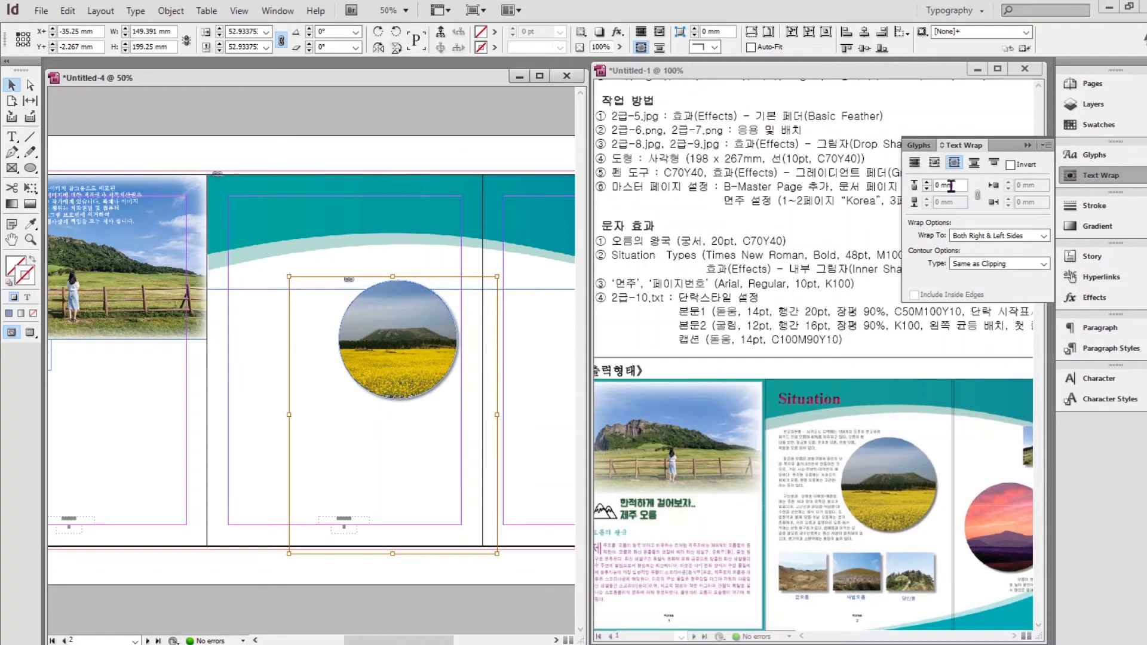
{"action": "triple_click", "coordinate": [957, 186]}
{"action": "type", "text": "5"}
{"action": "key", "text": "Return"}
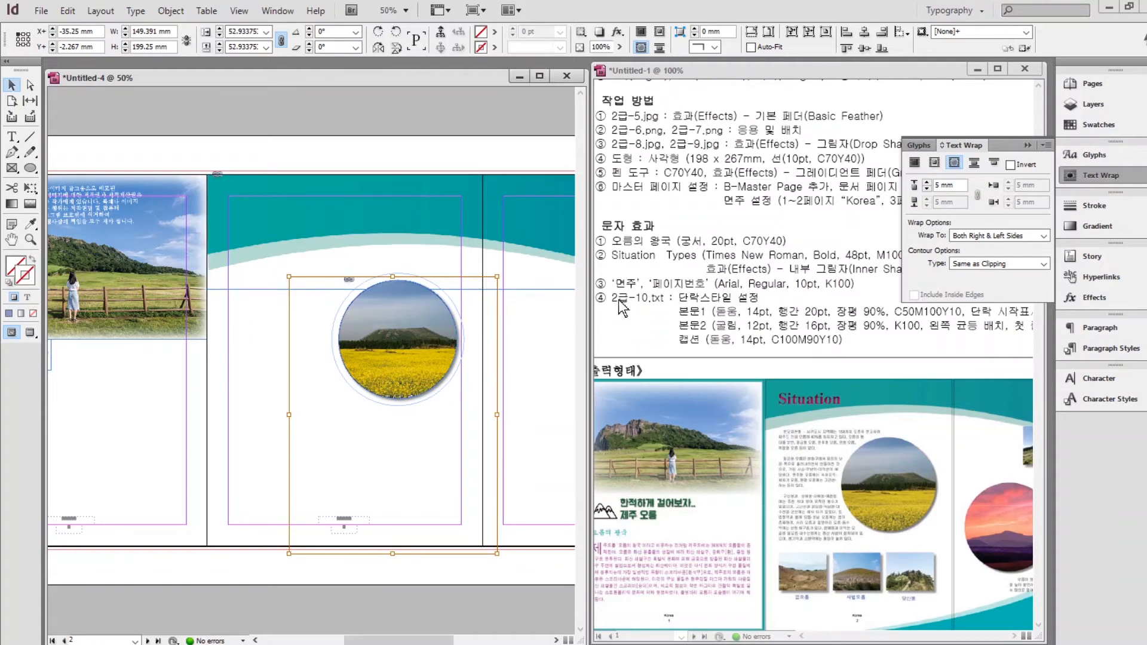
{"action": "left_click", "coordinate": [1027, 145]}
{"action": "left_click", "coordinate": [405, 407]}
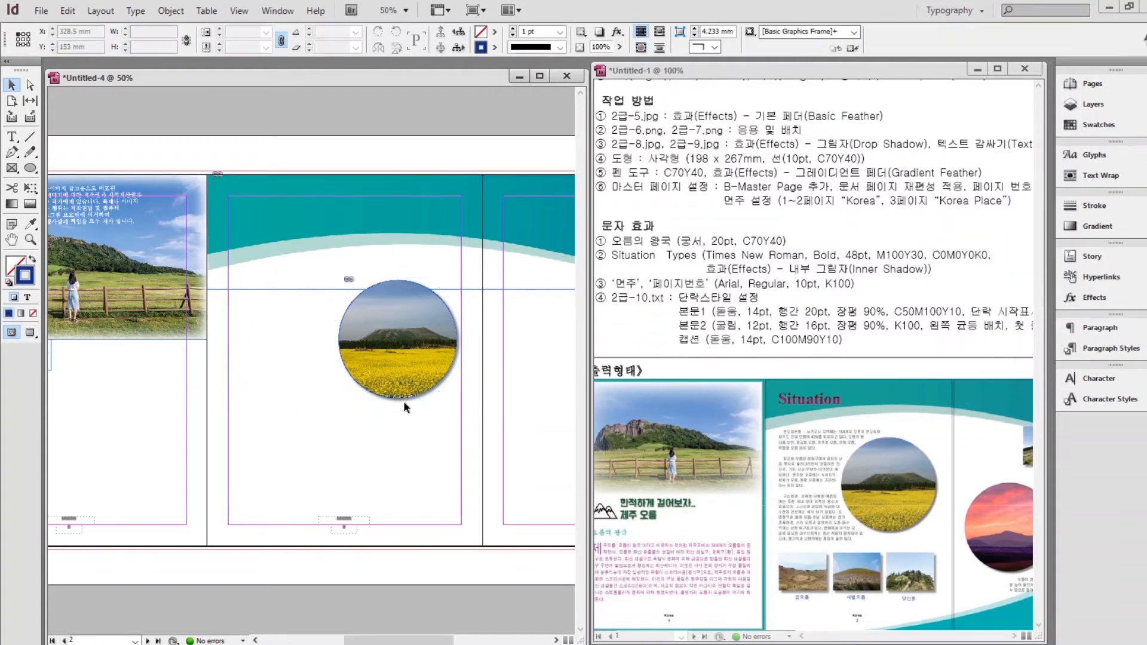
{"action": "scroll", "coordinate": [358, 394], "scroll_direction": "right", "scroll_amount": 5}
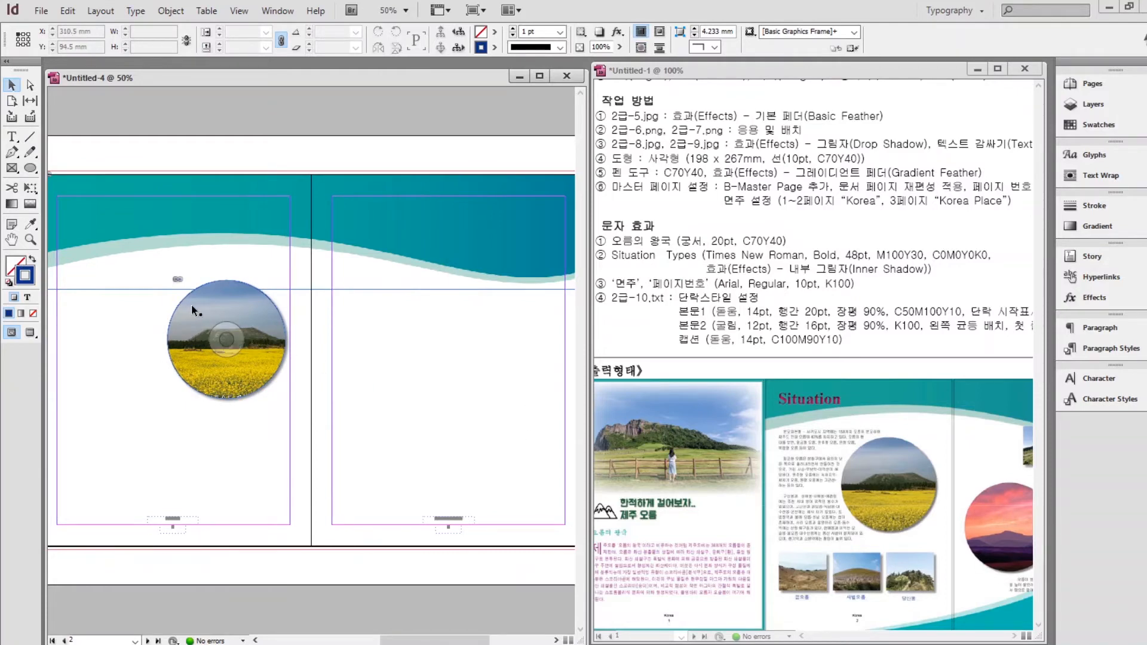
Duplicate the circle photo onto page 3 and shift its picture to show the pink sunset mountain.
{"action": "left_click", "coordinate": [192, 306]}
{"action": "left_click", "coordinate": [296, 349]}
{"action": "left_click", "coordinate": [213, 320]}
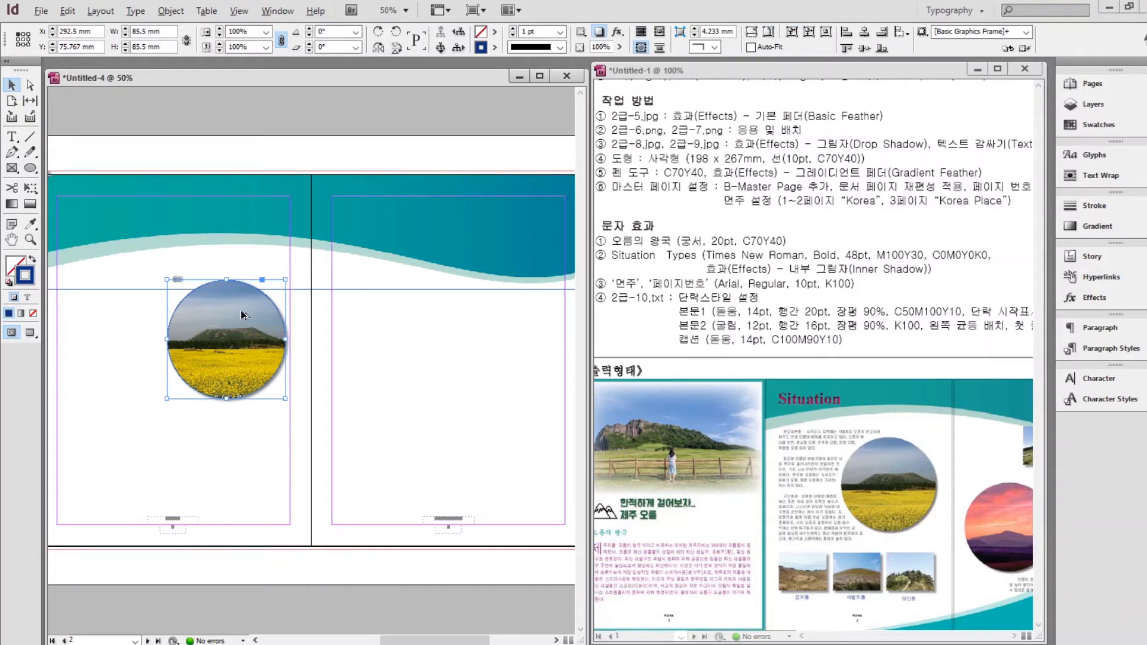
{"action": "left_click_drag", "start_coordinate": [242, 315], "coordinate": [401, 376]}
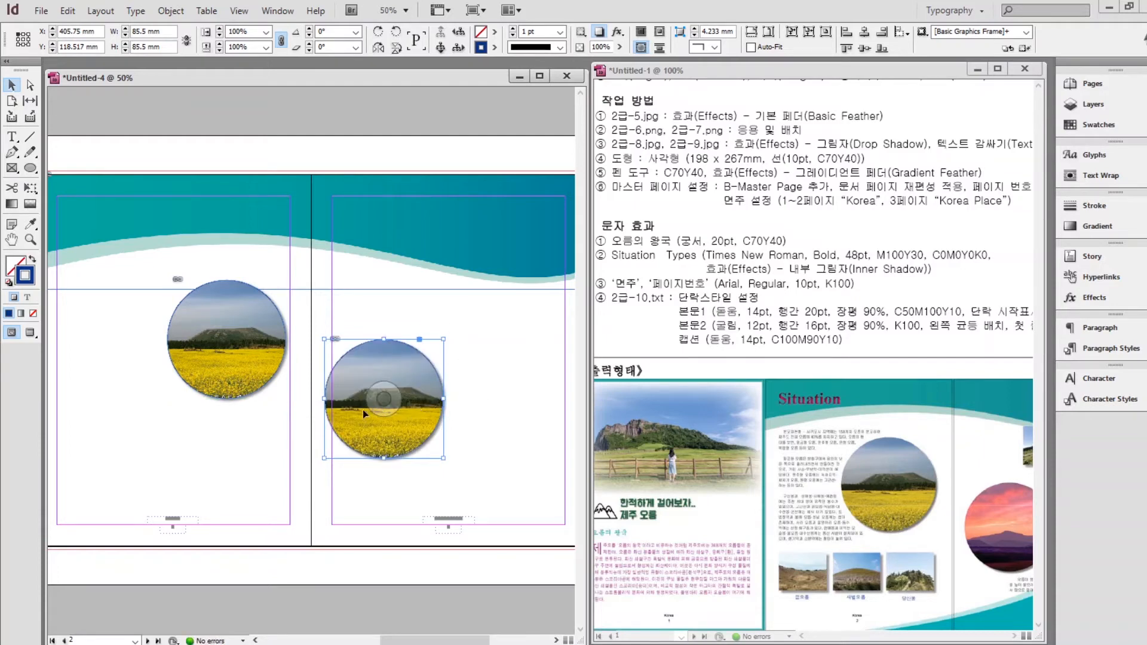
{"action": "left_click", "coordinate": [385, 400]}
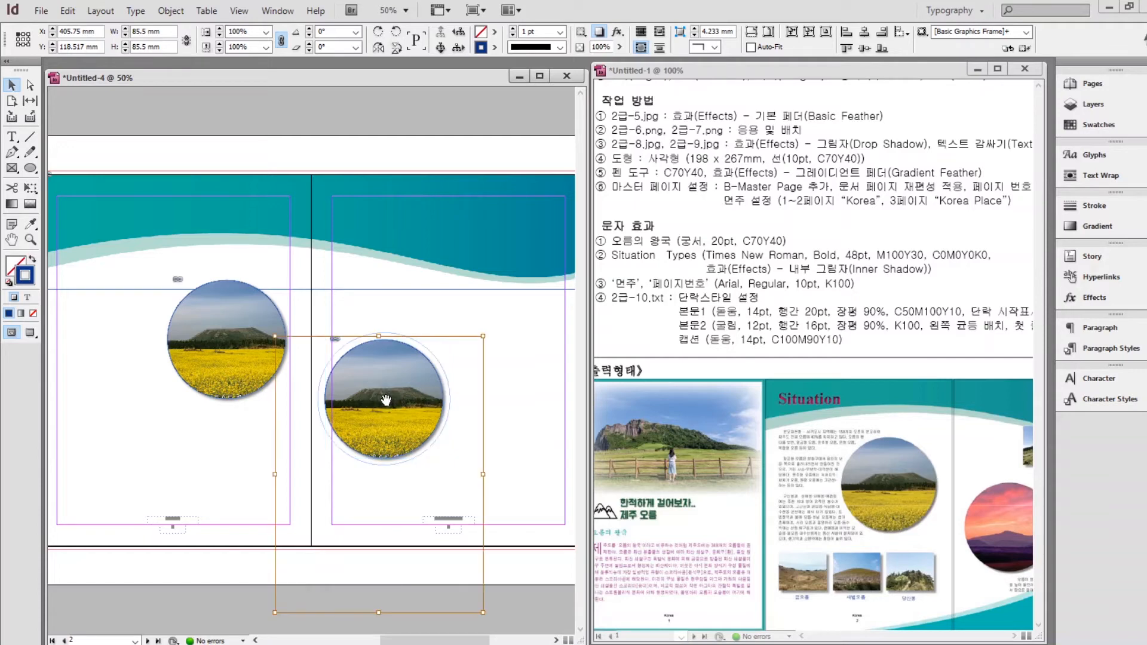
{"action": "left_click_drag", "start_coordinate": [385, 399], "coordinate": [387, 276]}
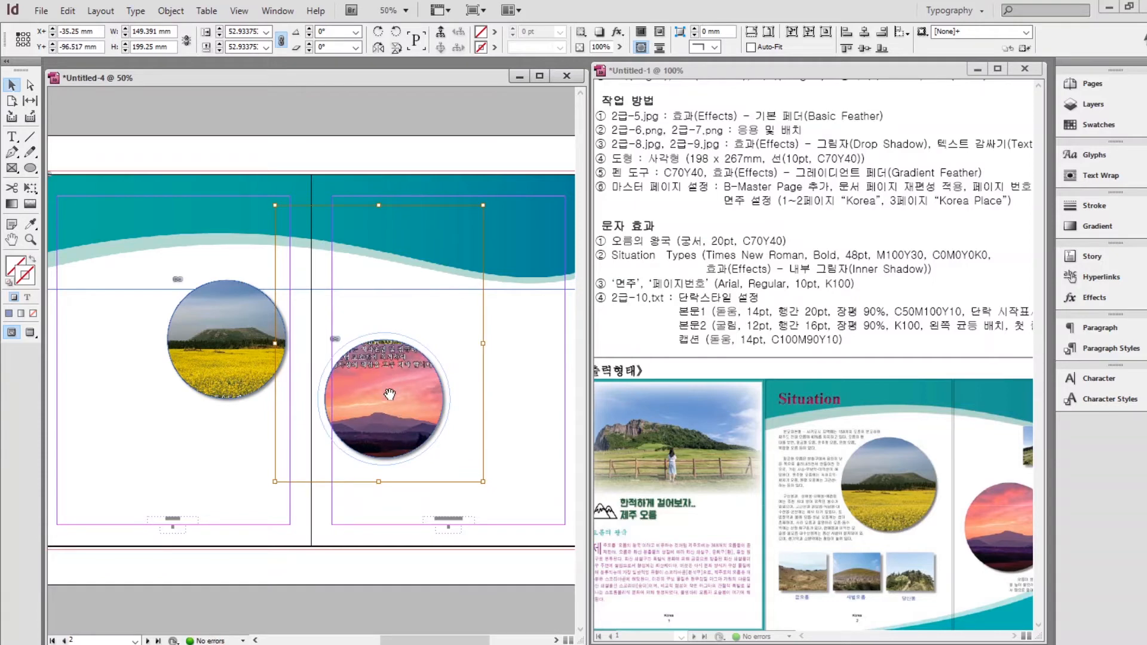
Place 2급-5.jpg as a new image frame below the circular photo.
{"action": "left_click", "coordinate": [167, 446]}
{"action": "scroll", "coordinate": [254, 457], "scroll_direction": "left", "scroll_amount": 5}
{"action": "key", "text": "ctrl+d"}
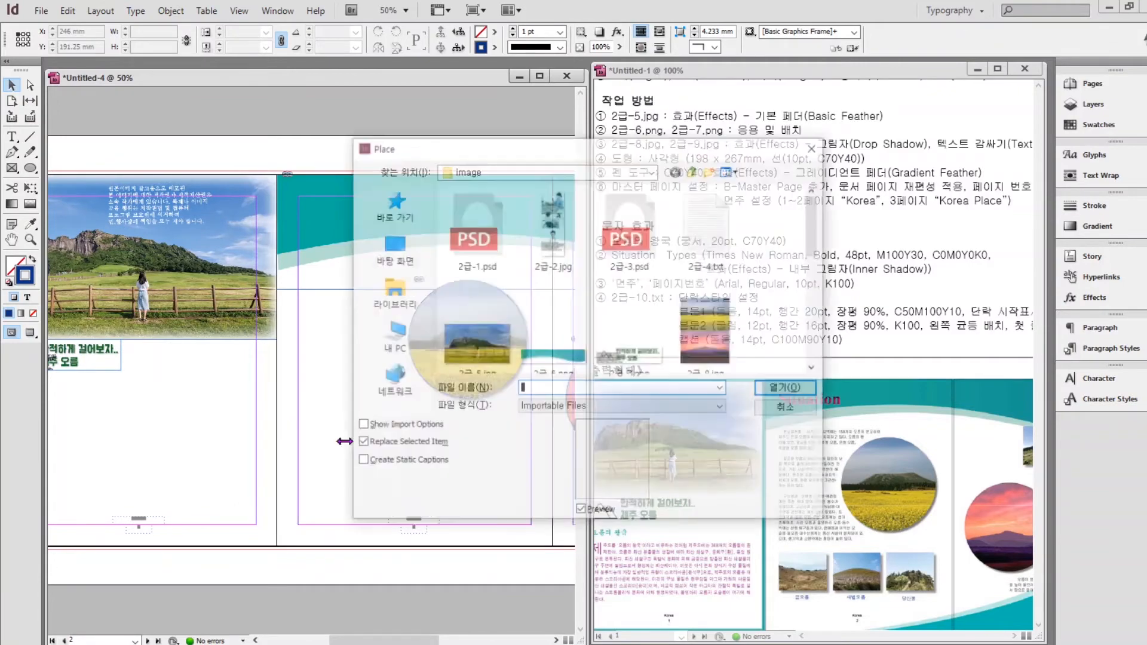
{"action": "left_click", "coordinate": [478, 343]}
{"action": "left_click", "coordinate": [785, 387]}
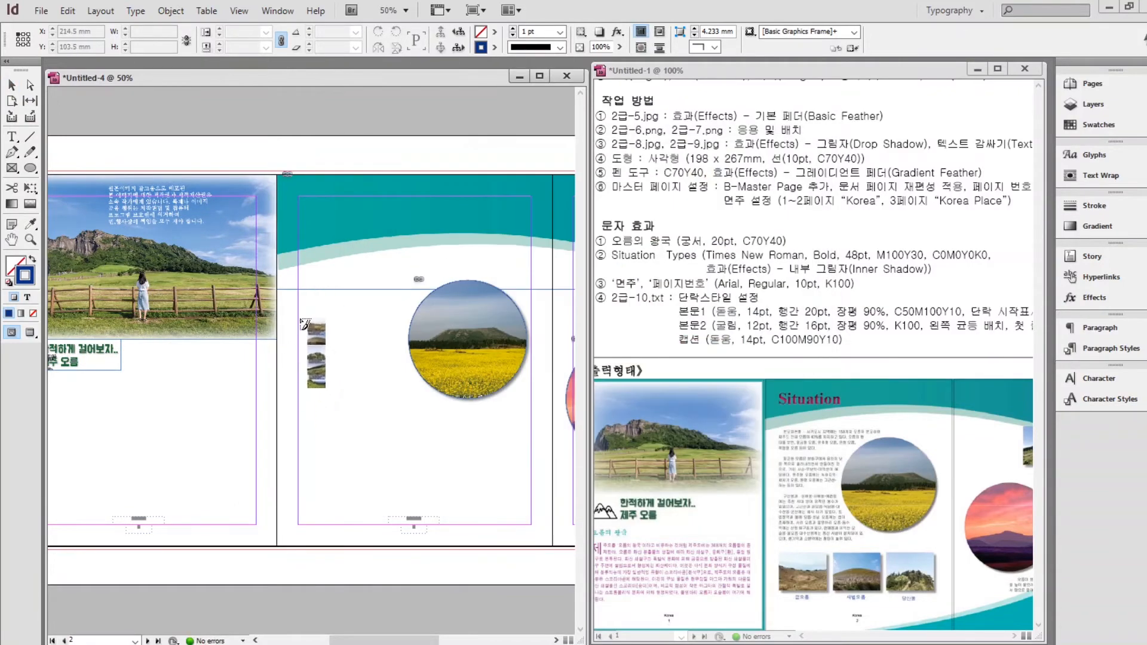
{"action": "left_click_drag", "start_coordinate": [300, 320], "coordinate": [358, 548]}
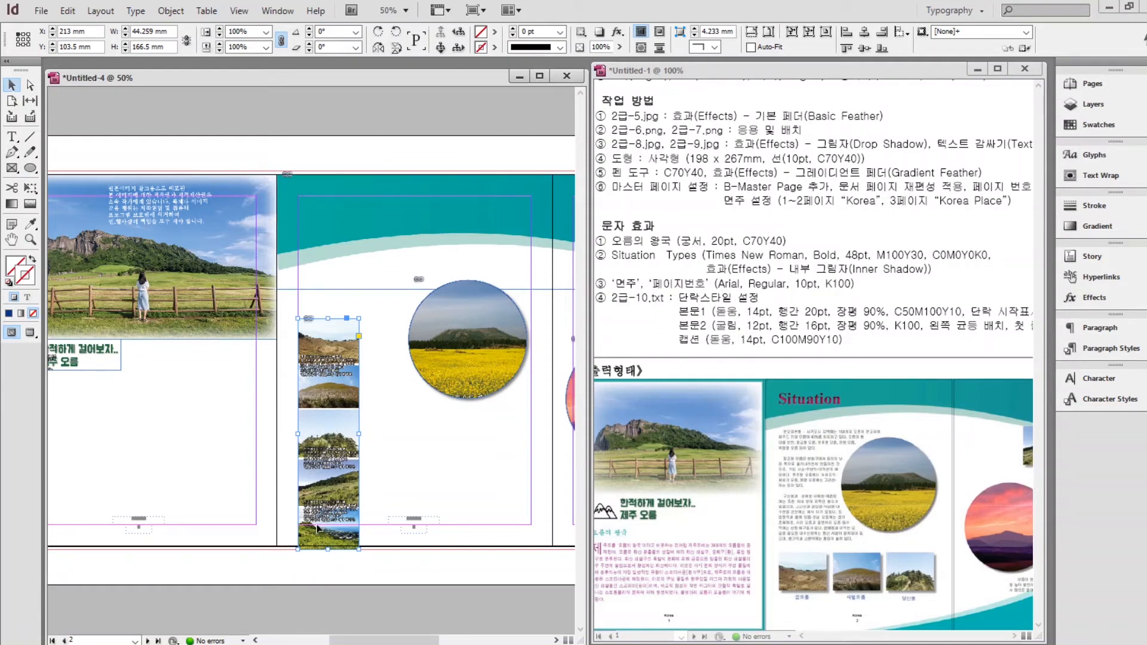
Crop the frame to a 44.259 × 30 mm top photo and move it near the page bottom.
{"action": "left_click_drag", "start_coordinate": [328, 549], "coordinate": [329, 360]}
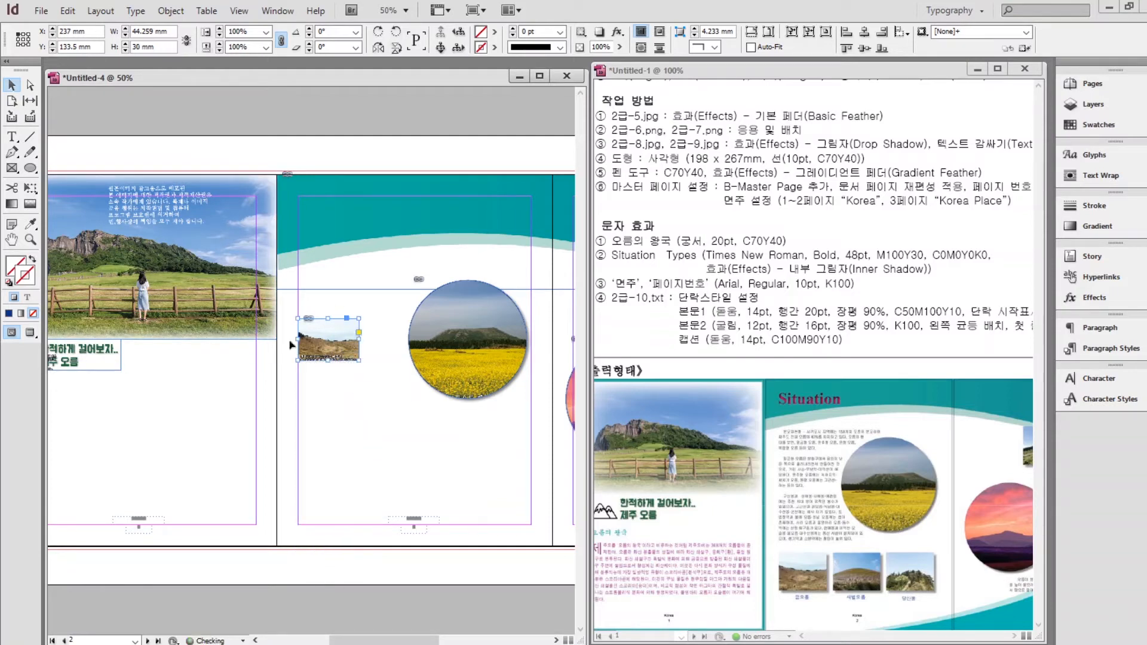
{"action": "left_click", "coordinate": [345, 436]}
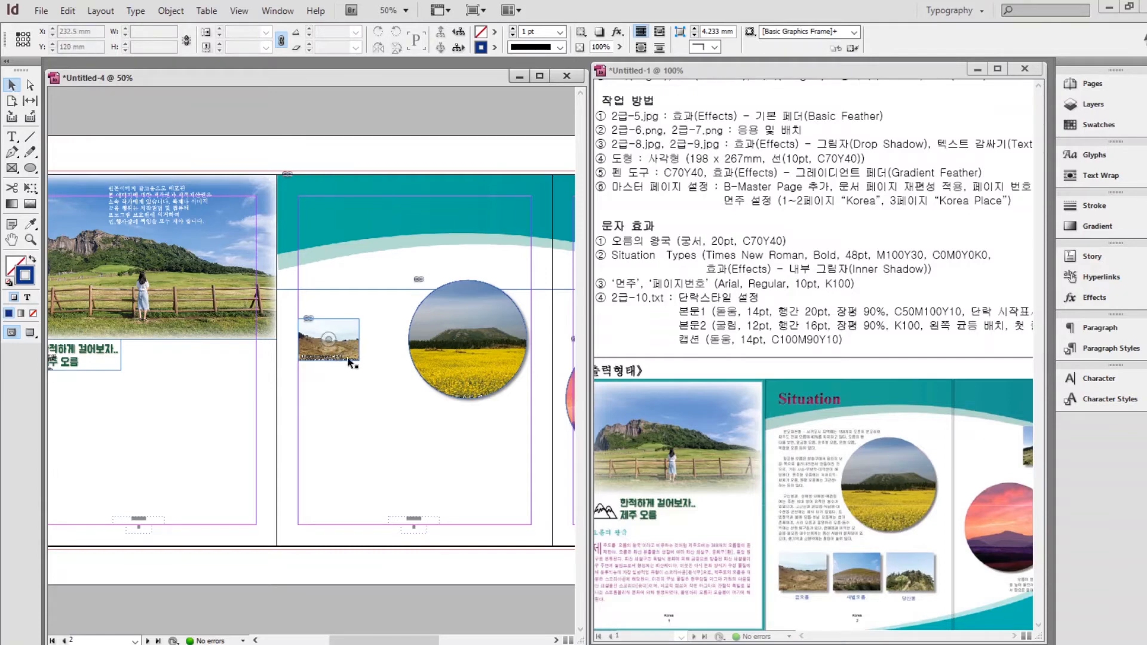
{"action": "left_click_drag", "start_coordinate": [345, 349], "coordinate": [346, 476]}
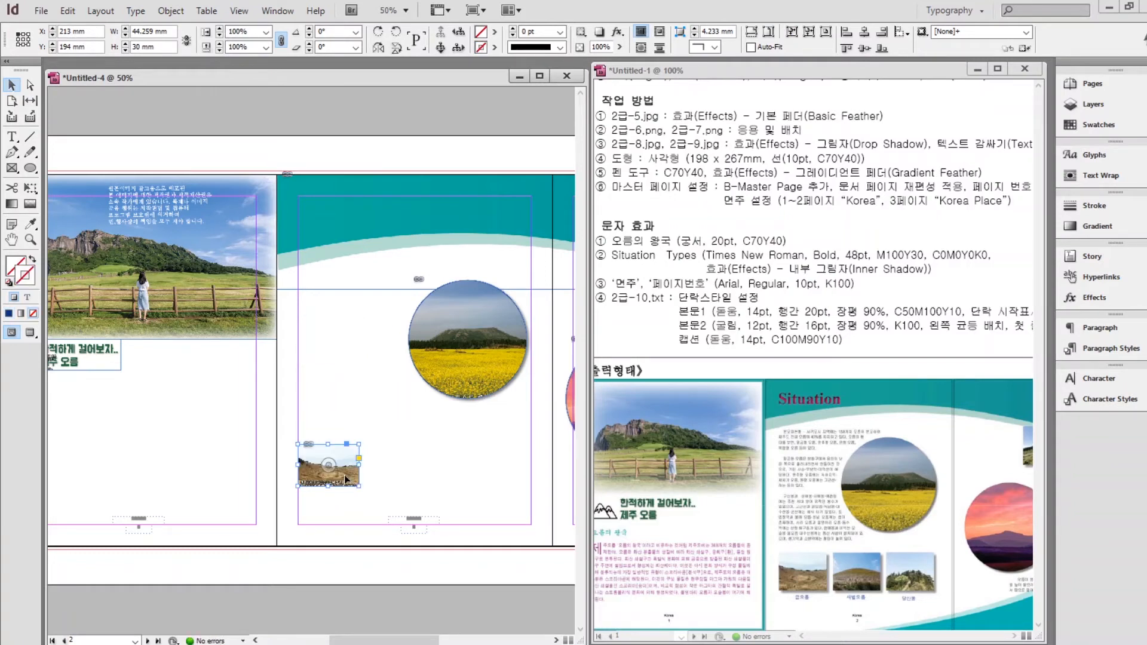
Apply a drop shadow effect to the small photo.
{"action": "right_click", "coordinate": [344, 472]}
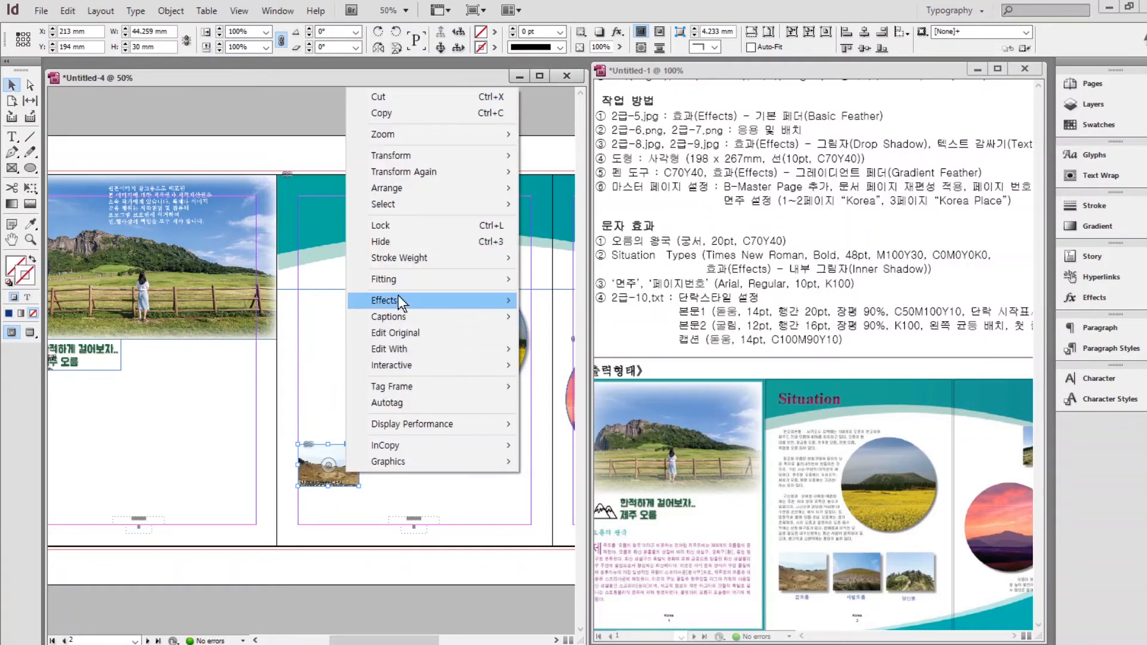
{"action": "mouse_move", "coordinate": [399, 295]}
{"action": "left_click", "coordinate": [575, 323]}
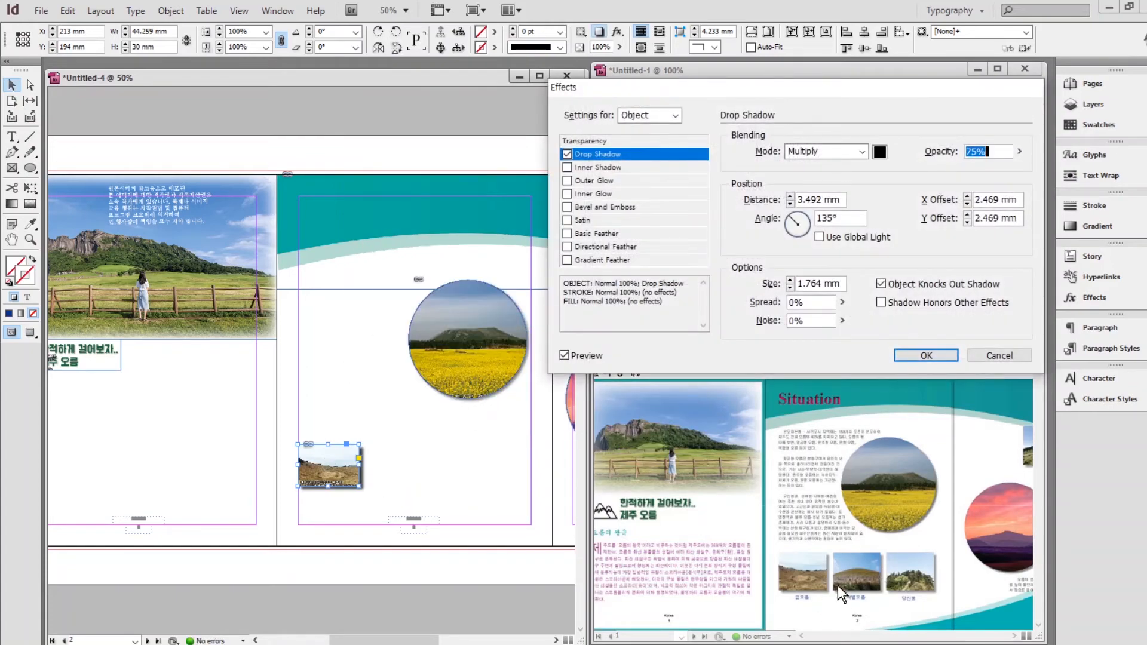
{"action": "left_click", "coordinate": [926, 354]}
{"action": "left_click", "coordinate": [395, 437]}
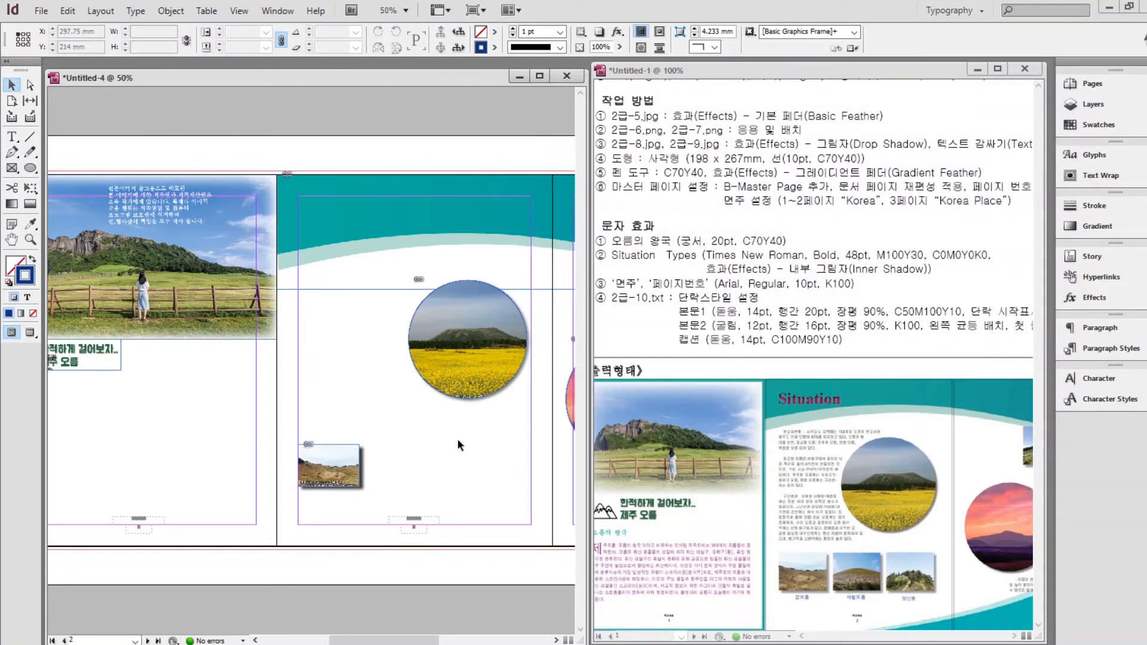
Alt-drag copies of the shadowed photo into a row of three and align them.
{"action": "left_click", "coordinate": [348, 457]}
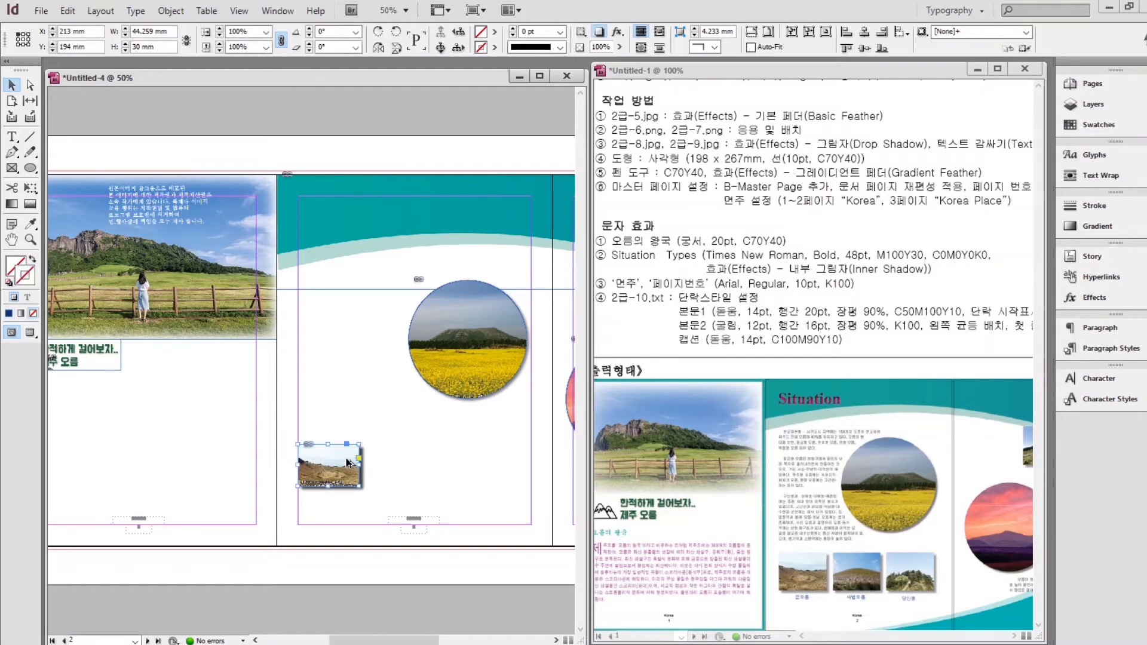
{"action": "left_click_drag", "start_coordinate": [347, 457], "coordinate": [523, 467]}
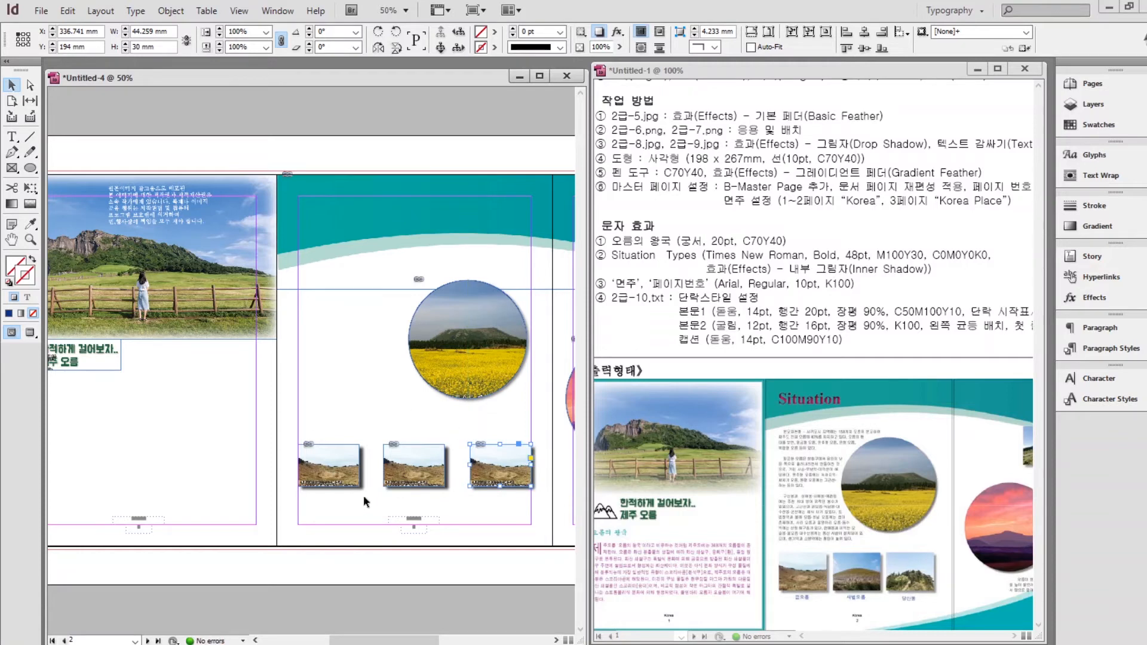
{"action": "left_click_drag", "start_coordinate": [332, 422], "coordinate": [501, 462]}
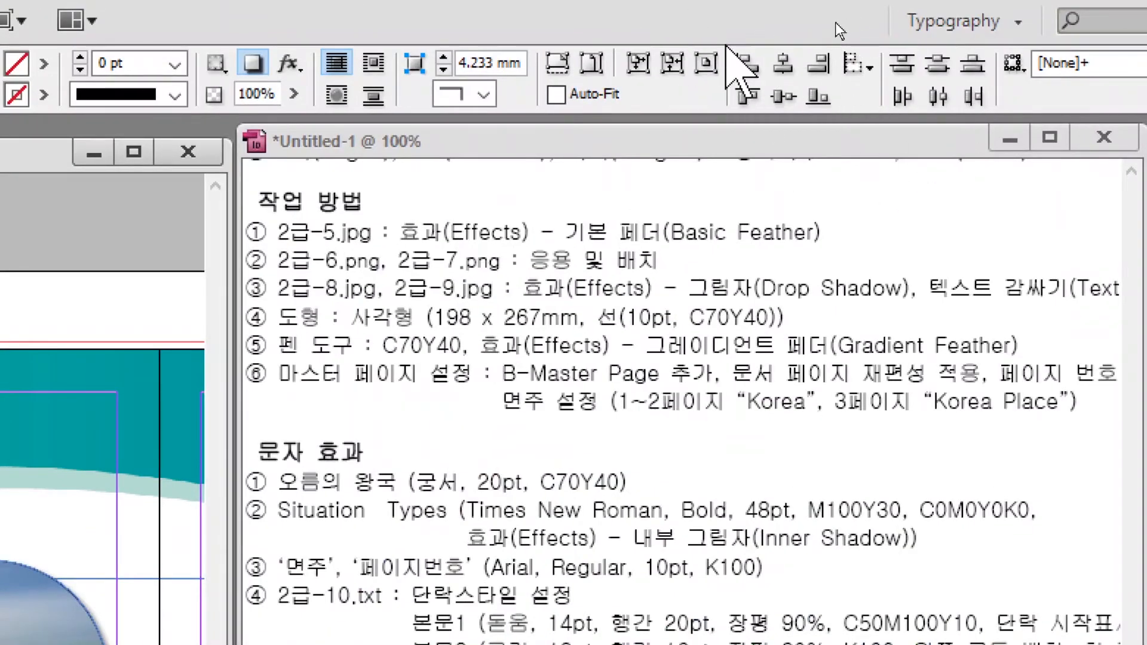
{"action": "left_click", "coordinate": [747, 62]}
{"action": "left_click", "coordinate": [819, 63]}
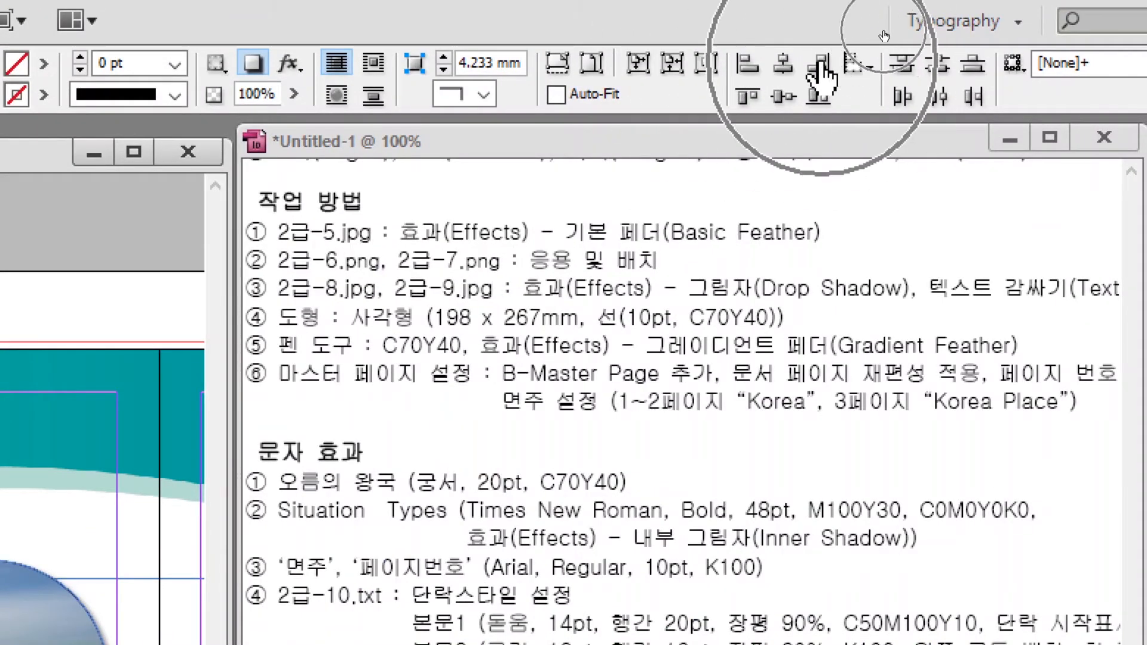
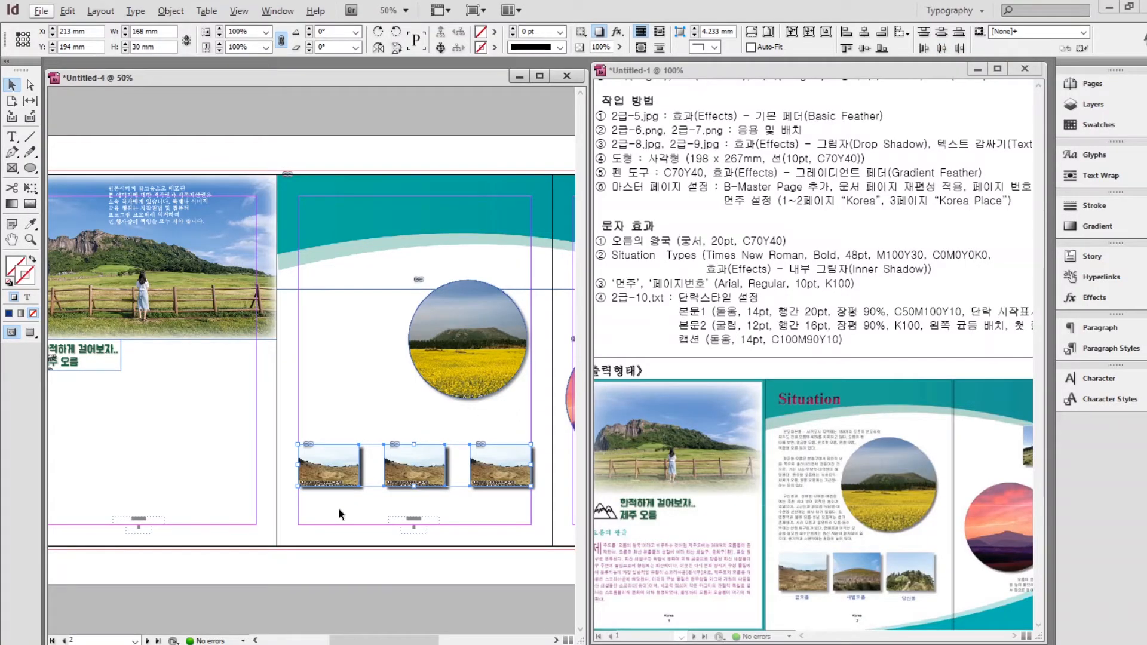
Shift the middle small photo's image up inside its frame to show the grassy hill.
{"action": "left_click", "coordinate": [337, 519]}
{"action": "scroll", "coordinate": [450, 506], "scroll_direction": "up", "scroll_amount": 3}
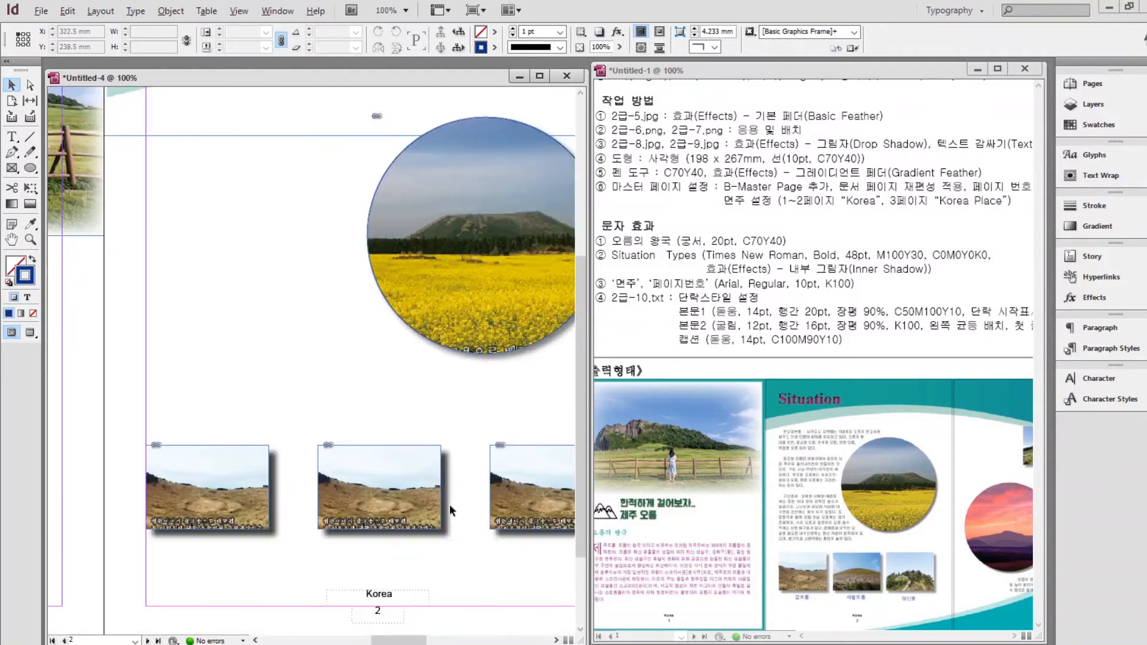
{"action": "left_click_drag", "start_coordinate": [406, 381], "coordinate": [308, 304]}
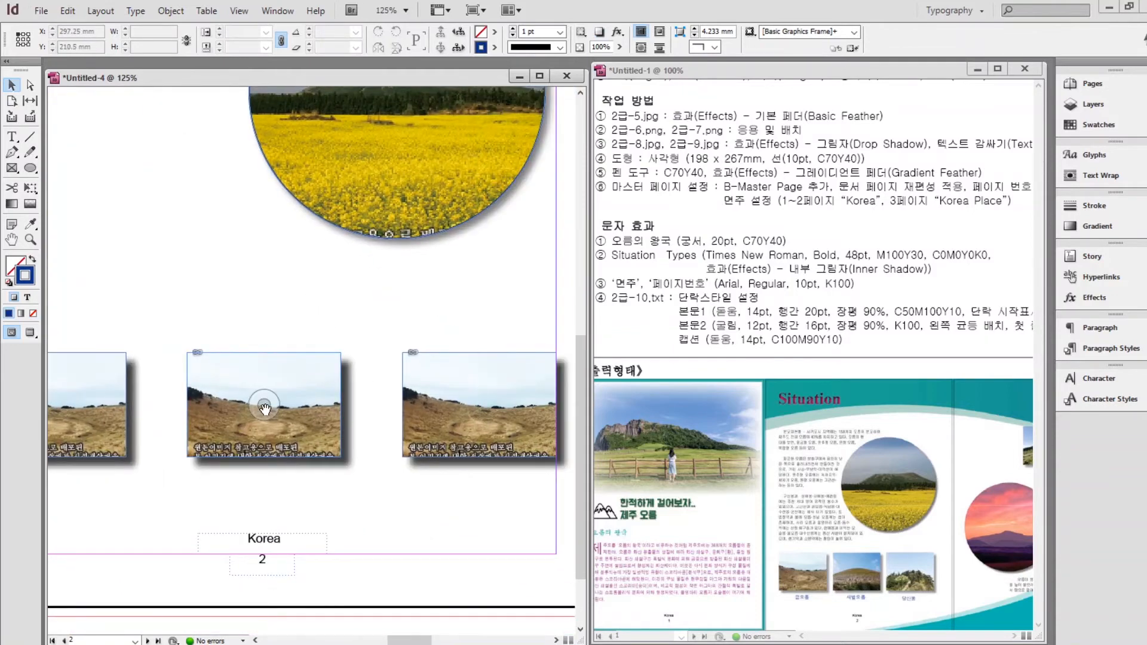
{"action": "left_click", "coordinate": [265, 408]}
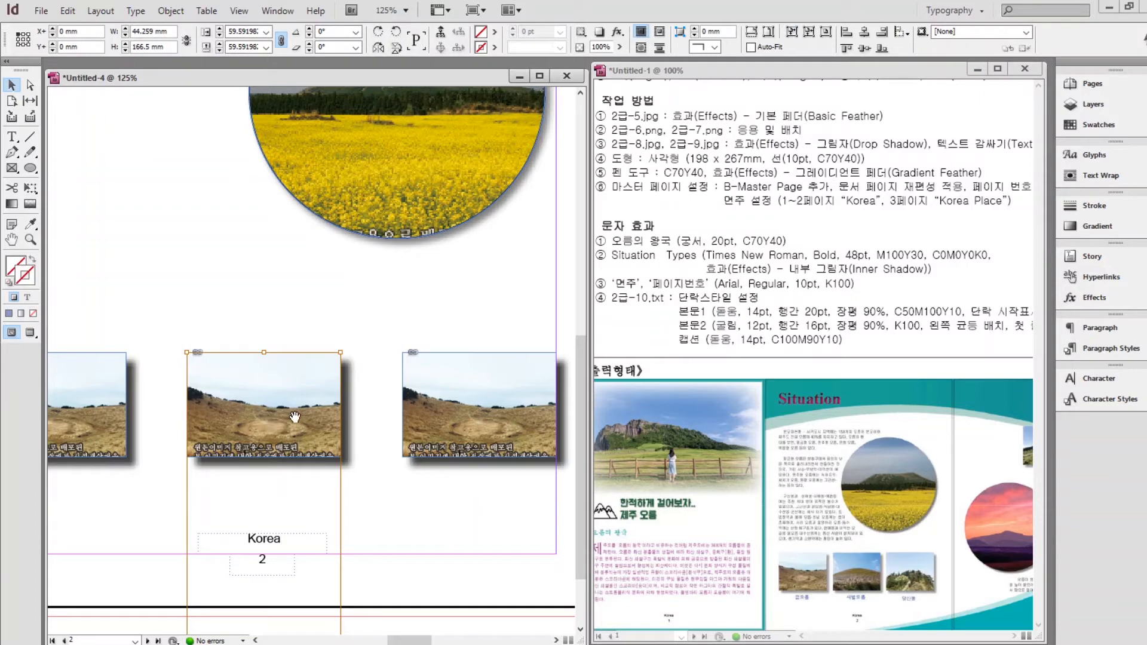
{"action": "left_click_drag", "start_coordinate": [295, 417], "coordinate": [290, 318]}
{"action": "left_click_drag", "start_coordinate": [298, 294], "coordinate": [298, 296]}
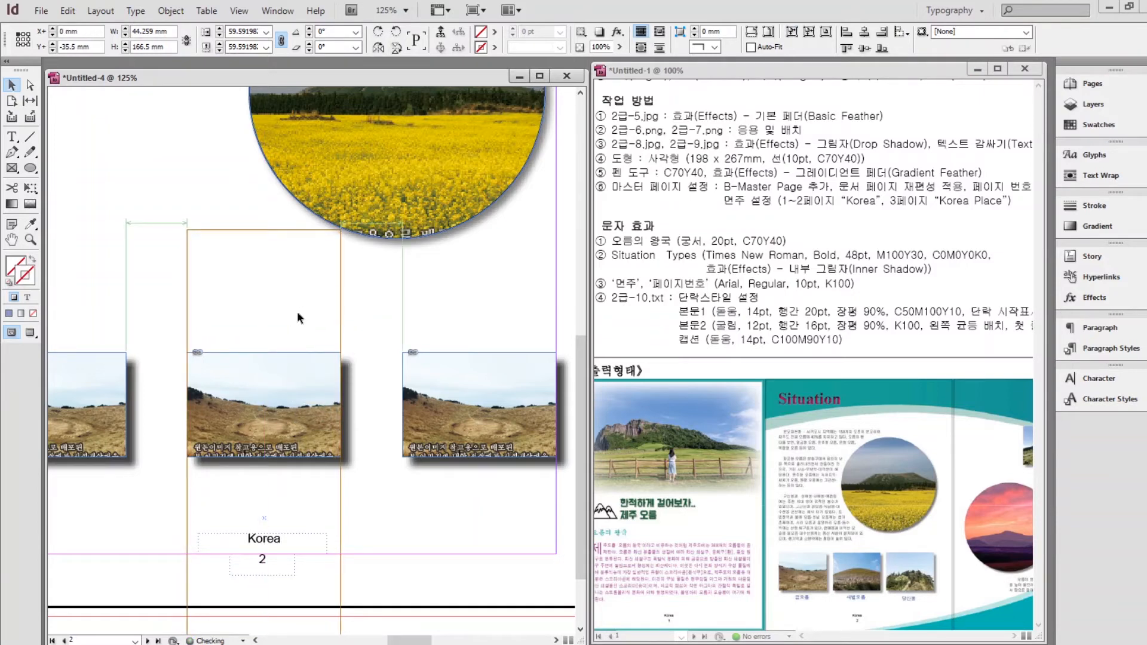
{"action": "key", "text": "Down"}
{"action": "key", "text": "Down"}
{"action": "key", "text": "Down"}
{"action": "key", "text": "Down"}
{"action": "key", "text": "Down"}
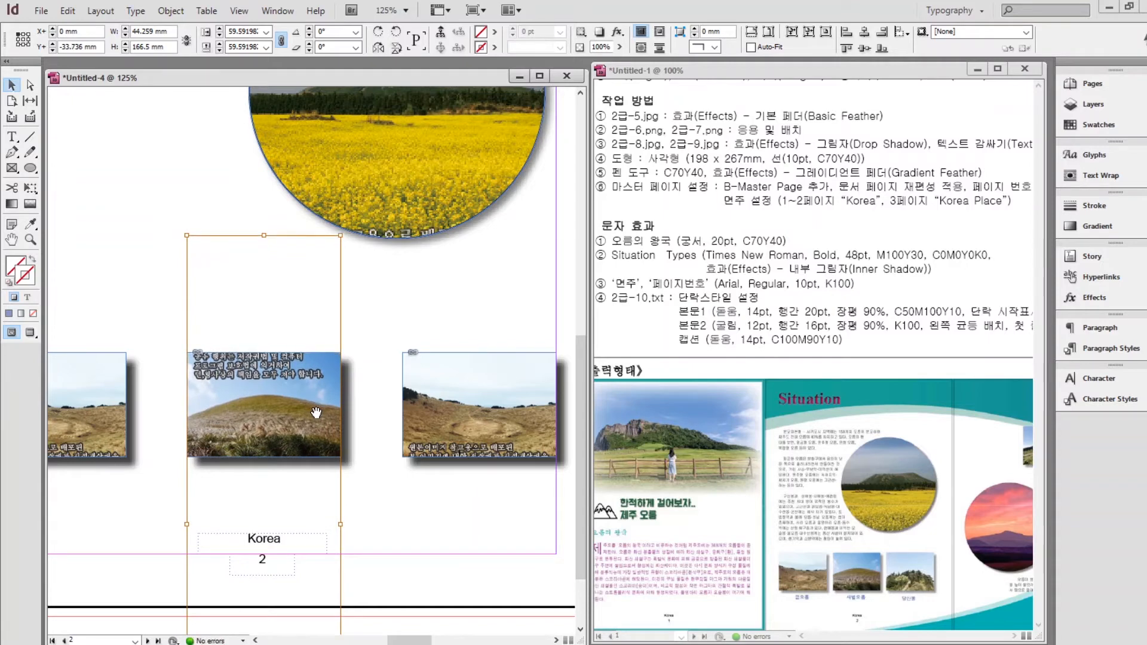
Raise the right small photo's image inside its frame to show the clump of trees.
{"action": "left_click", "coordinate": [475, 405]}
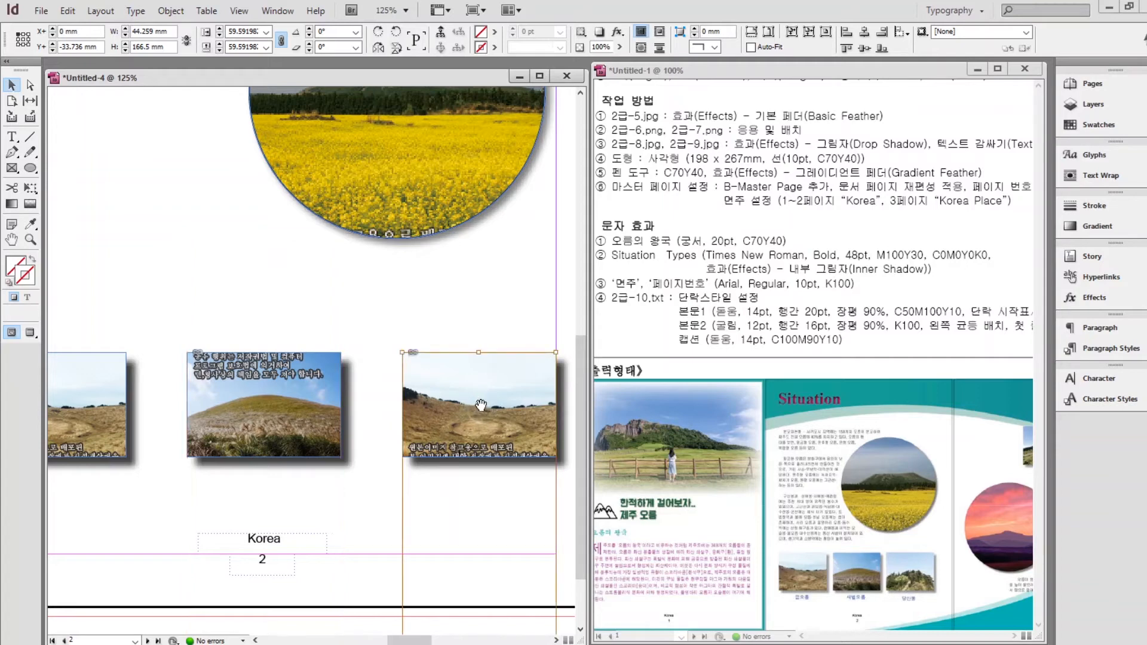
{"action": "left_click_drag", "start_coordinate": [507, 390], "coordinate": [510, 250]}
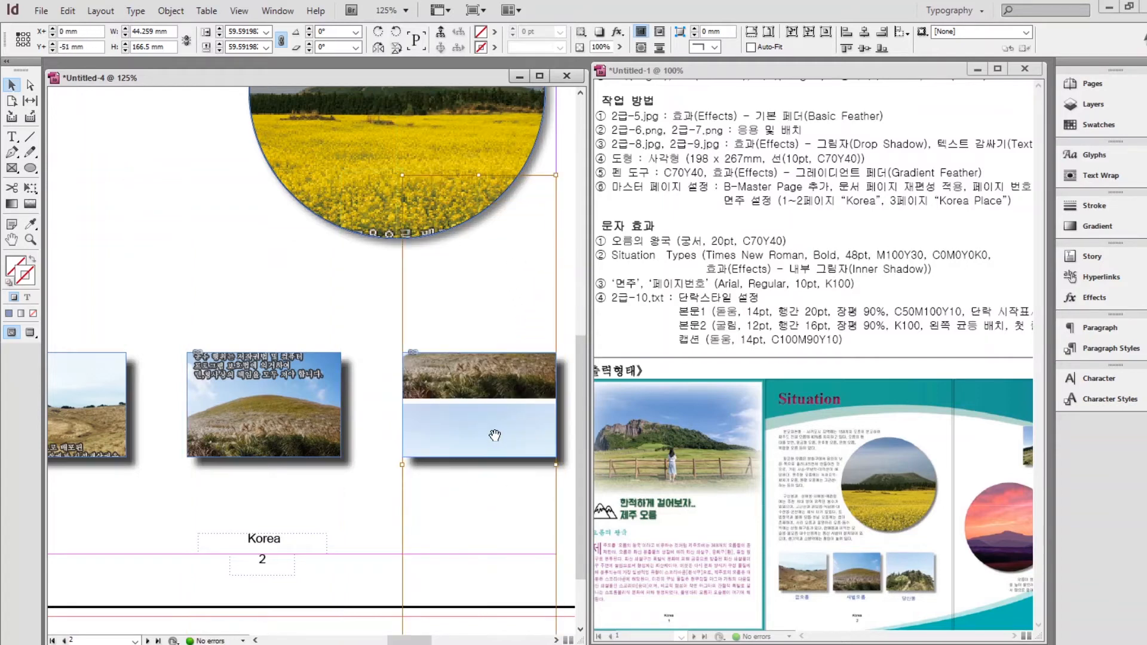
{"action": "left_click_drag", "start_coordinate": [495, 436], "coordinate": [495, 385]}
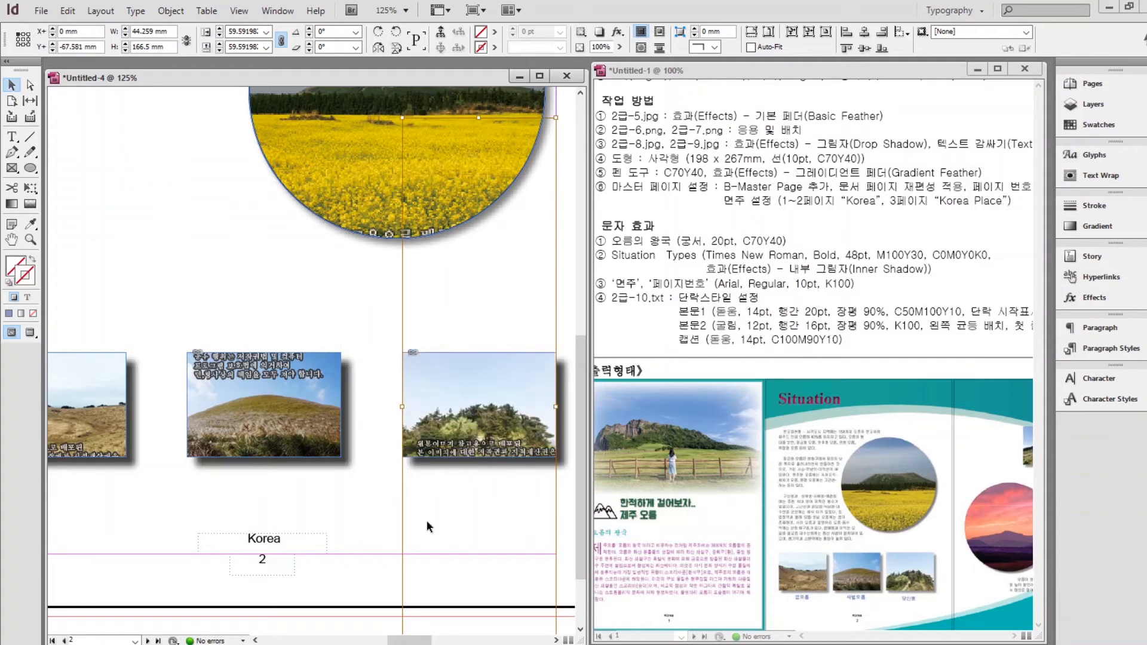
{"action": "key", "text": "ctrl+minus"}
{"action": "key", "text": "ctrl+minus"}
{"action": "key", "text": "ctrl+minus"}
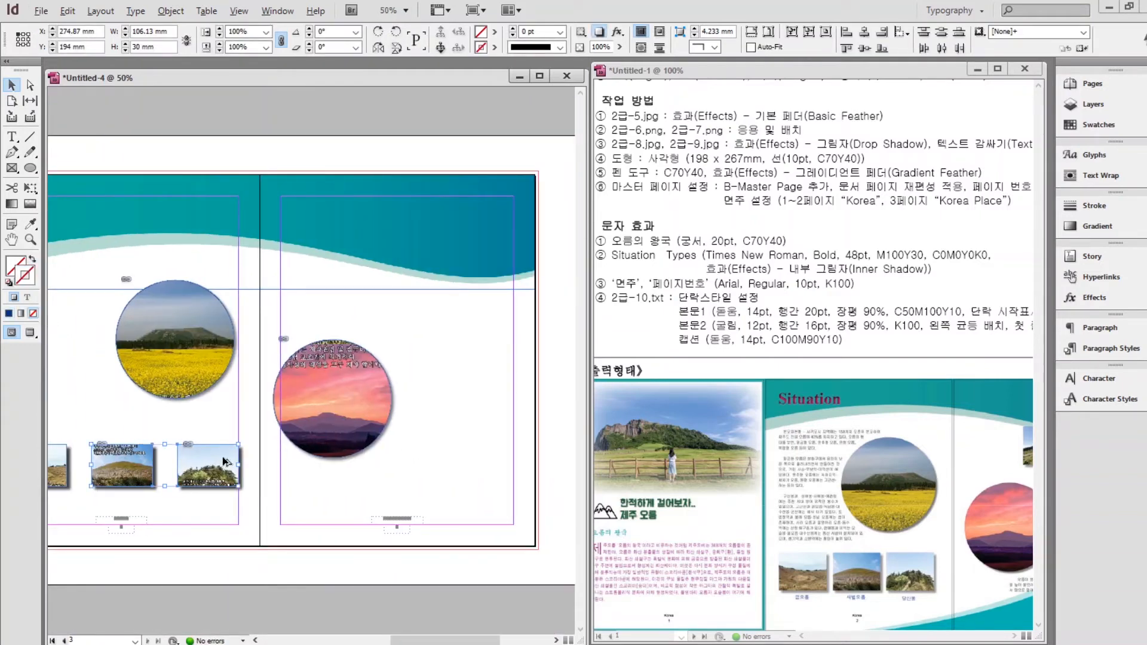
Alt-drag copies of two small photos to page 3's upper right and shift the left image up.
{"action": "left_click_drag", "start_coordinate": [224, 462], "coordinate": [500, 271]}
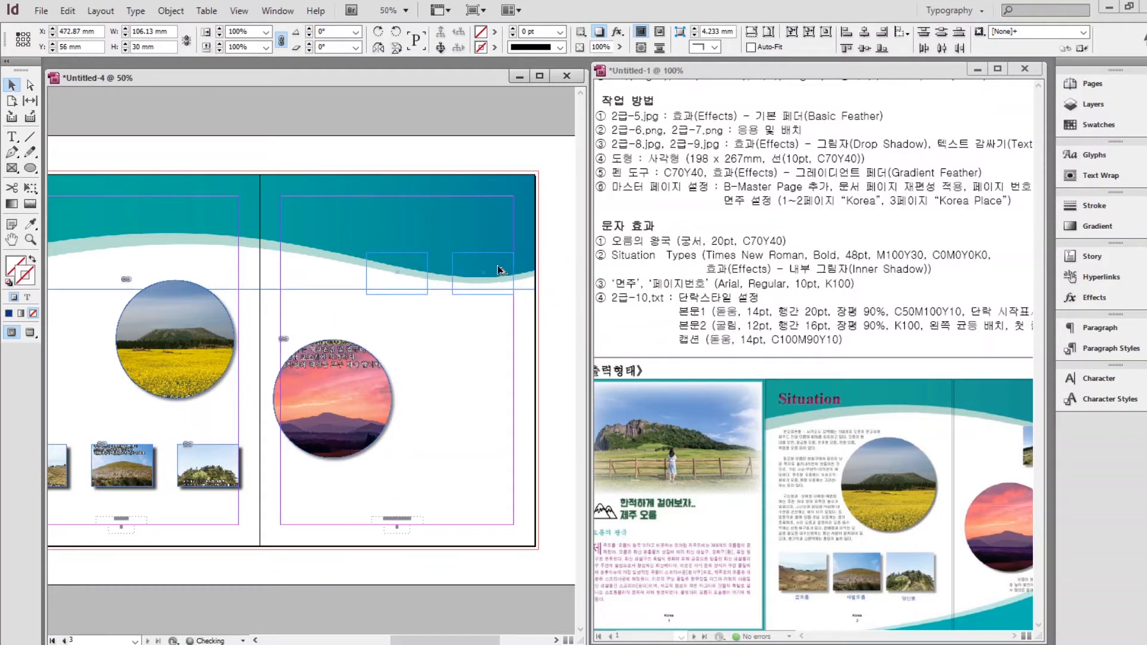
{"action": "left_click", "coordinate": [400, 272]}
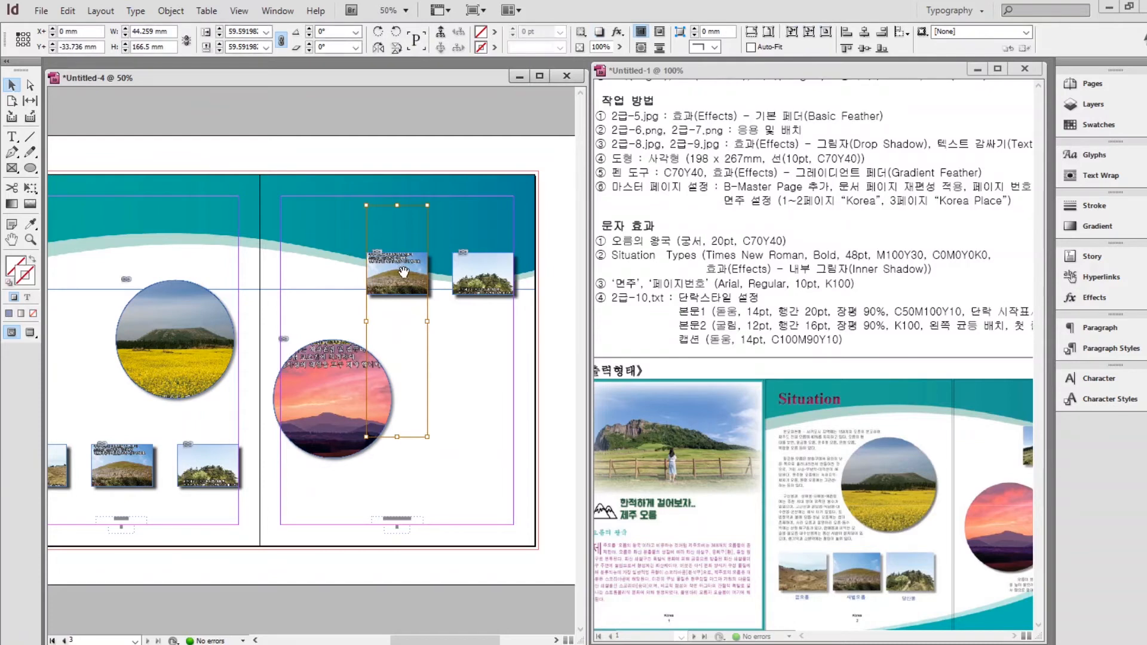
{"action": "left_click_drag", "start_coordinate": [399, 270], "coordinate": [409, 201]}
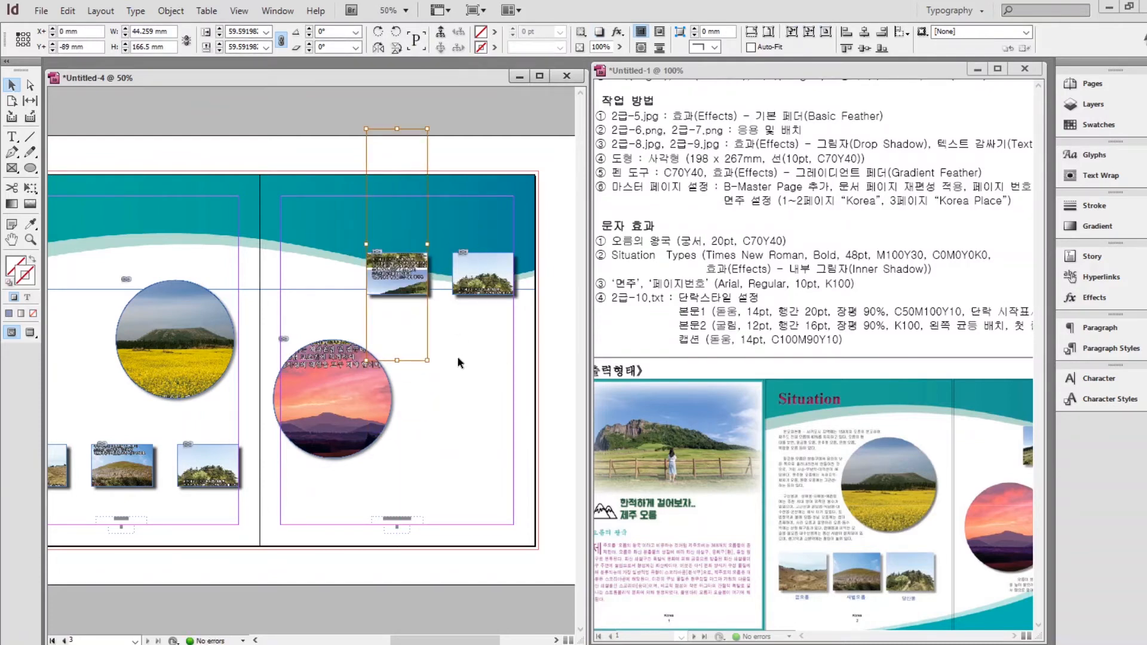
{"action": "key", "text": "Up"}
{"action": "key", "text": "Up"}
{"action": "key", "text": "Up"}
{"action": "key", "text": "Up"}
{"action": "key", "text": "Up"}
{"action": "key", "text": "Up"}
{"action": "key", "text": "Up"}
{"action": "key", "text": "Up"}
{"action": "key", "text": "Up"}
{"action": "key", "text": "Up"}
{"action": "key", "text": "Up"}
{"action": "key", "text": "Up"}
Reframe the right copied photo on a different part of its image.
{"action": "left_click", "coordinate": [487, 274]}
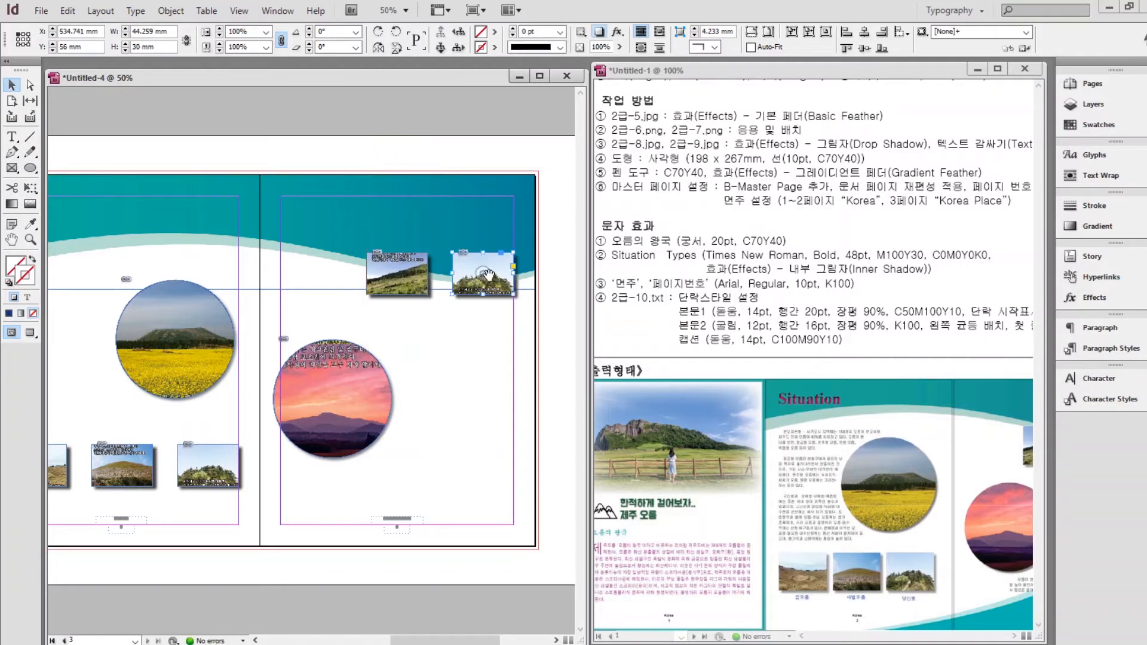
{"action": "left_click_drag", "start_coordinate": [487, 274], "coordinate": [465, 227]}
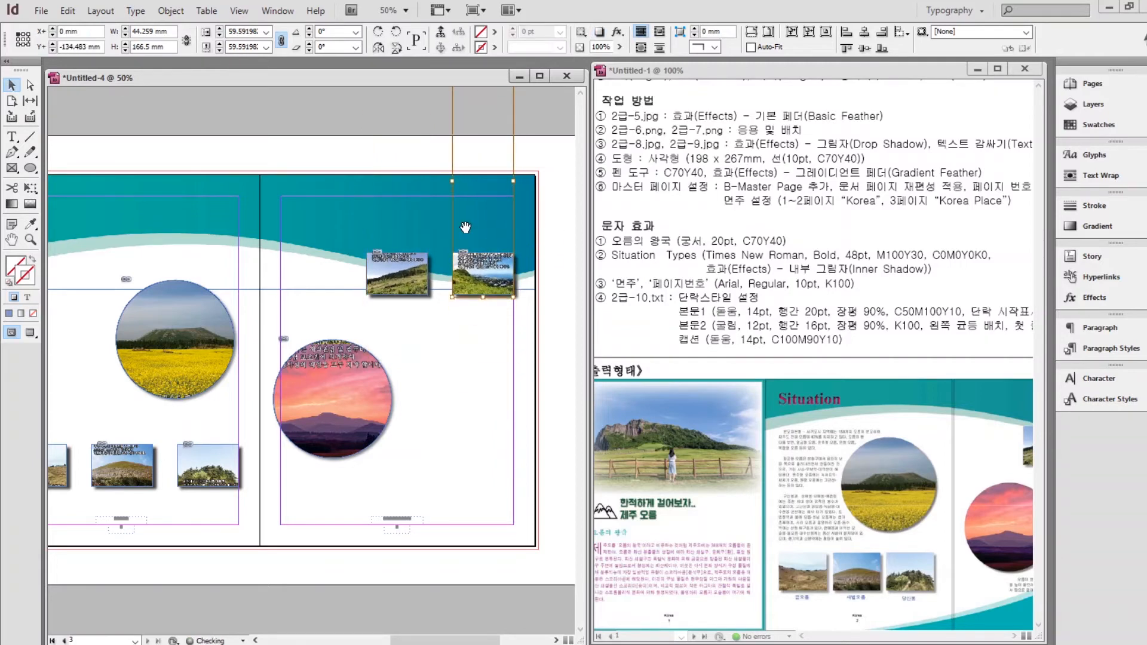
{"action": "left_click", "coordinate": [353, 297]}
{"action": "left_click_drag", "start_coordinate": [86, 364], "coordinate": [398, 364]}
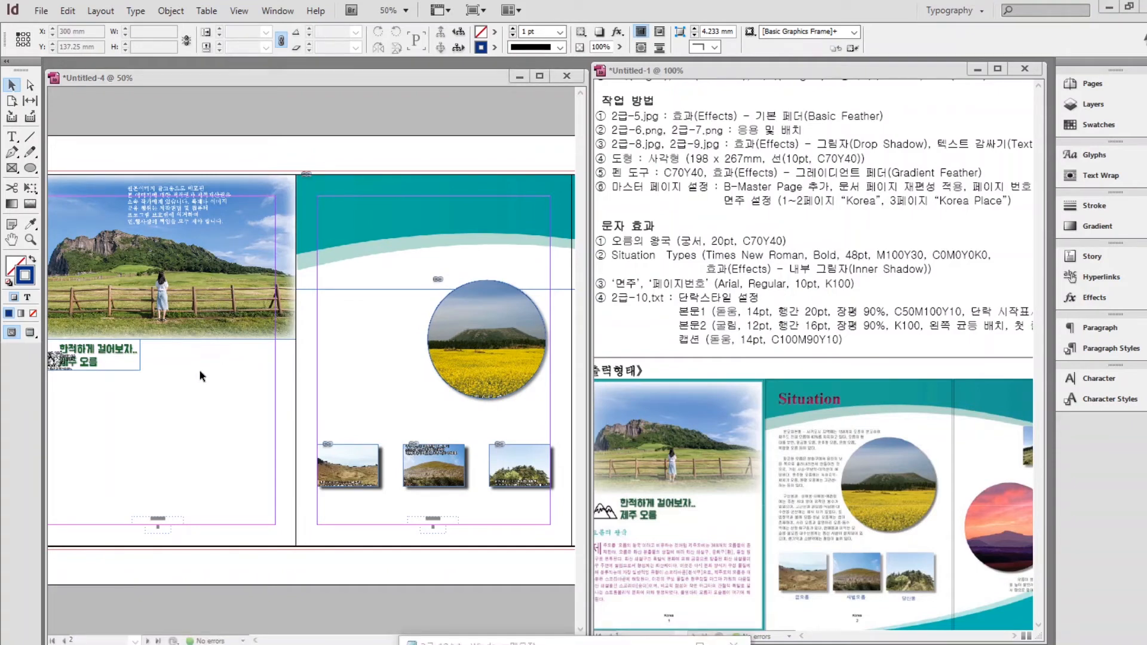
Draw a 198 × 267 mm rectangle on page 1.
{"action": "left_click", "coordinate": [201, 371]}
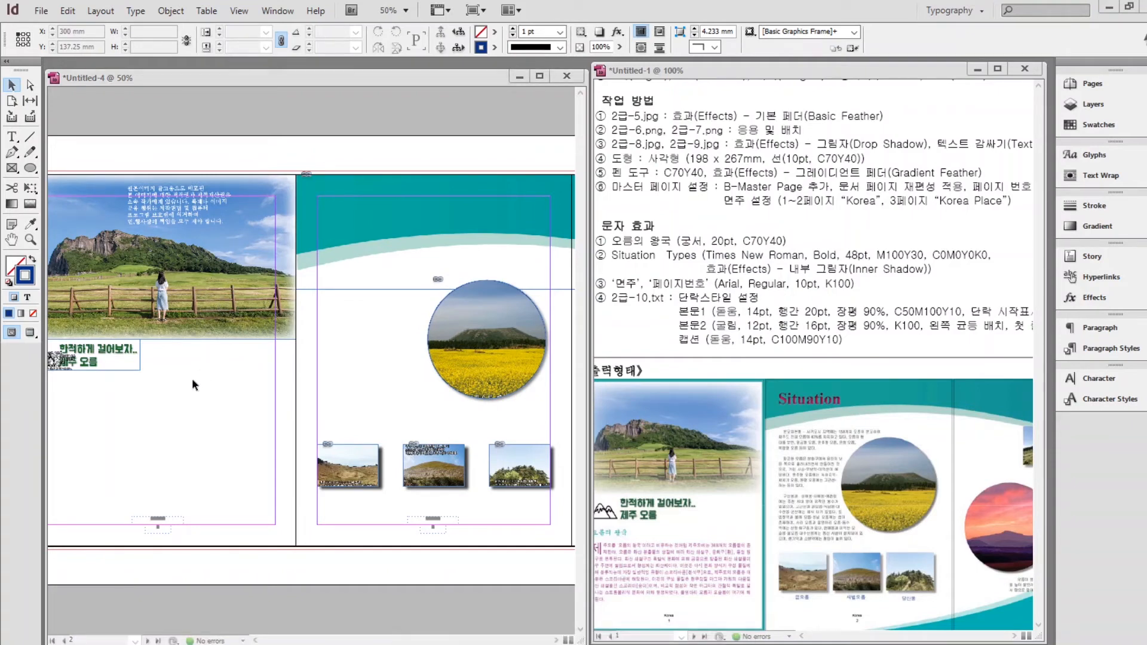
{"action": "left_click_drag", "start_coordinate": [182, 389], "coordinate": [307, 396]}
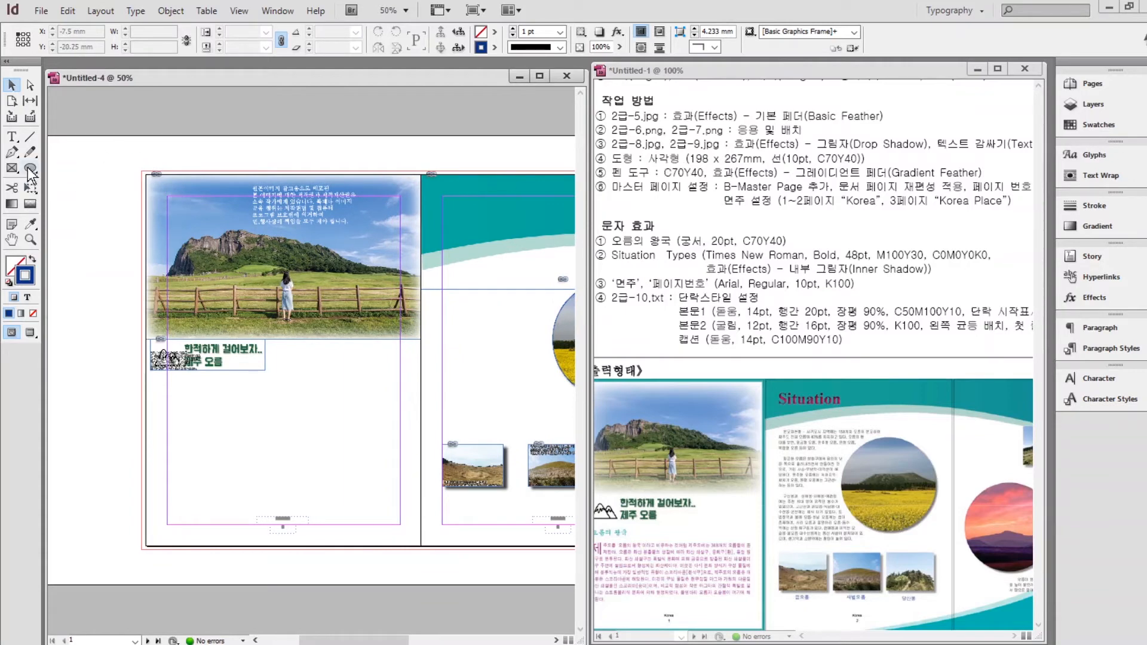
{"action": "left_click_drag", "start_coordinate": [27, 168], "coordinate": [57, 162]}
{"action": "left_click", "coordinate": [162, 211]}
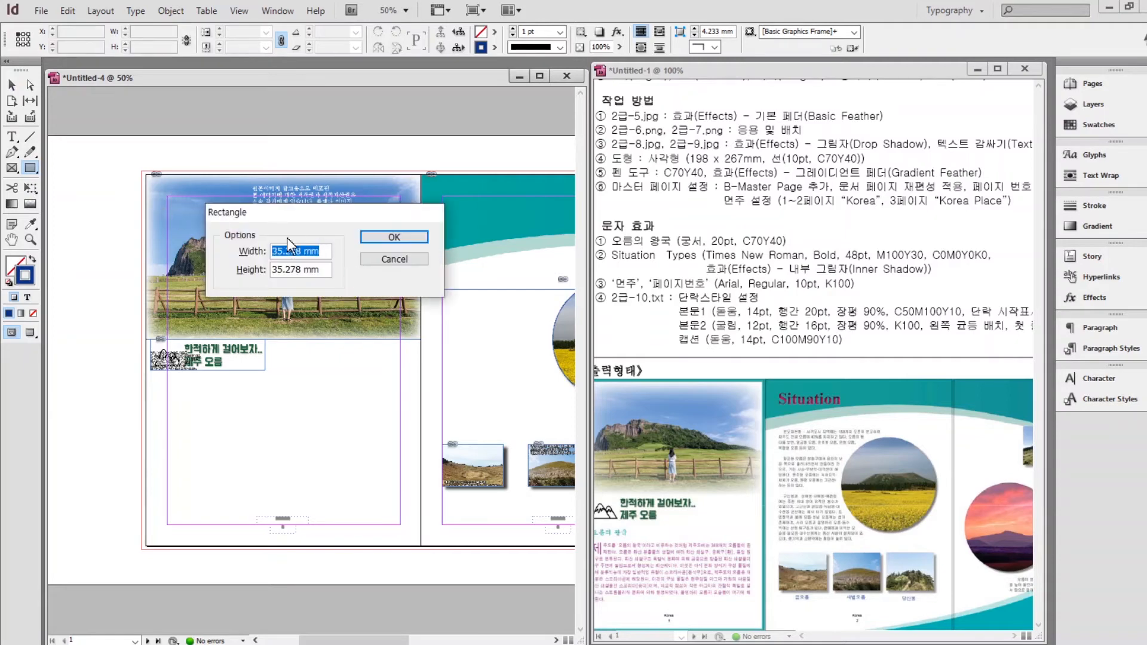
{"action": "type", "text": "198"}
{"action": "key", "text": "Tab"}
{"action": "type", "text": "267"}
{"action": "key", "text": "Return"}
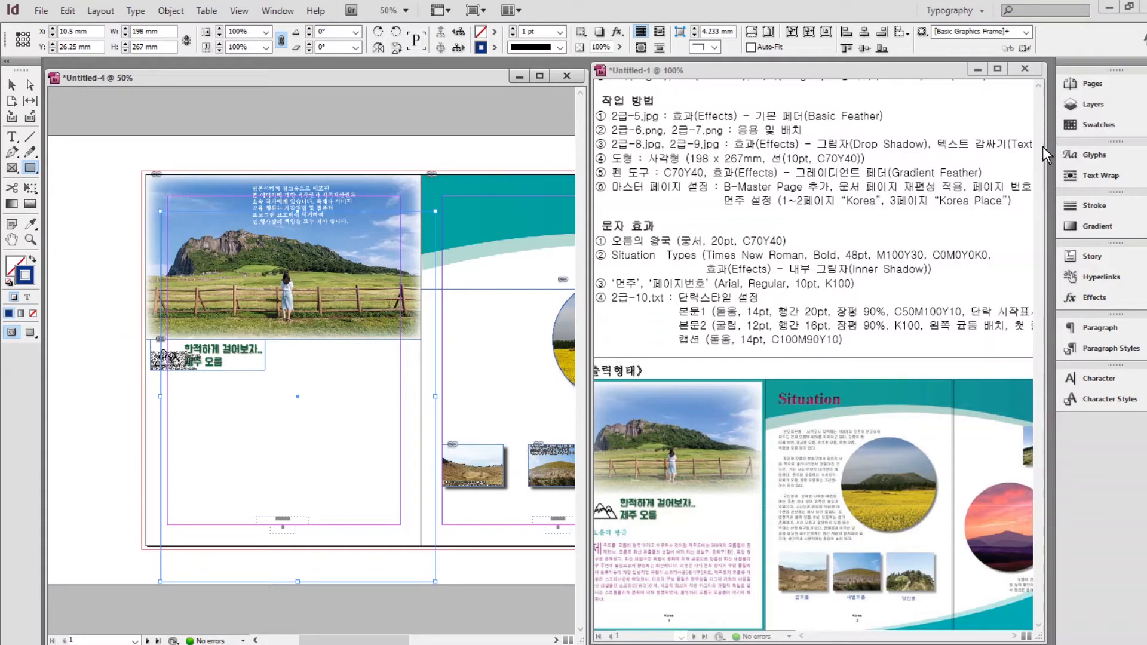
Give the rectangle a 10 pt stroke in C=70 M=0 Y=40 K=0.
{"action": "left_click", "coordinate": [1094, 210]}
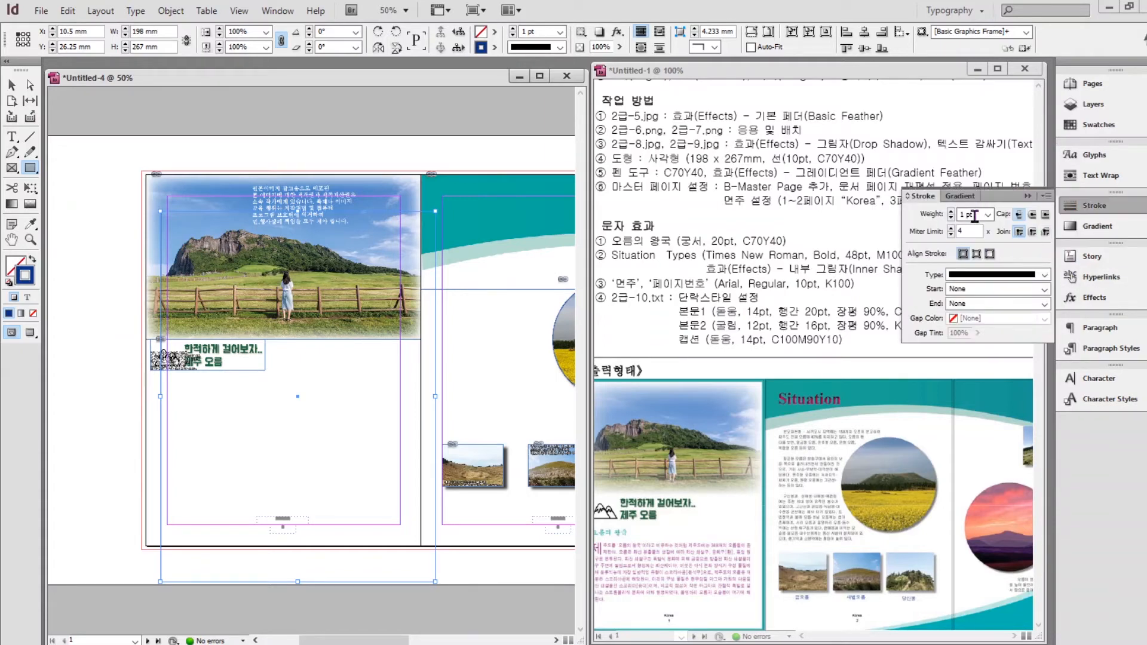
{"action": "left_click_drag", "start_coordinate": [975, 216], "coordinate": [928, 220]}
{"action": "type", "text": "10"}
{"action": "key", "text": "Return"}
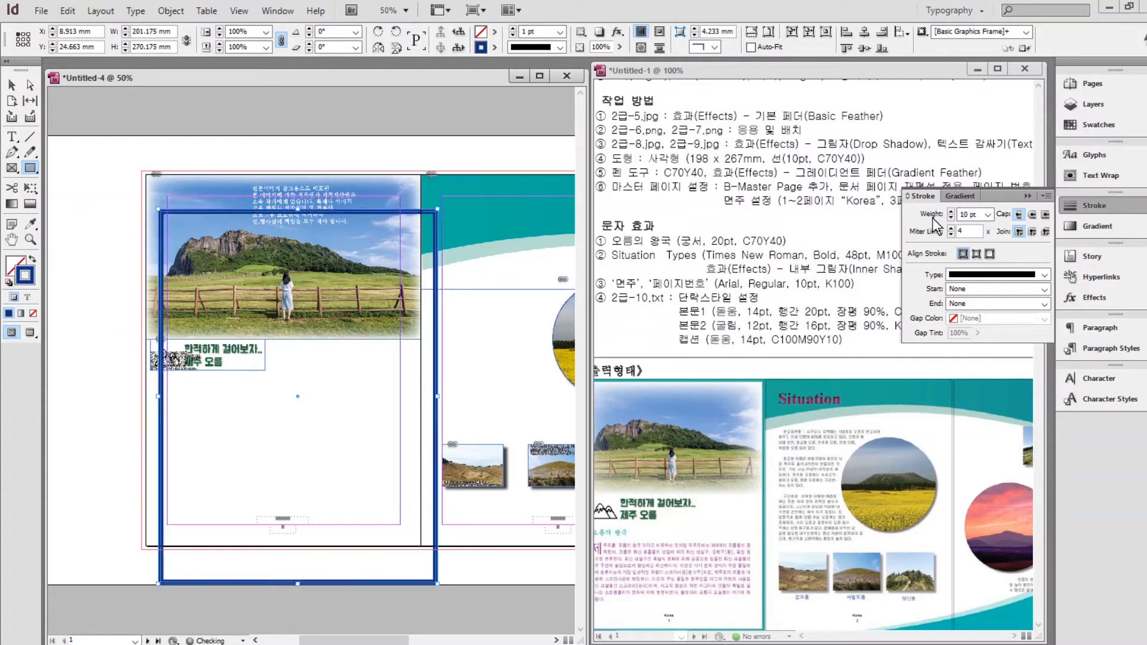
{"action": "left_click", "coordinate": [1088, 124]}
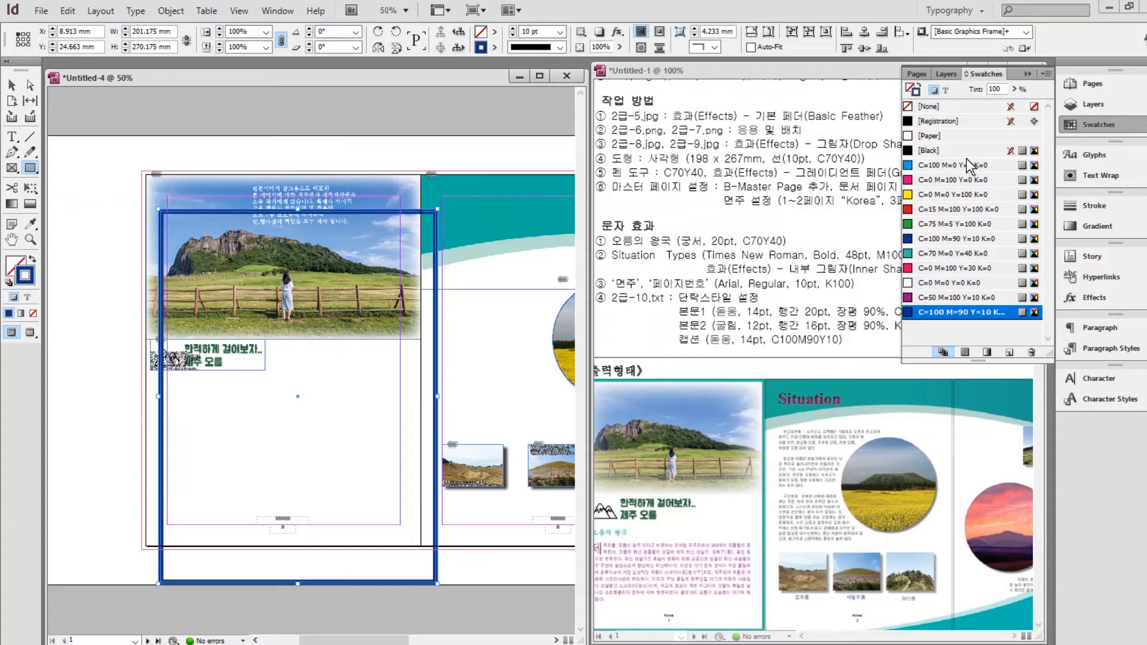
{"action": "left_click", "coordinate": [945, 253]}
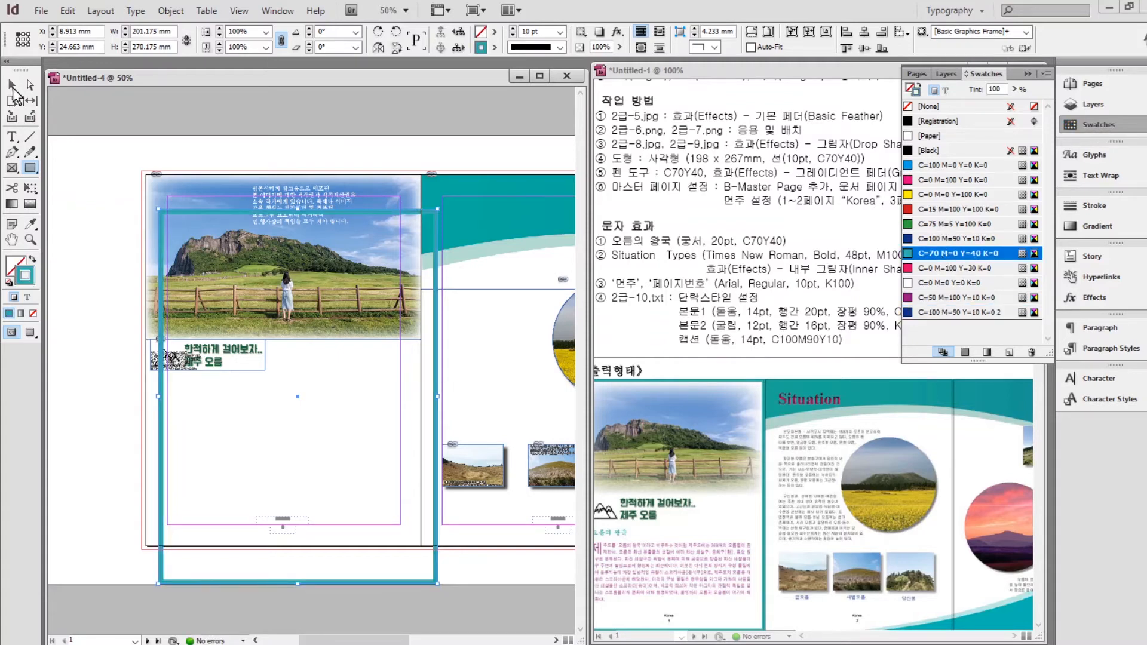
Move the teal frame to page 1's top-left bleed corner.
{"action": "left_click", "coordinate": [12, 85]}
{"action": "left_click_drag", "start_coordinate": [162, 416], "coordinate": [147, 382]}
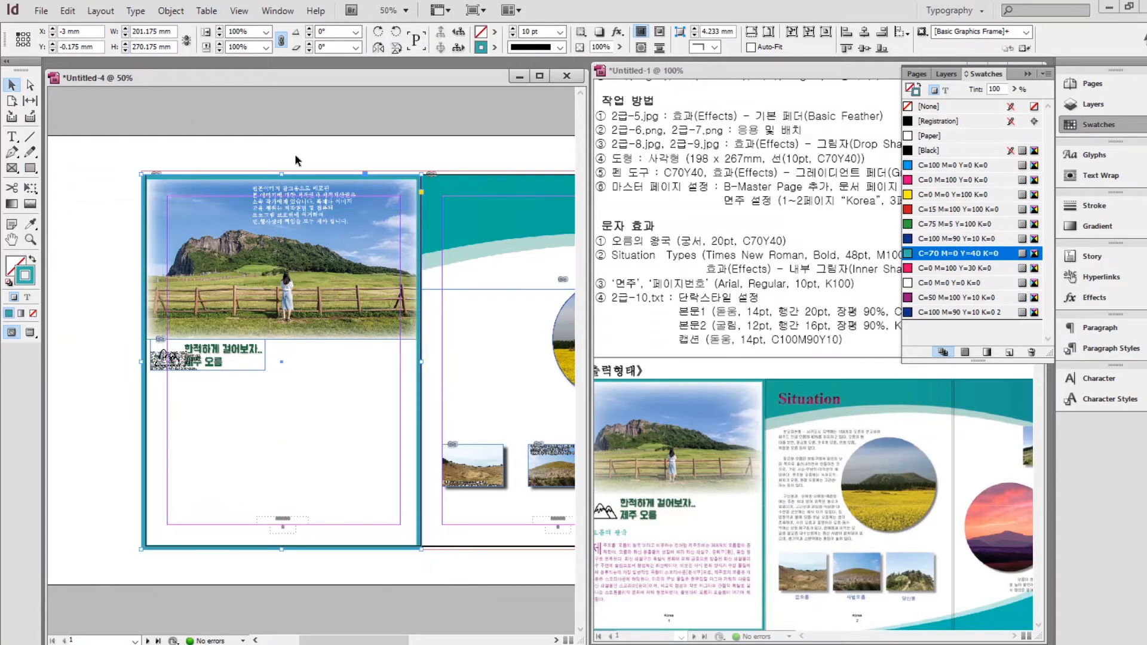
{"action": "key", "text": "Up"}
{"action": "key", "text": "Up"}
{"action": "key", "text": "Up"}
{"action": "key", "text": "Up"}
{"action": "key", "text": "Up"}
{"action": "key", "text": "Up"}
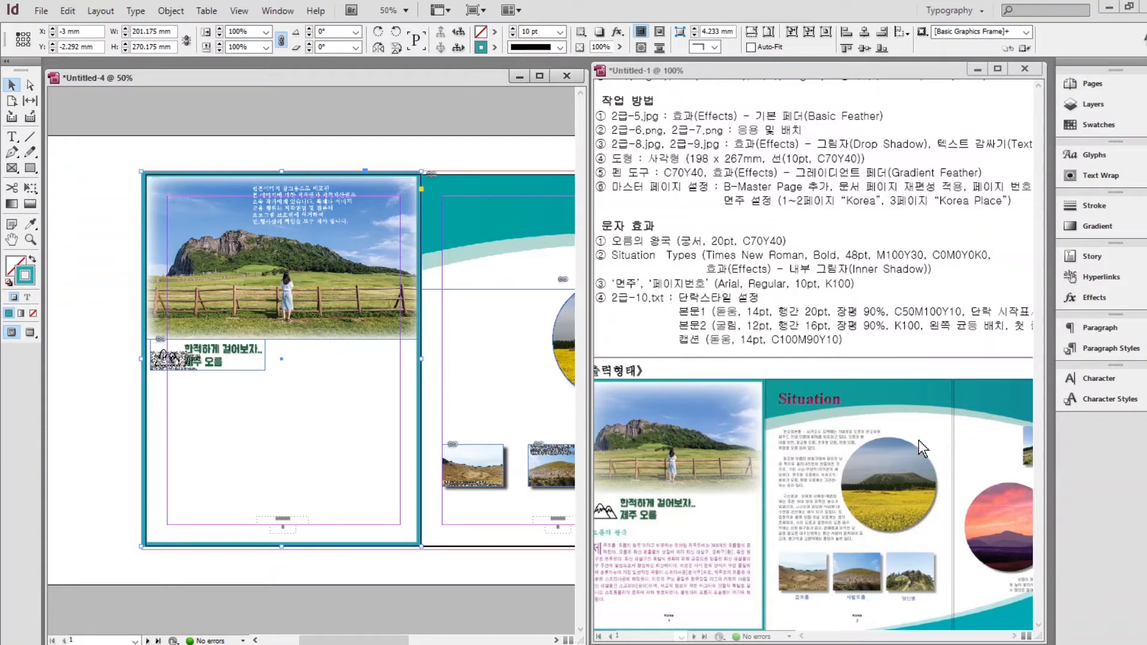
{"action": "left_click", "coordinate": [403, 153]}
{"action": "scroll", "coordinate": [403, 153], "scroll_direction": "right", "scroll_amount": 6}
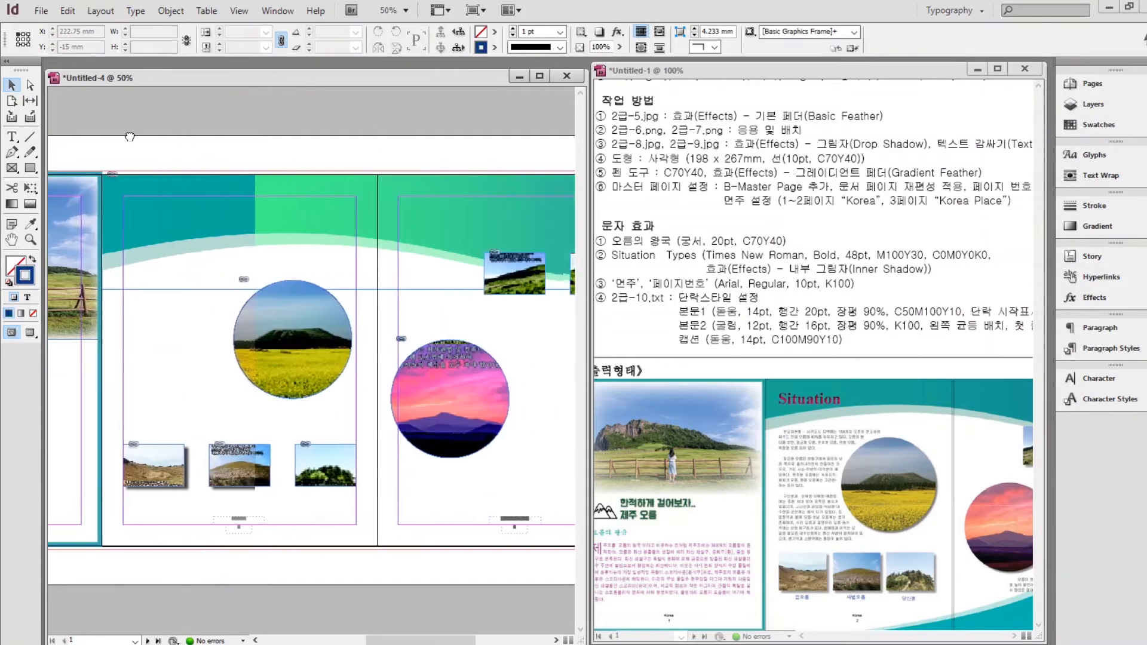
Draw a closed wave outline with the Pen tool along the bottom of the right page.
{"action": "left_click", "coordinate": [13, 154]}
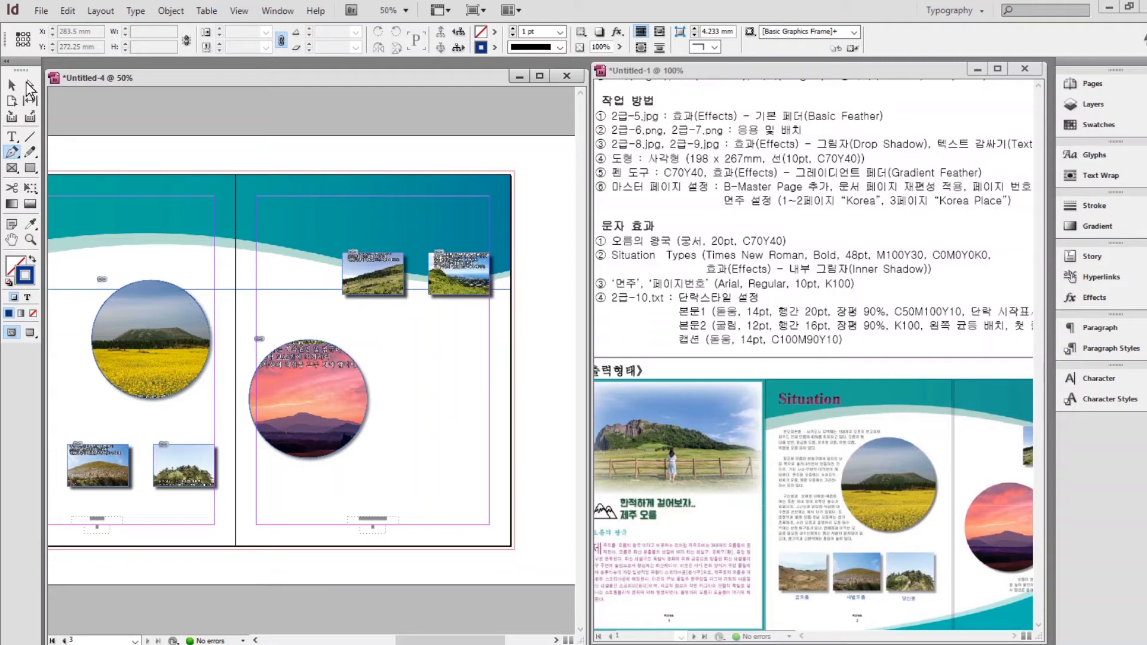
{"action": "left_click", "coordinate": [104, 556]}
{"action": "left_click_drag", "start_coordinate": [224, 515], "coordinate": [248, 507]}
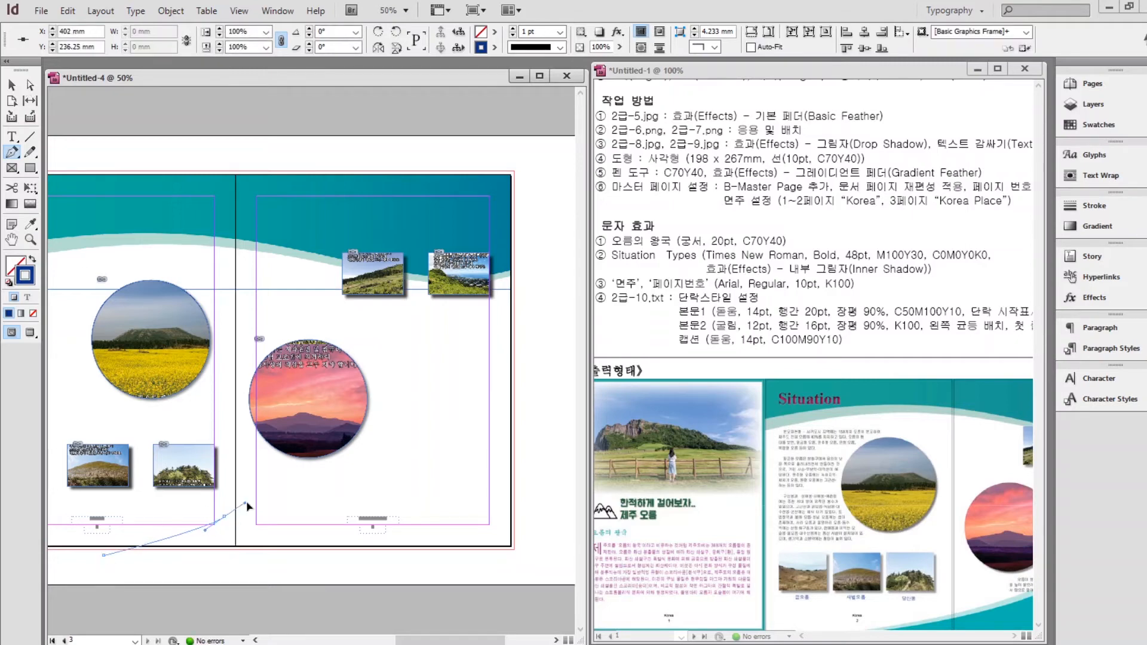
{"action": "left_click_drag", "start_coordinate": [411, 443], "coordinate": [444, 429]}
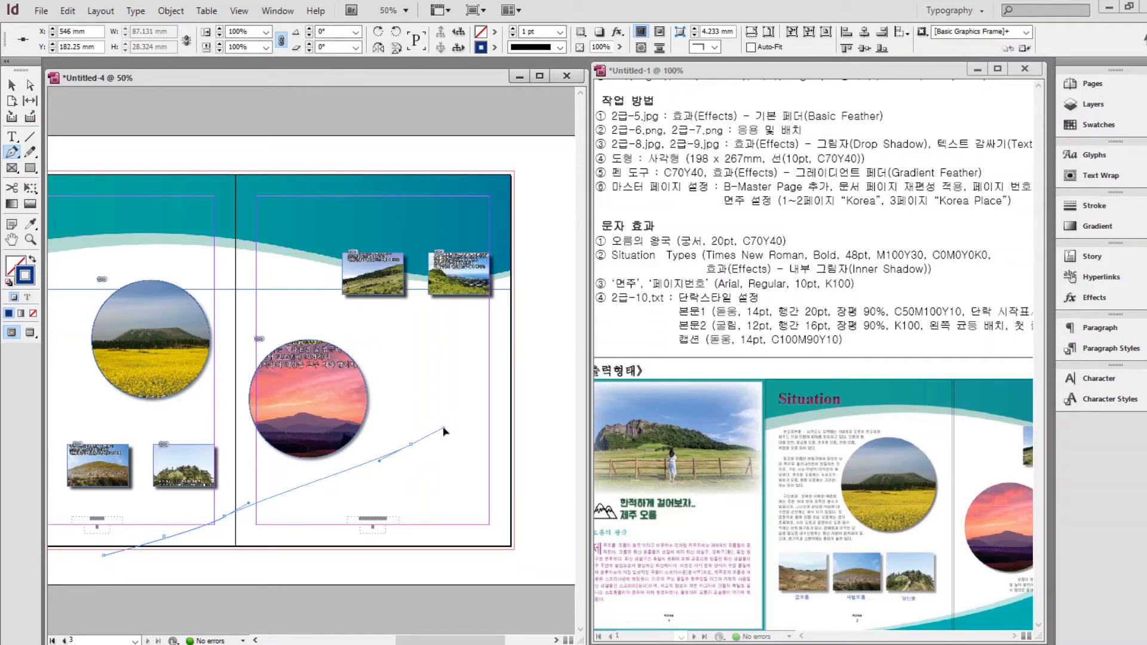
{"action": "left_click_drag", "start_coordinate": [525, 458], "coordinate": [547, 485]}
{"action": "left_click", "coordinate": [526, 459]}
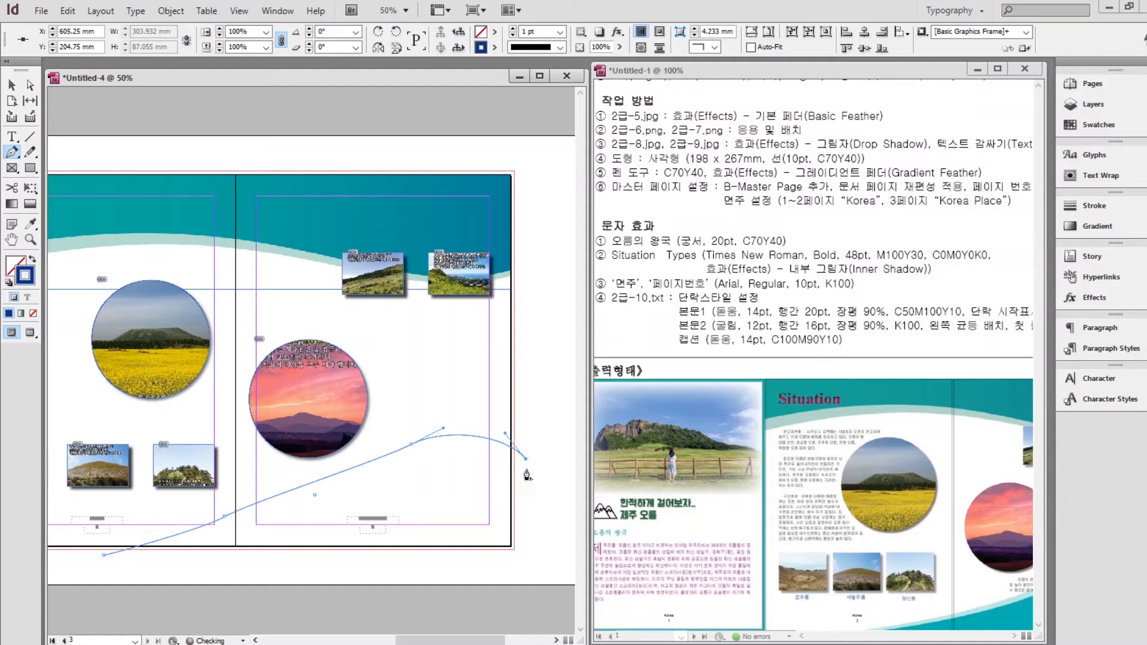
{"action": "left_click", "coordinate": [527, 561]}
{"action": "left_click", "coordinate": [103, 558]}
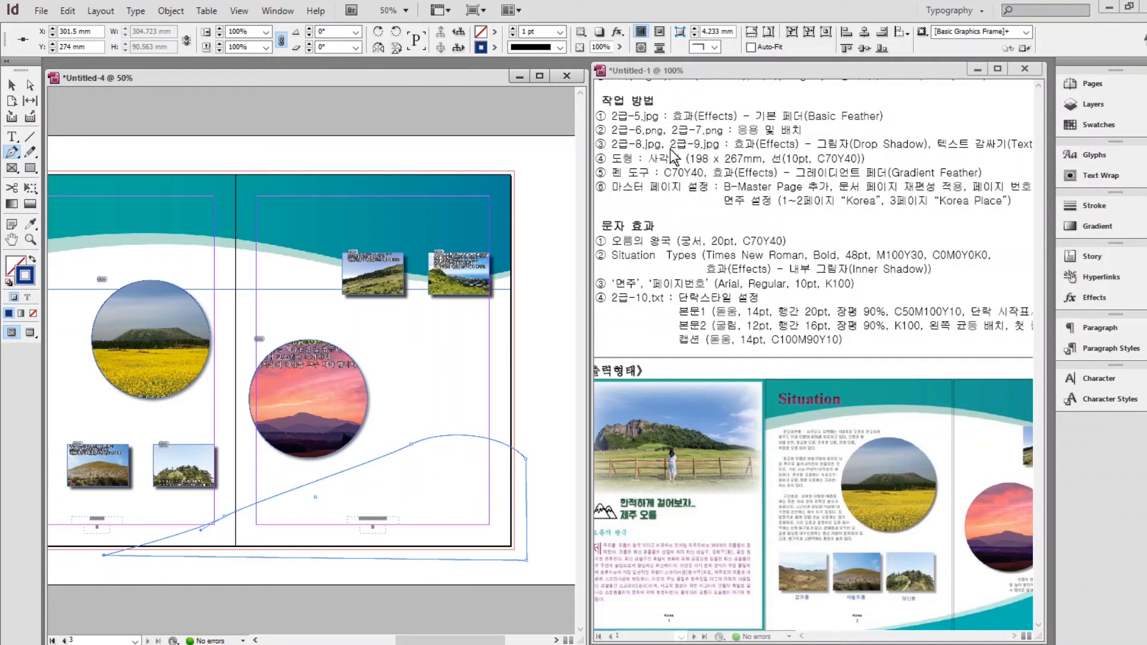
Fill the wave with teal C=70 M=0 Y=40 K=0 instead of a stroke.
{"action": "left_click", "coordinate": [31, 258]}
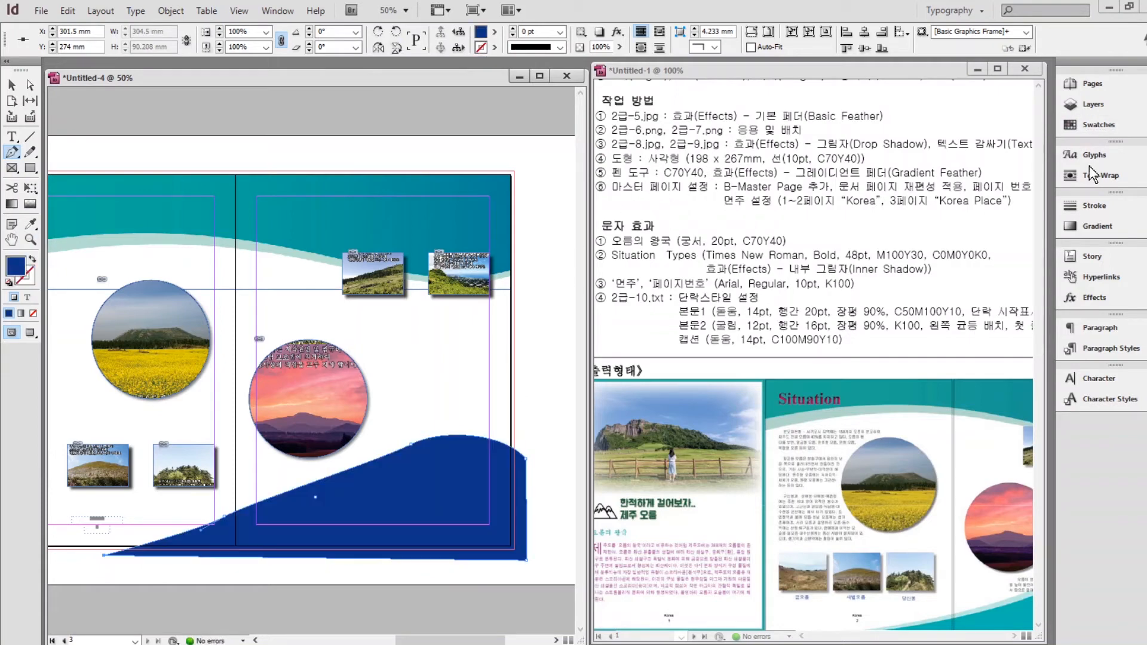
{"action": "left_click", "coordinate": [1094, 124]}
{"action": "left_click", "coordinate": [958, 253]}
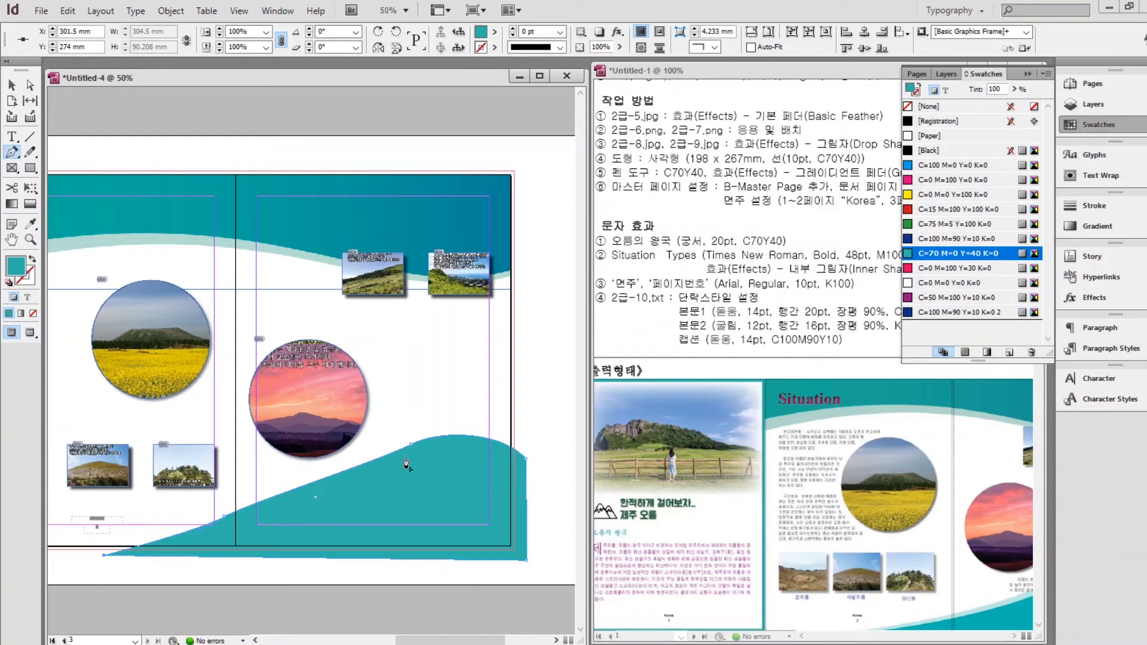
{"action": "left_click", "coordinate": [32, 85]}
{"action": "left_click", "coordinate": [412, 447]}
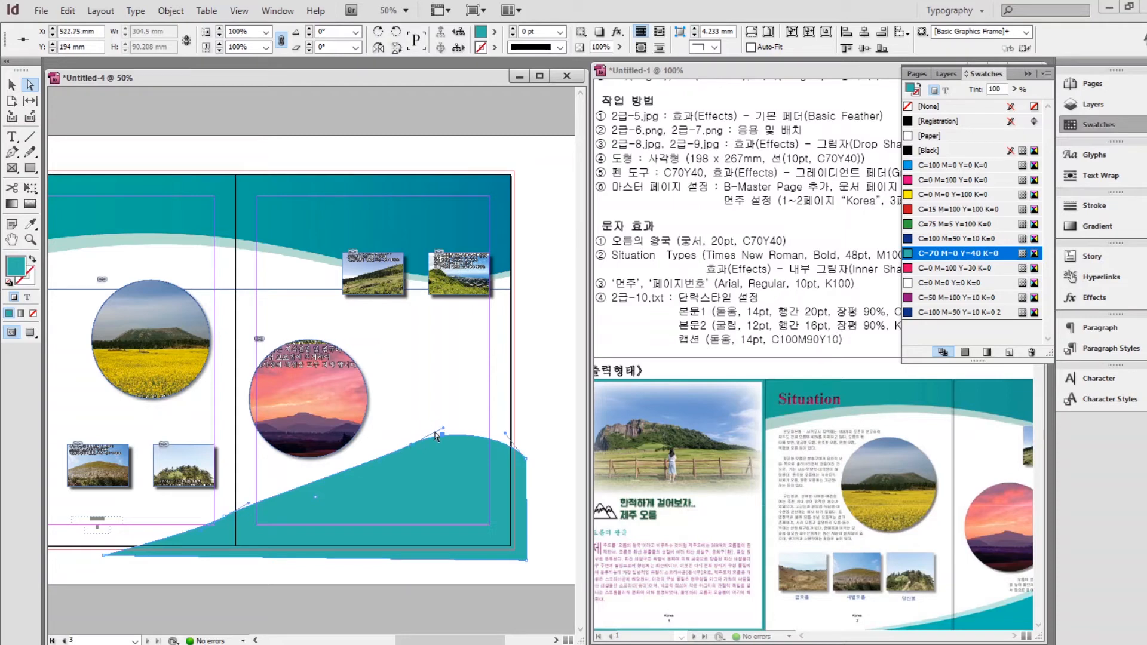
Drag the wave's right-end anchors and handle out to the page edge and bleed.
{"action": "scroll", "coordinate": [439, 452], "scroll_direction": "up", "scroll_amount": 2}
{"action": "left_click_drag", "start_coordinate": [351, 423], "coordinate": [284, 286]}
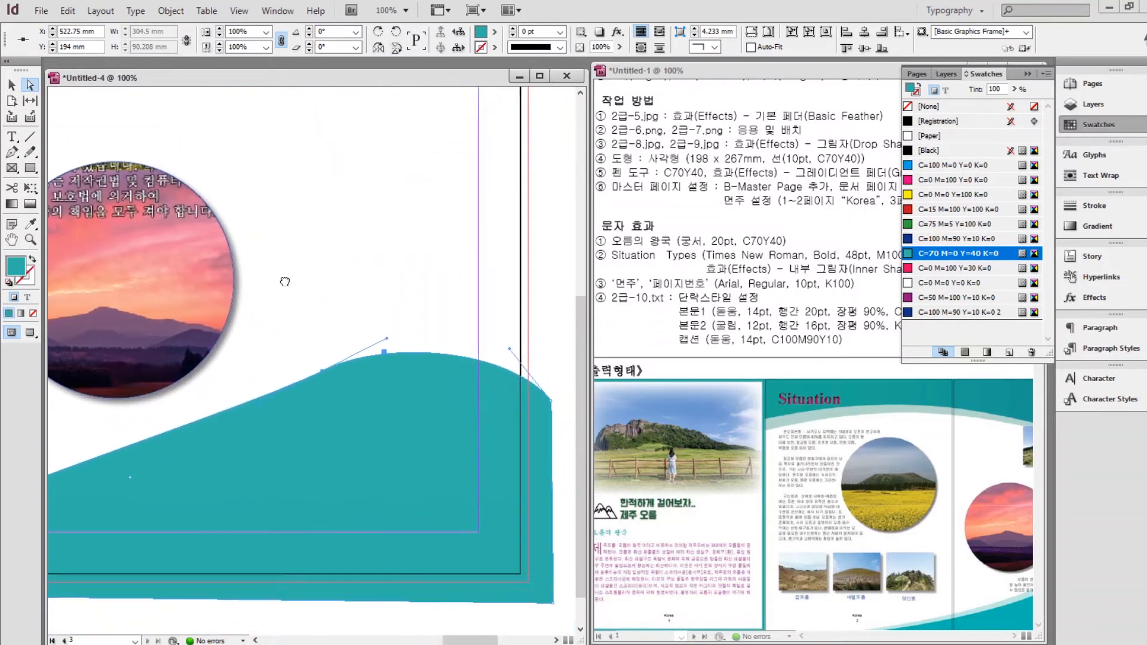
{"action": "left_click_drag", "start_coordinate": [385, 336], "coordinate": [388, 356]}
{"action": "left_click_drag", "start_coordinate": [550, 397], "coordinate": [527, 384]}
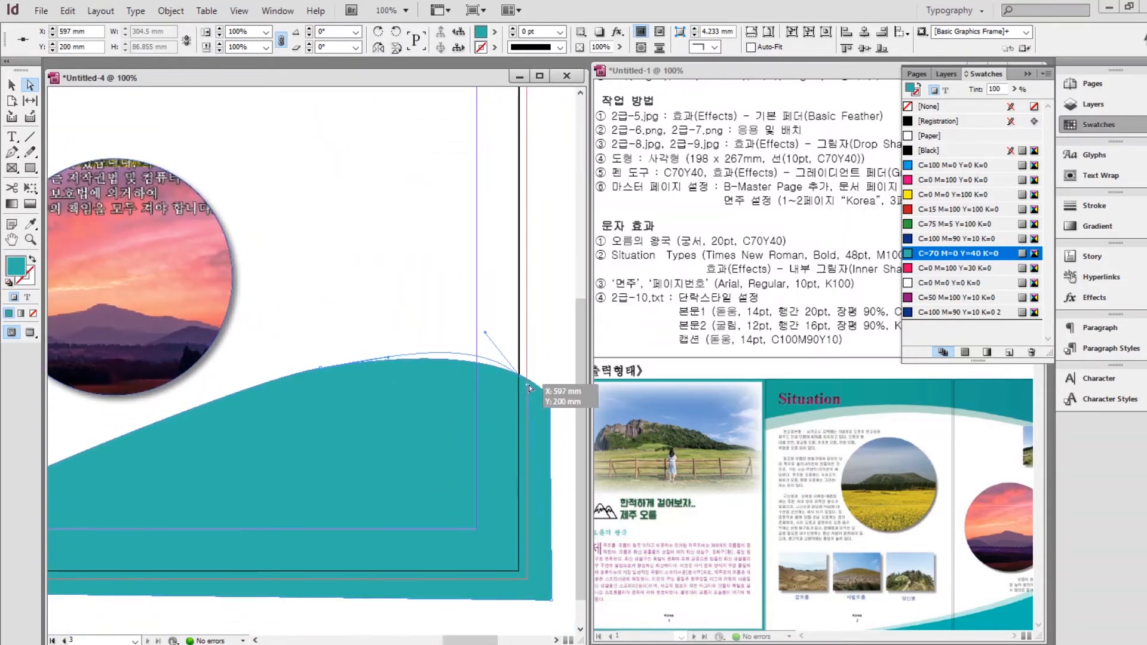
{"action": "left_click_drag", "start_coordinate": [552, 600], "coordinate": [262, 490]}
{"action": "scroll", "coordinate": [443, 449], "scroll_direction": "down", "scroll_amount": 1}
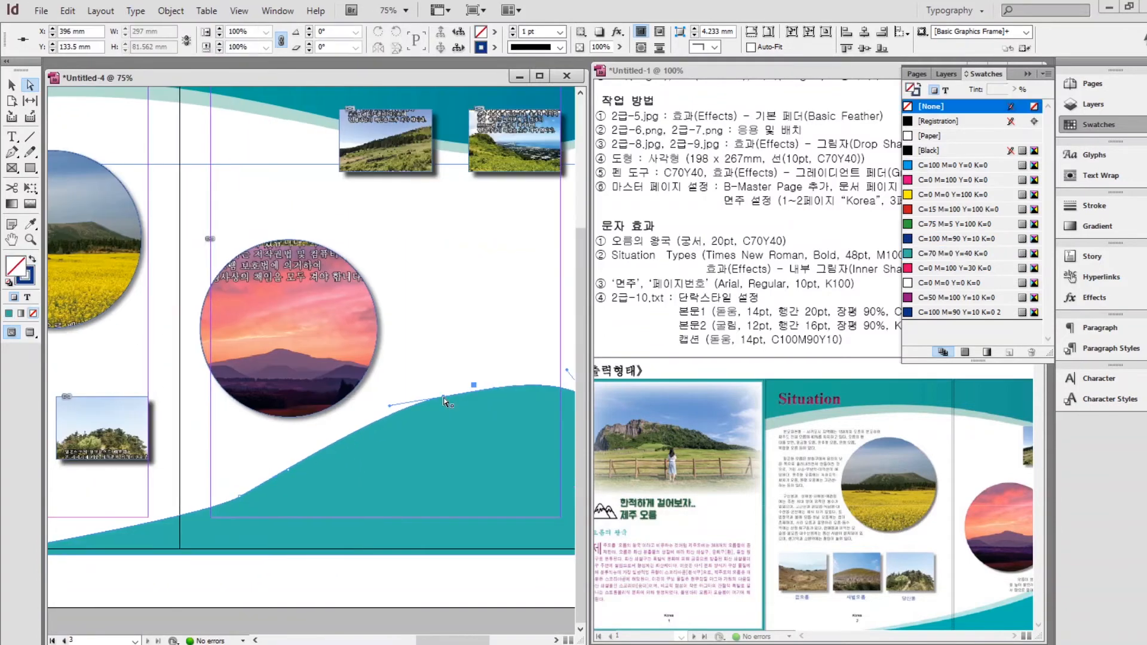
{"action": "scroll", "coordinate": [292, 509], "scroll_direction": "up", "scroll_amount": 3}
Adjust the crest's direction handles so the wave rolls smoothly.
{"action": "left_click_drag", "start_coordinate": [153, 426], "coordinate": [246, 511]}
{"action": "left_click_drag", "start_coordinate": [69, 532], "coordinate": [69, 506]}
{"action": "left_click_drag", "start_coordinate": [288, 463], "coordinate": [420, 432]}
{"action": "scroll", "coordinate": [409, 450], "scroll_direction": "down", "scroll_amount": 3}
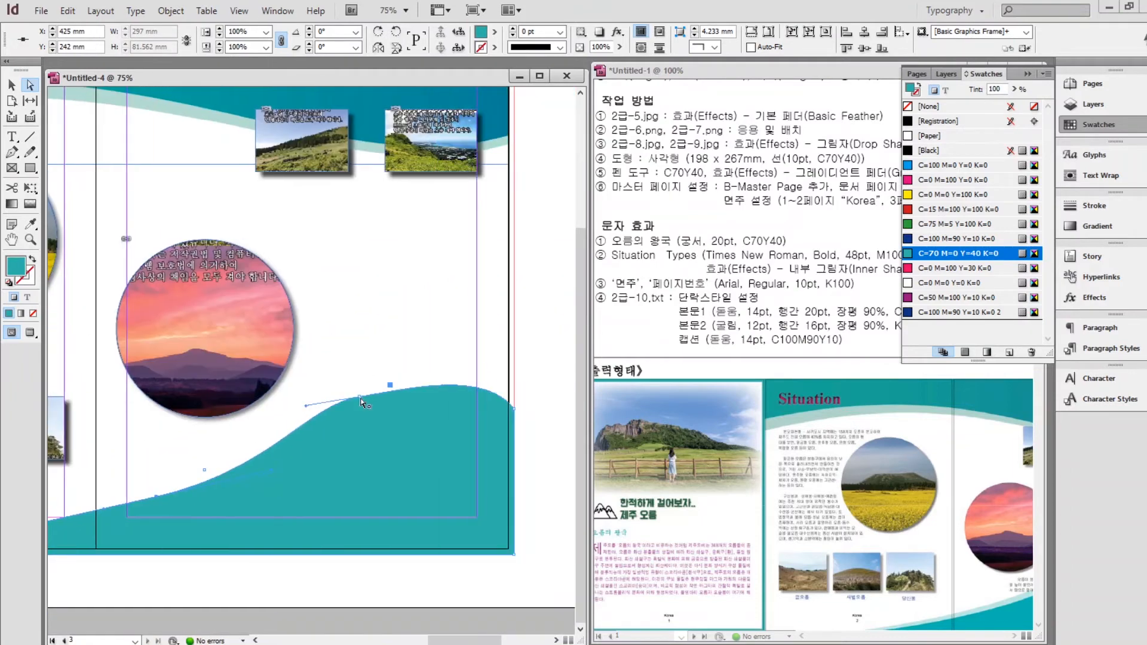
{"action": "left_click", "coordinate": [360, 397]}
{"action": "left_click_drag", "start_coordinate": [307, 405], "coordinate": [308, 418]}
Move the teal wave slightly up and to the left.
{"action": "left_click", "coordinate": [11, 85]}
{"action": "left_click", "coordinate": [352, 352]}
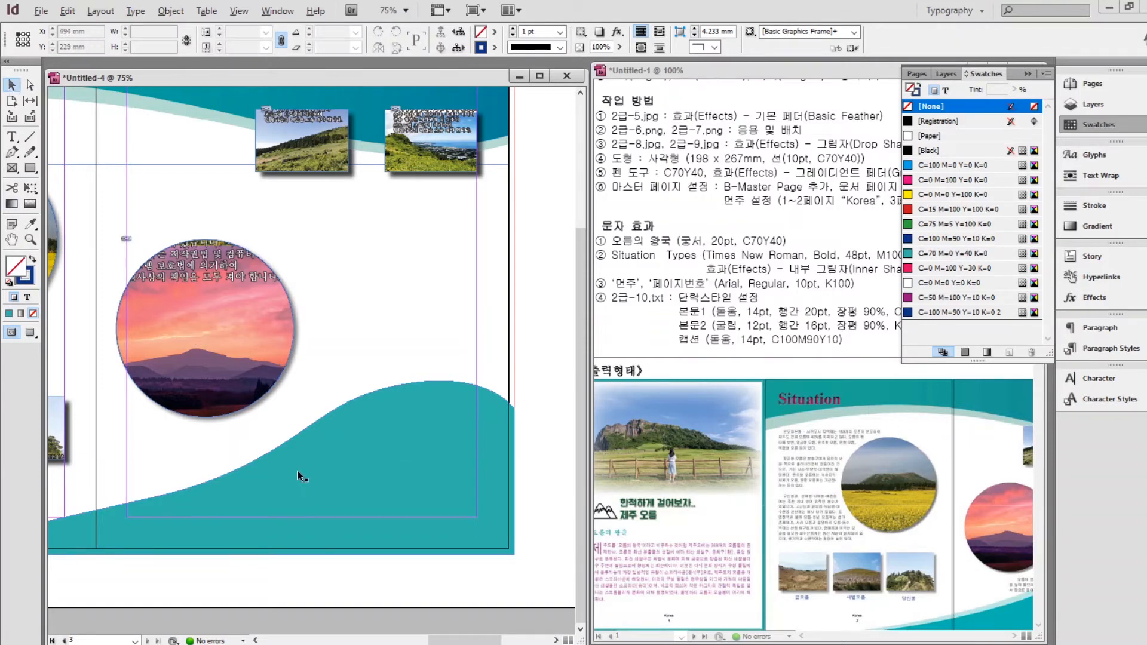
{"action": "left_click_drag", "start_coordinate": [301, 479], "coordinate": [308, 492]}
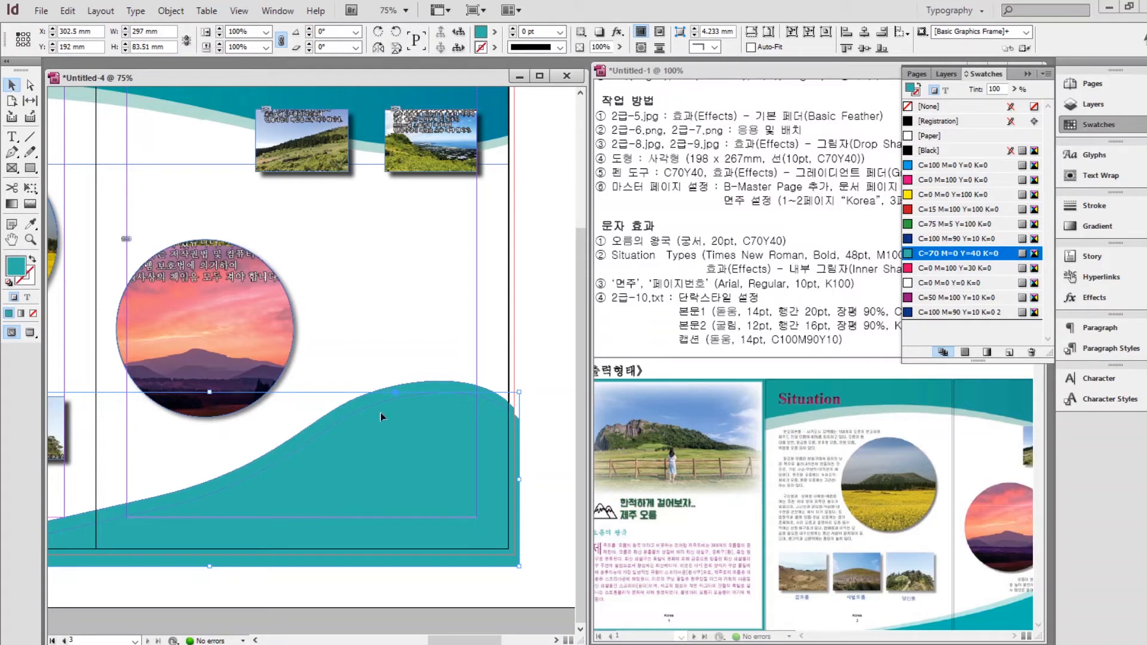
{"action": "left_click_drag", "start_coordinate": [252, 467], "coordinate": [248, 457]}
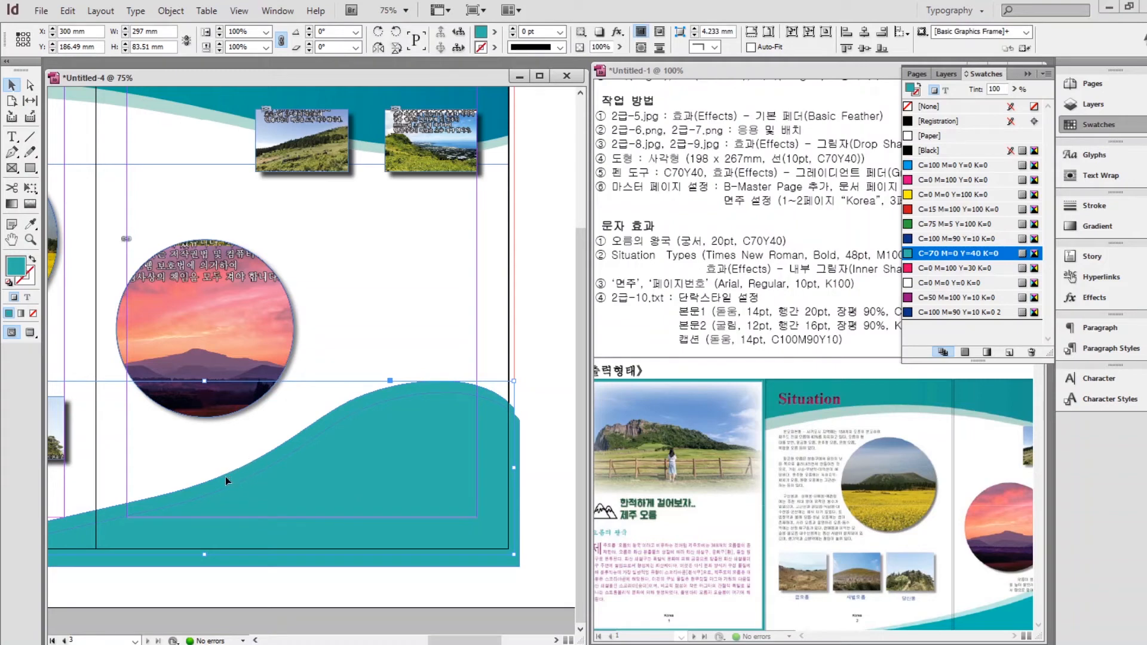
Apply a Gradient Feather effect to the wave at a 32° angle.
{"action": "right_click", "coordinate": [224, 476]}
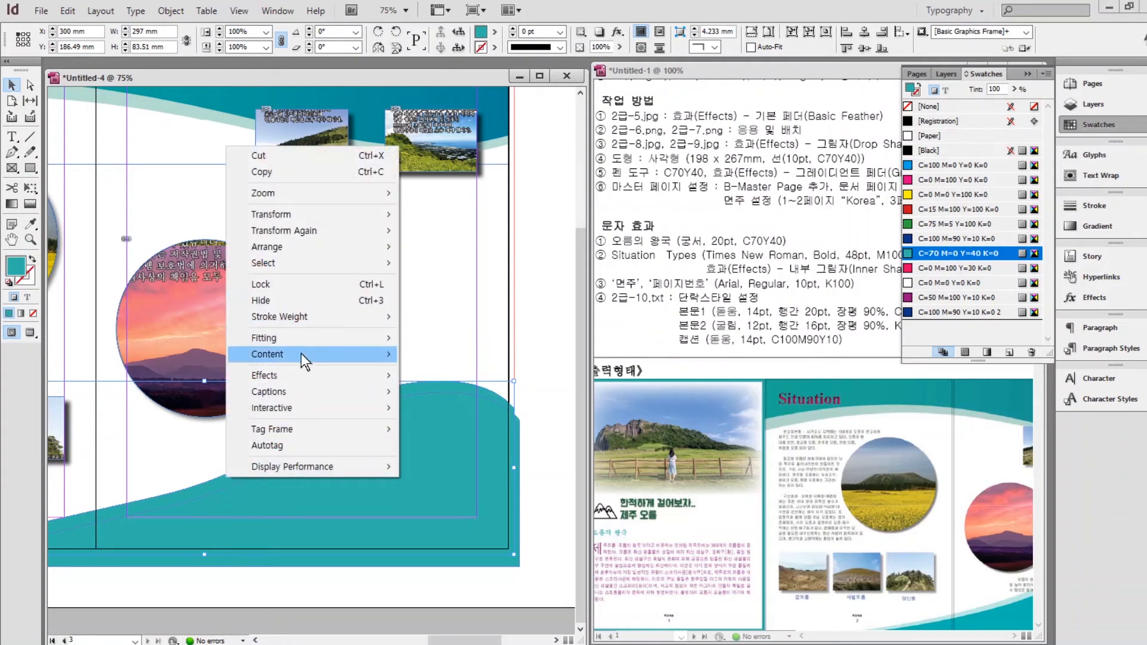
{"action": "mouse_move", "coordinate": [305, 375]}
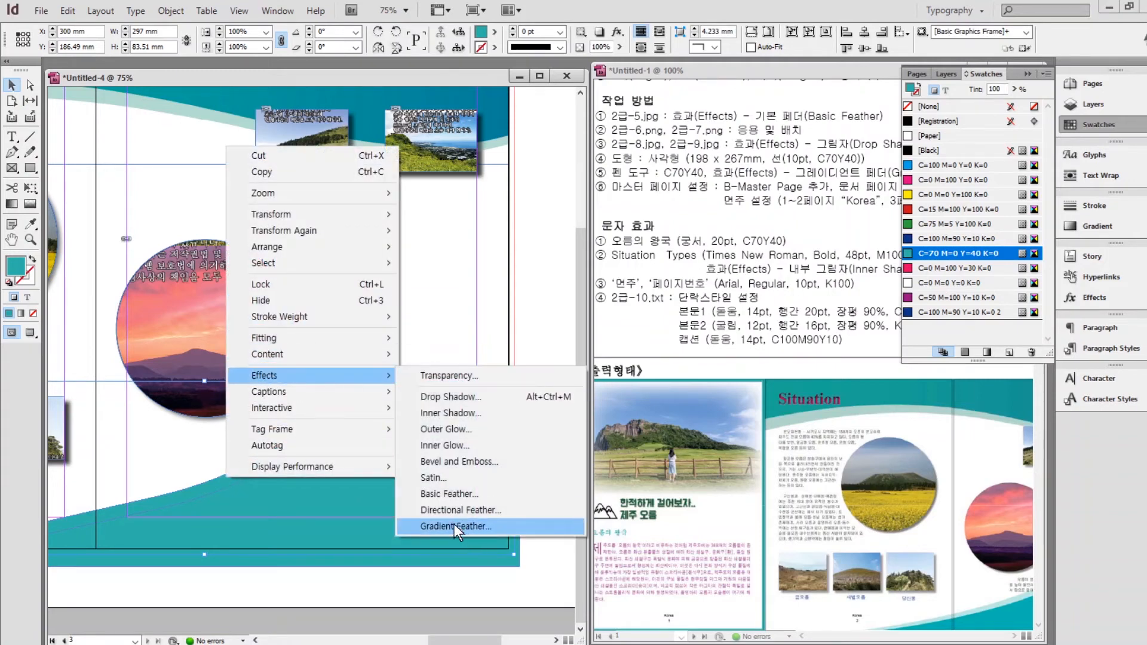
{"action": "left_click", "coordinate": [454, 526]}
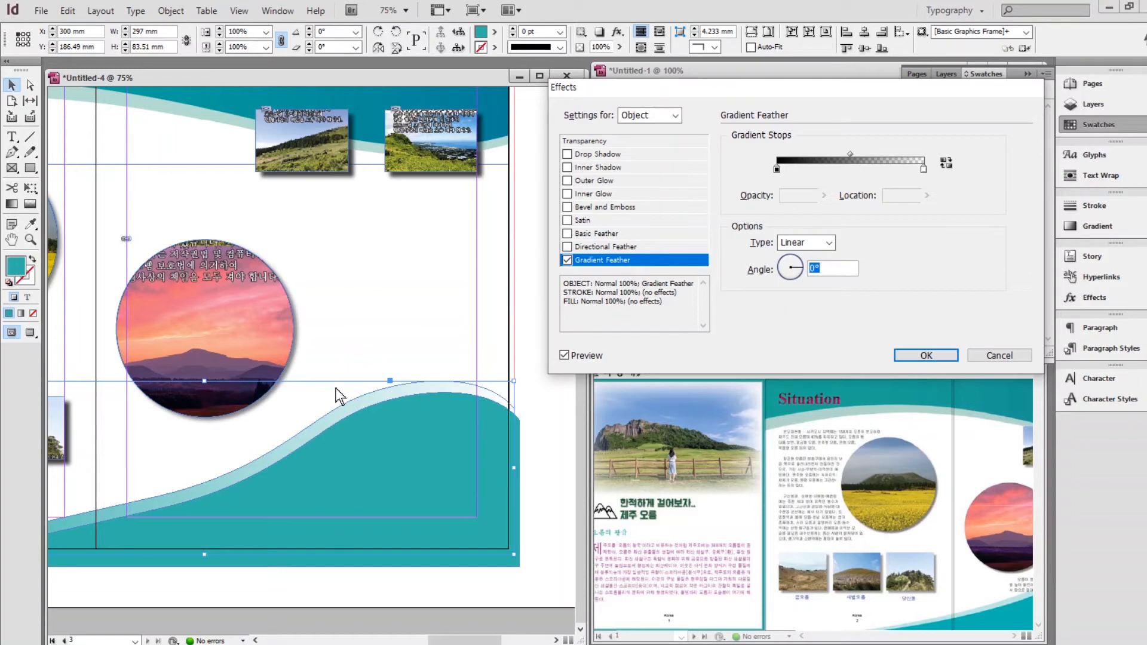
{"action": "left_click", "coordinate": [798, 272]}
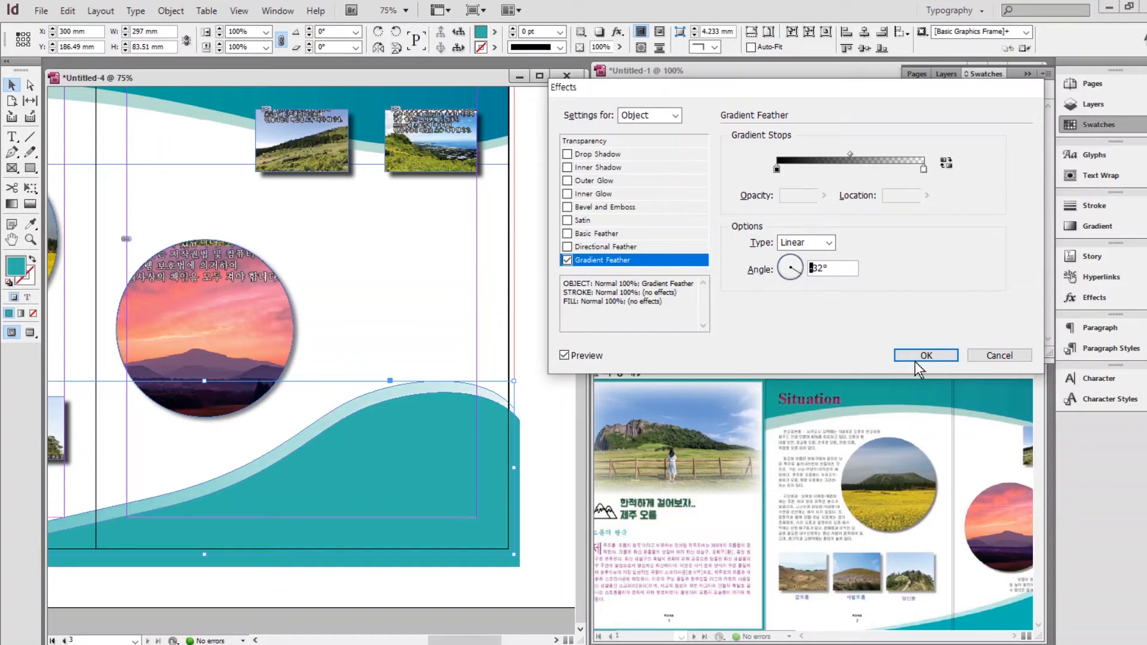
{"action": "left_click", "coordinate": [915, 359]}
Align the wave's right edge and bottom-right anchor to the bleed.
{"action": "left_click", "coordinate": [476, 426]}
{"action": "left_click", "coordinate": [30, 86]}
{"action": "scroll", "coordinate": [494, 578], "scroll_direction": "up", "scroll_amount": 2}
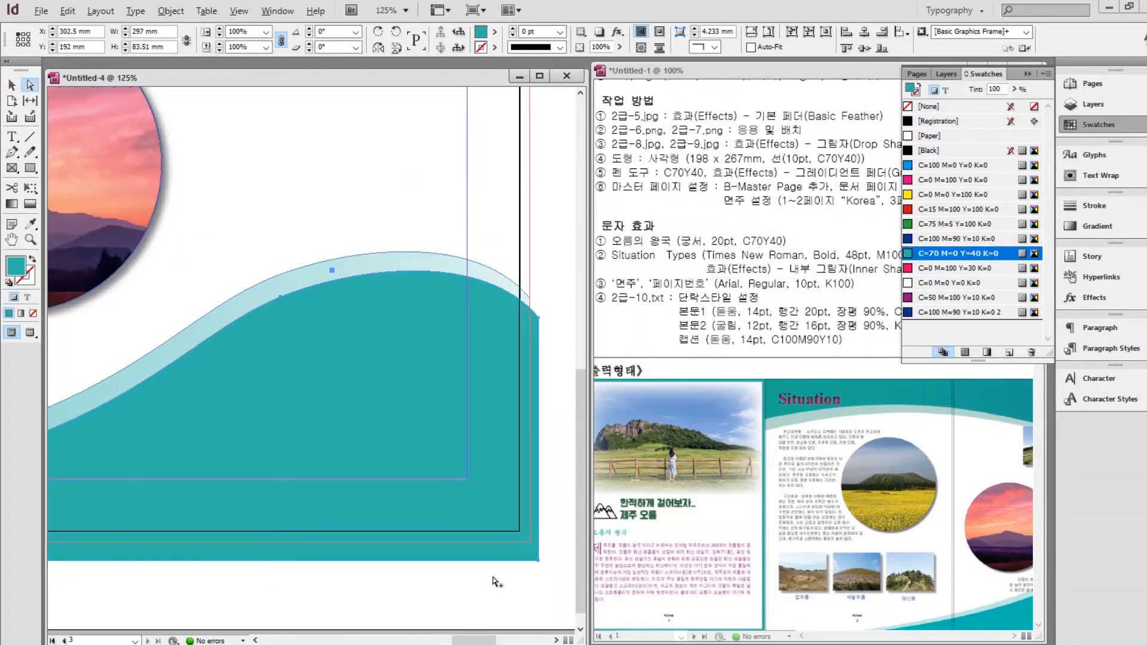
{"action": "left_click_drag", "start_coordinate": [539, 318], "coordinate": [530, 321]}
{"action": "left_click_drag", "start_coordinate": [530, 564], "coordinate": [132, 524]}
Fit the spread in the window and scroll to page 1's title area.
{"action": "double_click", "coordinate": [11, 240]}
{"action": "left_click", "coordinate": [11, 86]}
{"action": "left_click", "coordinate": [383, 156]}
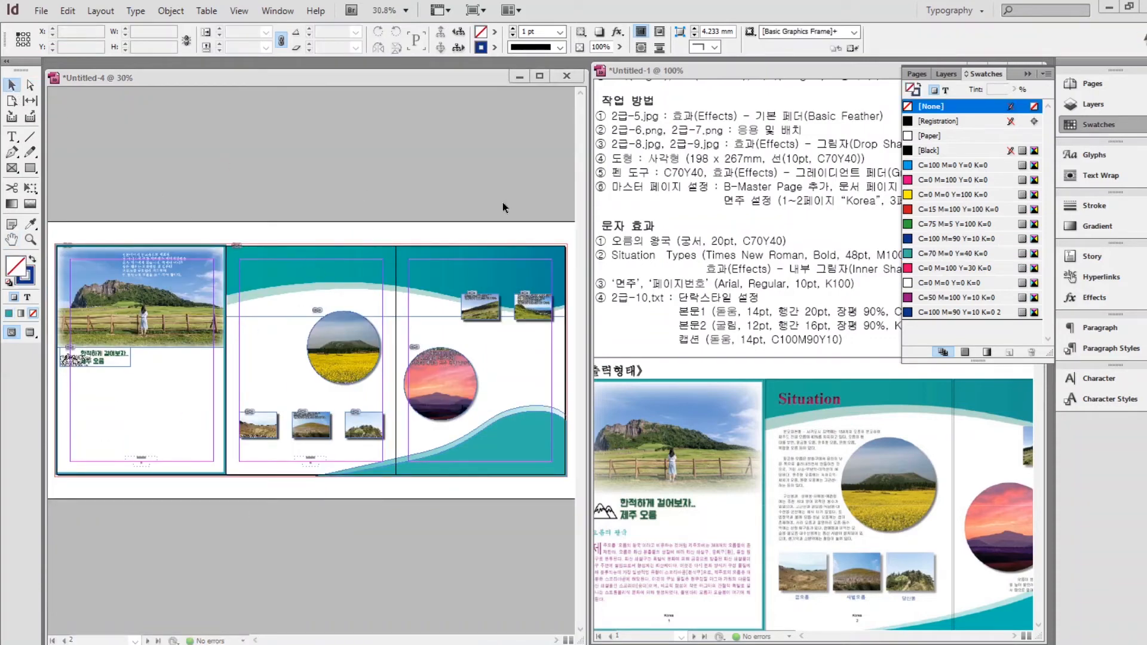
{"action": "left_click", "coordinate": [1026, 73]}
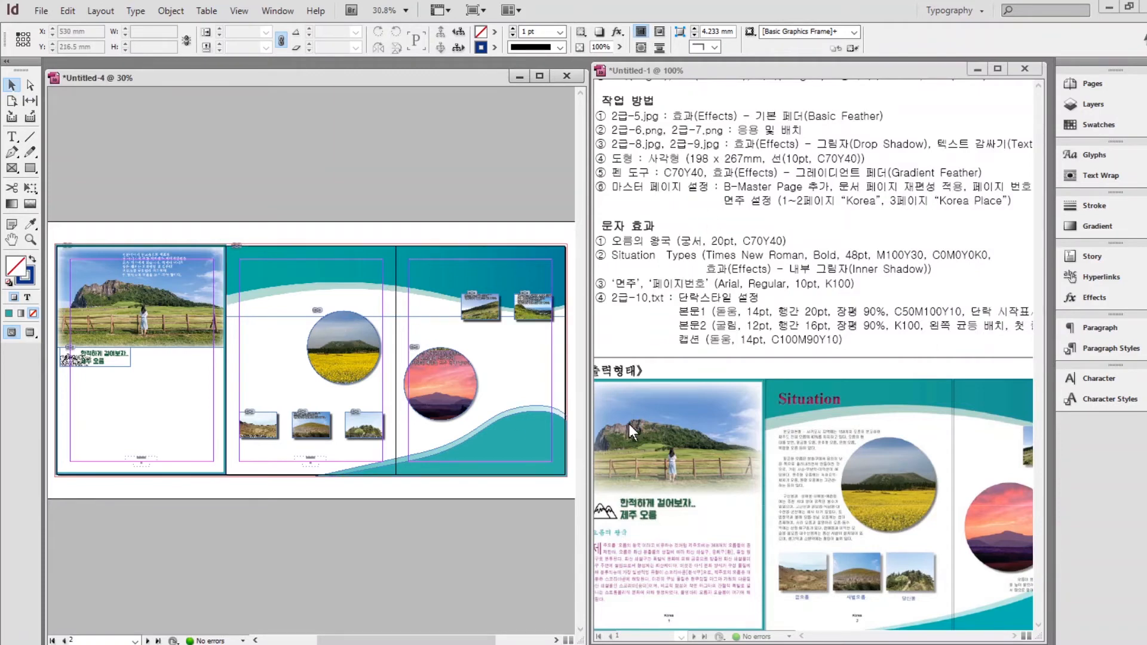
{"action": "scroll", "coordinate": [108, 390], "scroll_direction": "up", "scroll_amount": 4}
{"action": "left_click_drag", "start_coordinate": [89, 423], "coordinate": [546, 346]}
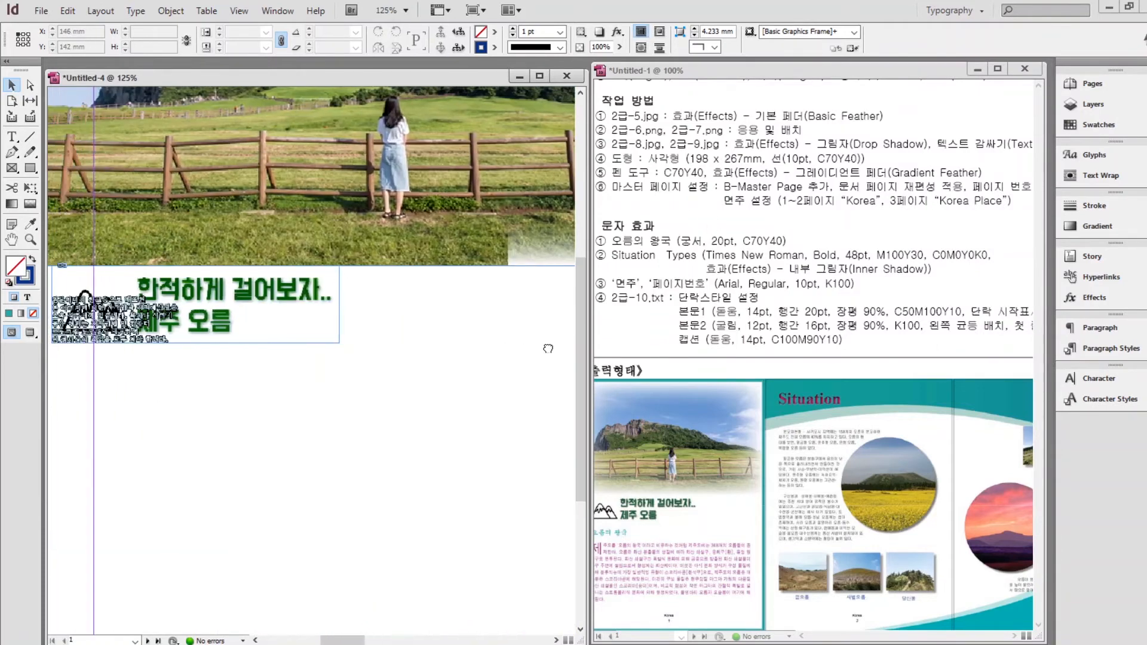
Draw a text frame below the title and type the heading 오름의 왕국.
{"action": "left_click", "coordinate": [12, 137]}
{"action": "left_click_drag", "start_coordinate": [93, 353], "coordinate": [355, 408]}
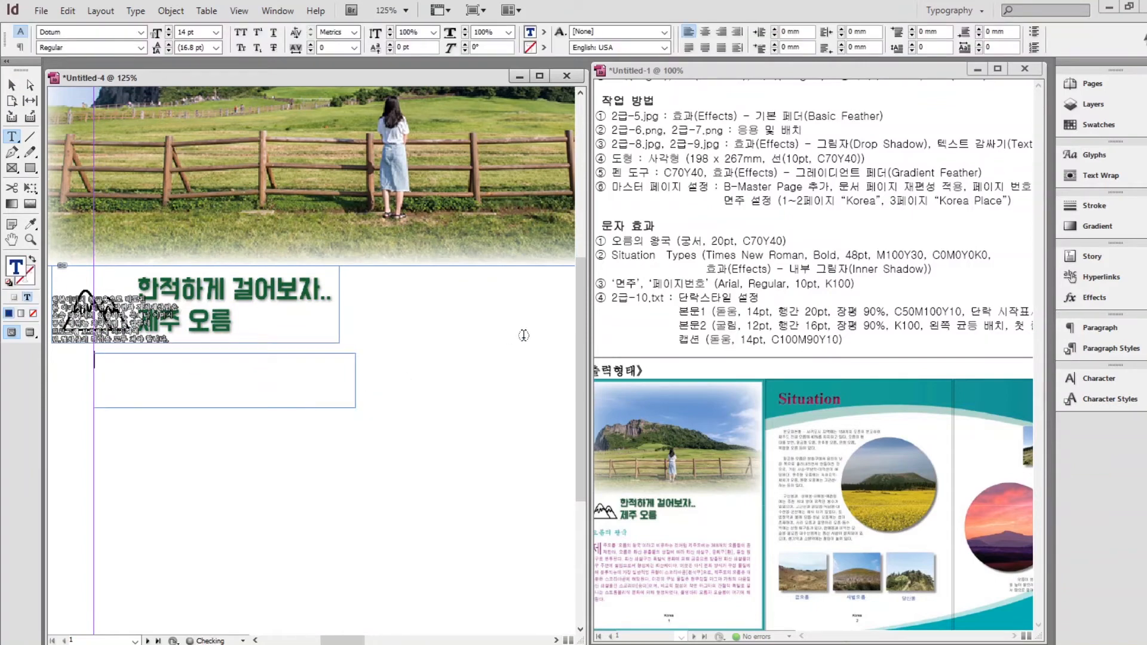
{"action": "type", "text": "d오름의 왕국"}
{"action": "scroll", "coordinate": [524, 339], "scroll_direction": "left", "scroll_amount": 2}
{"action": "left_click_drag", "start_coordinate": [317, 360], "coordinate": [225, 359]}
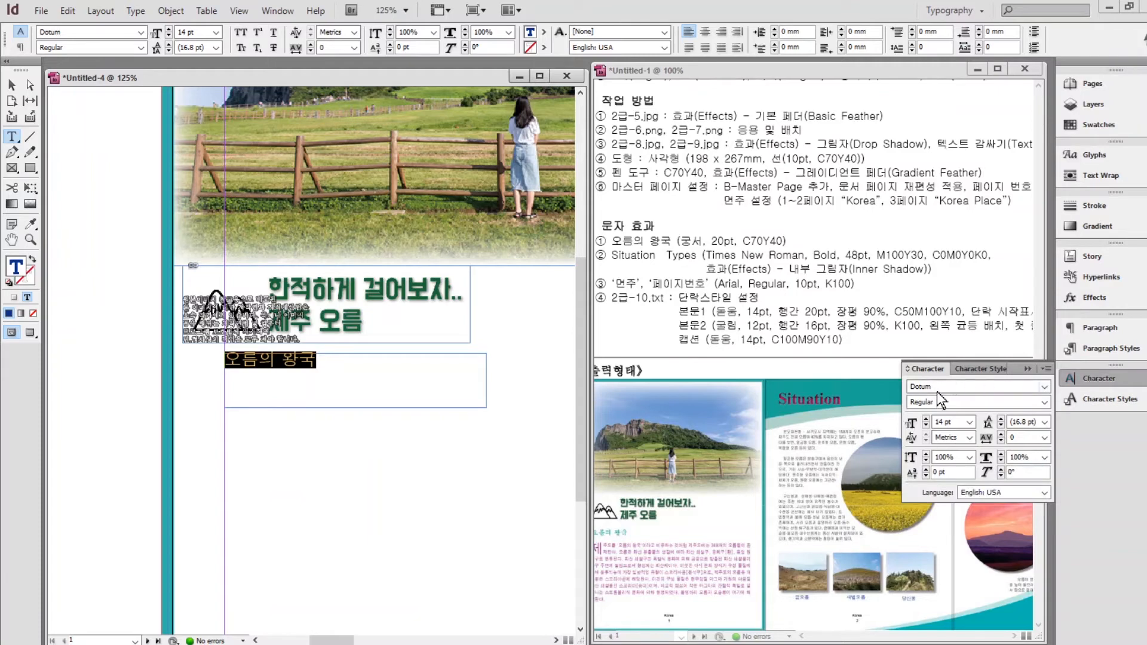
Set the heading to Gungsuh 20 pt in the teal swatch.
{"action": "left_click_drag", "start_coordinate": [940, 390], "coordinate": [808, 401]}
{"action": "type", "text": "ㅎ"}
{"action": "key", "text": "BackSpace"}
{"action": "type", "text": "Gungsuh"}
{"action": "triple_click", "coordinate": [951, 422]}
{"action": "type", "text": "20"}
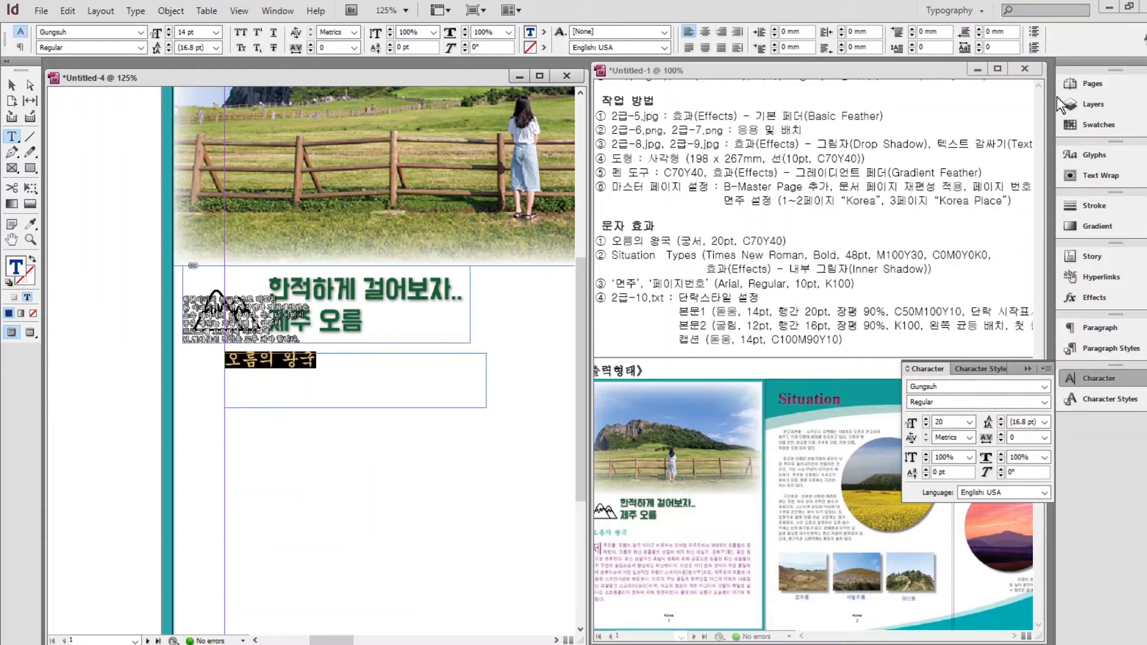
{"action": "left_click", "coordinate": [1091, 126]}
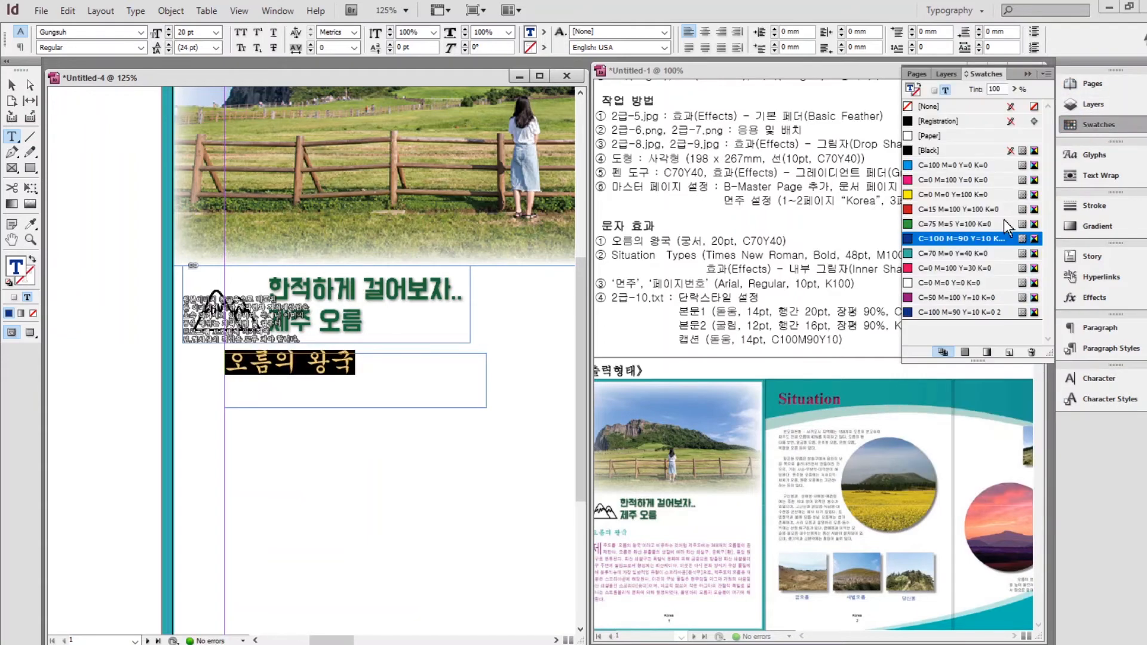
{"action": "left_click", "coordinate": [952, 254]}
Shrink the text frame to fit the heading.
{"action": "key", "text": "Escape"}
{"action": "left_click_drag", "start_coordinate": [486, 407], "coordinate": [377, 383]}
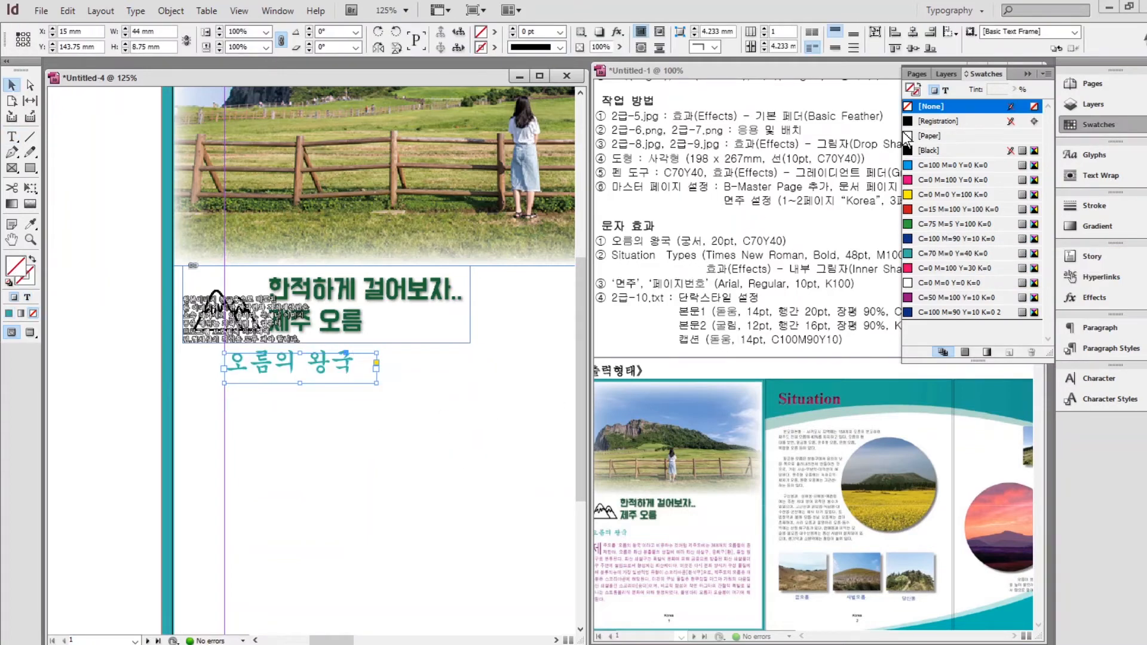
{"action": "left_click", "coordinate": [1028, 73]}
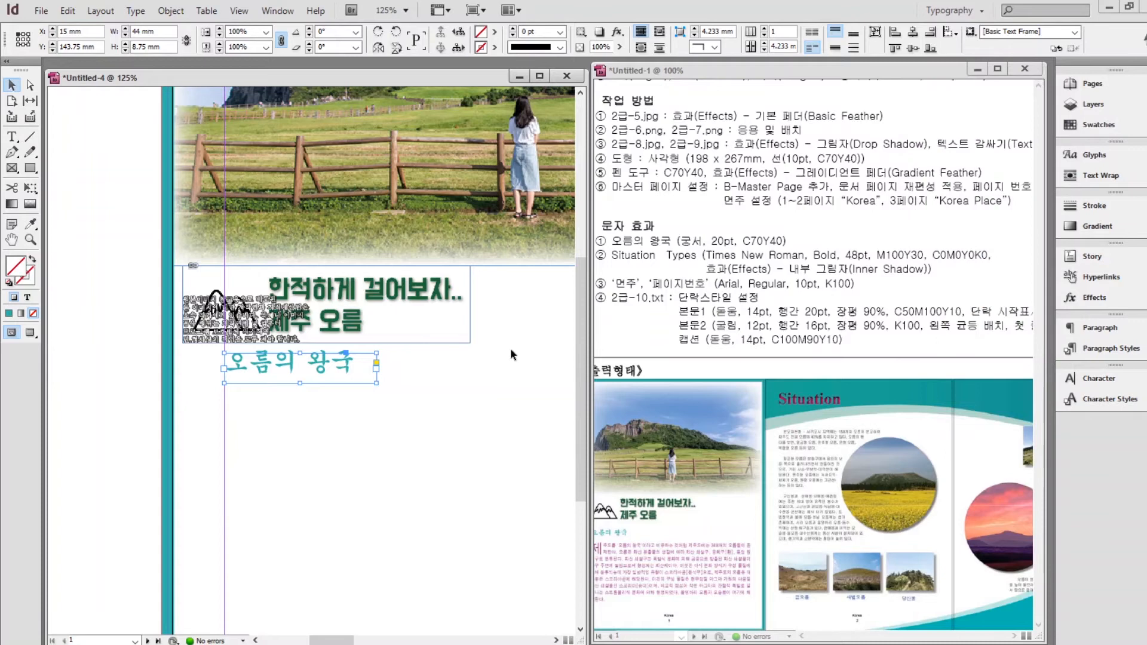
Add a text frame with the Situation heading on page 2's teal band.
{"action": "left_click", "coordinate": [482, 412]}
{"action": "left_click_drag", "start_coordinate": [493, 335], "coordinate": [146, 517]}
{"action": "left_click_drag", "start_coordinate": [550, 224], "coordinate": [267, 368]}
{"action": "key", "text": "t"}
{"action": "left_click_drag", "start_coordinate": [285, 202], "coordinate": [529, 271]}
{"action": "type", "text": "나"}
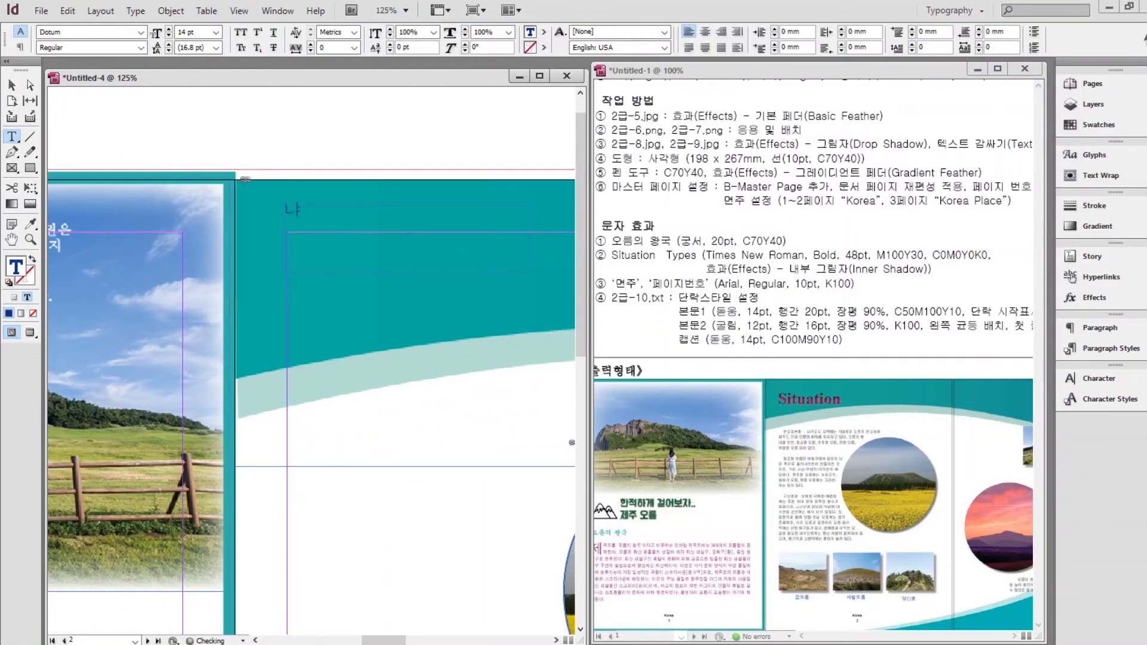
{"action": "key", "text": "ctrl+a"}
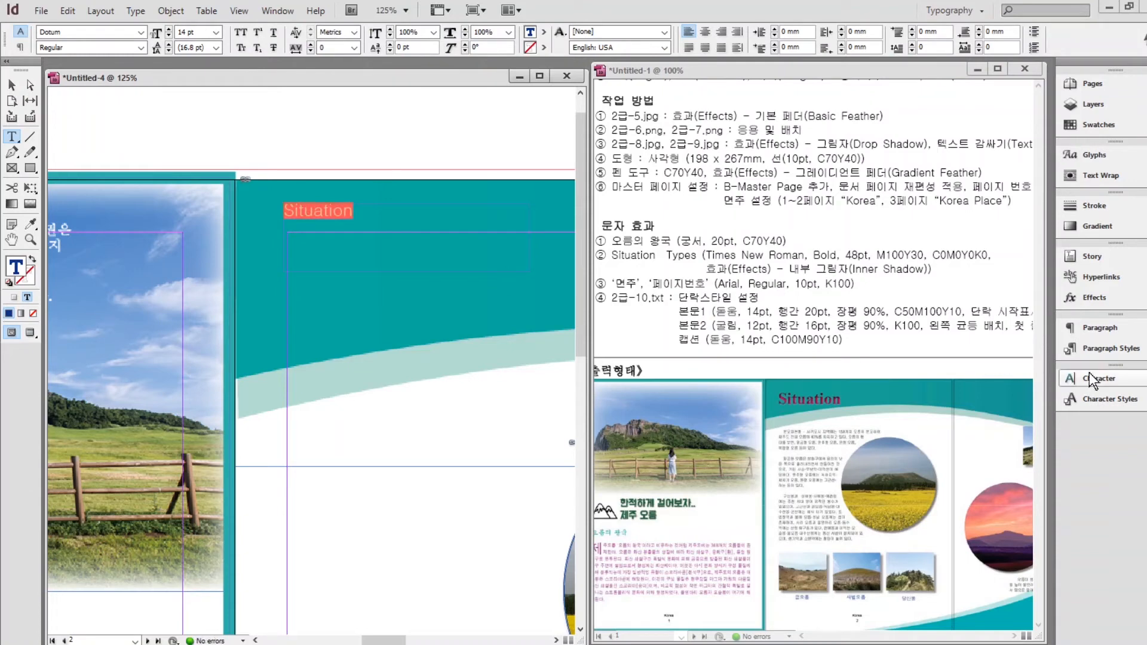
Format Situation in Times New Roman Bold at 48 pt.
{"action": "left_click", "coordinate": [1090, 373]}
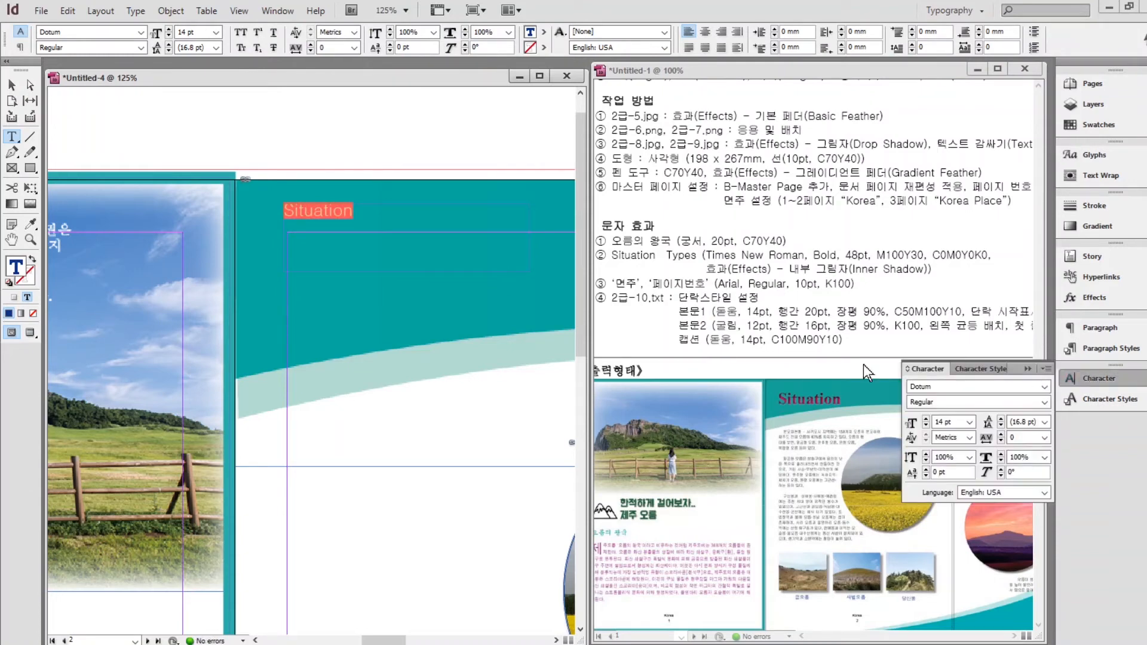
{"action": "left_click", "coordinate": [941, 386]}
{"action": "type", "text": "Times New Roman"}
{"action": "left_click", "coordinate": [1047, 403]}
{"action": "left_click", "coordinate": [1047, 403]}
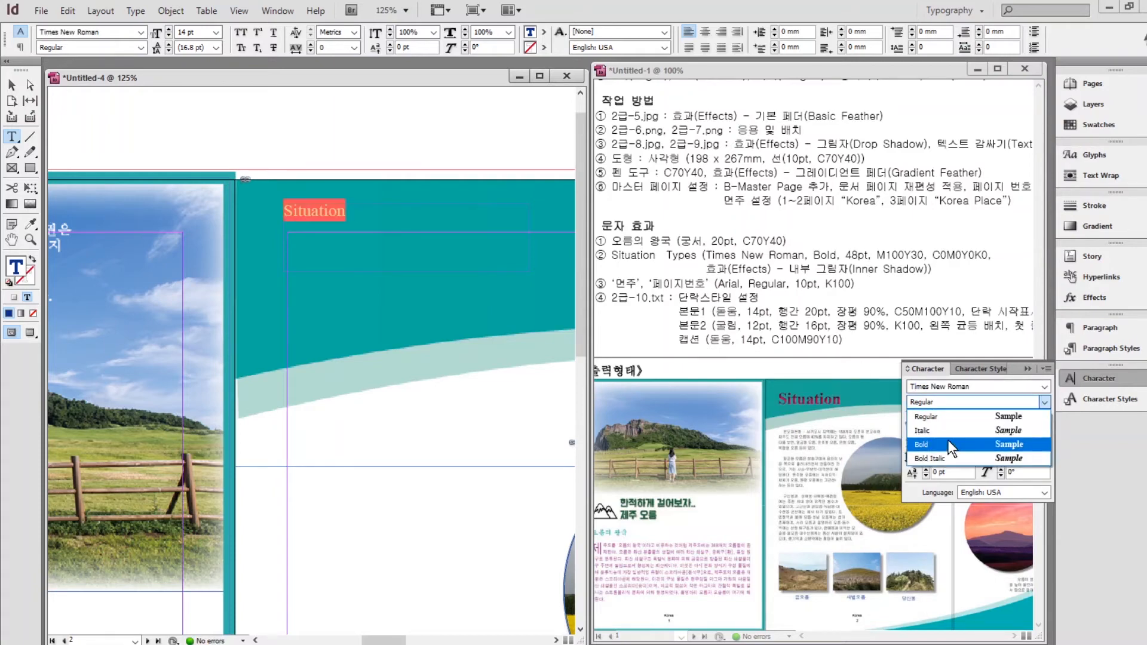
{"action": "left_click", "coordinate": [952, 446]}
{"action": "triple_click", "coordinate": [962, 424]}
{"action": "type", "text": "48"}
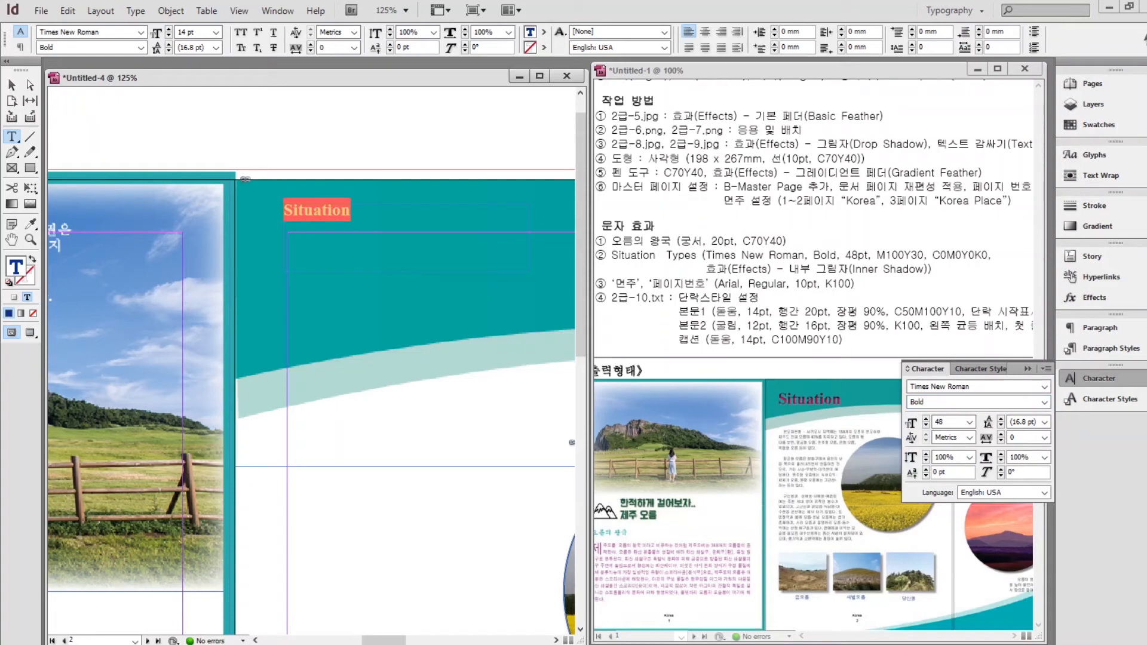
{"action": "key", "text": "Return"}
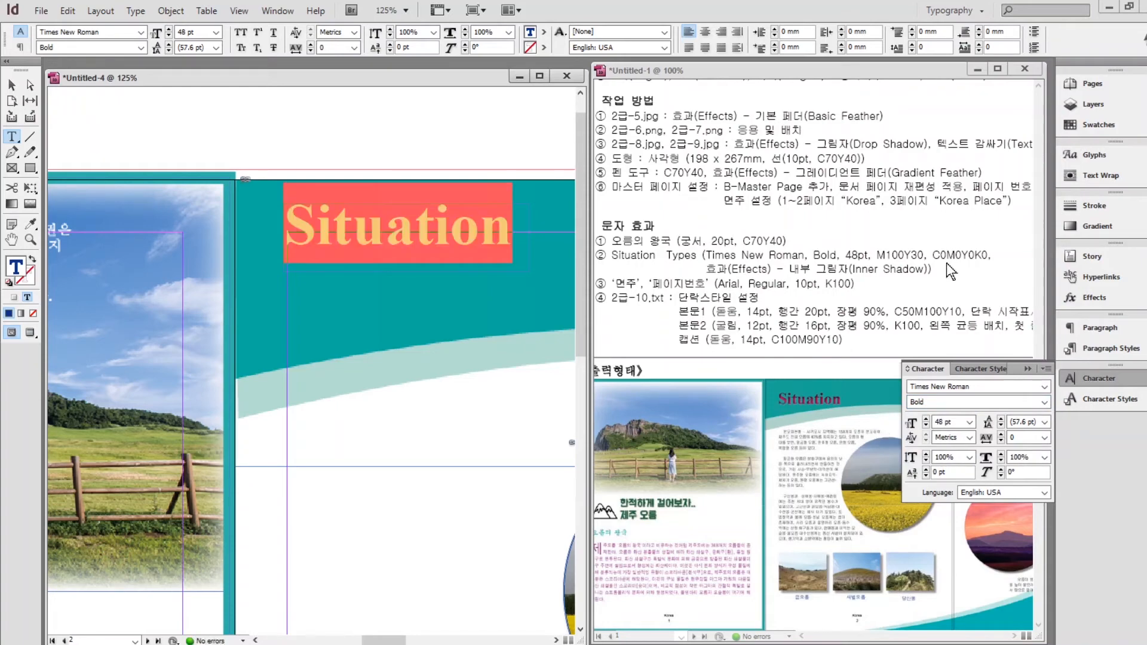
Colour the Situation text pink, C=0 M=100 Y=30 K=0.
{"action": "left_click", "coordinate": [1092, 126]}
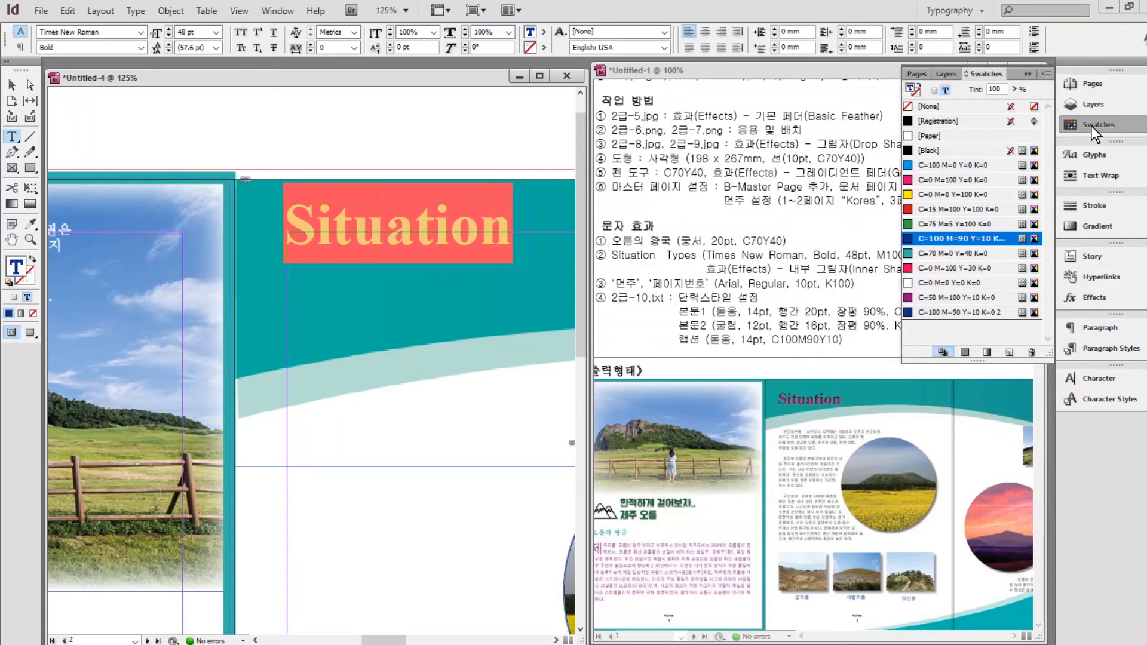
{"action": "left_click", "coordinate": [962, 267]}
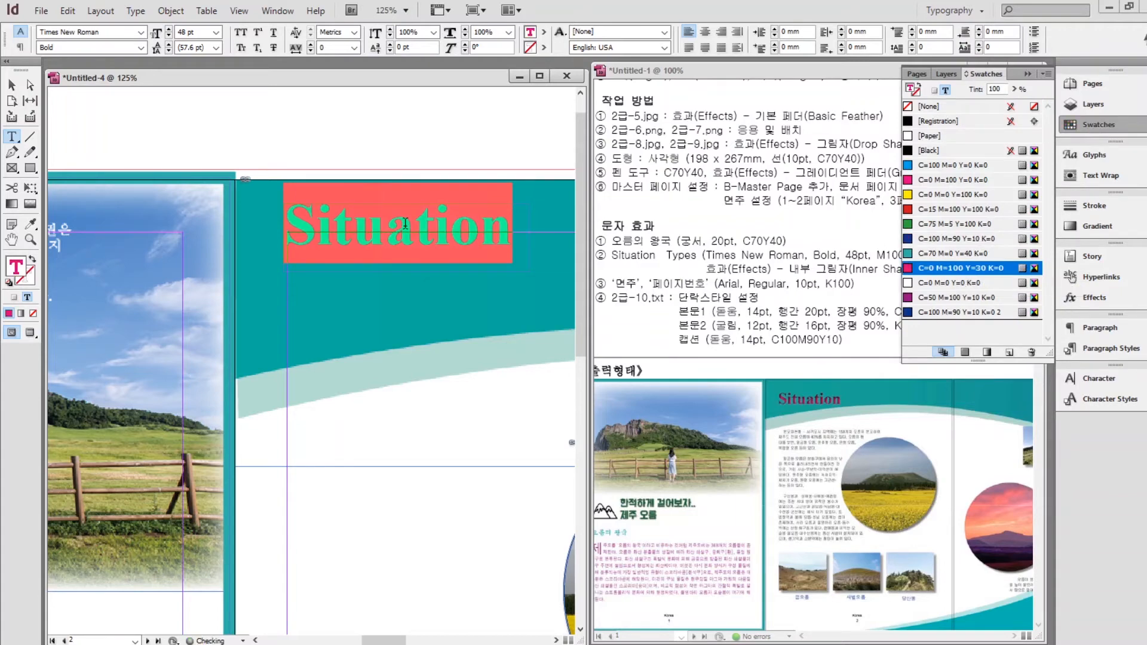
{"action": "left_click", "coordinate": [532, 247]}
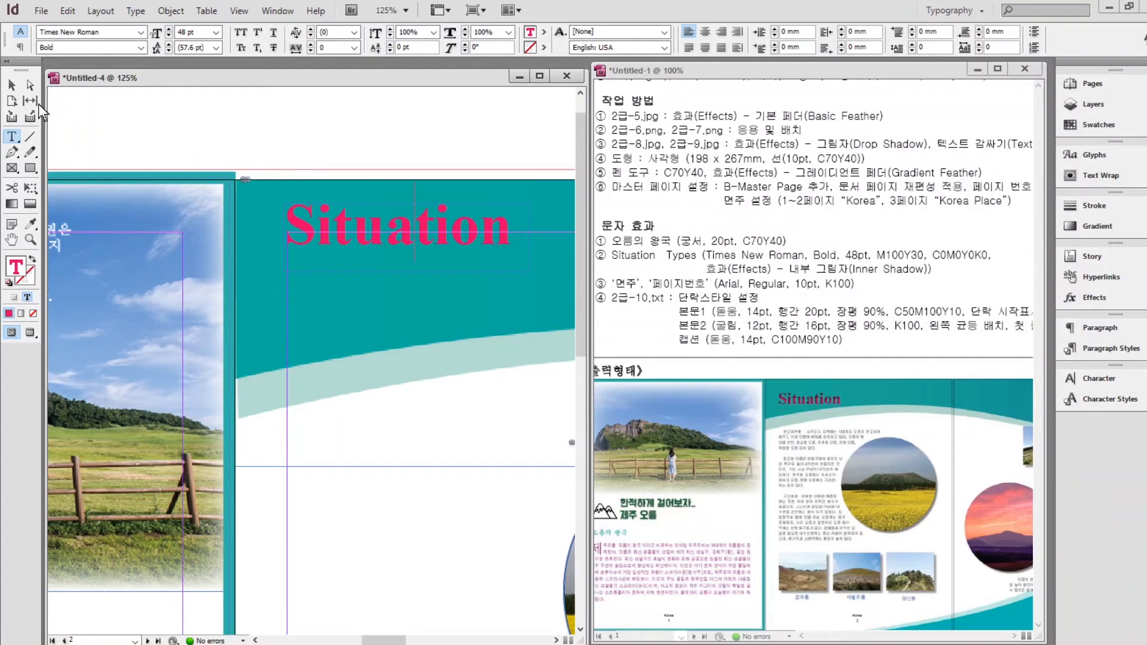
Add an Inner Shadow effect to the Situation heading frame.
{"action": "left_click", "coordinate": [12, 86]}
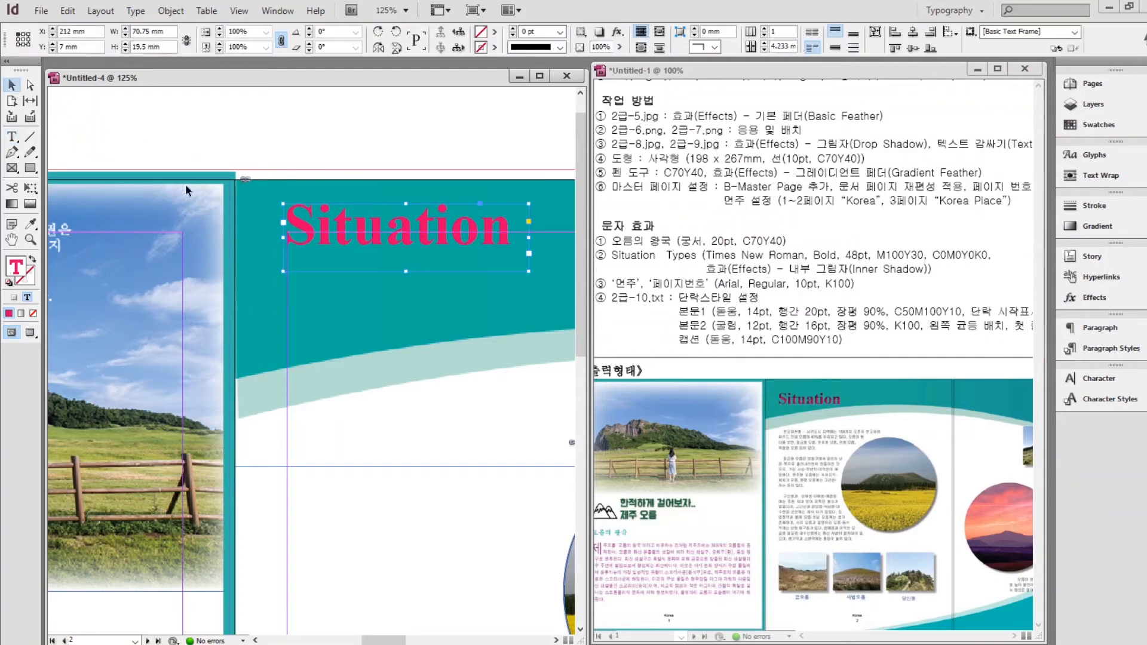
{"action": "right_click", "coordinate": [372, 226]}
{"action": "mouse_move", "coordinate": [485, 491]}
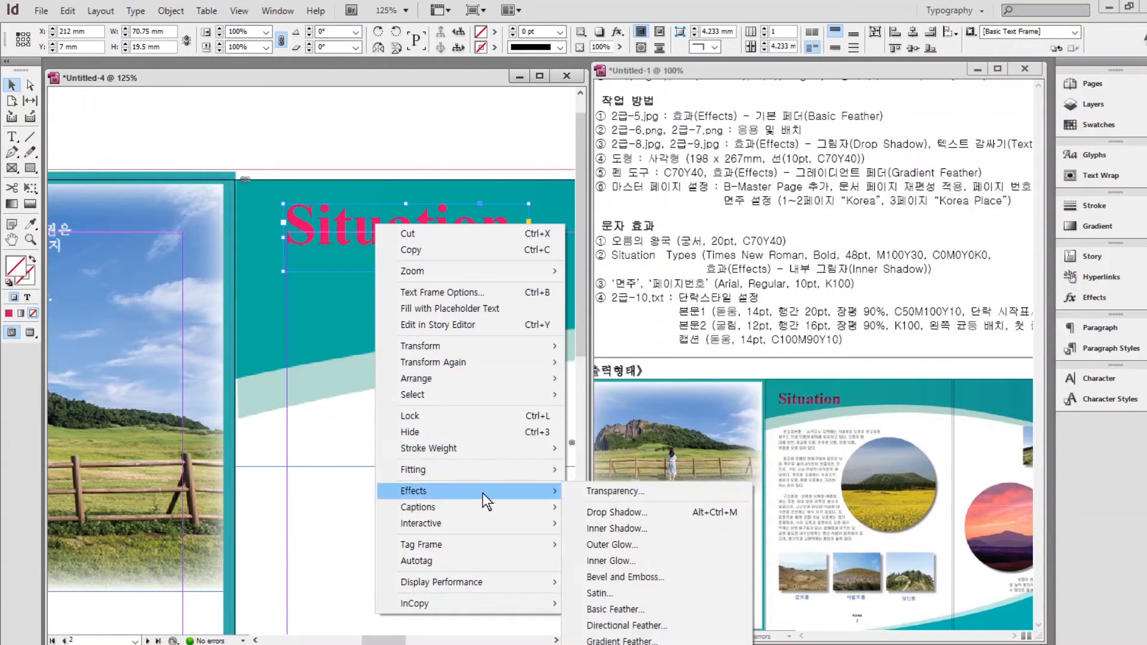
{"action": "left_click", "coordinate": [621, 533]}
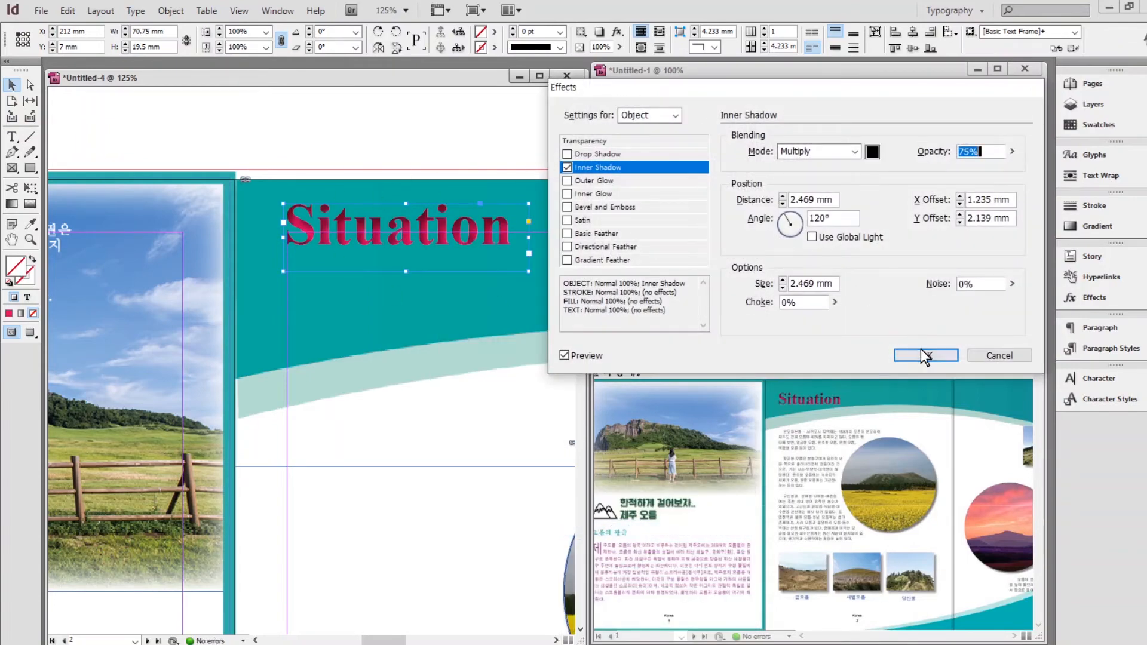
{"action": "left_click", "coordinate": [925, 355]}
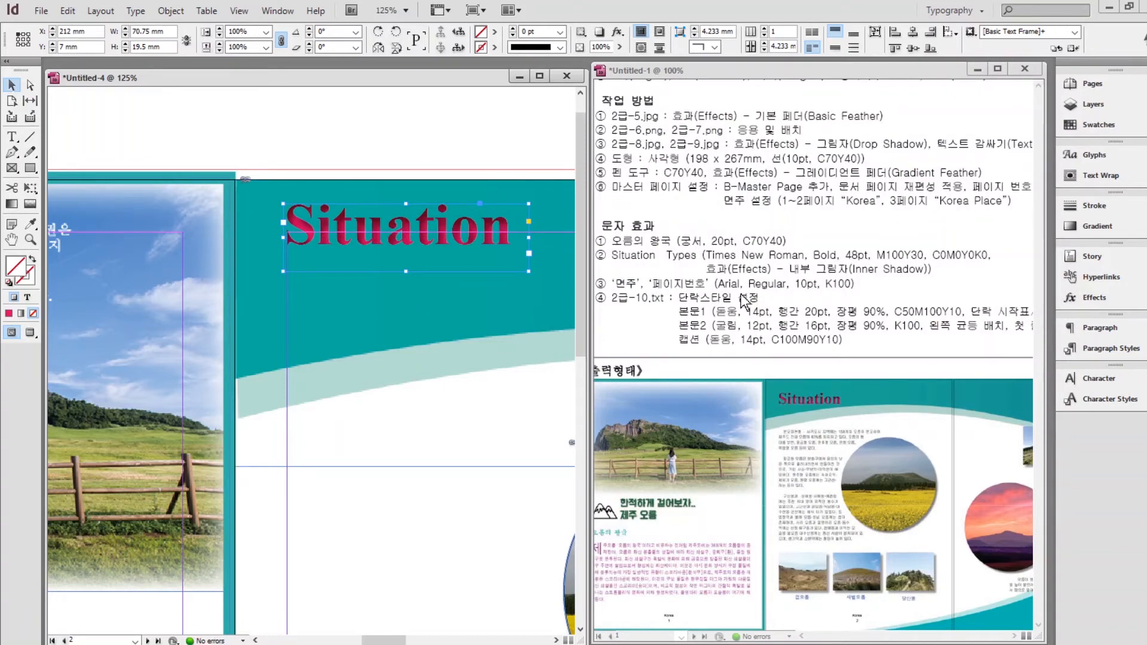
{"action": "left_click", "coordinate": [395, 148]}
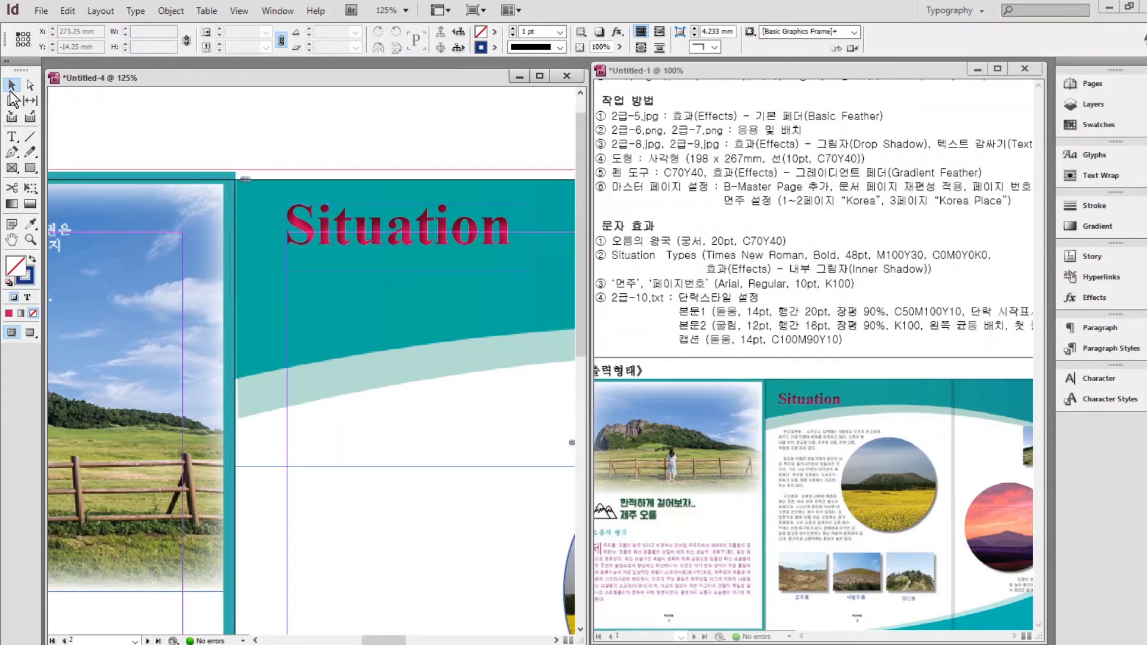
Duplicate the Situation heading frame and place the copy near the top of page 3.
{"action": "left_click", "coordinate": [343, 222]}
{"action": "left_click_drag", "start_coordinate": [344, 226], "coordinate": [520, 230]}
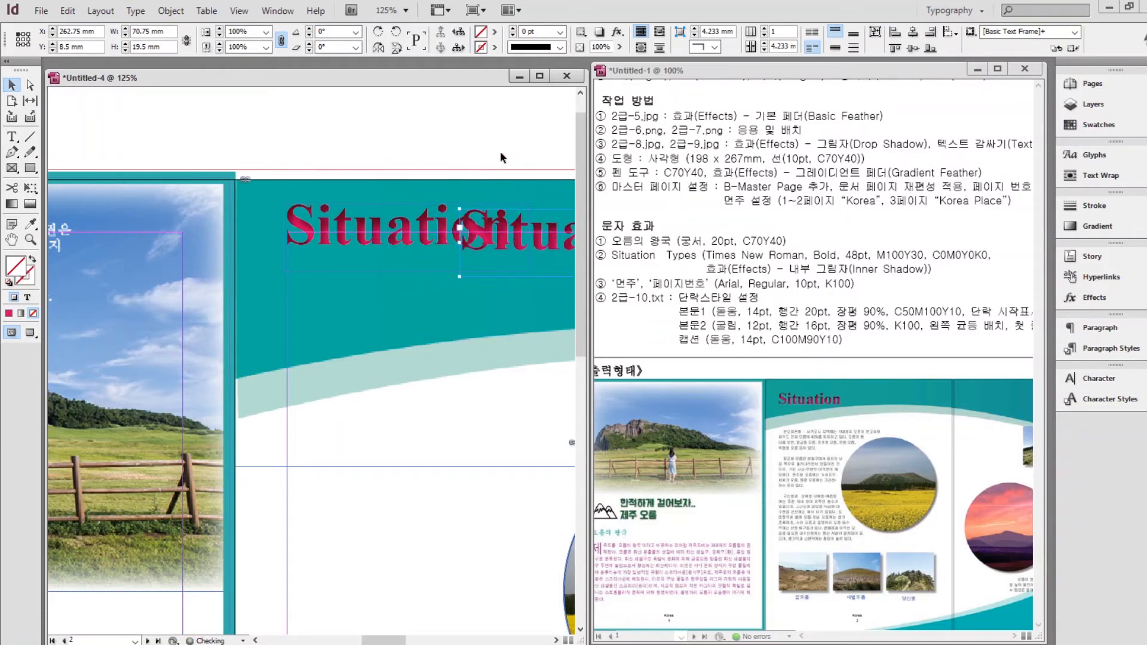
{"action": "left_click", "coordinate": [496, 146]}
{"action": "left_click_drag", "start_coordinate": [496, 145], "coordinate": [233, 153]}
{"action": "left_click_drag", "start_coordinate": [464, 138], "coordinate": [223, 144]}
{"action": "left_click_drag", "start_coordinate": [103, 253], "coordinate": [299, 229]}
{"action": "key", "text": "ctrl+z"}
{"action": "key", "text": "ctrl+minus"}
{"action": "key", "text": "ctrl+minus"}
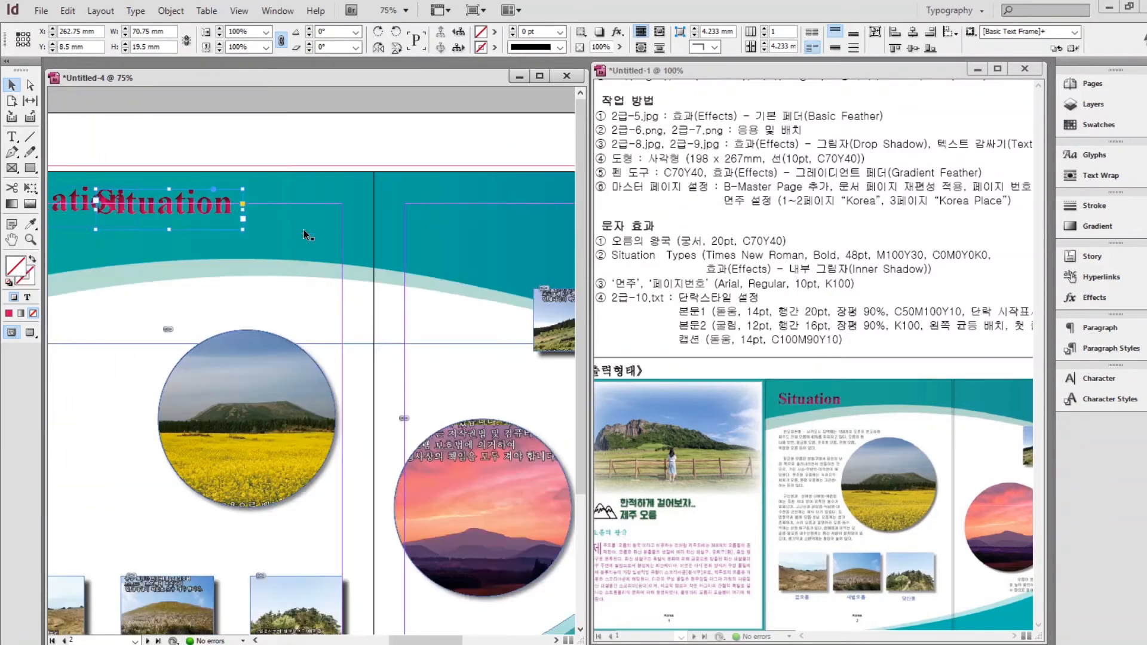
{"action": "left_click_drag", "start_coordinate": [193, 204], "coordinate": [527, 207]}
{"action": "left_click_drag", "start_coordinate": [519, 208], "coordinate": [387, 212]}
Retype the copied heading as 'Types' and colour its text with the white swatch.
{"action": "double_click", "coordinate": [366, 211]}
{"action": "key", "text": "shift+End"}
{"action": "key", "text": "BackSpace"}
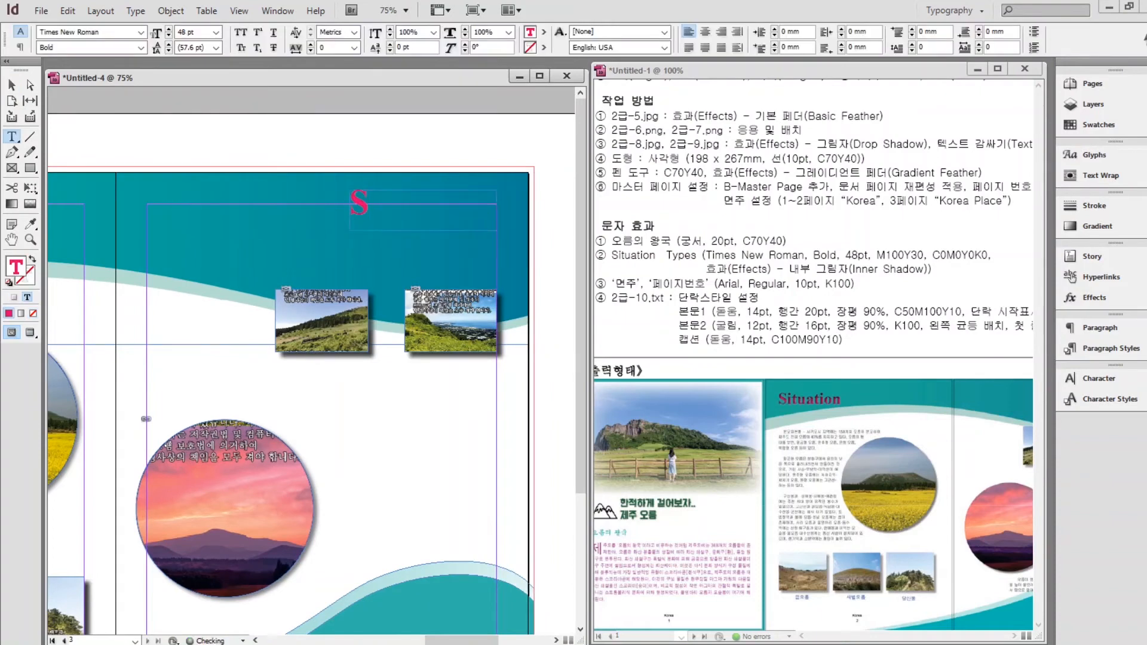
{"action": "key", "text": "BackSpace"}
{"action": "type", "text": "Types"}
{"action": "key", "text": "shift+Home"}
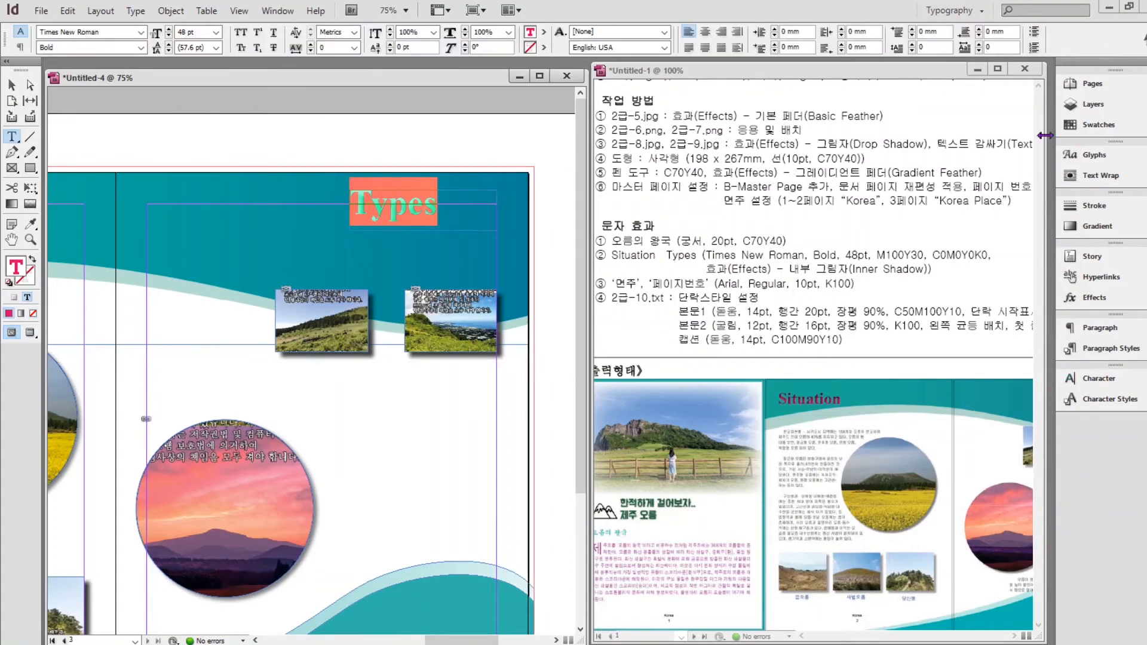
{"action": "left_click", "coordinate": [1093, 125]}
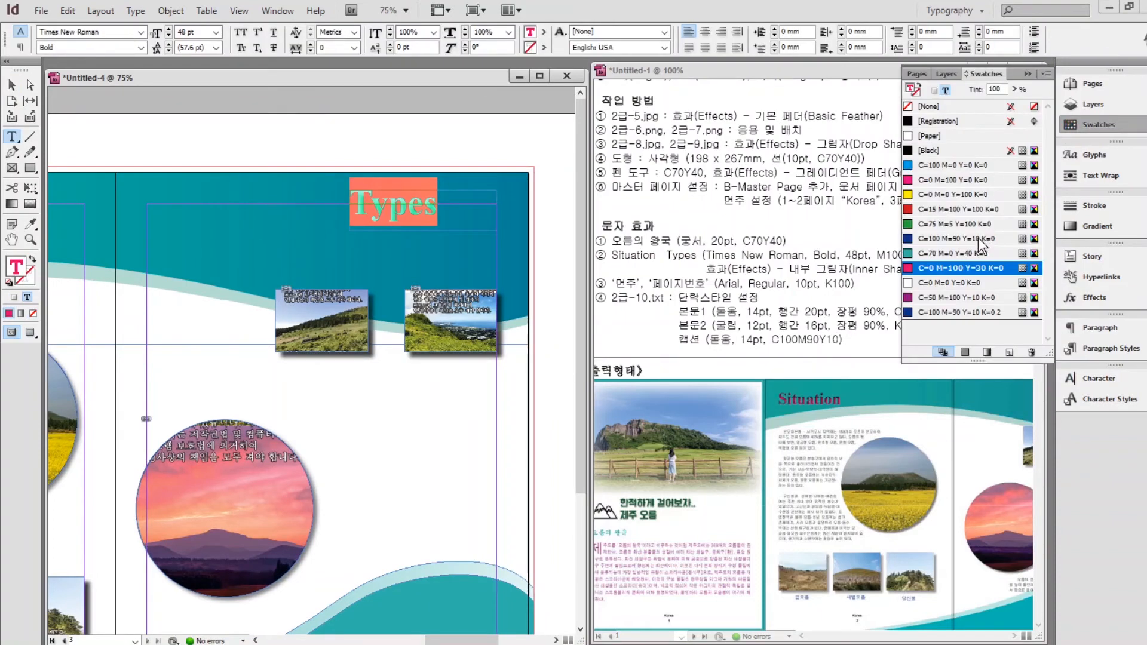
{"action": "left_click", "coordinate": [938, 284]}
{"action": "key", "text": "Escape"}
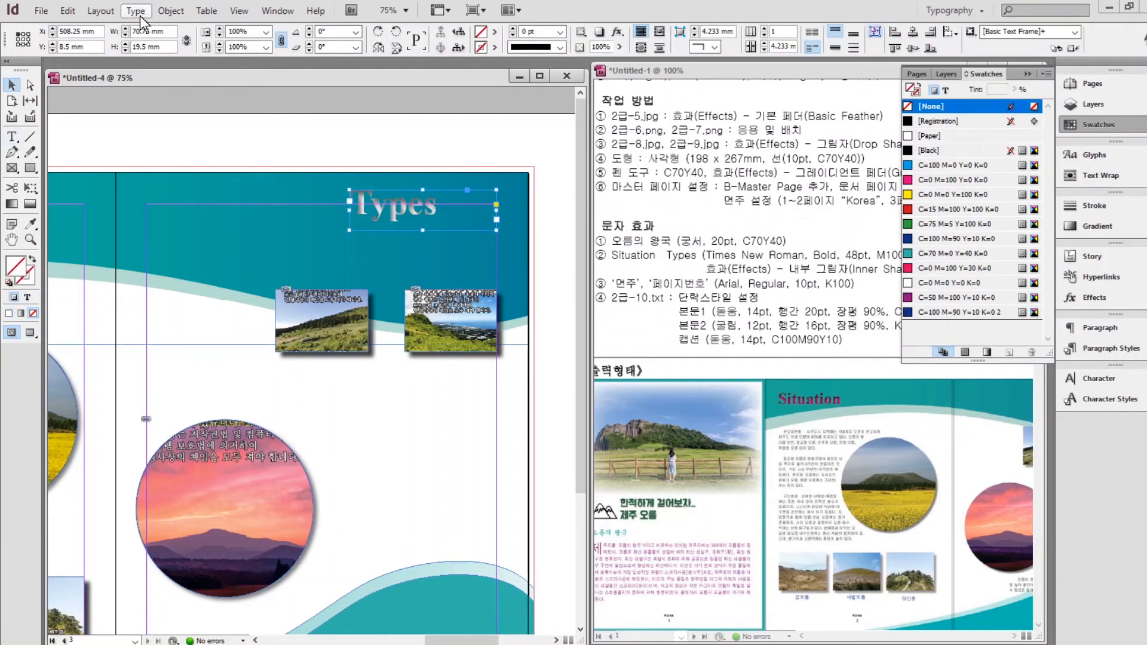
Move the Types heading to the top right corner of page 3.
{"action": "left_click_drag", "start_coordinate": [379, 219], "coordinate": [445, 215]}
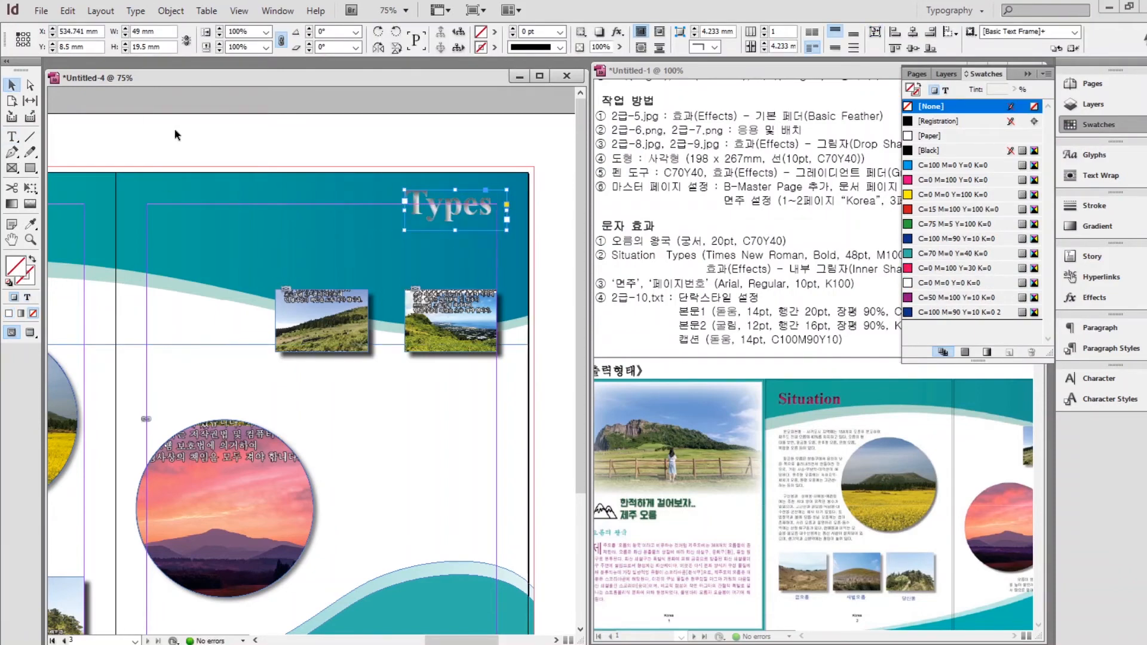
{"action": "left_click", "coordinate": [174, 128]}
{"action": "key", "text": "ctrl+minus"}
{"action": "left_click_drag", "start_coordinate": [193, 310], "coordinate": [609, 250]}
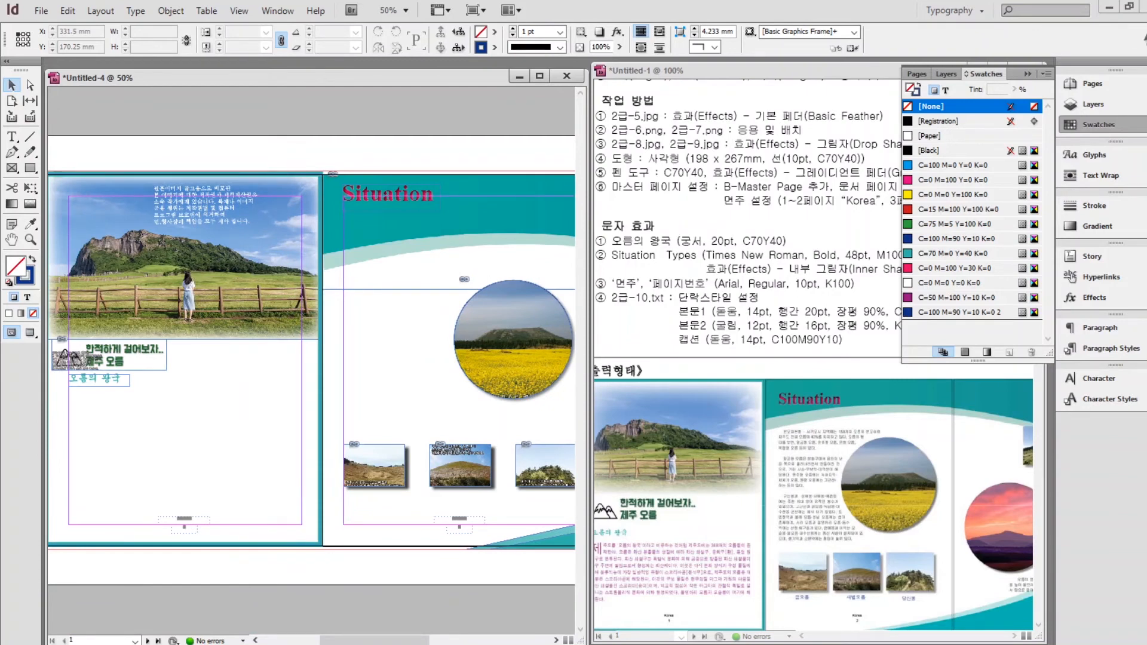
Copy the first paragraph of 2급-10.txt into a new text frame below 오름의 왕국.
{"action": "key", "text": "alt+Tab"}
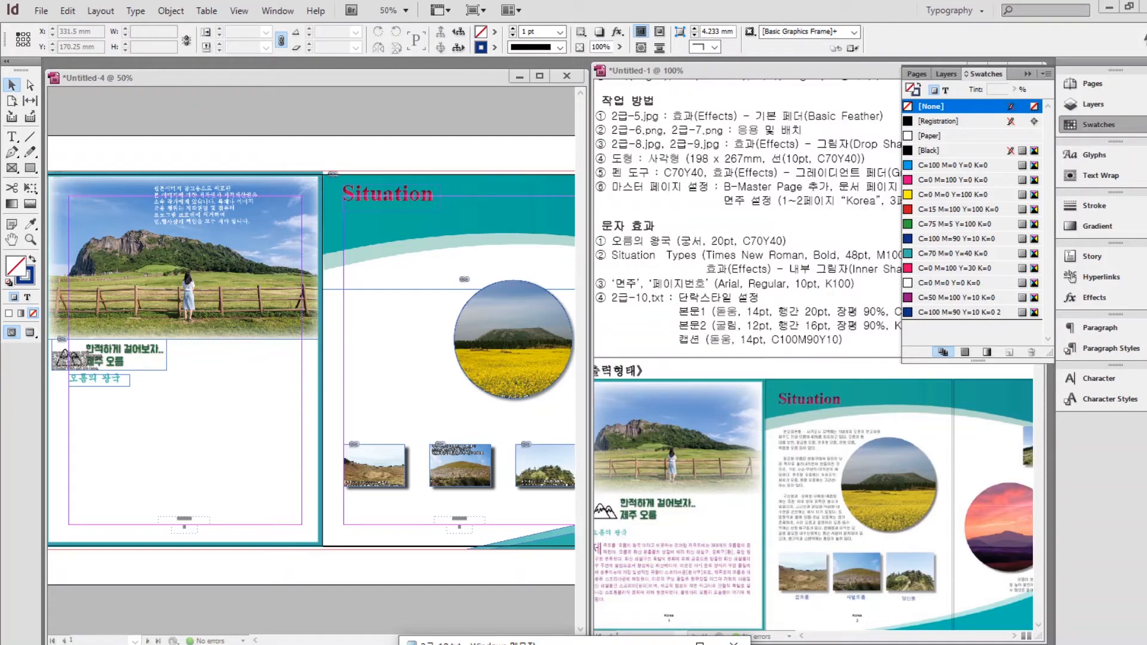
{"action": "left_click_drag", "start_coordinate": [466, 643], "coordinate": [487, 168]}
{"action": "left_click_drag", "start_coordinate": [680, 338], "coordinate": [427, 241]}
{"action": "key", "text": "ctrl+c"}
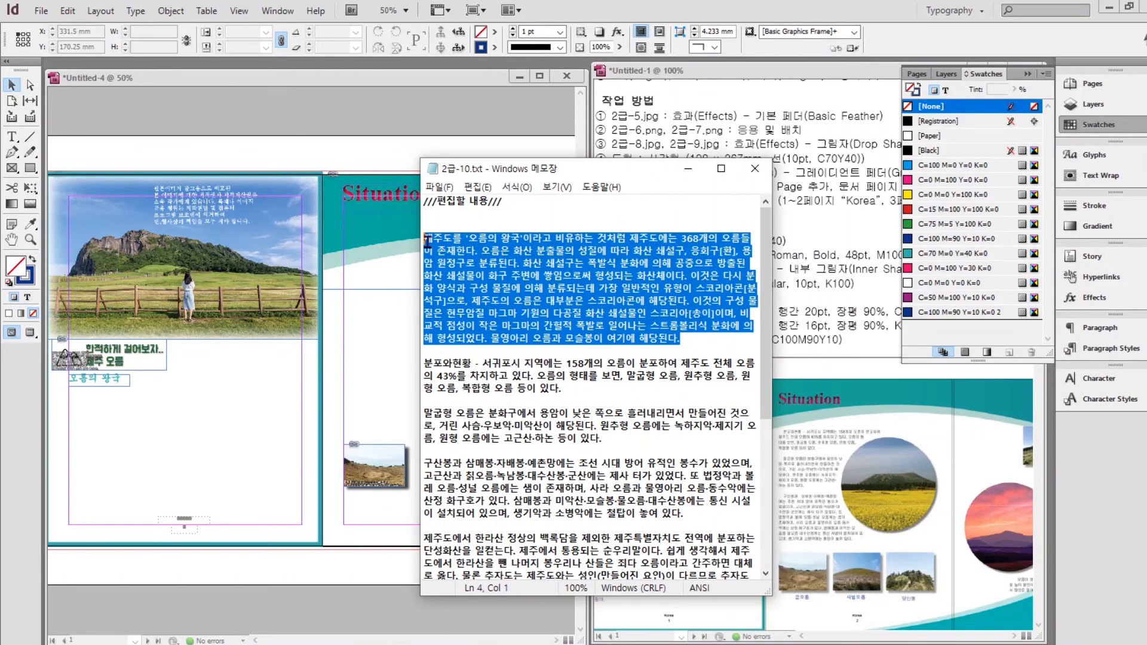
{"action": "left_click", "coordinate": [181, 388]}
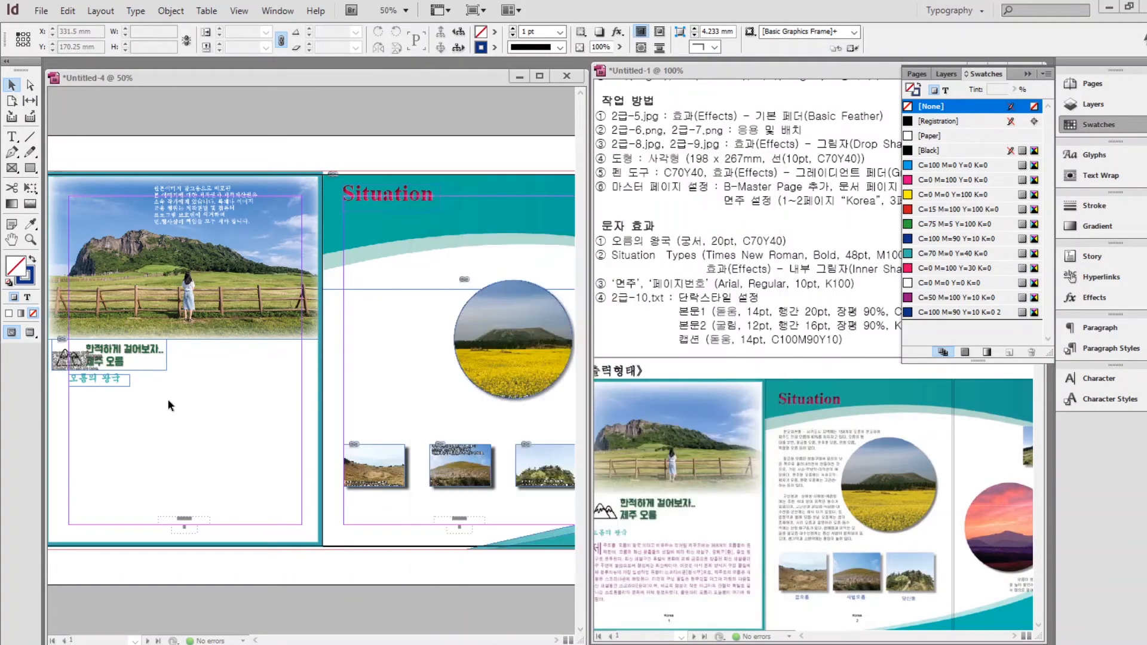
{"action": "key", "text": "t"}
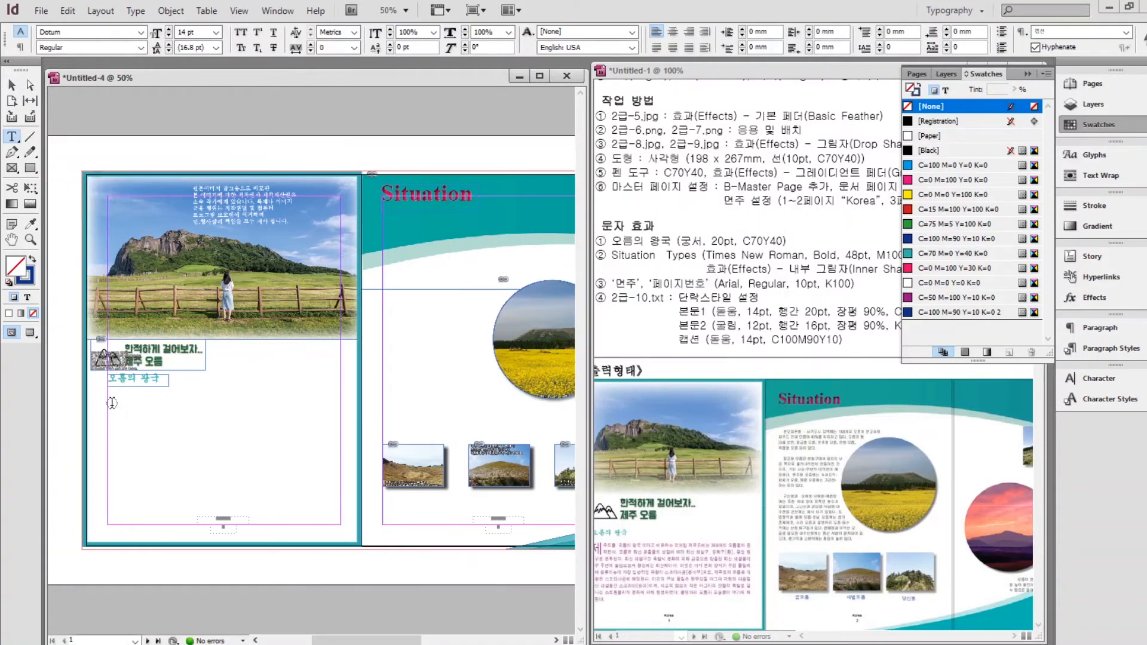
{"action": "left_click_drag", "start_coordinate": [108, 398], "coordinate": [346, 510]}
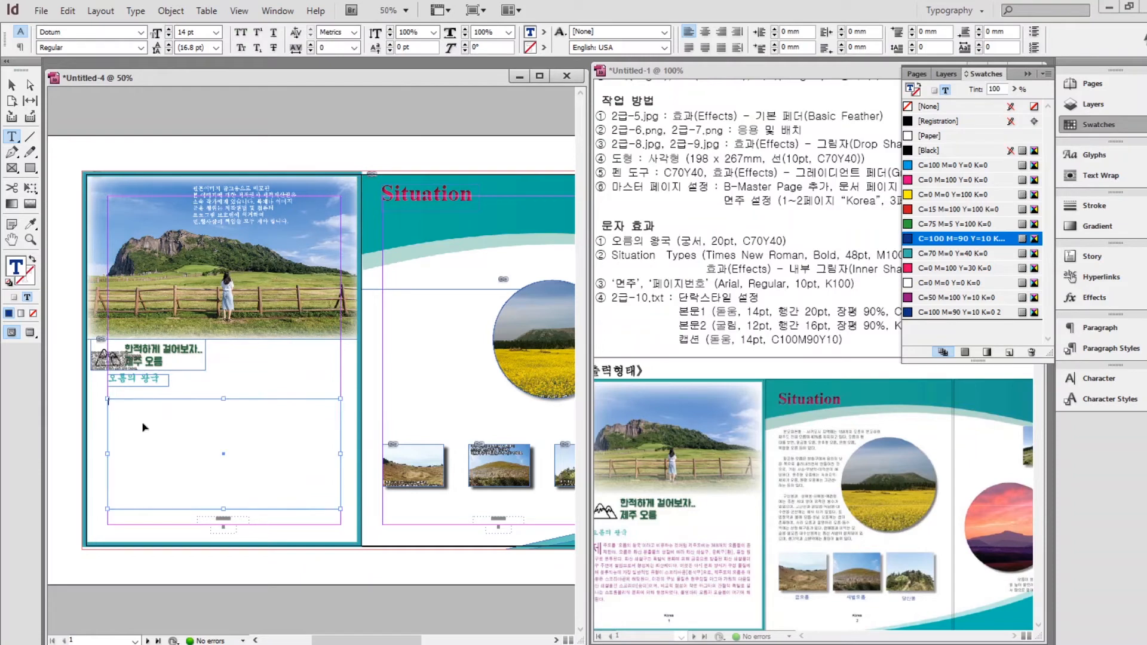
{"action": "key", "text": "ctrl+v"}
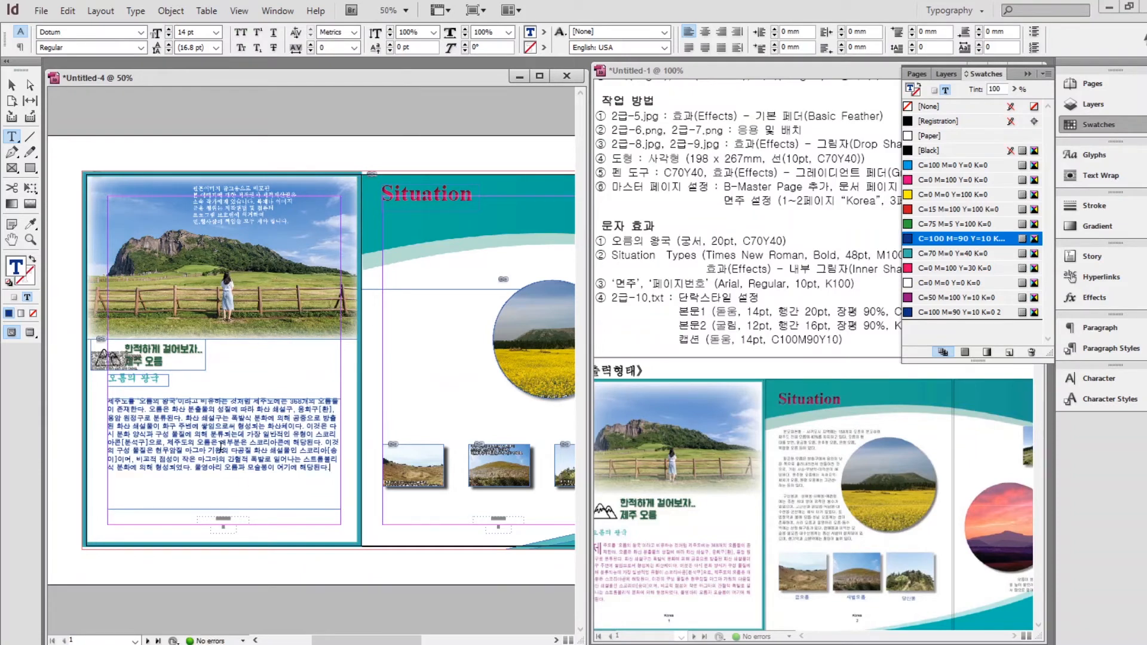
Apply the 본문1 paragraph style to the pasted paragraph.
{"action": "left_click", "coordinate": [822, 382]}
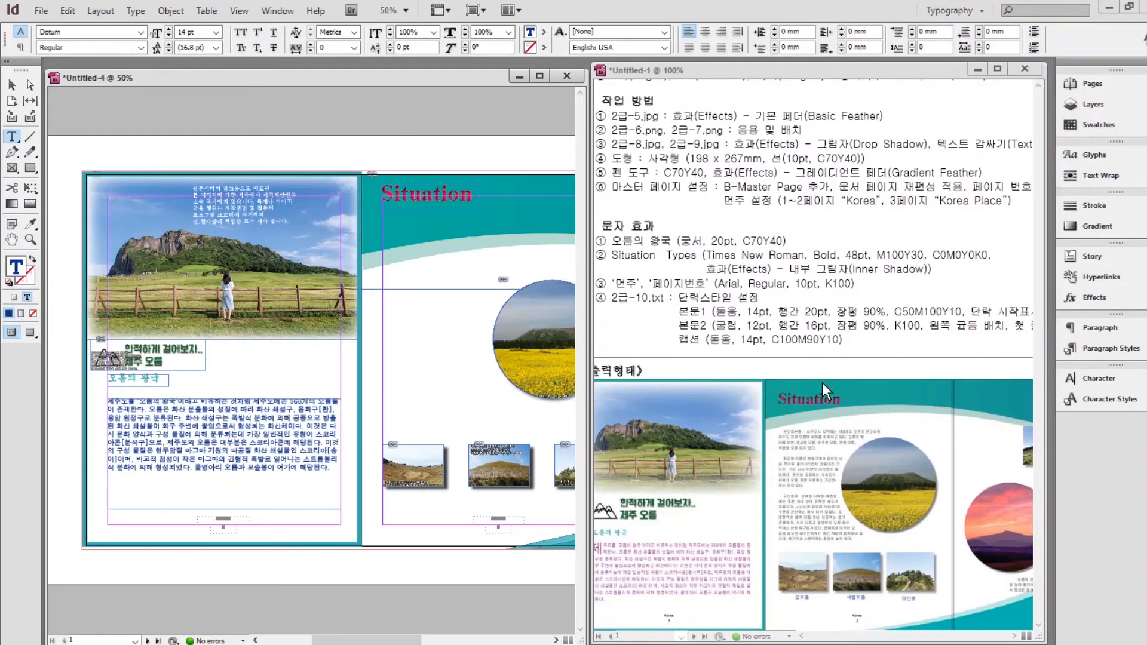
{"action": "left_click", "coordinate": [1102, 349]}
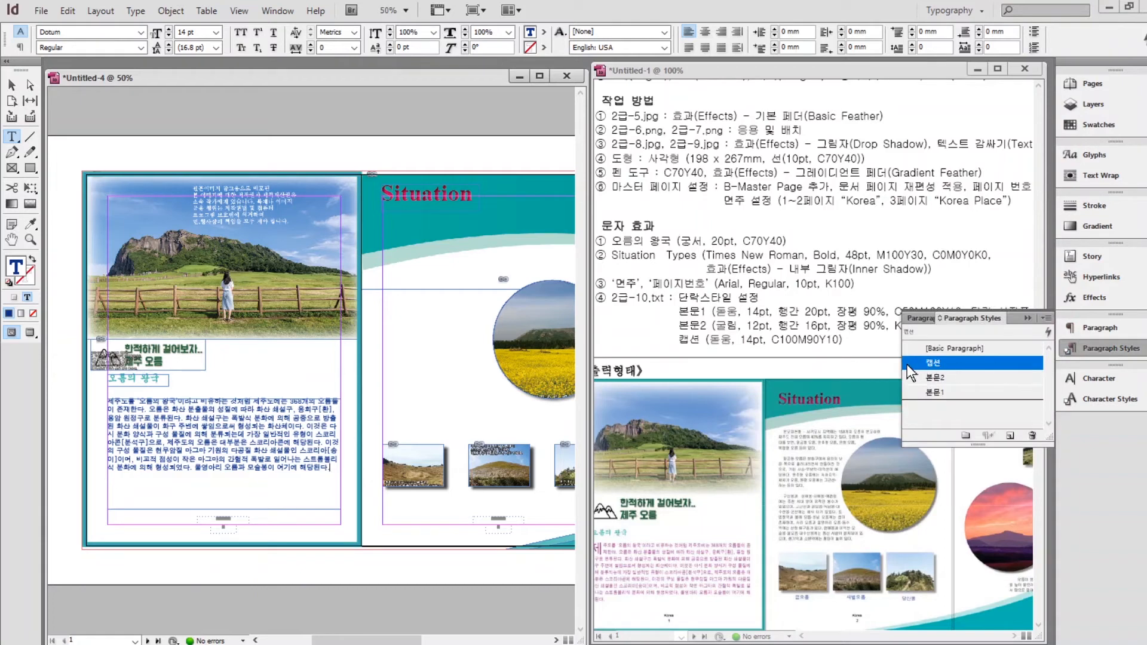
{"action": "left_click", "coordinate": [936, 392]}
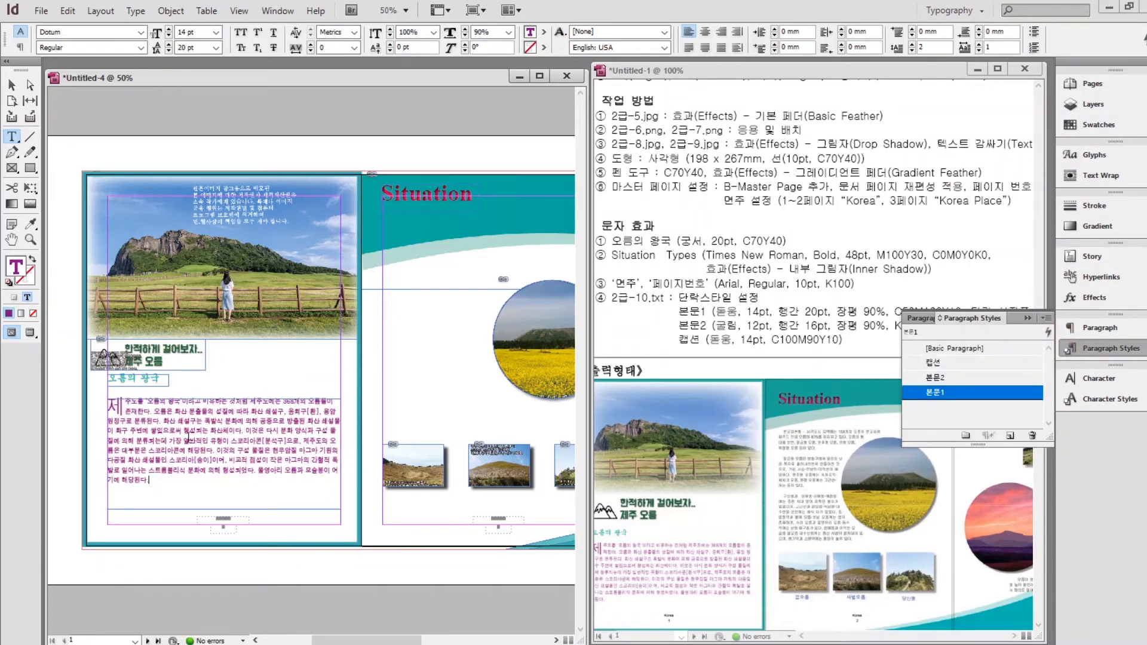
{"action": "left_click", "coordinate": [11, 85]}
{"action": "scroll", "coordinate": [11, 85], "scroll_direction": "right", "scroll_amount": 5}
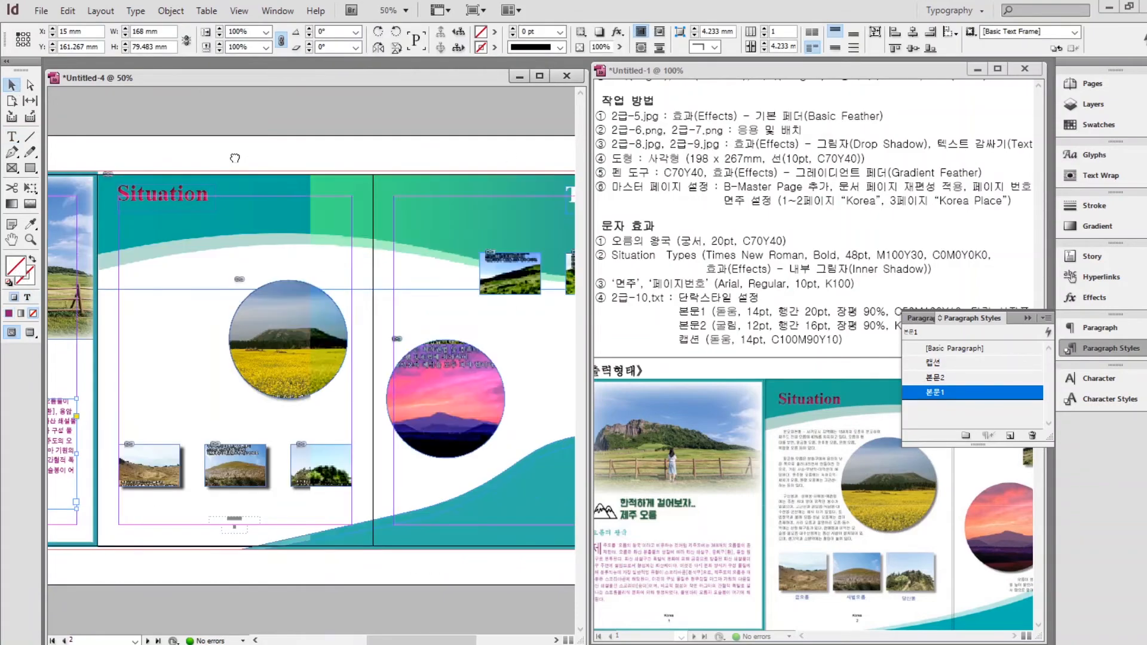
Paste the second, third and a later paragraph into the page 2 frame, styled 본문2.
{"action": "key", "text": "alt+Tab"}
{"action": "left_click_drag", "start_coordinate": [605, 440], "coordinate": [423, 357]}
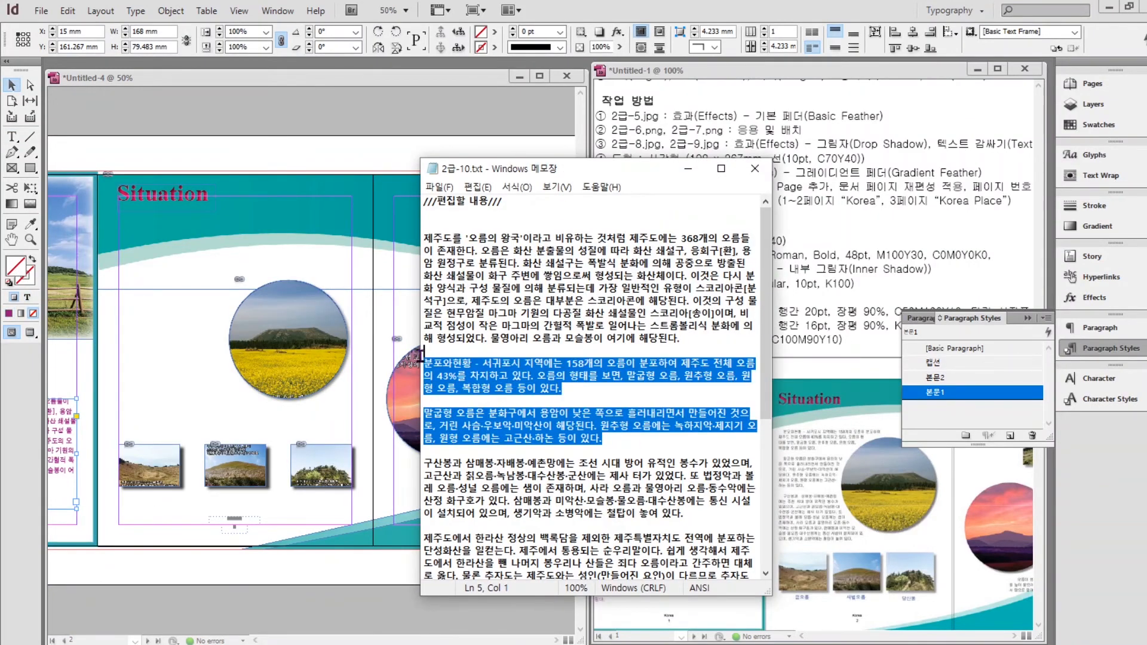
{"action": "key", "text": "ctrl+c"}
{"action": "double_click", "coordinate": [134, 224]}
{"action": "key", "text": "ctrl+v"}
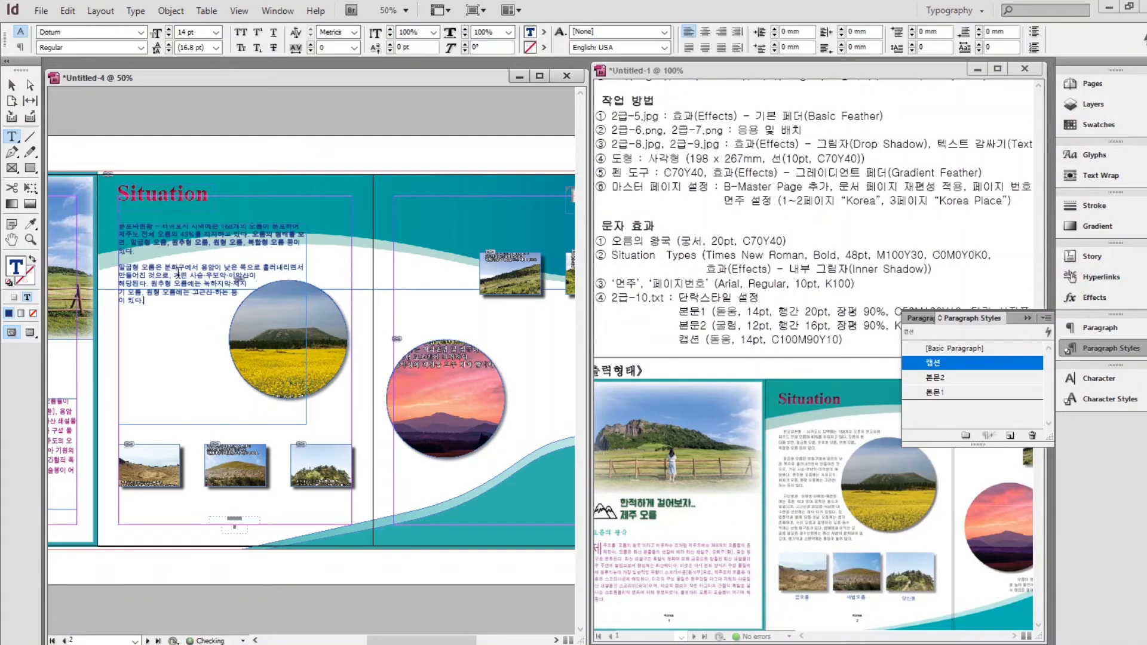
{"action": "key", "text": "alt+Tab"}
{"action": "left_click_drag", "start_coordinate": [687, 504], "coordinate": [418, 460]}
{"action": "key", "text": "ctrl+c"}
{"action": "key", "text": "alt+Tab"}
{"action": "key", "text": "ctrl+v"}
{"action": "key", "text": "Return"}
{"action": "key", "text": "ctrl+a"}
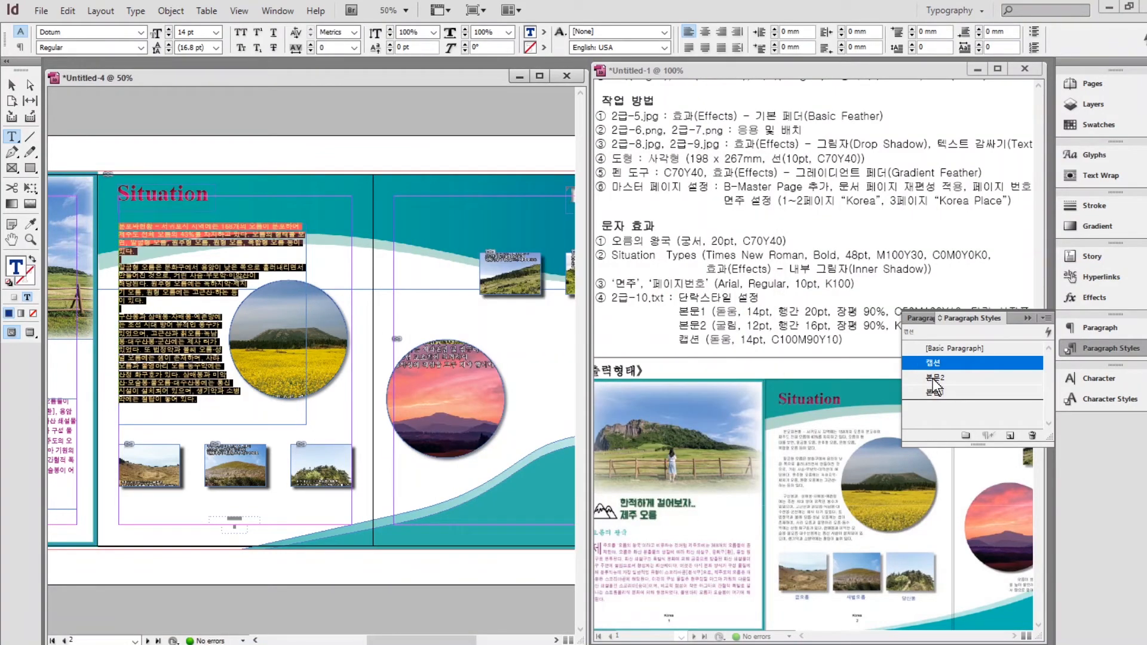
{"action": "left_click", "coordinate": [933, 379]}
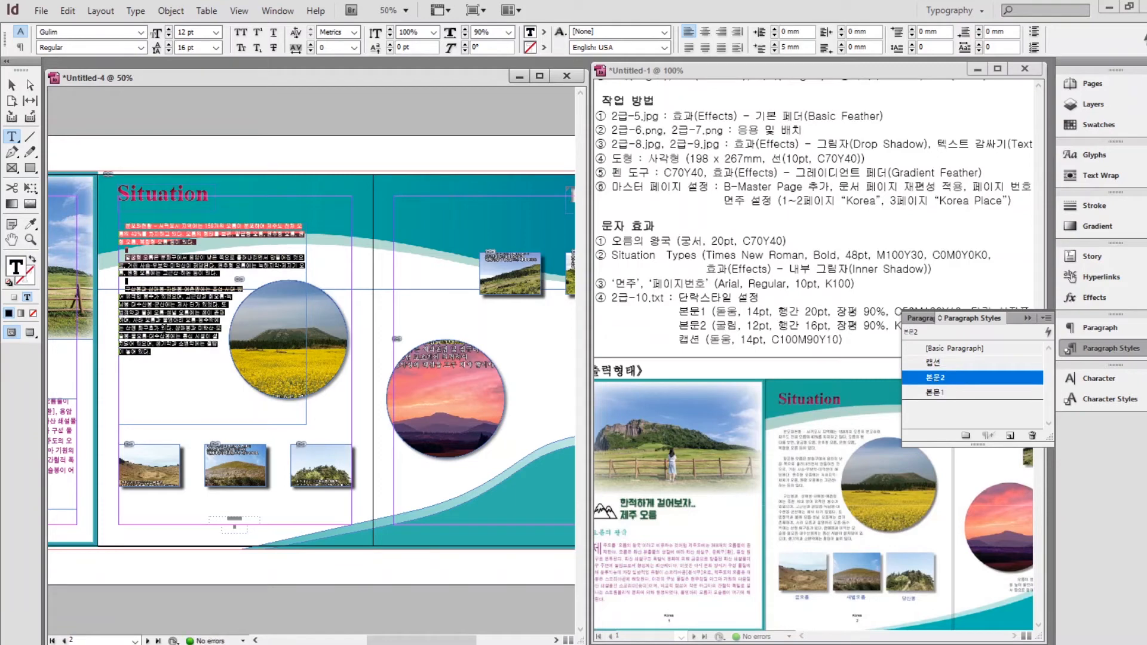
Resize the page 2 body frame around the round photo and nudge Types to the margin.
{"action": "key", "text": "Escape"}
{"action": "key", "text": "ctrl+1"}
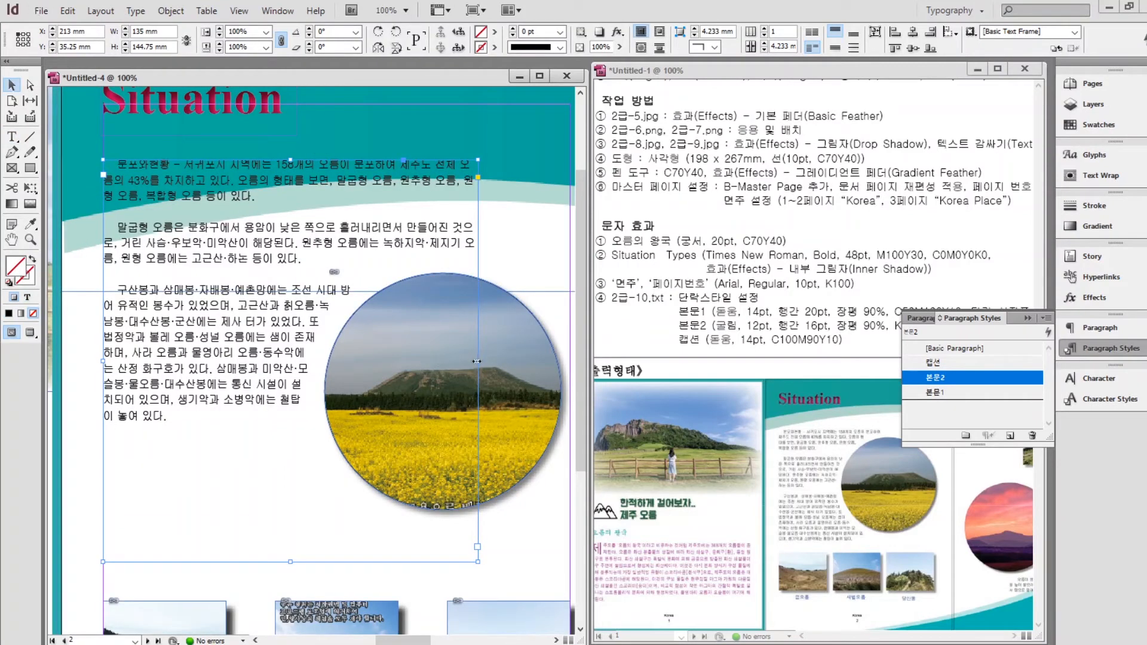
{"action": "left_click_drag", "start_coordinate": [479, 361], "coordinate": [447, 361]}
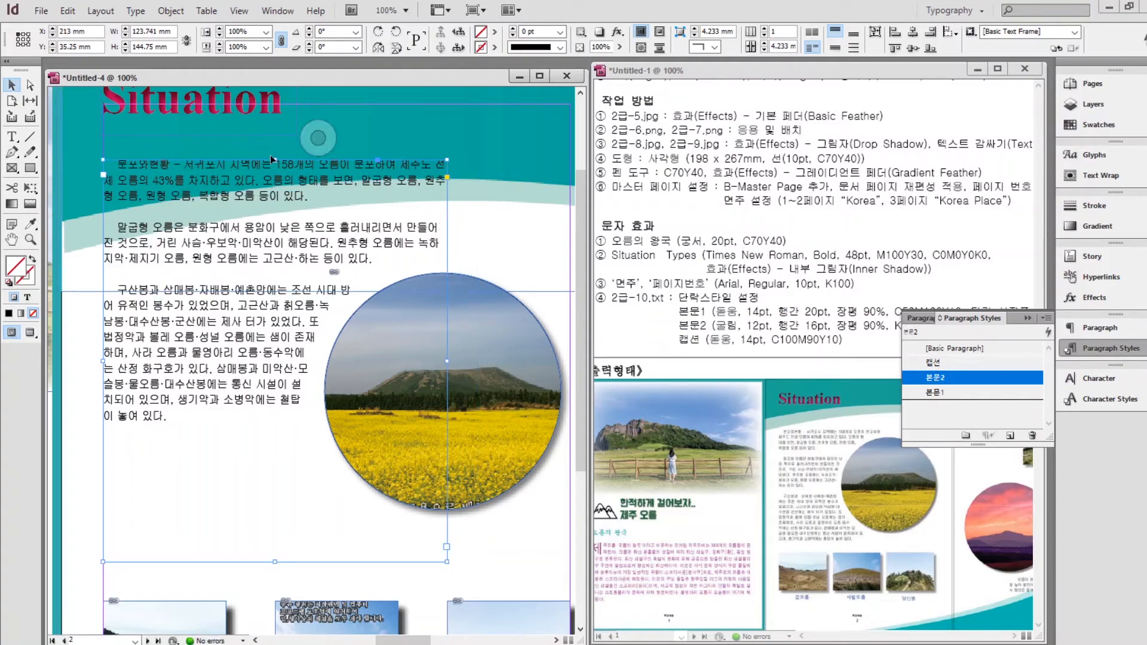
{"action": "left_click_drag", "start_coordinate": [279, 160], "coordinate": [279, 237]}
{"action": "scroll", "coordinate": [353, 429], "scroll_direction": "down", "scroll_amount": 3}
{"action": "left_click_drag", "start_coordinate": [280, 524], "coordinate": [279, 405]}
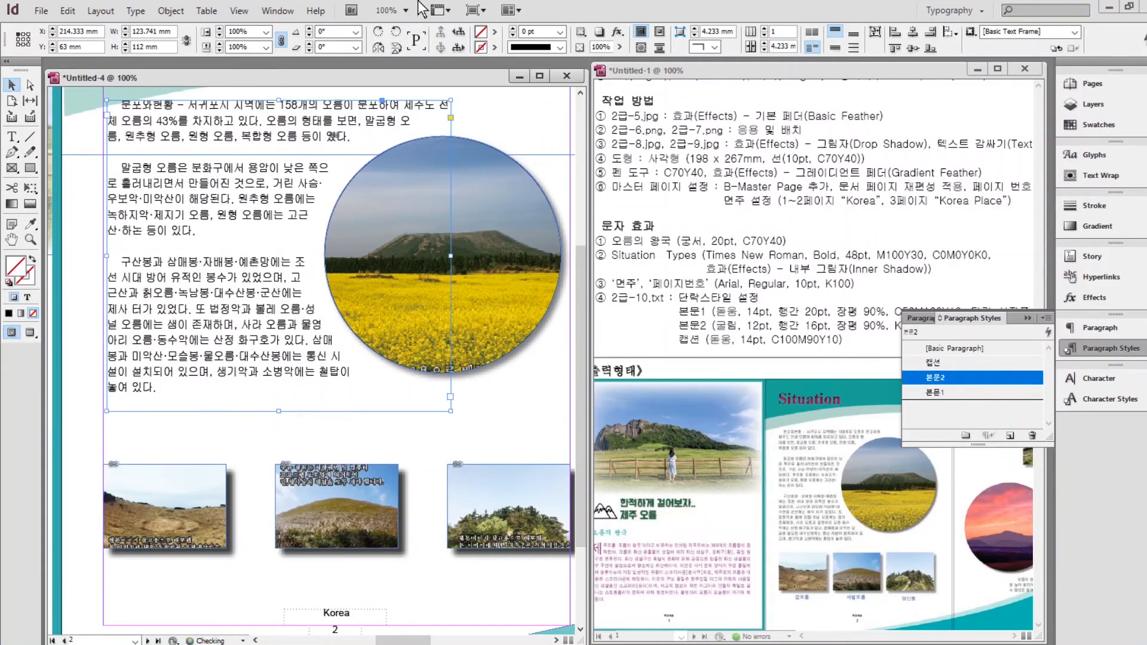
{"action": "scroll", "coordinate": [279, 405], "scroll_direction": "up", "scroll_amount": 4}
{"action": "left_click_drag", "start_coordinate": [171, 159], "coordinate": [174, 181]}
{"action": "left_click_drag", "start_coordinate": [490, 323], "coordinate": [65, 308]}
{"action": "left_click_drag", "start_coordinate": [318, 140], "coordinate": [302, 174]}
{"action": "scroll", "coordinate": [292, 251], "scroll_direction": "down", "scroll_amount": 2}
{"action": "left_click_drag", "start_coordinate": [273, 335], "coordinate": [417, 333]}
Draw a text frame on page 3, paste the source paragraphs and style them 본문2.
{"action": "key", "text": "t"}
{"action": "mouse_move", "coordinate": [328, 327]}
{"action": "left_mouse_down"}
{"action": "mouse_move", "coordinate": [493, 478]}
{"action": "mouse_move", "coordinate": [497, 497]}
{"action": "mouse_move", "coordinate": [413, 345]}
{"action": "left_mouse_up"}
{"action": "left_click", "coordinate": [623, 637]}
{"action": "scroll", "coordinate": [538, 478], "scroll_direction": "down", "scroll_amount": 1}
{"action": "key", "text": "ctrl+c"}
{"action": "left_click", "coordinate": [407, 346]}
{"action": "key", "text": "ctrl+v"}
{"action": "key", "text": "ctrl+a"}
{"action": "left_click", "coordinate": [936, 377]}
{"action": "key", "text": "Escape"}
{"action": "left_click", "coordinate": [251, 110]}
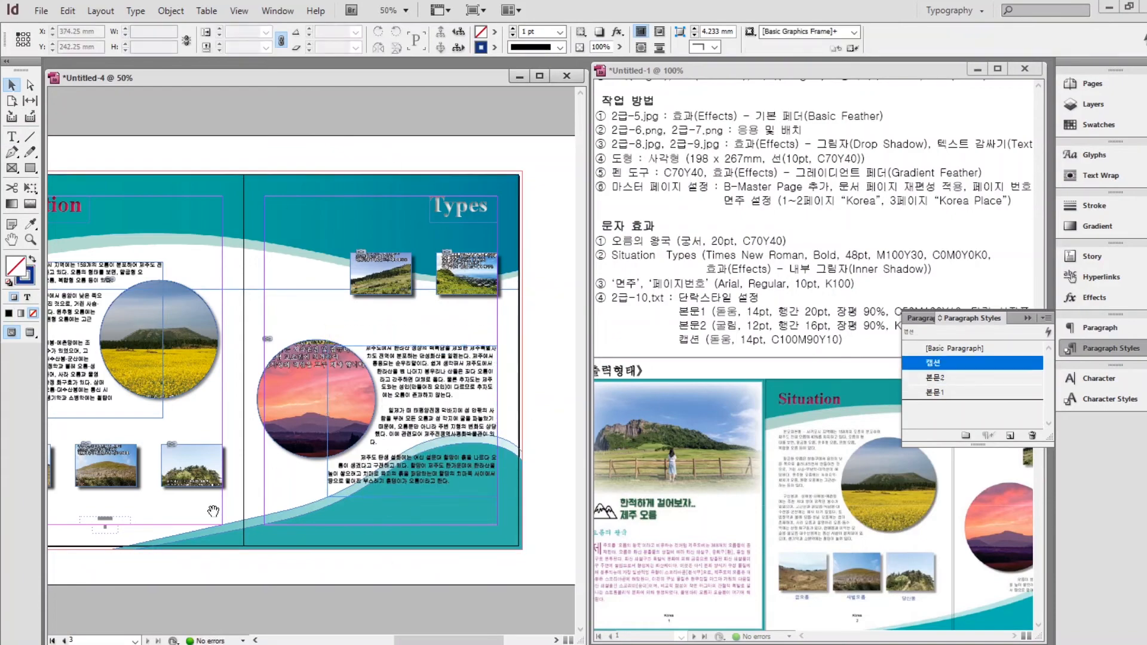
{"action": "scroll", "coordinate": [213, 478], "scroll_direction": "up", "scroll_amount": 2}
{"action": "left_click_drag", "start_coordinate": [150, 454], "coordinate": [541, 366]}
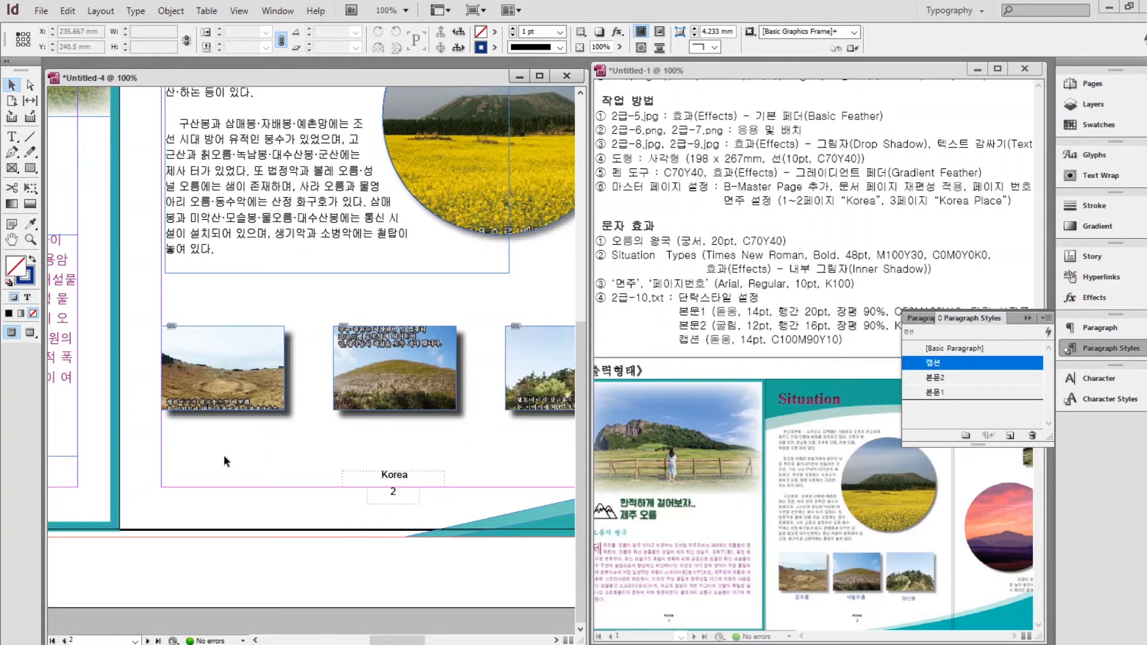
Add a caption frame reading 금오름 under the first small photo on page 2.
{"action": "left_click", "coordinate": [13, 137]}
{"action": "left_click_drag", "start_coordinate": [189, 430], "coordinate": [273, 456]}
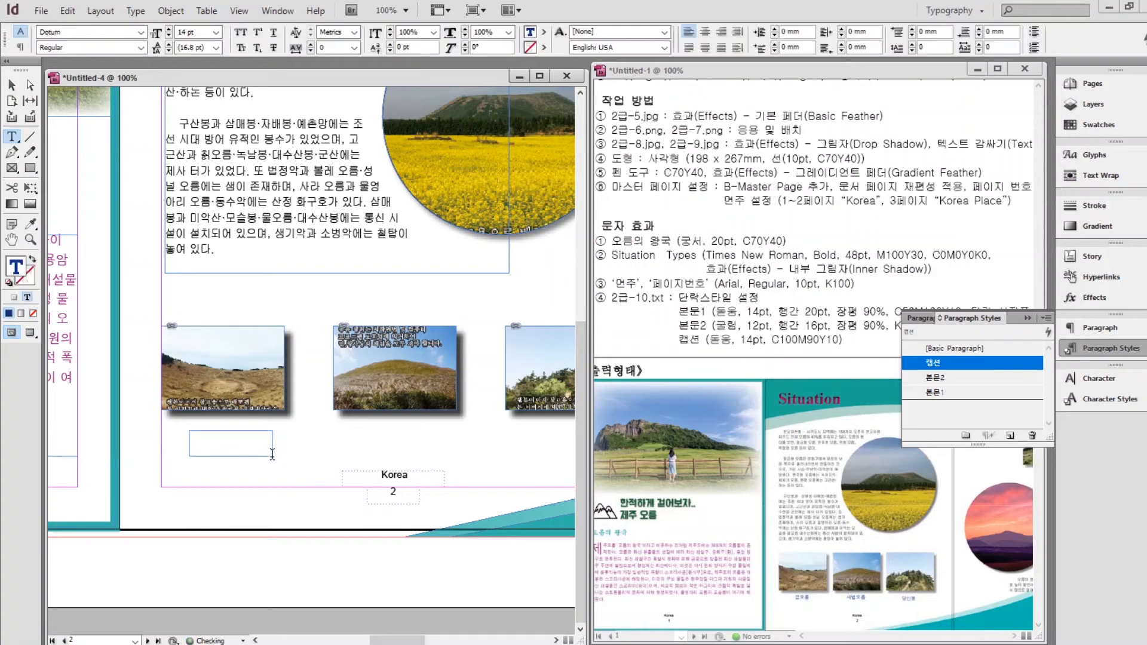
{"action": "key", "text": "alt+Tab"}
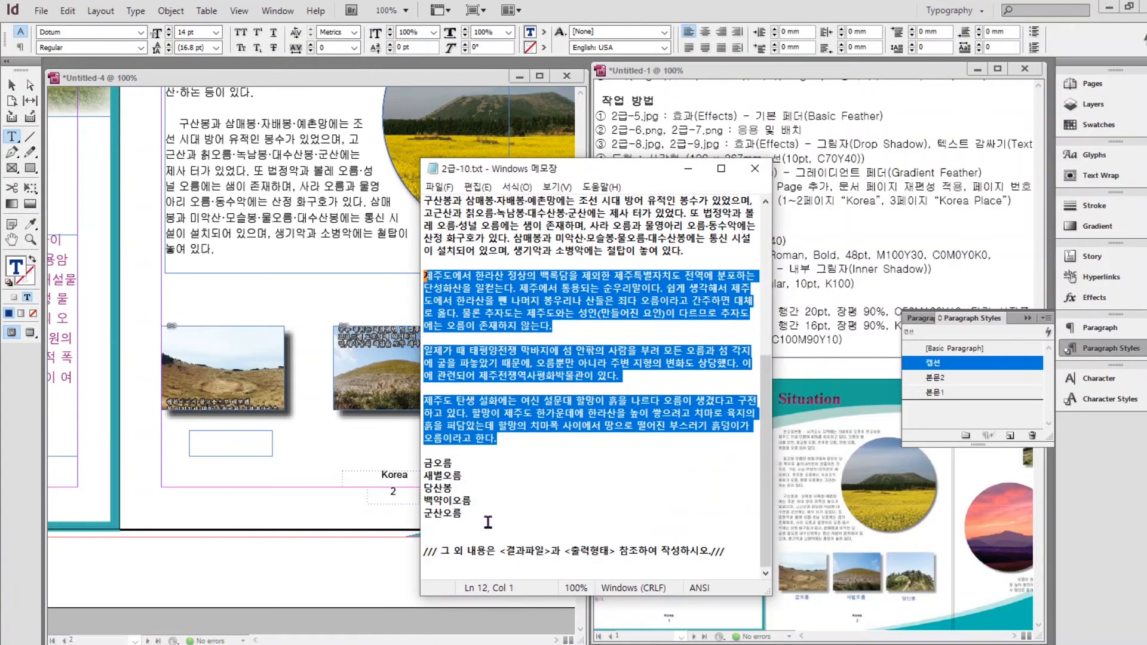
{"action": "left_click_drag", "start_coordinate": [453, 464], "coordinate": [412, 462]}
{"action": "key", "text": "ctrl+c"}
{"action": "left_click", "coordinate": [225, 448]}
{"action": "key", "text": "ctrl+v"}
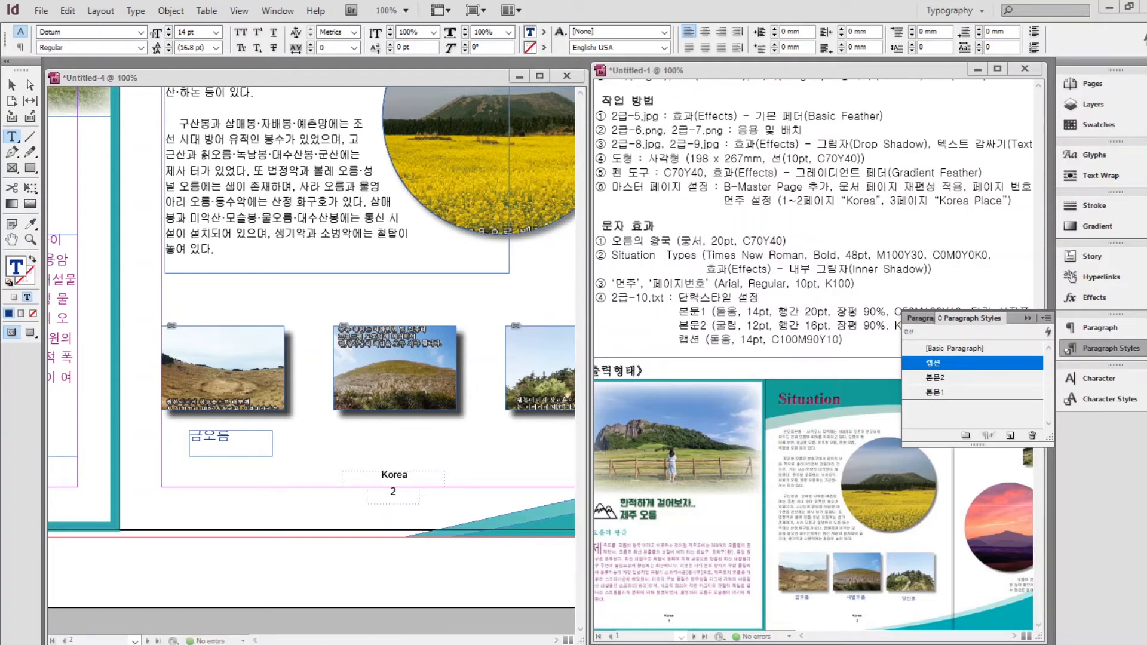
{"action": "key", "text": "alt+Tab"}
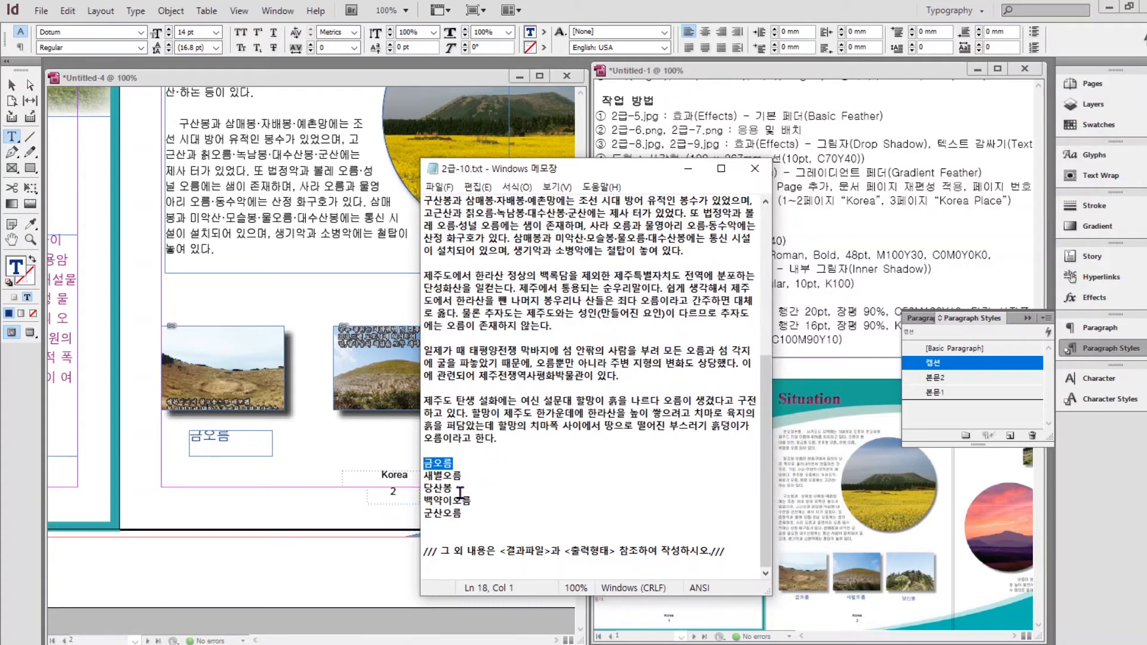
{"action": "left_click", "coordinate": [689, 169]}
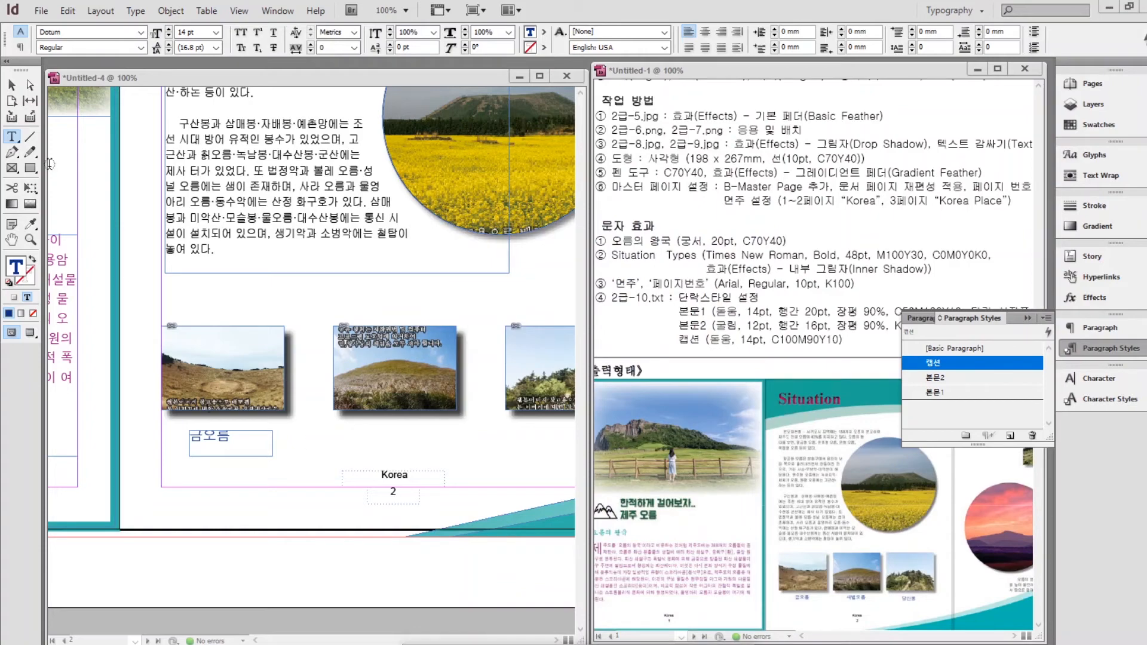
Copy the caption under the next two page 2 photos, renamed 새별오름 and 당산봉.
{"action": "left_click", "coordinate": [12, 85]}
{"action": "left_click_drag", "start_coordinate": [211, 444], "coordinate": [558, 439]}
{"action": "double_click", "coordinate": [387, 439]}
{"action": "type", "text": "새별오름"}
{"action": "left_click", "coordinate": [12, 85]}
{"action": "double_click", "coordinate": [558, 439]}
{"action": "type", "text": "ㄷ"}
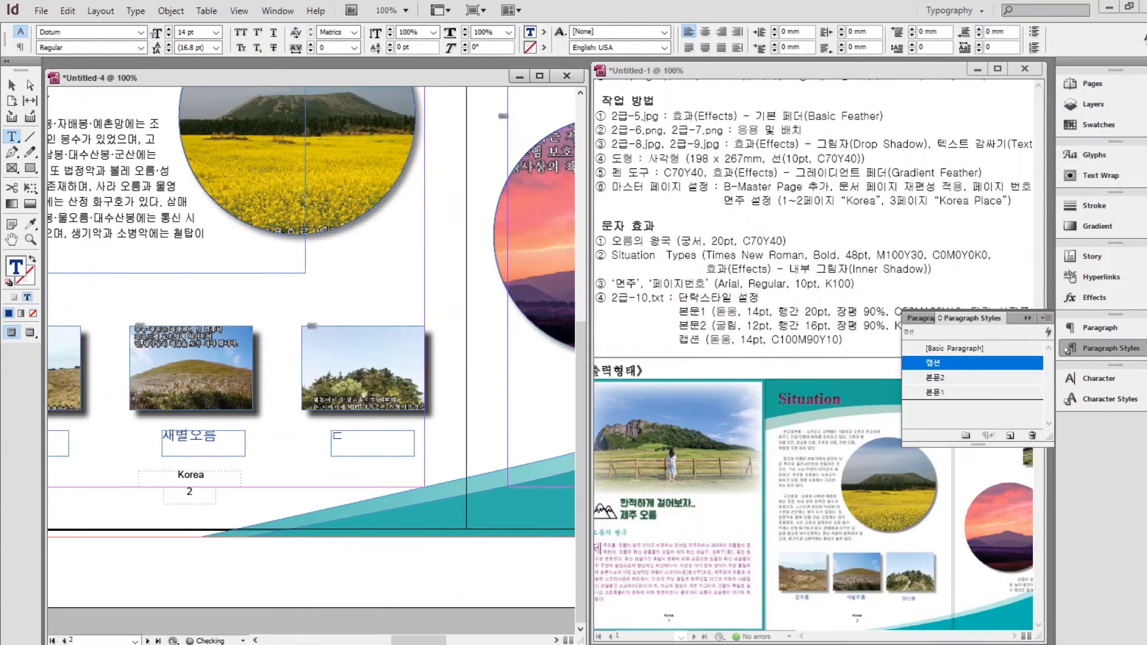
{"action": "type", "text": "ㅏㅇ산봉"}
{"action": "left_click", "coordinate": [12, 85]}
Caption page 3's two photos 백약이오름 and 군산오름 using copies of the caption.
{"action": "left_click_drag", "start_coordinate": [384, 435], "coordinate": [561, 110]}
{"action": "left_click_drag", "start_coordinate": [555, 135], "coordinate": [131, 455]}
{"action": "left_click_drag", "start_coordinate": [128, 437], "coordinate": [331, 375]}
{"action": "double_click", "coordinate": [323, 370]}
{"action": "type", "text": "백약ㅇ"}
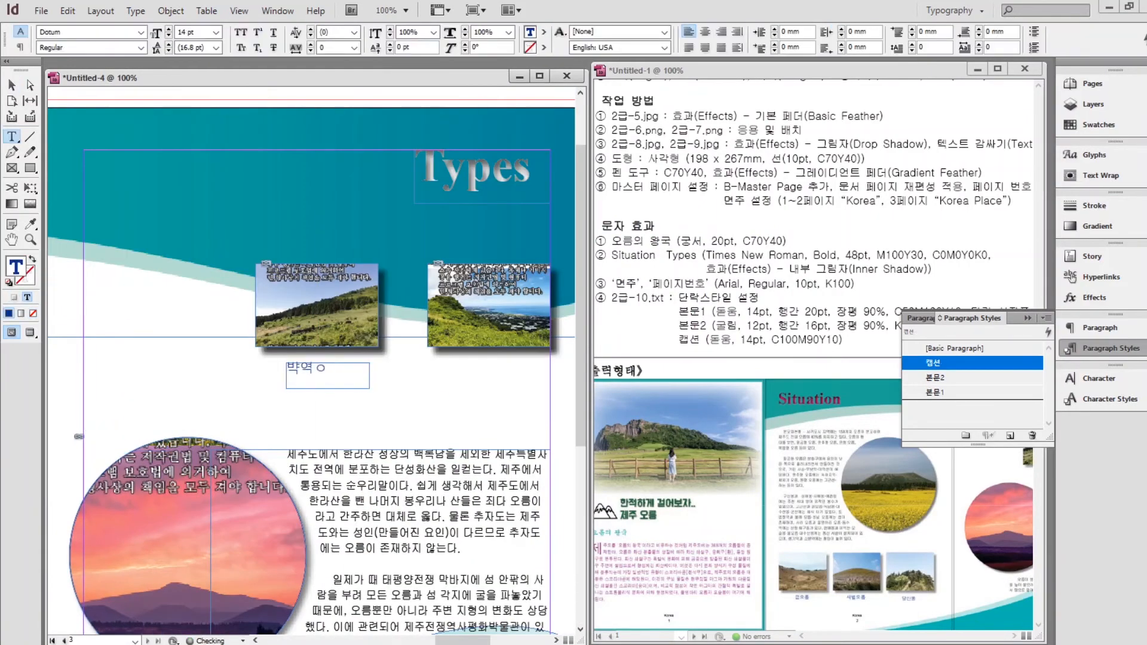
{"action": "type", "text": "ㅣ오름"}
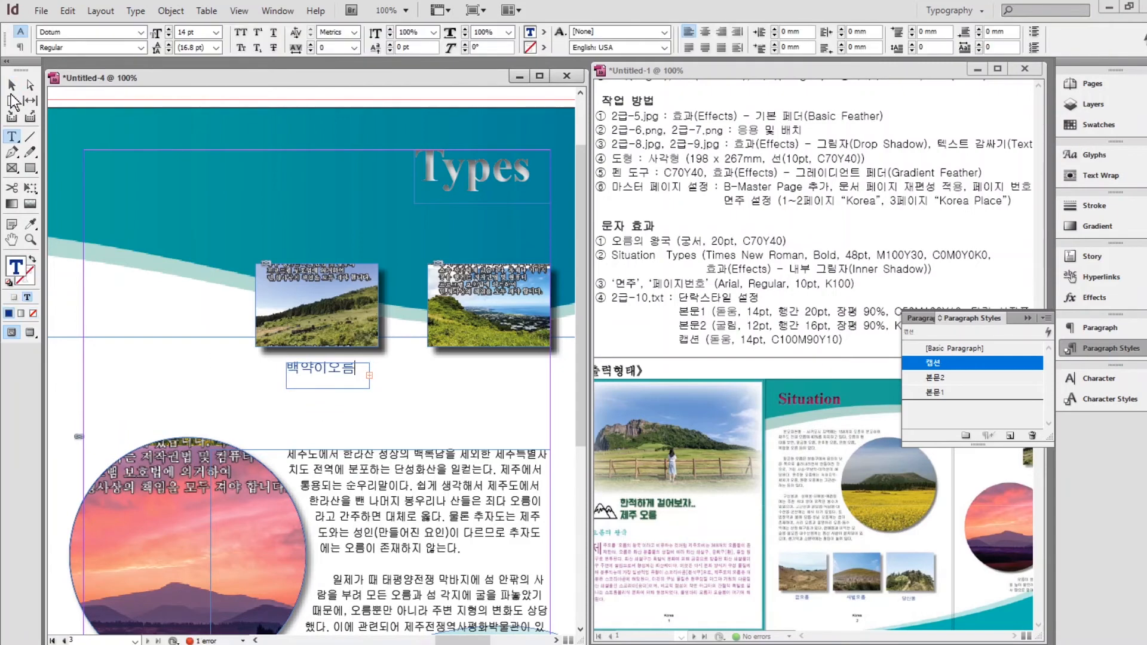
{"action": "left_click", "coordinate": [12, 85]}
{"action": "left_click_drag", "start_coordinate": [329, 376], "coordinate": [509, 376]}
{"action": "double_click", "coordinate": [505, 370]}
{"action": "key", "text": "ctrl+a"}
{"action": "type", "text": "군산오름"}
{"action": "left_click", "coordinate": [12, 86]}
{"action": "key", "text": "ctrl+minus"}
{"action": "key", "text": "ctrl+minus"}
{"action": "left_click_drag", "start_coordinate": [174, 312], "coordinate": [300, 234]}
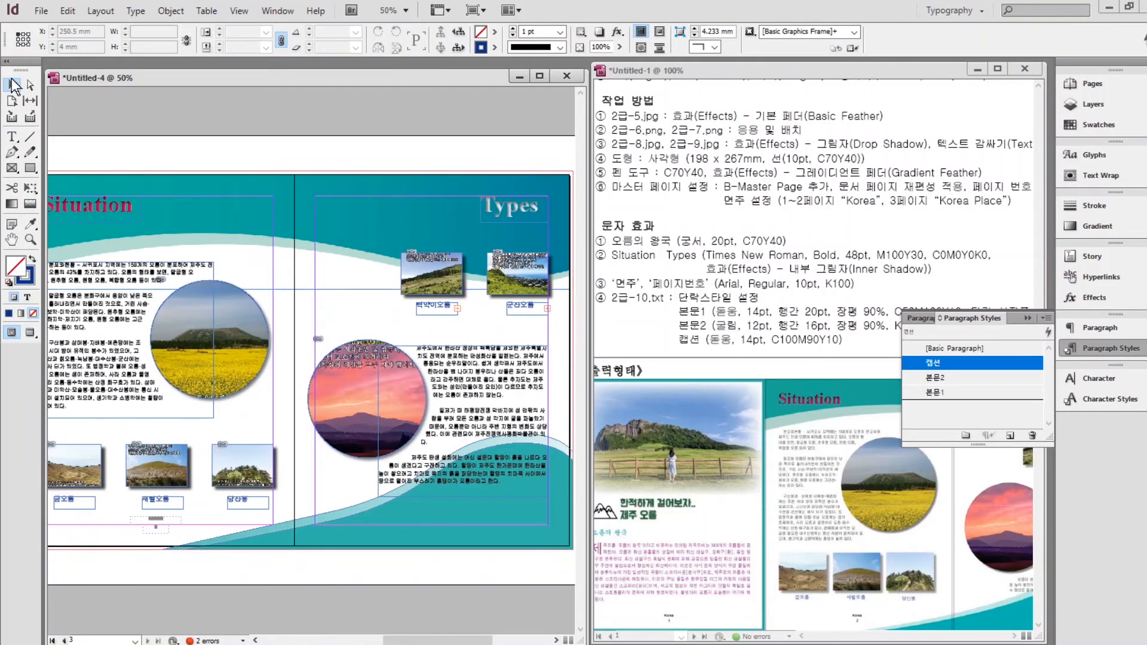
{"action": "left_click", "coordinate": [1028, 319]}
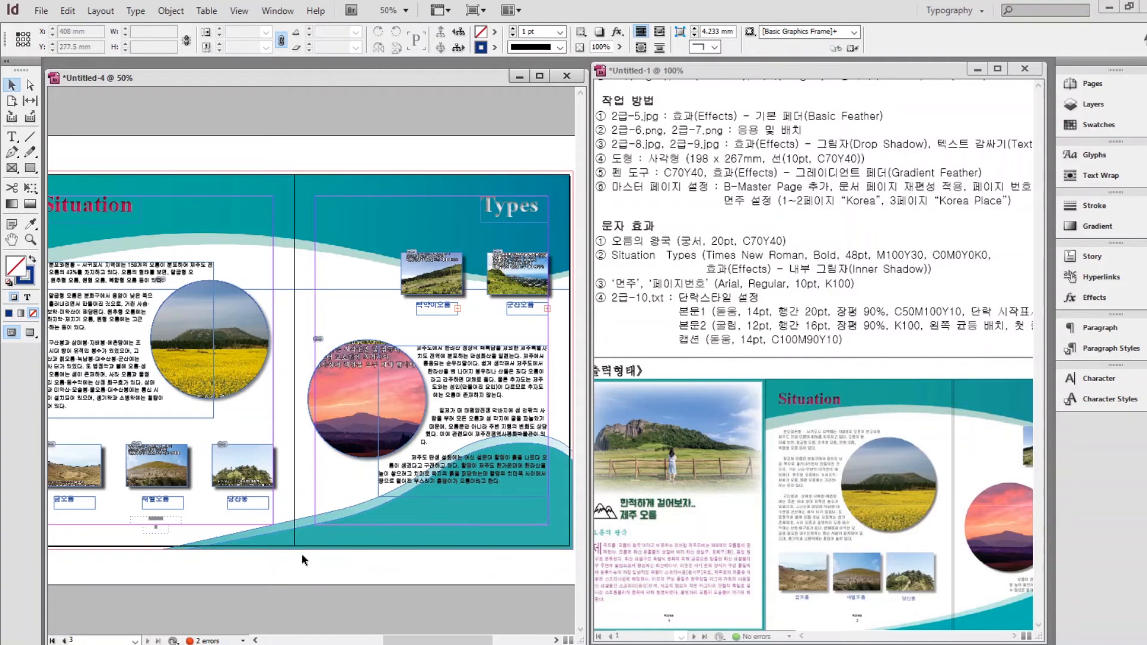
Select the teal wave on page 3 and display the Pages panel with A-Master and B-Master.
{"action": "scroll", "coordinate": [269, 553], "scroll_direction": "left", "scroll_amount": 5}
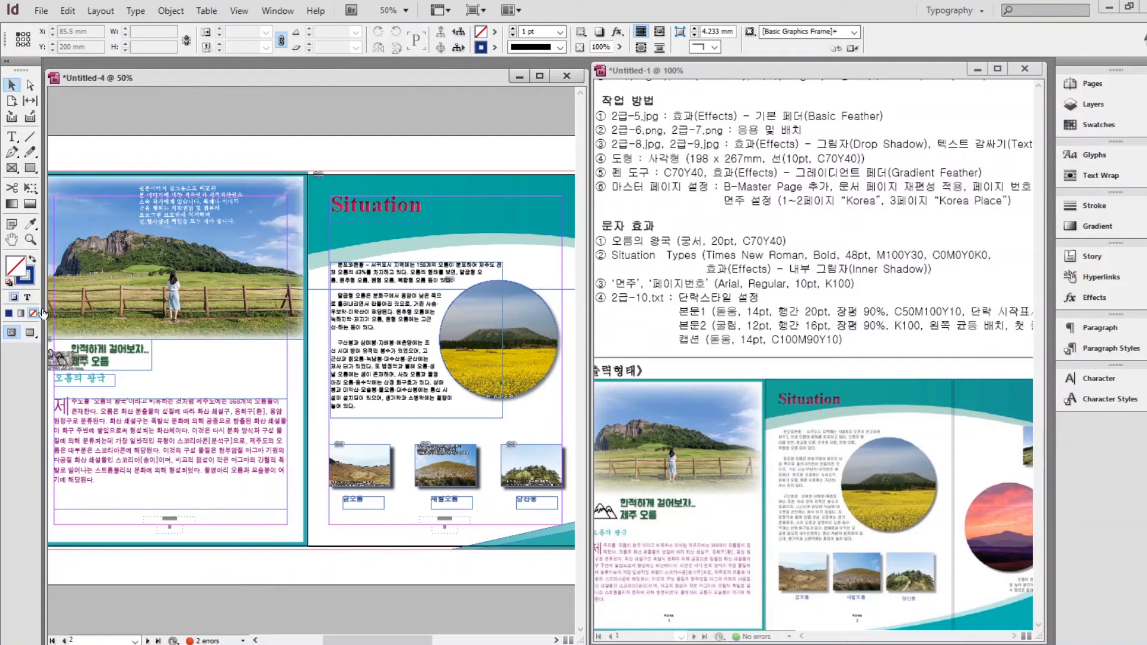
{"action": "left_click_drag", "start_coordinate": [259, 476], "coordinate": [1, 478]}
{"action": "left_click_drag", "start_coordinate": [543, 566], "coordinate": [438, 559]}
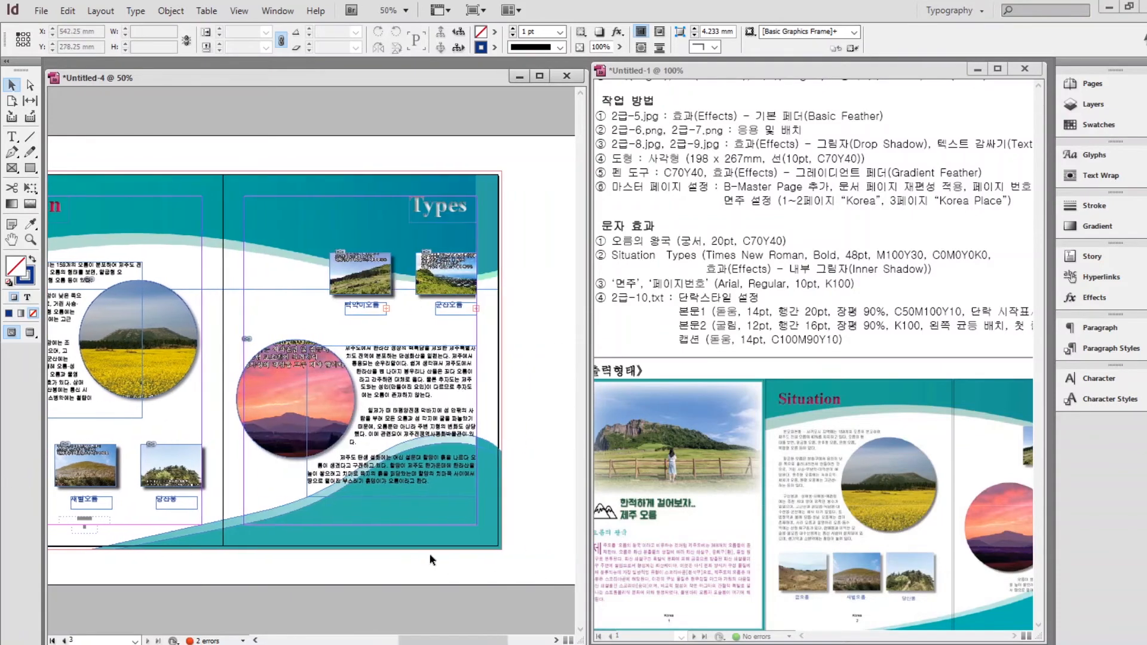
{"action": "scroll", "coordinate": [360, 554], "scroll_direction": "up", "scroll_amount": 2}
{"action": "left_click_drag", "start_coordinate": [394, 516], "coordinate": [369, 443]}
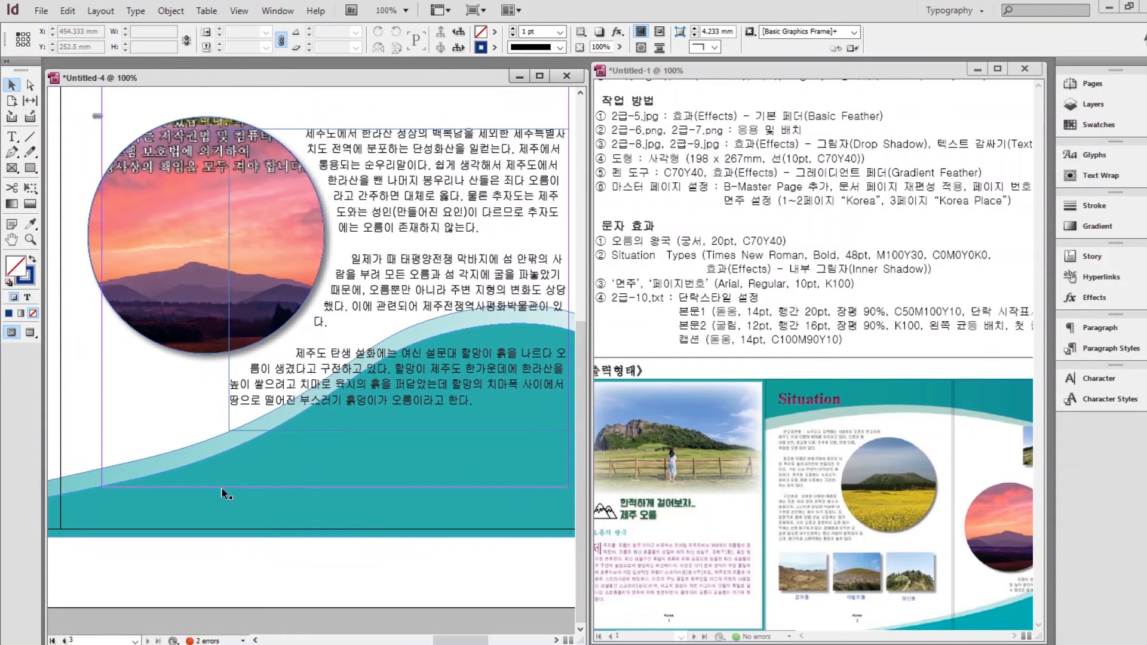
{"action": "left_click", "coordinate": [242, 467]}
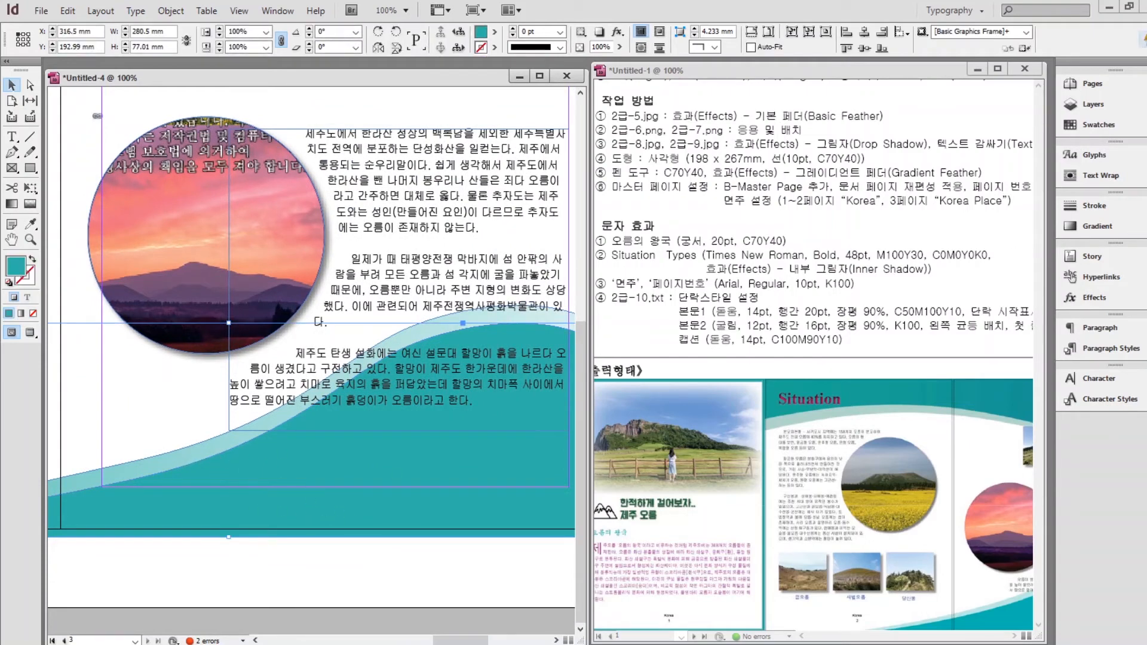
{"action": "left_click", "coordinate": [1093, 84]}
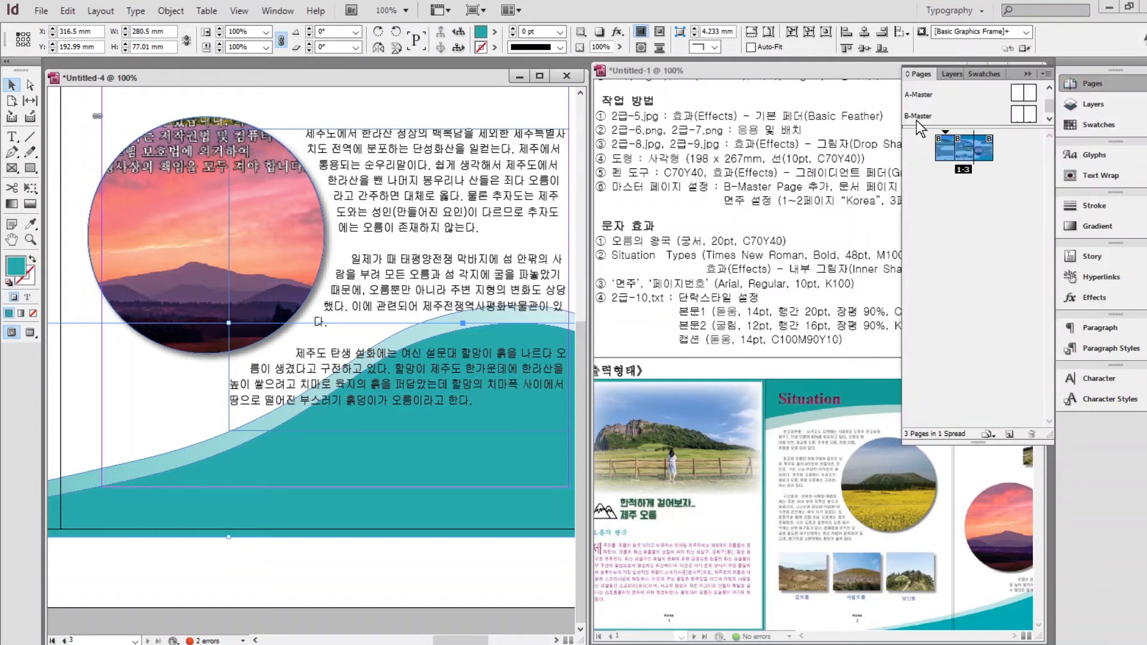
Open B-Master for editing and delete its two page-number frames.
{"action": "double_click", "coordinate": [923, 116]}
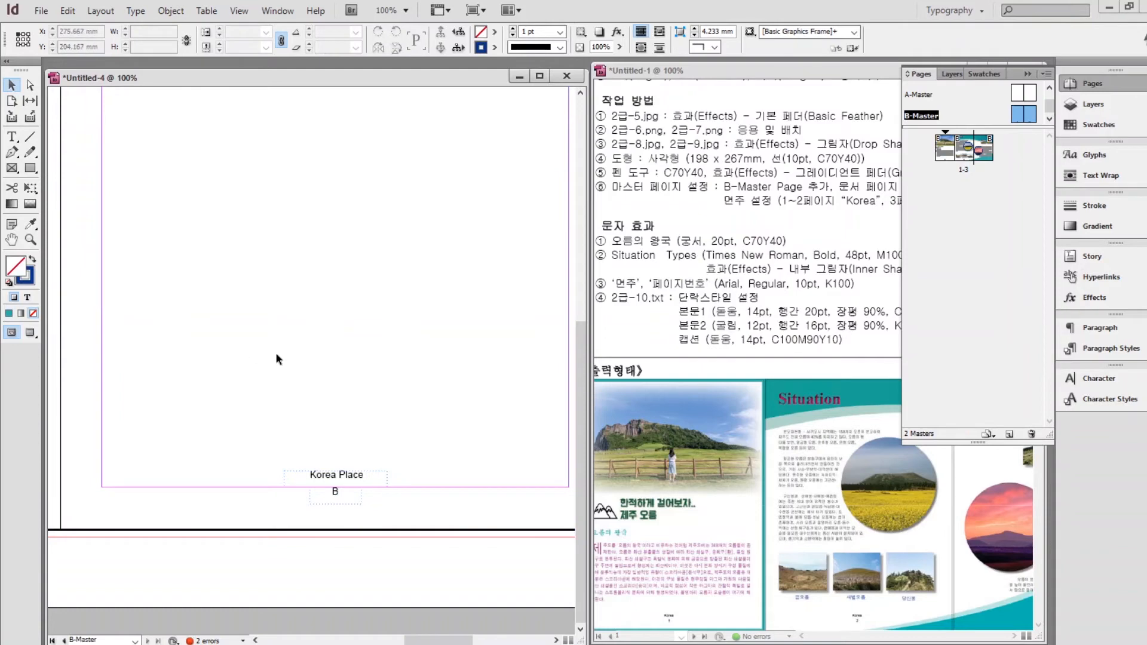
{"action": "scroll", "coordinate": [304, 349], "scroll_direction": "down", "scroll_amount": 2}
{"action": "left_click_drag", "start_coordinate": [127, 451], "coordinate": [267, 402]}
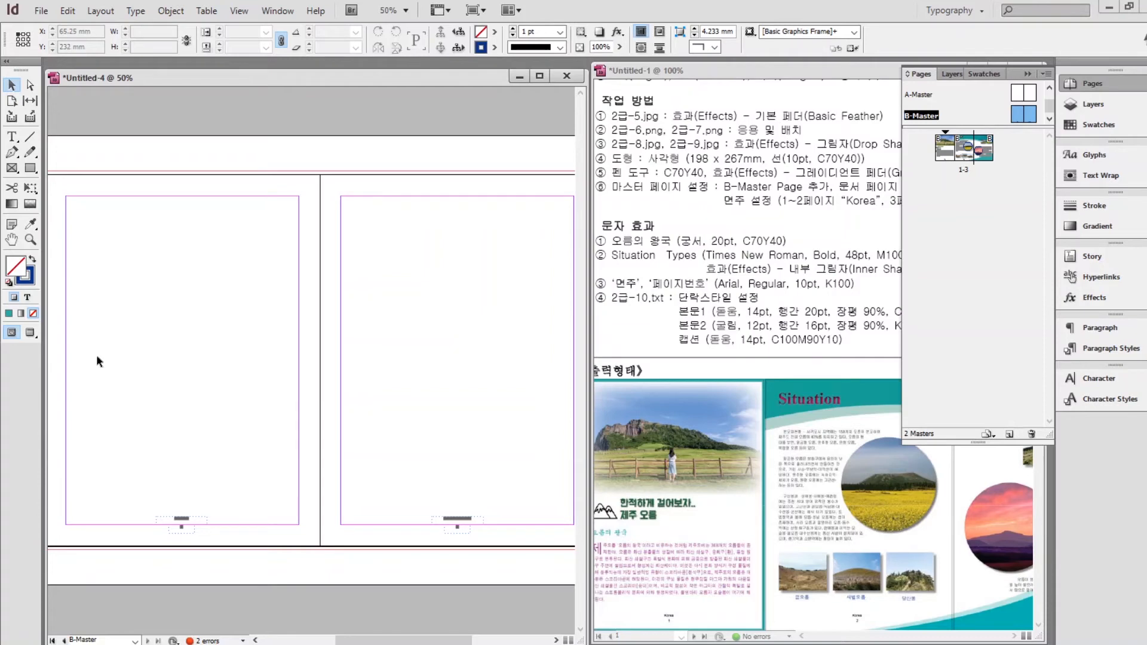
{"action": "left_click_drag", "start_coordinate": [577, 556], "coordinate": [445, 579]}
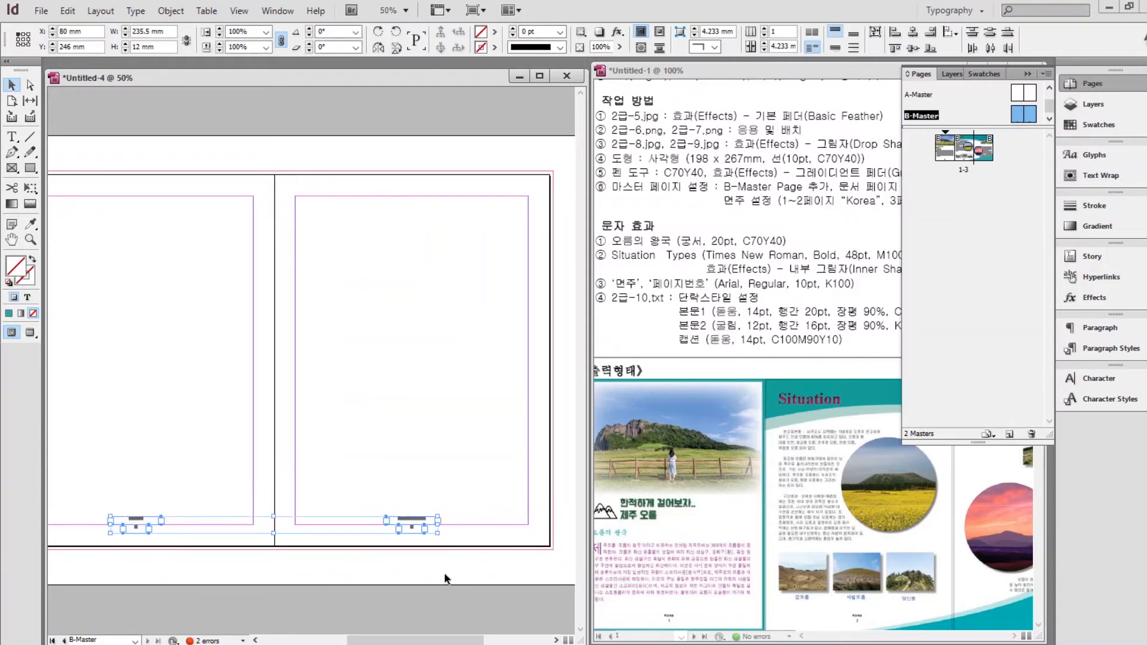
{"action": "key", "text": "Delete"}
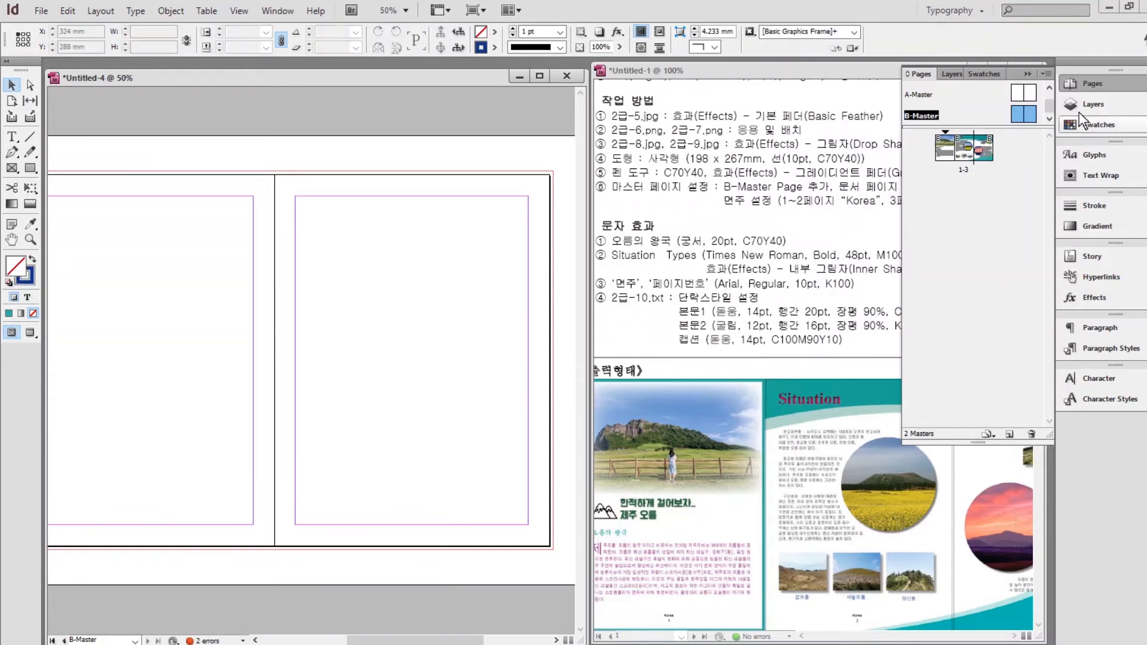
Add Layer 2 and paste the page-number frames in place onto it.
{"action": "left_click", "coordinate": [1097, 111]}
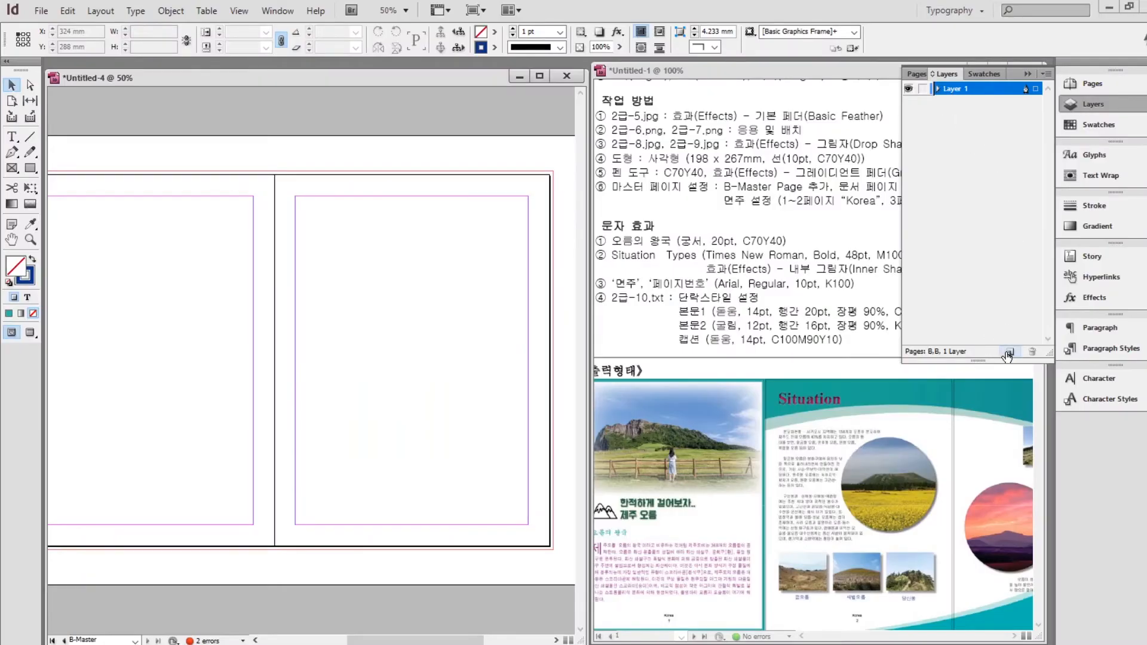
{"action": "left_click", "coordinate": [1009, 352]}
{"action": "left_click", "coordinate": [981, 103]}
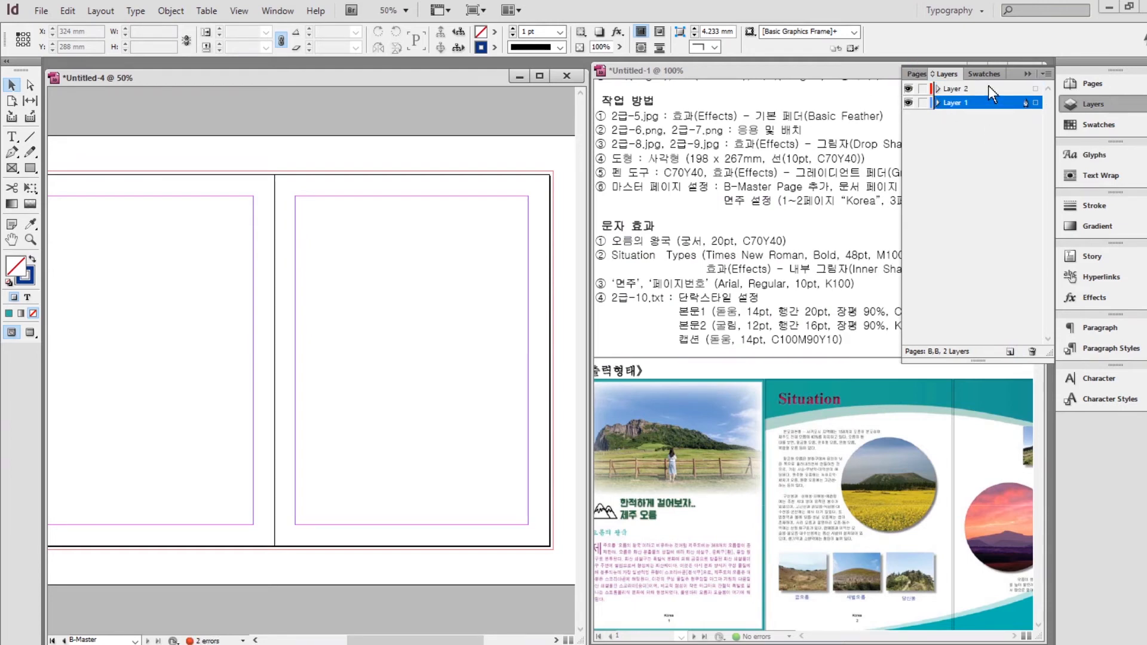
{"action": "left_click", "coordinate": [989, 85]}
{"action": "left_click", "coordinate": [974, 105]}
{"action": "left_click", "coordinate": [987, 84]}
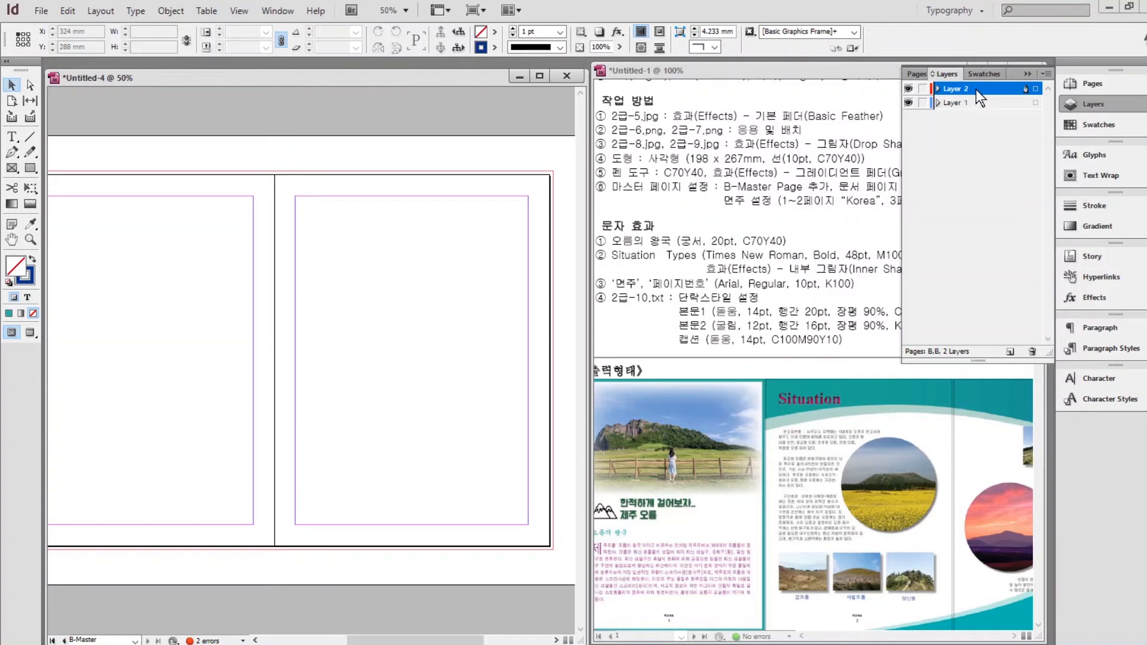
{"action": "left_click", "coordinate": [67, 12]}
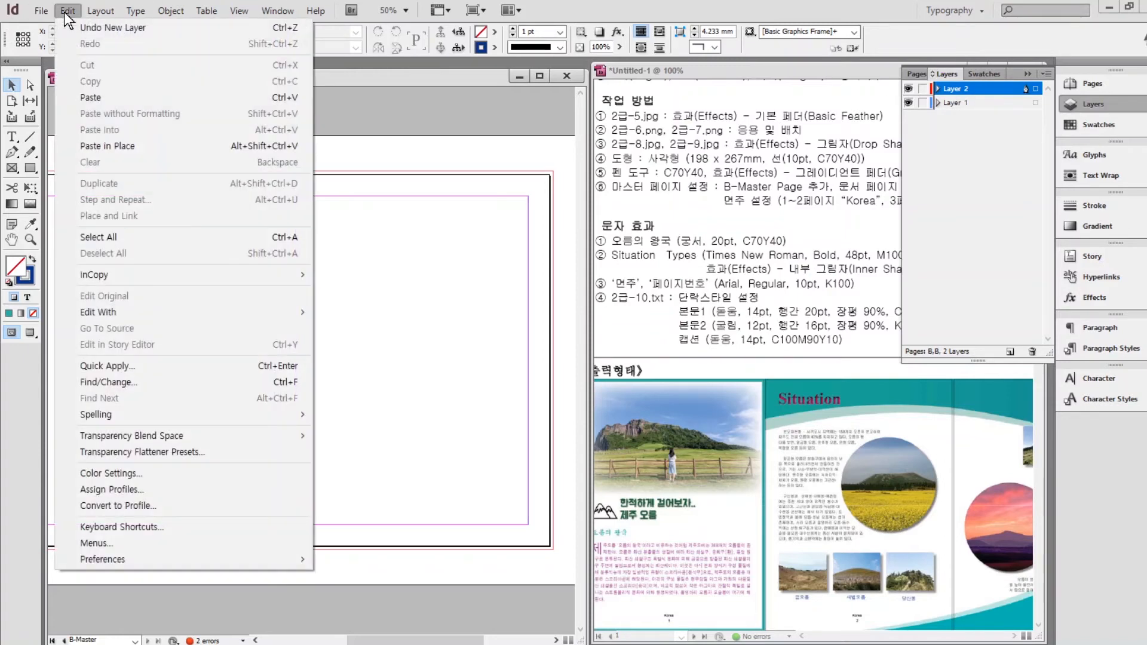
{"action": "left_click", "coordinate": [100, 148]}
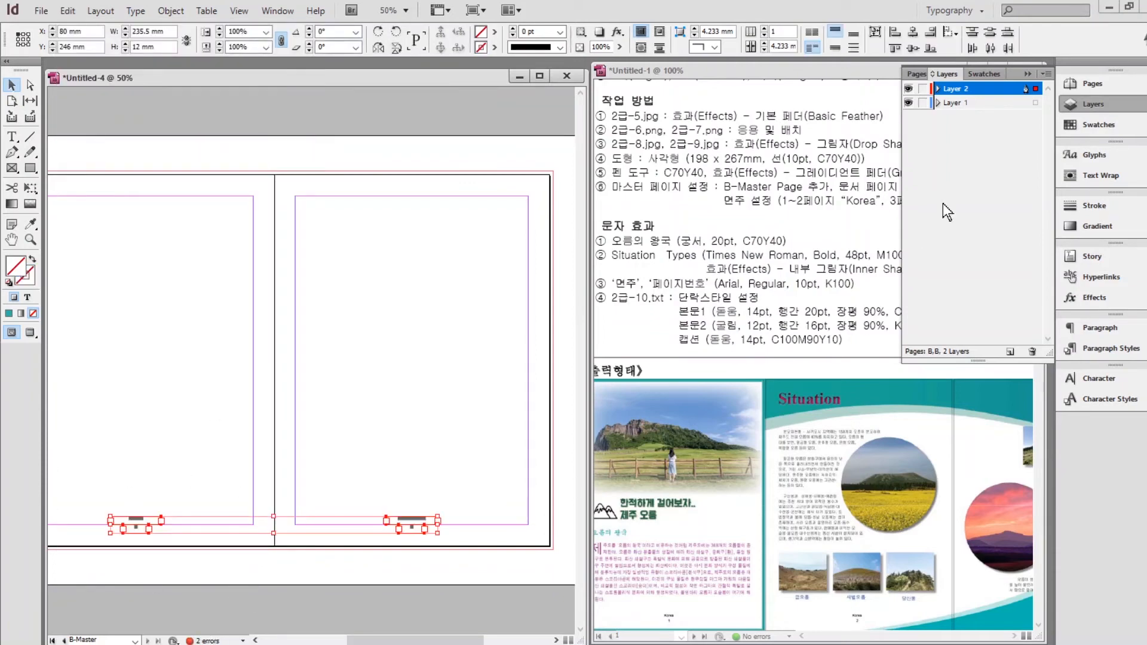
Go back to page 1 of the leaflet from the Pages panel.
{"action": "left_click", "coordinate": [917, 74]}
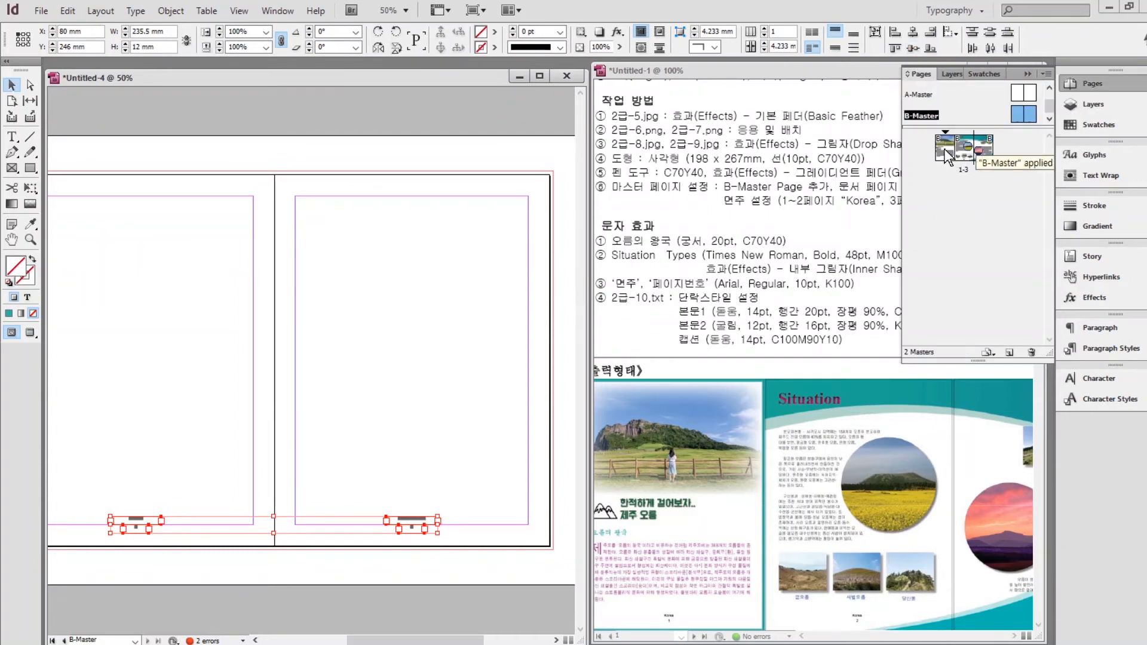
{"action": "left_click", "coordinate": [939, 148]}
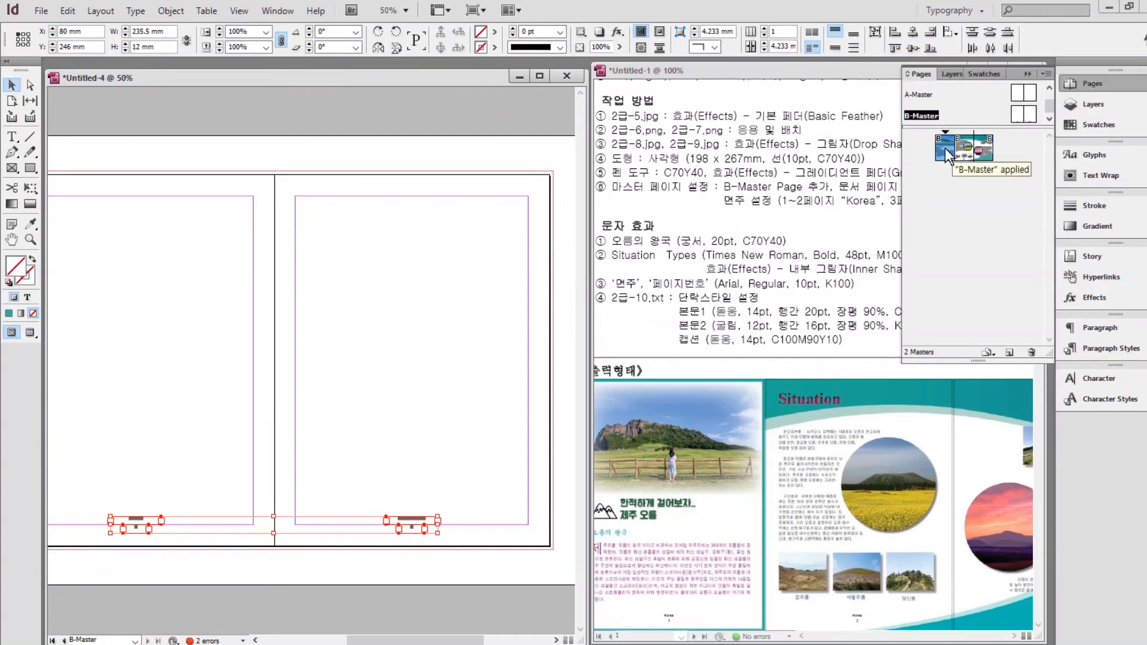
{"action": "double_click", "coordinate": [946, 148]}
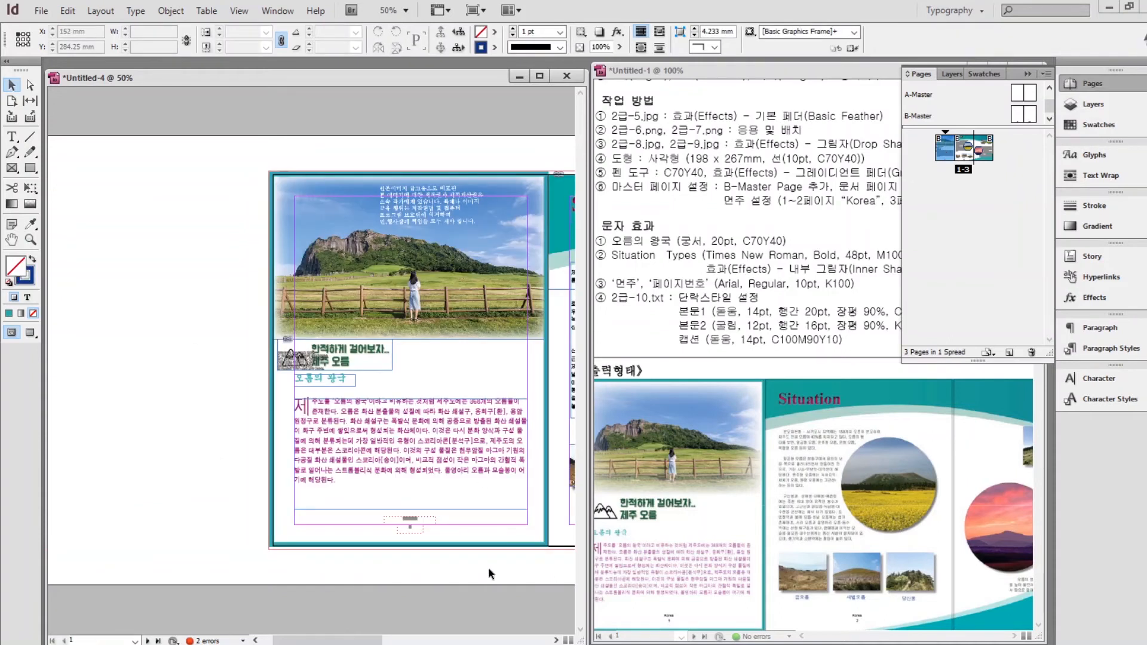
Review the pages 2–3 spread in Preview screen mode, then return to Normal view.
{"action": "left_click_drag", "start_coordinate": [486, 569], "coordinate": [256, 568]}
{"action": "left_click_drag", "start_coordinate": [413, 563], "coordinate": [314, 576]}
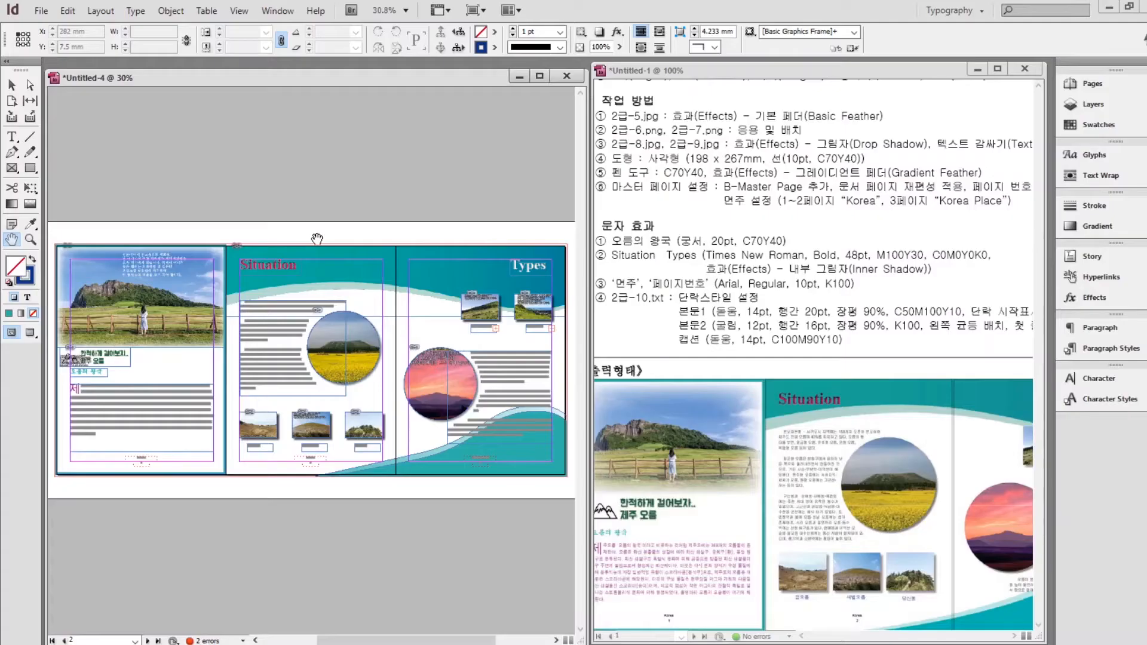
{"action": "left_click", "coordinate": [27, 333]}
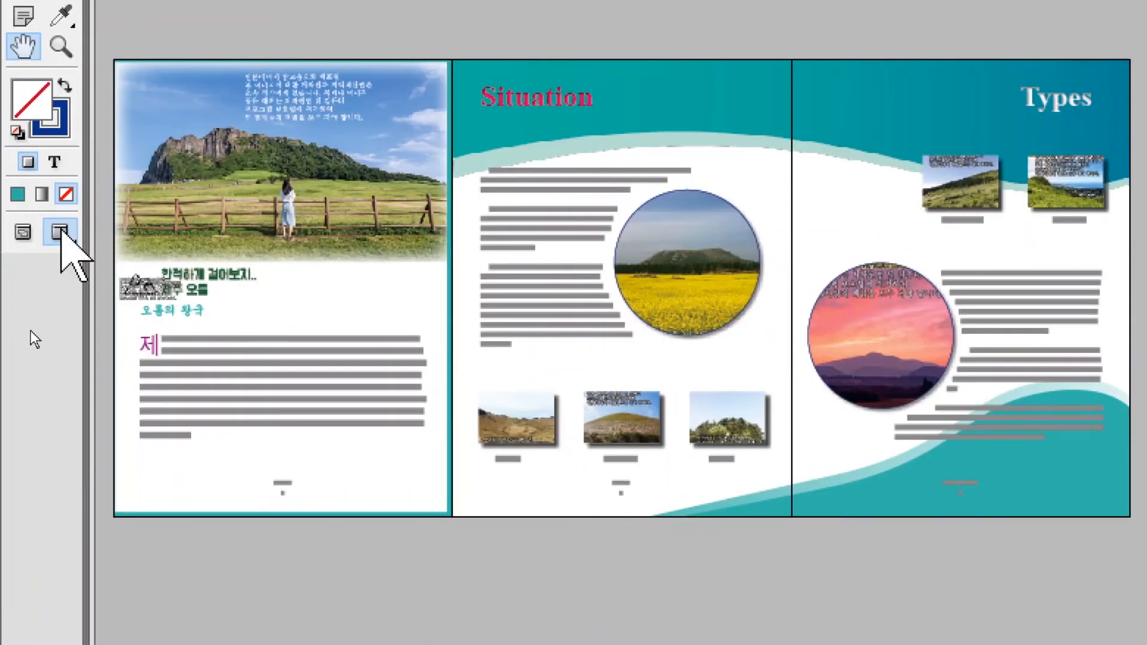
{"action": "left_click", "coordinate": [23, 232]}
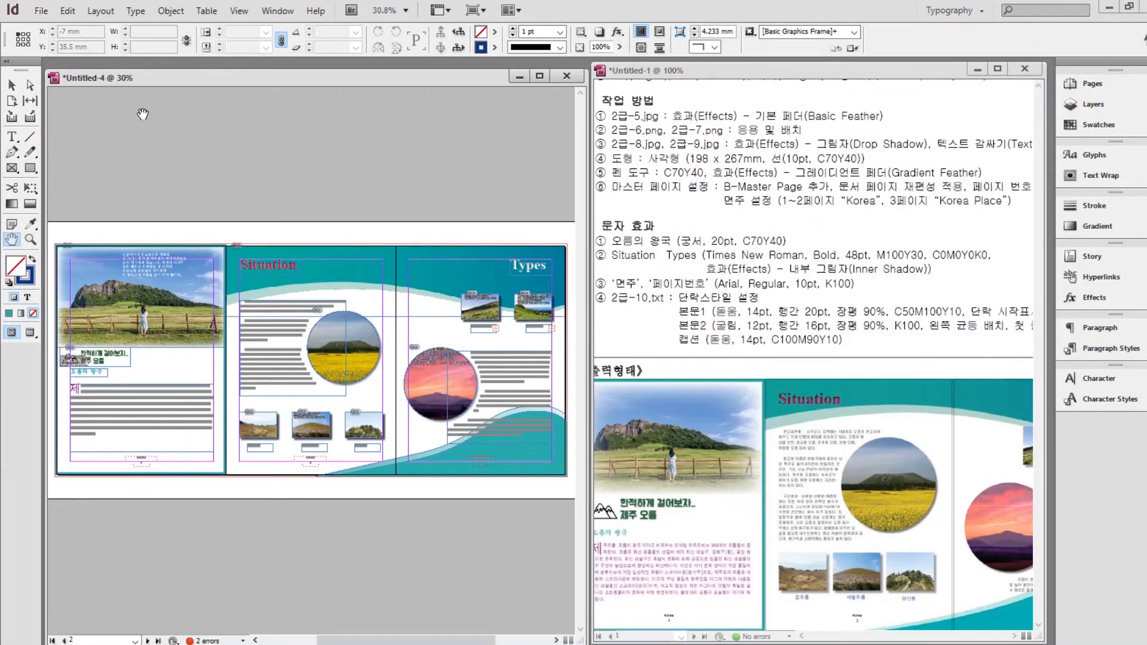
{"action": "left_click", "coordinate": [41, 12]}
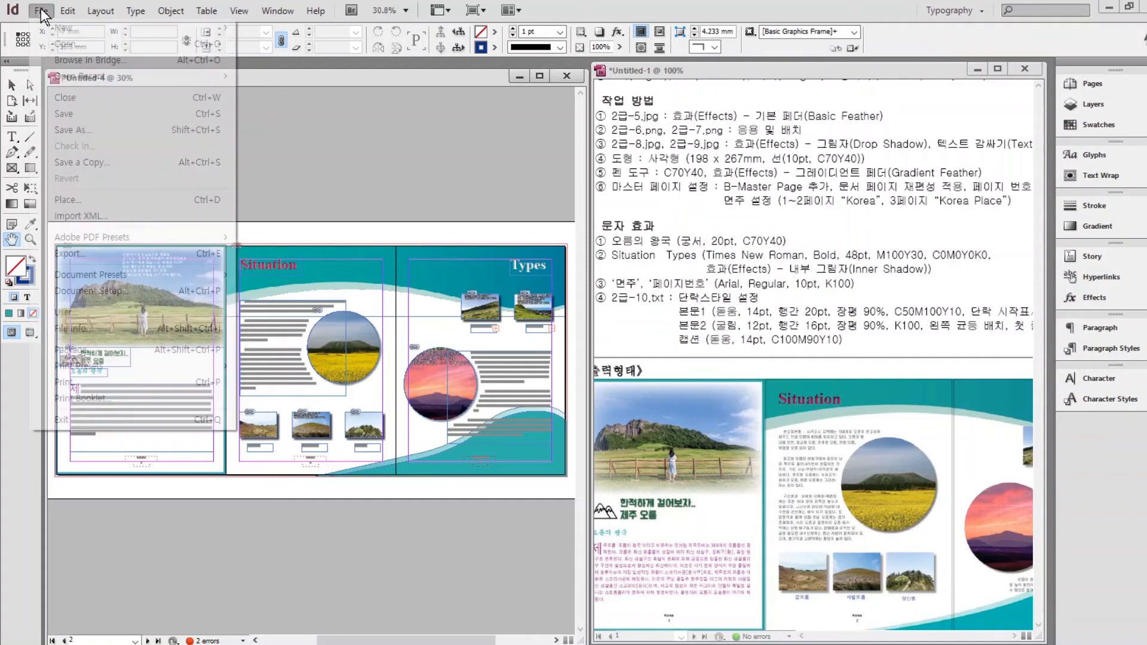
Save the leaflet into Documents > GTQ under the exam-number file name ending in -2.
{"action": "key", "text": "Right"}
{"action": "key", "text": "Right"}
{"action": "mouse_move", "coordinate": [41, 12]}
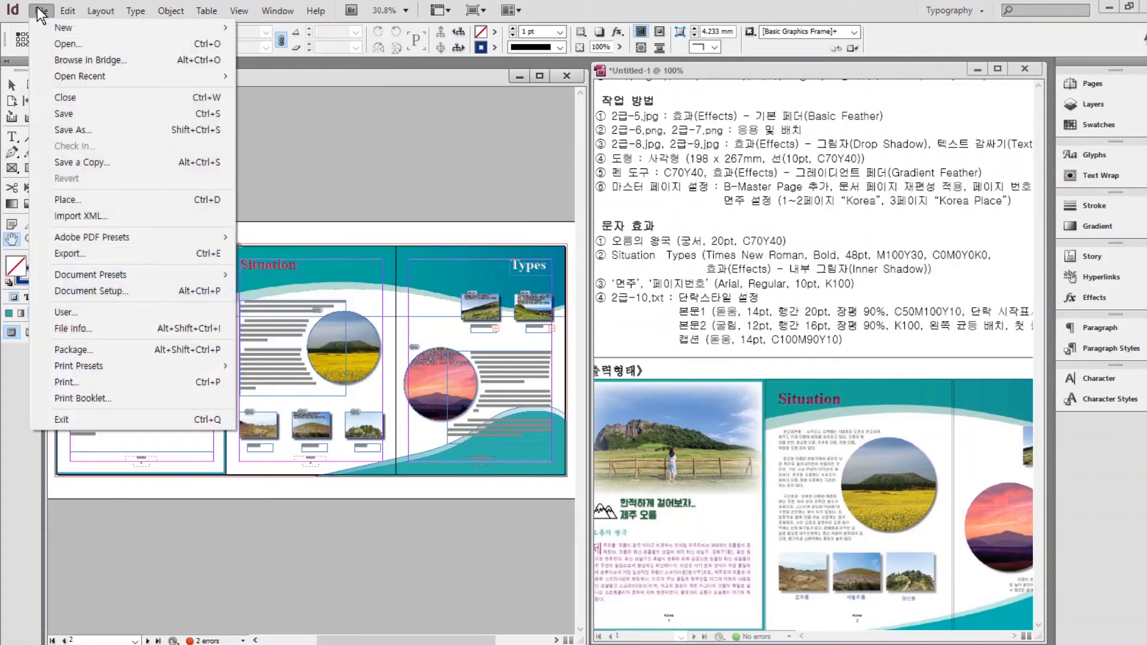
{"action": "left_click", "coordinate": [64, 117]}
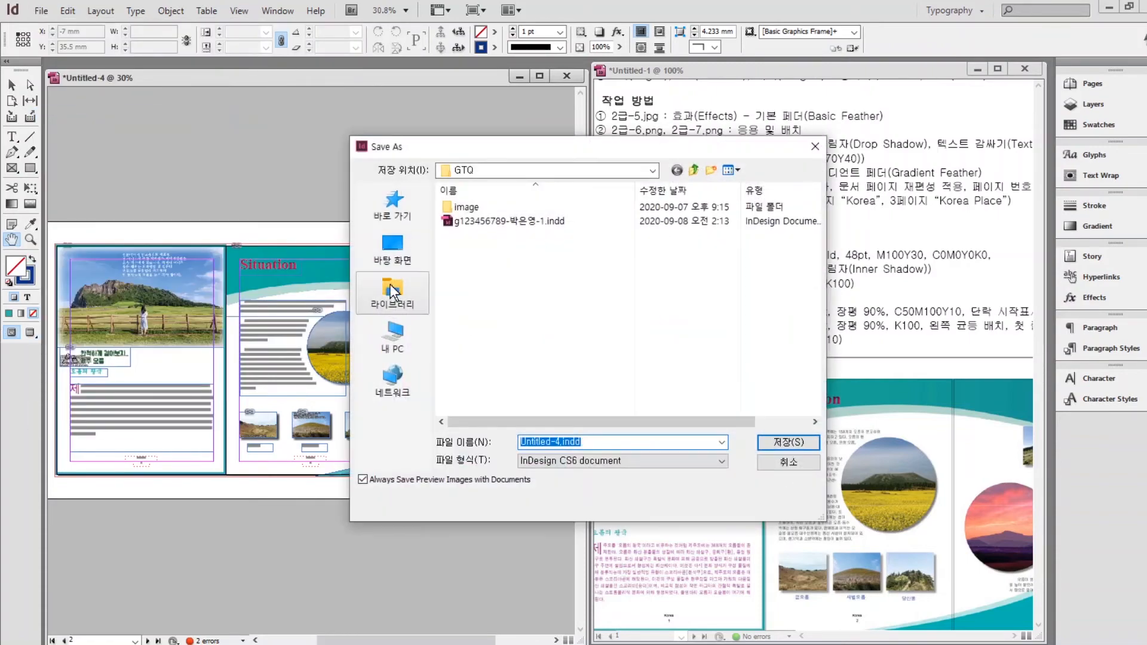
{"action": "left_click", "coordinate": [405, 300]}
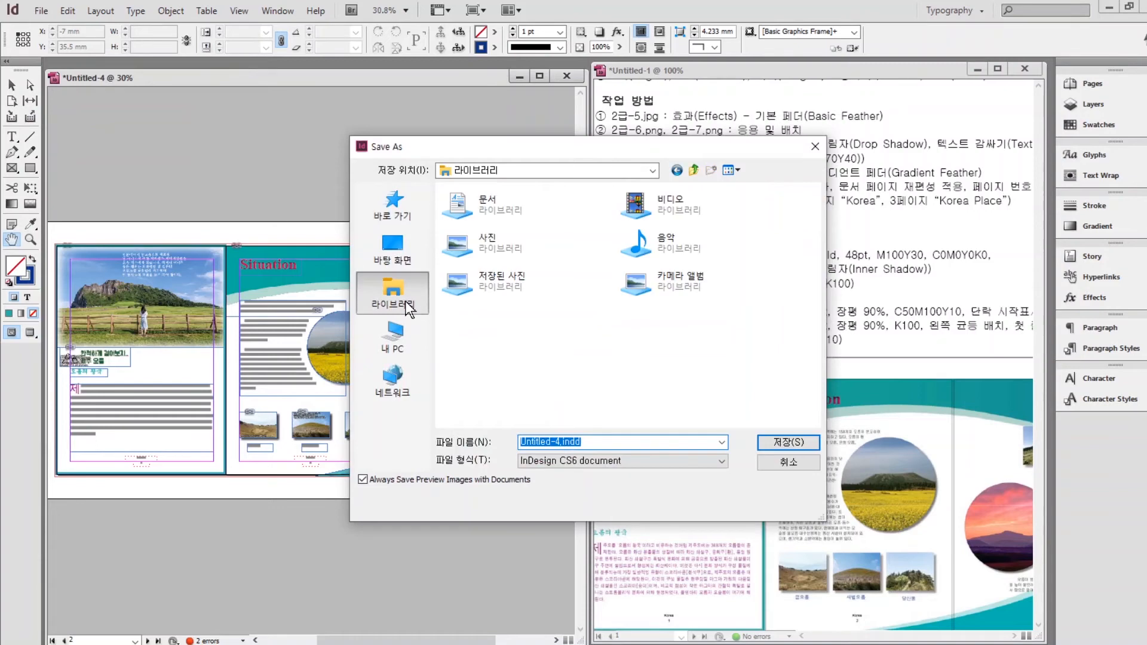
{"action": "double_click", "coordinate": [487, 207]}
{"action": "double_click", "coordinate": [463, 253]}
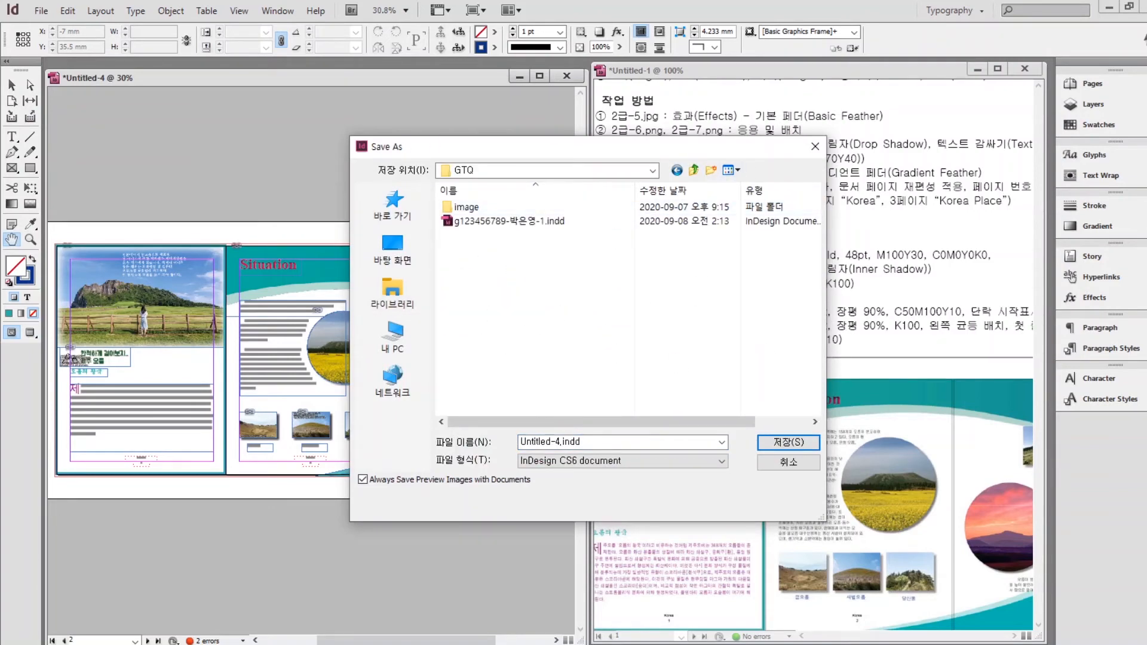
{"action": "left_click_drag", "start_coordinate": [589, 442], "coordinate": [342, 451]}
{"action": "type", "text": "ㅎ"}
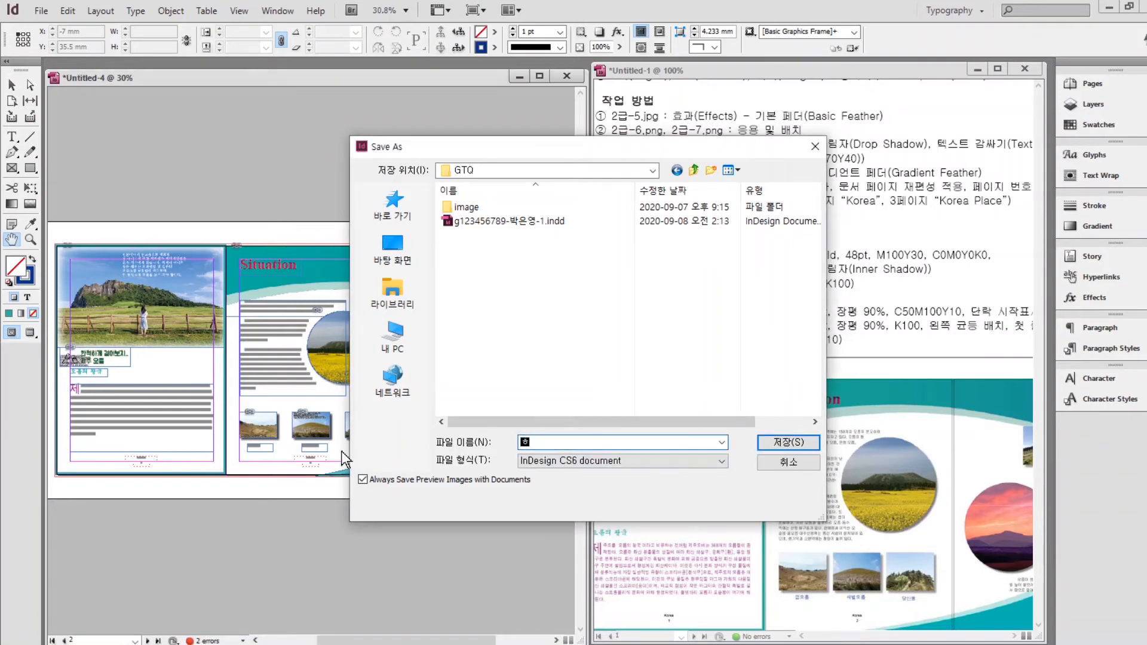
{"action": "key", "text": "BackSpace"}
{"action": "type", "text": "g123456789-"}
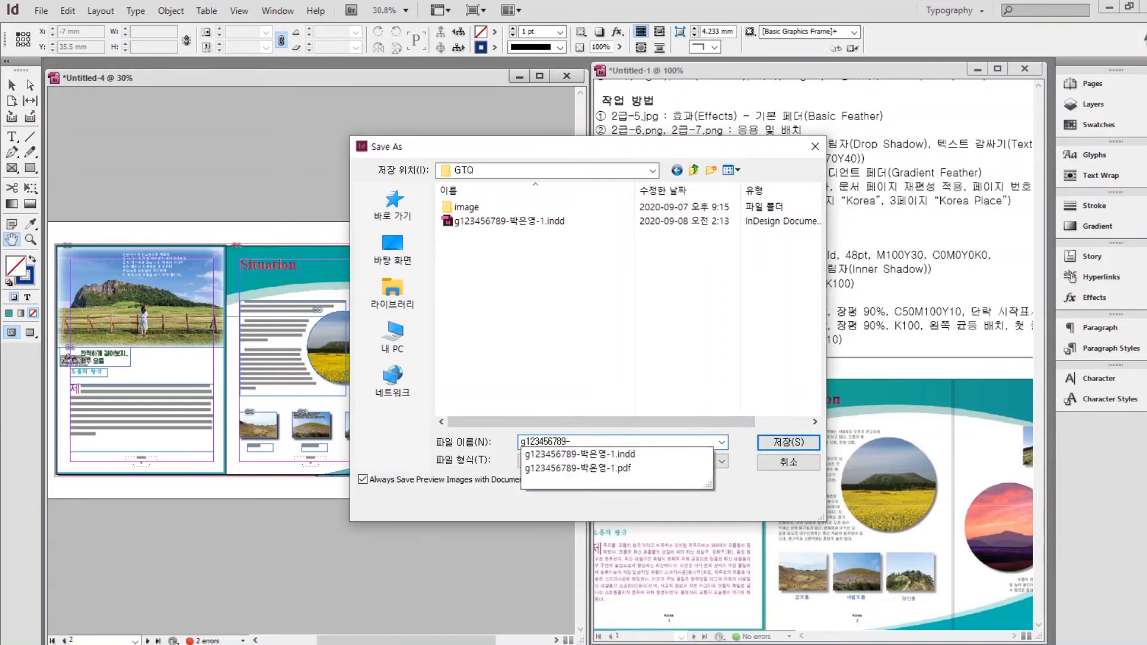
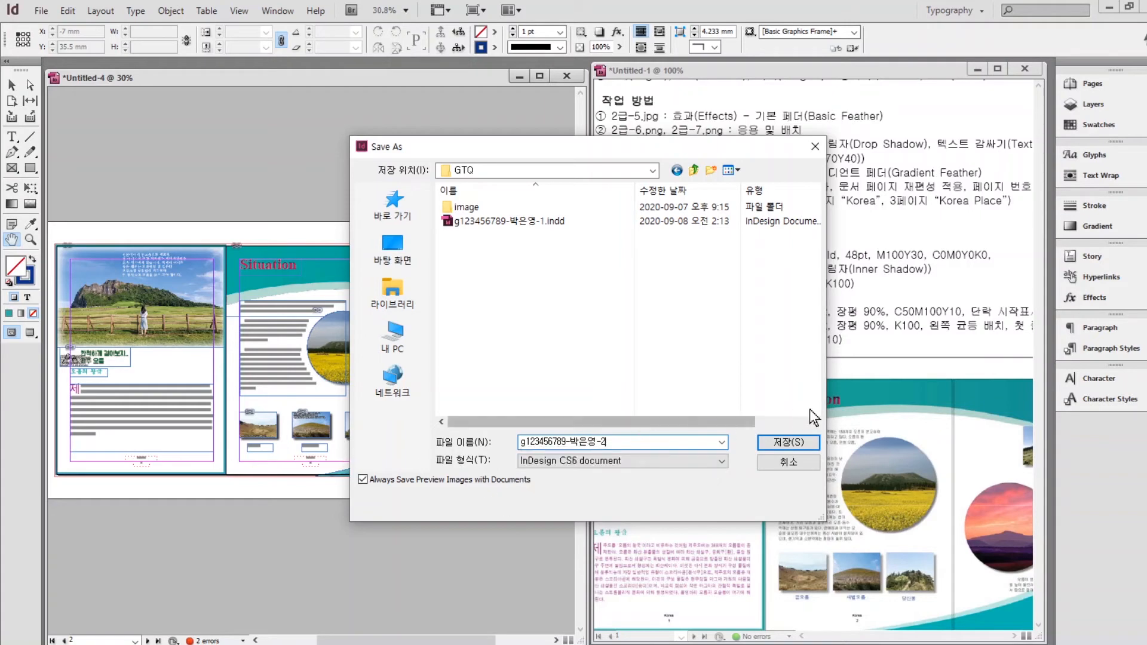
{"action": "left_click", "coordinate": [788, 443]}
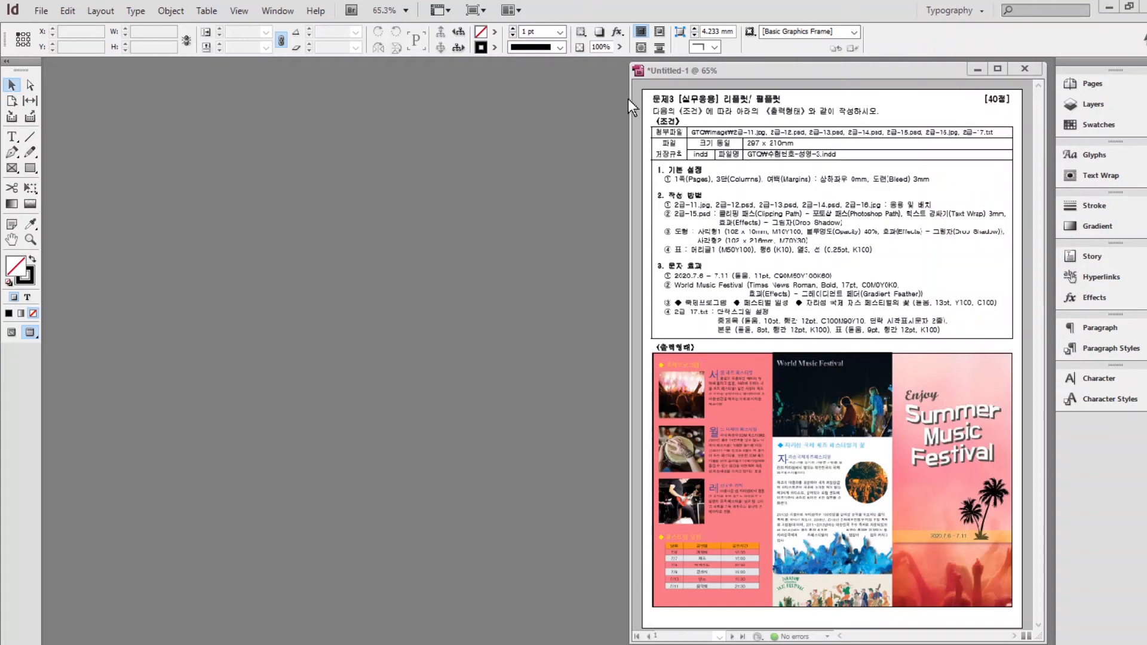
Start a new document 297 × 210 mm with 3 columns and a 0 mm gutter.
{"action": "left_click", "coordinate": [43, 11]}
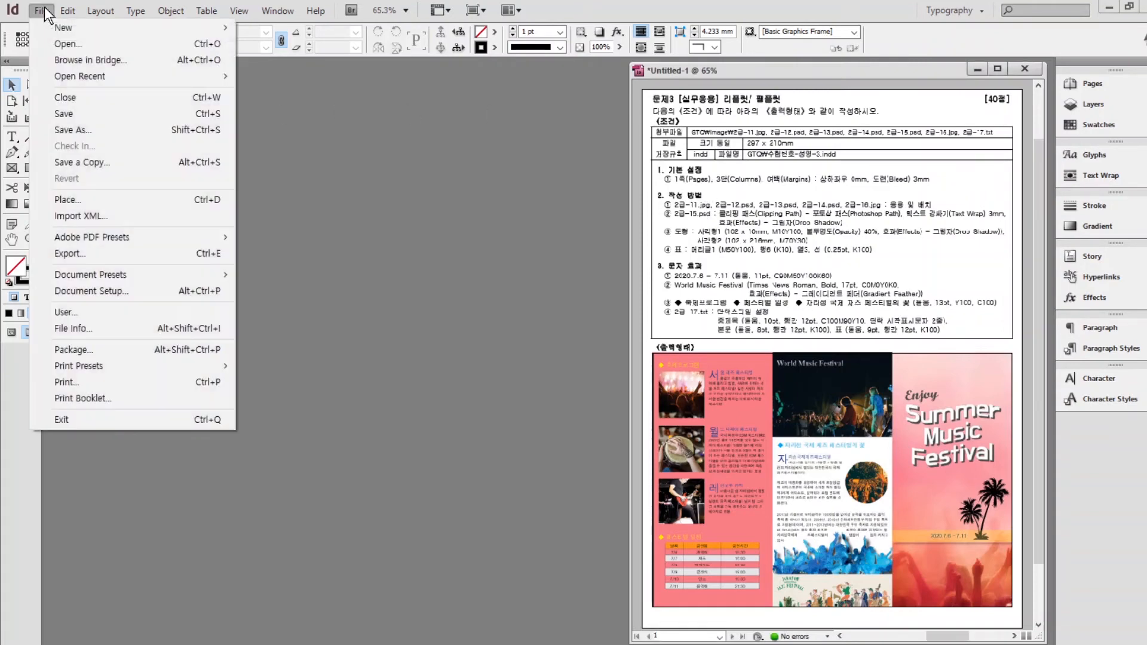
{"action": "mouse_move", "coordinate": [66, 28]}
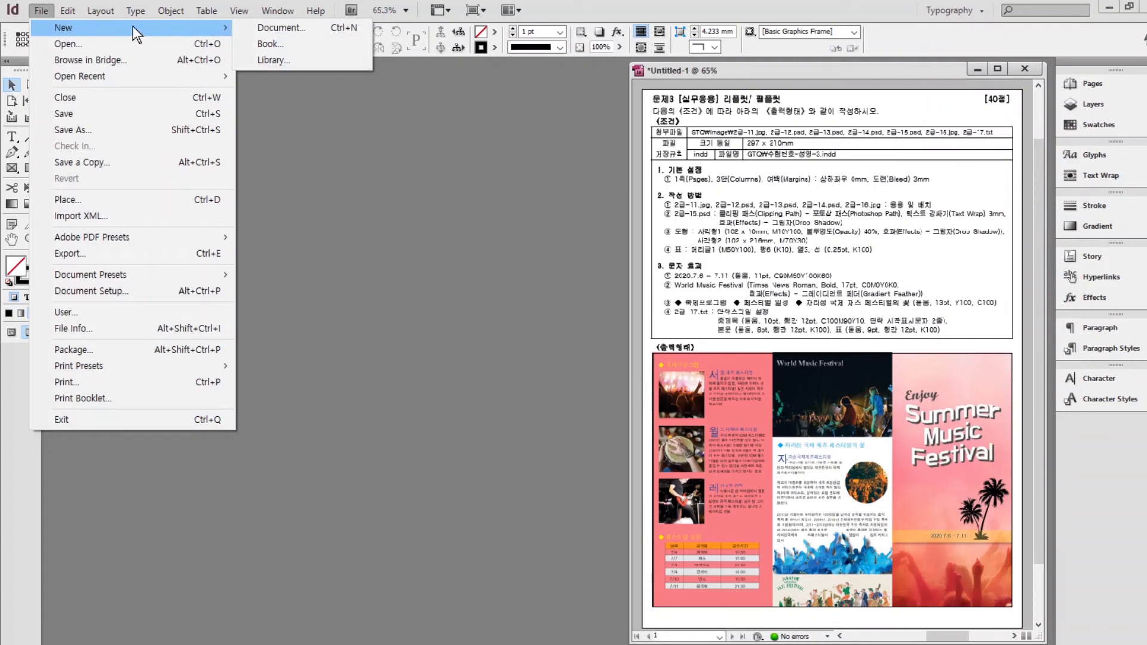
{"action": "left_click", "coordinate": [281, 31]}
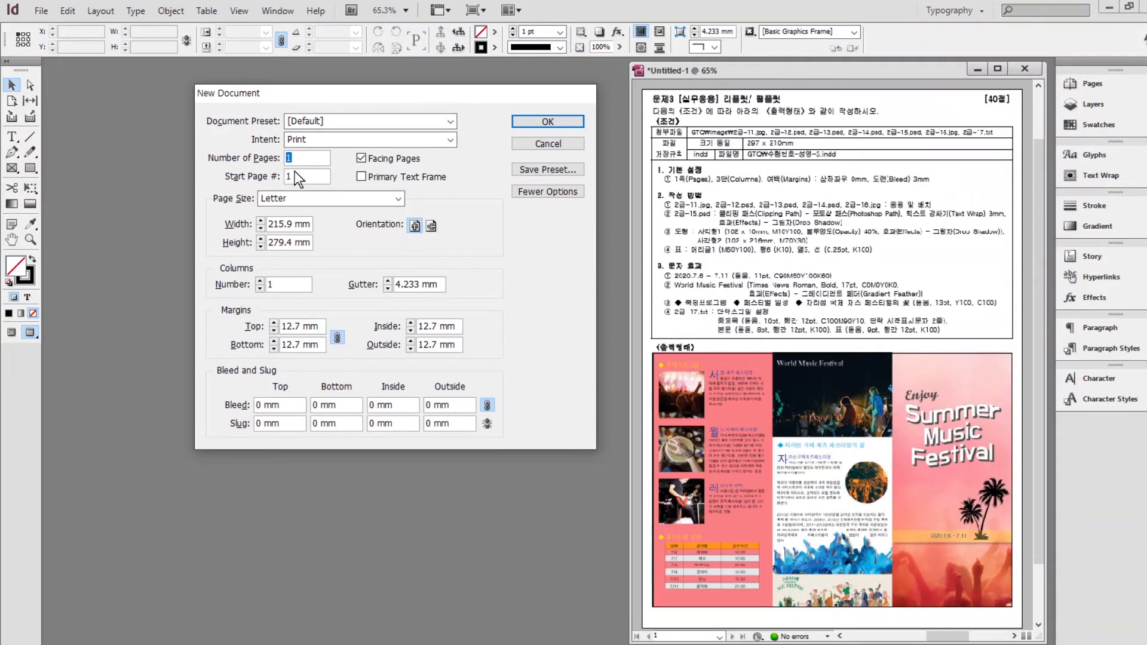
{"action": "double_click", "coordinate": [293, 224]}
{"action": "type", "text": "297"}
{"action": "key", "text": "Tab"}
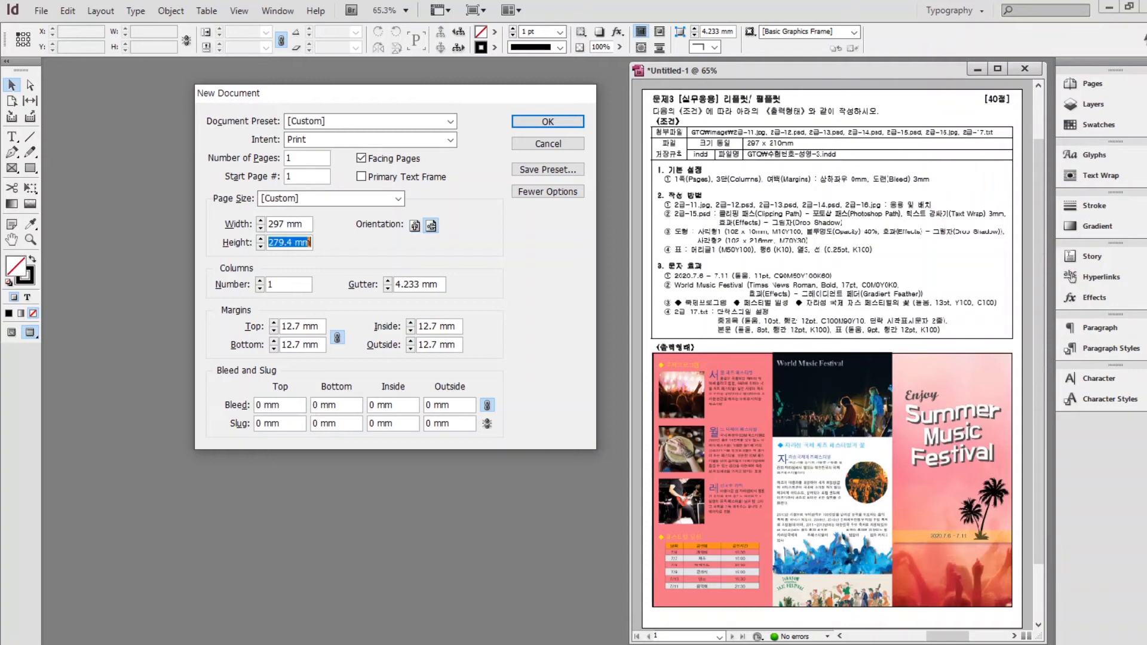
{"action": "type", "text": "210"}
{"action": "left_click", "coordinate": [261, 280]}
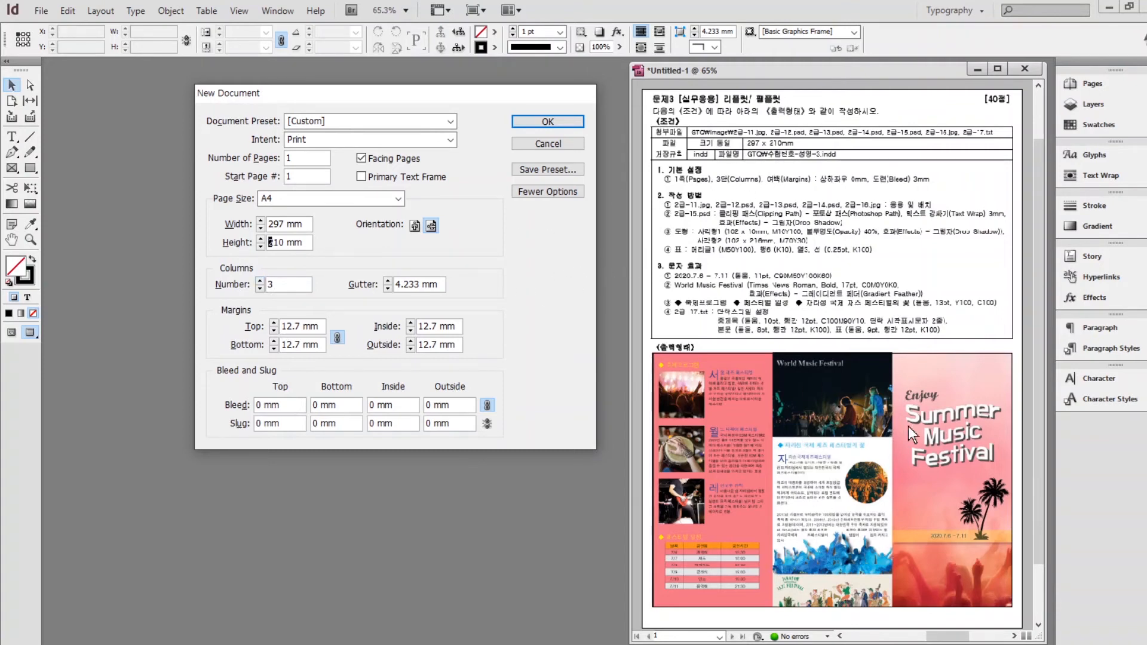
{"action": "left_click", "coordinate": [387, 289]}
Set all margins to 0 mm and the bleed to 3 mm, and create the document.
{"action": "double_click", "coordinate": [299, 326]}
{"action": "type", "text": "0"}
{"action": "key", "text": "Tab"}
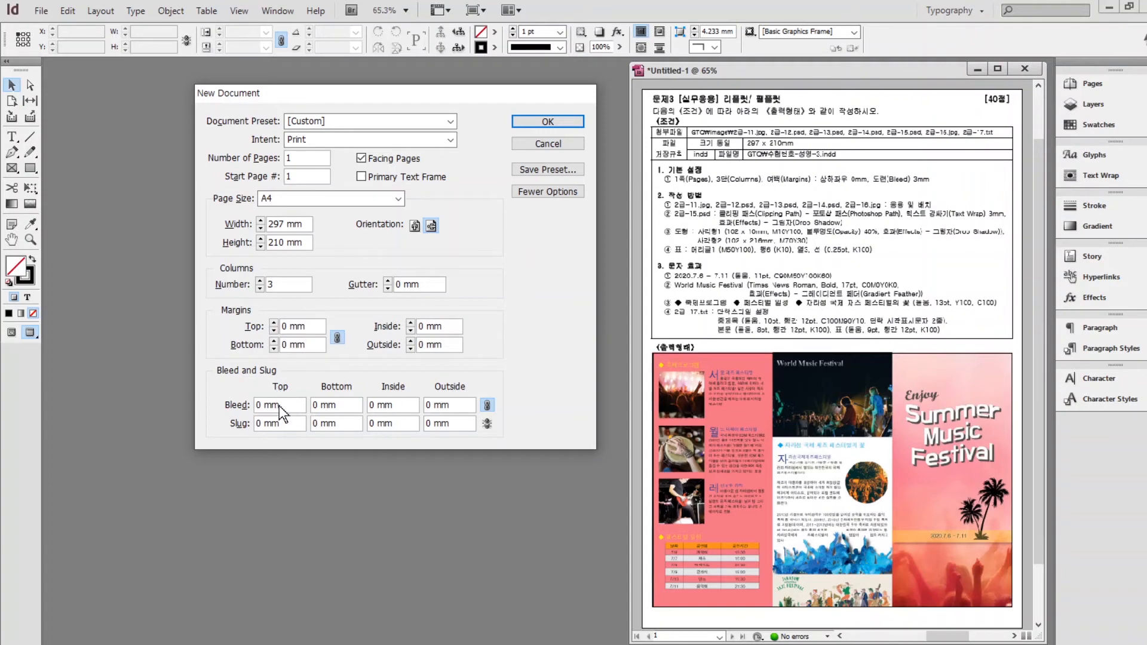
{"action": "double_click", "coordinate": [279, 405]}
{"action": "type", "text": "3"}
{"action": "left_click", "coordinate": [524, 122]}
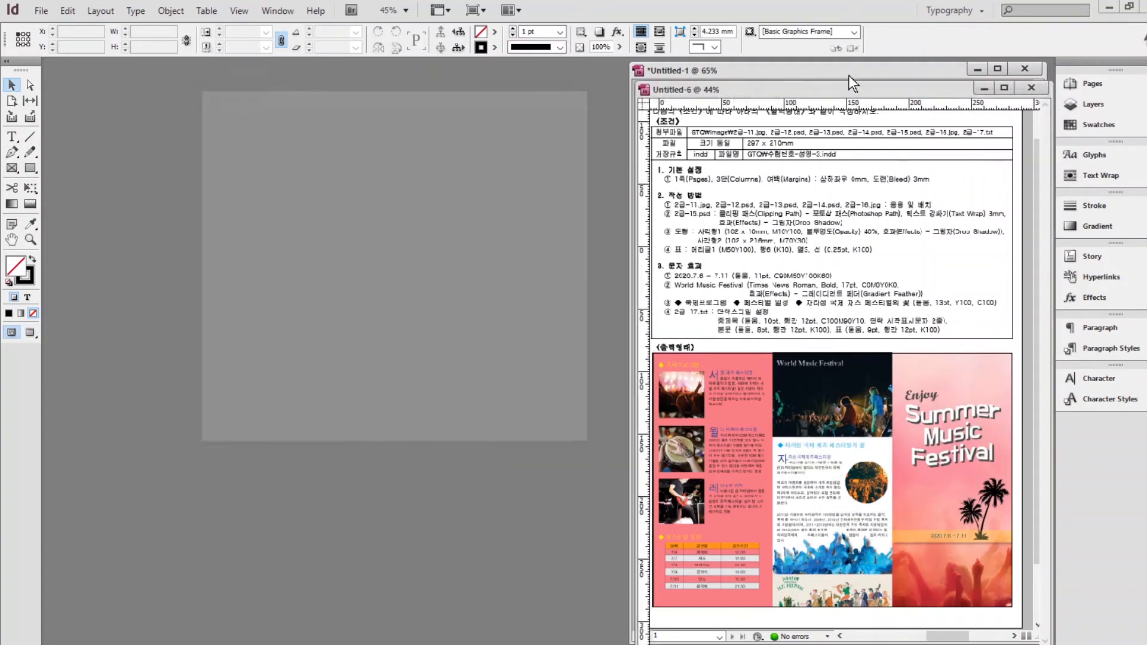
Move the new document window to the left, hide the rulers and widen the window.
{"action": "left_click_drag", "start_coordinate": [741, 89], "coordinate": [237, 76]}
{"action": "key", "text": "ctrl+r"}
{"action": "left_click_drag", "start_coordinate": [132, 174], "coordinate": [45, 174]}
{"action": "left_click_drag", "start_coordinate": [548, 247], "coordinate": [623, 247]}
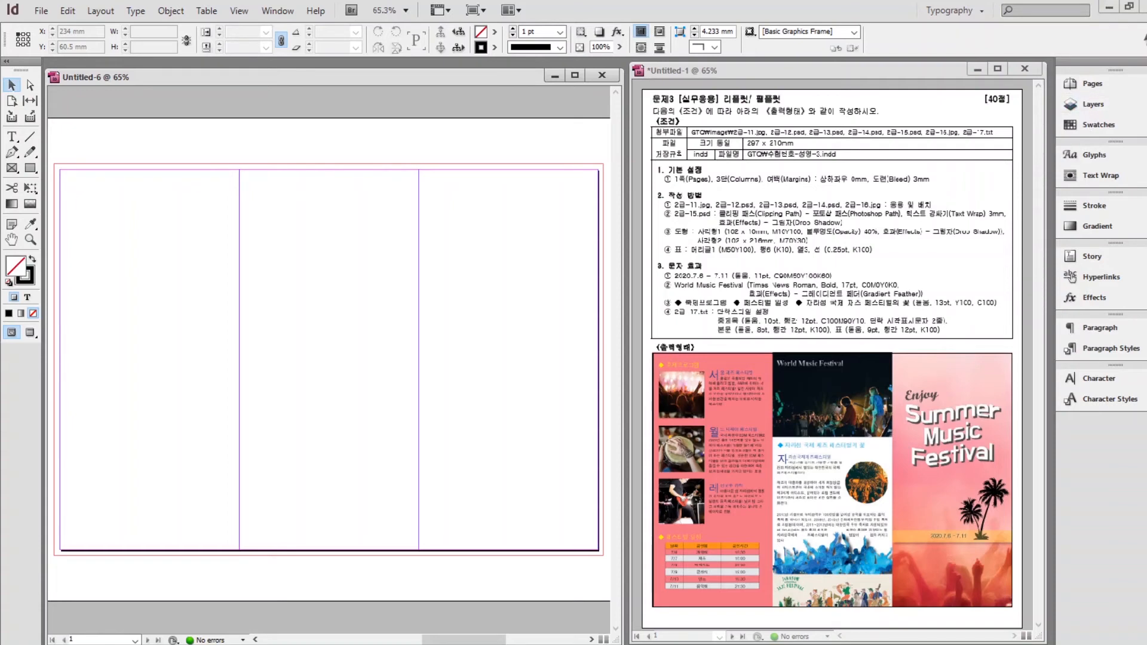
Duplicate the C=100 M=90 Y=10 K=0 swatch and change the copy to C=0 M=10 Y=100 K=0.
{"action": "key", "text": "ctrl+1"}
{"action": "left_click", "coordinate": [1100, 124]}
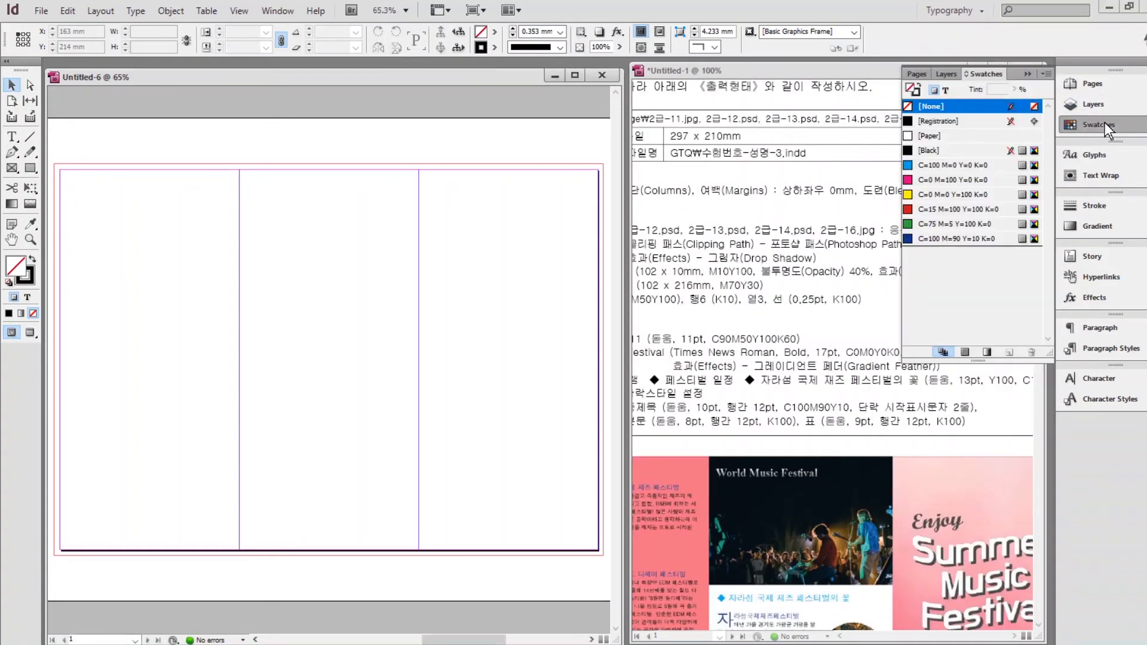
{"action": "left_click", "coordinate": [943, 238]}
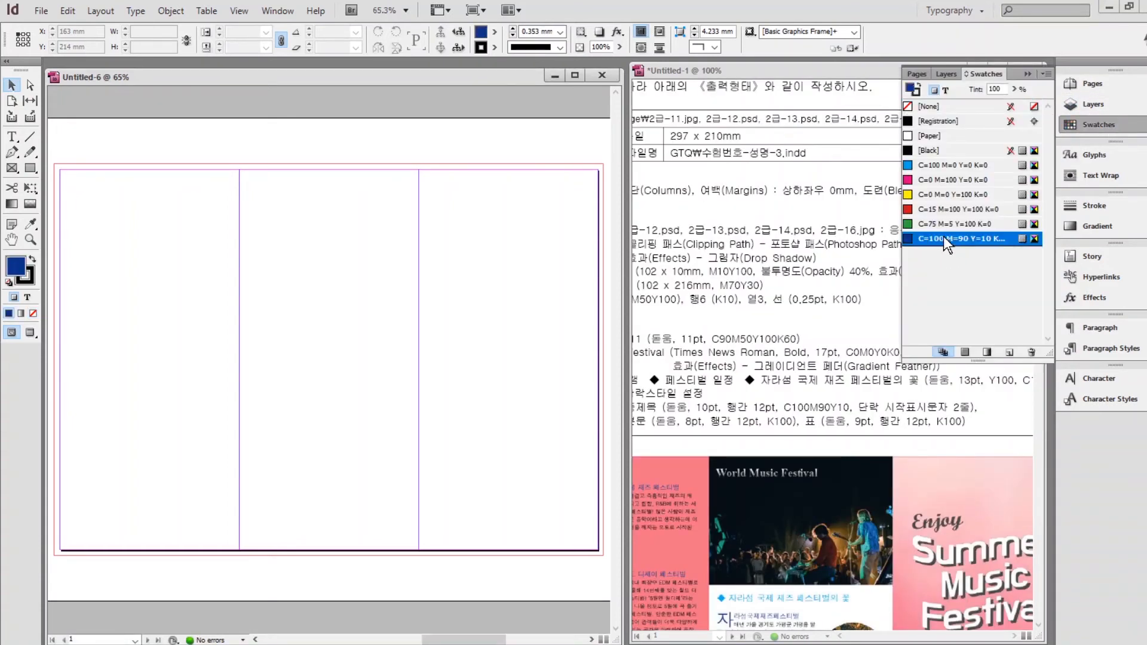
{"action": "left_click", "coordinate": [1009, 356]}
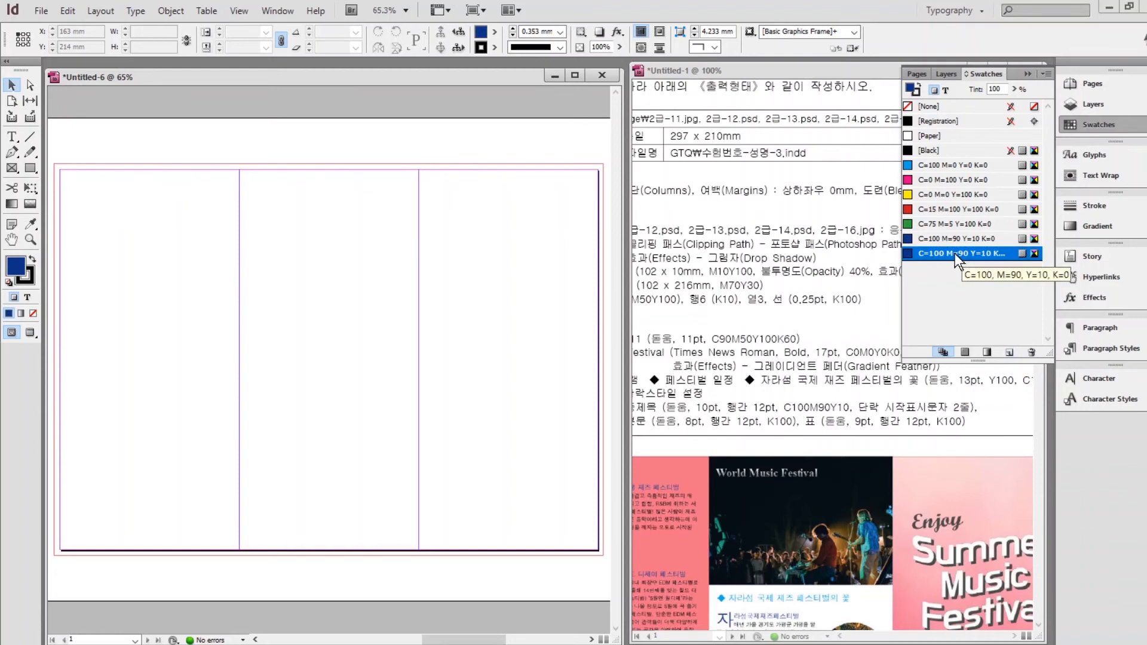
{"action": "double_click", "coordinate": [954, 254]}
{"action": "left_click_drag", "start_coordinate": [410, 134], "coordinate": [420, 164]}
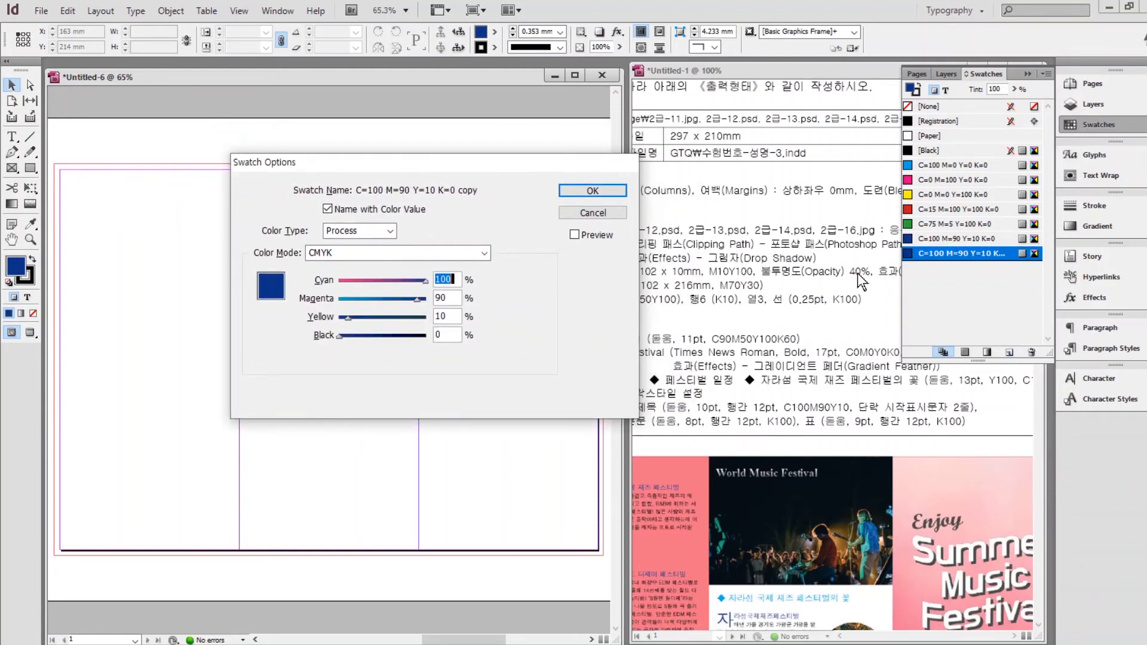
{"action": "type", "text": "0"}
{"action": "key", "text": "Tab"}
{"action": "type", "text": "10"}
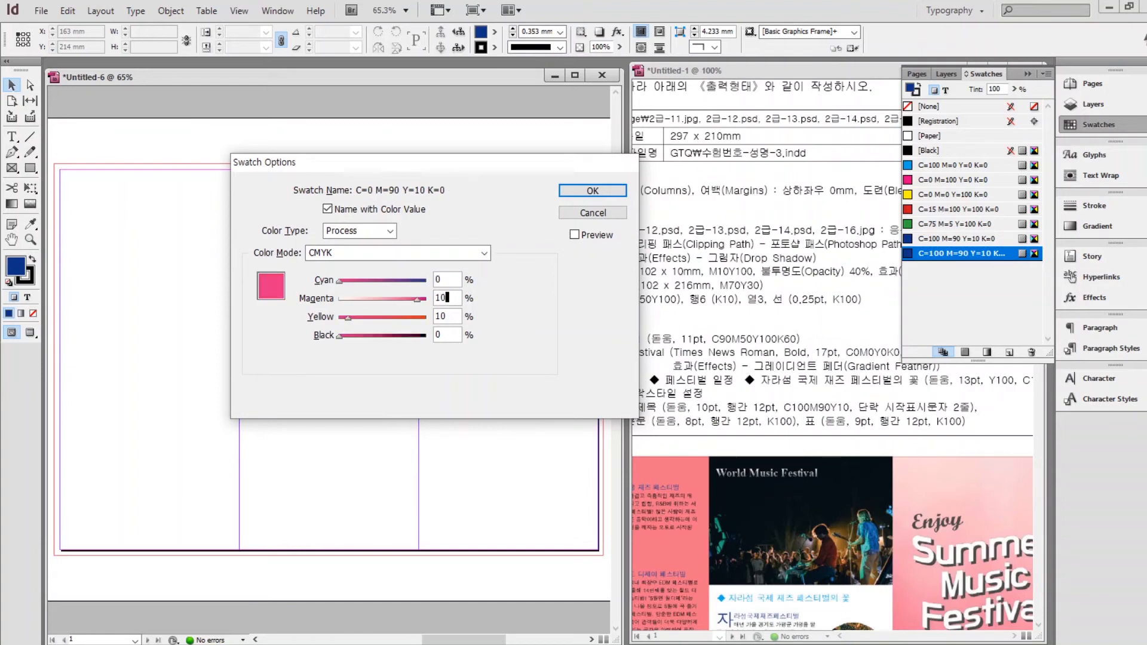
{"action": "key", "text": "Tab"}
{"action": "type", "text": "100"}
{"action": "key", "text": "Return"}
Add a C=0 M=70 Y=30 K=0 swatch from a copy of the yellow one.
{"action": "left_click", "coordinate": [1010, 352]}
{"action": "double_click", "coordinate": [956, 268]}
{"action": "key", "text": "Tab"}
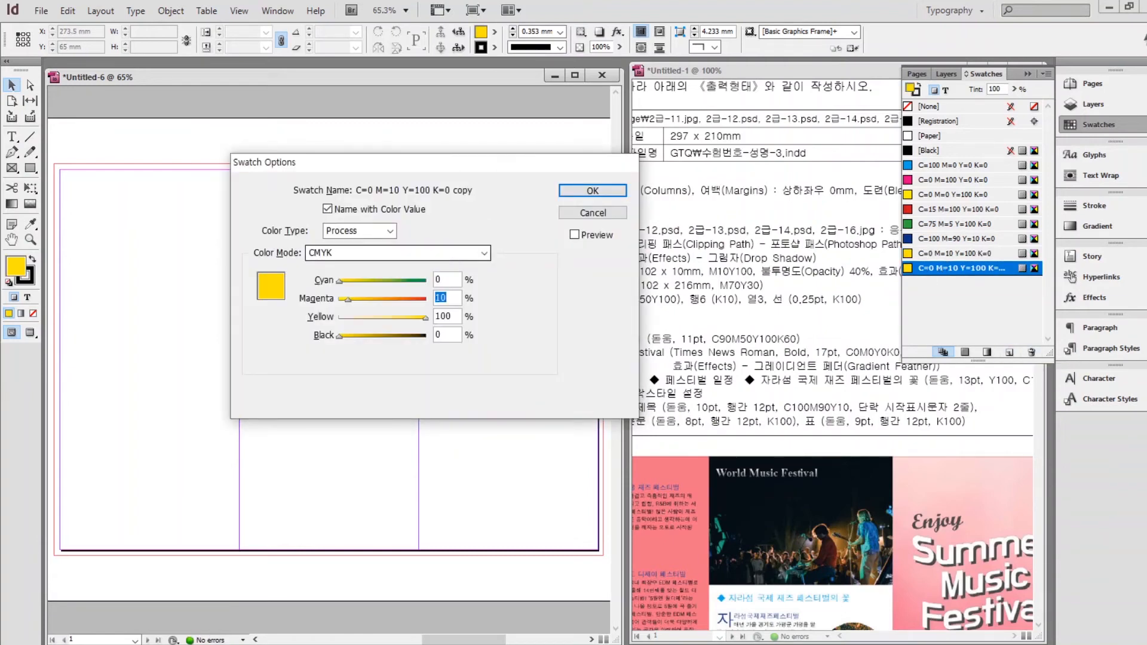
{"action": "type", "text": "70"}
{"action": "key", "text": "Tab"}
{"action": "type", "text": "30"}
{"action": "key", "text": "Return"}
Add a dark green C=90 M=50 Y=100 K=60 swatch and a white C=0 M=0 Y=0 K=0 swatch.
{"action": "left_click", "coordinate": [1010, 353]}
{"action": "double_click", "coordinate": [956, 283]}
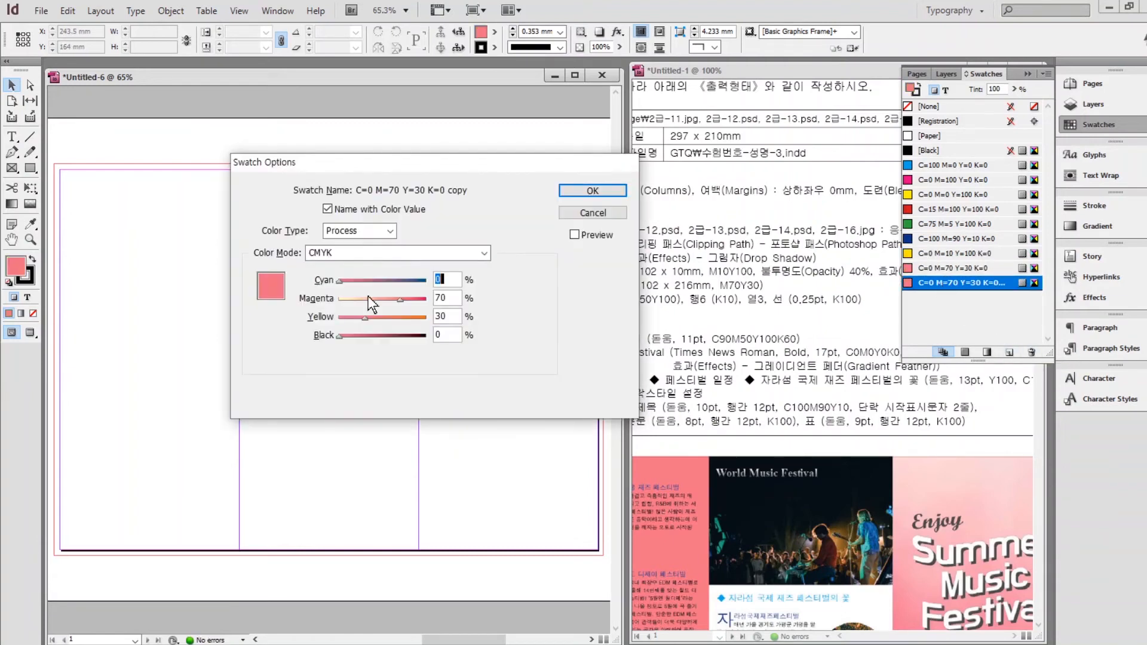
{"action": "type", "text": "90\t50\t100\t60"}
{"action": "key", "text": "Return"}
{"action": "left_click", "coordinate": [1010, 352]}
{"action": "double_click", "coordinate": [956, 297]}
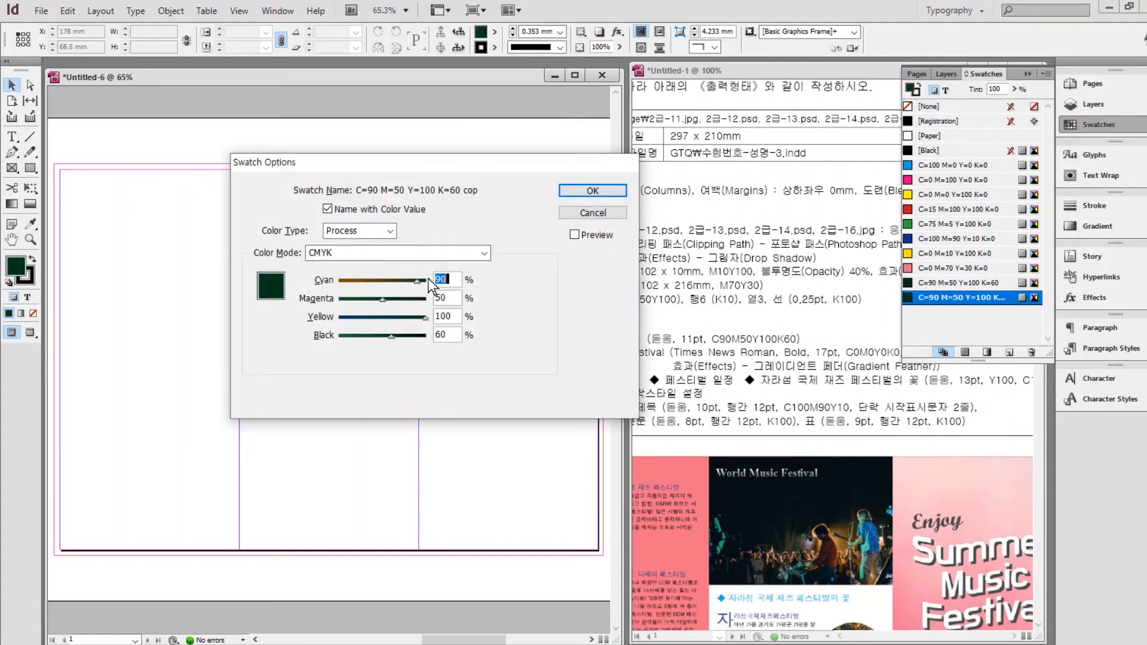
{"action": "type", "text": "0\t0\t0\t0"}
{"action": "key", "text": "Return"}
Add a blue C=100 M=90 Y=10 K=0 swatch and collapse the Swatches panel.
{"action": "left_click", "coordinate": [1010, 352]}
{"action": "double_click", "coordinate": [956, 312]}
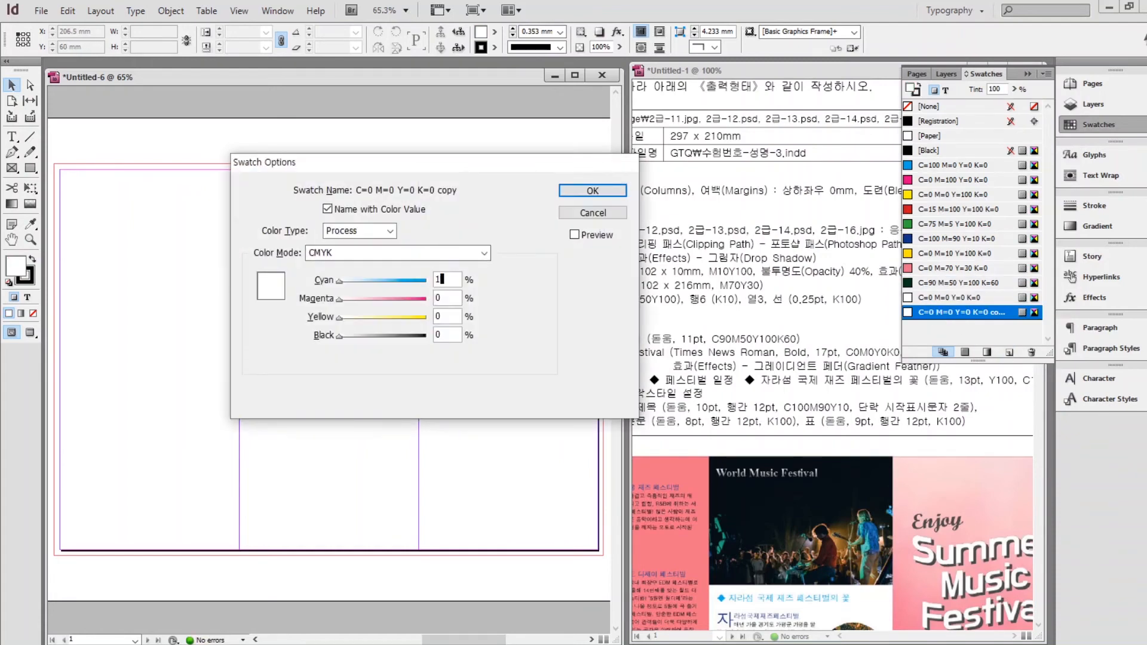
{"action": "type", "text": "100\t90\t10\t0"}
{"action": "key", "text": "Return"}
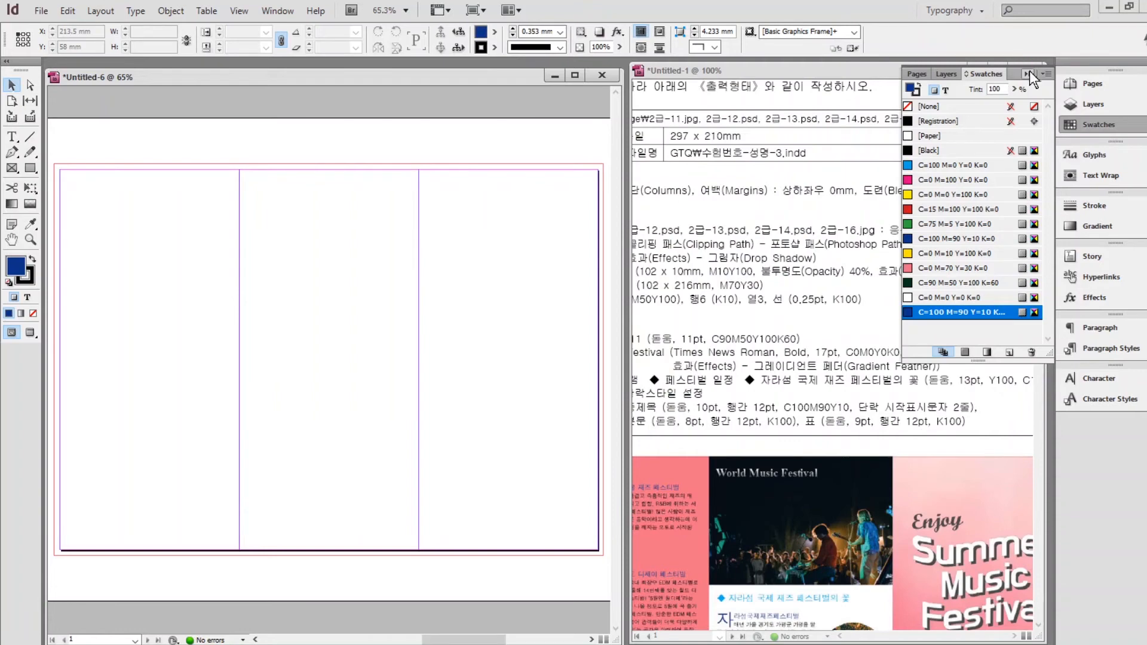
{"action": "left_click", "coordinate": [1029, 72]}
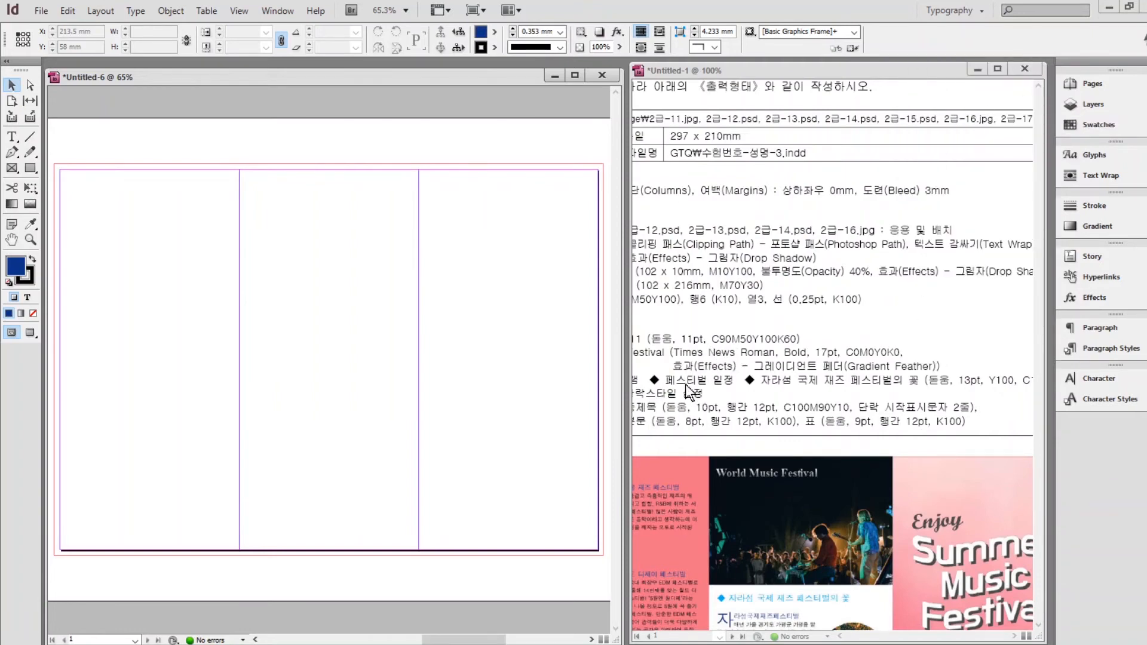
Create a new paragraph style named 중제목 using Dotum at 10 pt.
{"action": "left_click", "coordinate": [1108, 348]}
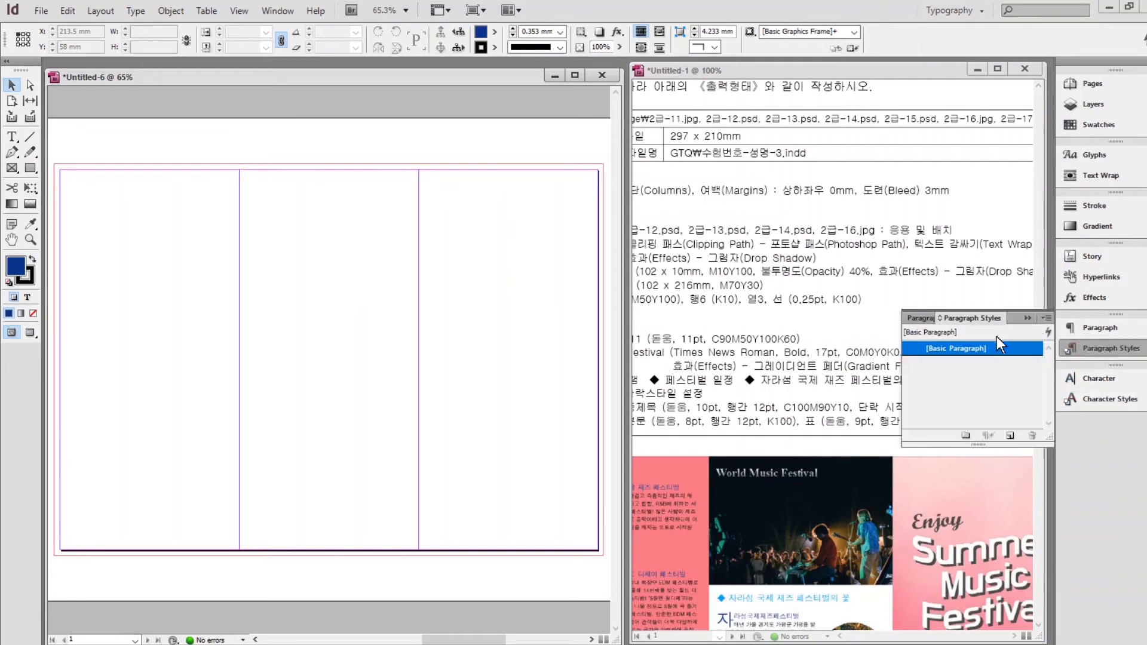
{"action": "left_click", "coordinate": [1009, 437]}
{"action": "double_click", "coordinate": [977, 363]}
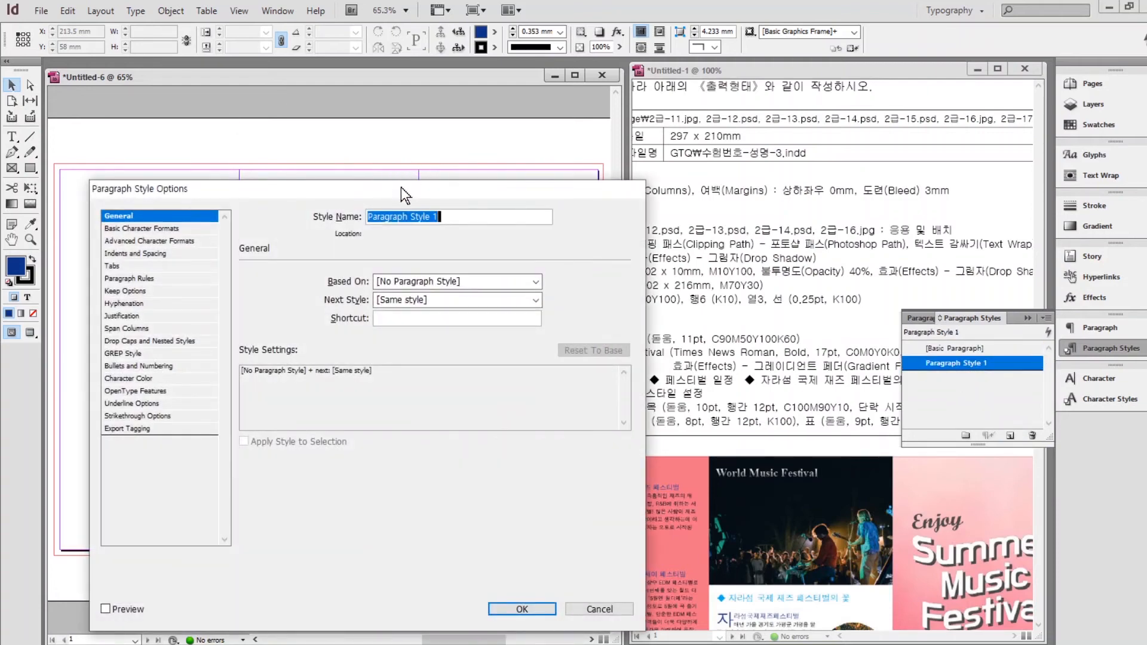
{"action": "left_click_drag", "start_coordinate": [402, 188], "coordinate": [369, 196]}
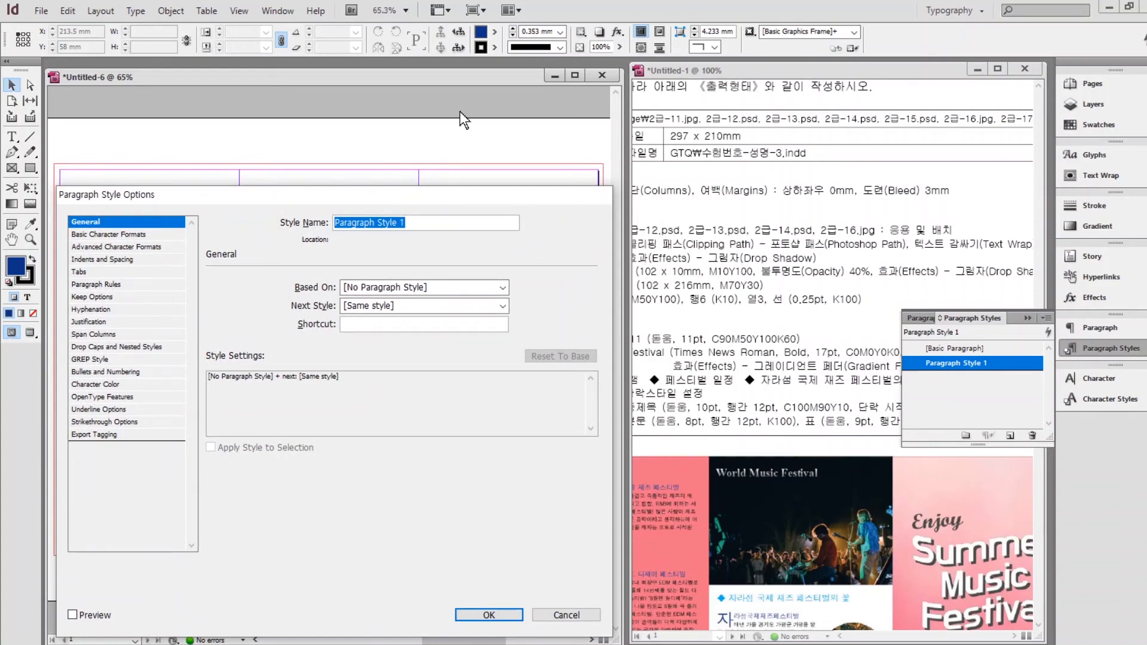
{"action": "type", "text": "중제목"}
{"action": "left_click", "coordinate": [116, 234]}
{"action": "left_click_drag", "start_coordinate": [371, 295], "coordinate": [195, 297]}
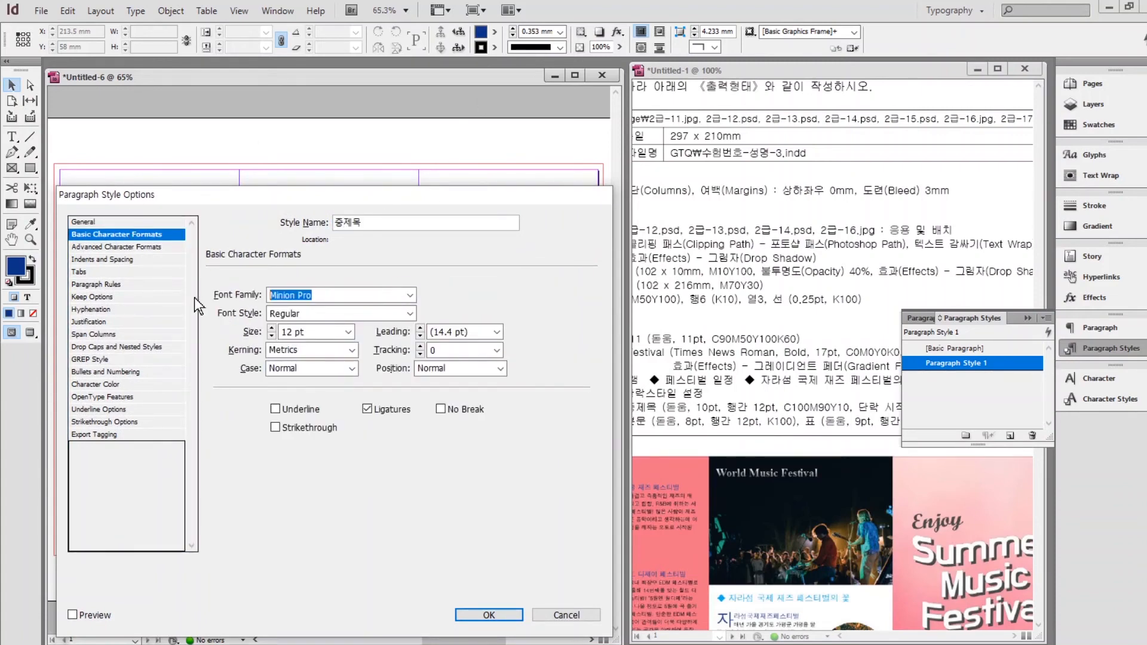
{"action": "type", "text": "Dotum"}
{"action": "left_click", "coordinate": [272, 336]}
{"action": "left_click", "coordinate": [272, 336]}
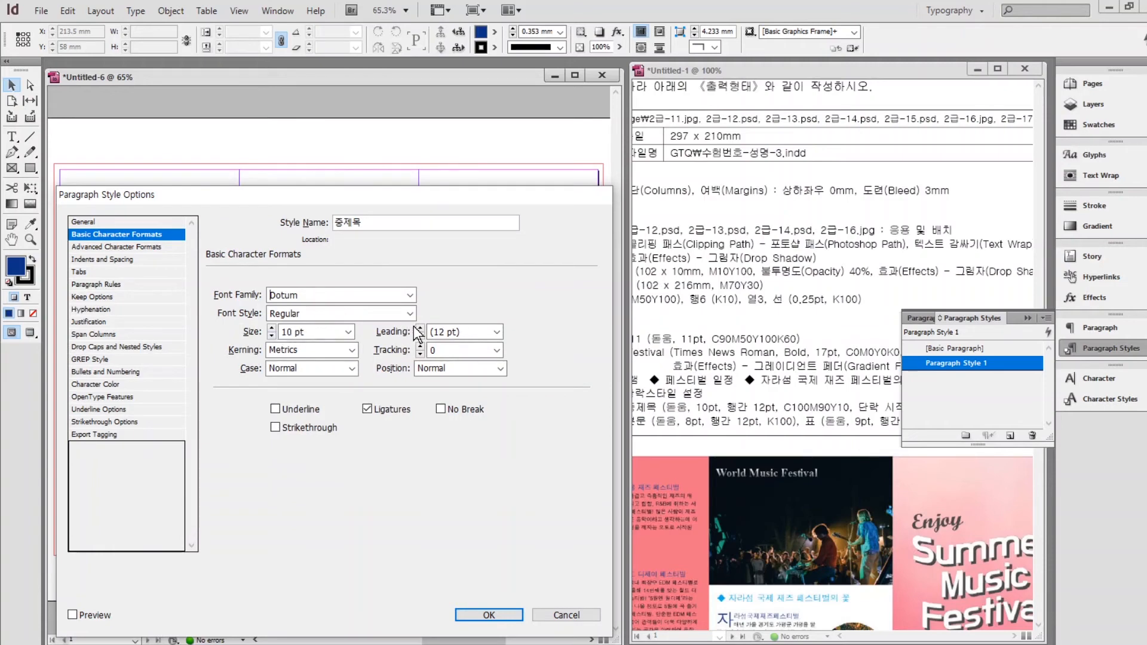
Give 중제목 C=100 M=90 Y=10 K=0 text colour and 2-line drop caps, then save it.
{"action": "left_click", "coordinate": [101, 384]}
{"action": "left_click_drag", "start_coordinate": [440, 317], "coordinate": [438, 357]}
{"action": "left_click", "coordinate": [292, 303]}
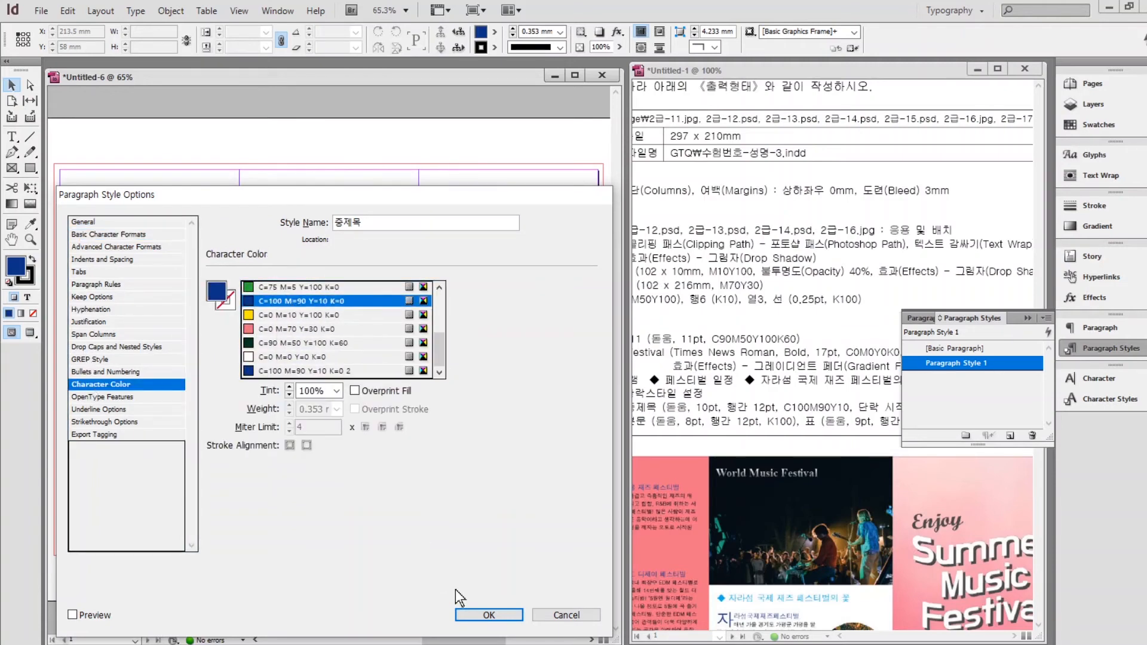
{"action": "left_click", "coordinate": [99, 346]}
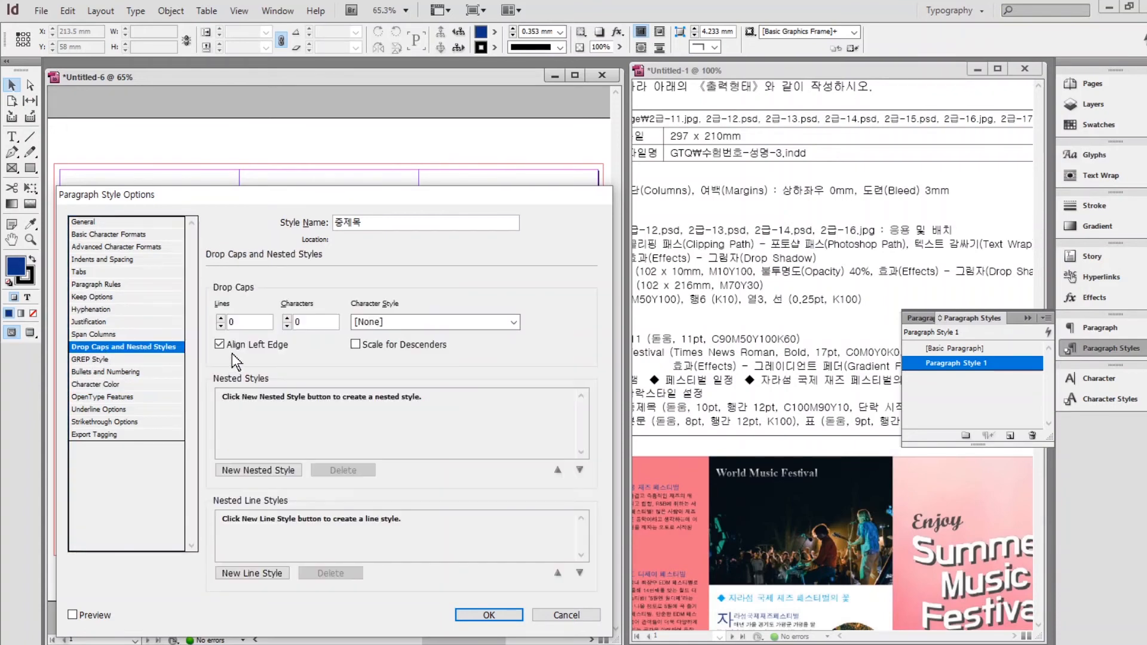
{"action": "left_click", "coordinate": [222, 318]}
{"action": "left_click", "coordinate": [489, 615]}
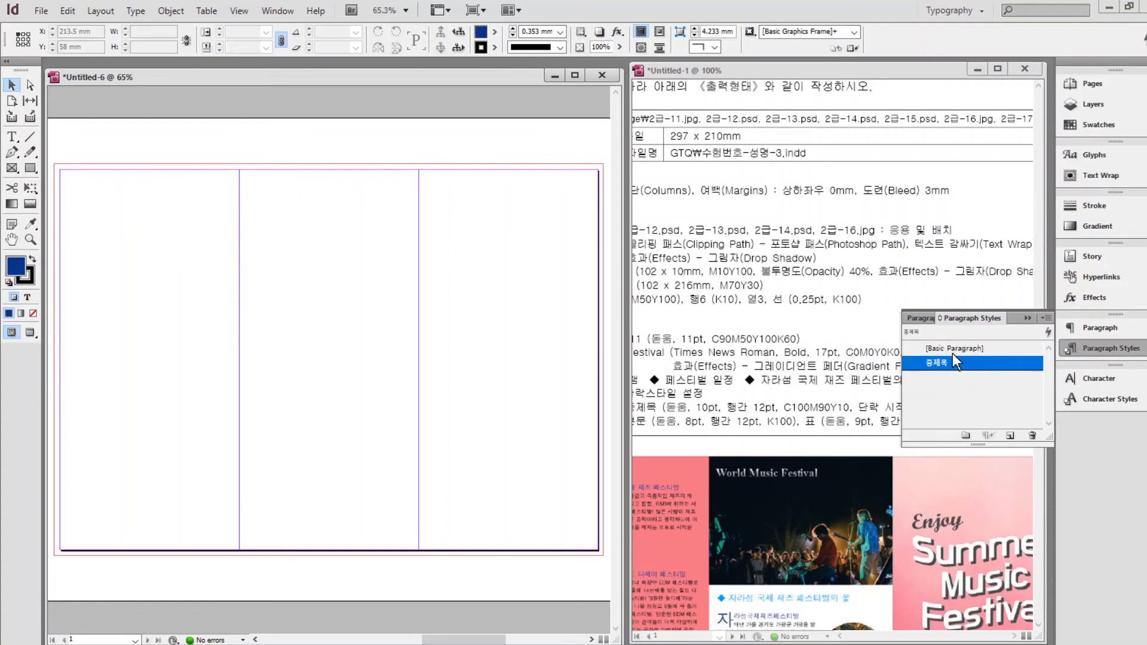
{"action": "left_click", "coordinate": [947, 349]}
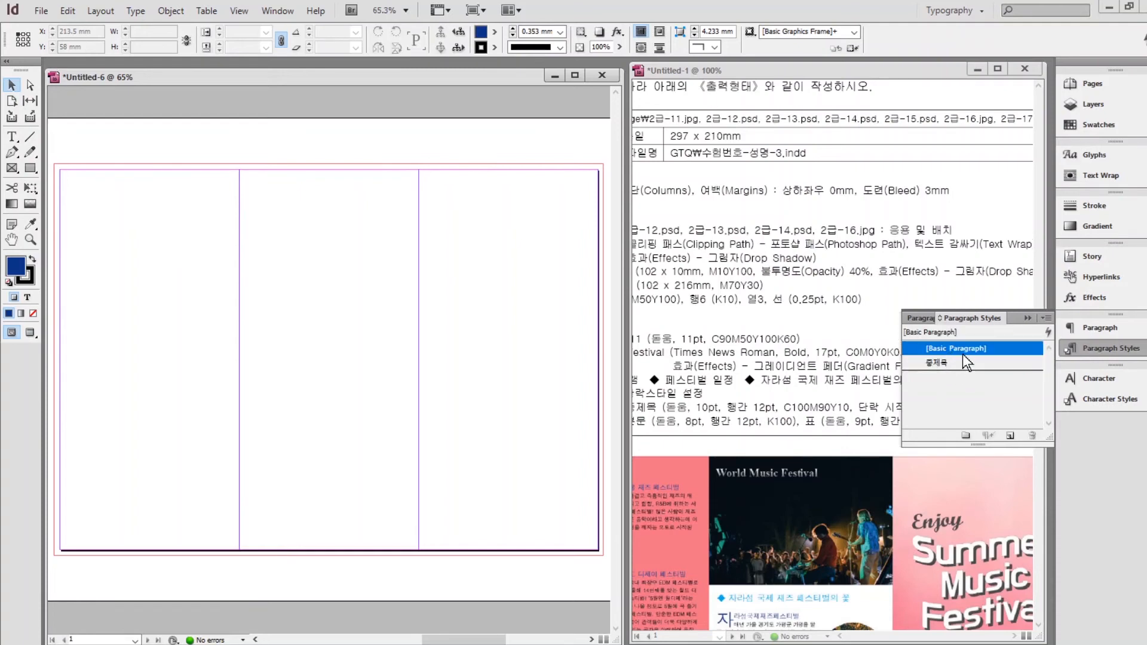
Create the 본문 paragraph style with Dotum 8 pt and 12 pt leading.
{"action": "left_click", "coordinate": [1010, 435]}
{"action": "double_click", "coordinate": [958, 363]}
{"action": "type", "text": "qhs"}
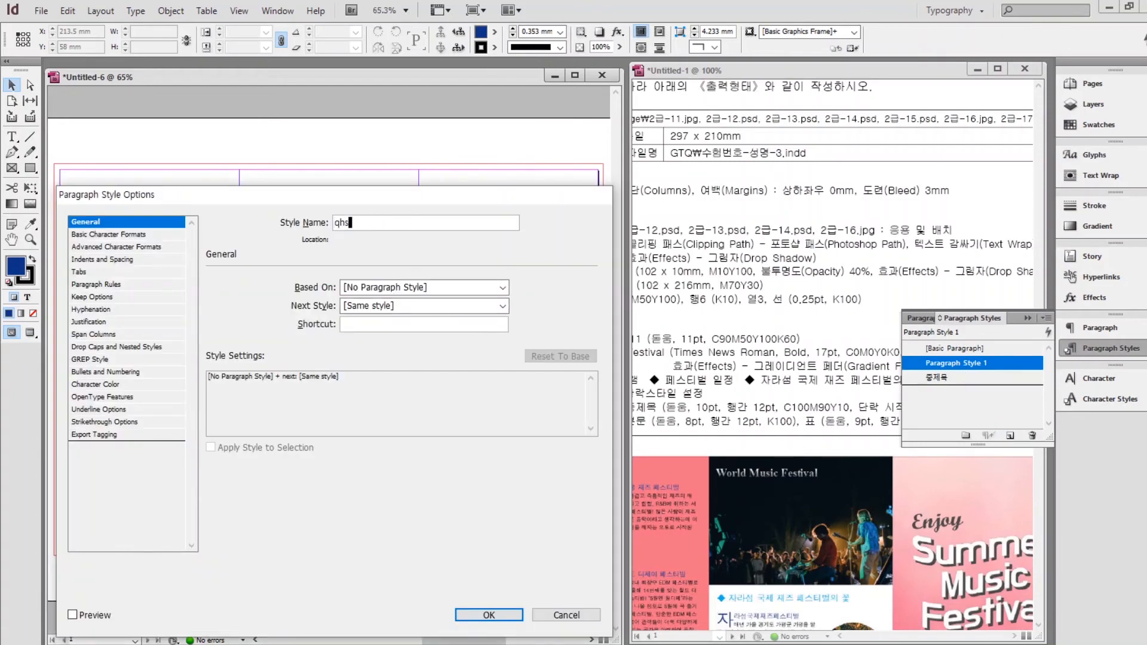
{"action": "left_click", "coordinate": [109, 235]}
{"action": "left_click", "coordinate": [214, 295]}
{"action": "type", "text": "Dotum"}
{"action": "double_click", "coordinate": [271, 336]}
{"action": "double_click", "coordinate": [271, 336]}
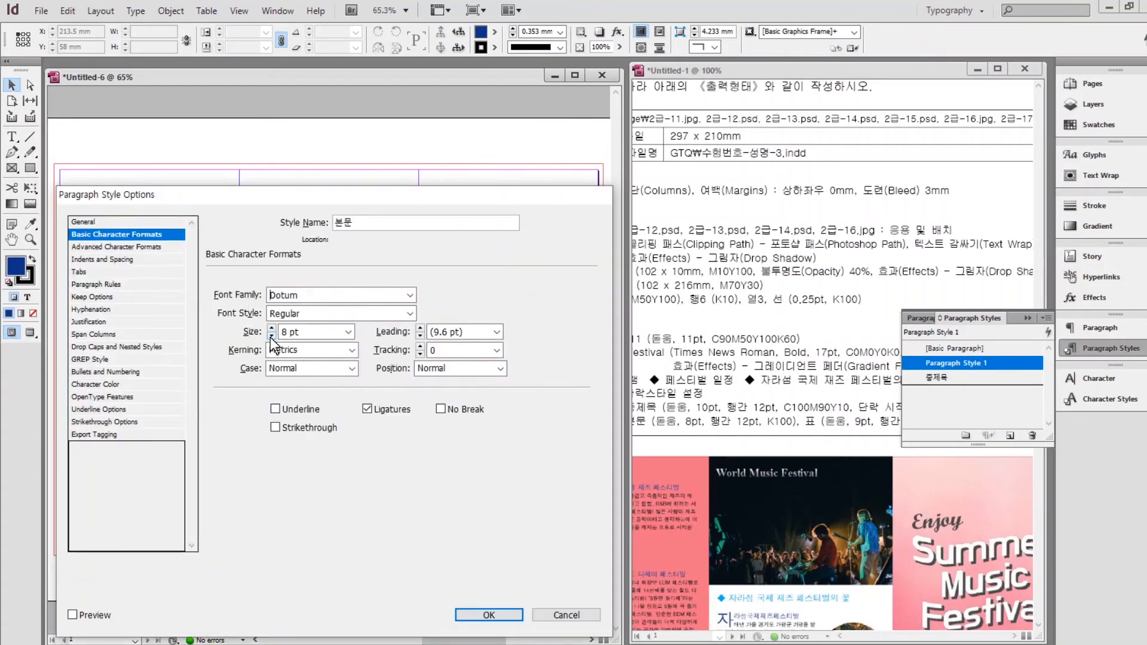
{"action": "triple_click", "coordinate": [420, 328]}
{"action": "left_click", "coordinate": [95, 384]}
{"action": "left_click", "coordinate": [489, 615]}
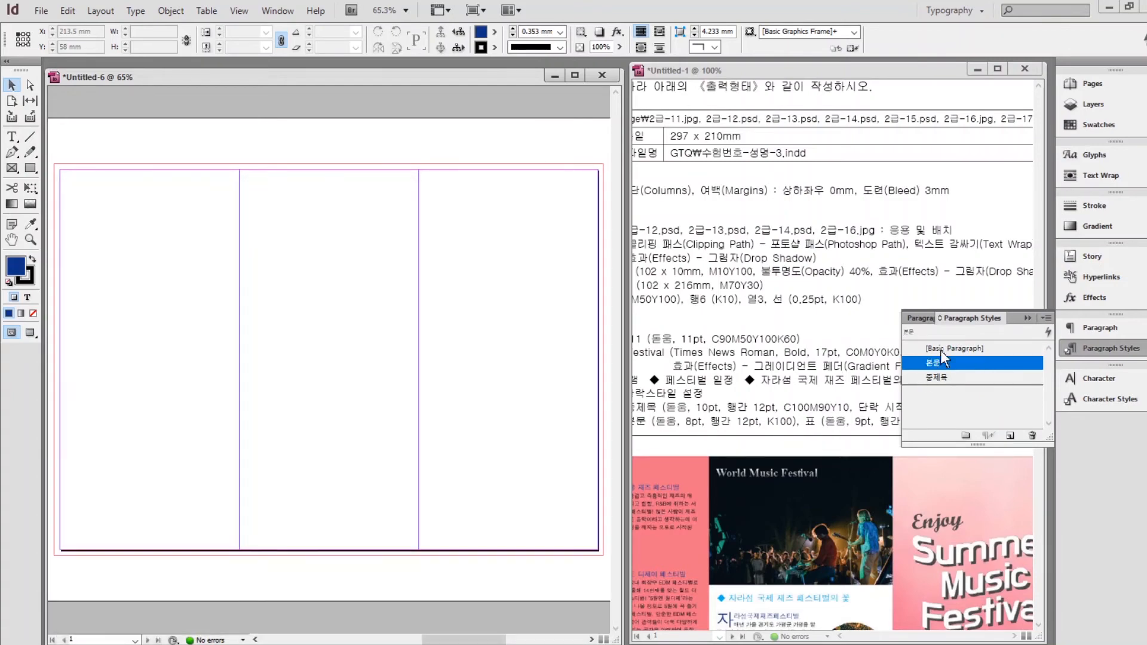
Create the 표 paragraph style with Dotum 9 pt and 12 pt leading, then collapse the panel.
{"action": "double_click", "coordinate": [948, 363]}
{"action": "type", "text": "vy"}
{"action": "left_click", "coordinate": [108, 234]}
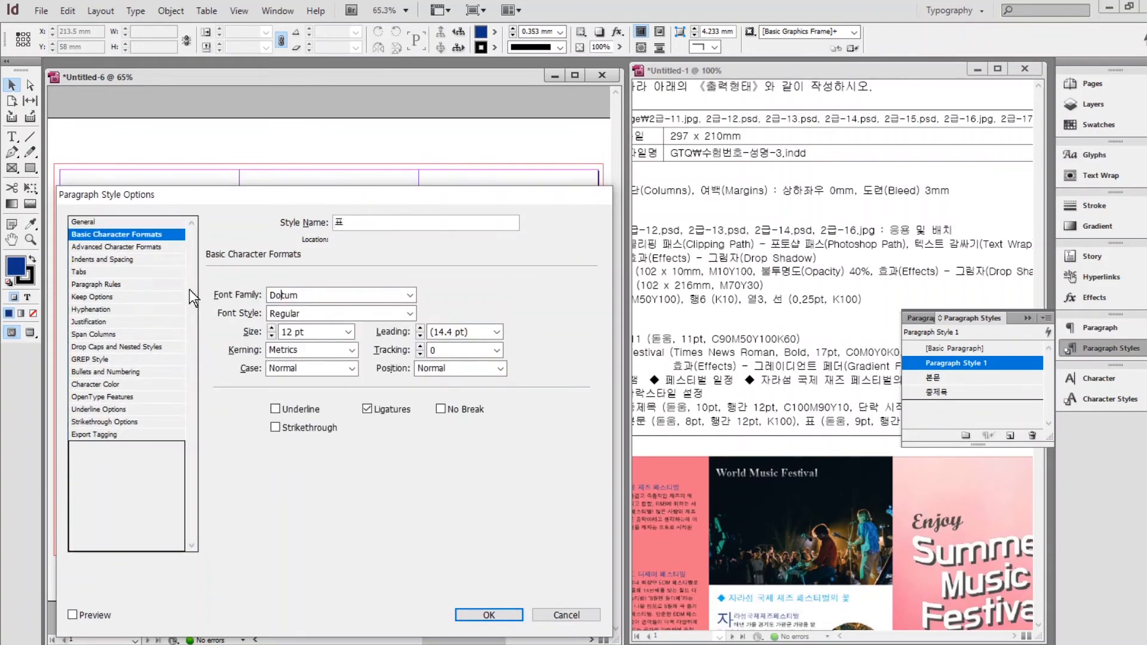
{"action": "triple_click", "coordinate": [271, 337]}
{"action": "double_click", "coordinate": [420, 328]}
{"action": "left_click", "coordinate": [95, 384]}
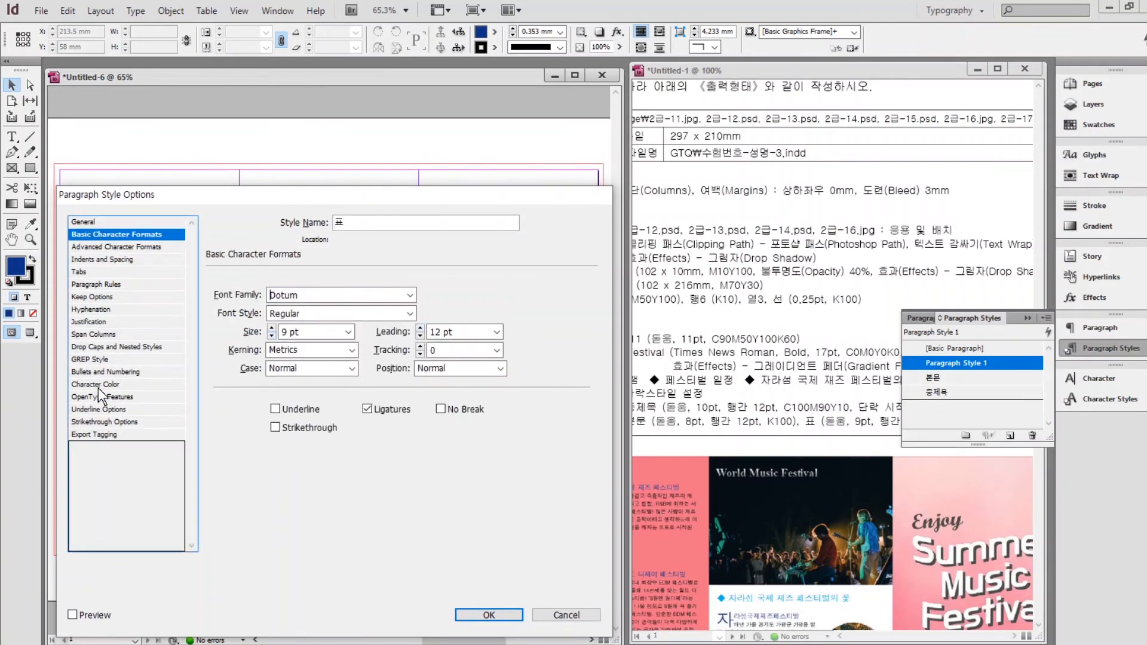
{"action": "left_click", "coordinate": [488, 615]}
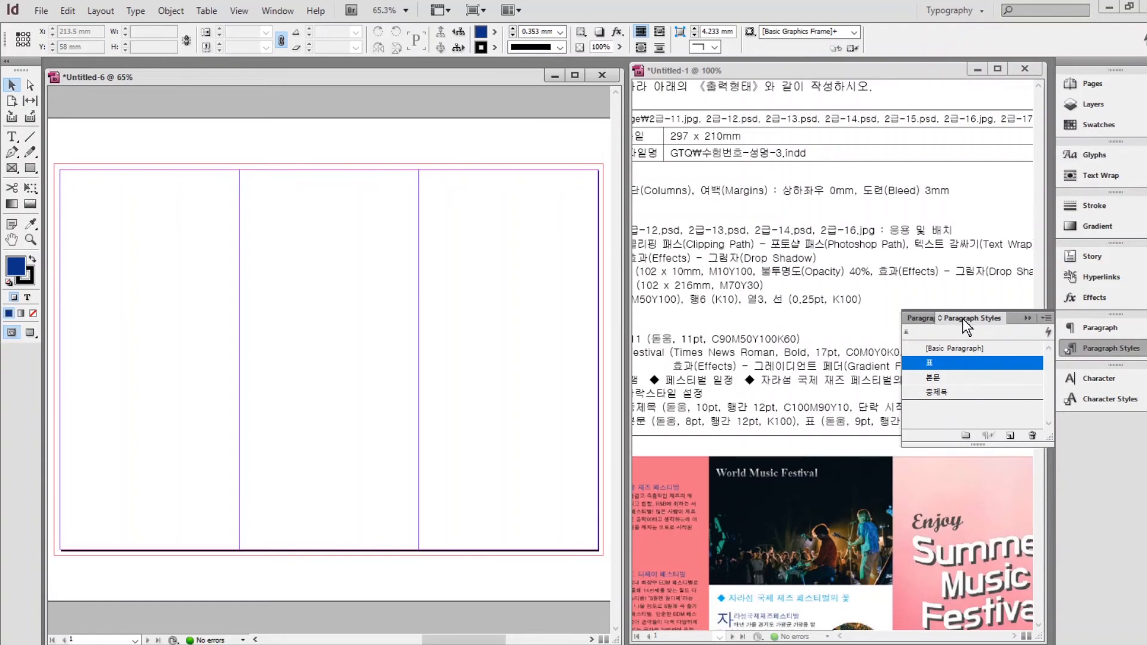
{"action": "left_click", "coordinate": [1027, 319]}
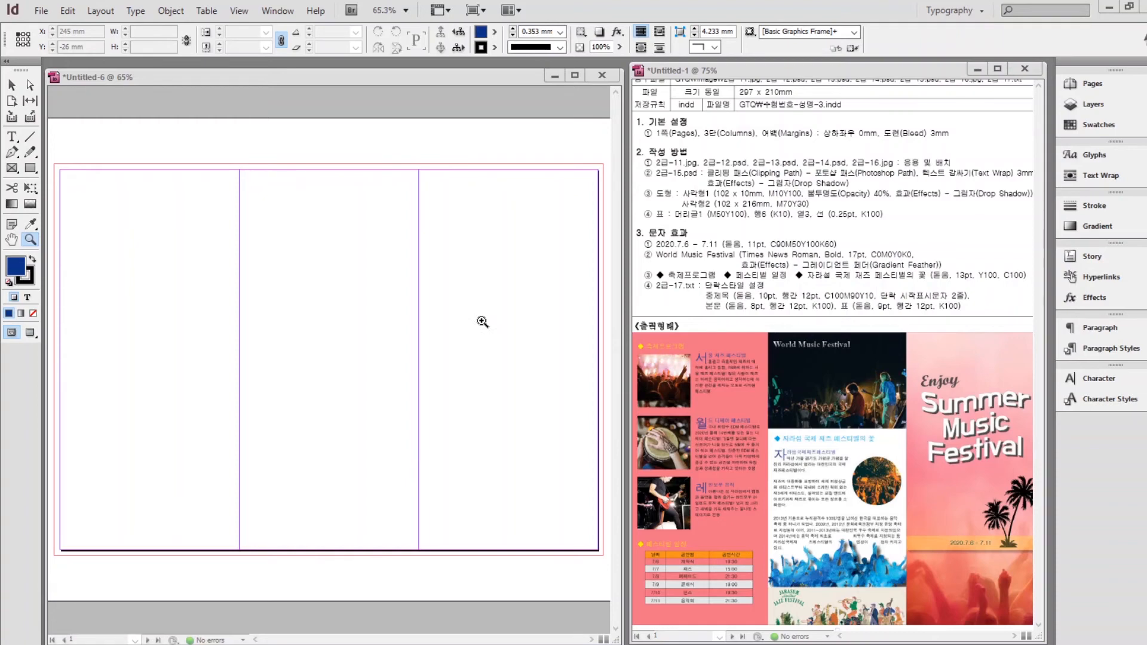
Place the pink concert-crowd photo from the GTQ image folder onto the right side of the page.
{"action": "left_click", "coordinate": [326, 265]}
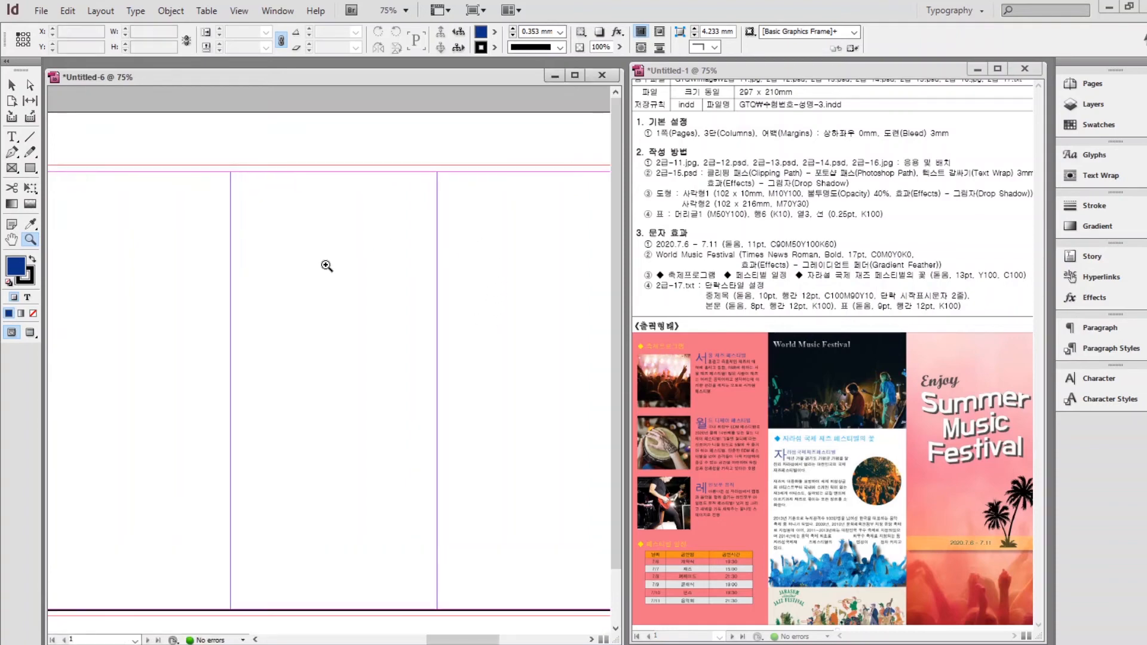
{"action": "key", "text": "ctrl+d"}
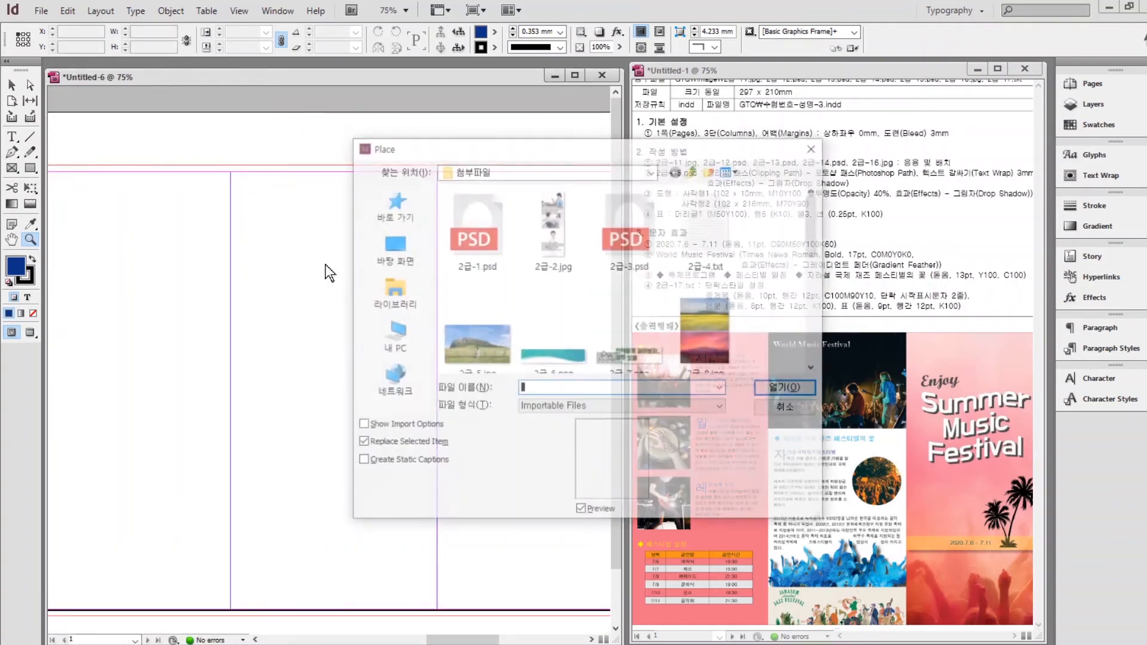
{"action": "left_click", "coordinate": [393, 293]}
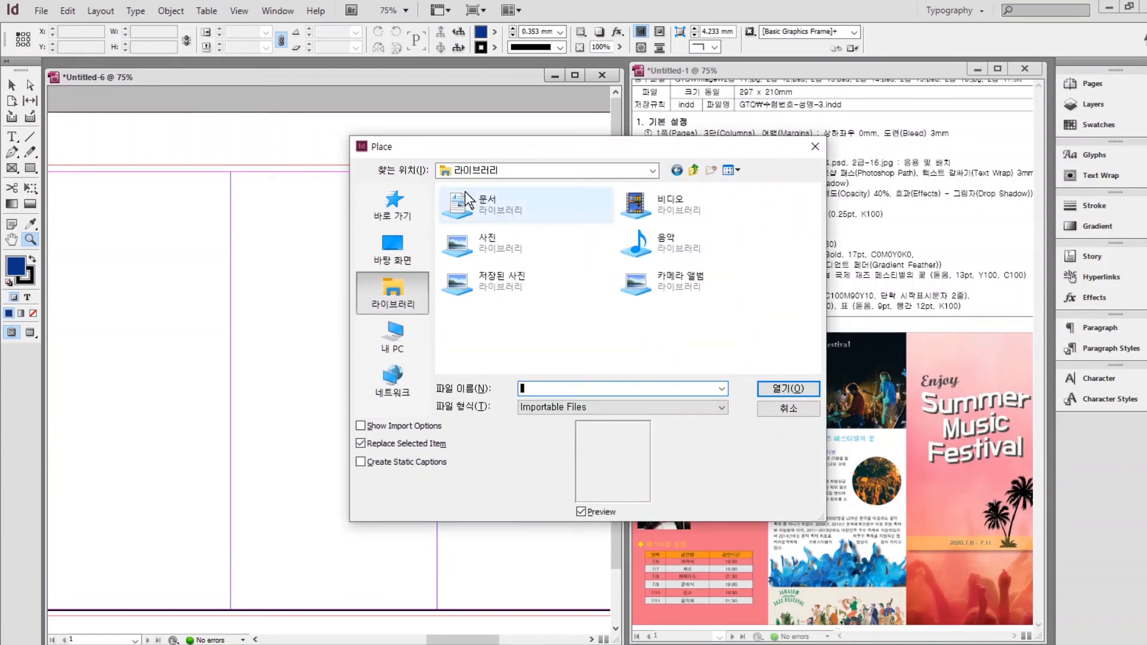
{"action": "double_click", "coordinate": [499, 197]}
{"action": "double_click", "coordinate": [463, 254]}
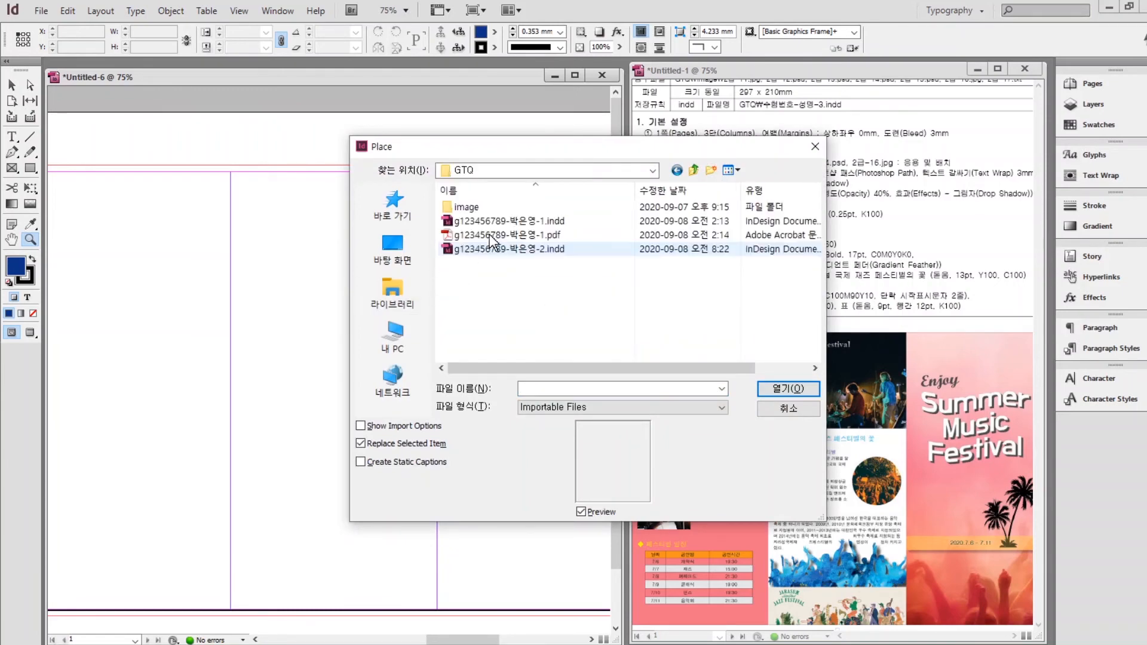
{"action": "double_click", "coordinate": [484, 206]}
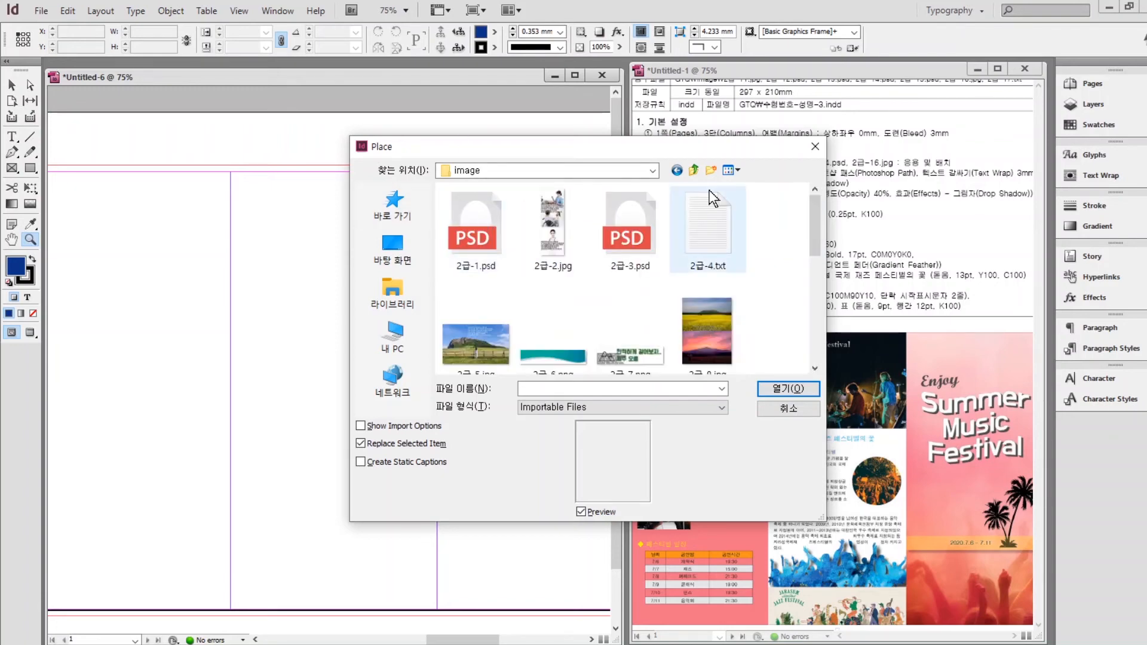
{"action": "scroll", "coordinate": [793, 229], "scroll_direction": "down", "scroll_amount": 3}
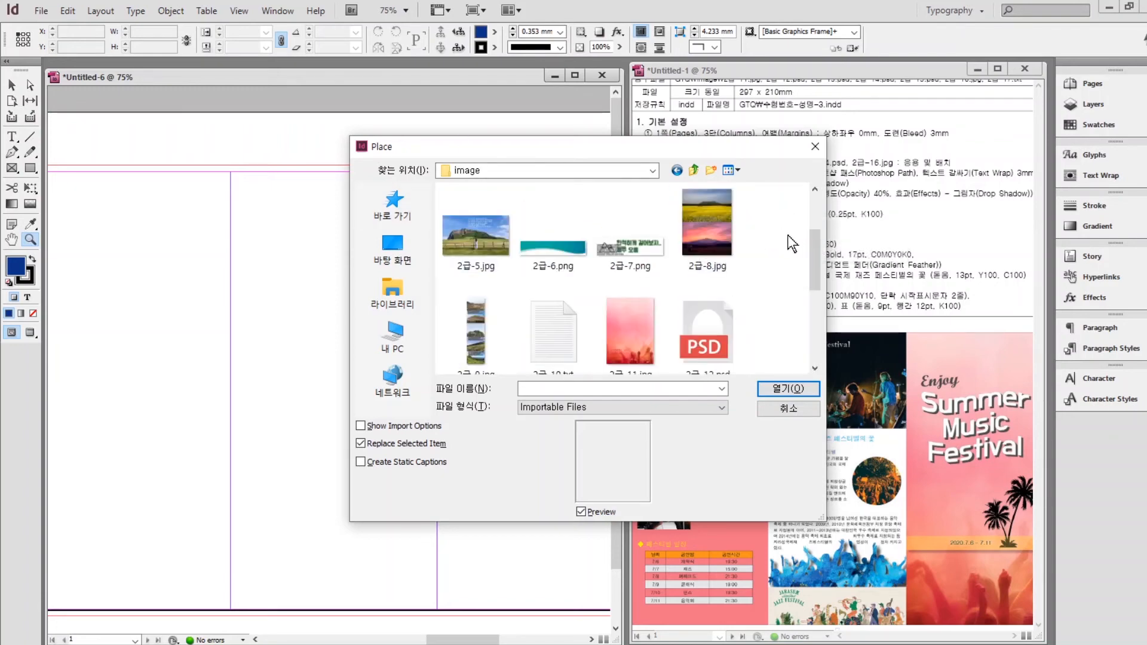
{"action": "double_click", "coordinate": [564, 326]}
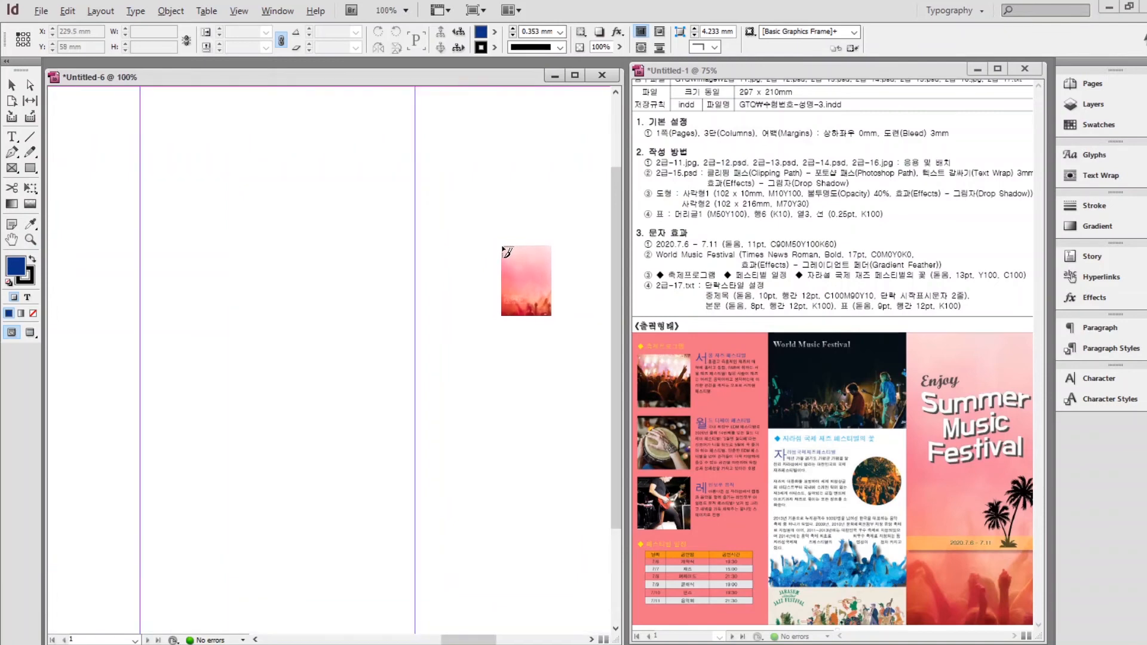
{"action": "key", "text": "ctrl+minus"}
{"action": "left_click_drag", "start_coordinate": [399, 213], "coordinate": [548, 508]}
Crop and resize the pink photo so it fills the right column out to the bleed.
{"action": "key", "text": "z"}
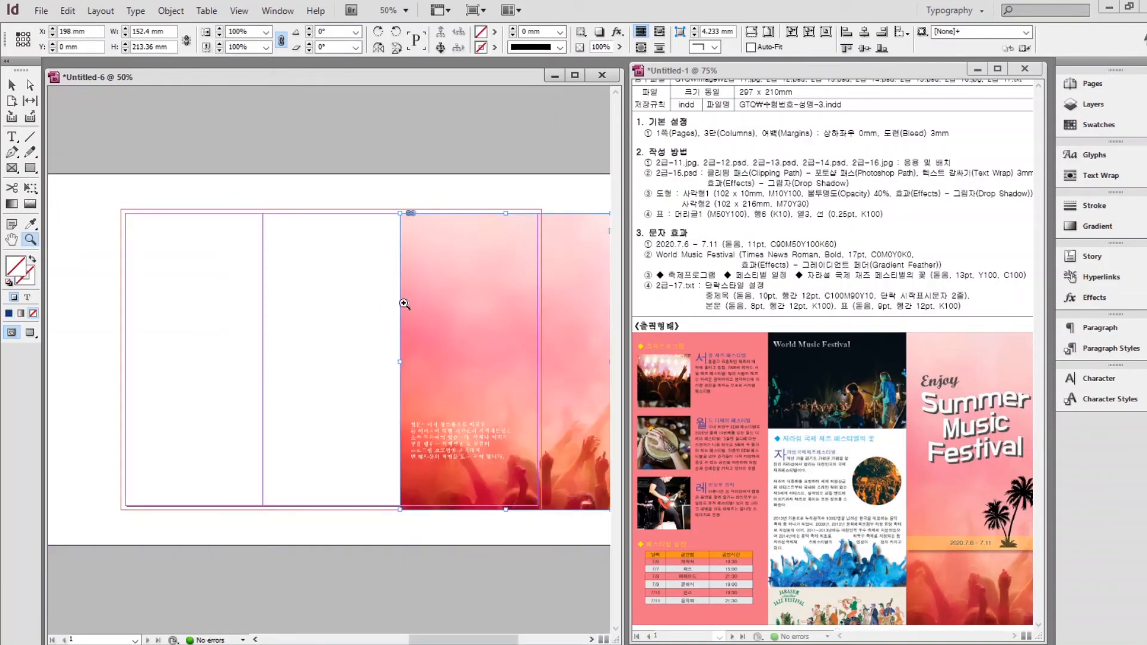
{"action": "left_click", "coordinate": [14, 89]}
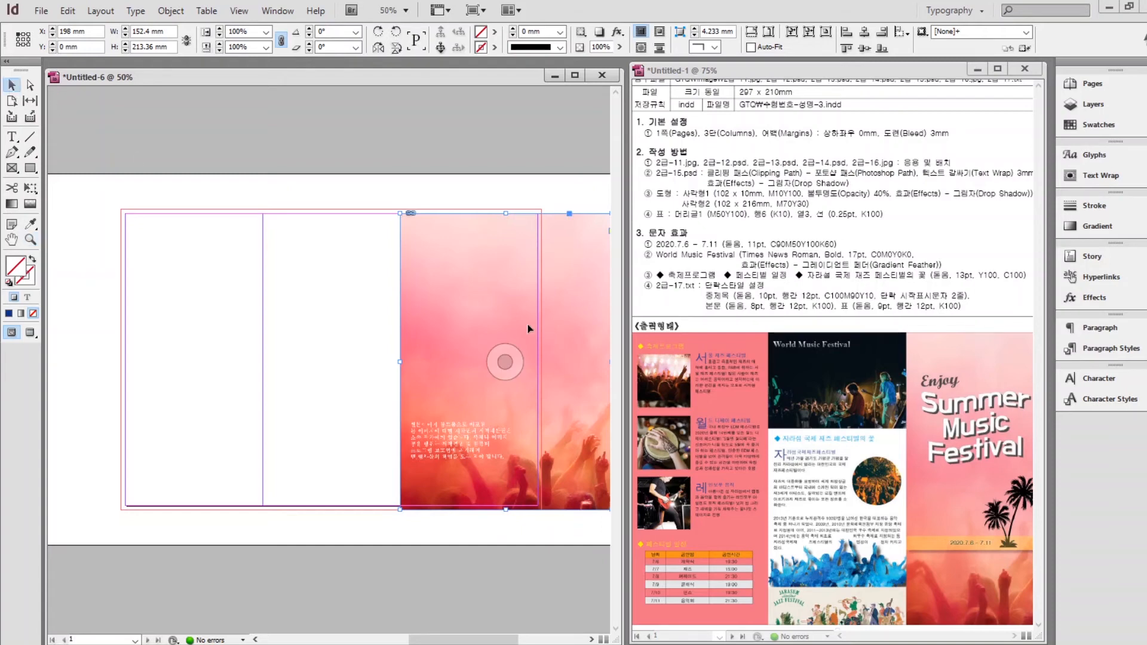
{"action": "left_click_drag", "start_coordinate": [399, 361], "coordinate": [436, 362]}
{"action": "left_click_drag", "start_coordinate": [484, 335], "coordinate": [448, 330]}
{"action": "left_click_drag", "start_coordinate": [576, 505], "coordinate": [579, 511]}
{"action": "left_click_drag", "start_coordinate": [579, 360], "coordinate": [542, 361]}
Place the festival title graphic in the right column.
{"action": "left_click", "coordinate": [586, 310]}
{"action": "key", "text": "ctrl+d"}
{"action": "double_click", "coordinate": [478, 239]}
{"action": "left_click_drag", "start_coordinate": [416, 248], "coordinate": [530, 408]}
{"action": "left_click", "coordinate": [572, 322]}
Load the palm-tree image and place the concert photo in the middle column.
{"action": "key", "text": "ctrl+d"}
{"action": "double_click", "coordinate": [554, 232]}
{"action": "left_click", "coordinate": [492, 197]}
{"action": "key", "text": "ctrl+d"}
{"action": "left_click", "coordinate": [628, 327]}
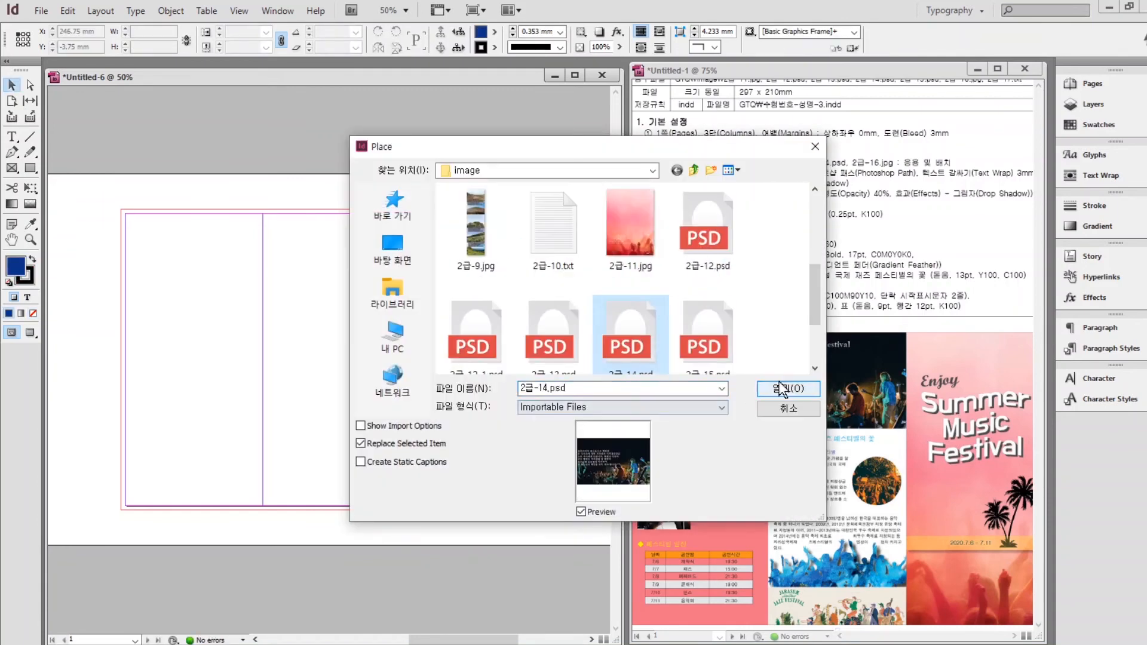
{"action": "left_click", "coordinate": [782, 389]}
{"action": "left_click_drag", "start_coordinate": [262, 209], "coordinate": [401, 298]}
{"action": "left_click", "coordinate": [357, 181]}
Place 2급-14.psd, crop it to the Jazz Festival strip, fitted 102 mm wide at the column bottom.
{"action": "key", "text": "ctrl+d"}
{"action": "left_click", "coordinate": [478, 330]}
{"action": "left_click", "coordinate": [781, 386]}
{"action": "left_click", "coordinate": [222, 313]}
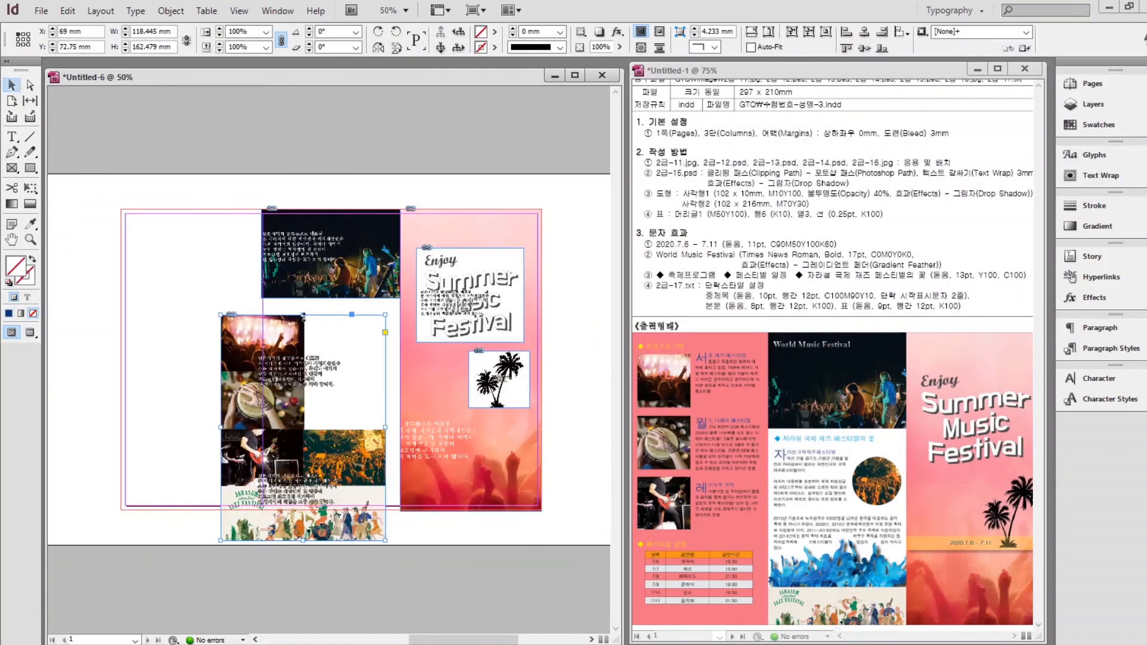
{"action": "left_click_drag", "start_coordinate": [304, 314], "coordinate": [264, 487]}
{"action": "left_click", "coordinate": [751, 47]}
{"action": "key", "text": "Down"}
{"action": "key", "text": "Down"}
{"action": "key", "text": "Down"}
{"action": "key", "text": "Down"}
{"action": "key", "text": "Down"}
{"action": "key", "text": "Down"}
{"action": "key", "text": "Right"}
{"action": "key", "text": "Right"}
{"action": "left_click", "coordinate": [227, 431]}
{"action": "left_click", "coordinate": [330, 483]}
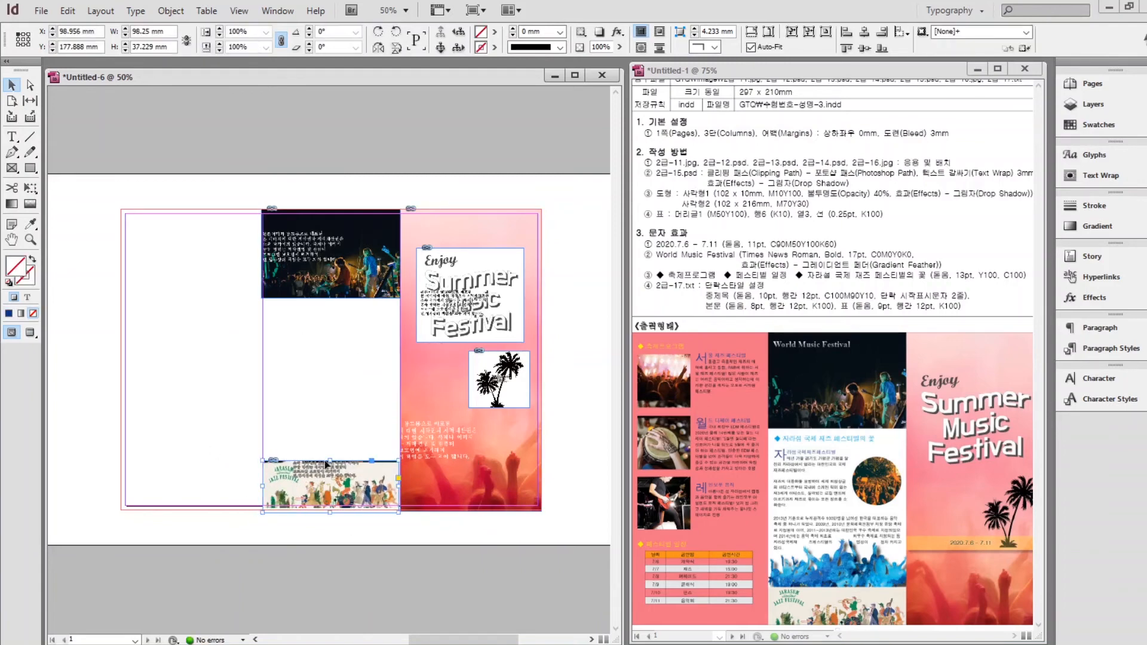
{"action": "left_click_drag", "start_coordinate": [331, 460], "coordinate": [331, 464]}
{"action": "left_click", "coordinate": [360, 446]}
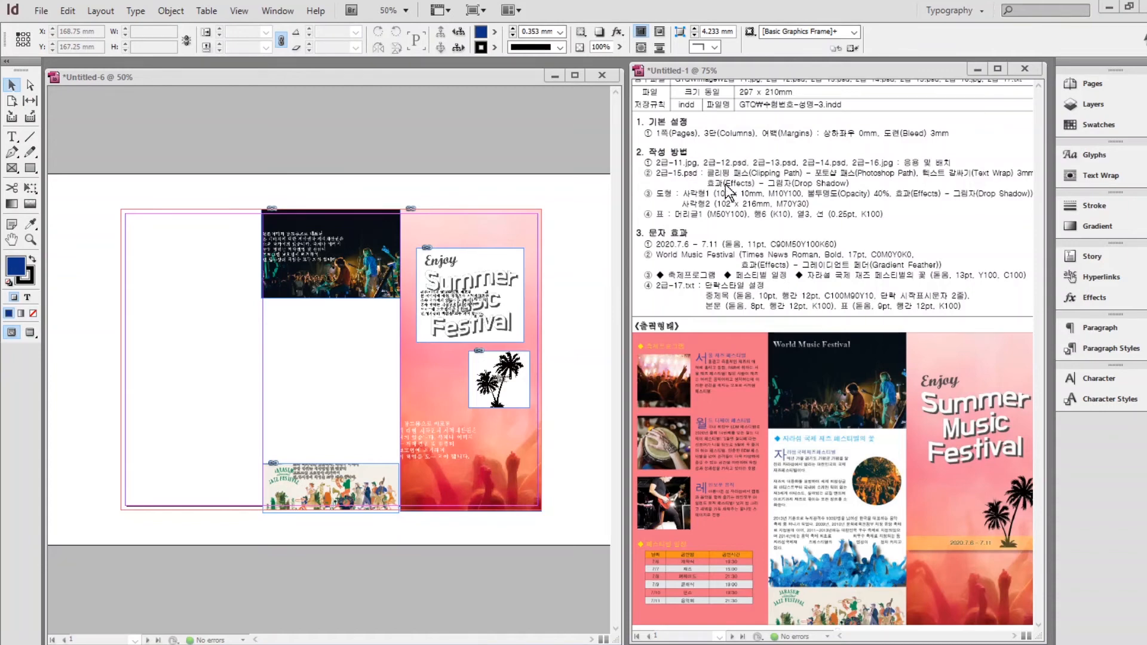
Place the 2급-15.psd crowd image into the empty middle-column frame.
{"action": "left_click", "coordinate": [233, 347]}
{"action": "key", "text": "ctrl+d"}
{"action": "left_click", "coordinate": [739, 244]}
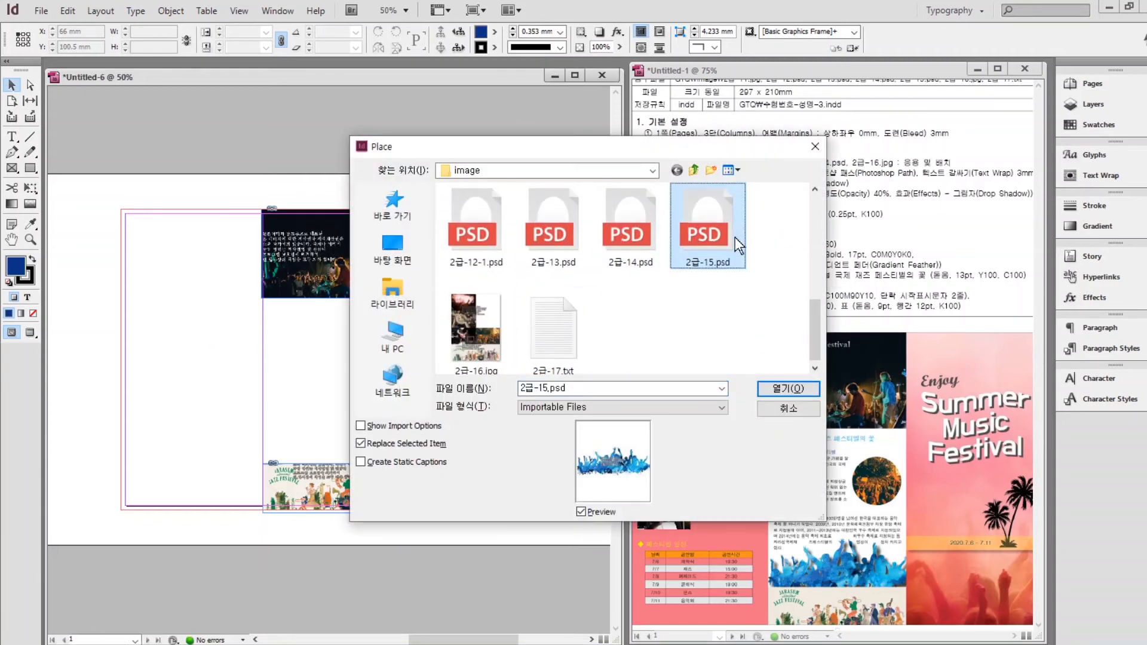
{"action": "double_click", "coordinate": [739, 244]}
{"action": "left_click", "coordinate": [353, 350]}
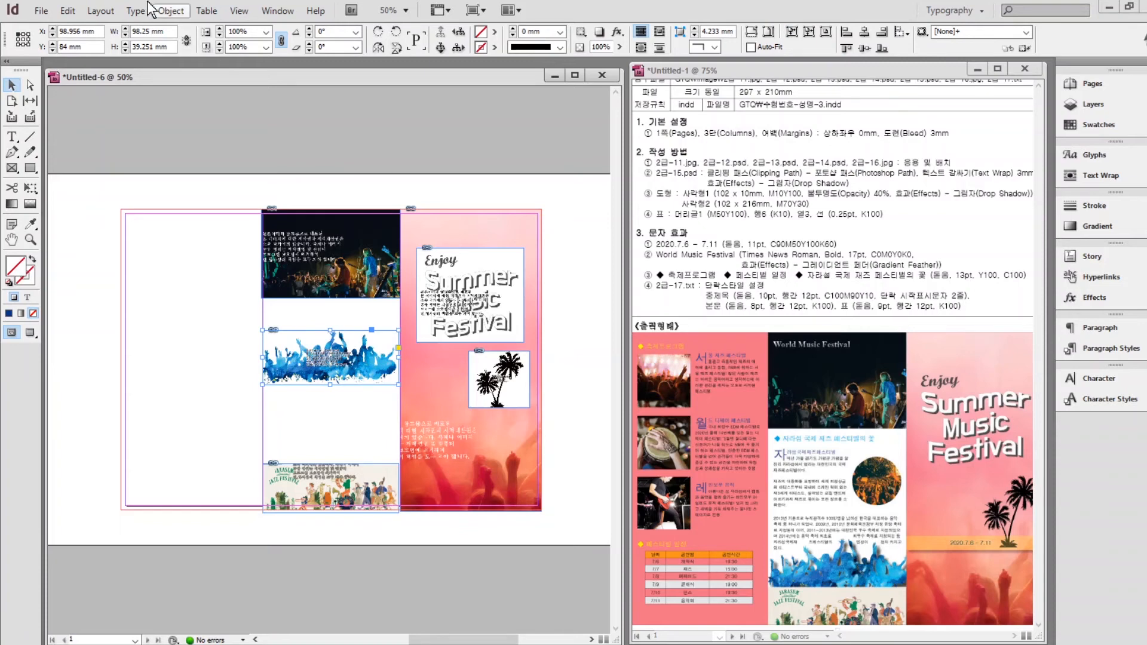
{"action": "left_click", "coordinate": [172, 10]}
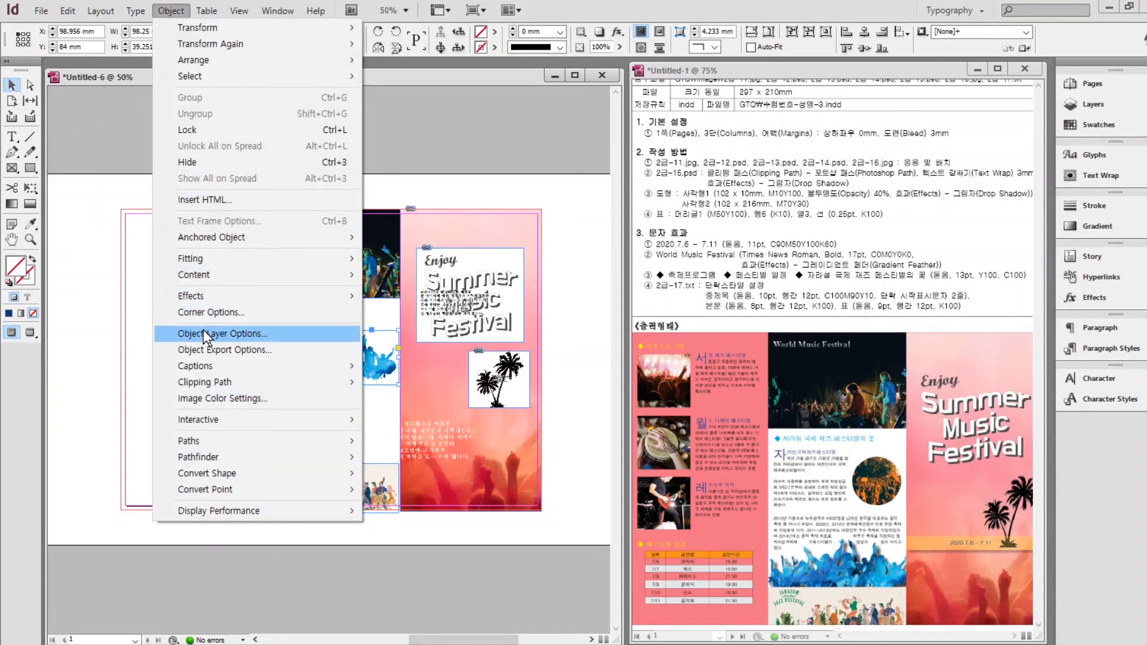
Set the crowd image's clipping path type to Photoshop Path (path1).
{"action": "mouse_move", "coordinate": [206, 376]}
{"action": "left_click", "coordinate": [418, 379]}
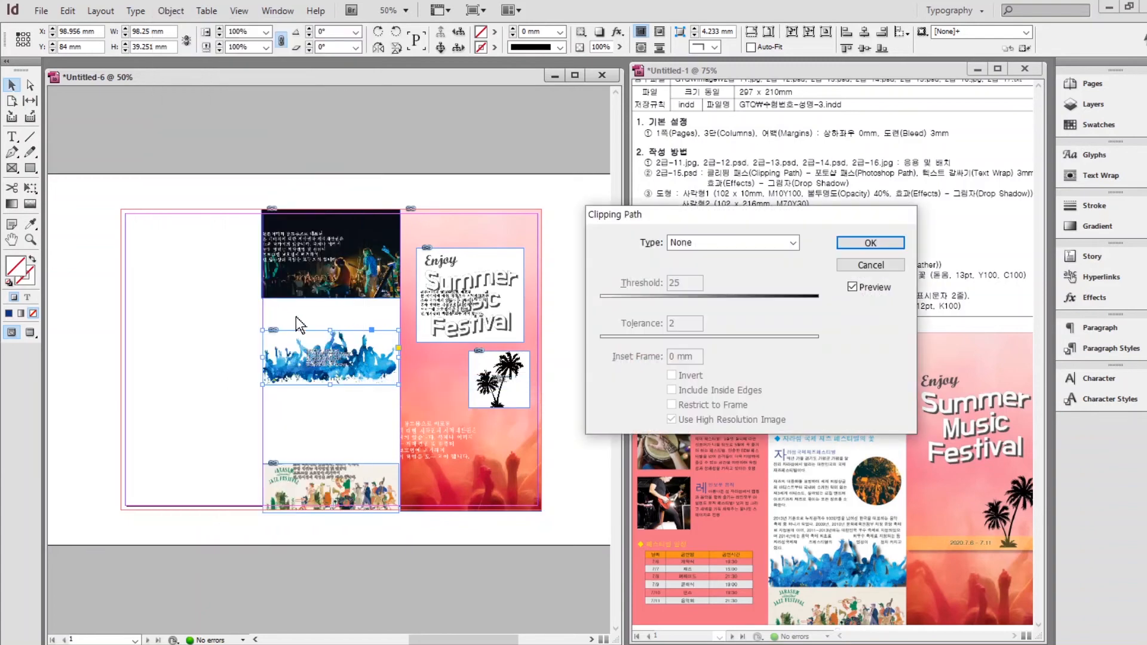
{"action": "left_click", "coordinate": [734, 241]}
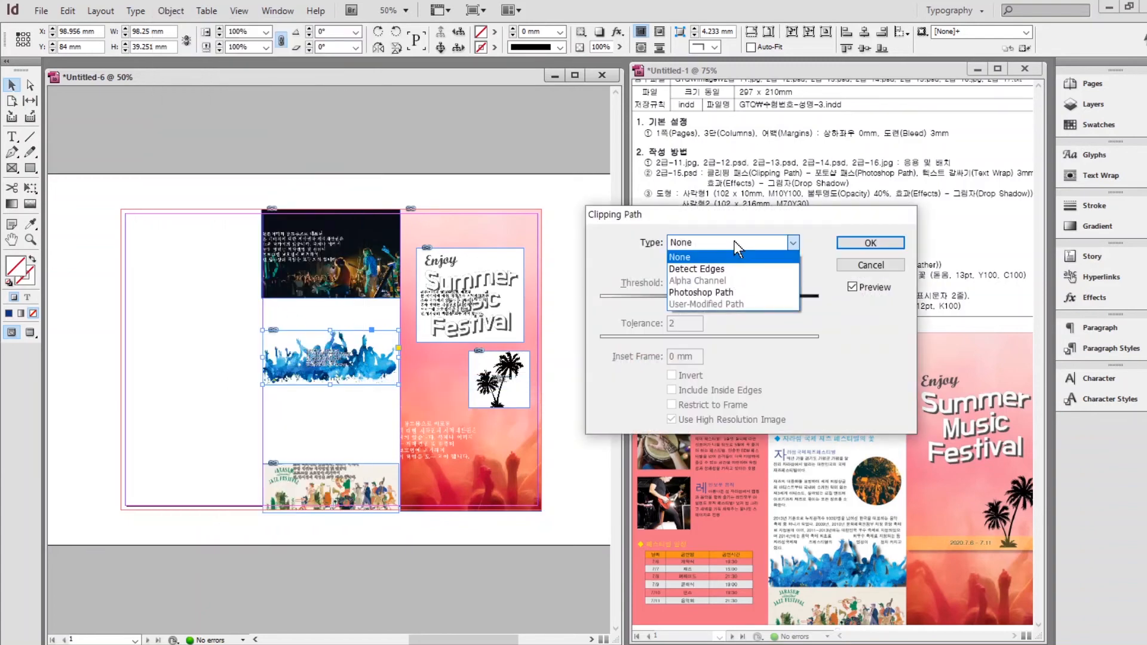
{"action": "left_click", "coordinate": [711, 291]}
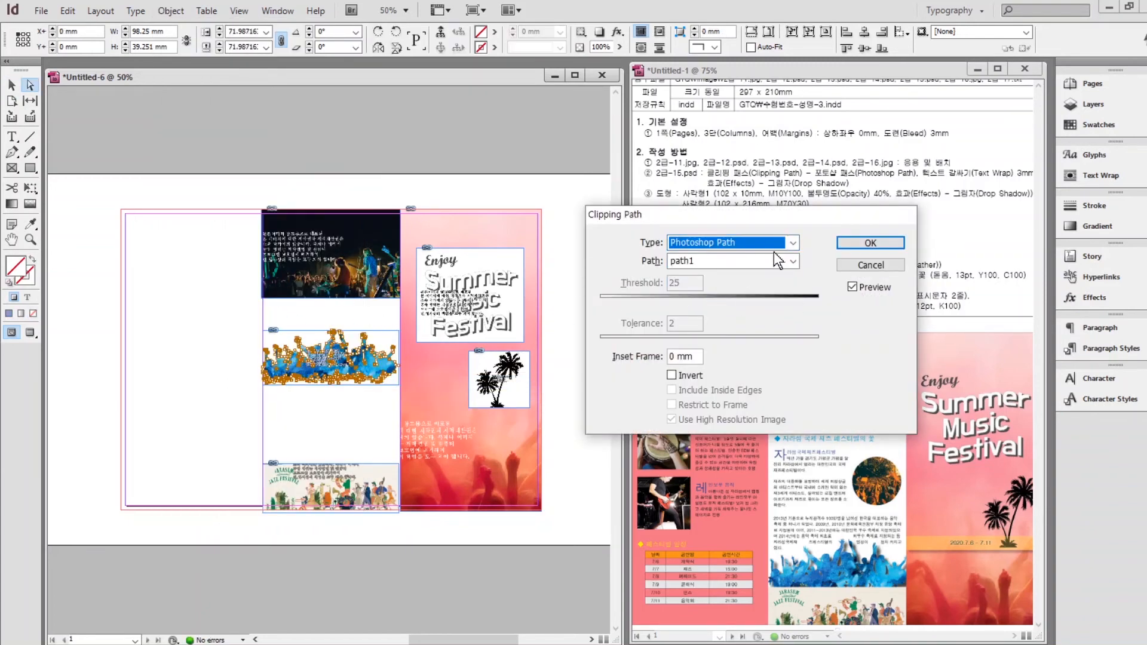
{"action": "left_click", "coordinate": [871, 242]}
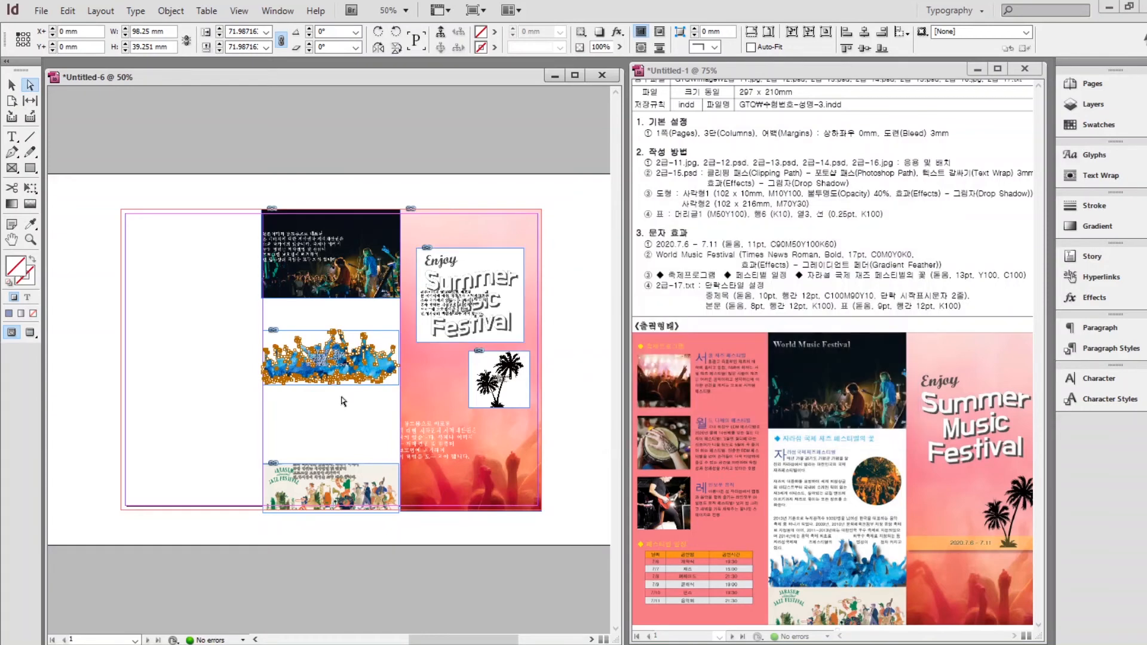
{"action": "key", "text": "ctrl+1"}
{"action": "scroll", "coordinate": [344, 402], "scroll_direction": "up", "scroll_amount": 1}
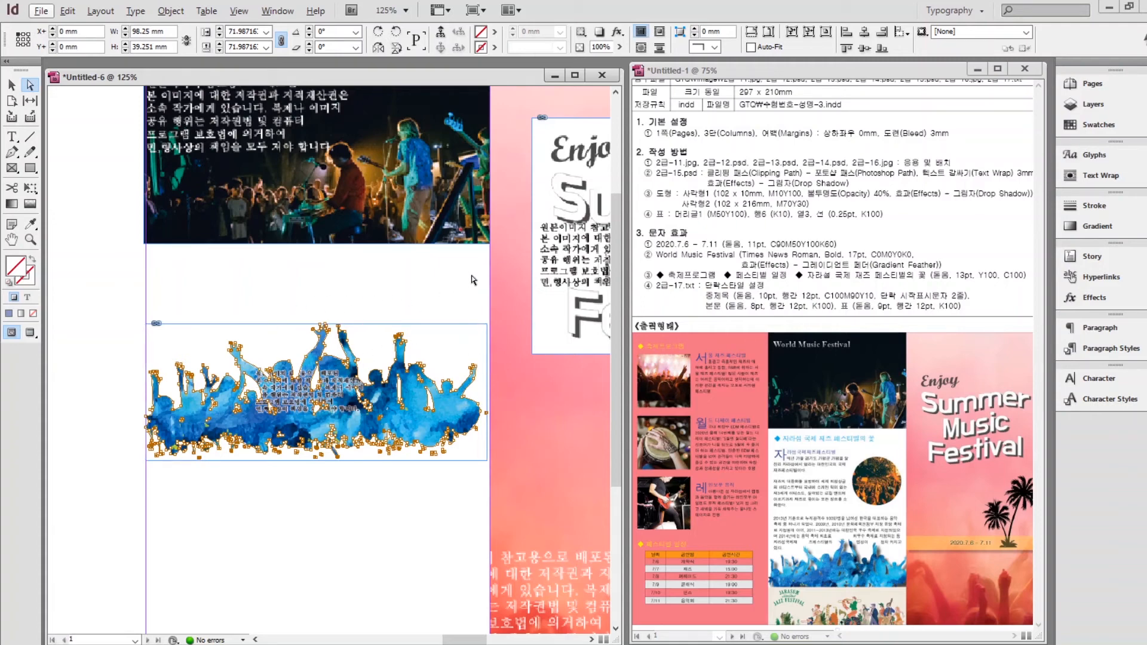
Wrap text around the crowd image's object shape with a 3 mm offset.
{"action": "left_click", "coordinate": [1099, 175]}
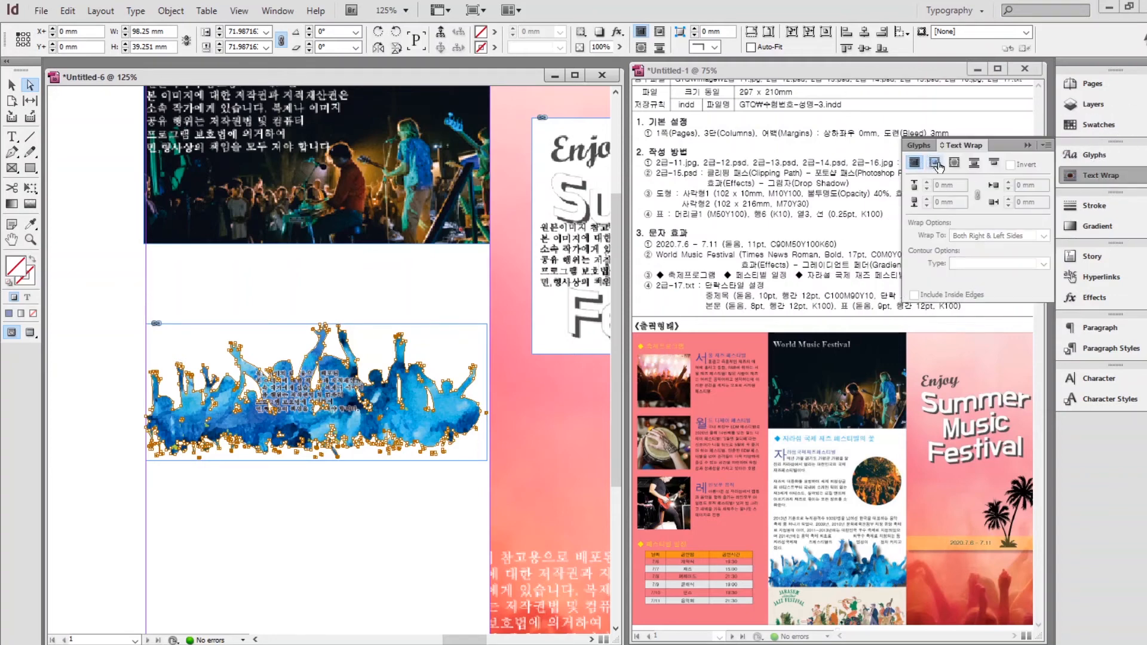
{"action": "left_click", "coordinate": [954, 164]}
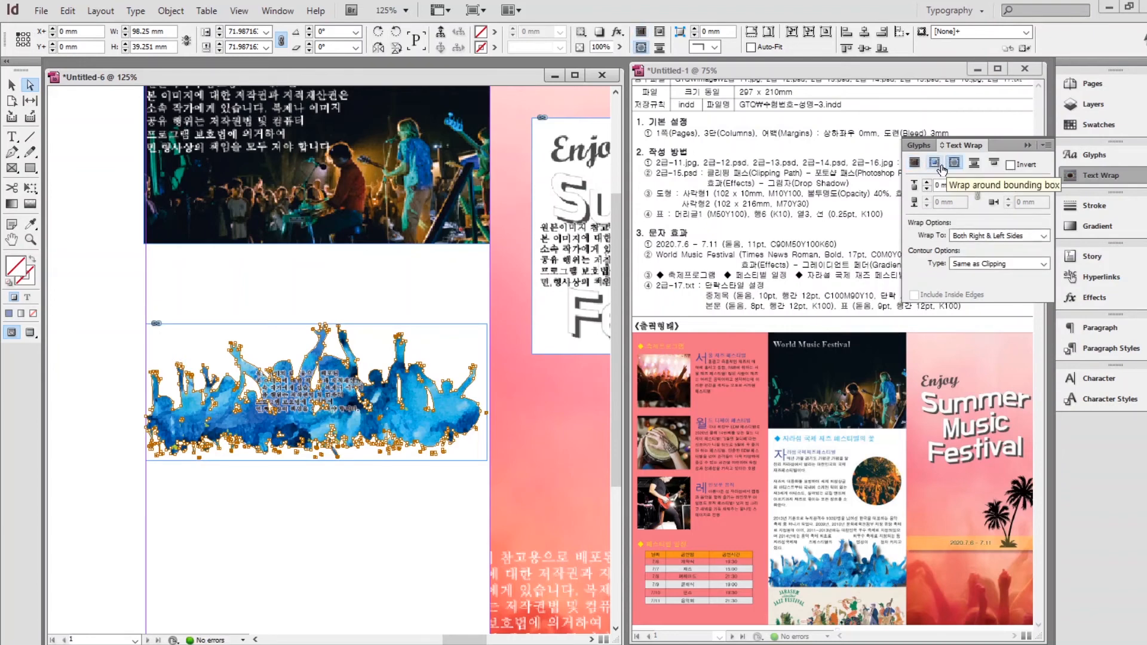
{"action": "triple_click", "coordinate": [956, 185]}
{"action": "type", "text": "3"}
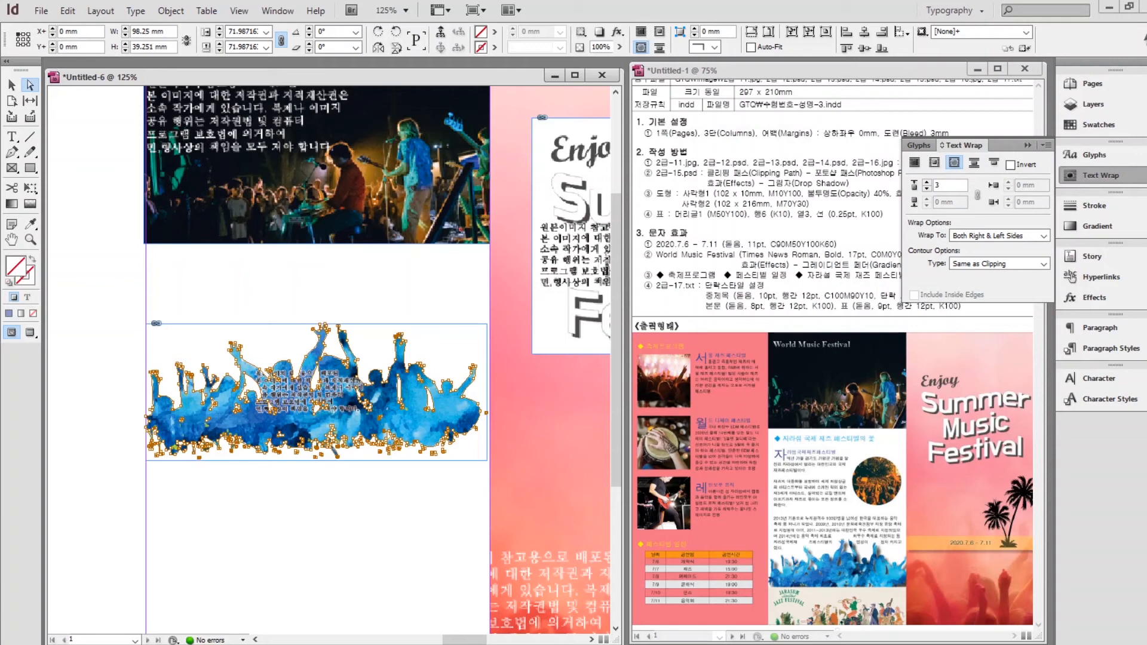
{"action": "key", "text": "Return"}
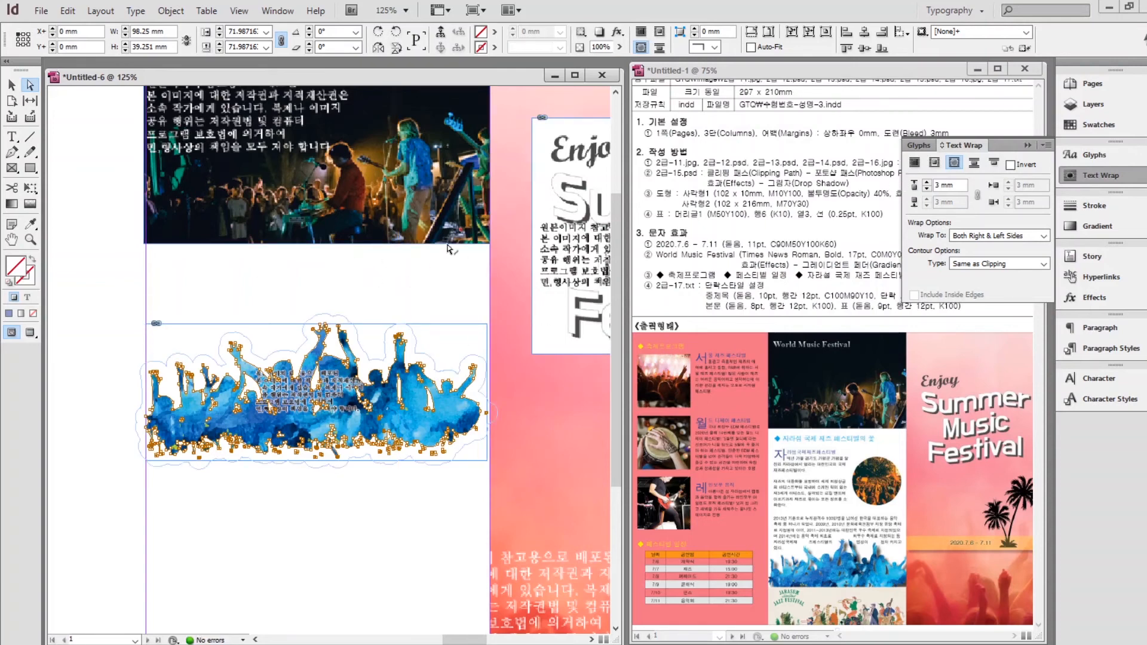
Add a default drop shadow (Multiply, 75% opacity, 3.492 mm at 135°) to the crowd image.
{"action": "right_click", "coordinate": [281, 382]}
{"action": "mouse_move", "coordinate": [335, 198]}
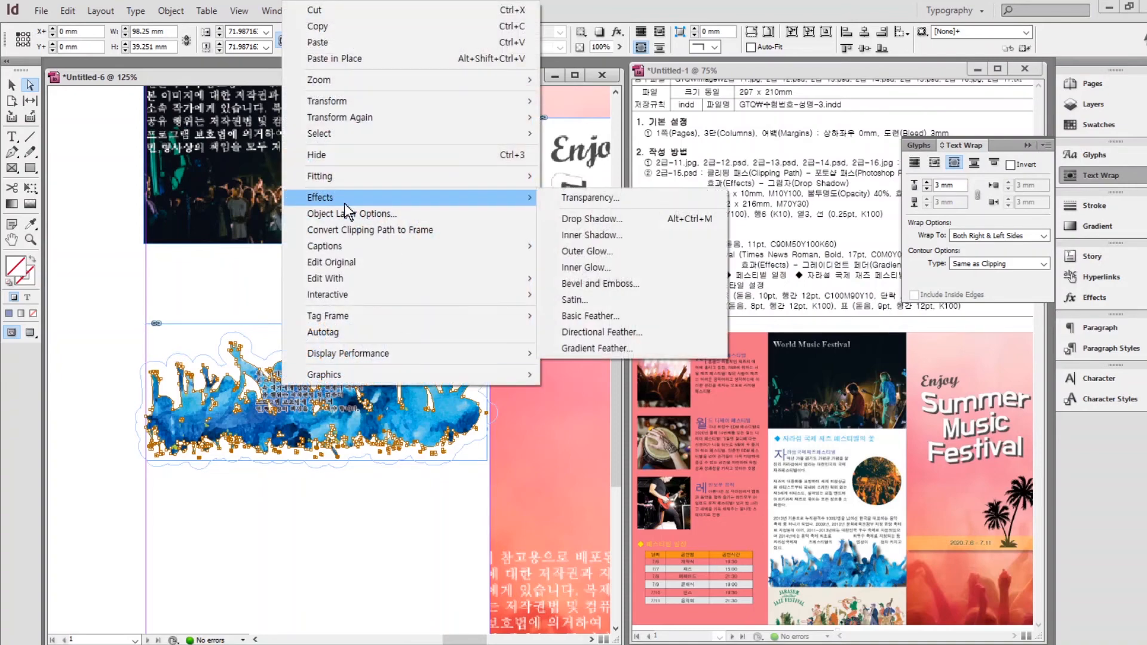
{"action": "left_click", "coordinate": [578, 220]}
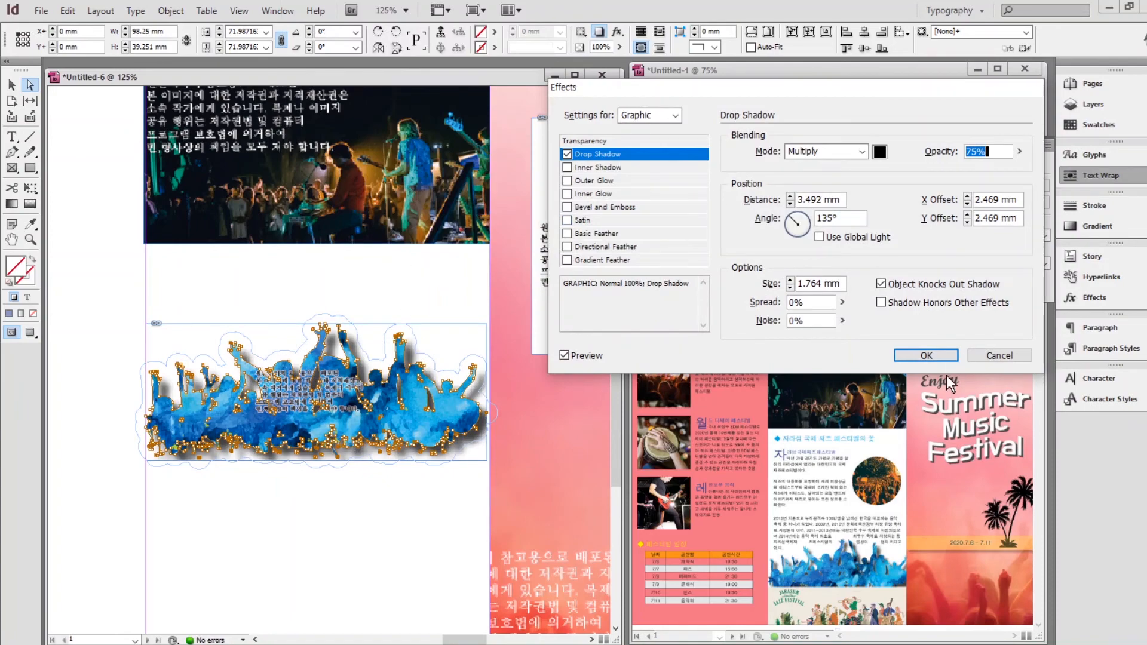
{"action": "left_click", "coordinate": [927, 355]}
{"action": "left_click", "coordinate": [366, 535]}
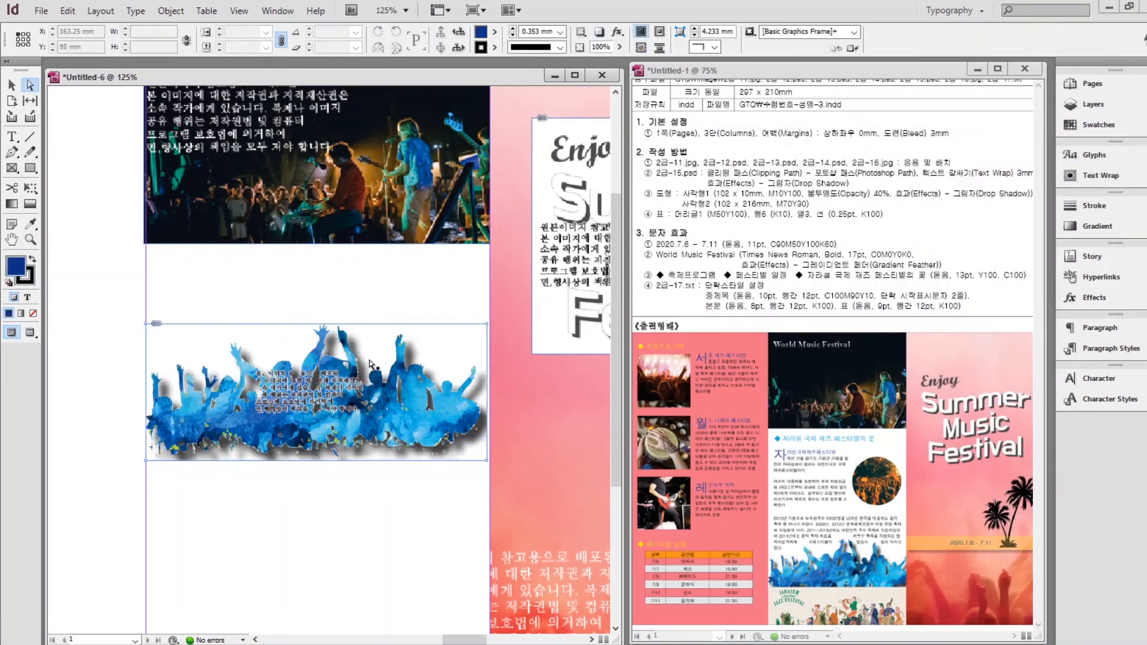
Move the crowd image down onto the jazz strip and send it behind the text.
{"action": "scroll", "coordinate": [366, 535], "scroll_direction": "down", "scroll_amount": 3}
{"action": "left_click", "coordinate": [13, 87]}
{"action": "left_click_drag", "start_coordinate": [232, 175], "coordinate": [235, 389]}
{"action": "key", "text": "ctrl+shift+a"}
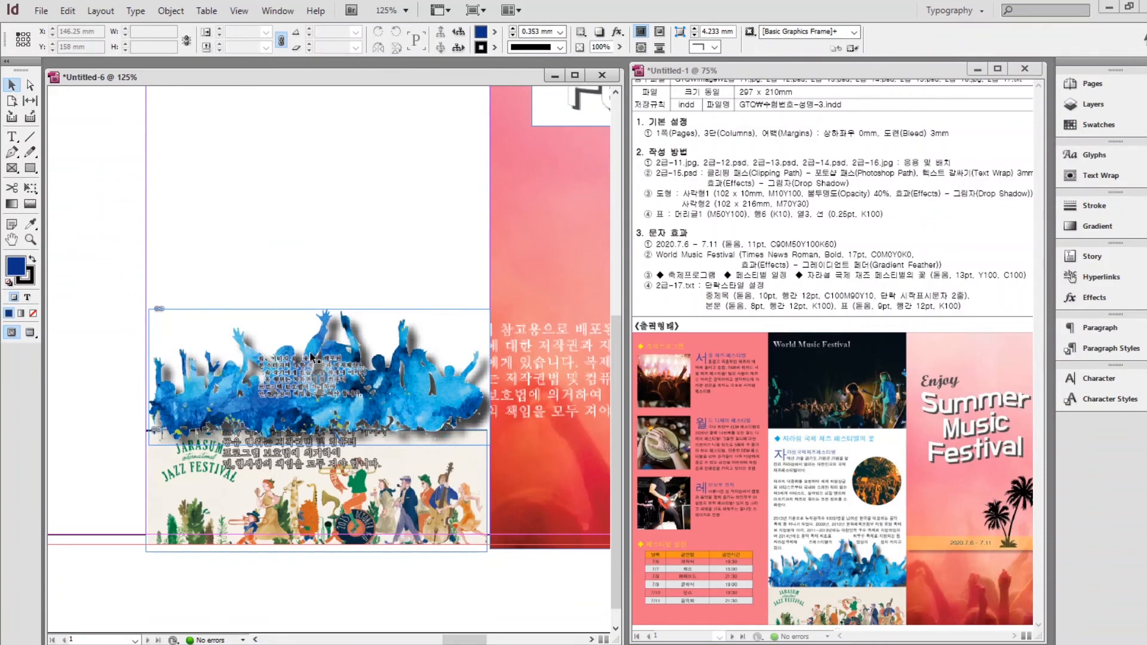
{"action": "left_click_drag", "start_coordinate": [342, 396], "coordinate": [338, 402]}
{"action": "left_click", "coordinate": [313, 239]}
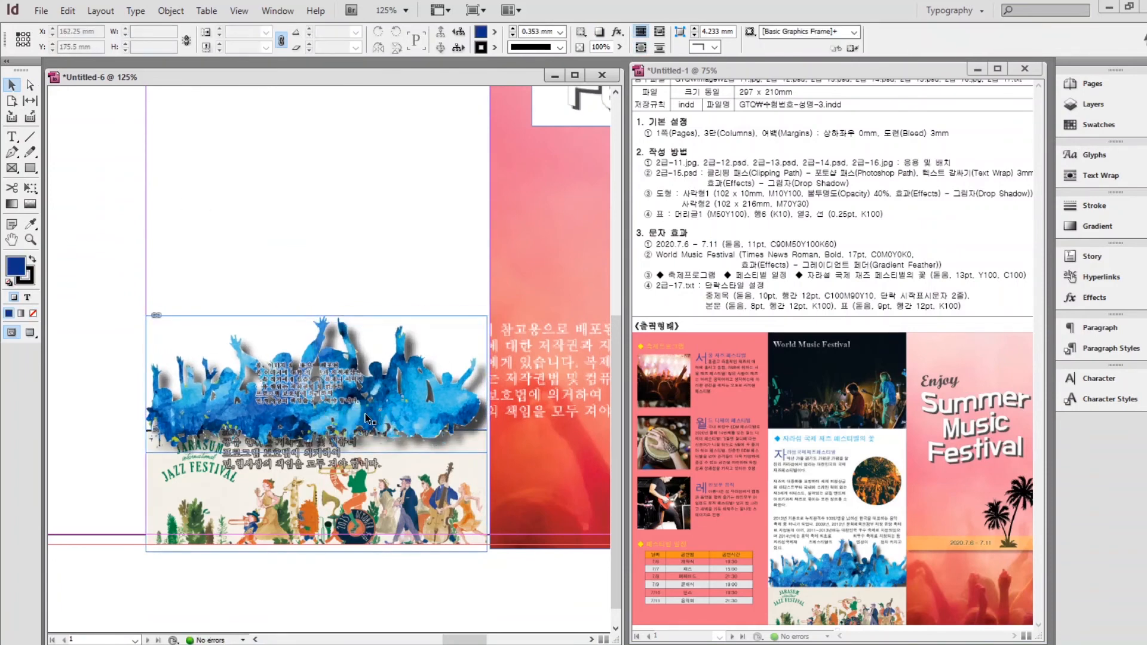
{"action": "left_click", "coordinate": [303, 407]}
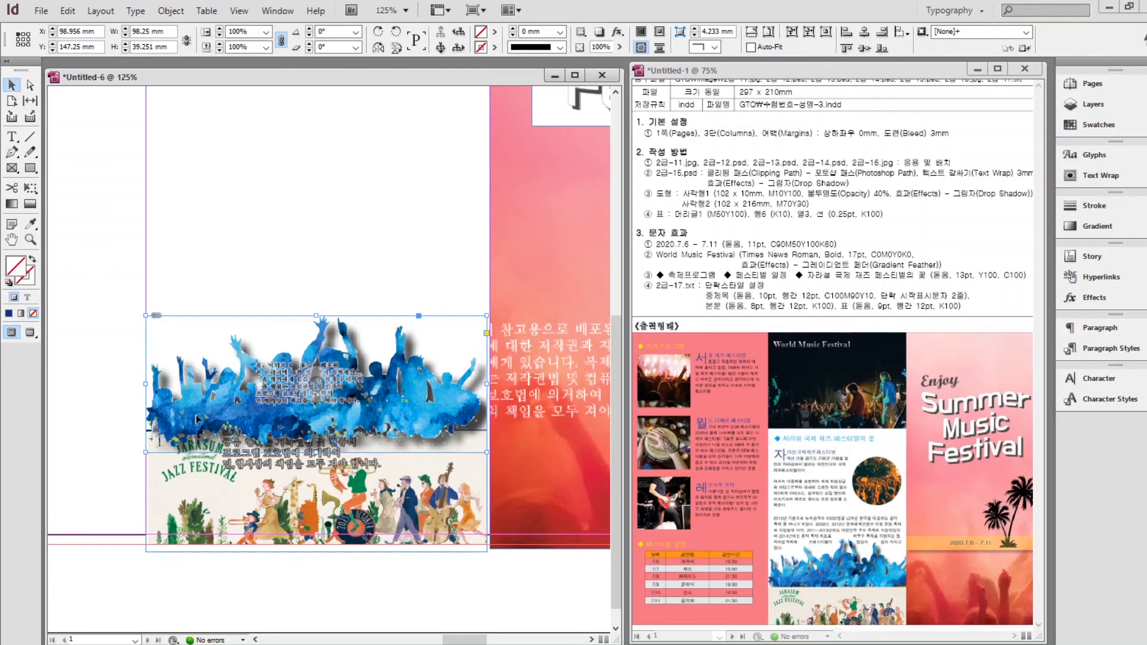
{"action": "right_click", "coordinate": [237, 408]}
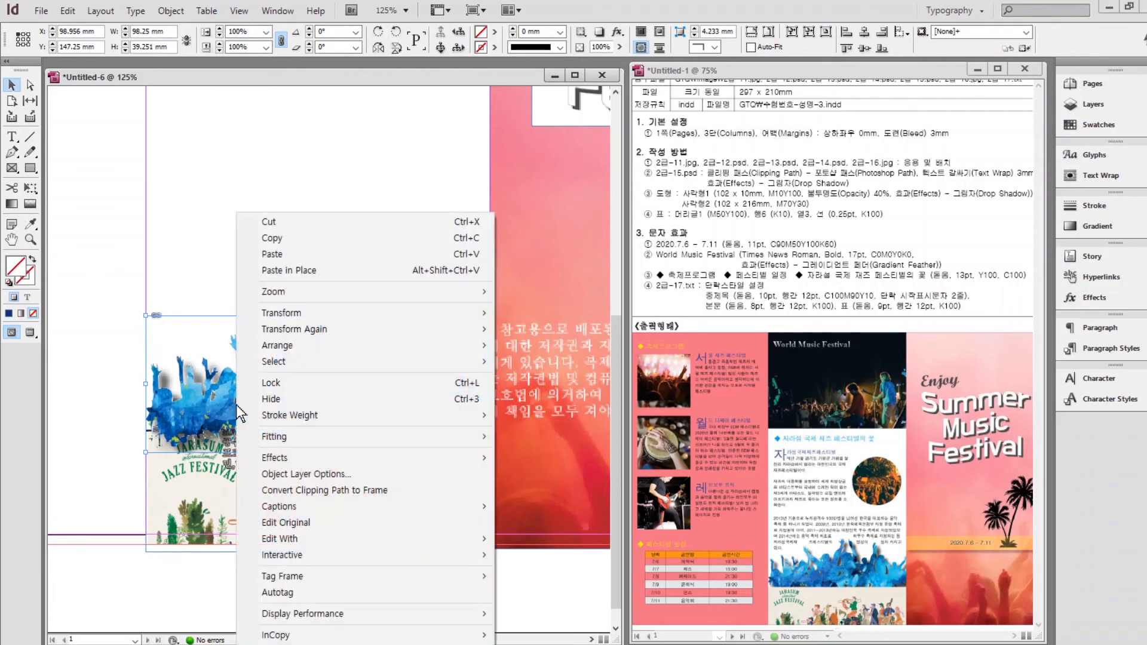
{"action": "mouse_move", "coordinate": [333, 346]}
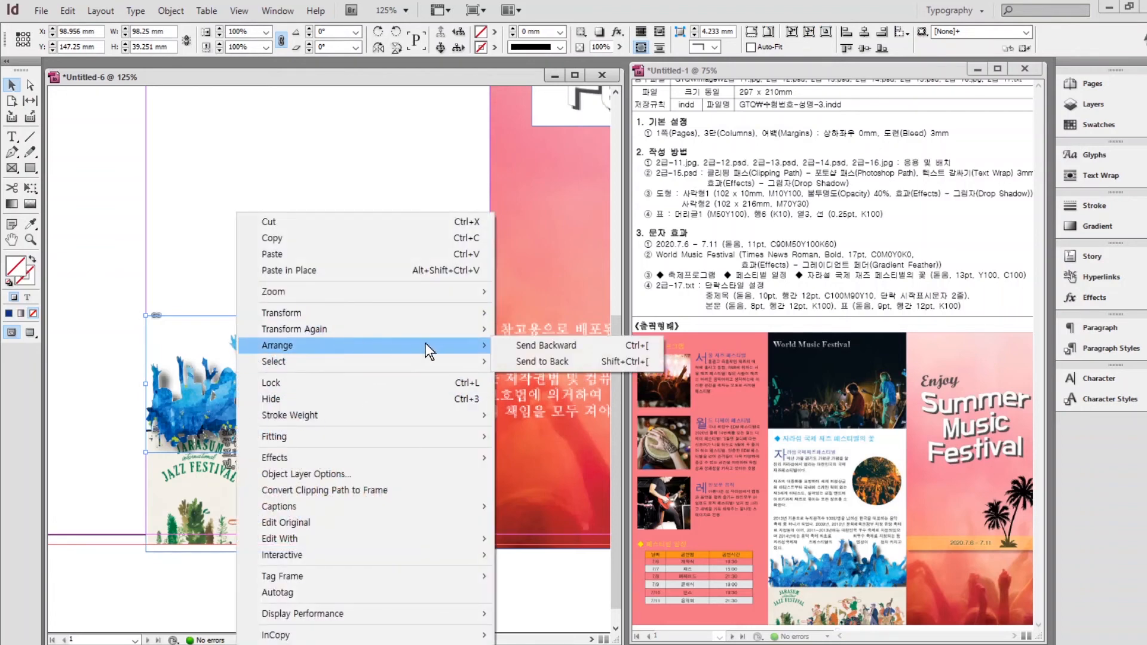
{"action": "left_click", "coordinate": [547, 365]}
{"action": "left_click", "coordinate": [310, 384]}
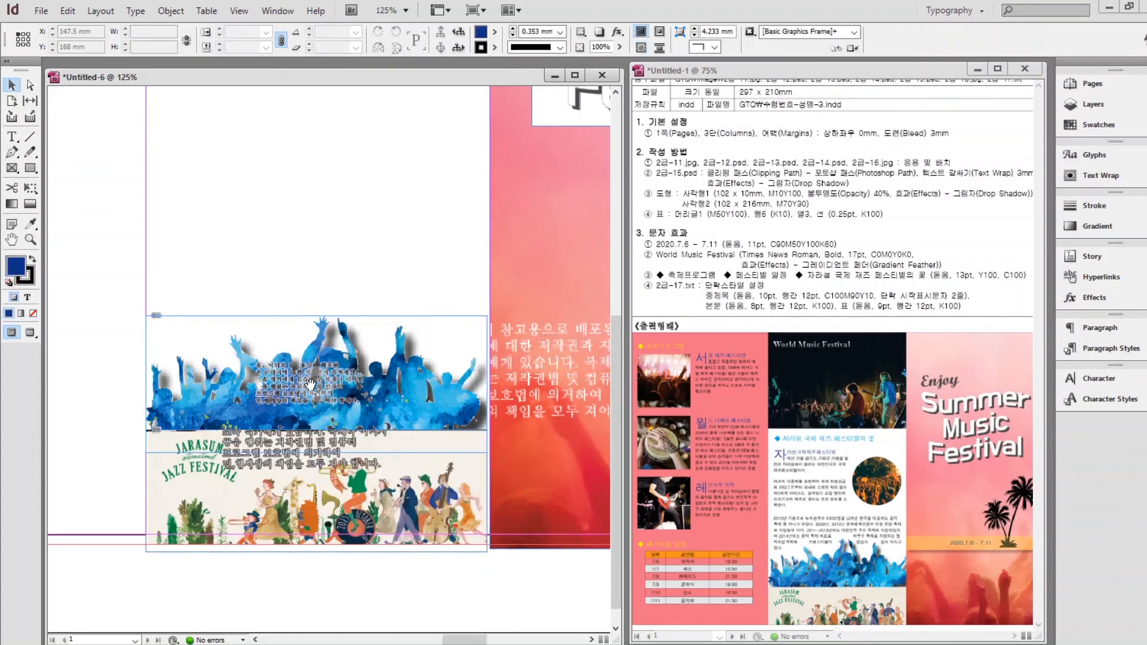
{"action": "left_click", "coordinate": [226, 392]}
{"action": "key", "text": "Down"}
{"action": "key", "text": "Down"}
{"action": "key", "text": "Down"}
{"action": "key", "text": "Down"}
{"action": "key", "text": "Down"}
{"action": "key", "text": "Down"}
{"action": "key", "text": "Down"}
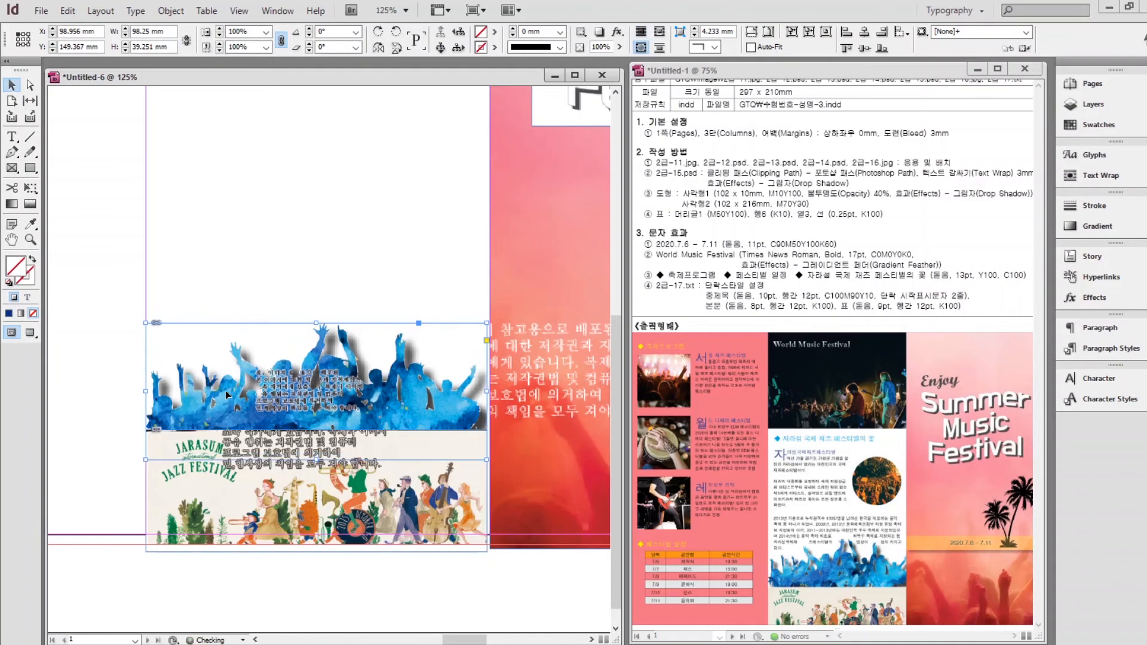
Bring the right column into view and select the palm-tree image below the title.
{"action": "key", "text": "ctrl+minus"}
{"action": "key", "text": "ctrl+minus"}
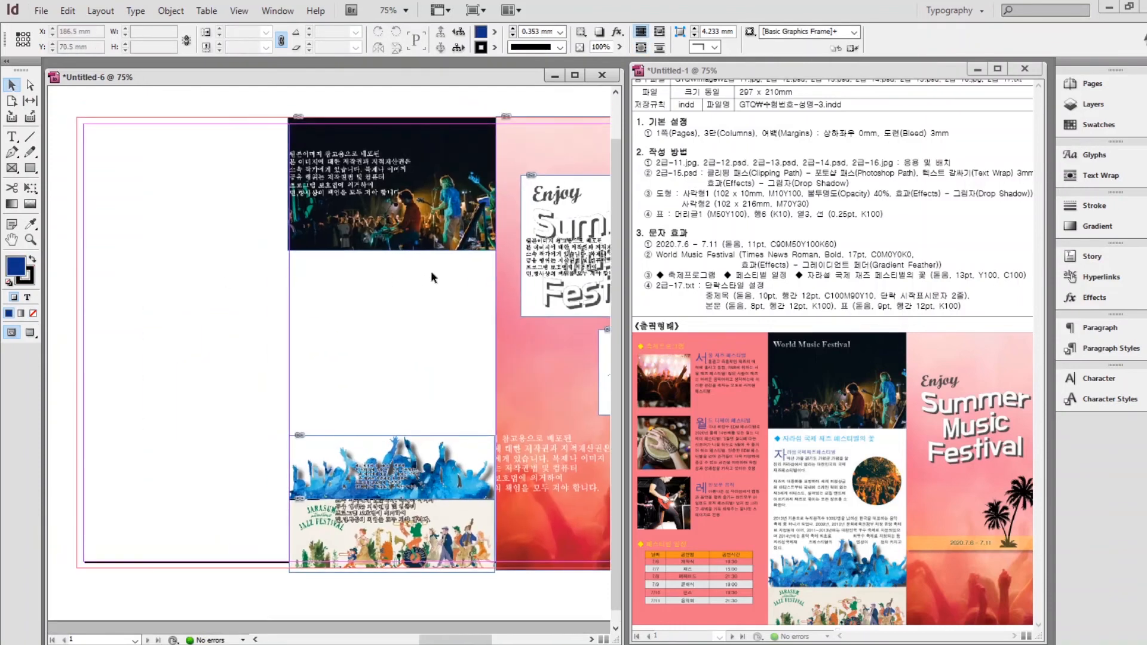
{"action": "left_click", "coordinate": [453, 170]}
{"action": "left_click", "coordinate": [552, 344]}
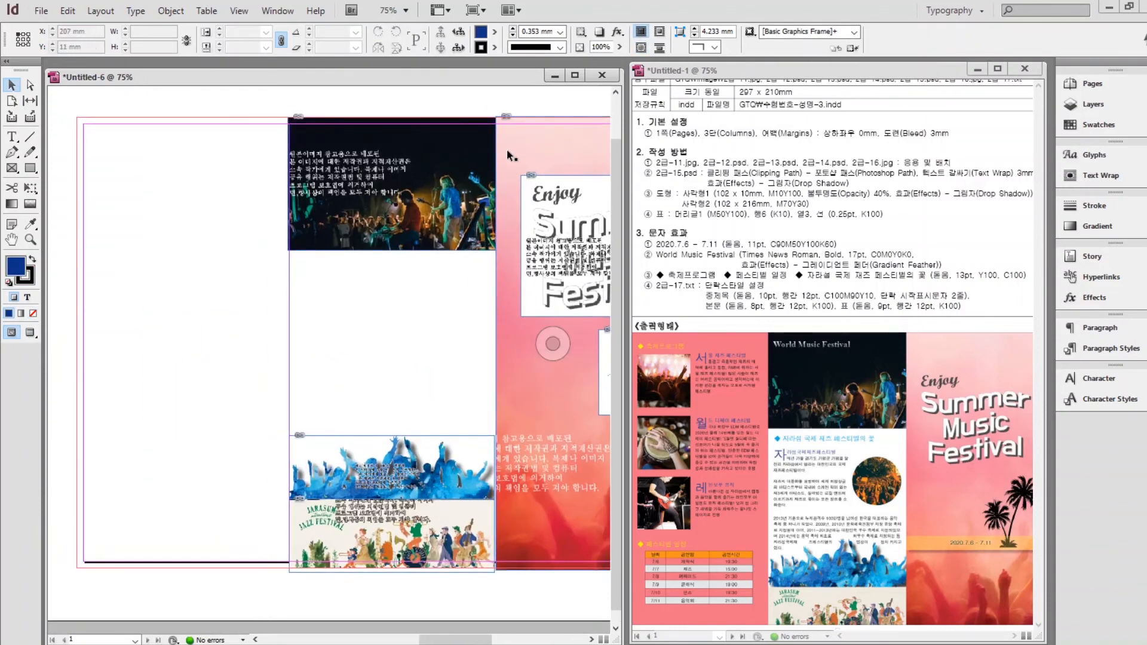
{"action": "left_click_drag", "start_coordinate": [419, 307], "coordinate": [167, 290]}
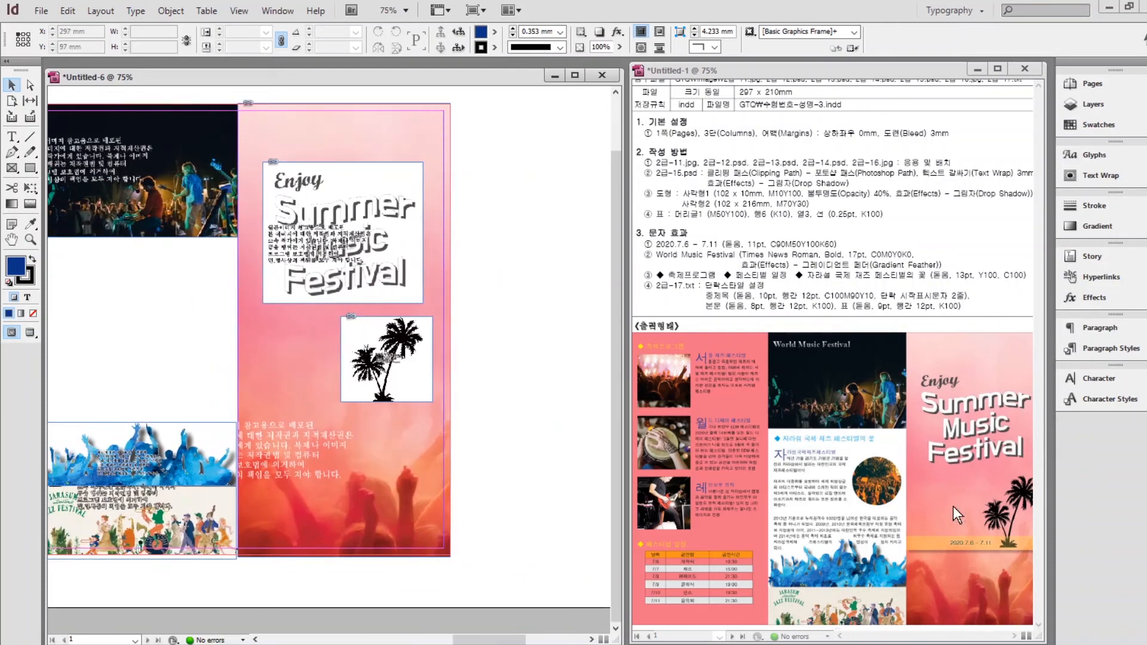
{"action": "left_click", "coordinate": [386, 360]}
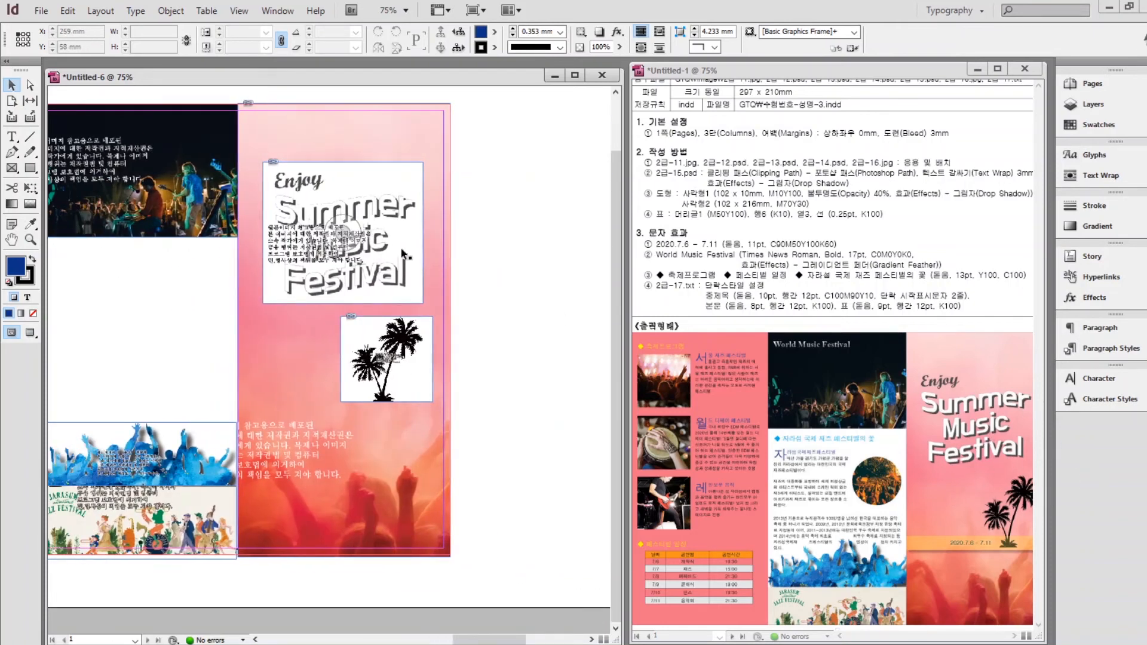
{"action": "left_click", "coordinate": [405, 336]}
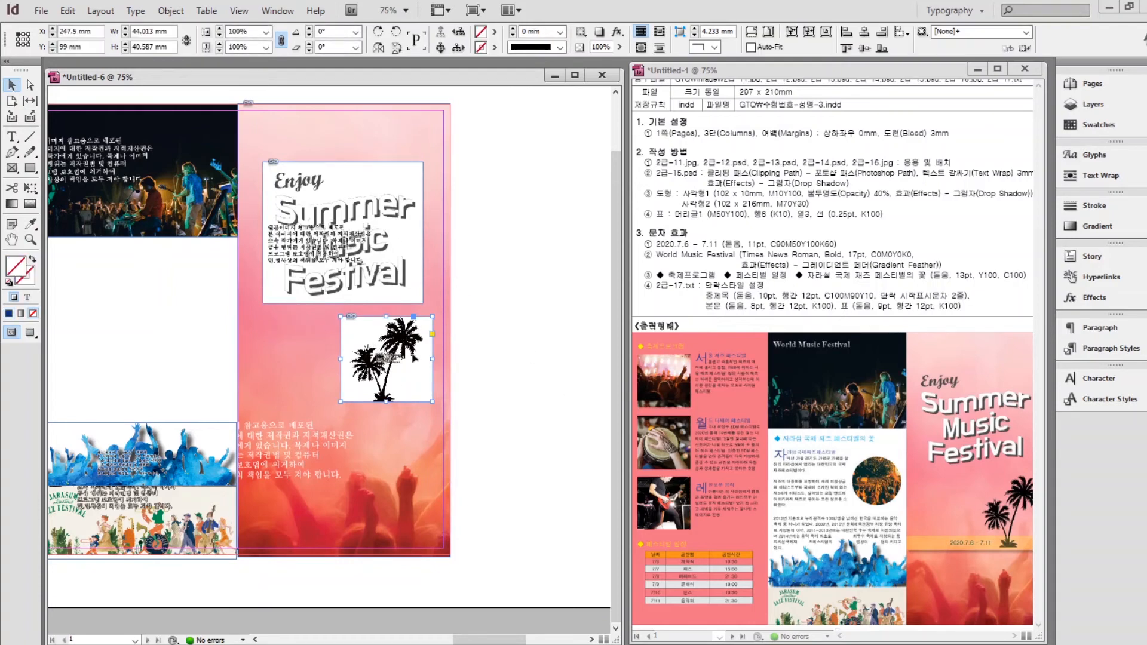
Set the palm-tree image's transparency blending mode to Multiply.
{"action": "right_click", "coordinate": [410, 359]}
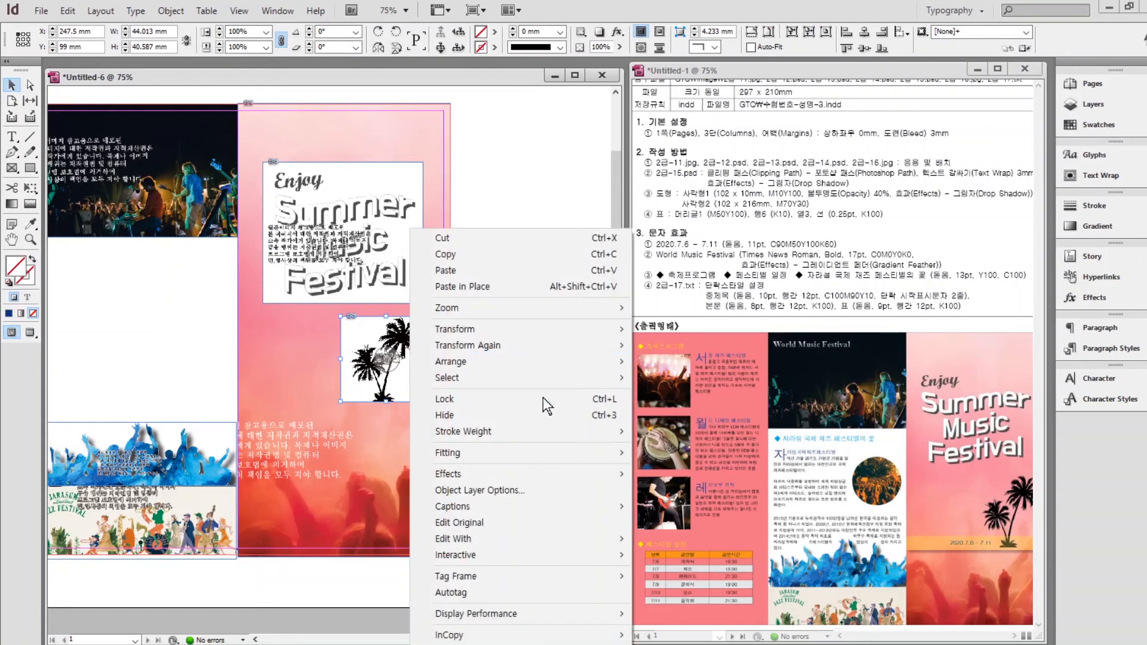
{"action": "mouse_move", "coordinate": [482, 474]}
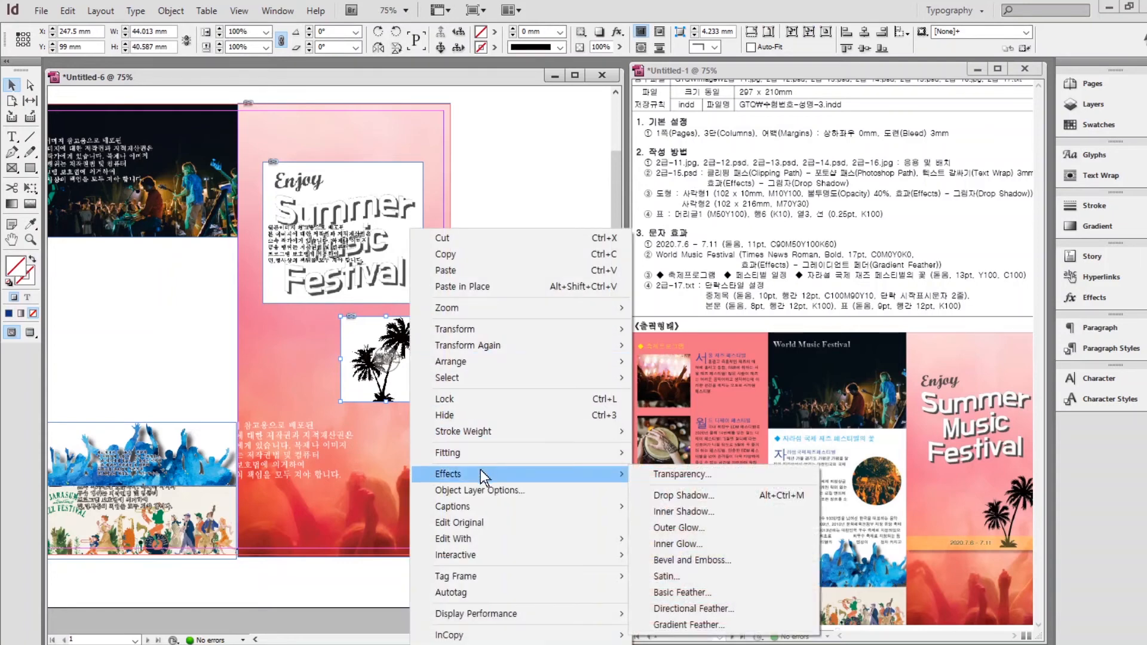
{"action": "left_click", "coordinate": [657, 474]}
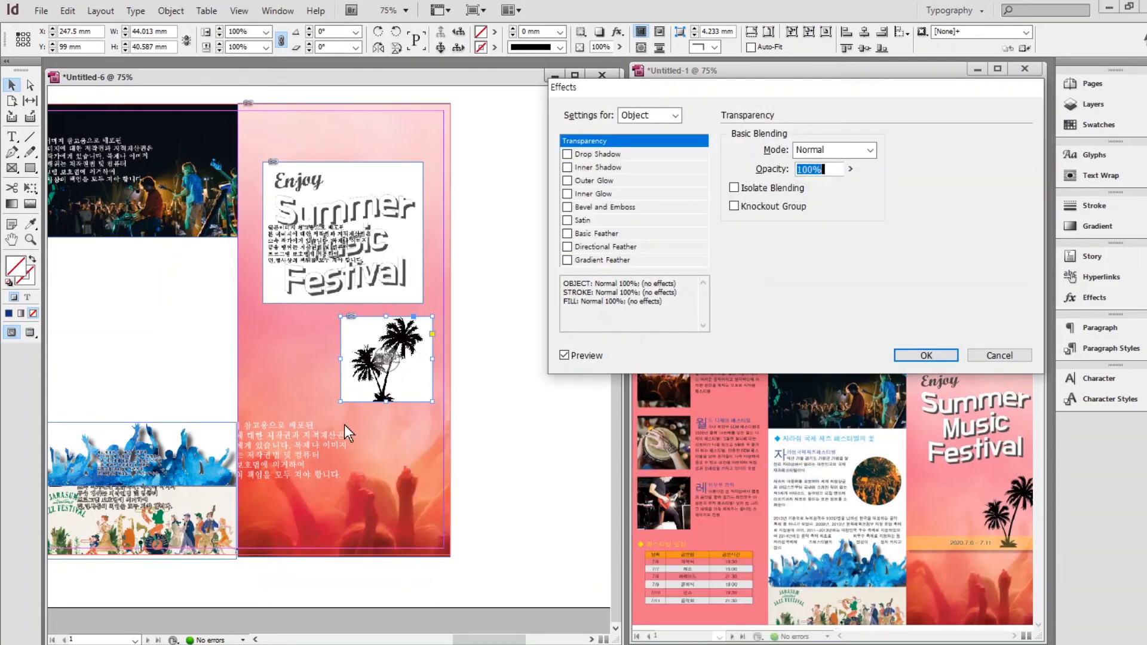
{"action": "left_click", "coordinate": [580, 145]}
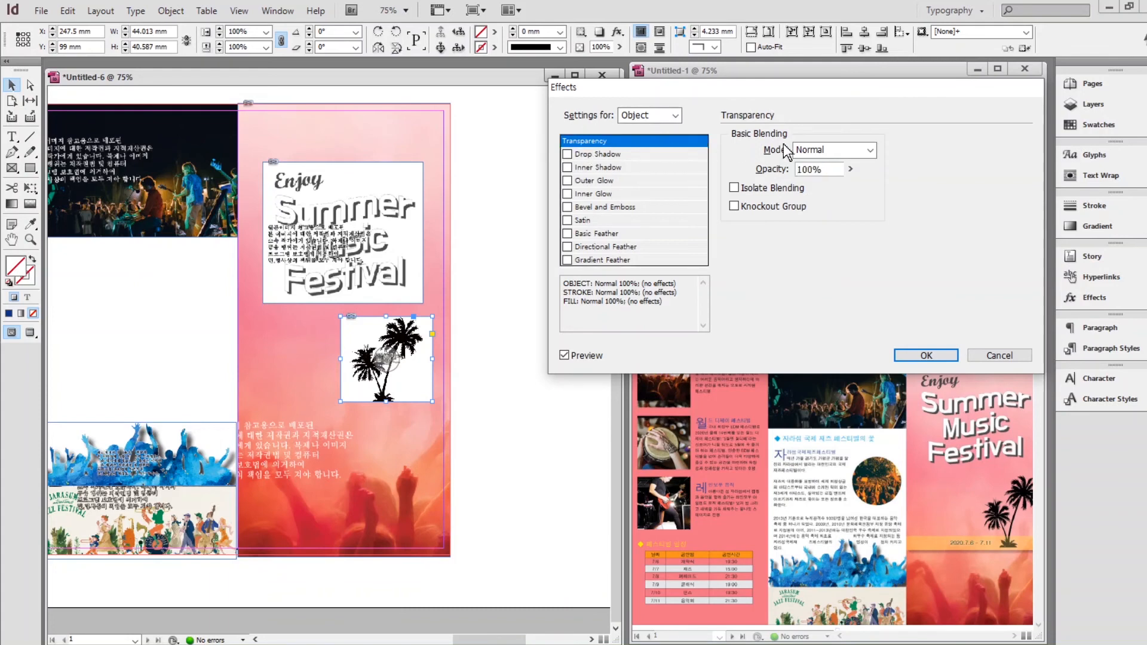
{"action": "left_click", "coordinate": [830, 156]}
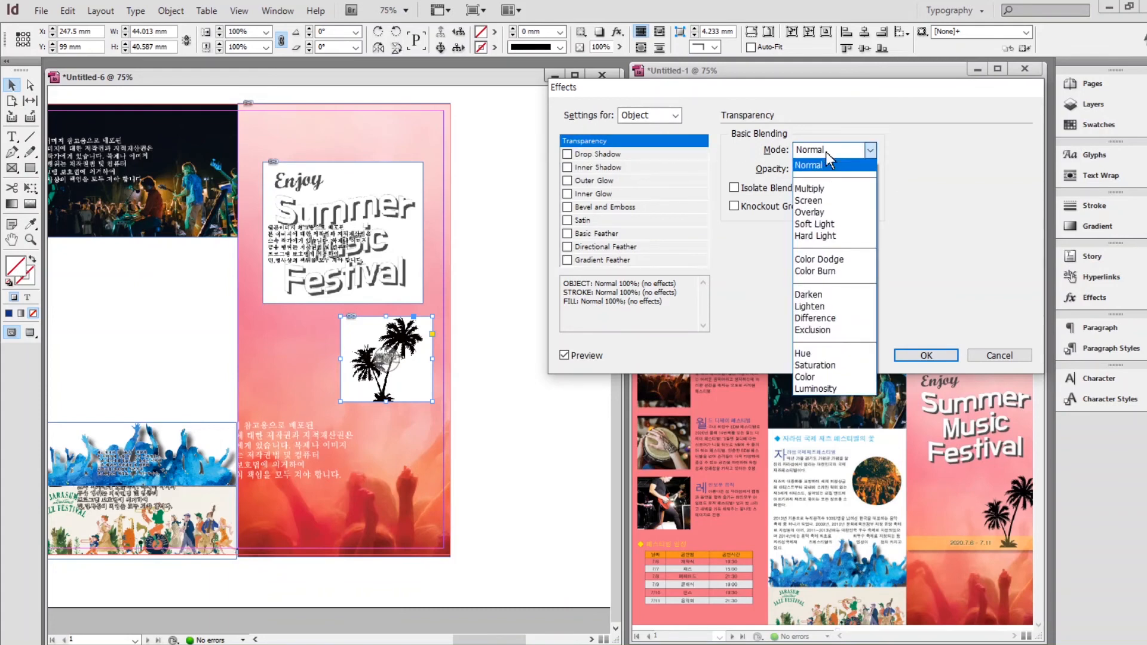
{"action": "left_click", "coordinate": [812, 190]}
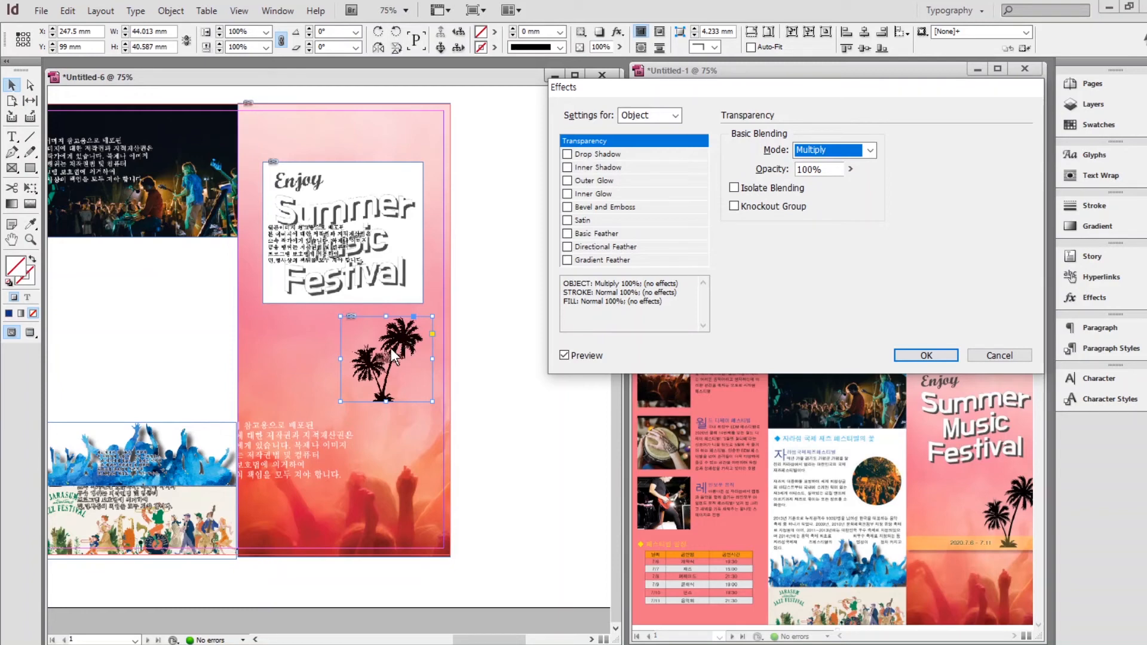
{"action": "left_click", "coordinate": [927, 357]}
{"action": "left_click", "coordinate": [370, 190]}
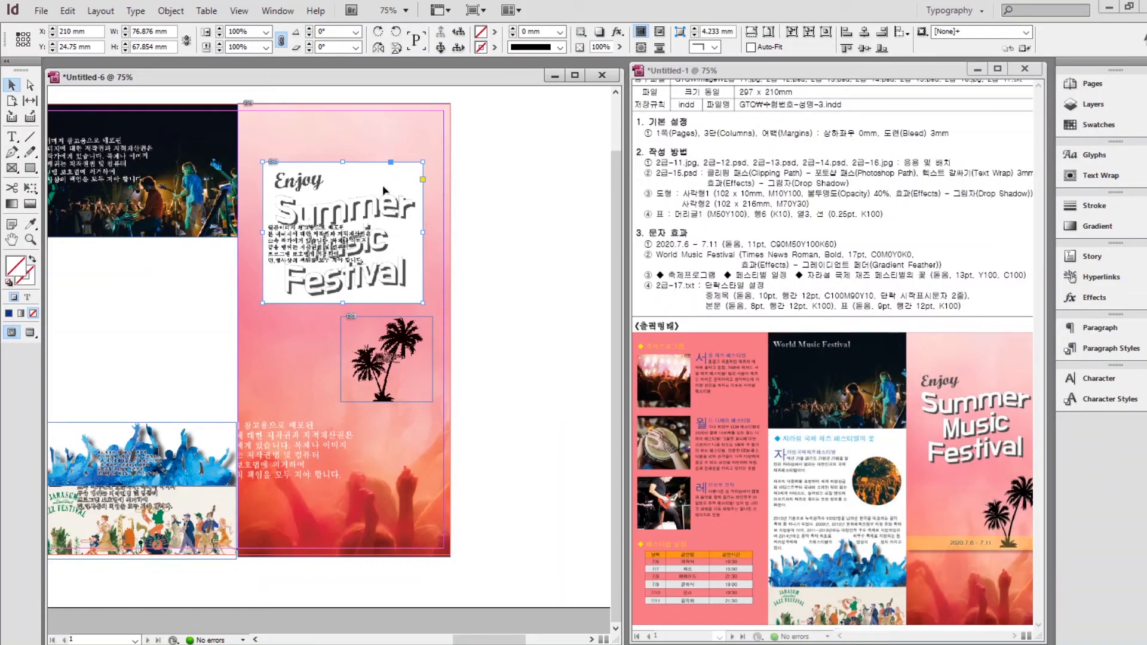
{"action": "right_click", "coordinate": [377, 185]}
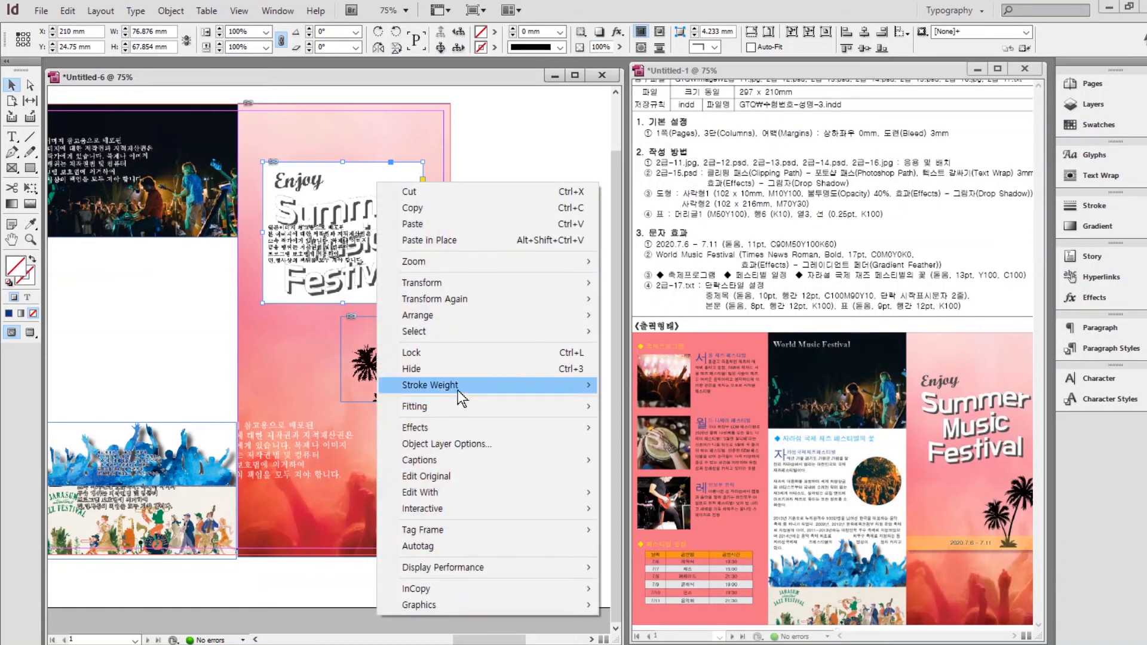
{"action": "mouse_move", "coordinate": [436, 429]}
{"action": "left_click", "coordinate": [663, 427]}
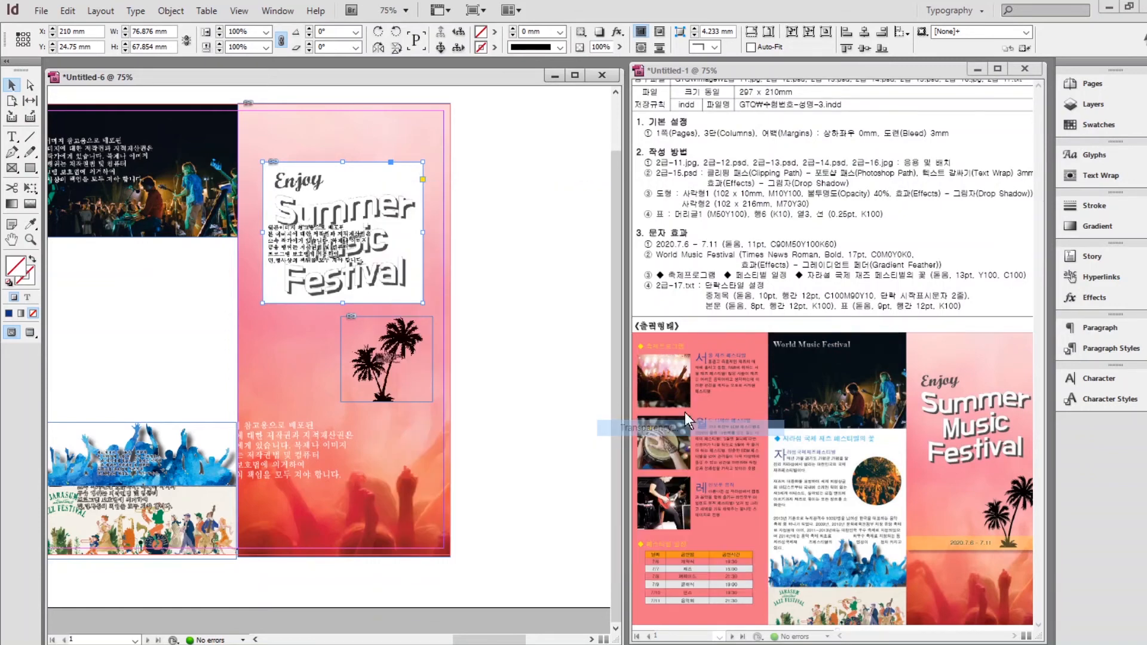
{"action": "left_click", "coordinate": [840, 150]}
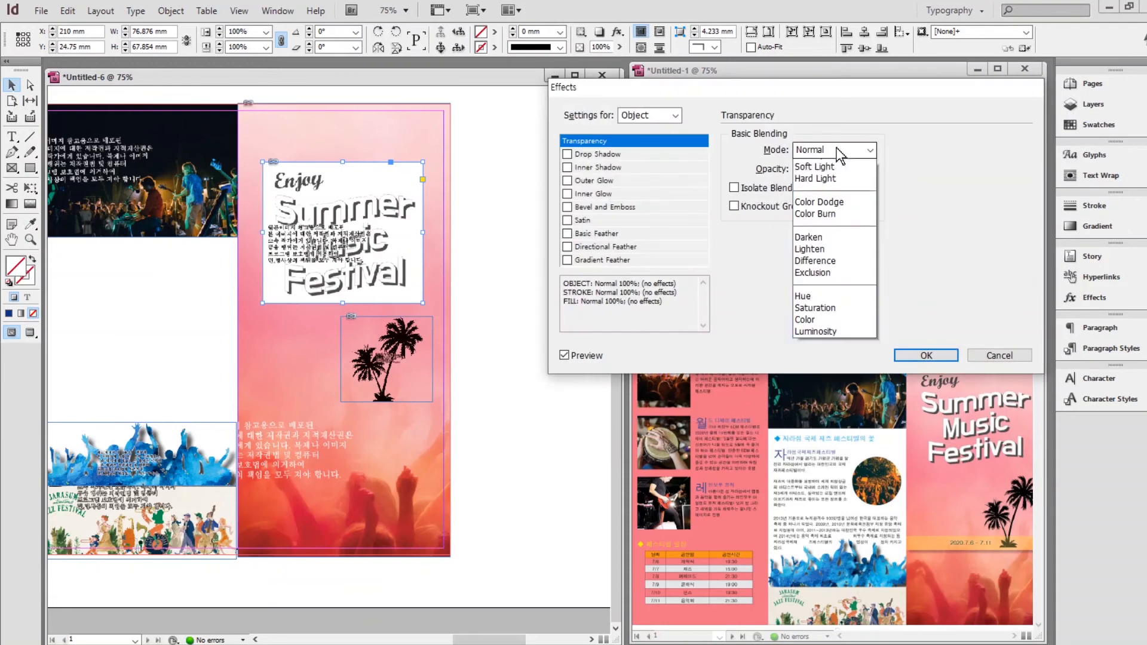
{"action": "left_click", "coordinate": [819, 190]}
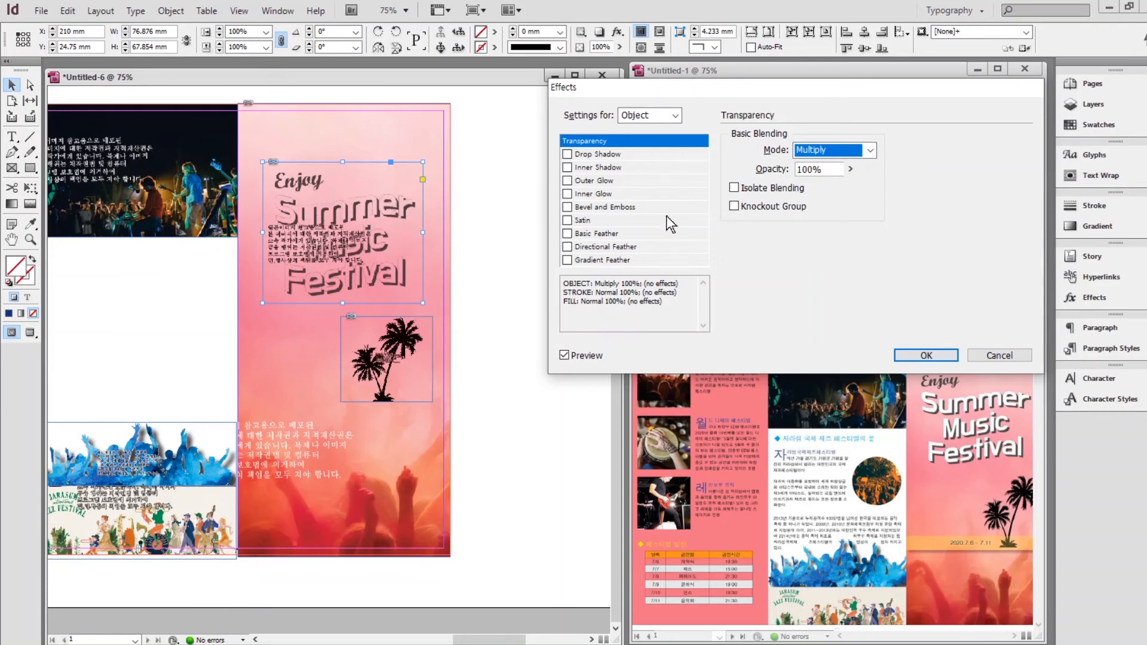
{"action": "left_click", "coordinate": [999, 355]}
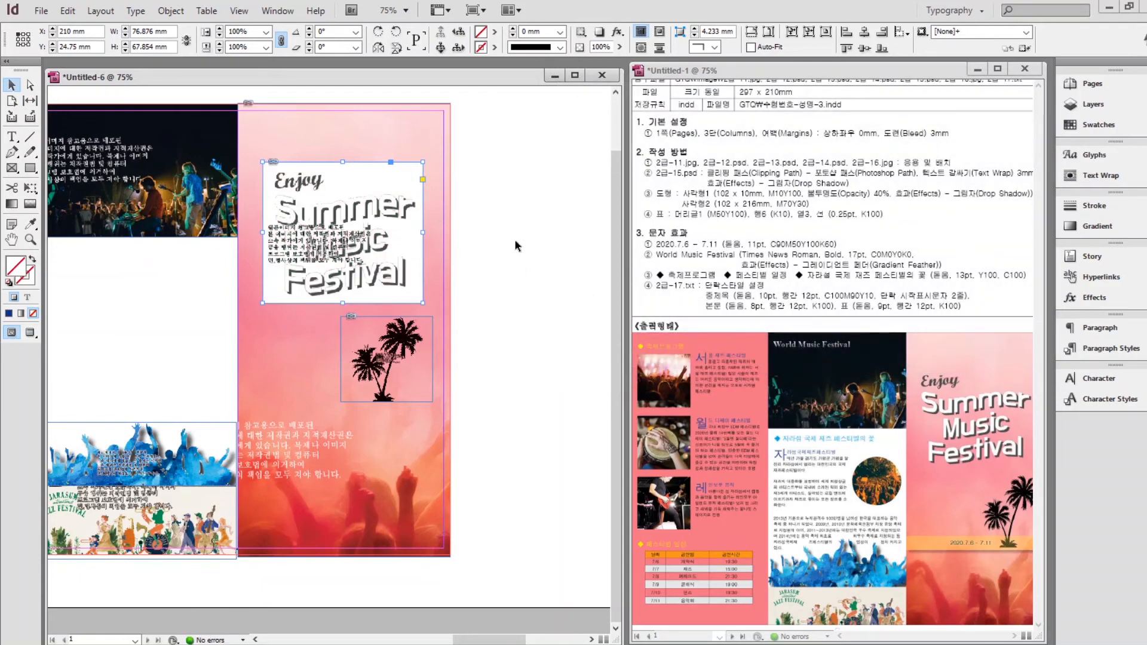
Give the title image a Detect Edges clipping path with threshold 1 and tolerance 0.
{"action": "left_click", "coordinate": [171, 11]}
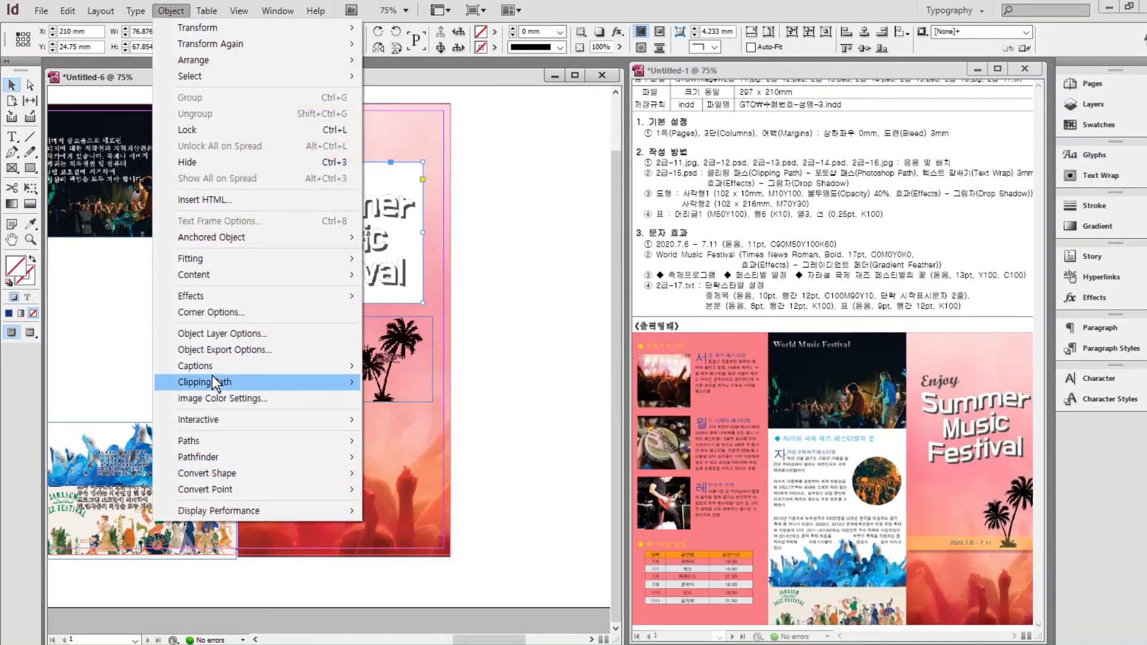
{"action": "mouse_move", "coordinate": [213, 375]}
{"action": "left_click", "coordinate": [413, 386]}
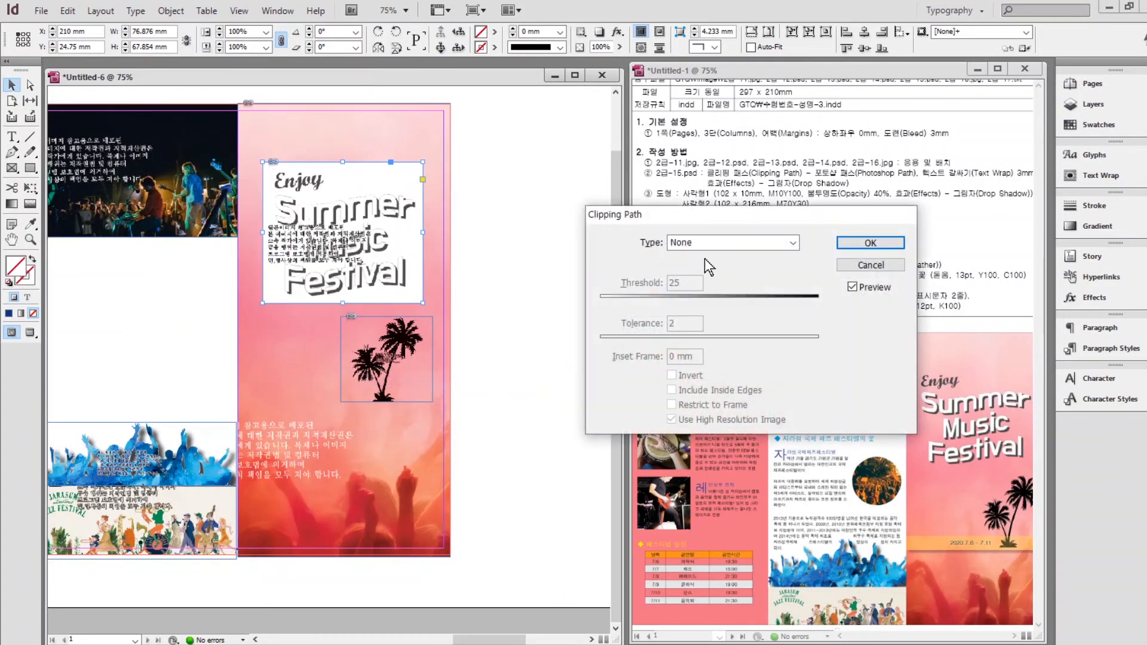
{"action": "left_click", "coordinate": [695, 245]}
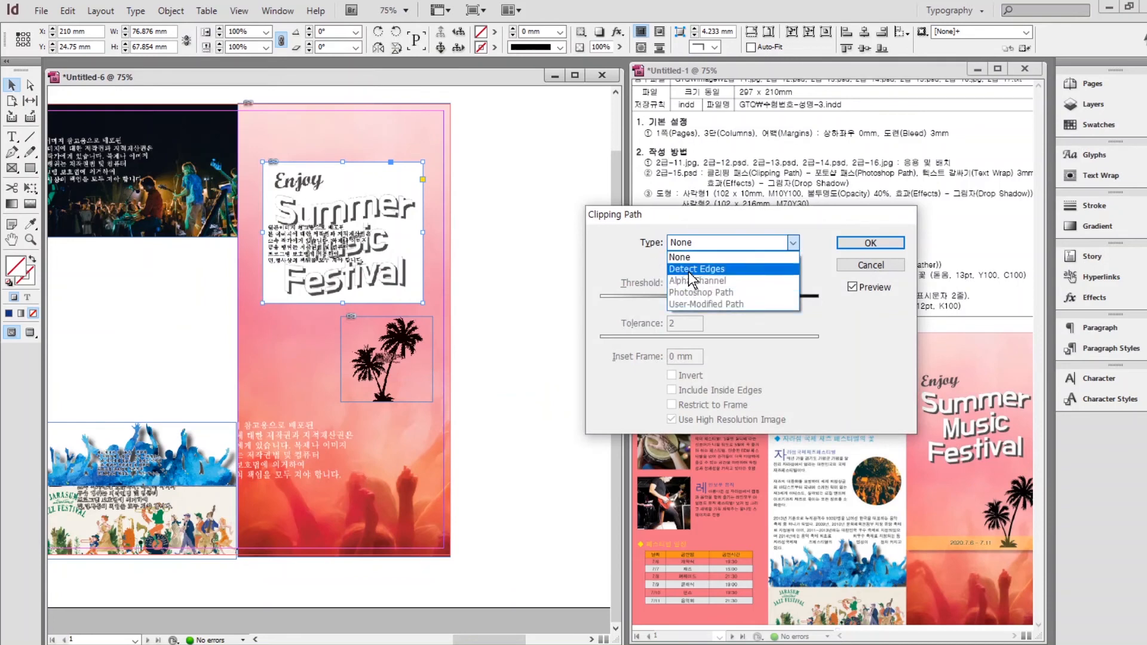
{"action": "left_click", "coordinate": [696, 269]}
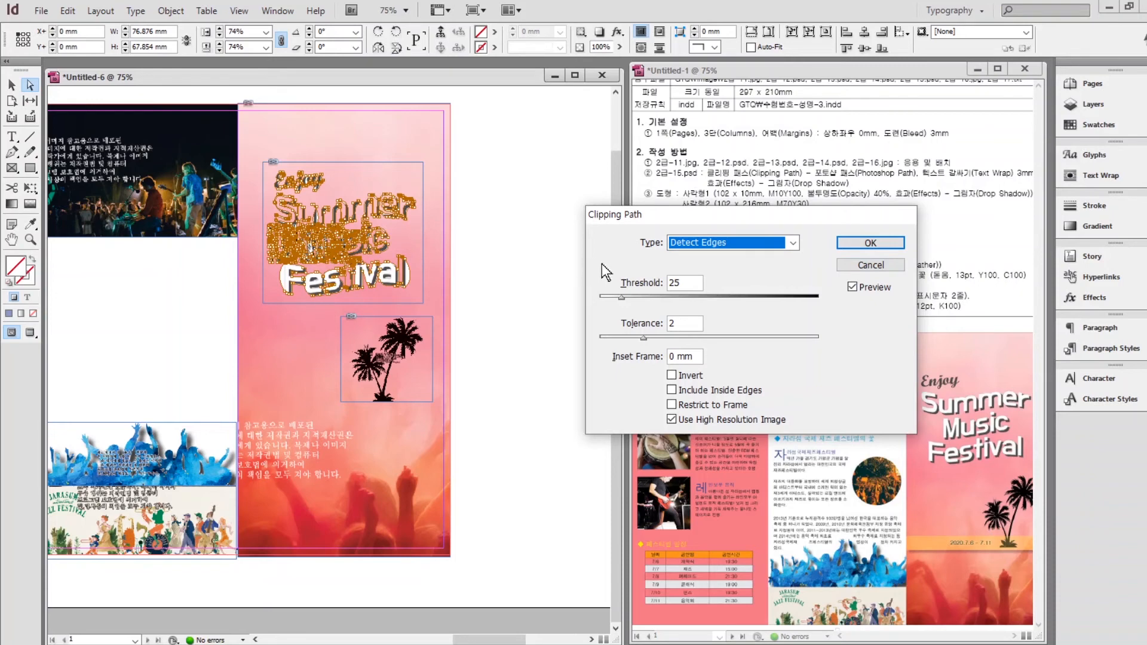
{"action": "left_click_drag", "start_coordinate": [622, 296], "coordinate": [580, 300]}
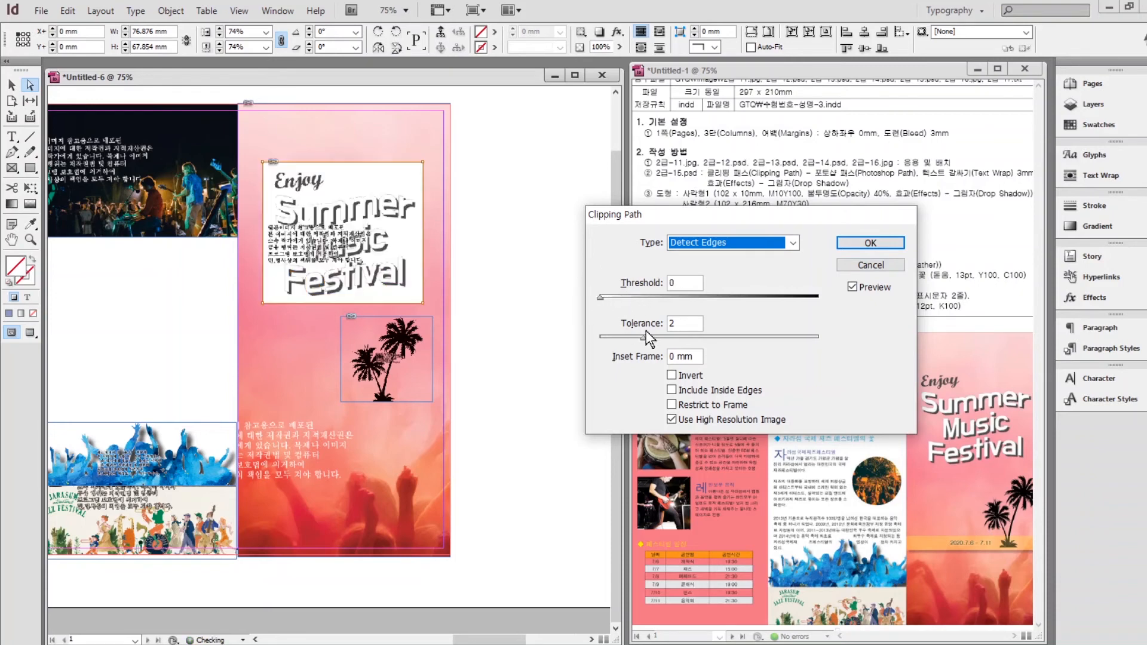
{"action": "left_click_drag", "start_coordinate": [641, 339], "coordinate": [604, 317]}
{"action": "key", "text": "Tab"}
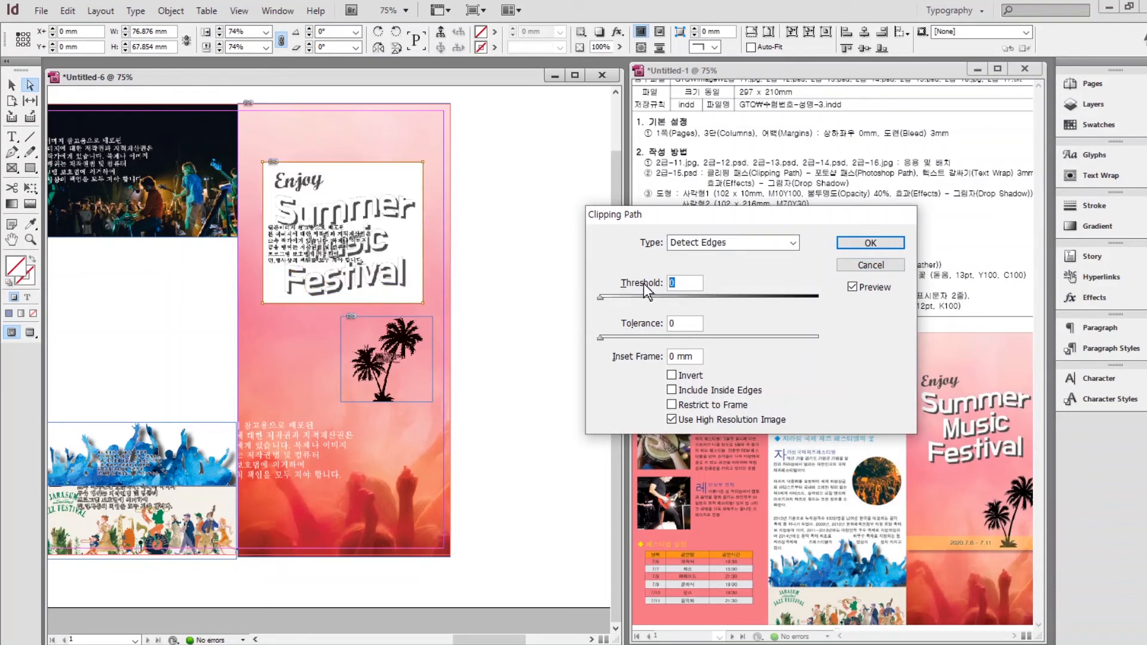
{"action": "left_click", "coordinate": [683, 322]}
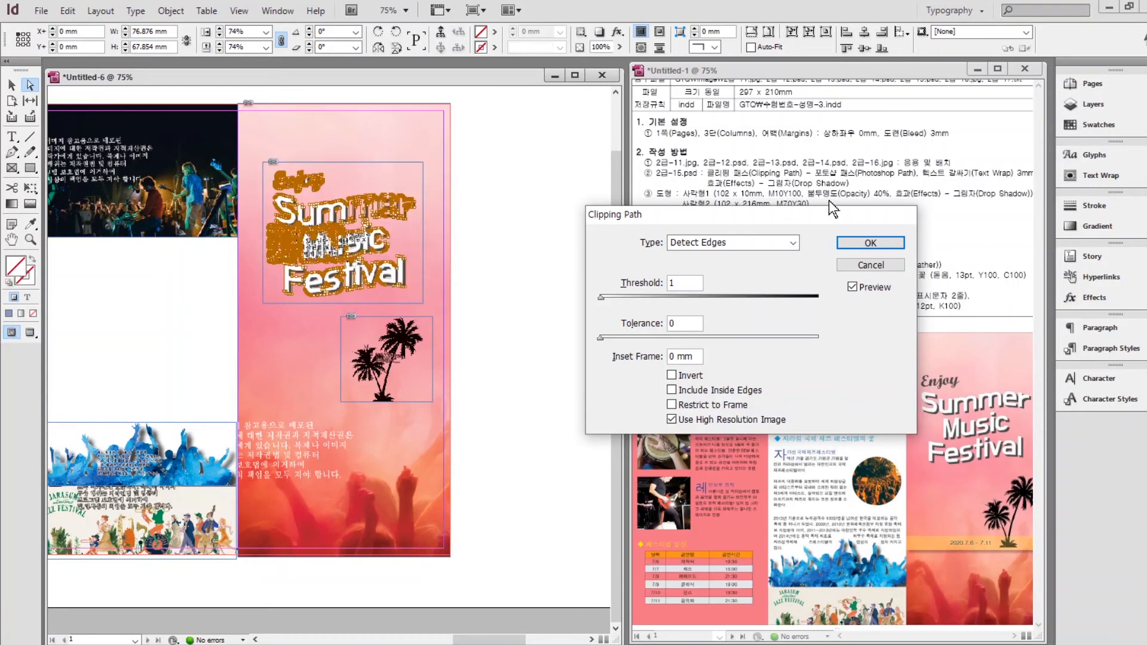
{"action": "left_click", "coordinate": [871, 242]}
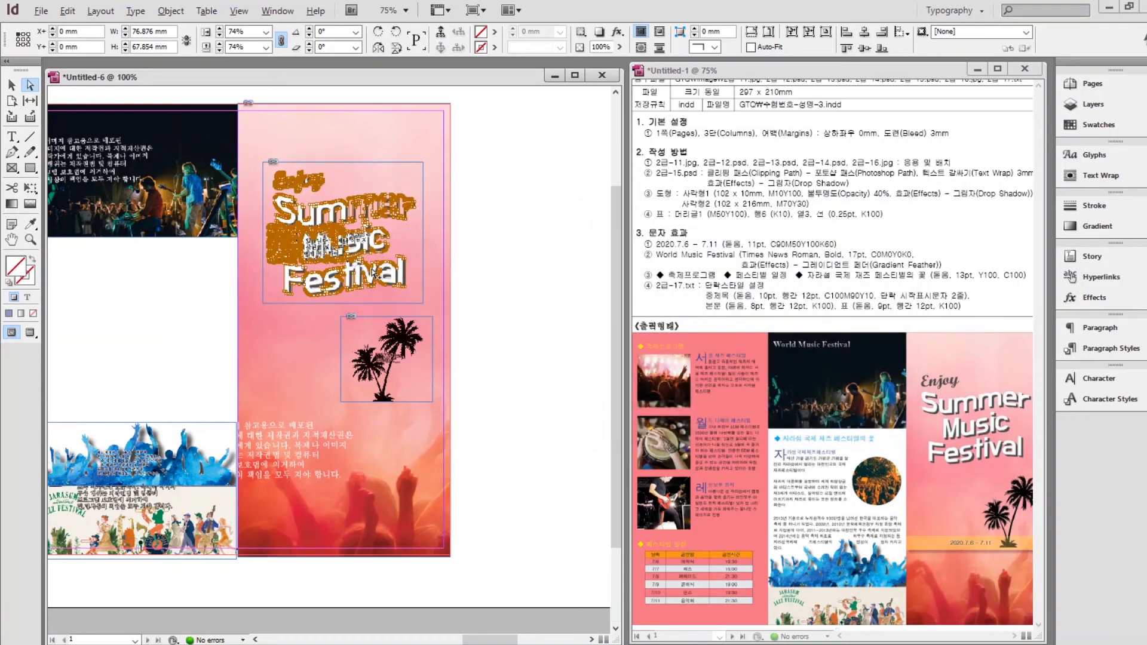
{"action": "scroll", "coordinate": [374, 275], "scroll_direction": "up", "scroll_amount": 5}
{"action": "left_click_drag", "start_coordinate": [380, 184], "coordinate": [491, 414]}
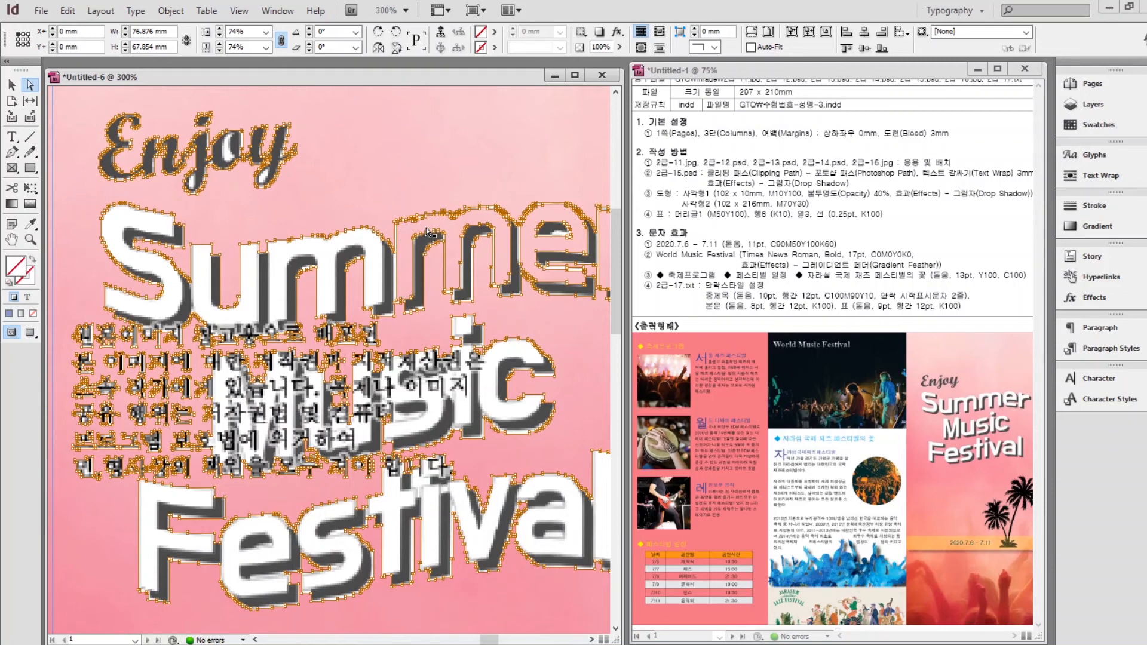
{"action": "scroll", "coordinate": [424, 237], "scroll_direction": "down", "scroll_amount": 3}
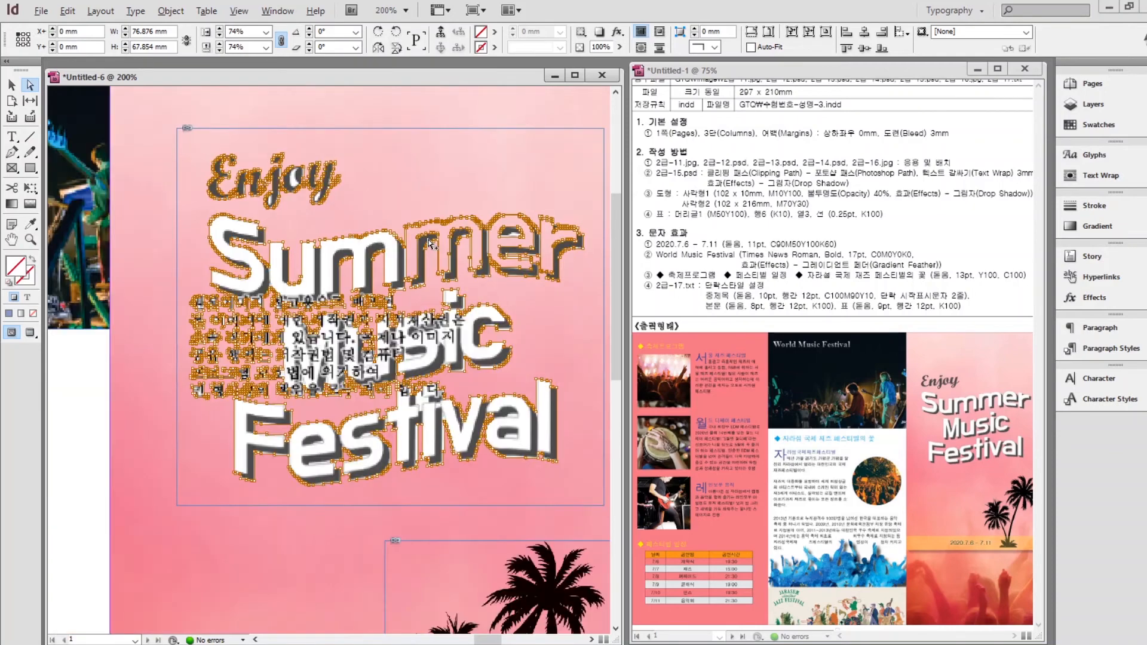
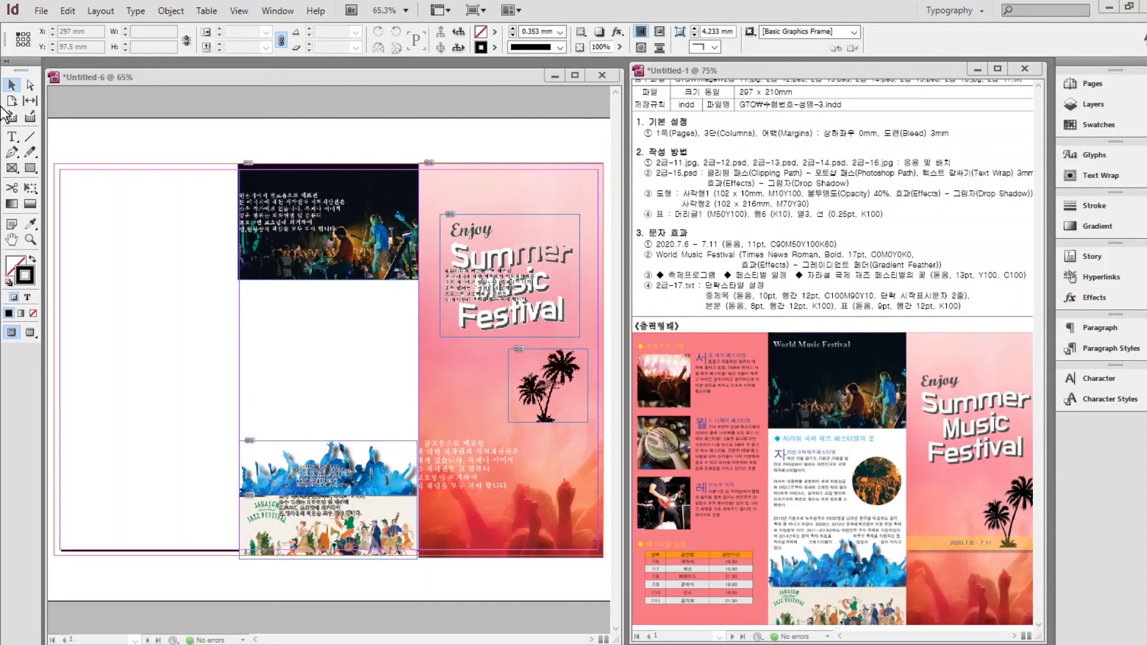
Draw a 102 × 10 mm rectangle filled with C=0 M=10 Y=100 K=0 yellow and no stroke.
{"action": "left_click", "coordinate": [31, 166]}
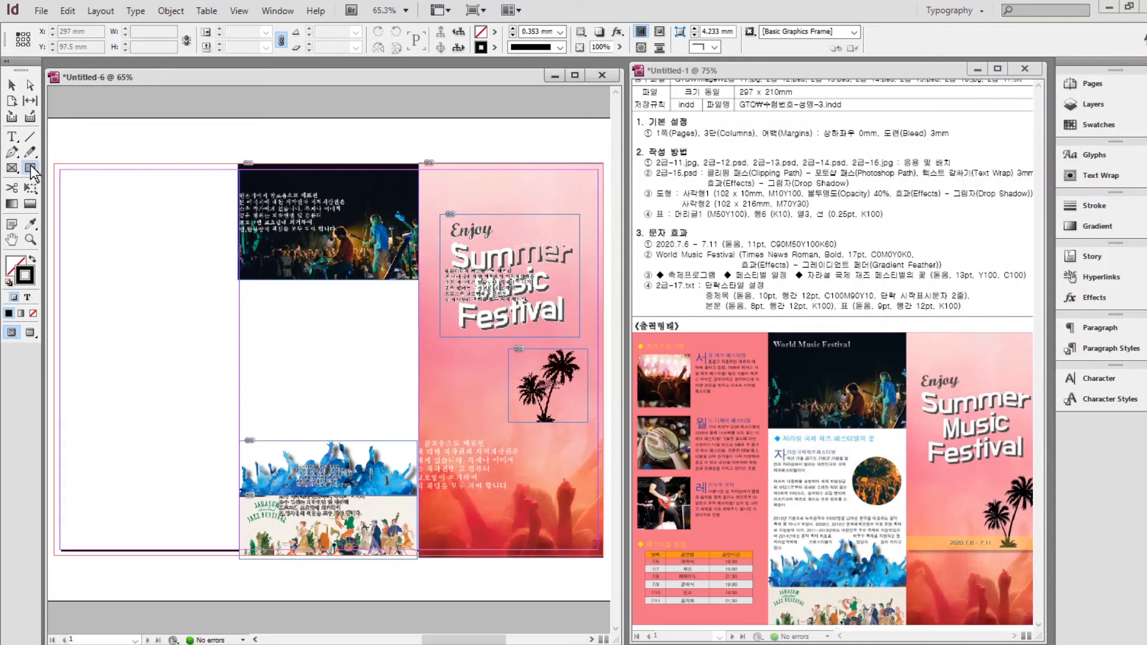
{"action": "left_click", "coordinate": [88, 218]}
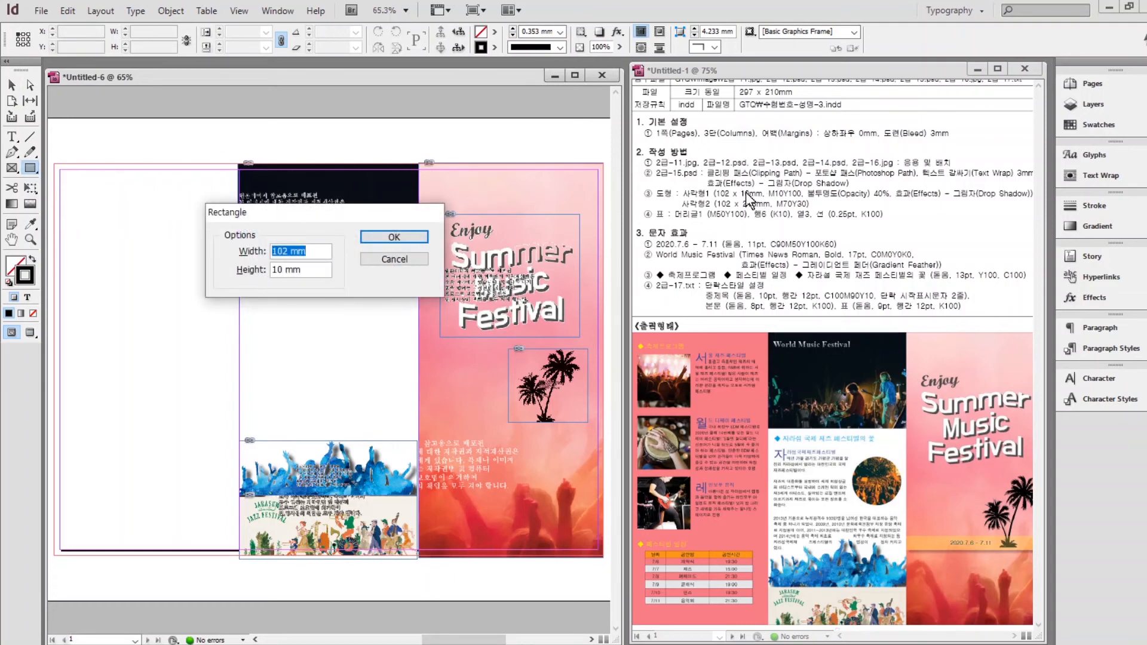
{"action": "type", "text": "102"}
{"action": "key", "text": "Tab"}
{"action": "type", "text": "1"}
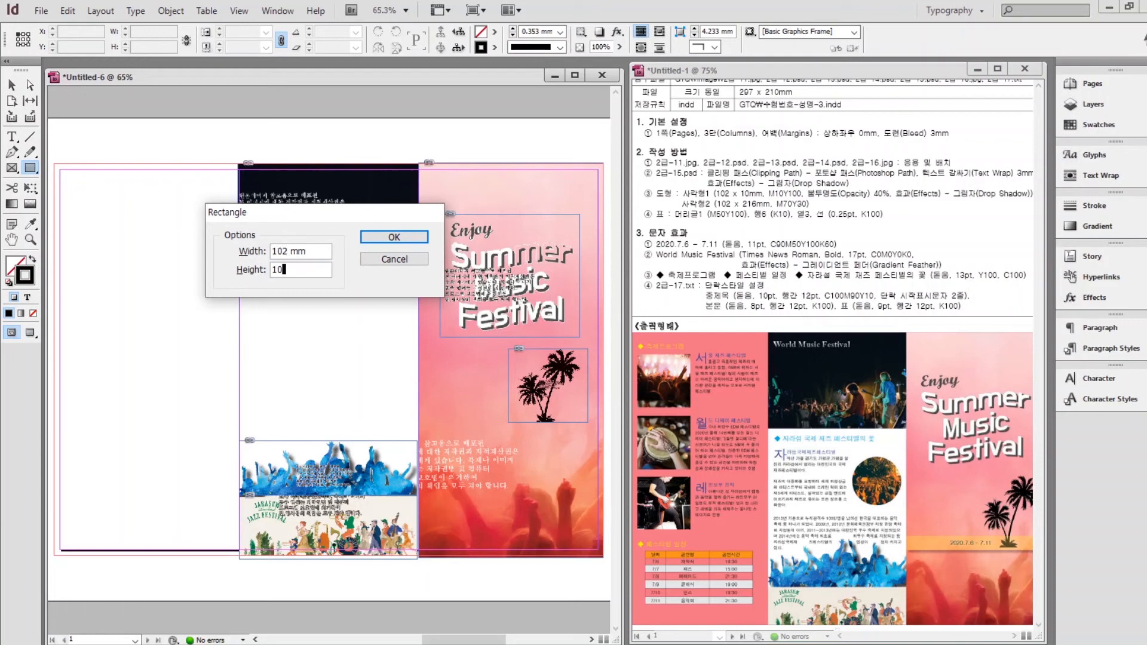
{"action": "key", "text": "Return"}
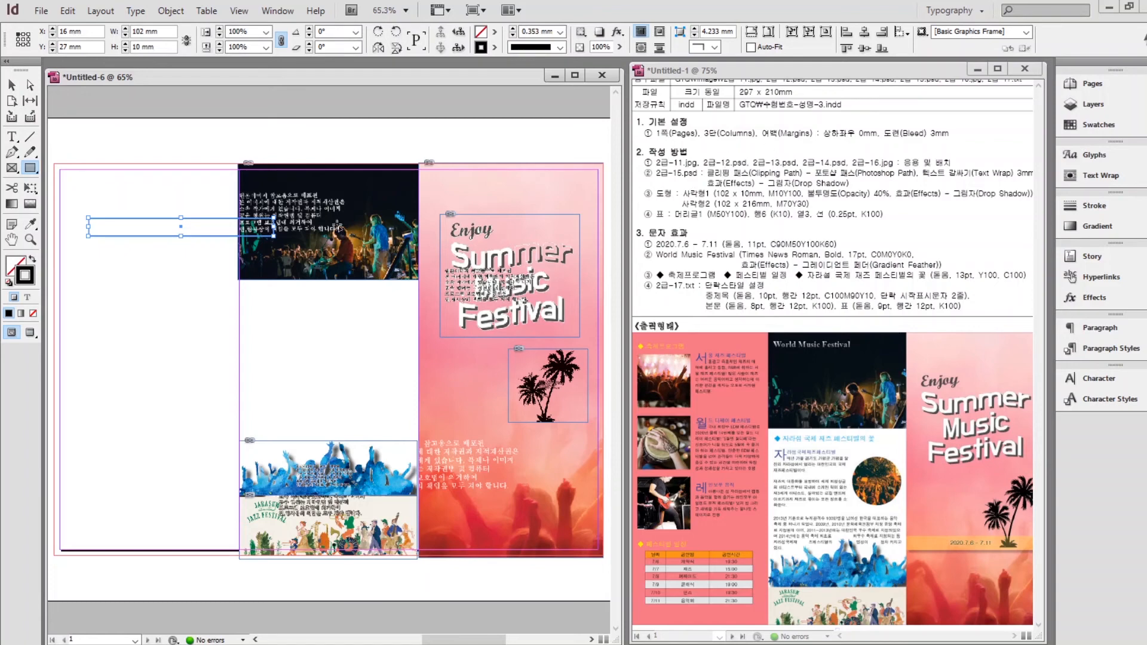
{"action": "left_click", "coordinate": [32, 260]}
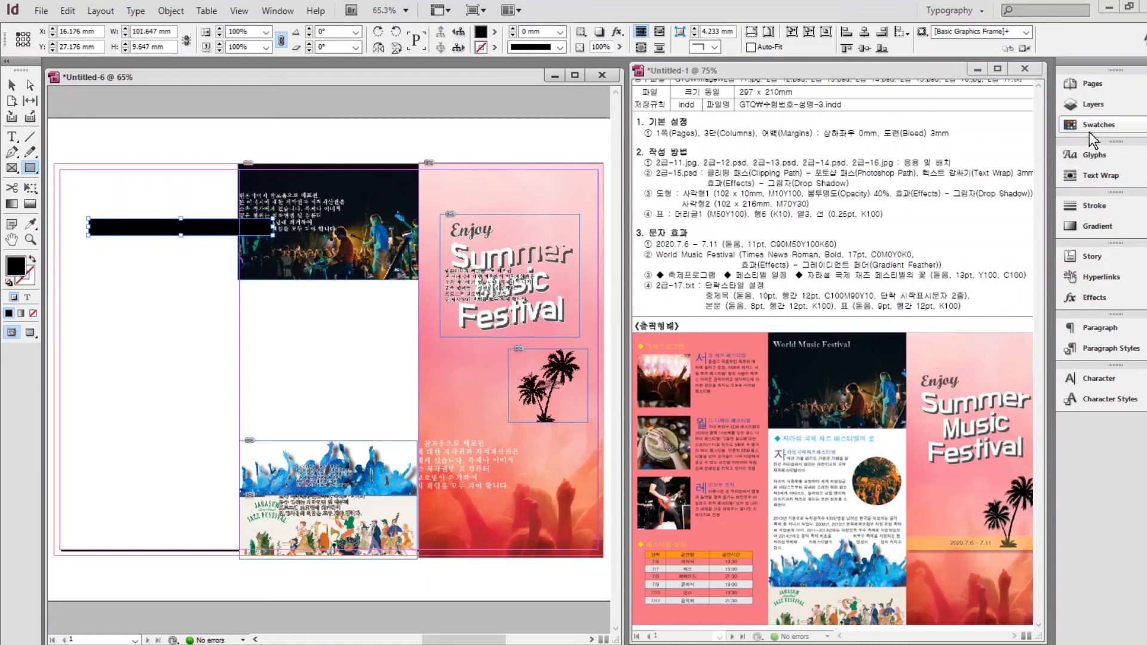
{"action": "left_click", "coordinate": [1089, 131]}
{"action": "left_click", "coordinate": [956, 253]}
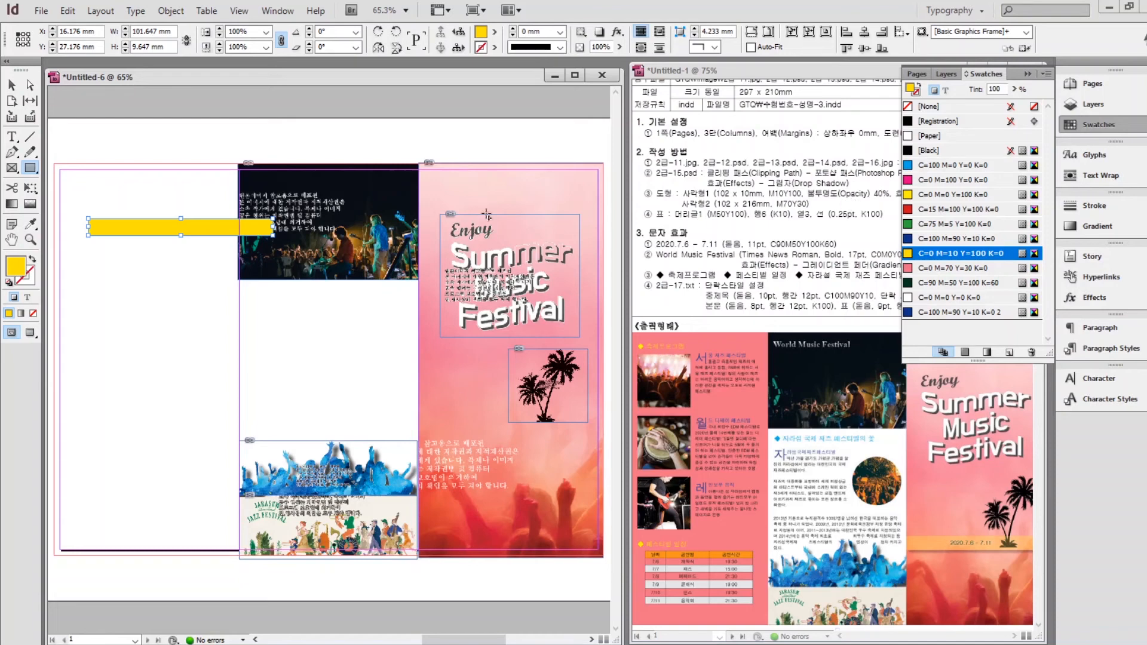
{"action": "left_click", "coordinate": [18, 85]}
Set the yellow bar's opacity to 40% and add a drop shadow.
{"action": "right_click", "coordinate": [135, 234]}
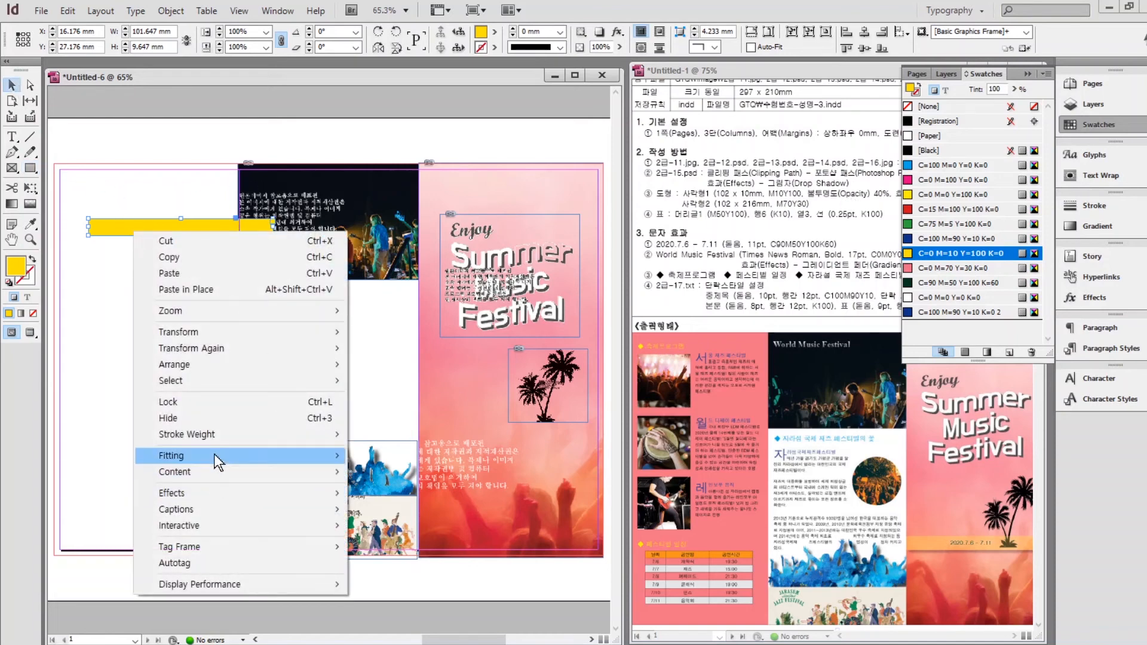
{"action": "mouse_move", "coordinate": [193, 503]}
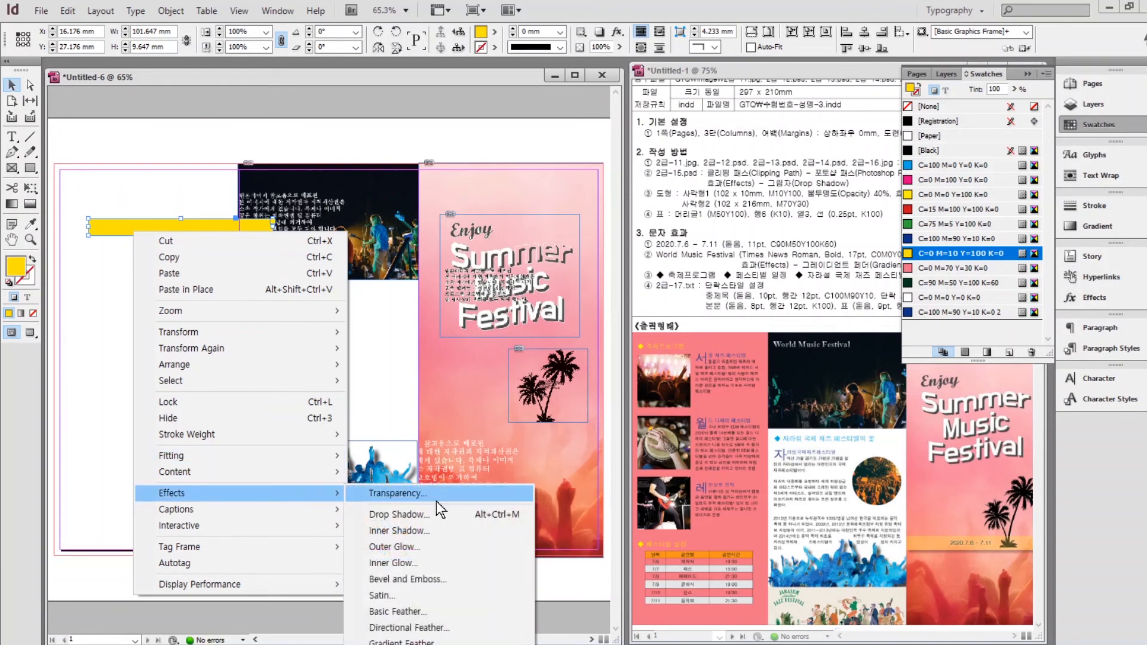
{"action": "left_click", "coordinate": [409, 496]}
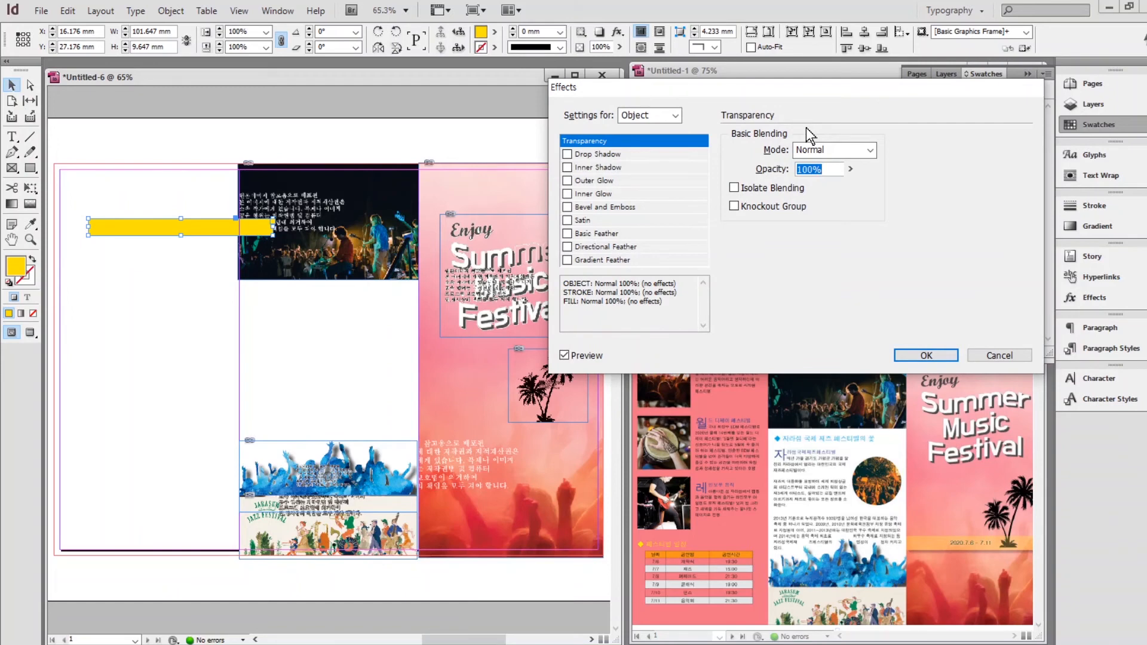
{"action": "type", "text": "40"}
{"action": "left_click_drag", "start_coordinate": [754, 87], "coordinate": [487, 95]}
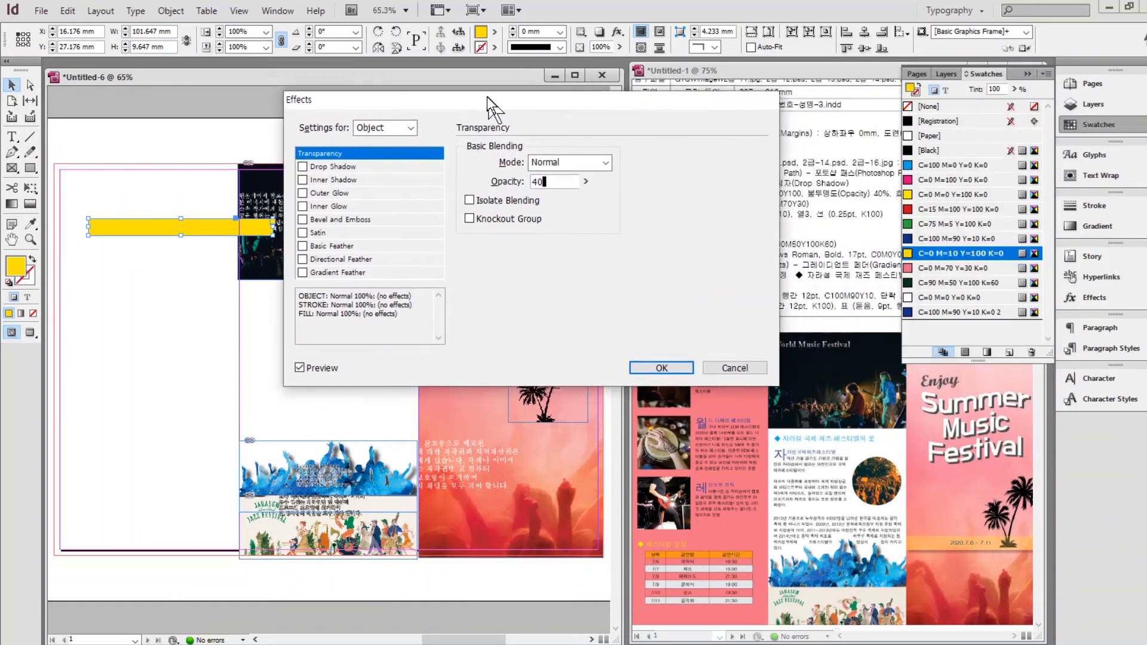
{"action": "left_click", "coordinate": [301, 166]}
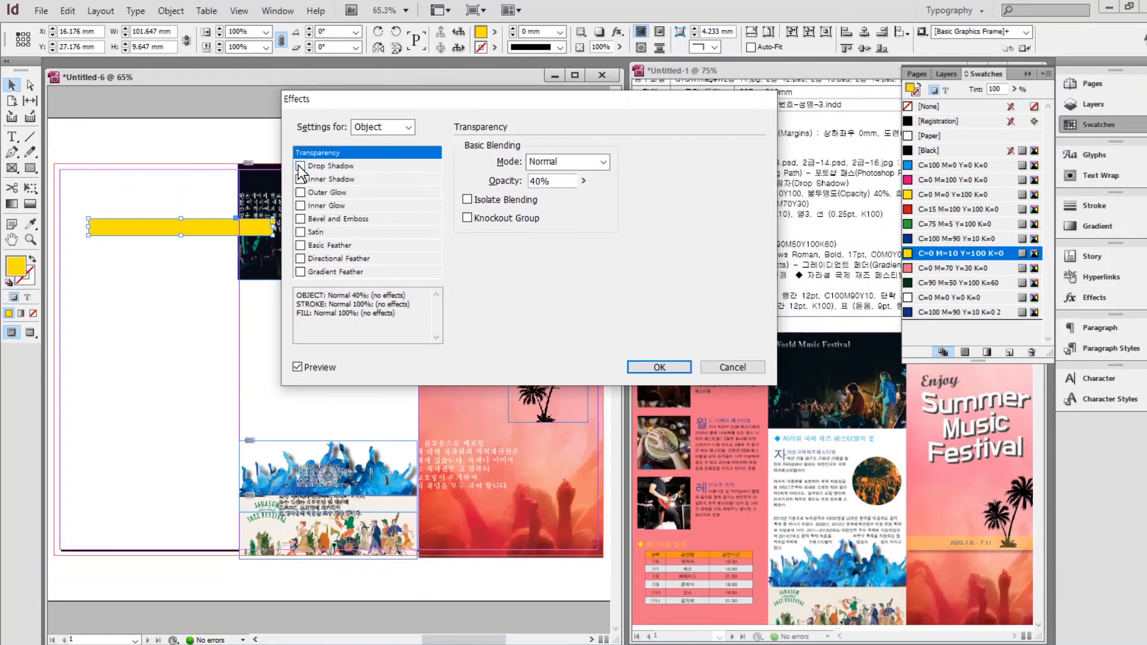
{"action": "left_click", "coordinate": [659, 367]}
Move the yellow bar onto the right-hand cover panel.
{"action": "left_click_drag", "start_coordinate": [156, 230], "coordinate": [388, 420]}
{"action": "left_click_drag", "start_coordinate": [108, 385], "coordinate": [273, 384]}
{"action": "left_click", "coordinate": [1027, 75]}
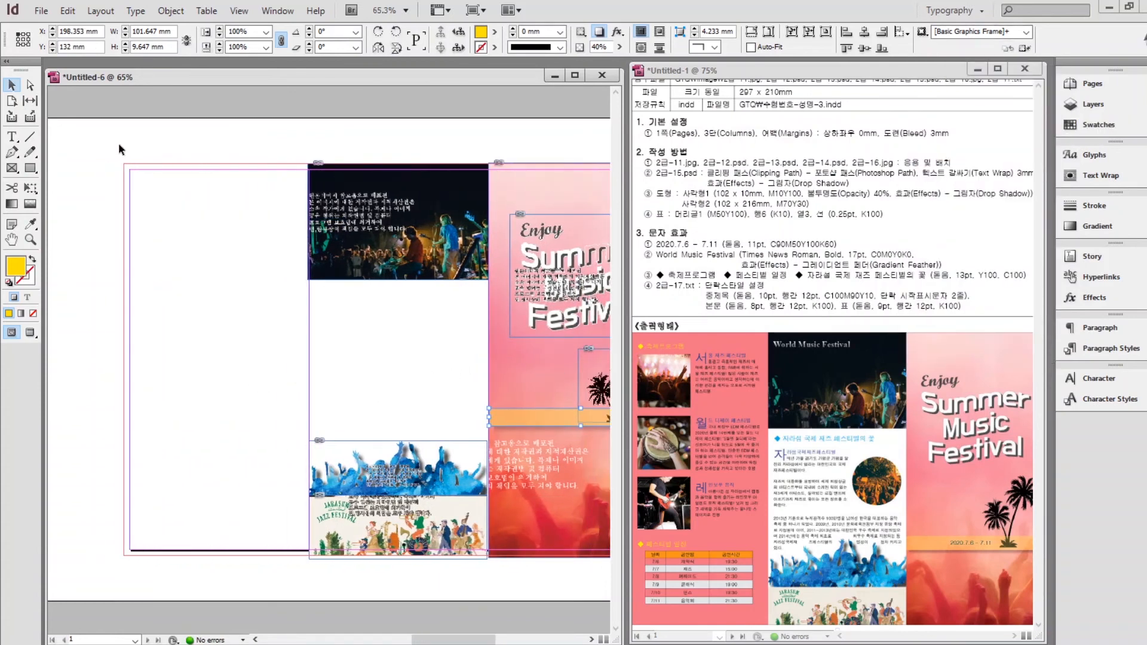
Draw a 102 × 216 mm rectangle filled with C=0 M=70 Y=30 K=0 pink.
{"action": "left_click", "coordinate": [30, 169]}
{"action": "left_click", "coordinate": [150, 194]}
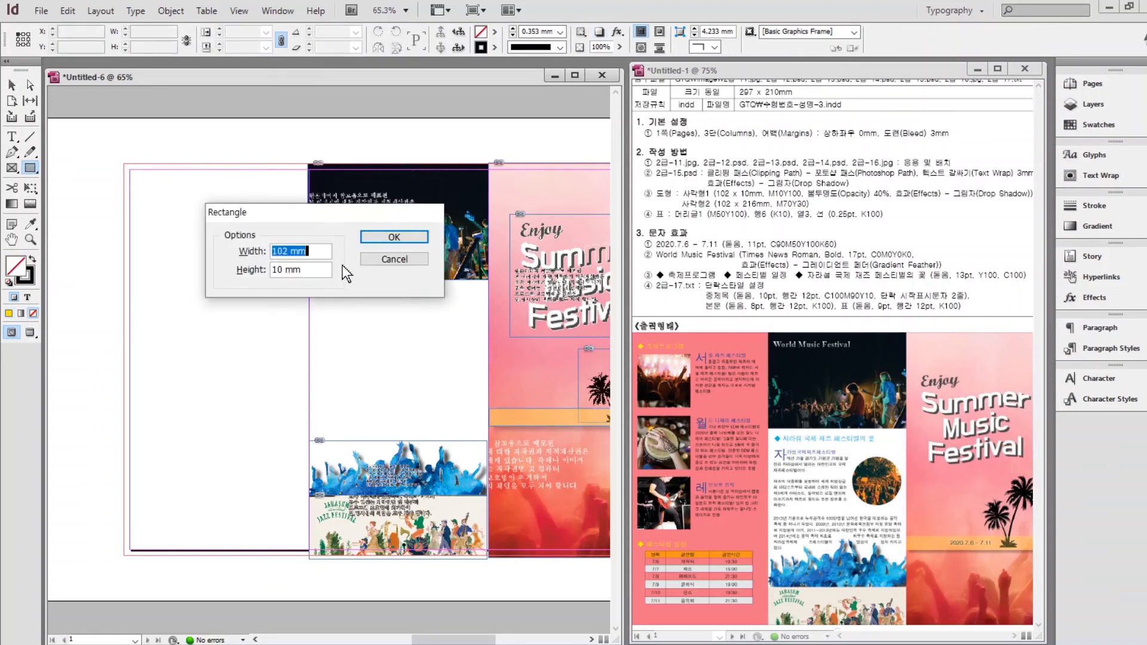
{"action": "key", "text": "Tab"}
{"action": "type", "text": "216"}
{"action": "key", "text": "Return"}
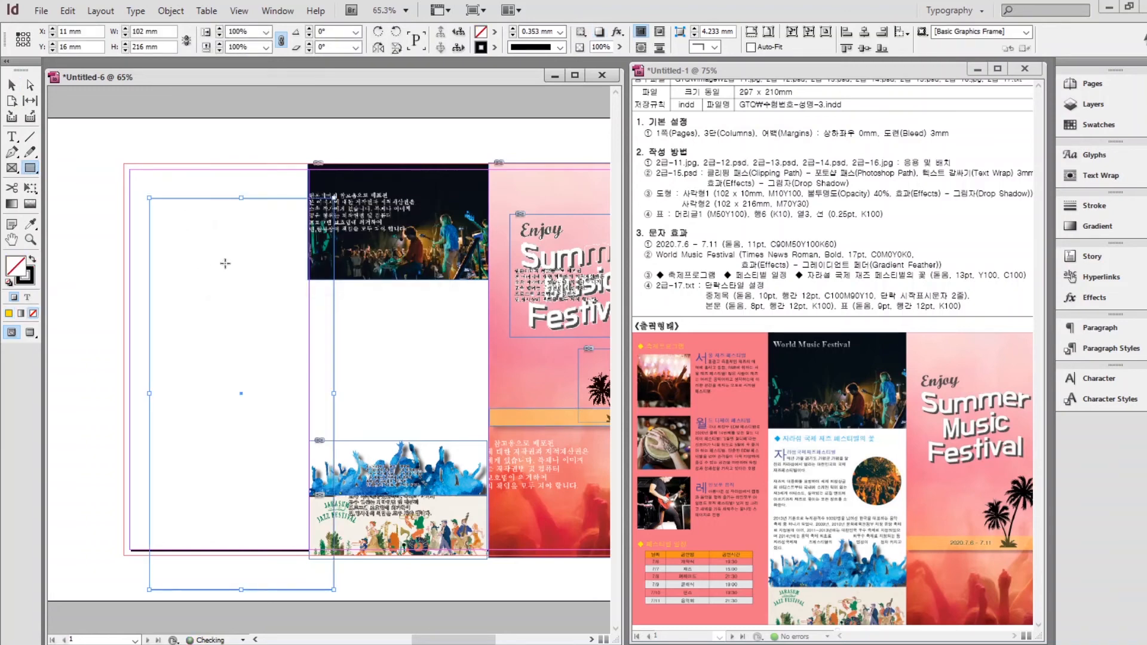
{"action": "left_click", "coordinate": [31, 261]}
{"action": "left_click", "coordinate": [1097, 124]}
{"action": "left_click", "coordinate": [959, 267]}
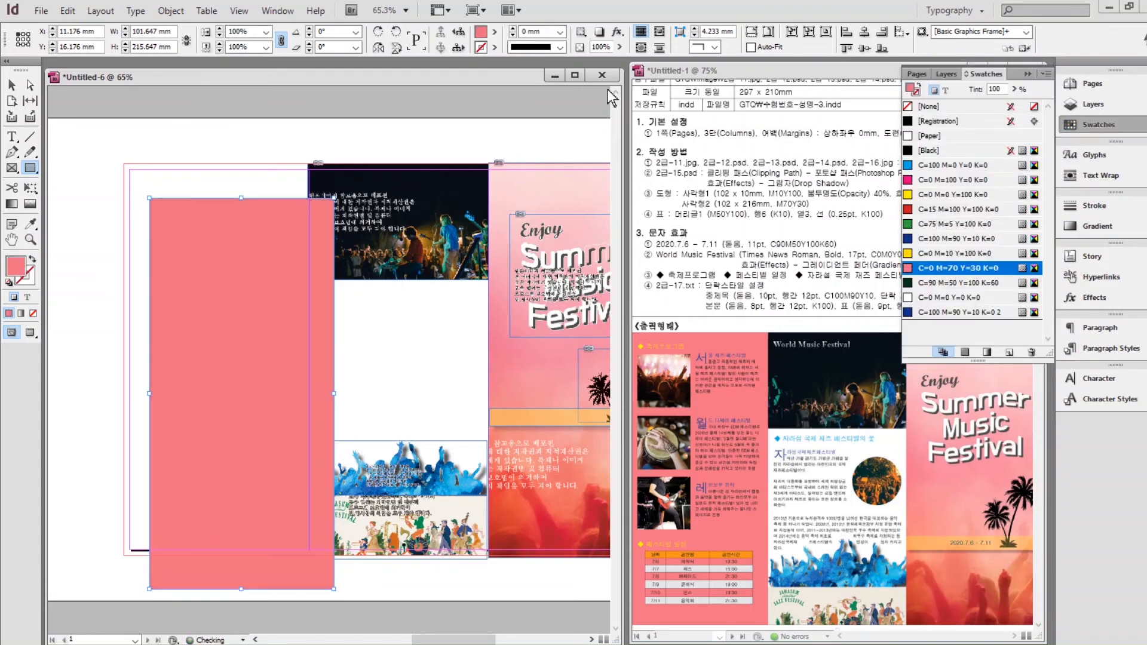
Snap the pink panel to the page's top-left corner and deselect it.
{"action": "key", "text": "v"}
{"action": "left_click_drag", "start_coordinate": [238, 289], "coordinate": [211, 255]}
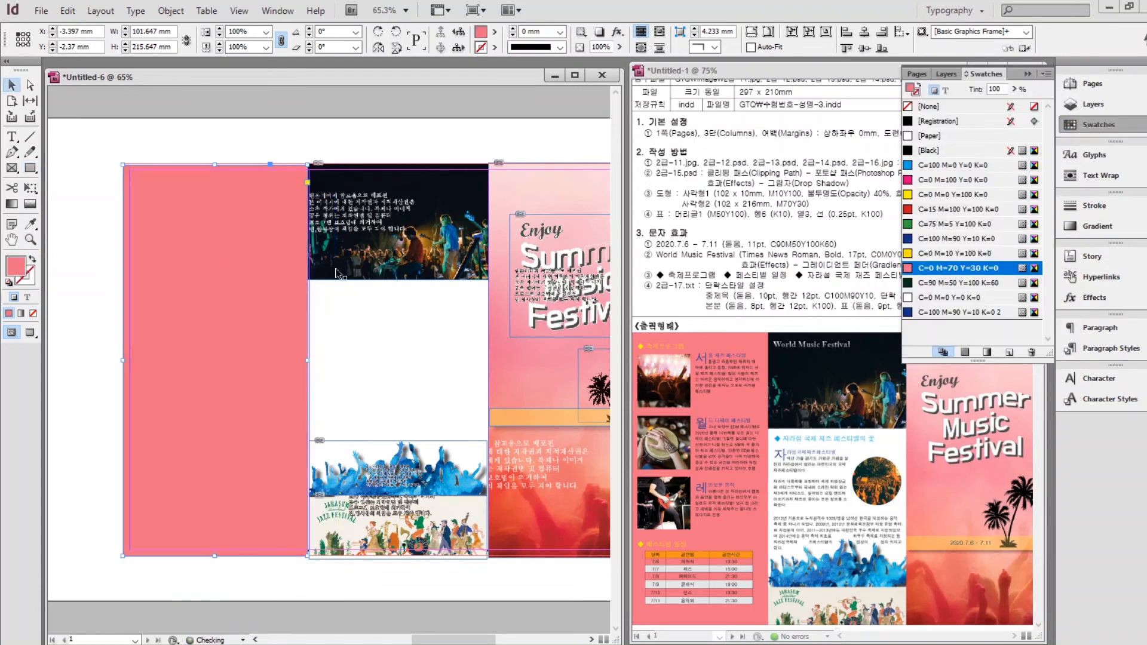
{"action": "left_click", "coordinate": [1027, 74]}
{"action": "left_click", "coordinate": [662, 221]}
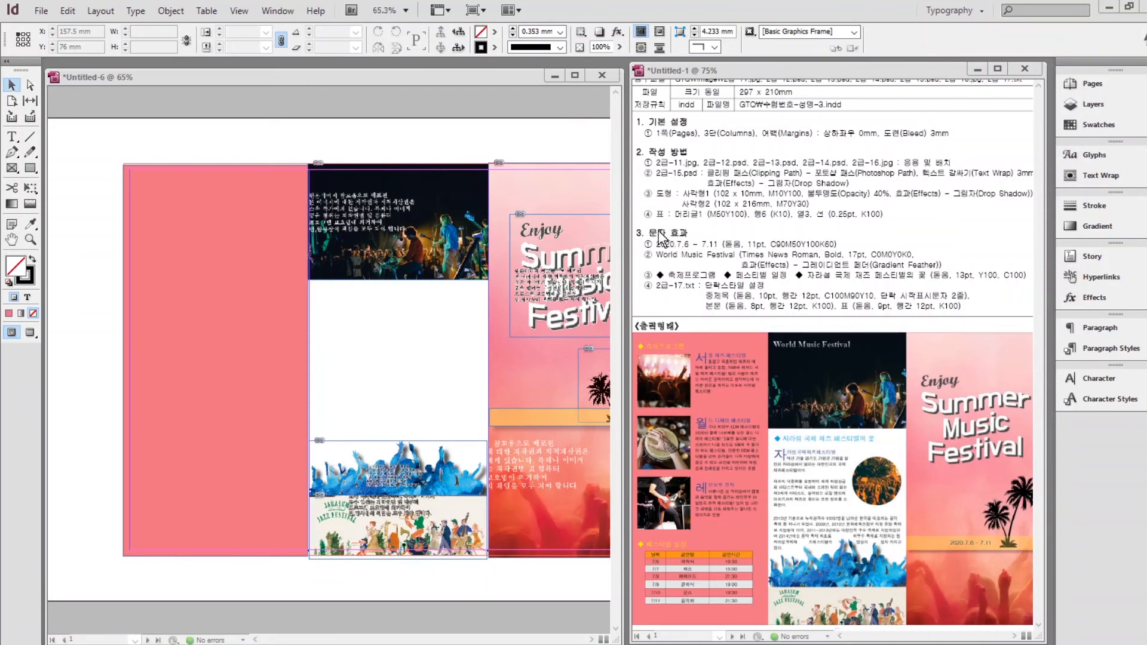
{"action": "left_click", "coordinate": [207, 11]}
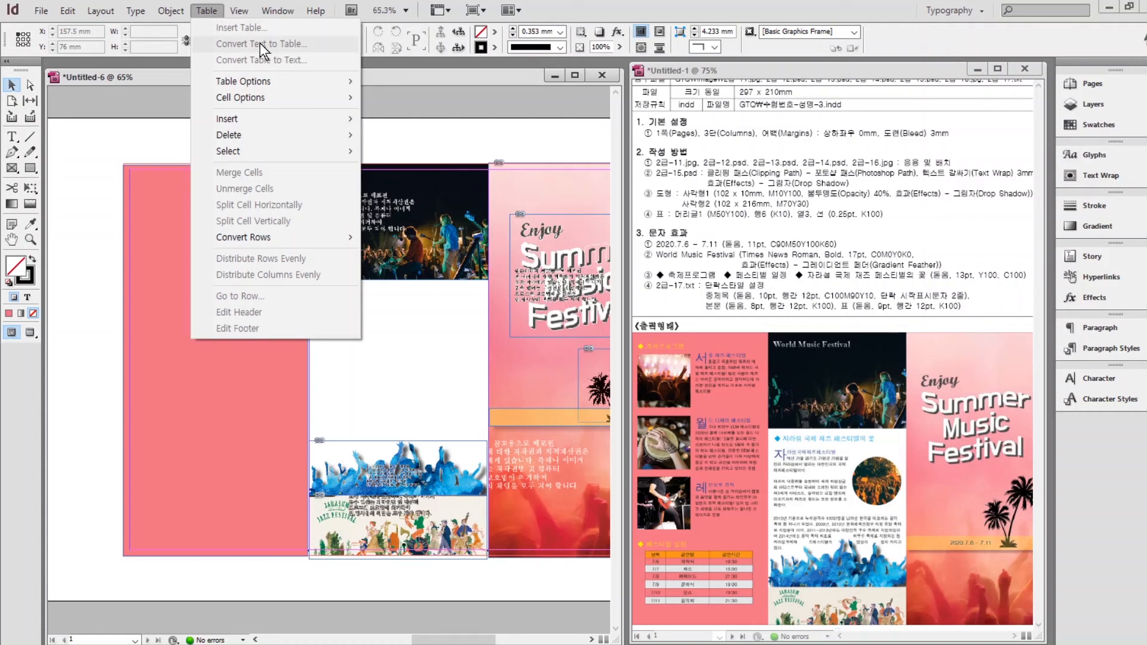
{"action": "left_click", "coordinate": [471, 81]}
In the 2급-17.txt Notepad file, replace the header row's tabs with commas (날짜,공연명,공연시간).
{"action": "left_click", "coordinate": [632, 642]}
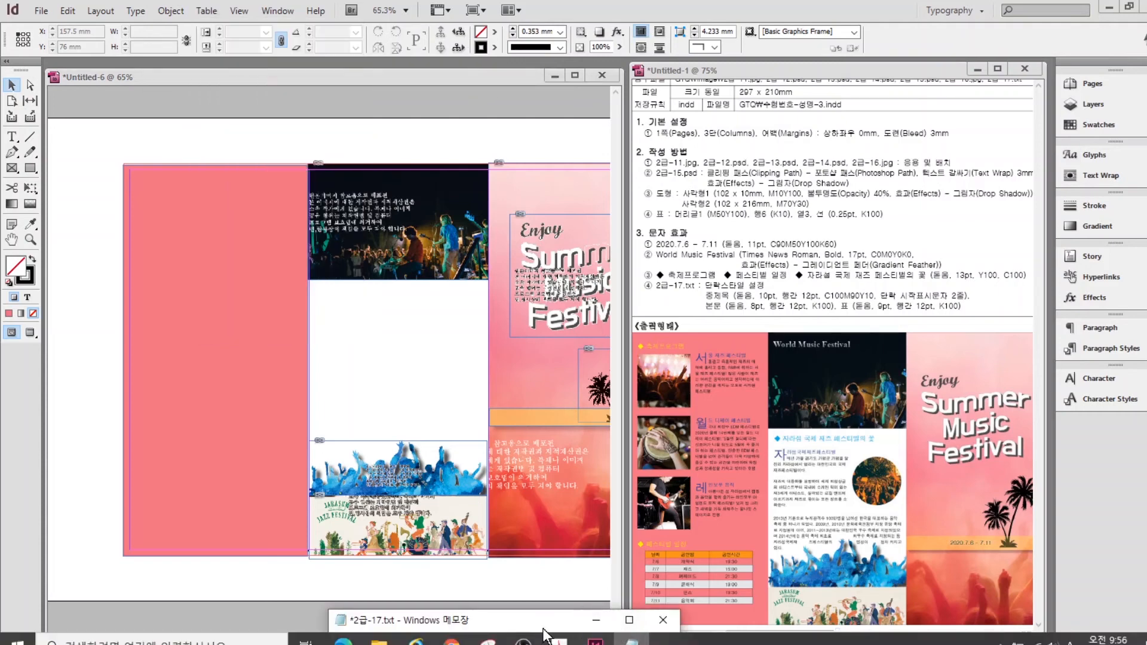
{"action": "left_click_drag", "start_coordinate": [543, 627], "coordinate": [540, 218]}
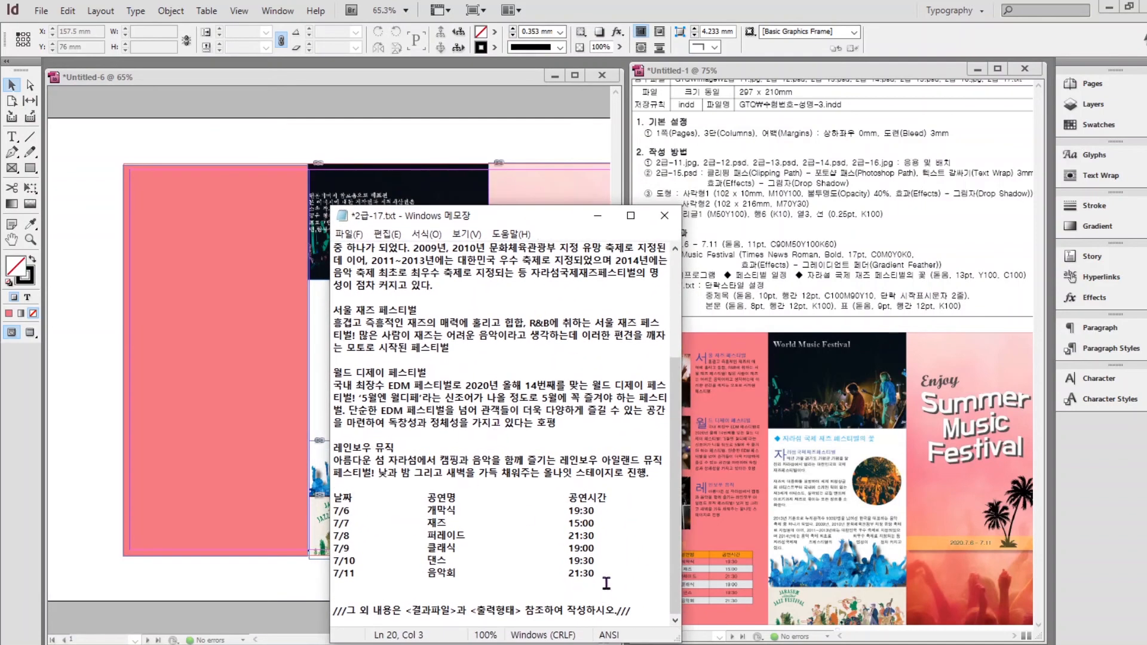
{"action": "left_click_drag", "start_coordinate": [334, 574], "coordinate": [334, 501]}
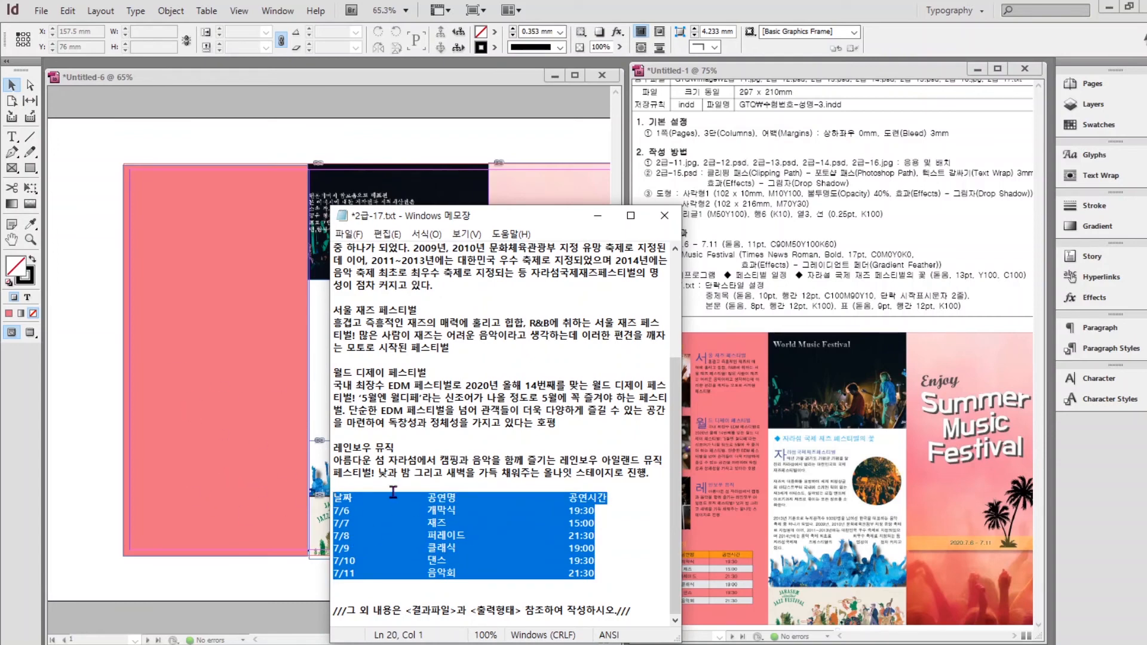
{"action": "left_click", "coordinate": [366, 501]}
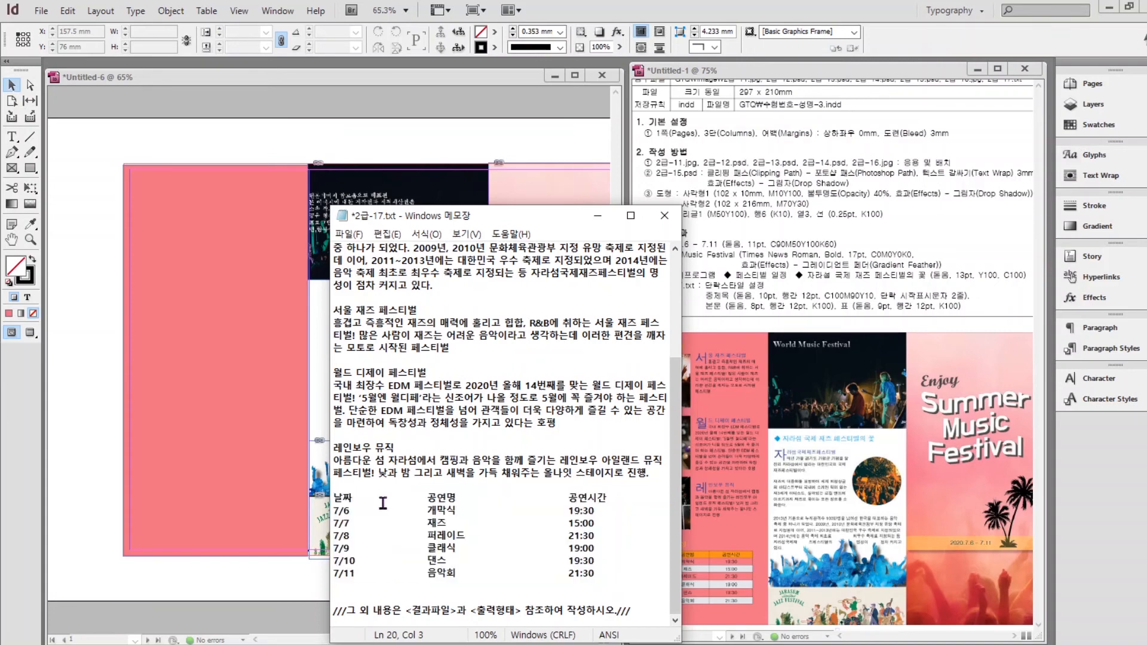
{"action": "left_click", "coordinate": [419, 500]}
{"action": "left_click", "coordinate": [486, 499]}
{"action": "left_click", "coordinate": [566, 501]}
{"action": "left_click_drag", "start_coordinate": [353, 499], "coordinate": [517, 498]}
{"action": "type", "text": ",공연명,"}
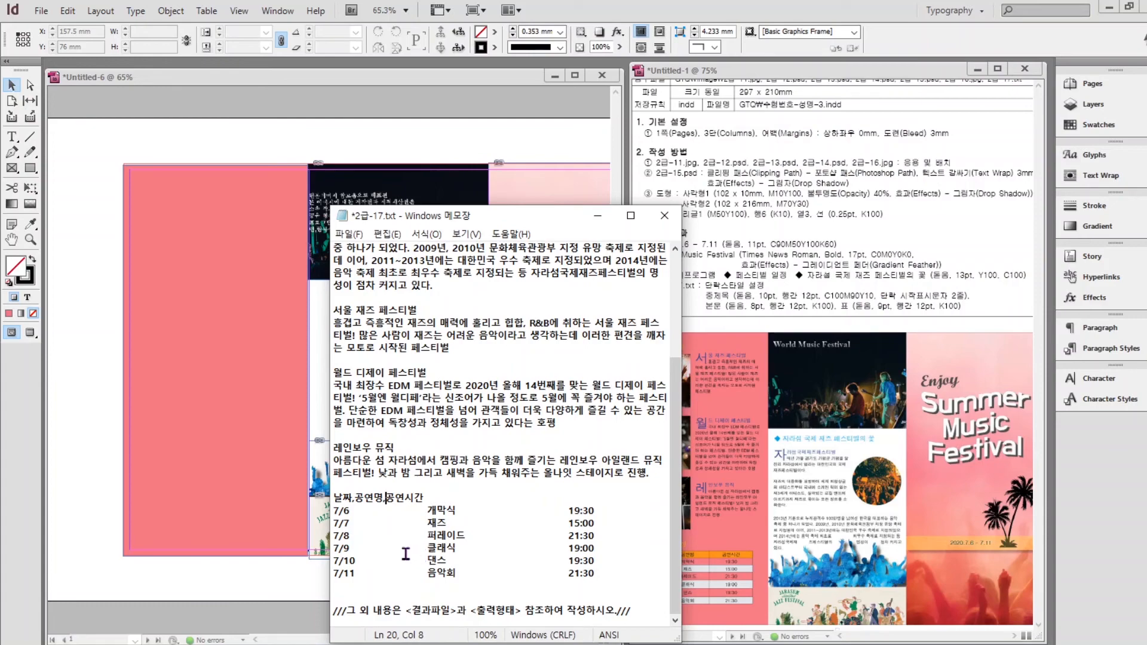
Replace the tabs in the 7/6–7/11 schedule rows with commas, select the schedule, return to InDesign.
{"action": "left_click_drag", "start_coordinate": [349, 511], "coordinate": [475, 524]}
{"action": "type", "text": ",,,,"}
{"action": "left_click_drag", "start_coordinate": [323, 408], "coordinate": [480, 409]}
{"action": "type", "text": ","}
{"action": "left_click_drag", "start_coordinate": [405, 410], "coordinate": [665, 411]}
{"action": "type", "text": ","}
{"action": "left_click_drag", "start_coordinate": [324, 435], "coordinate": [485, 440]}
{"action": "type", "text": ","}
{"action": "left_click_drag", "start_coordinate": [385, 436], "coordinate": [668, 436]}
{"action": "type", "text": ","}
{"action": "double_click", "coordinate": [359, 484]}
{"action": "type", "text": ","}
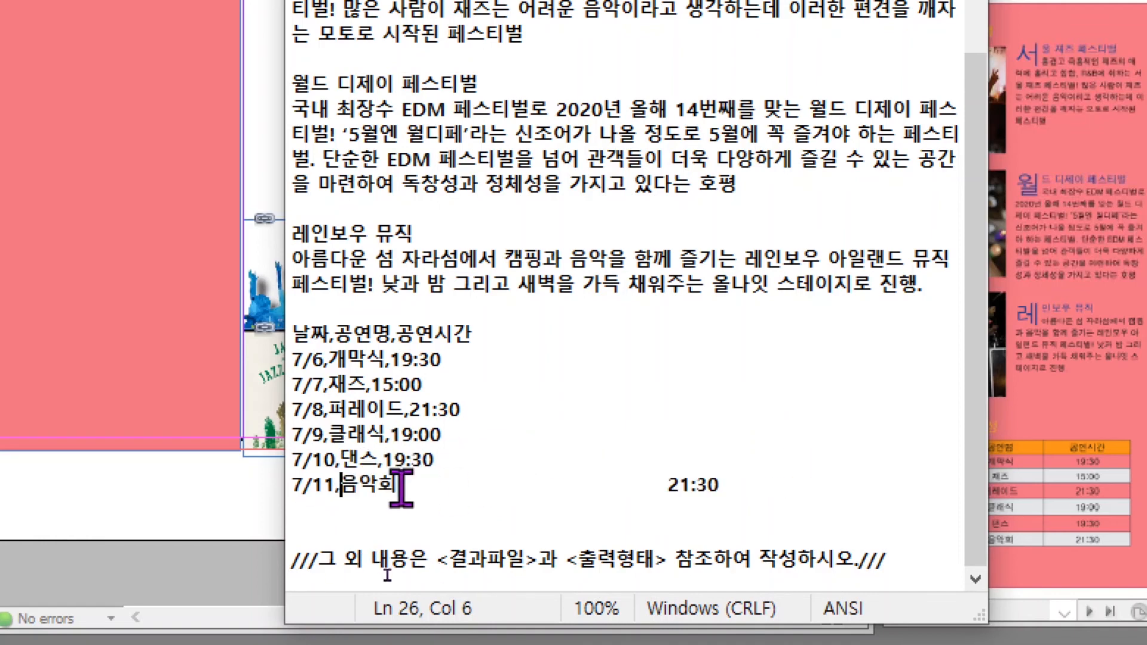
{"action": "double_click", "coordinate": [490, 485]}
{"action": "type", "text": ","}
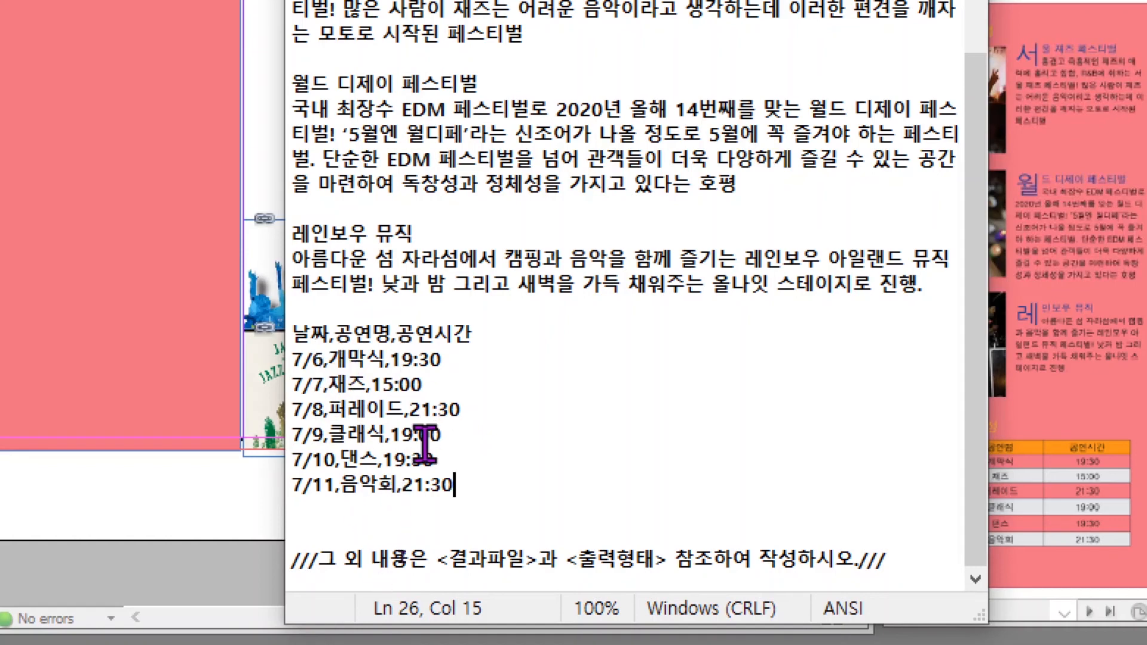
{"action": "left_click_drag", "start_coordinate": [463, 493], "coordinate": [282, 342]}
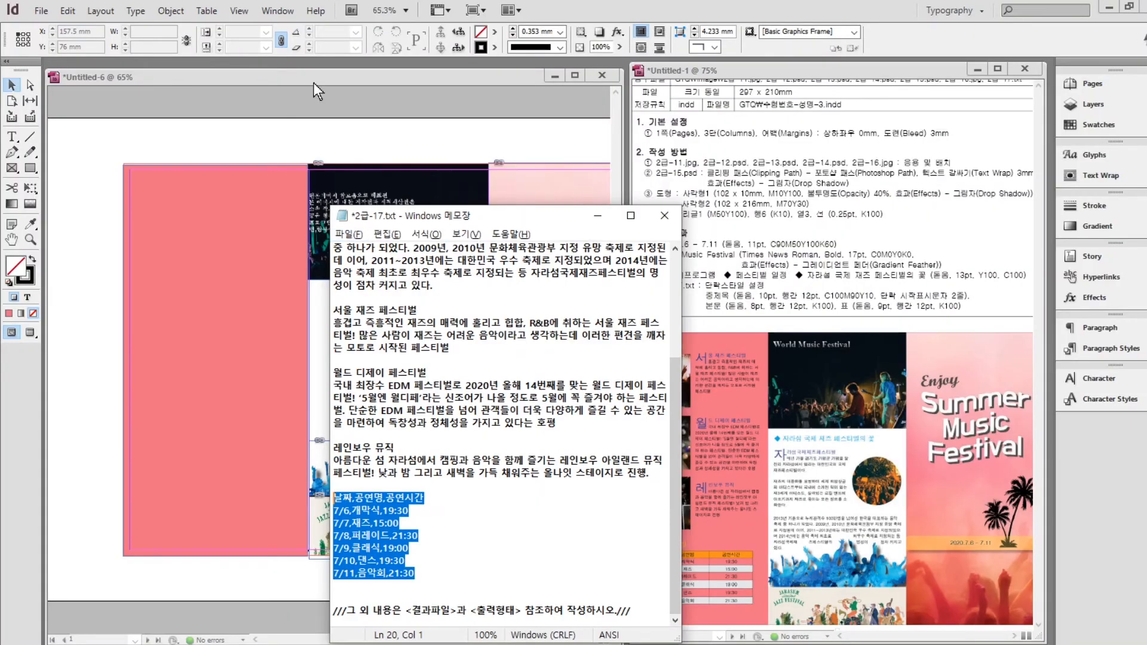
{"action": "left_click", "coordinate": [314, 83]}
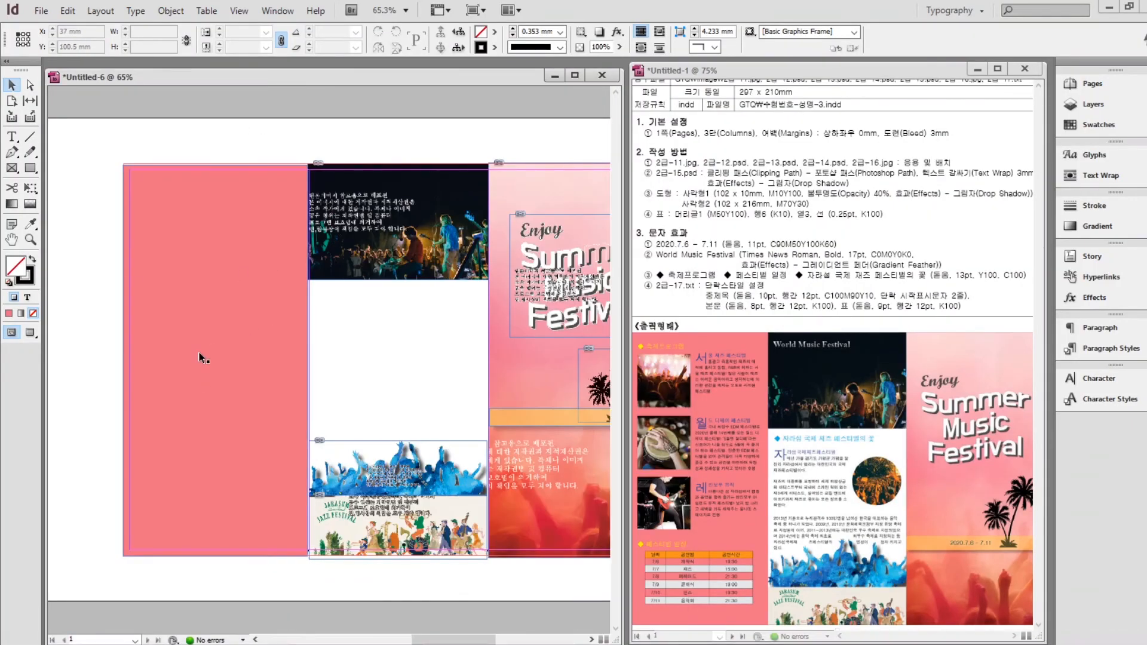
Draw a text frame on the pink panel holding the schedule text and select it.
{"action": "left_click", "coordinate": [12, 136]}
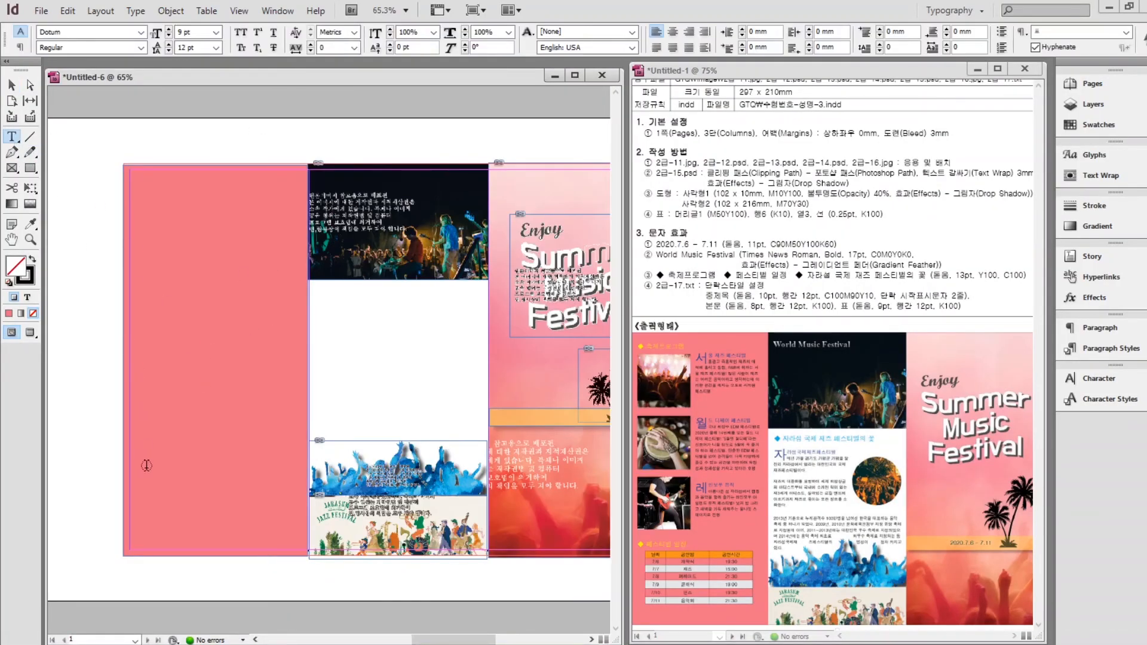
{"action": "mouse_move", "coordinate": [134, 440]}
{"action": "left_mouse_down"}
{"action": "mouse_move", "coordinate": [289, 511]}
{"action": "mouse_move", "coordinate": [291, 532]}
{"action": "left_mouse_up"}
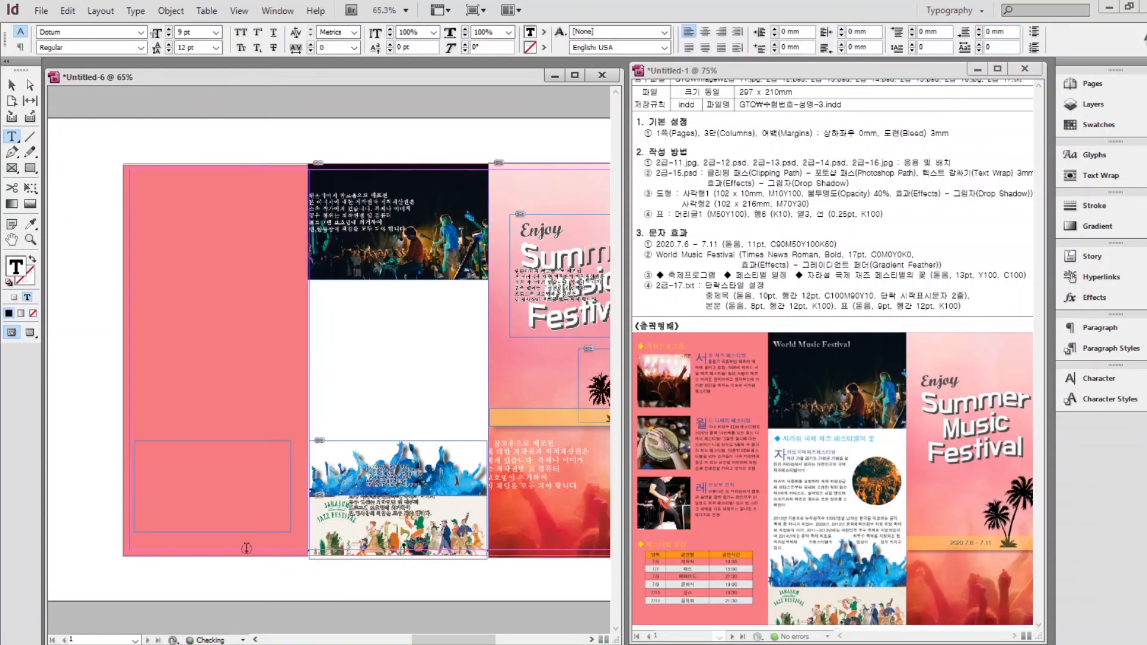
{"action": "left_click", "coordinate": [207, 12]}
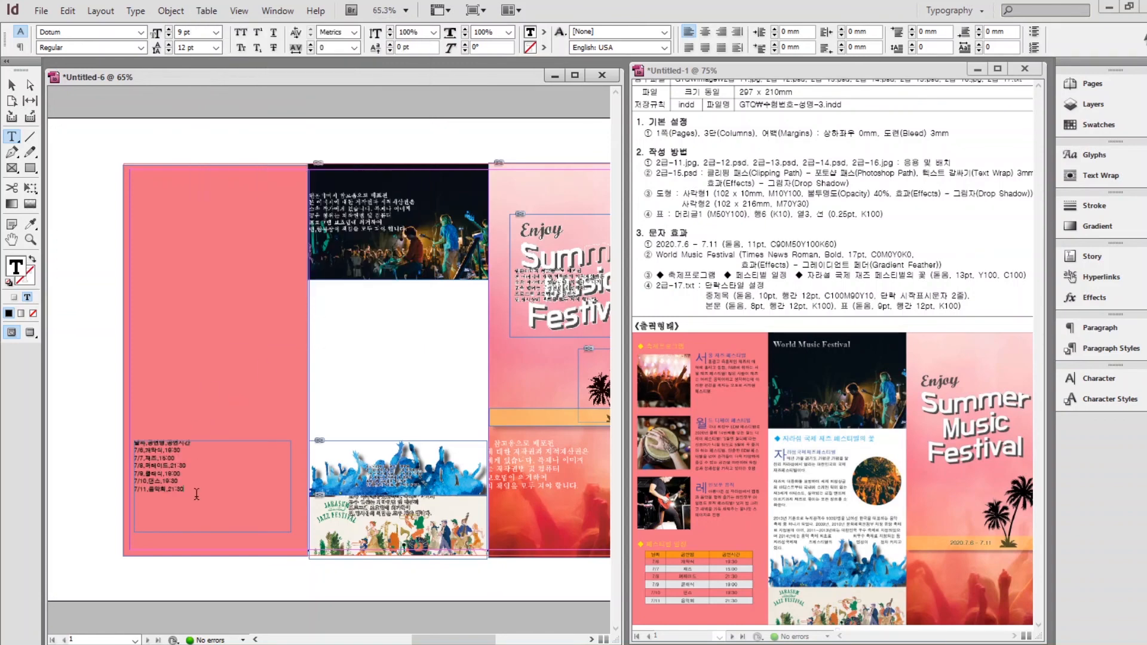
{"action": "left_click_drag", "start_coordinate": [196, 494], "coordinate": [126, 442]}
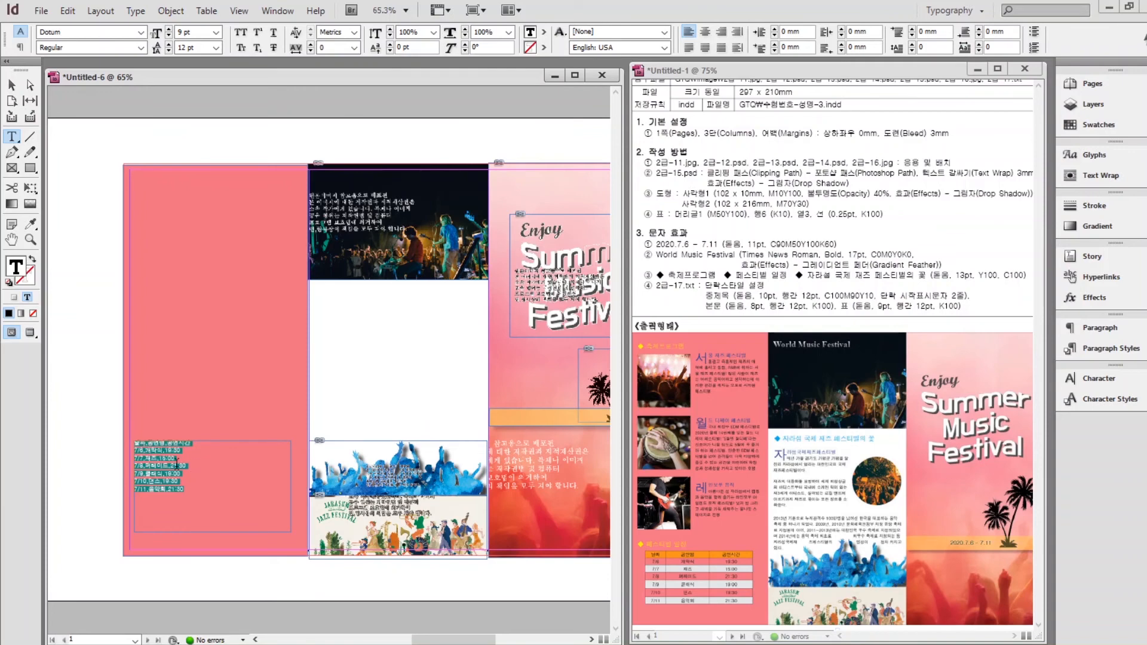
Convert the selected text to a table using Comma as the column separator.
{"action": "left_click", "coordinate": [202, 10]}
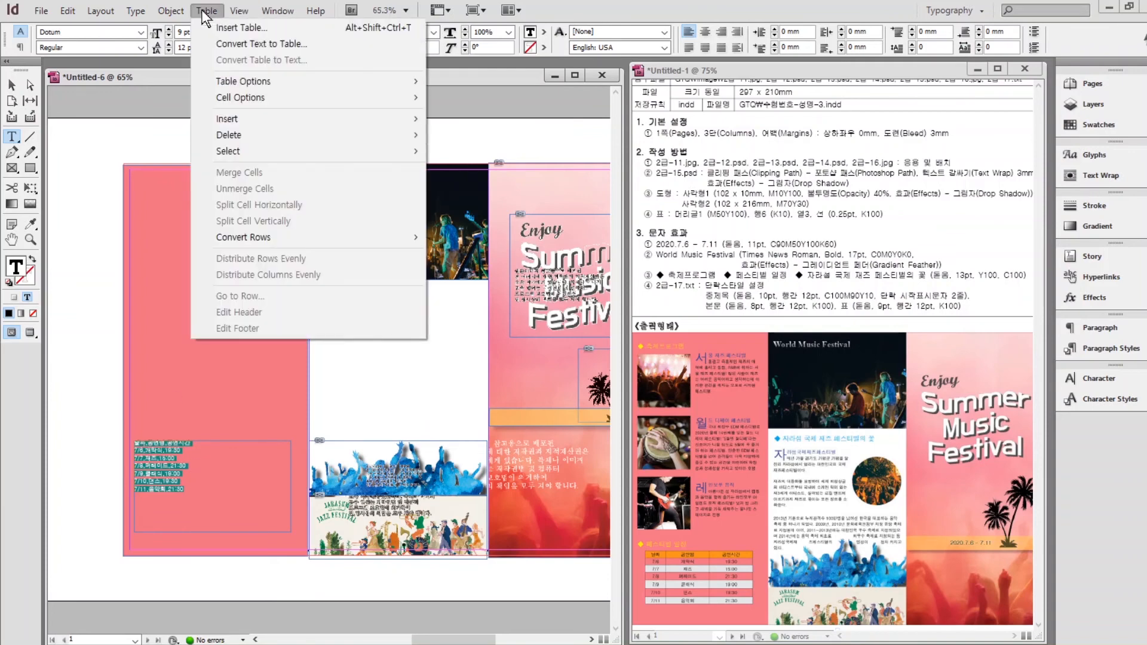
{"action": "left_click", "coordinate": [229, 43]}
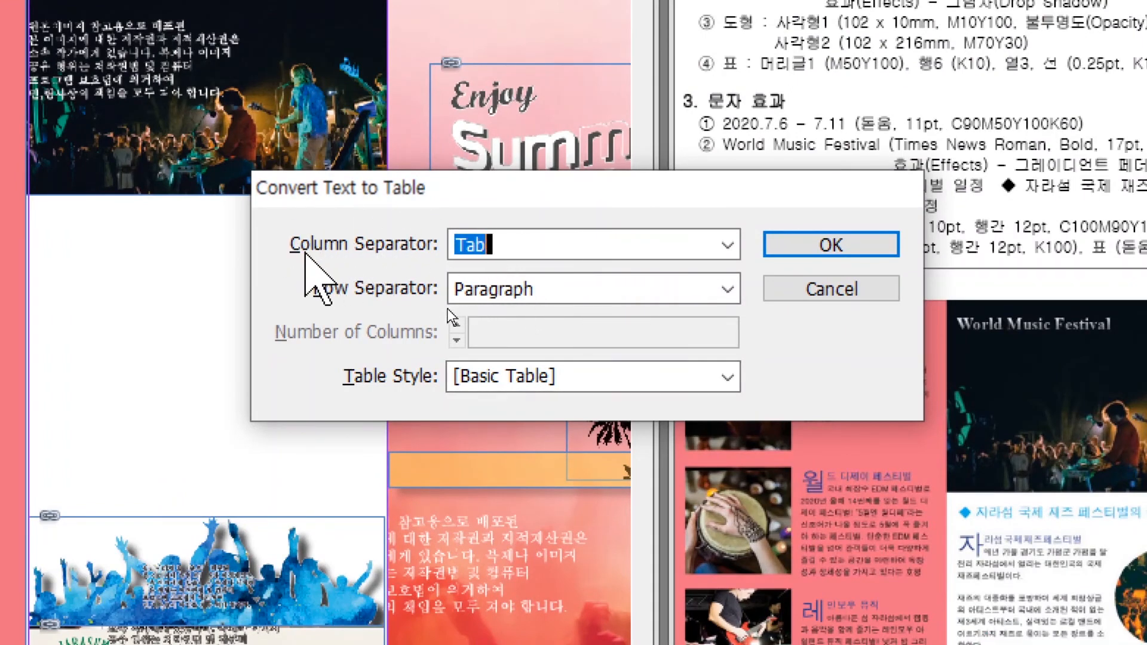
{"action": "left_click", "coordinate": [727, 245]}
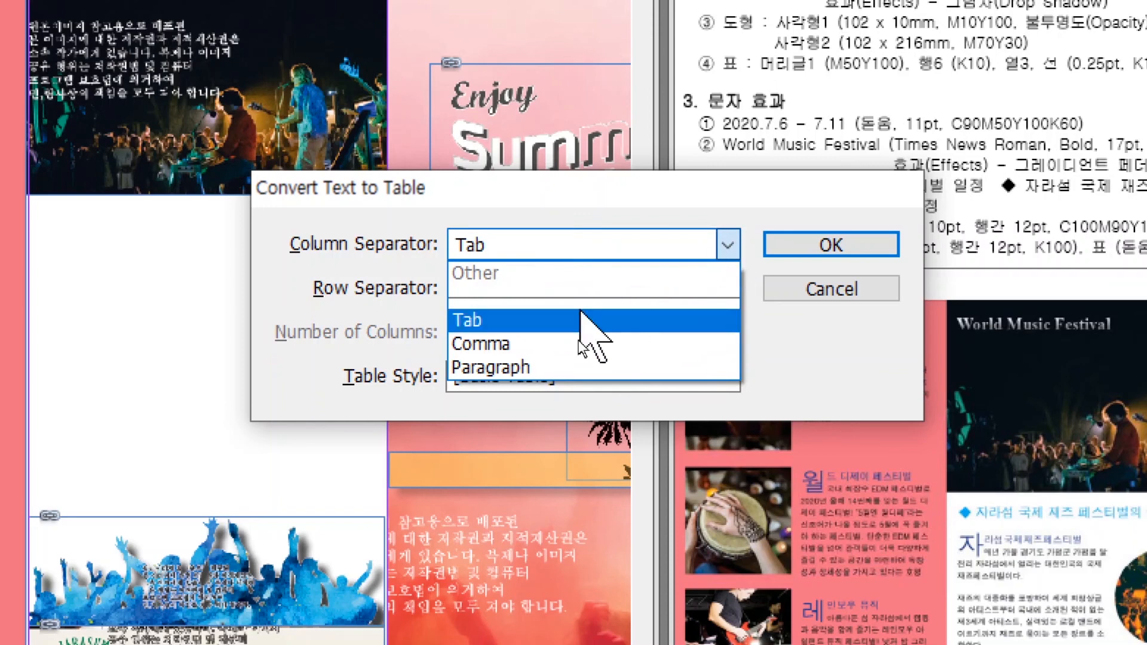
{"action": "left_click", "coordinate": [542, 353]}
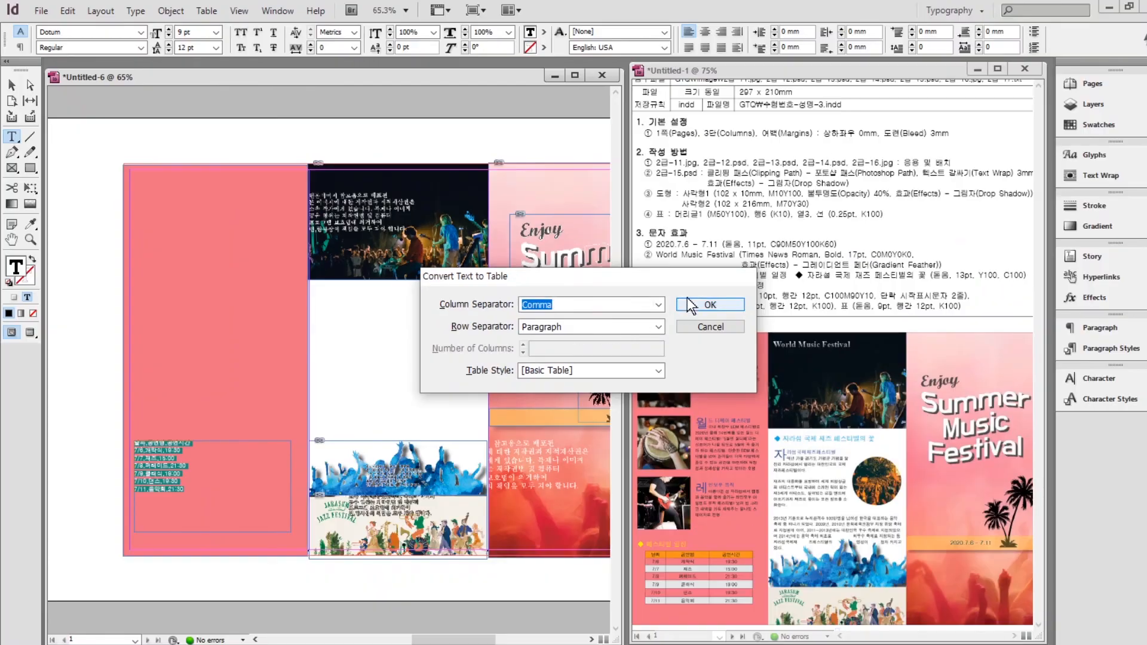
{"action": "left_click", "coordinate": [688, 304]}
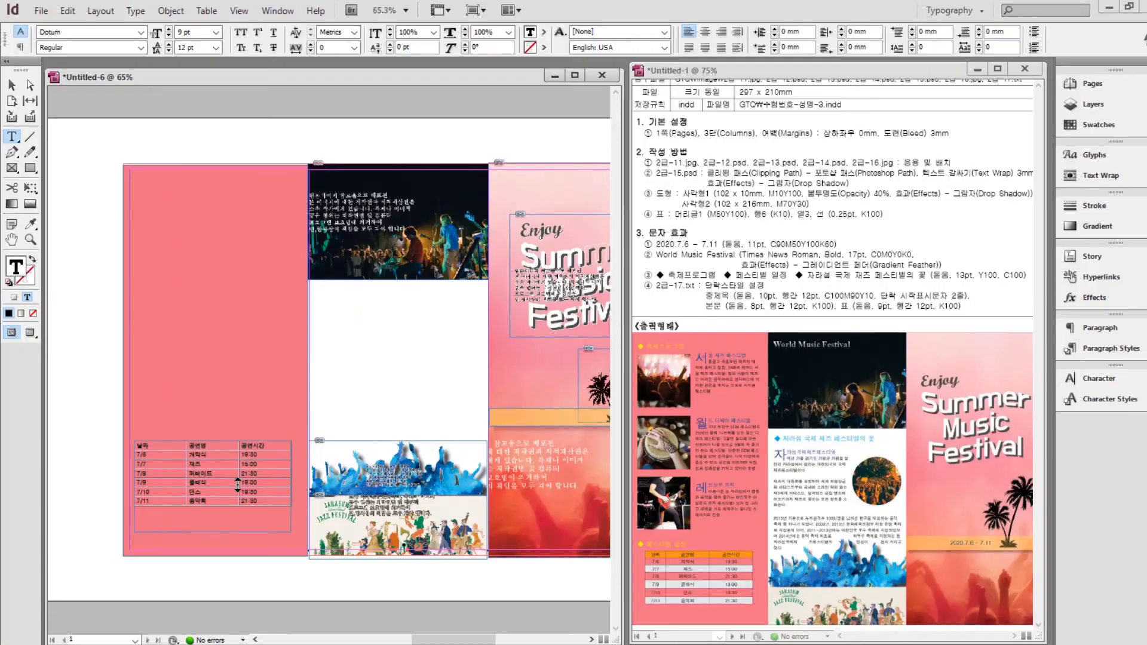
Zoom in, apply the 표 paragraph style to every table cell, and center-align the text.
{"action": "scroll", "coordinate": [392, 401], "scroll_direction": "up", "scroll_amount": 5}
{"action": "scroll", "coordinate": [320, 222], "scroll_direction": "left", "scroll_amount": 3}
{"action": "key", "text": "Escape"}
{"action": "left_click_drag", "start_coordinate": [189, 318], "coordinate": [231, 215]}
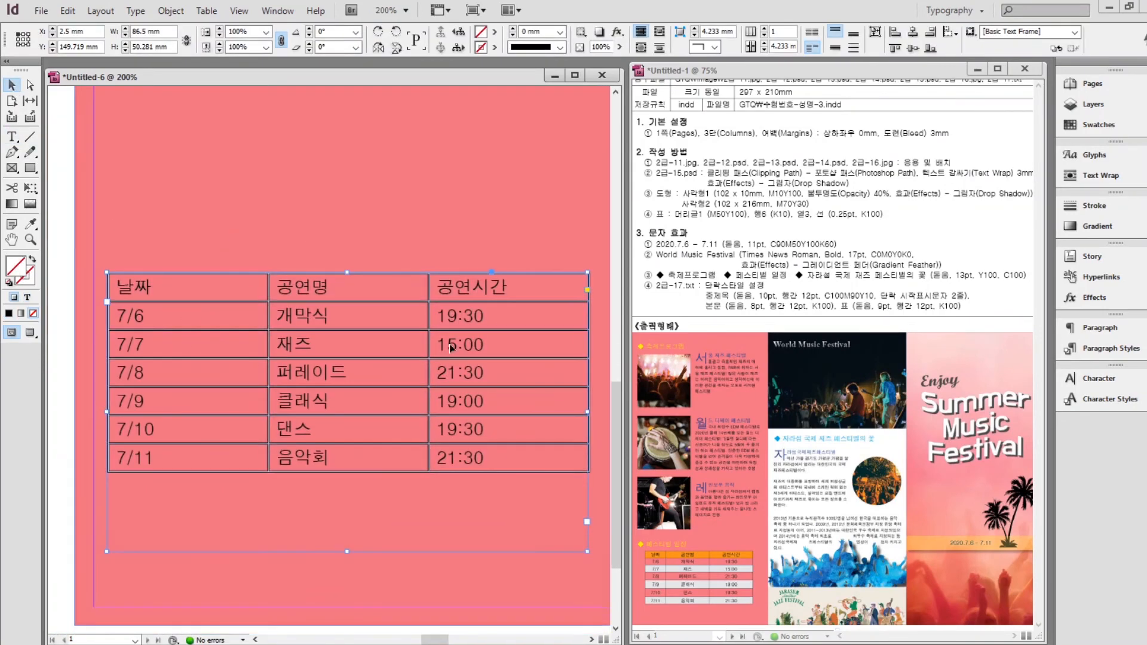
{"action": "left_click", "coordinate": [257, 280]}
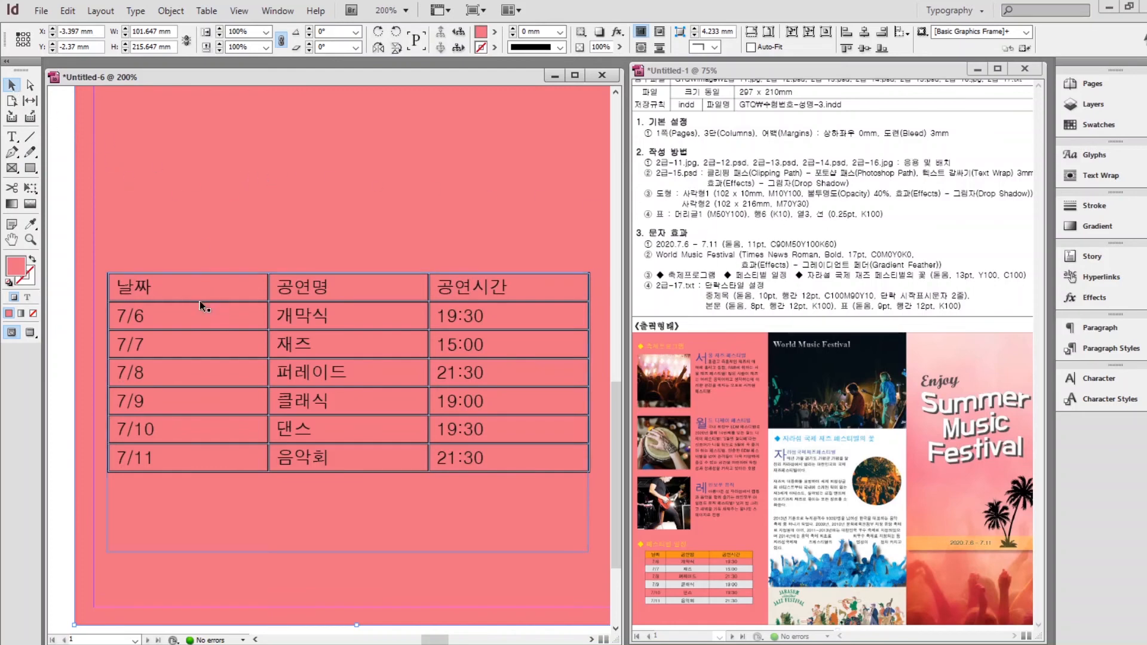
{"action": "left_click", "coordinate": [12, 136]}
{"action": "left_click_drag", "start_coordinate": [186, 303], "coordinate": [504, 457]}
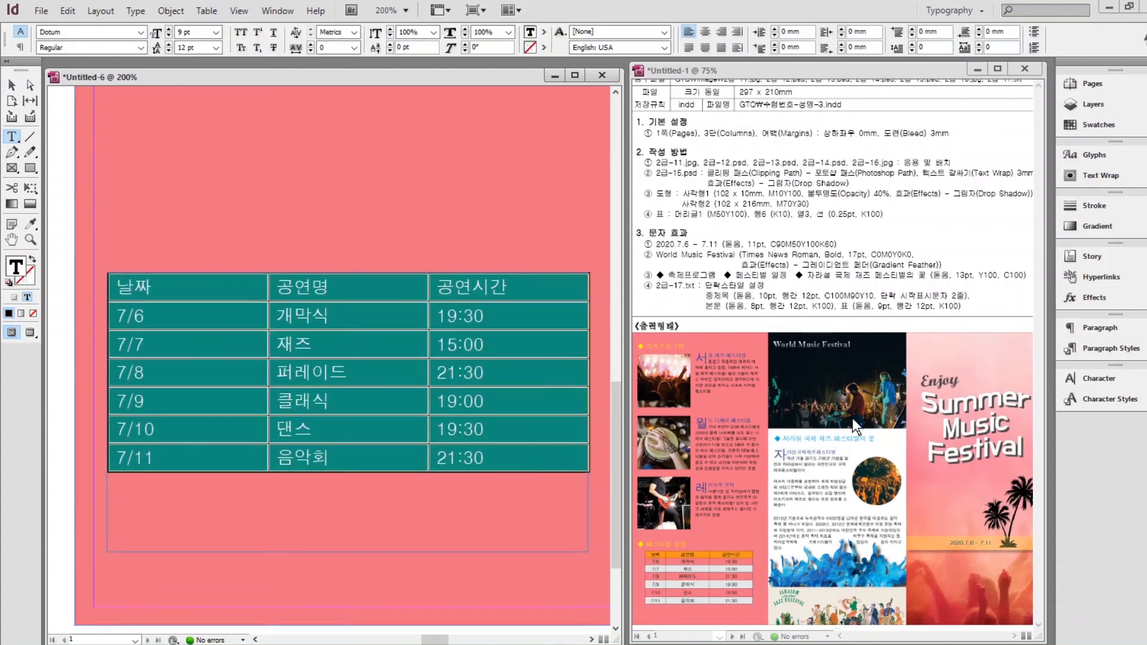
{"action": "left_click", "coordinate": [1103, 352]}
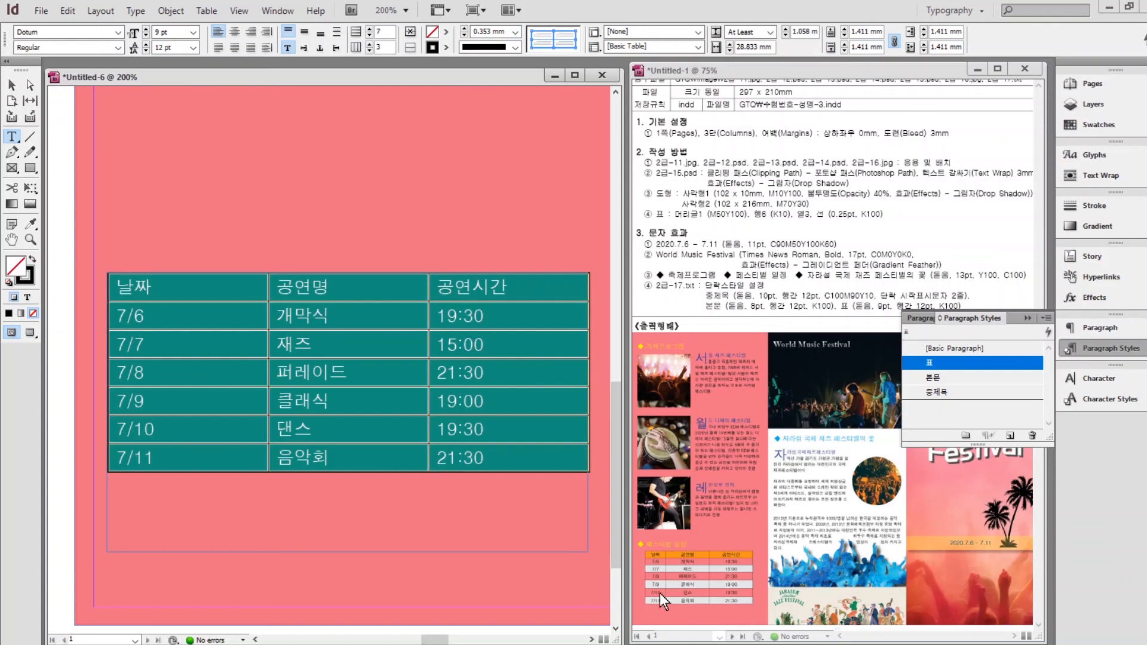
{"action": "left_click", "coordinate": [236, 31]}
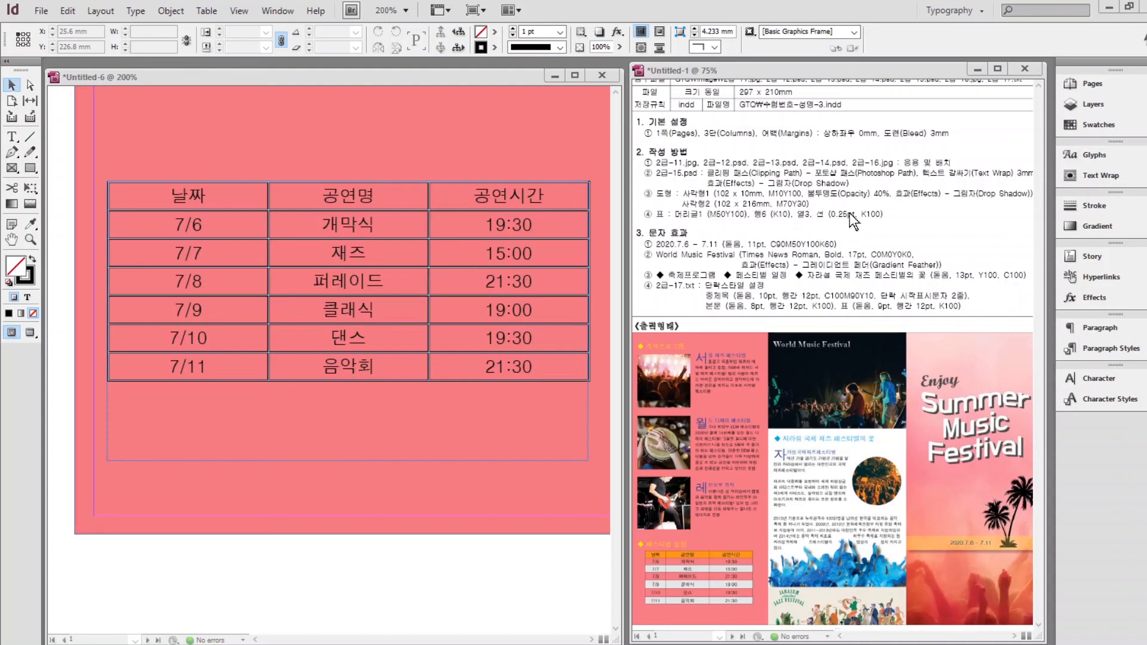
Fill the table's header row with the orange swatch.
{"action": "double_click", "coordinate": [229, 206]}
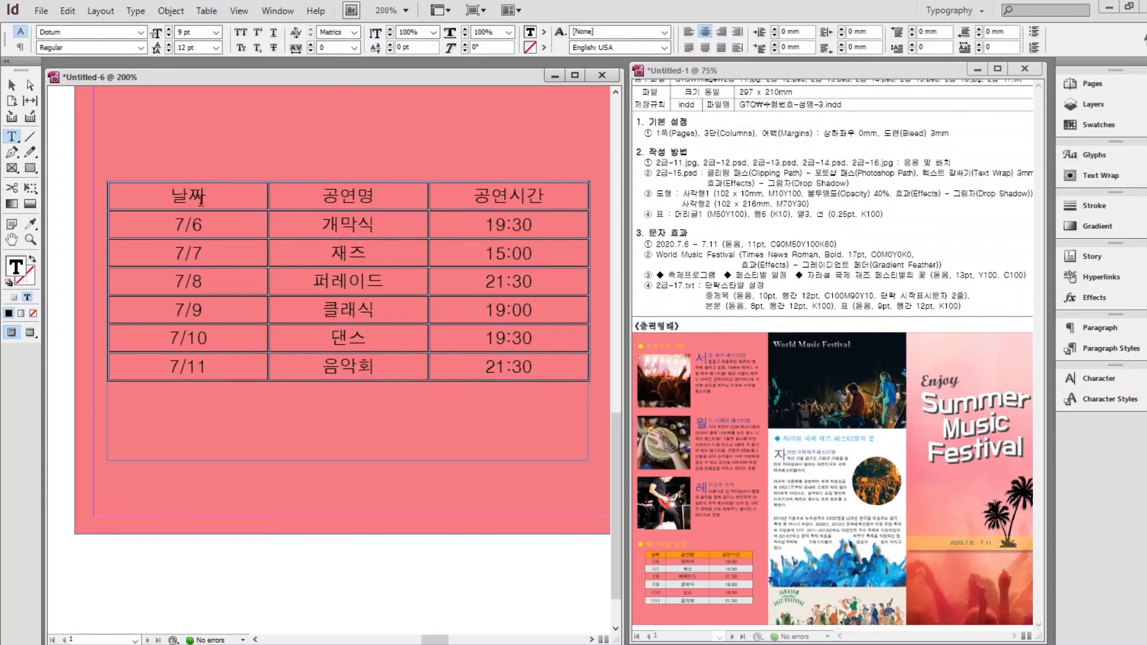
{"action": "left_click_drag", "start_coordinate": [216, 194], "coordinate": [448, 195]}
{"action": "left_click", "coordinate": [1081, 123]}
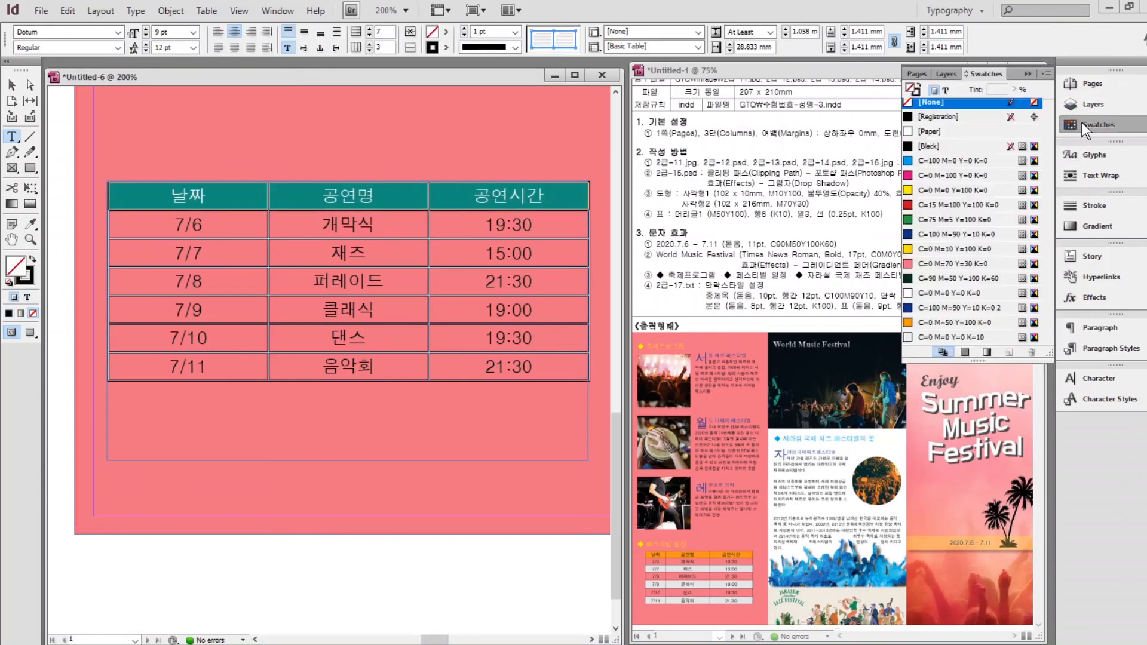
{"action": "left_click", "coordinate": [948, 323]}
Fill the 7/7, 7/9 and 7/11 rows with K=10 light grey.
{"action": "left_click_drag", "start_coordinate": [120, 253], "coordinate": [574, 253]}
{"action": "left_click", "coordinate": [950, 337]}
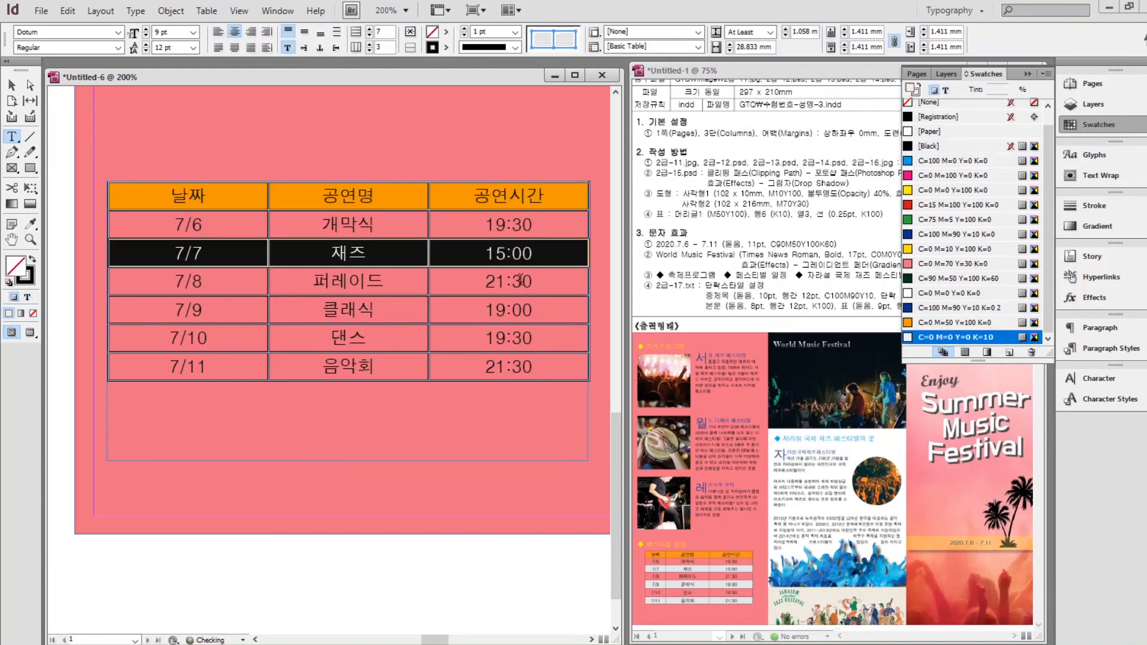
{"action": "left_click_drag", "start_coordinate": [119, 309], "coordinate": [554, 319]}
{"action": "left_click", "coordinate": [950, 337]}
{"action": "left_click_drag", "start_coordinate": [119, 366], "coordinate": [573, 367]}
{"action": "left_click", "coordinate": [950, 337]}
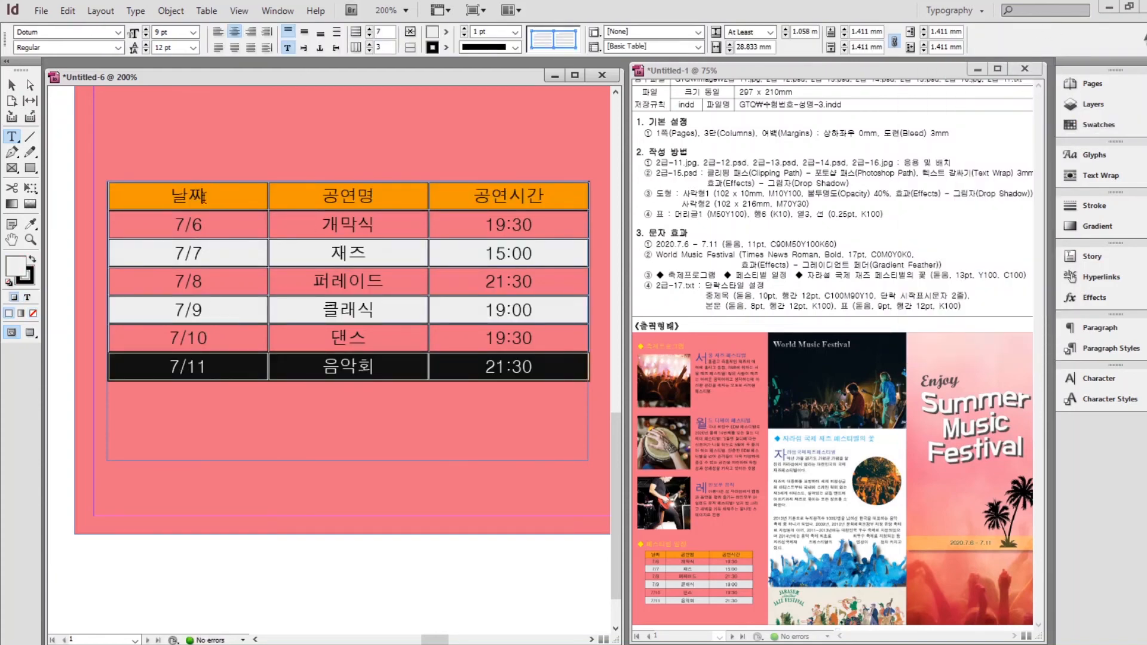
Give all table cells 0.25 pt stroke lines.
{"action": "left_click_drag", "start_coordinate": [204, 198], "coordinate": [454, 383]}
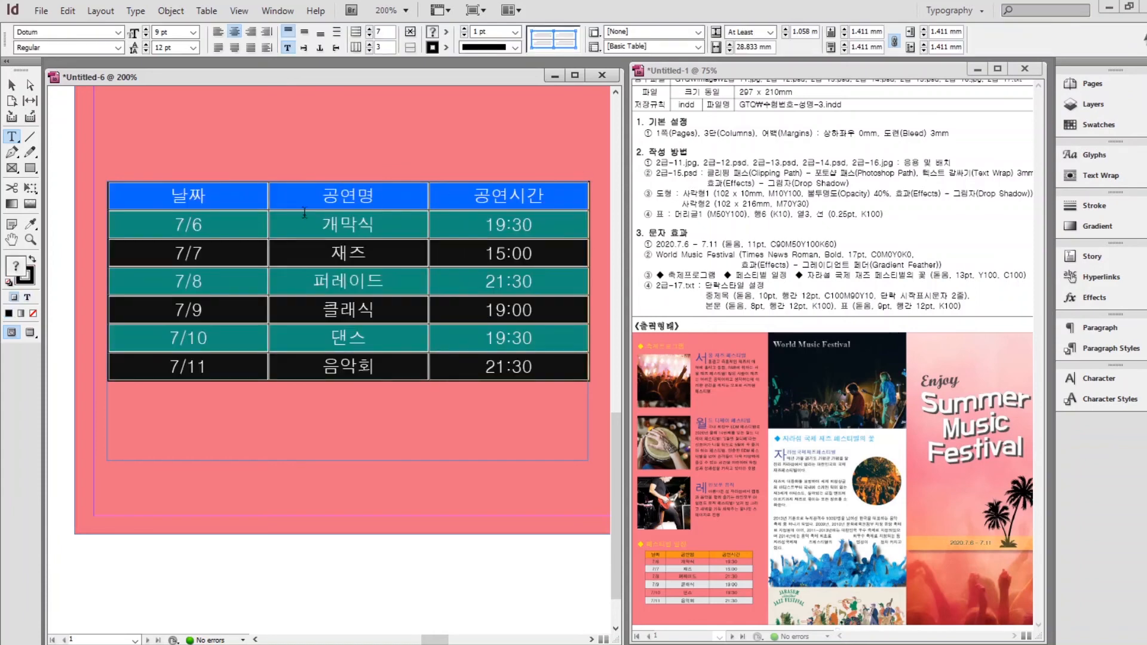
{"action": "left_click", "coordinate": [1096, 206]}
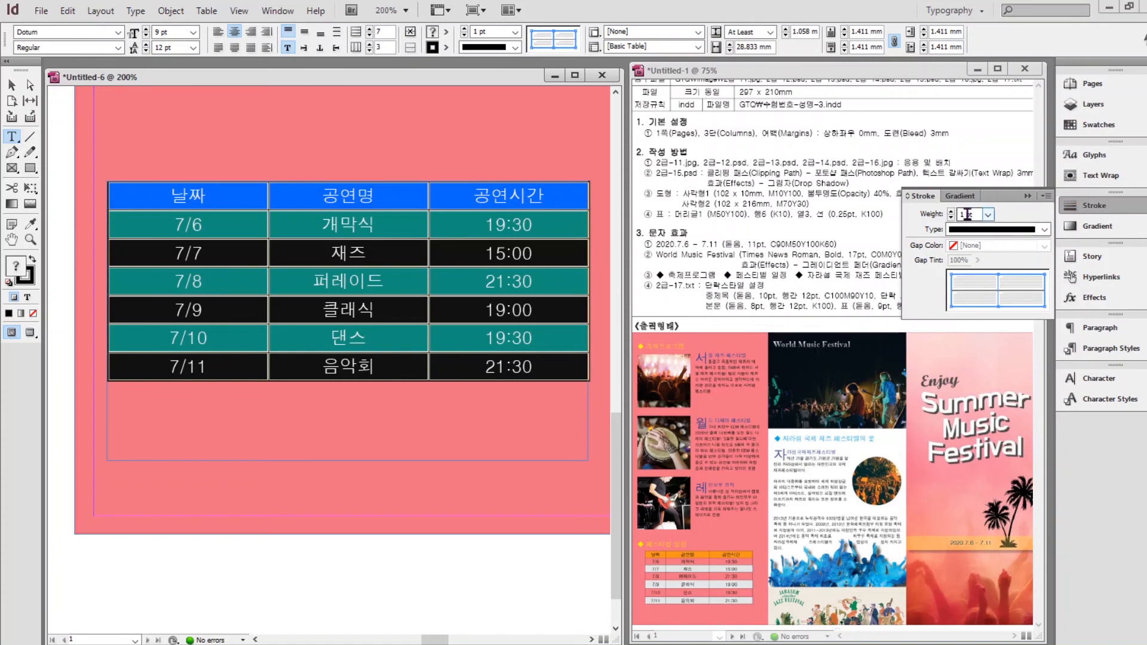
{"action": "left_click", "coordinate": [987, 214]}
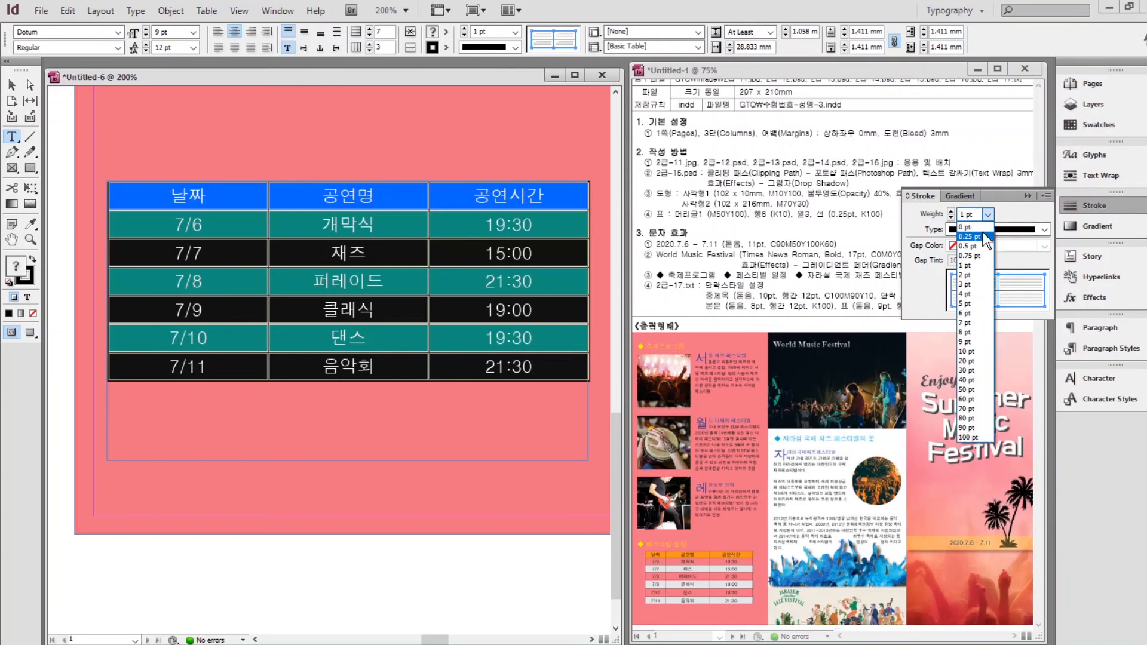
{"action": "left_click", "coordinate": [969, 236]}
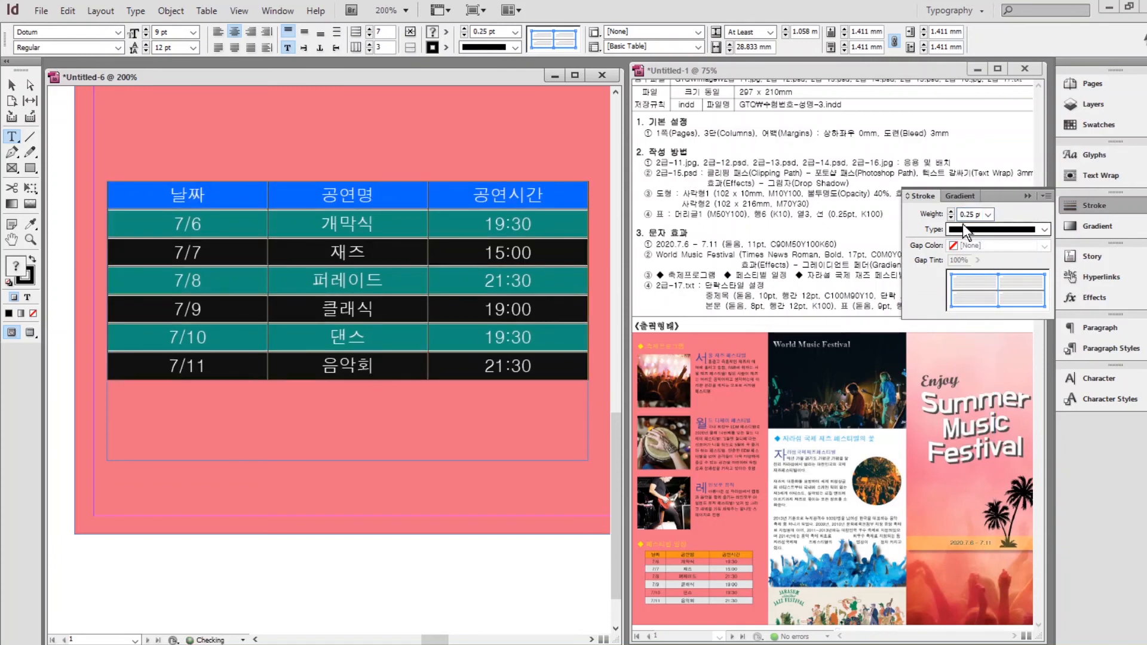
{"action": "left_click", "coordinate": [985, 289]}
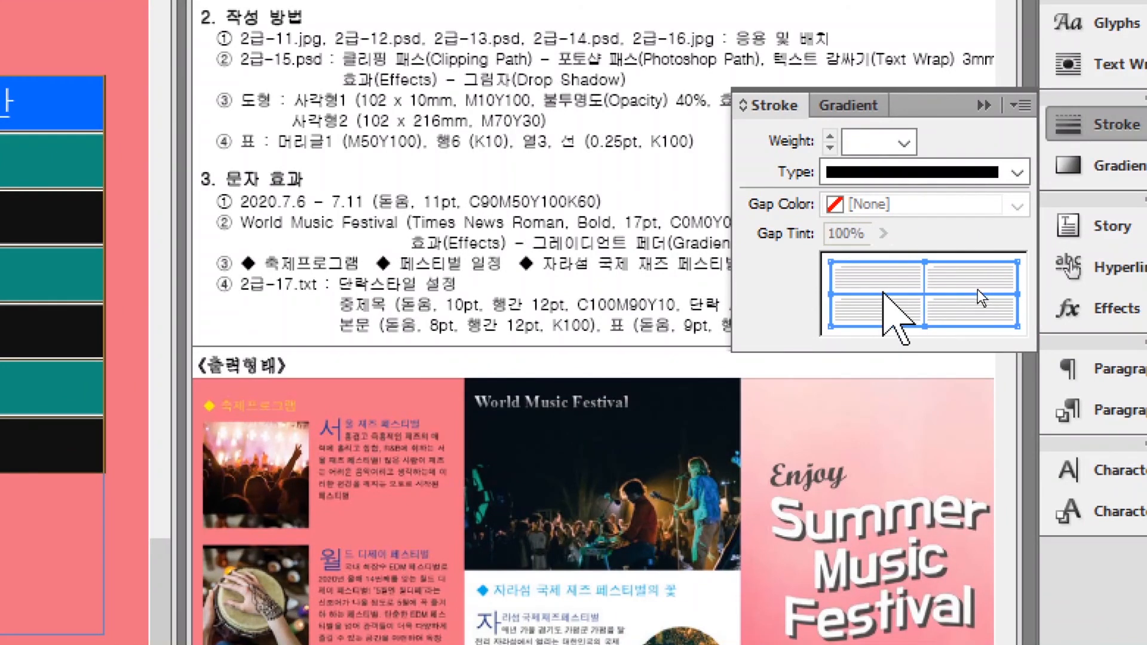
{"action": "left_click", "coordinate": [883, 296]}
{"action": "left_click", "coordinate": [883, 296]}
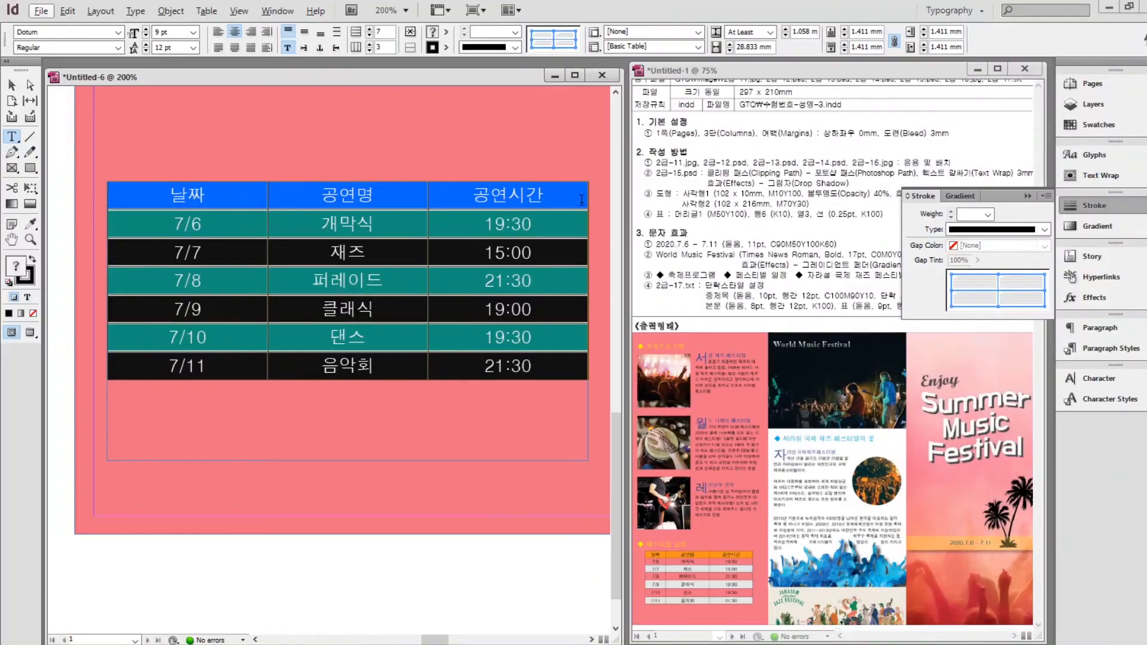
{"action": "left_click", "coordinate": [1026, 197]}
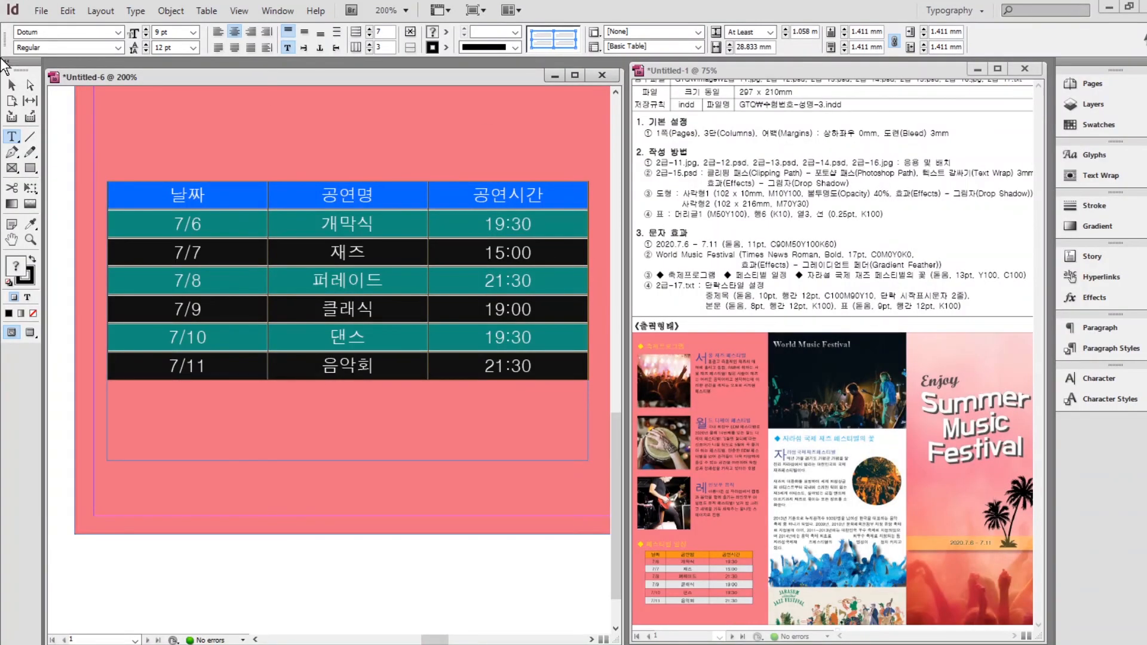
{"action": "left_click", "coordinate": [12, 84]}
Place the 2급-16.jpg photo in a frame near the top of the pink panel.
{"action": "left_click", "coordinate": [172, 523]}
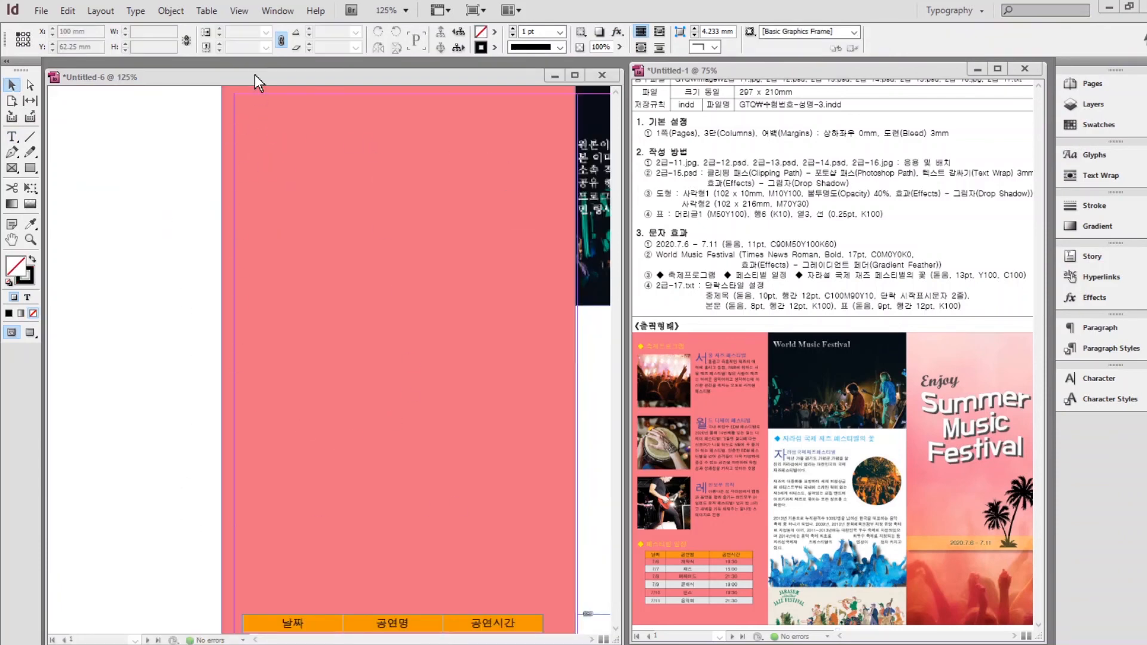
{"action": "key", "text": "ctrl+d"}
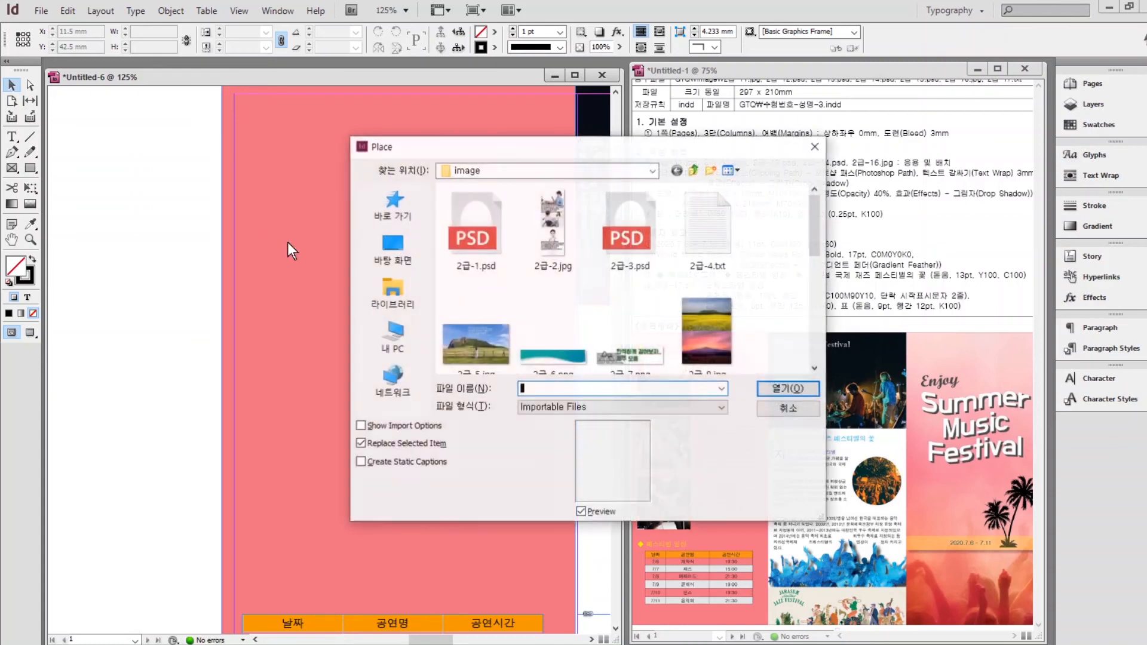
{"action": "left_click_drag", "start_coordinate": [812, 218], "coordinate": [812, 336]}
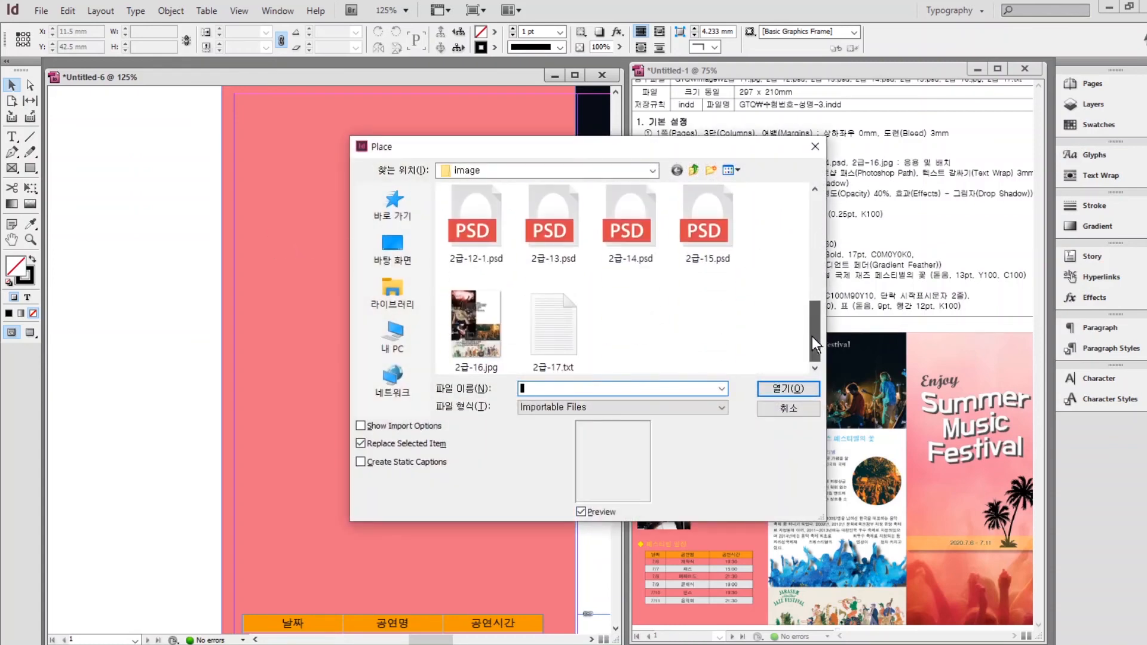
{"action": "left_click", "coordinate": [473, 343]}
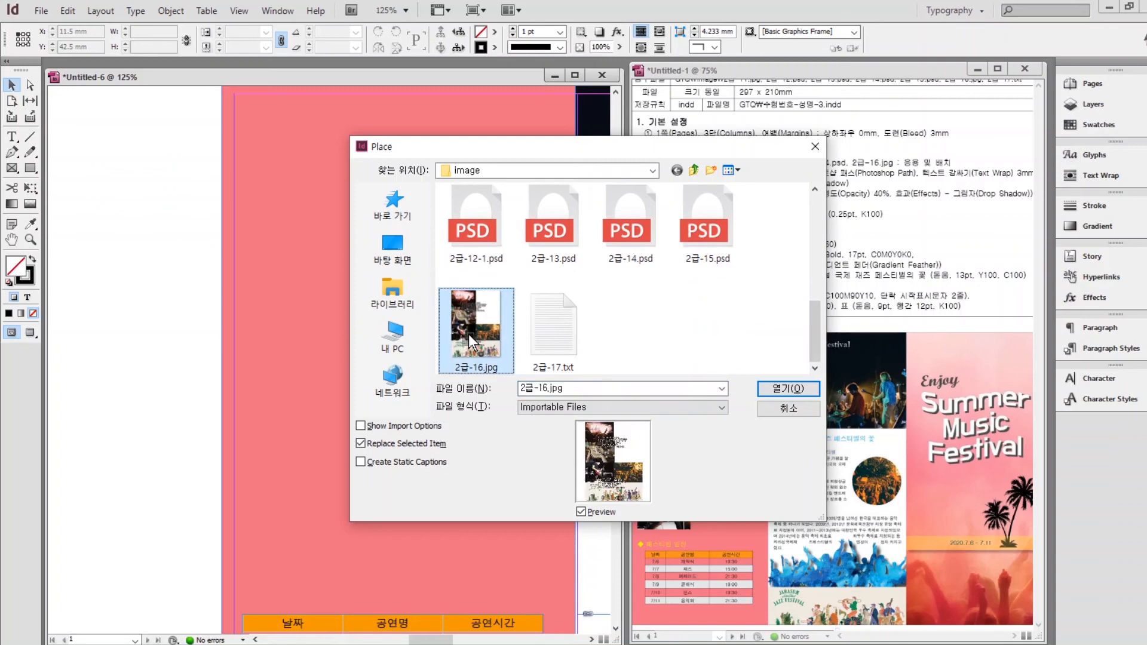
{"action": "left_click", "coordinate": [777, 387]}
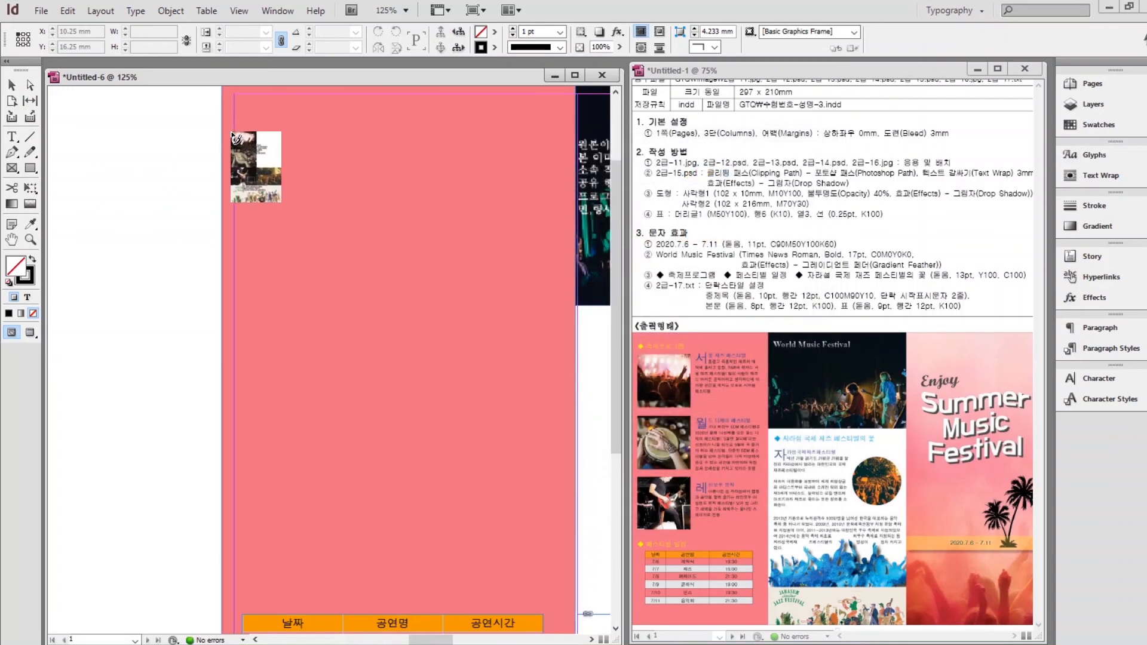
{"action": "left_click_drag", "start_coordinate": [235, 129], "coordinate": [520, 521]}
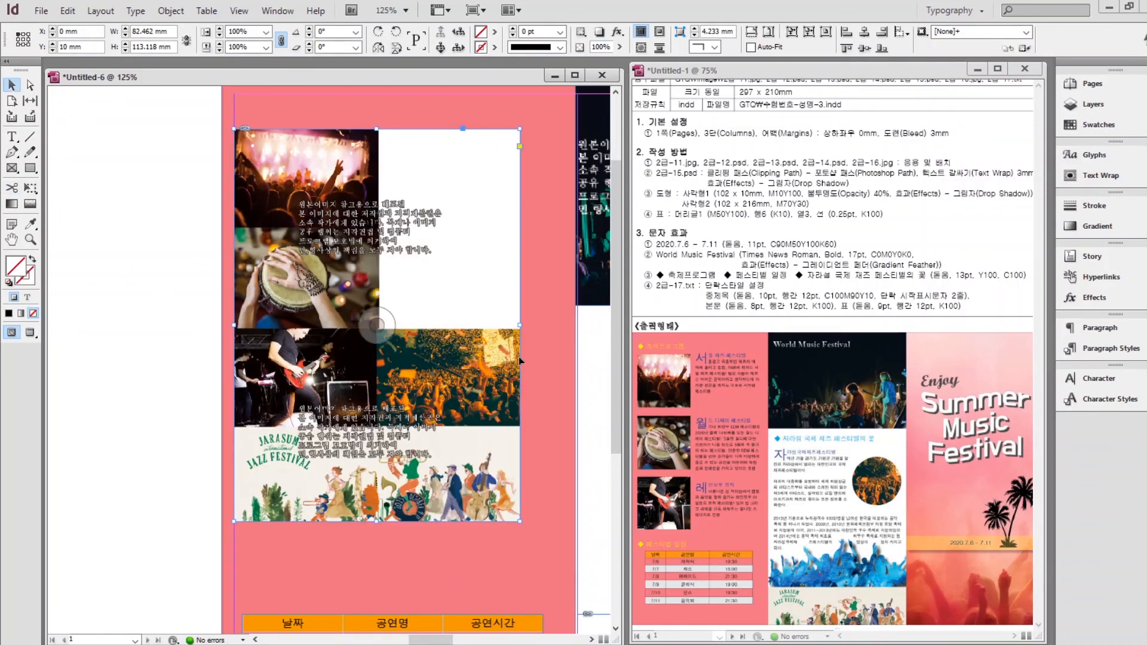
Crop the photo frame to about 32 × 27 mm and duplicate it lower in the column.
{"action": "left_click_drag", "start_coordinate": [519, 325], "coordinate": [373, 327]}
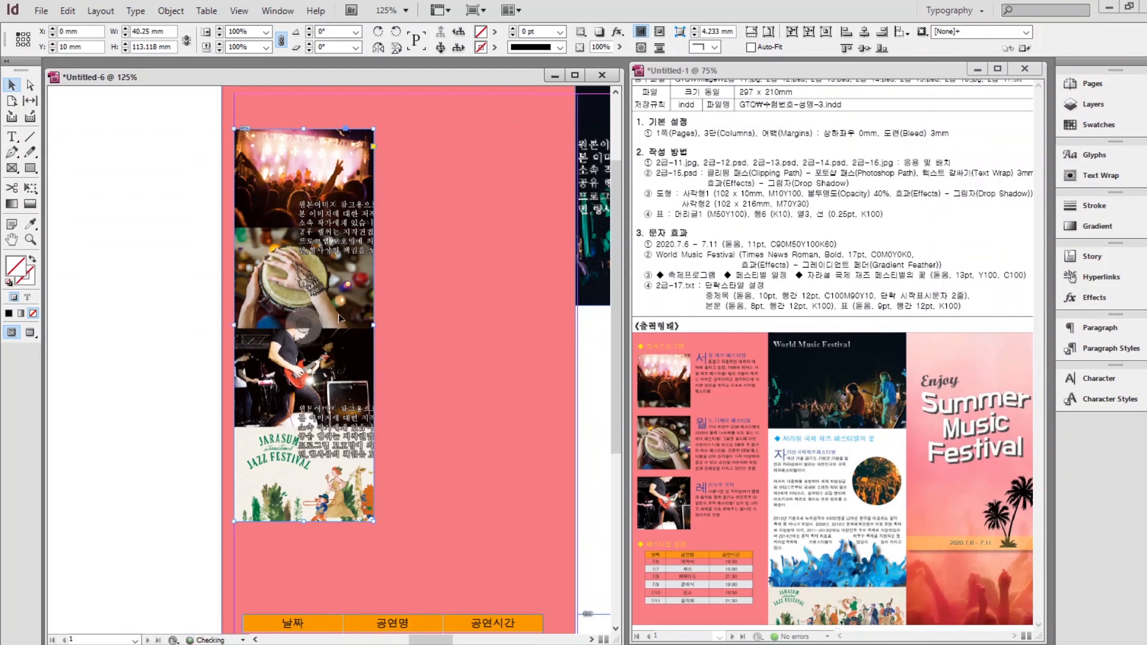
{"action": "left_click_drag", "start_coordinate": [235, 325], "coordinate": [243, 327]}
{"action": "left_click_drag", "start_coordinate": [308, 522], "coordinate": [283, 223]}
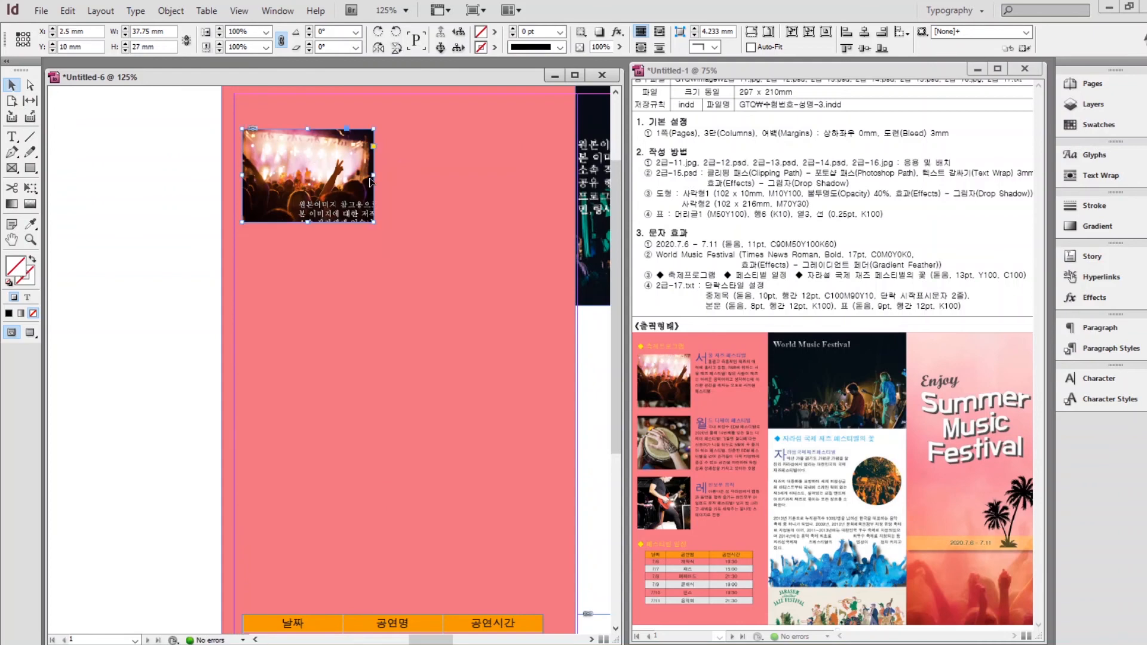
{"action": "left_click_drag", "start_coordinate": [373, 177], "coordinate": [360, 177]}
{"action": "left_click_drag", "start_coordinate": [243, 181], "coordinate": [249, 181]}
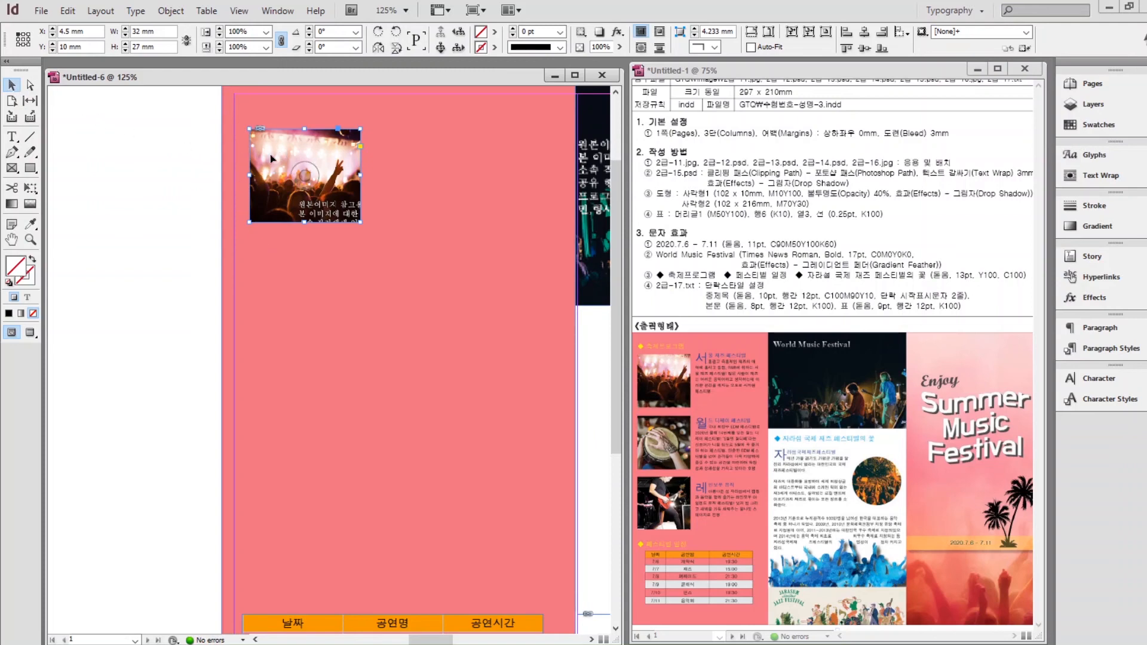
{"action": "left_click_drag", "start_coordinate": [270, 154], "coordinate": [273, 414]}
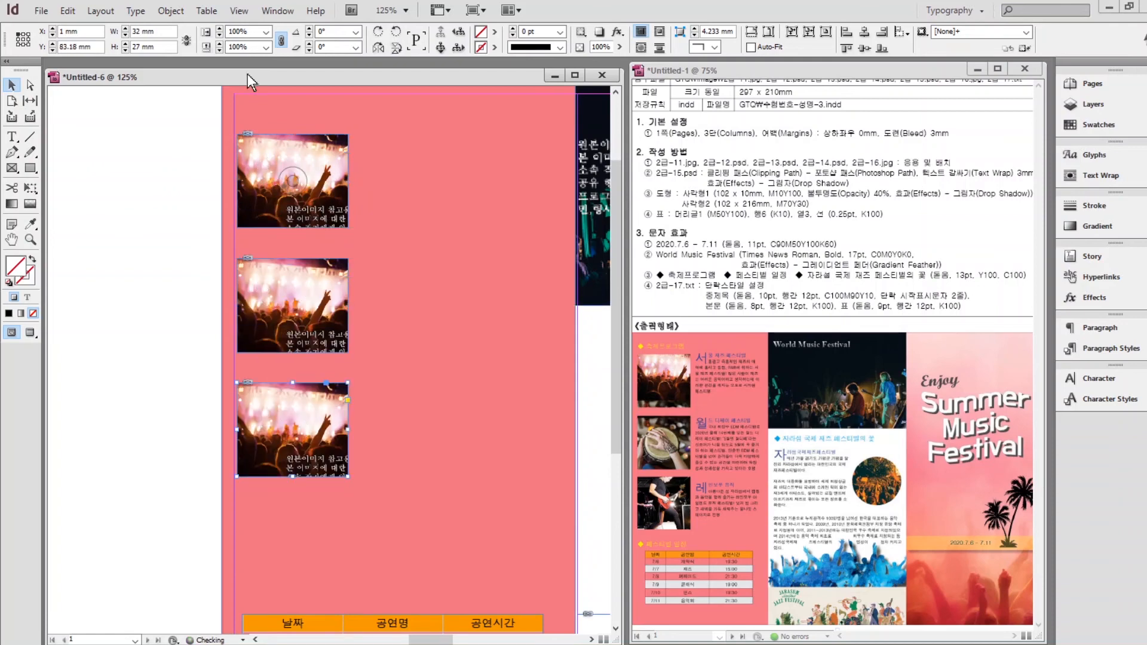
Shift the copies' content so the second frame shows the drummer and the third the guitarist.
{"action": "key", "text": "ctrl+shift+a"}
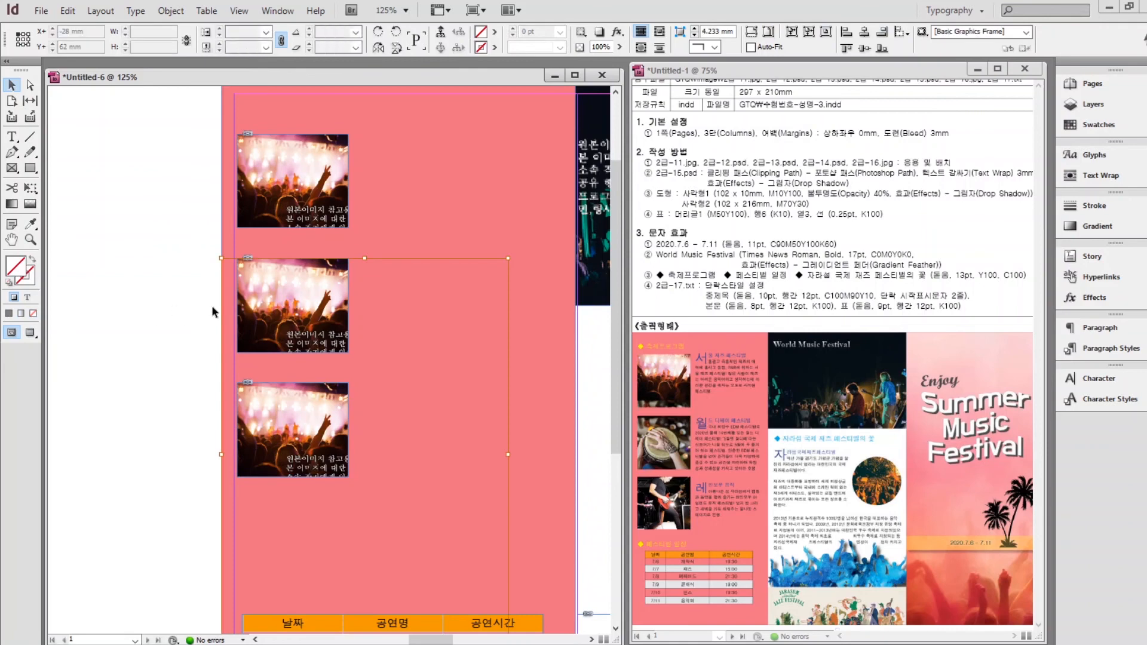
{"action": "left_click_drag", "start_coordinate": [288, 306], "coordinate": [303, 209]}
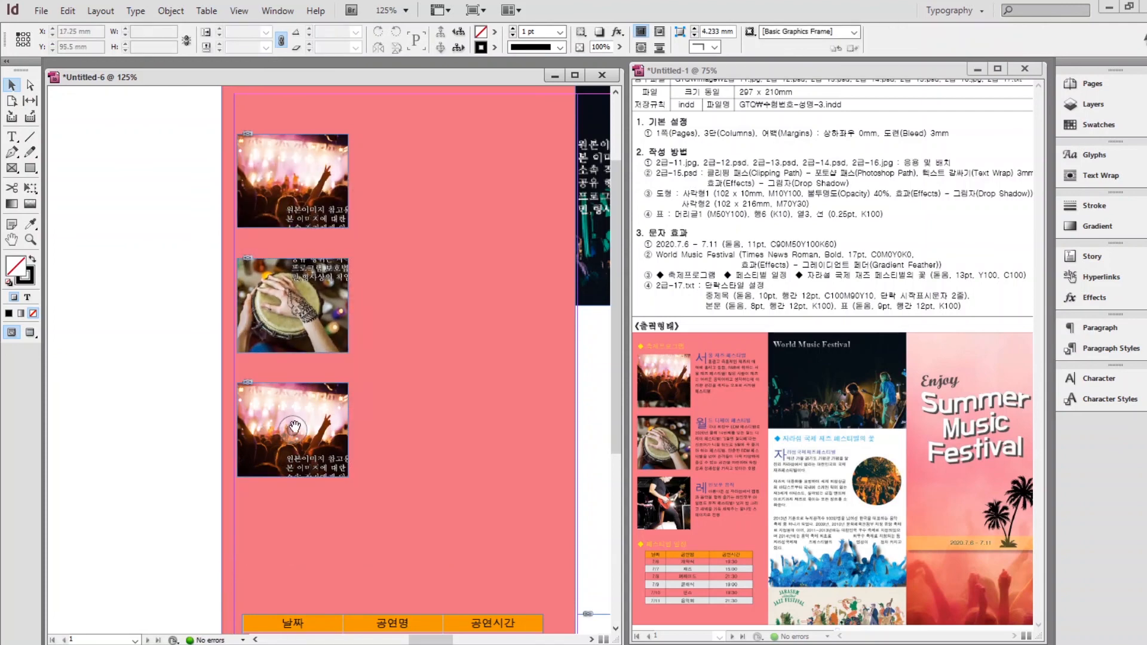
{"action": "left_click_drag", "start_coordinate": [293, 433], "coordinate": [292, 239]}
{"action": "left_click", "coordinate": [149, 327]}
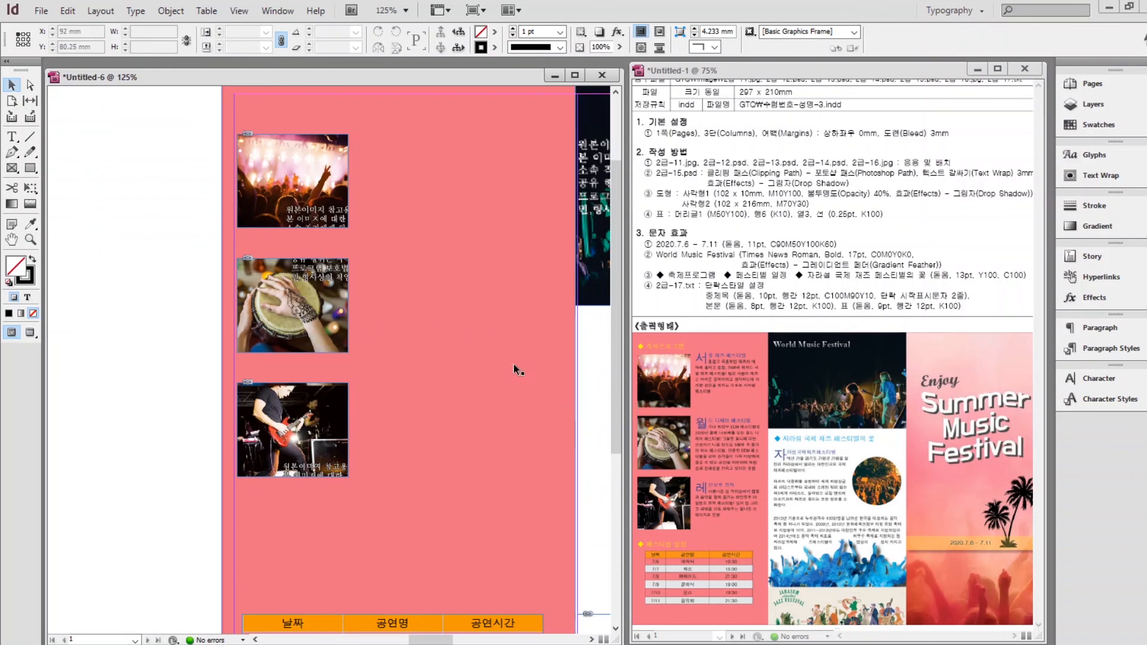
{"action": "left_click_drag", "start_coordinate": [505, 334], "coordinate": [204, 343]}
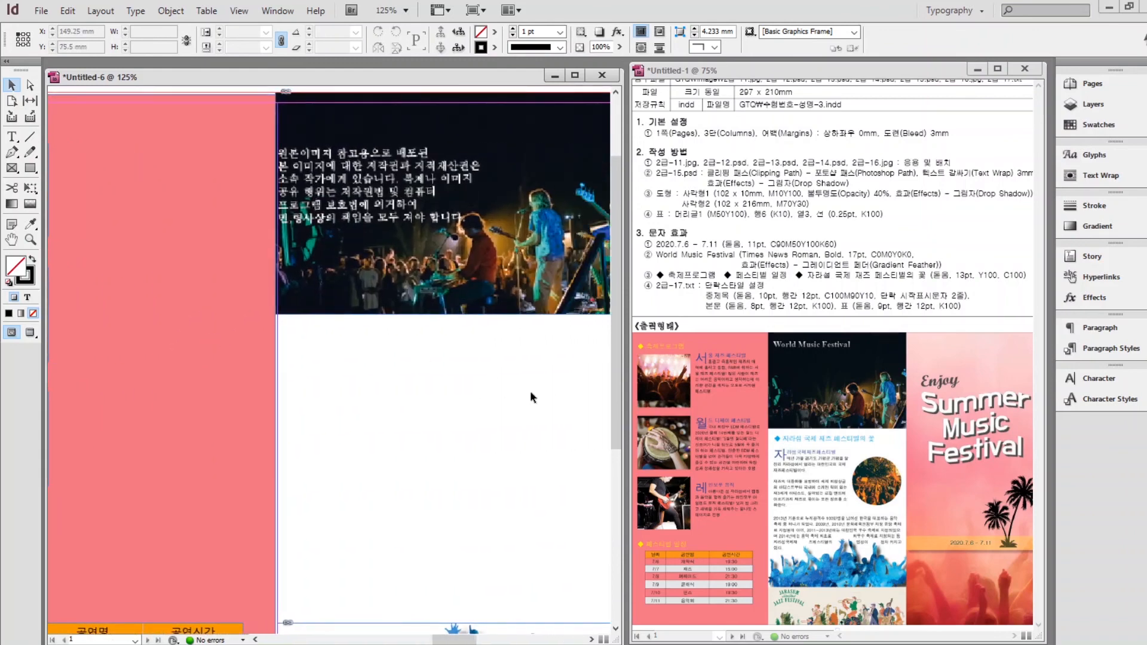
Draw a 33.75 mm circle below the concert photo in the middle column.
{"action": "left_click_drag", "start_coordinate": [530, 390], "coordinate": [435, 401]}
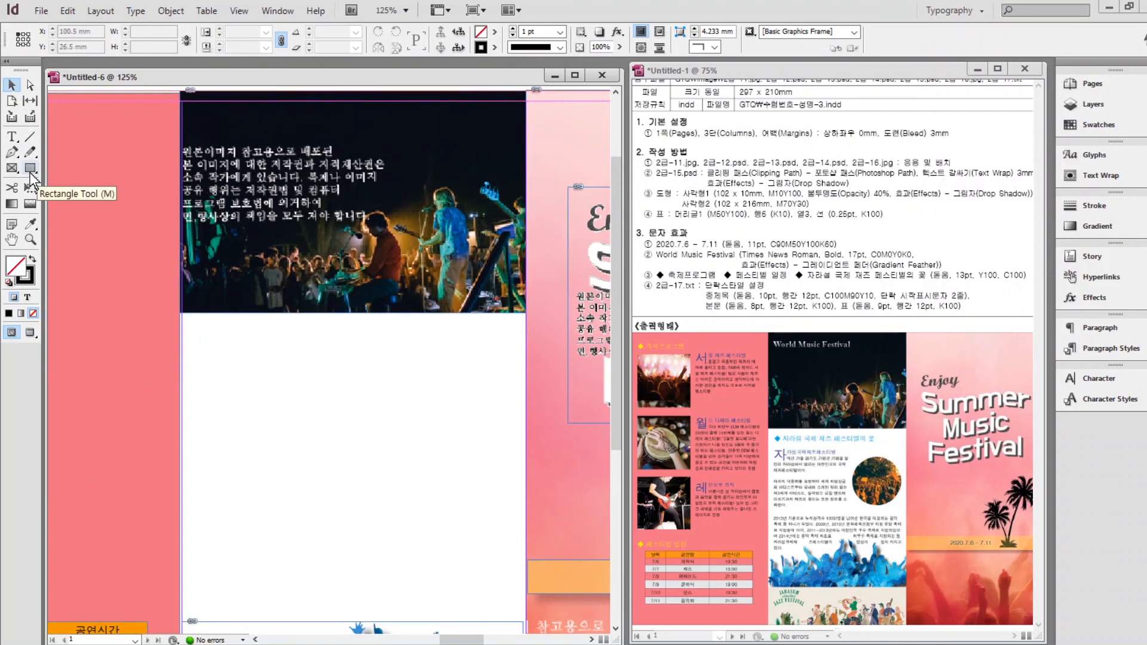
{"action": "left_click", "coordinate": [31, 169]}
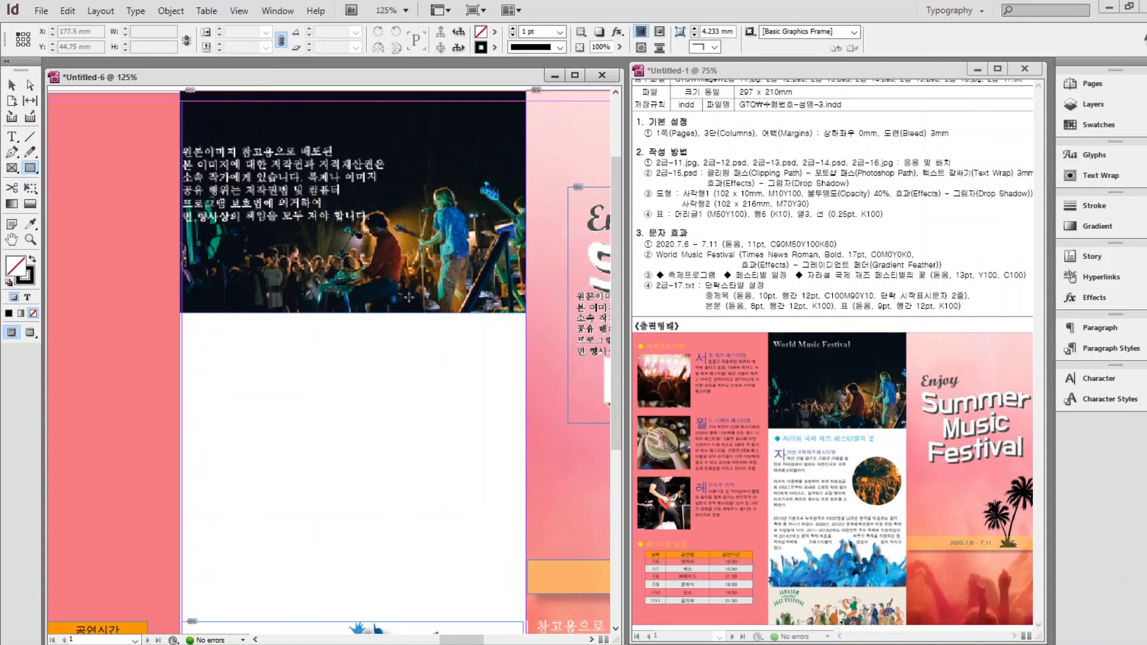
{"action": "left_click_drag", "start_coordinate": [389, 347], "coordinate": [500, 469]}
{"action": "key", "text": "ctrl+z"}
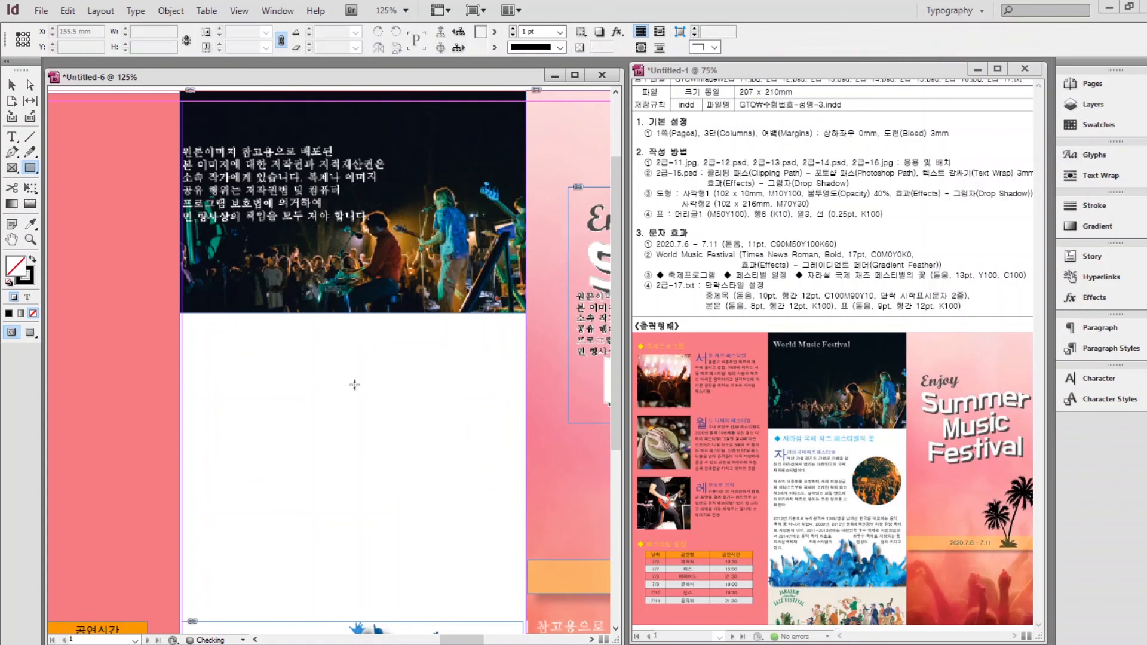
{"action": "left_click_drag", "start_coordinate": [33, 165], "coordinate": [84, 184]}
{"action": "left_click_drag", "start_coordinate": [380, 367], "coordinate": [500, 482]}
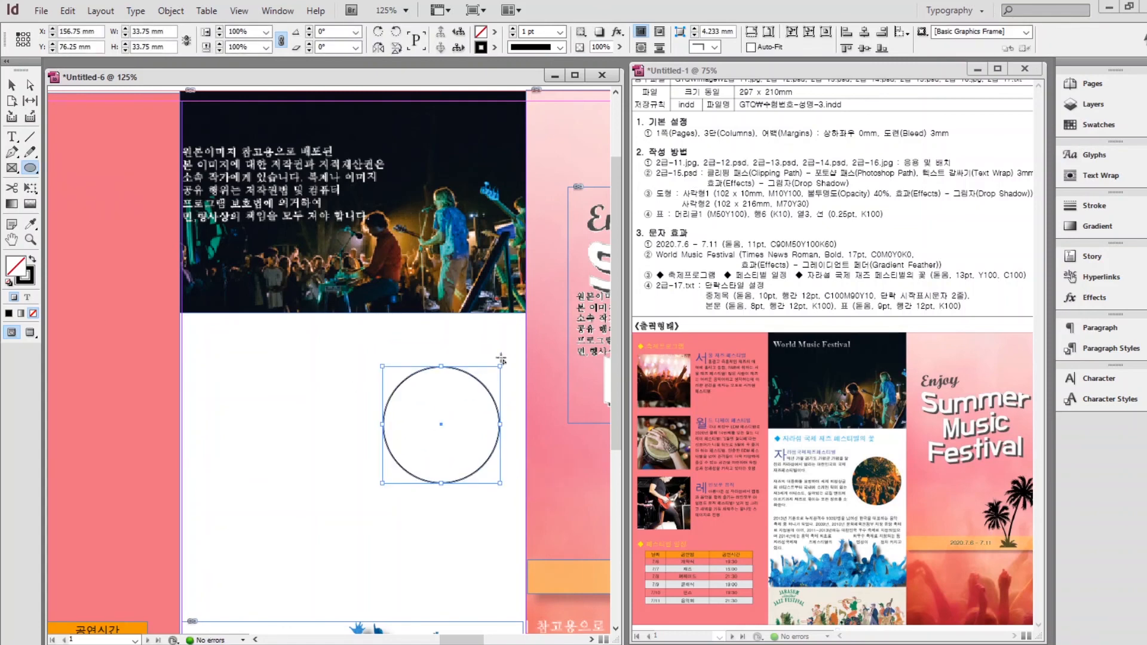
Place the concert photo in the circle, frame the orange-lit crowd, and remove the outline.
{"action": "key", "text": "ctrl+d"}
{"action": "scroll", "coordinate": [783, 245], "scroll_direction": "down", "scroll_amount": 5}
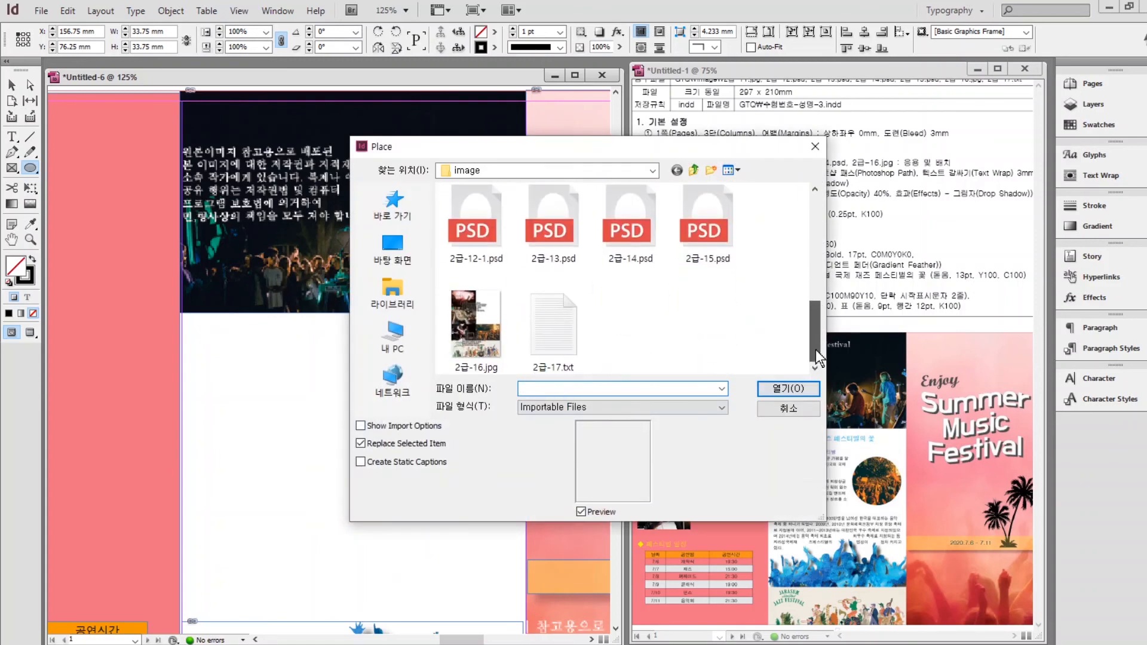
{"action": "left_click", "coordinate": [474, 315]}
{"action": "left_click", "coordinate": [789, 388]}
{"action": "left_click", "coordinate": [12, 85]}
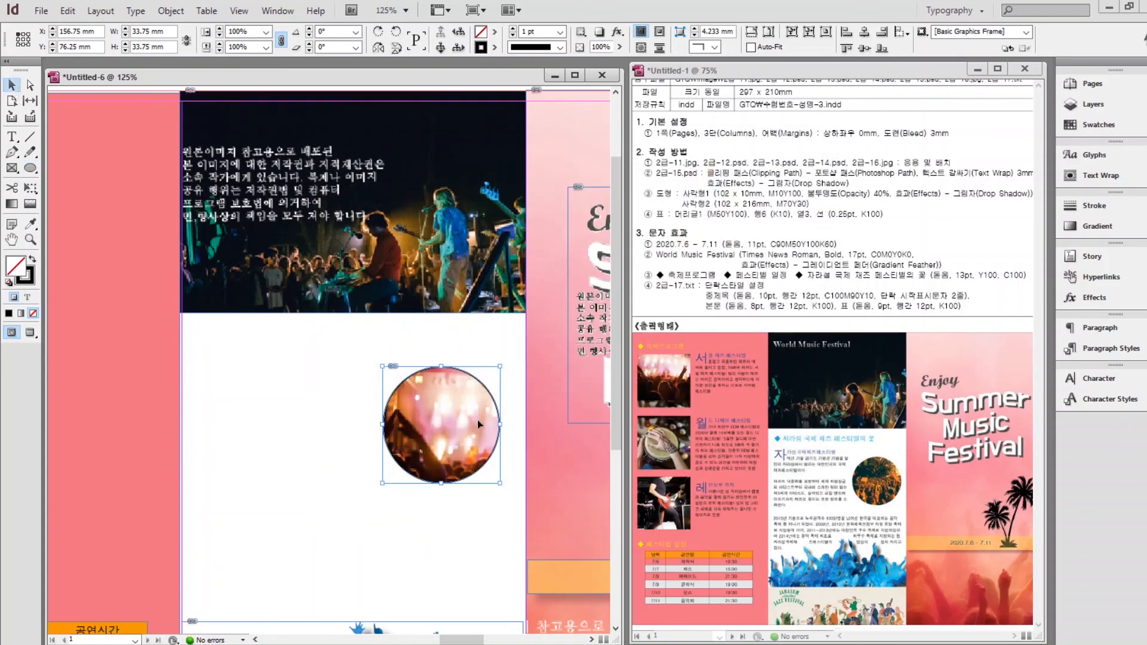
{"action": "left_click_drag", "start_coordinate": [440, 425], "coordinate": [275, 251]}
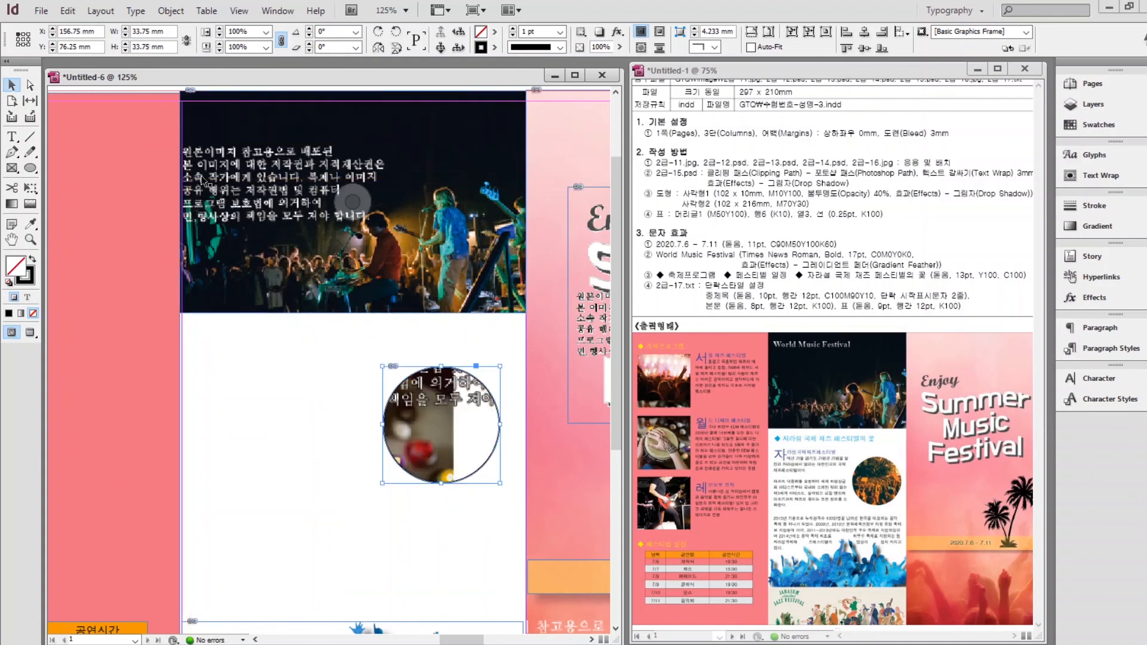
{"action": "left_click", "coordinate": [441, 425]}
{"action": "left_click_drag", "start_coordinate": [319, 407], "coordinate": [243, 337]}
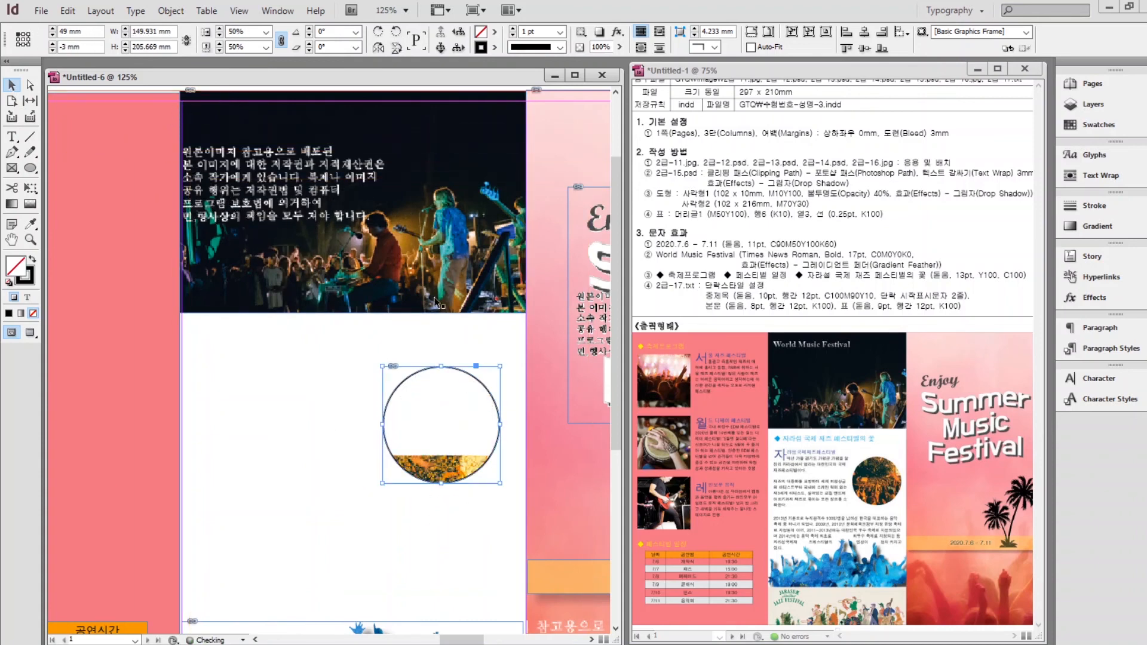
{"action": "mouse_move", "coordinate": [441, 425]}
{"action": "left_mouse_down"}
{"action": "mouse_move", "coordinate": [430, 314]}
{"action": "mouse_move", "coordinate": [455, 429]}
{"action": "mouse_move", "coordinate": [472, 423]}
{"action": "left_mouse_up"}
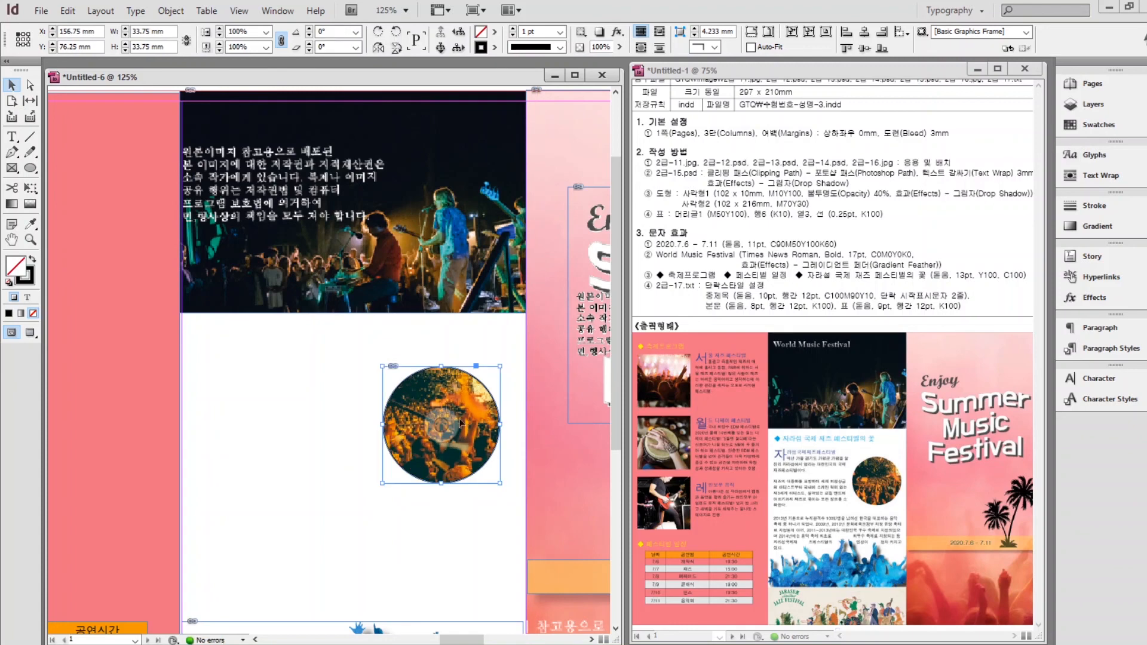
{"action": "left_click", "coordinate": [28, 278]}
{"action": "left_click", "coordinate": [34, 314]}
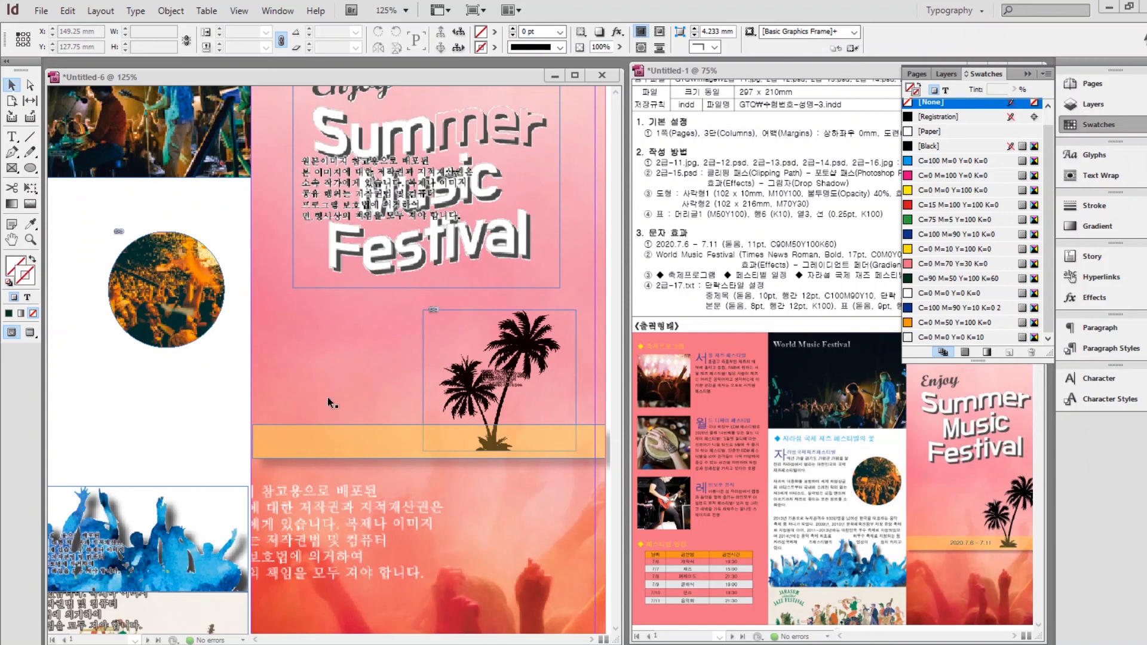
Add the date '2020.7.6 - 7.11' in a new text frame on the orange band.
{"action": "left_click", "coordinate": [12, 136]}
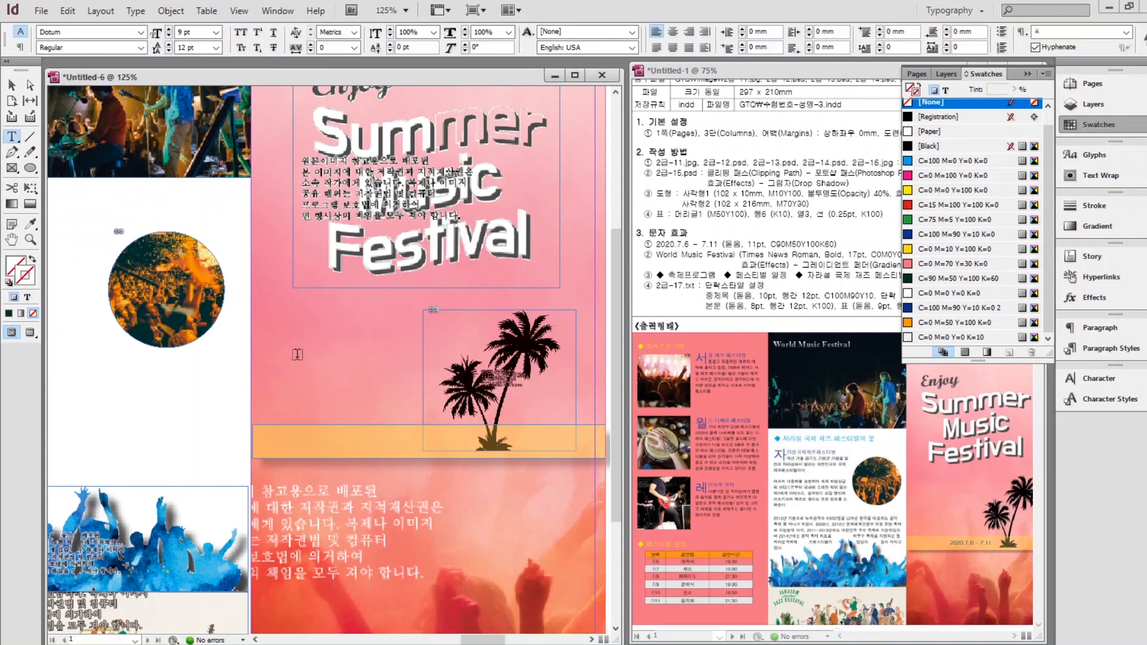
{"action": "left_click_drag", "start_coordinate": [298, 365], "coordinate": [472, 400]}
{"action": "type", "text": "2020.7."}
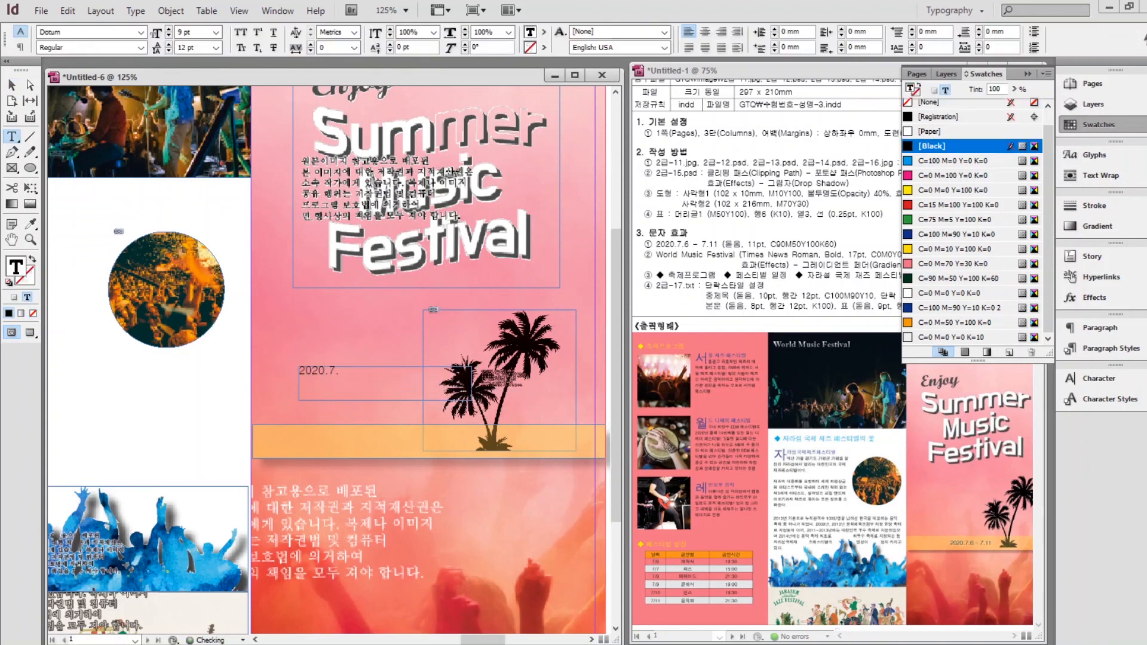
{"action": "type", "text": "6 - 7.11"}
{"action": "key", "text": "ctrl+a"}
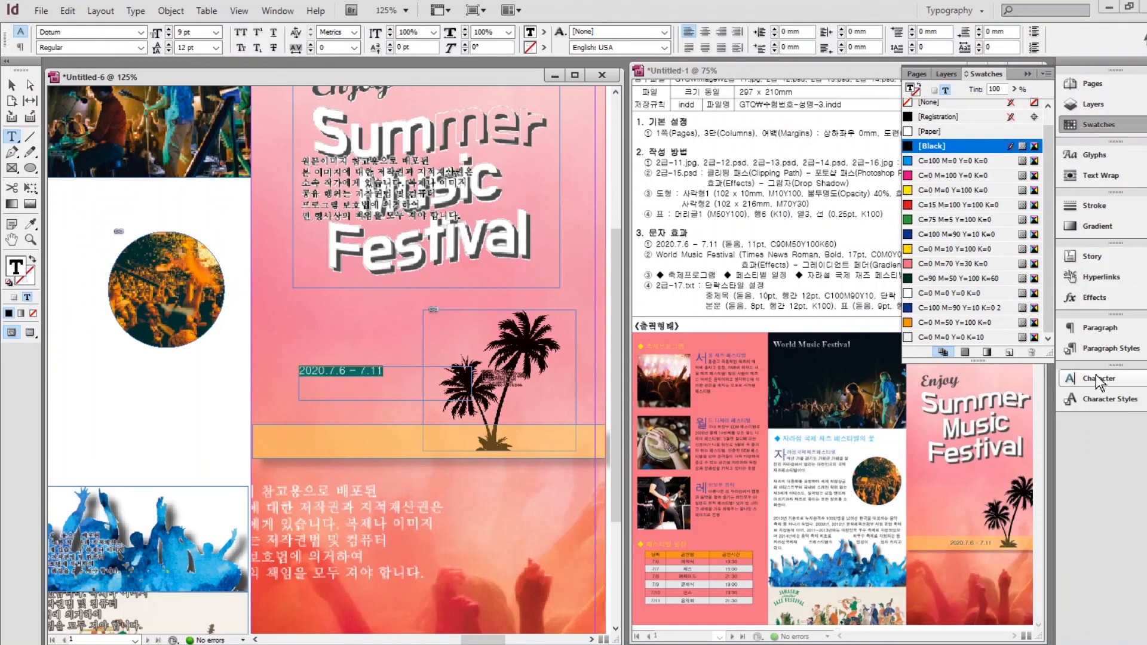
{"action": "left_click", "coordinate": [1100, 379]}
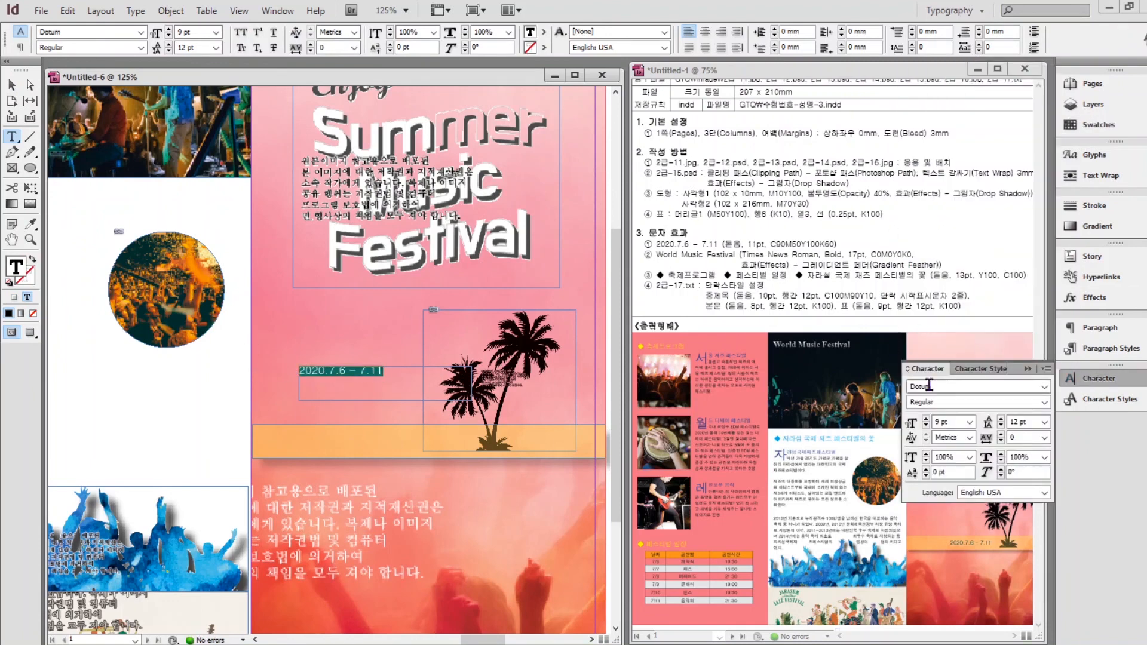
{"action": "left_click", "coordinate": [1093, 124]}
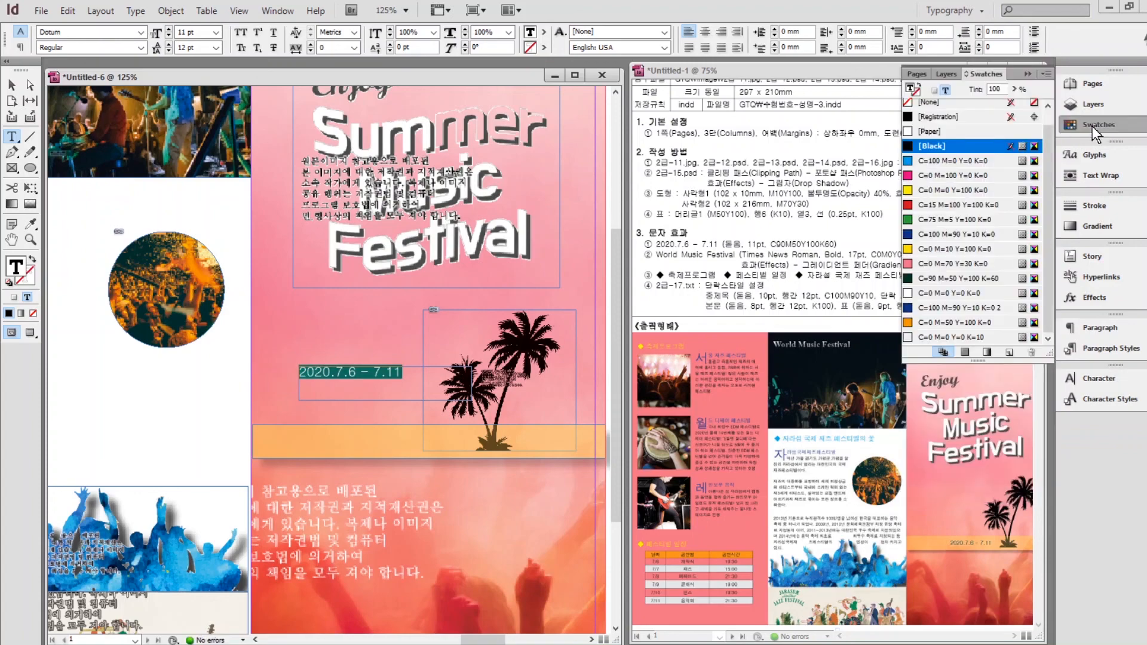
{"action": "key", "text": "Escape"}
{"action": "left_click", "coordinate": [339, 360]}
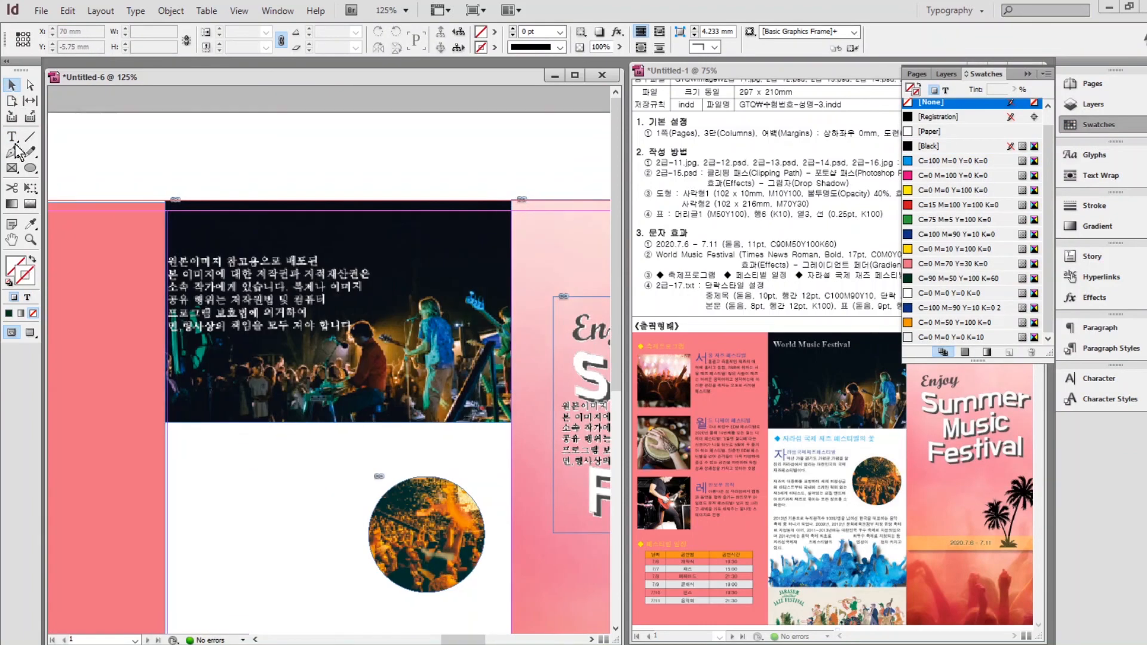
Add a 'world Music Festival' heading set in Times New Roman Bold, 17 pt.
{"action": "left_click", "coordinate": [12, 137]}
{"action": "left_click_drag", "start_coordinate": [180, 147], "coordinate": [430, 179]}
{"action": "type", "text": "world Music Festival"}
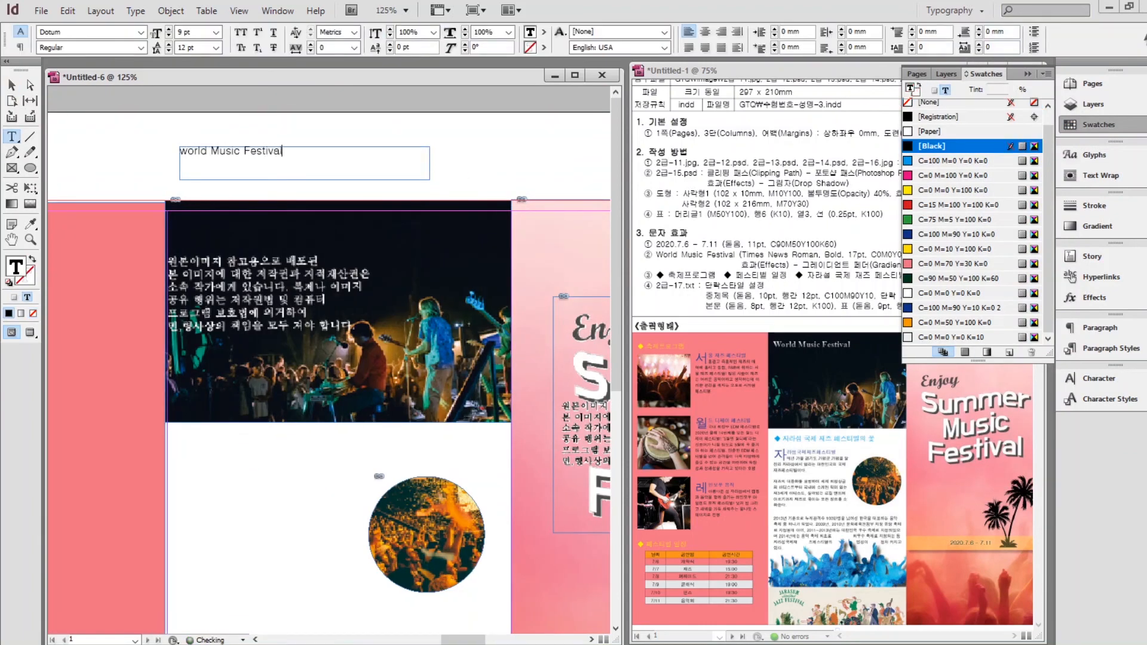
{"action": "key", "text": "ctrl+a"}
{"action": "left_click", "coordinate": [1098, 378]}
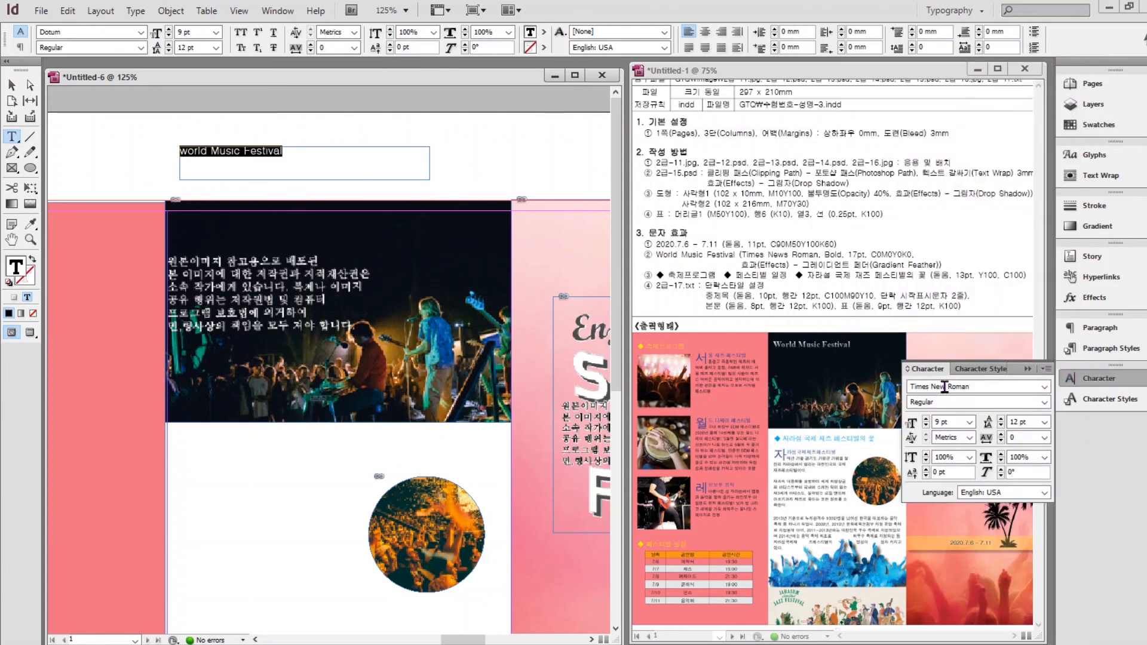
{"action": "left_click", "coordinate": [1045, 402]}
{"action": "left_click", "coordinate": [938, 446]}
{"action": "left_click_drag", "start_coordinate": [934, 422], "coordinate": [956, 424]}
{"action": "type", "text": "17"}
{"action": "key", "text": "Return"}
Colour the heading white and move it onto the top of the concert photo.
{"action": "left_click", "coordinate": [1098, 125]}
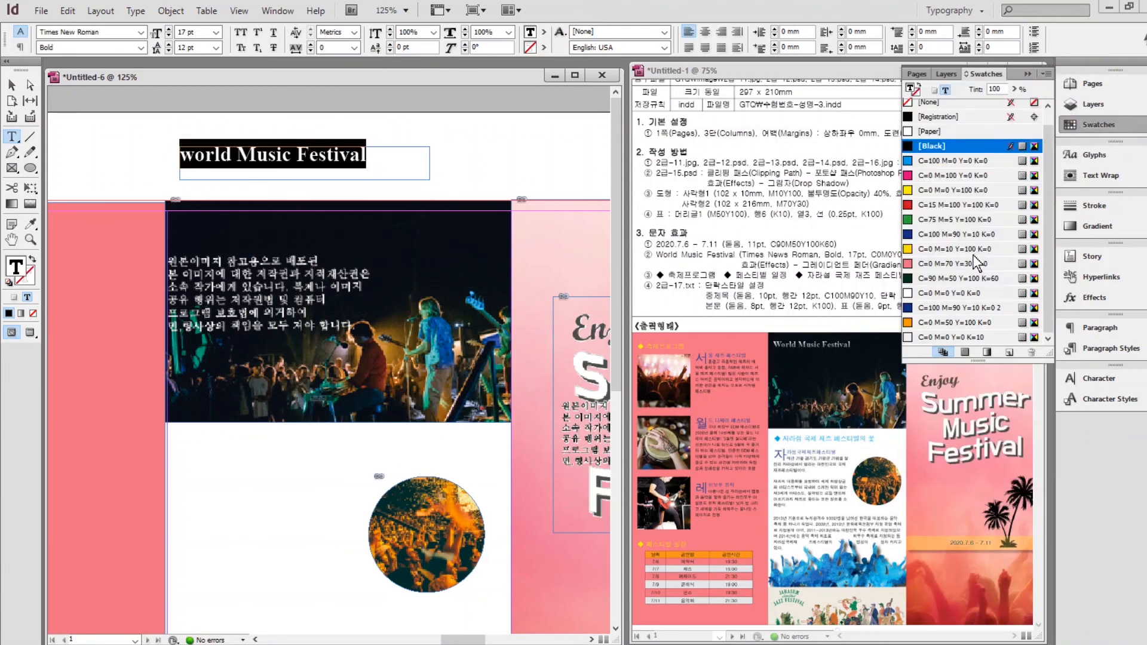
{"action": "left_click", "coordinate": [955, 293]}
{"action": "key", "text": "Escape"}
{"action": "left_click_drag", "start_coordinate": [347, 152], "coordinate": [334, 218]}
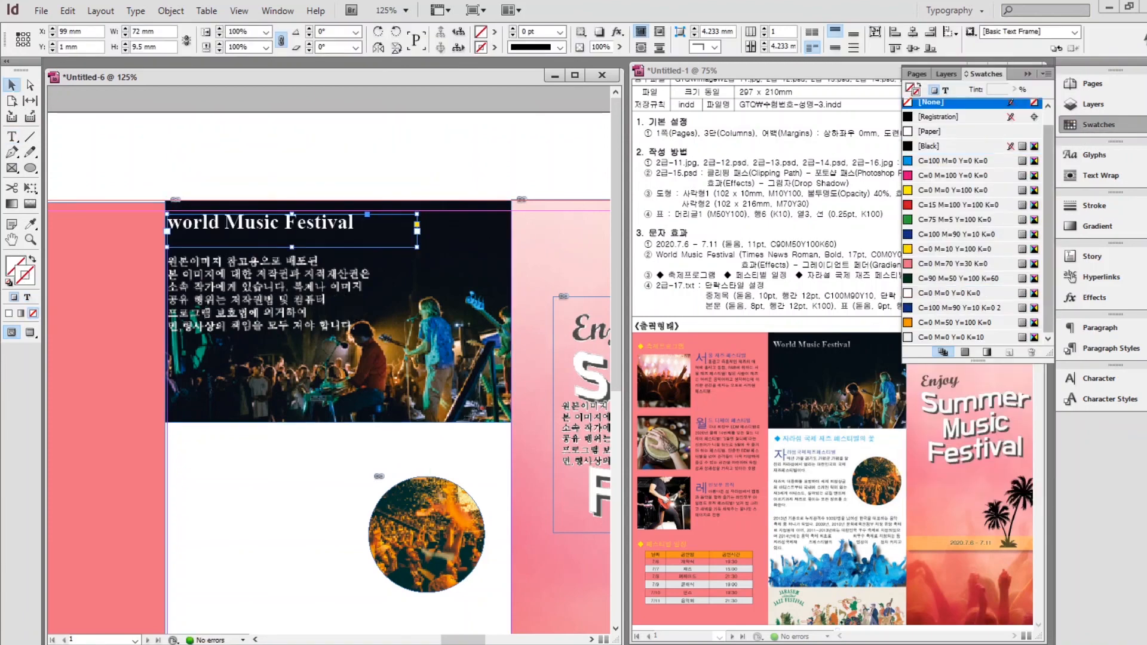
Apply a Gradient Feather effect to the title frame with an adjusted fade angle.
{"action": "right_click", "coordinate": [303, 229]}
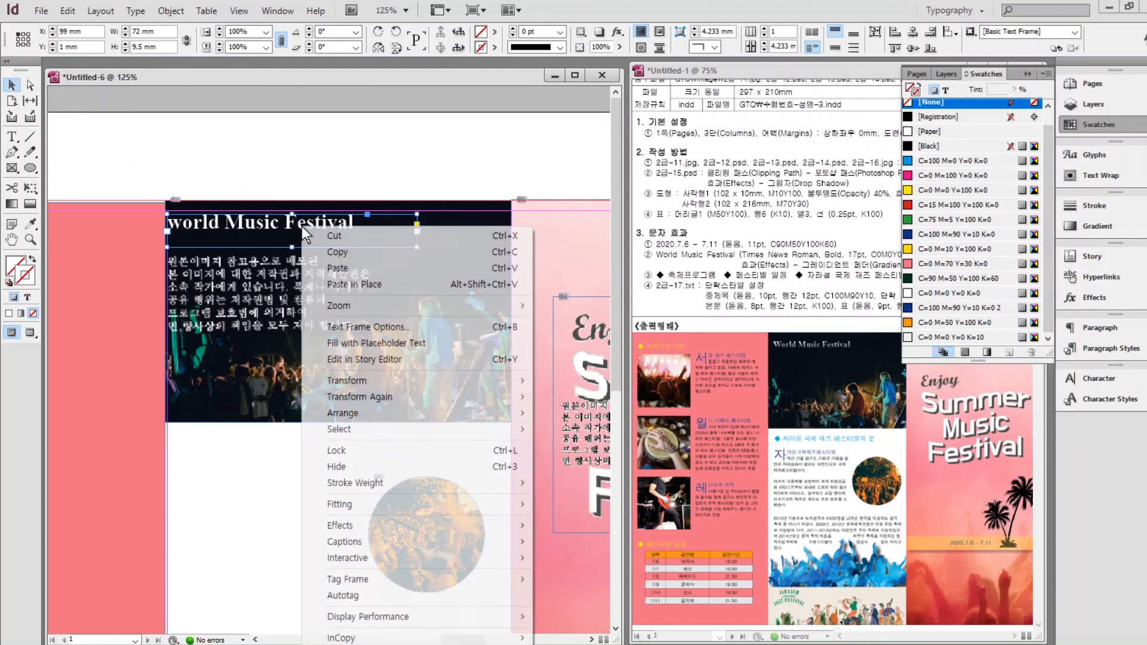
{"action": "mouse_move", "coordinate": [335, 524]}
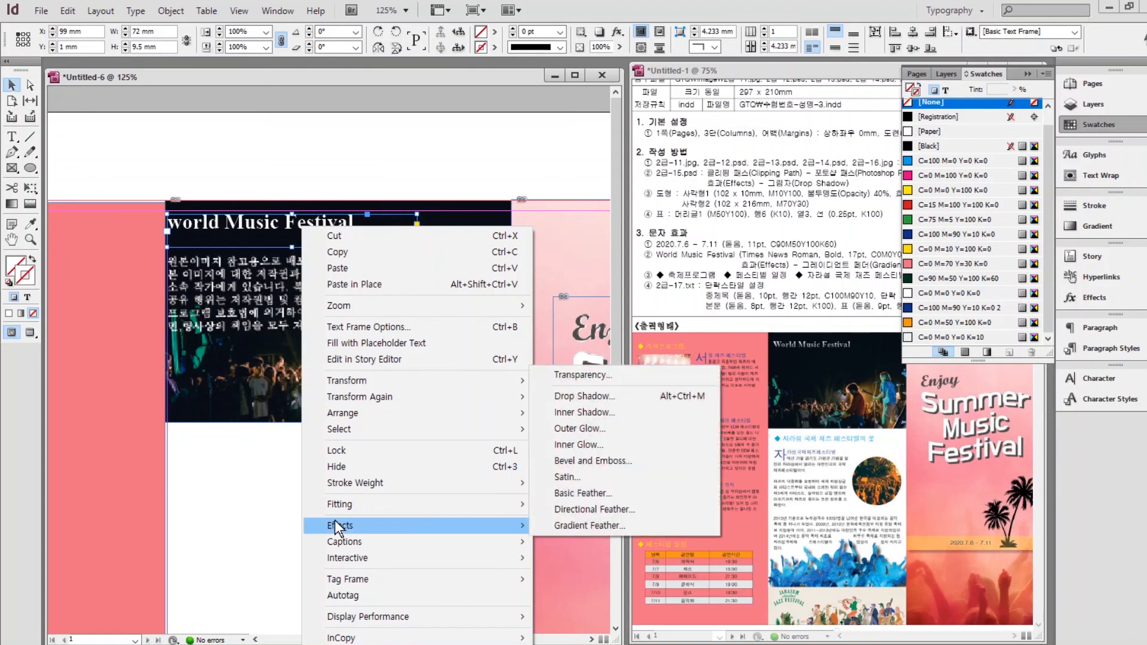
{"action": "left_click", "coordinate": [579, 526]}
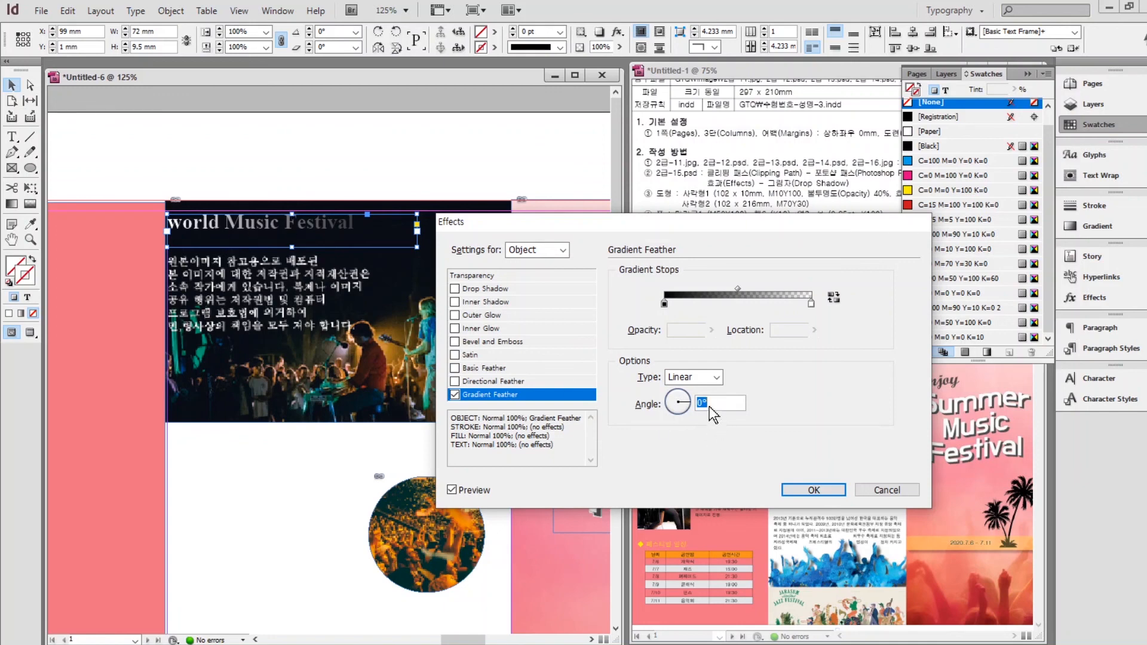
{"action": "left_click", "coordinate": [679, 400]}
{"action": "left_click_drag", "start_coordinate": [668, 245], "coordinate": [679, 411]}
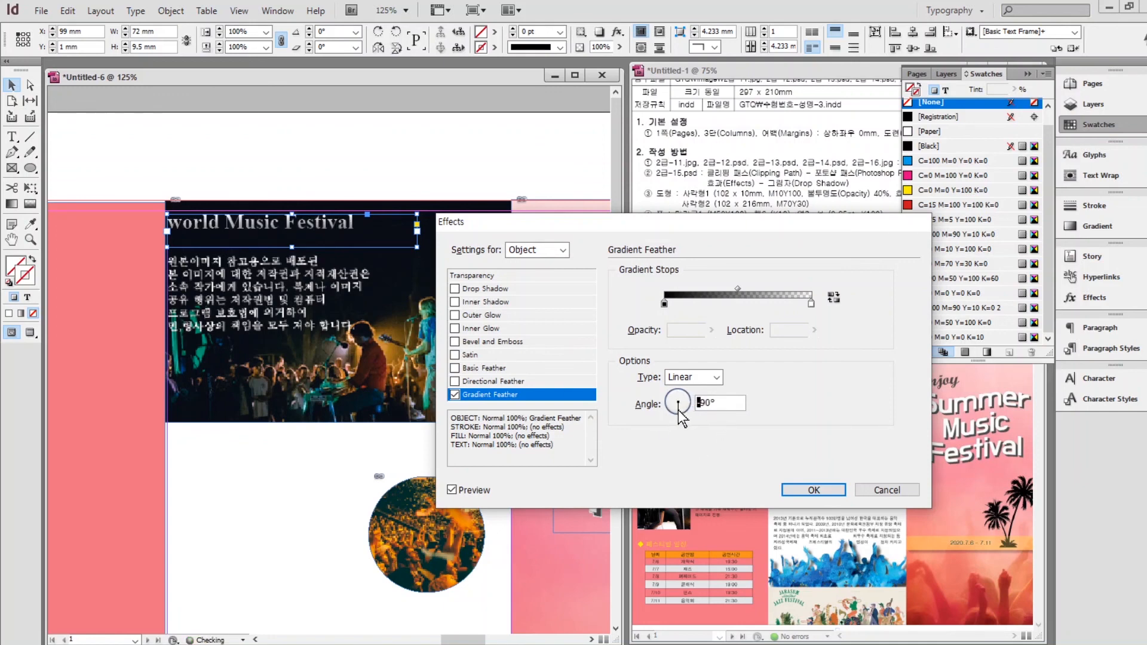
{"action": "left_click", "coordinate": [813, 490]}
Replace the title's lowercase 'w' with a capital 'W'.
{"action": "left_click", "coordinate": [162, 146]}
{"action": "double_click", "coordinate": [170, 224]}
{"action": "left_click_drag", "start_coordinate": [168, 223], "coordinate": [183, 224]}
{"action": "type", "text": "W"}
{"action": "left_click", "coordinate": [11, 85]}
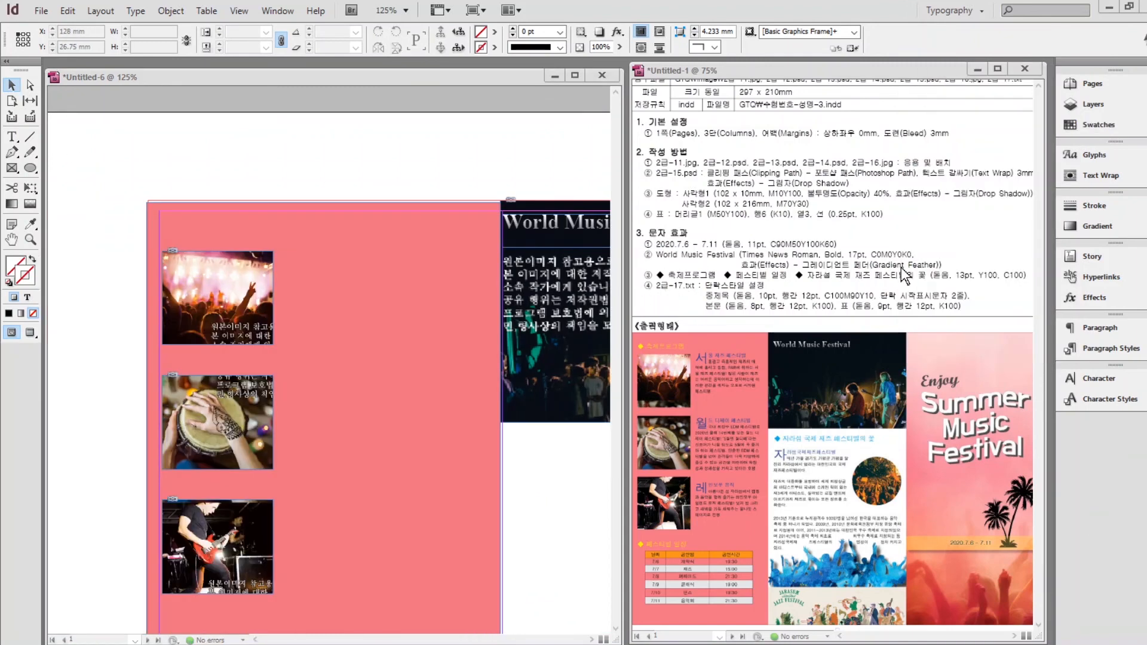
Show only the Symbols set in the Glyphs panel.
{"action": "left_click", "coordinate": [1097, 156]}
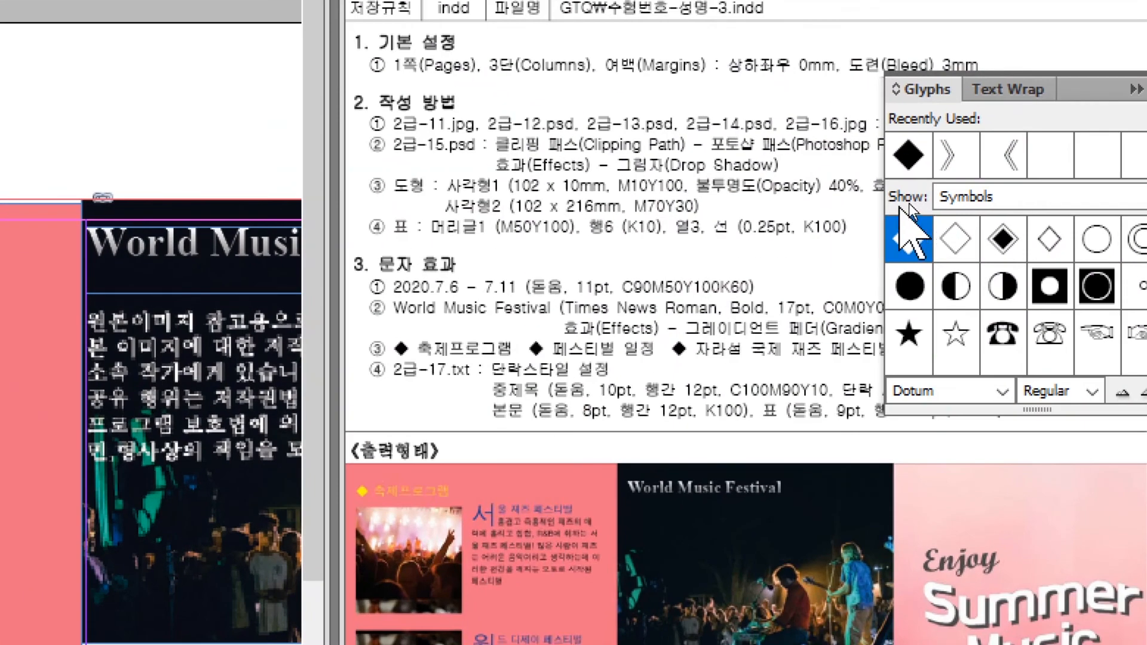
{"action": "left_click", "coordinate": [931, 201]}
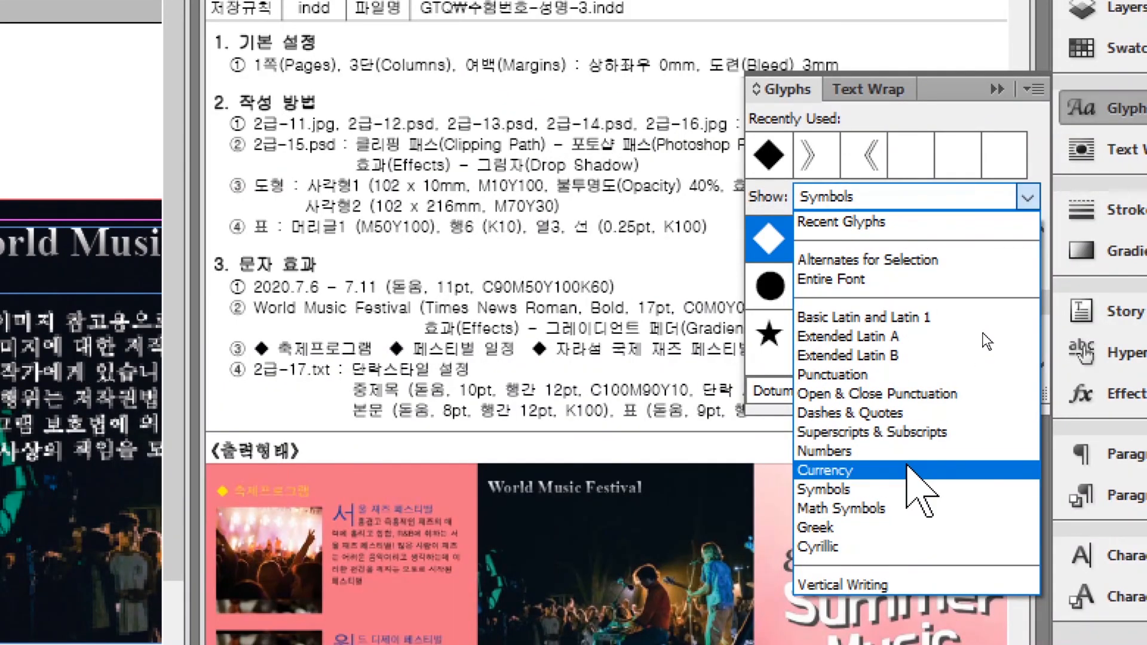
{"action": "left_click", "coordinate": [828, 490]}
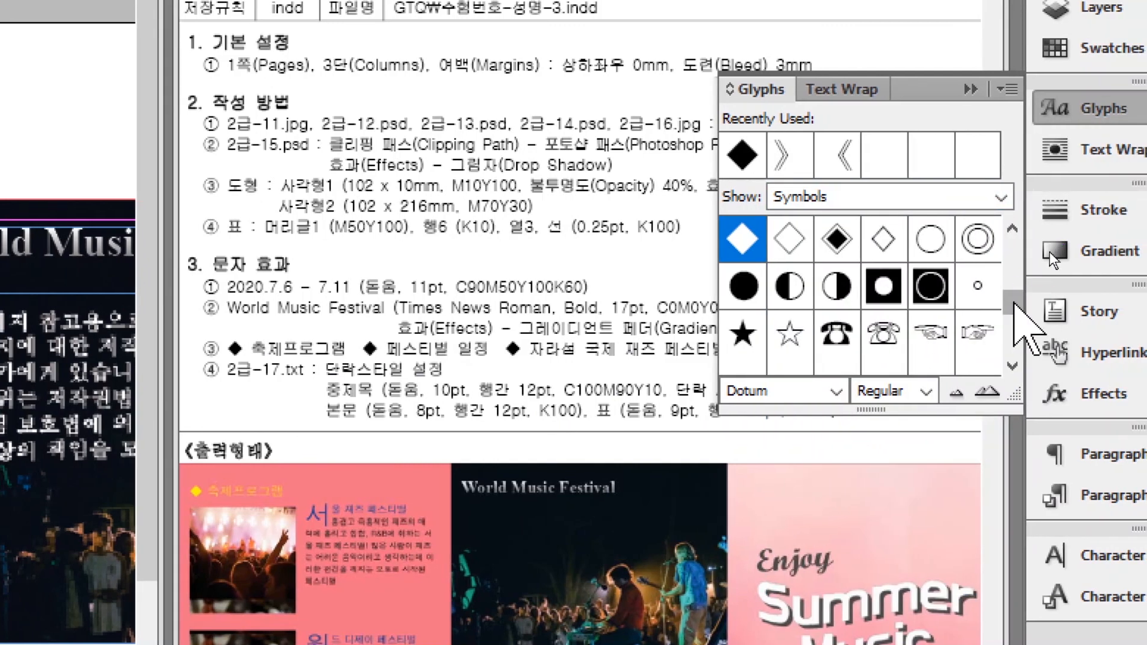
{"action": "mouse_move", "coordinate": [1014, 303]}
{"action": "left_mouse_down"}
{"action": "mouse_move", "coordinate": [1010, 225]}
{"action": "mouse_move", "coordinate": [999, 303]}
{"action": "left_mouse_up"}
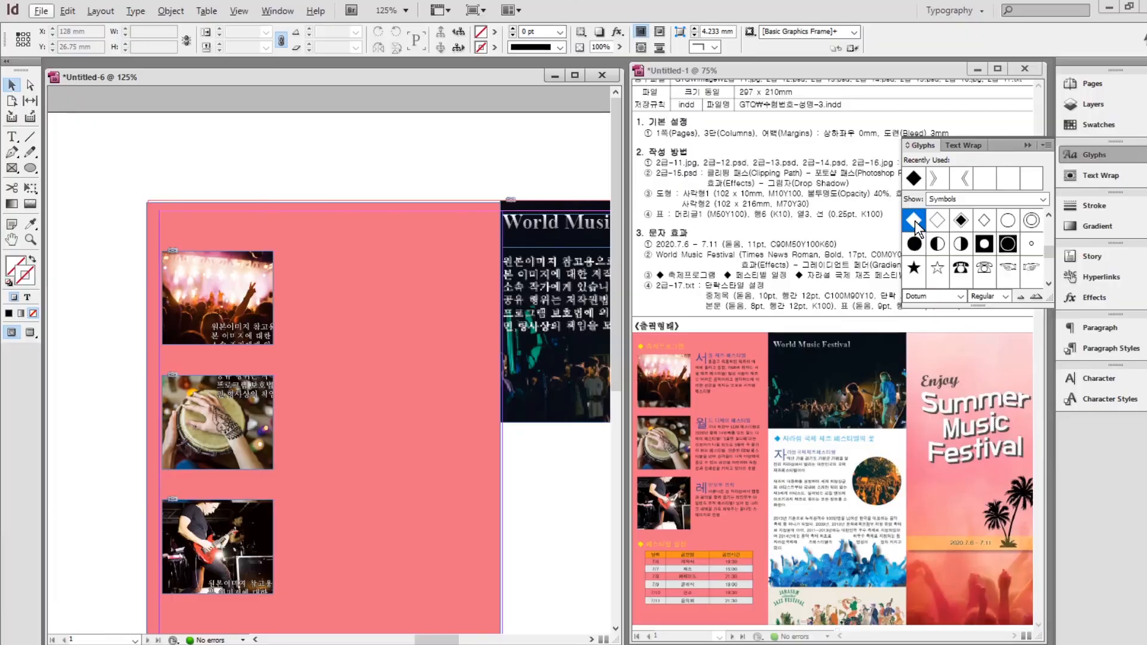
Create a new text frame containing a ◆ followed by '축제'.
{"action": "left_click", "coordinate": [11, 138]}
{"action": "left_click_drag", "start_coordinate": [152, 156], "coordinate": [366, 189]}
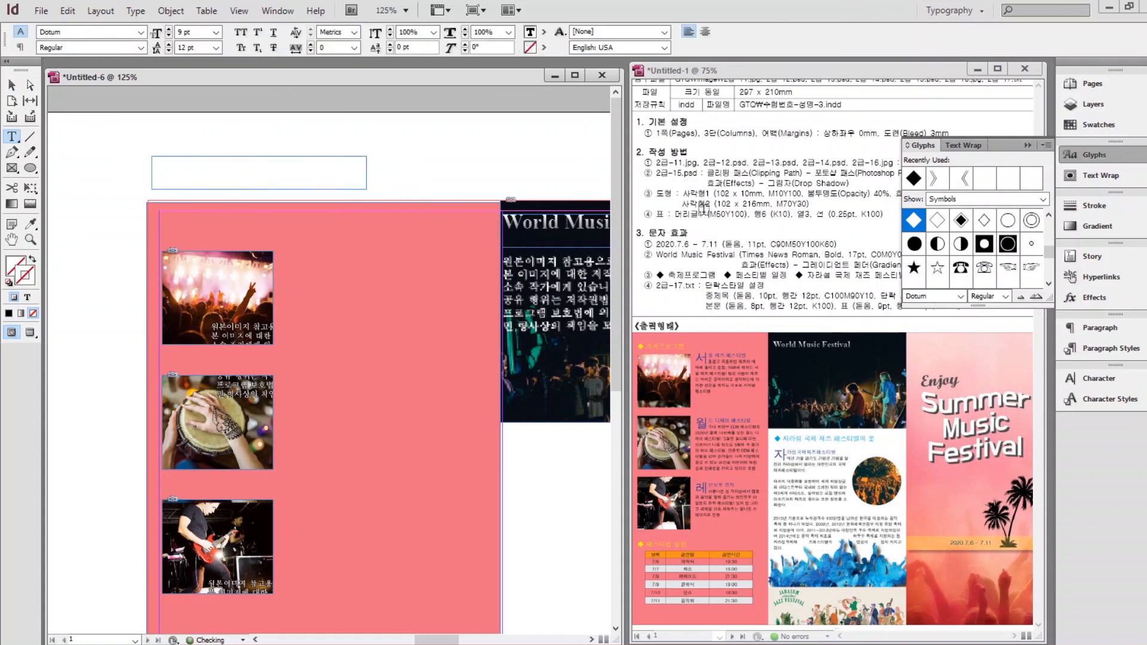
{"action": "double_click", "coordinate": [912, 224]}
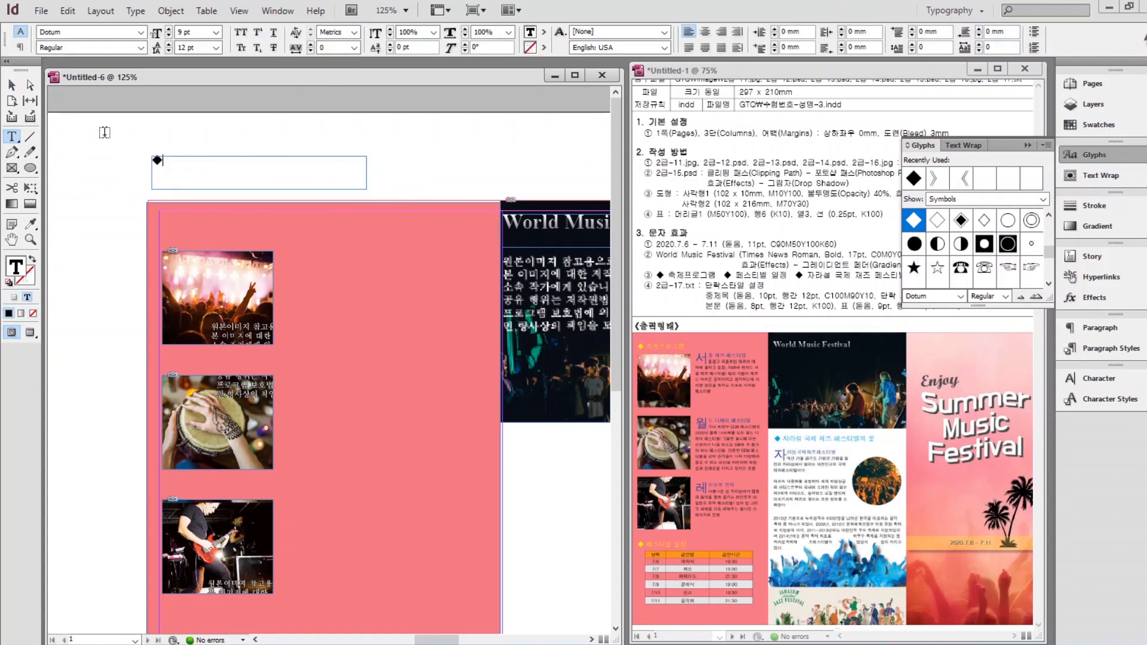
{"action": "type", "text": "축제프로그램"}
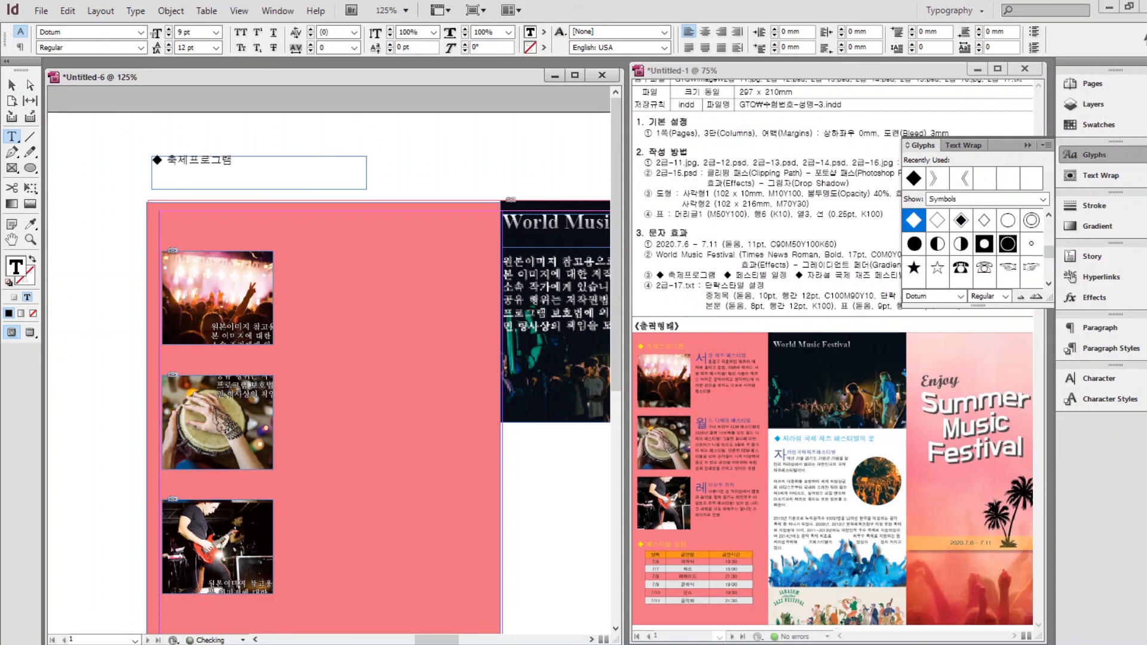
Format the heading at 13 pt in the yellow swatch.
{"action": "key", "text": "ctrl+a"}
{"action": "left_click", "coordinate": [1087, 378]}
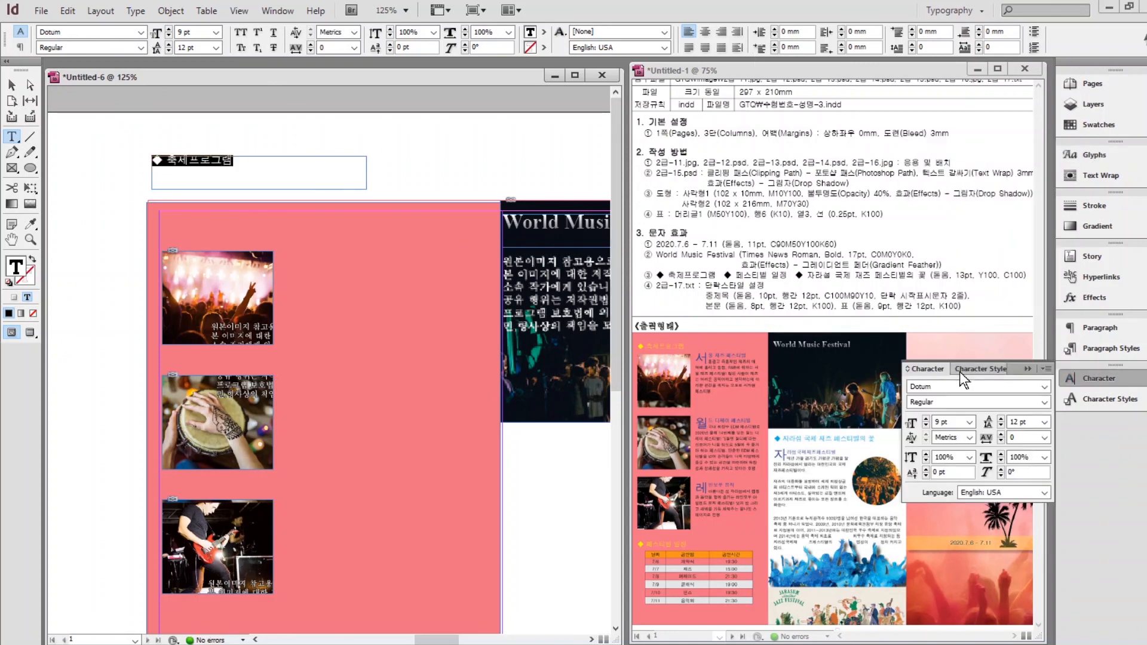
{"action": "left_click", "coordinate": [916, 425]}
{"action": "type", "text": "13"}
{"action": "key", "text": "Return"}
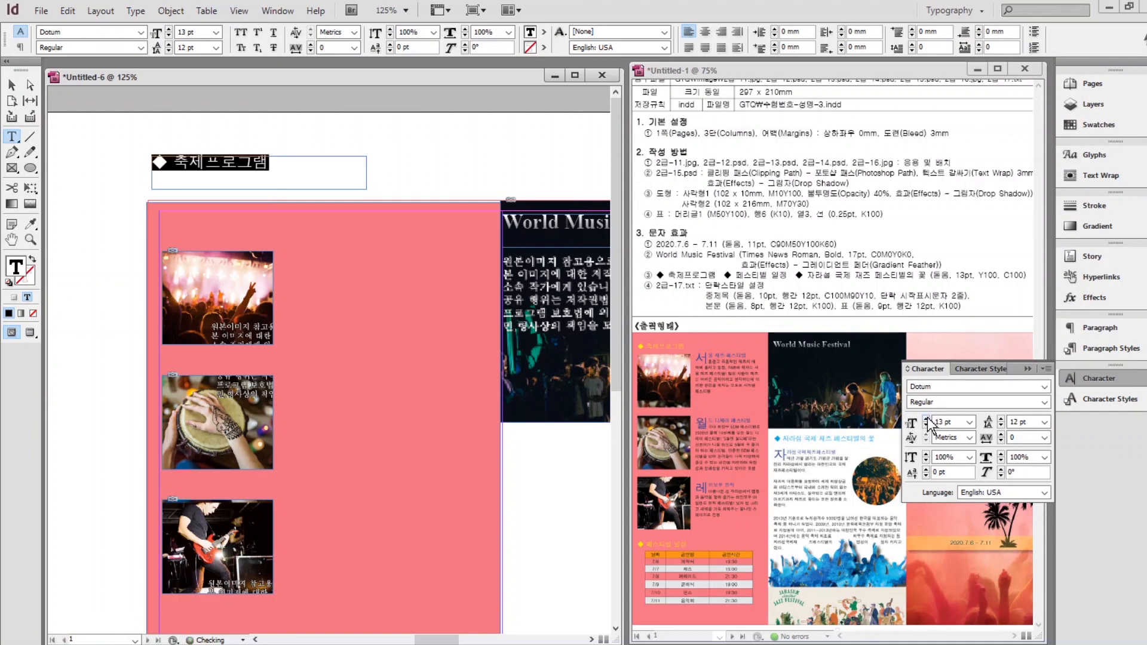
{"action": "left_click", "coordinate": [1082, 125]}
{"action": "left_click", "coordinate": [951, 190]}
Position the yellow heading on the pink left column.
{"action": "left_click", "coordinate": [12, 87]}
{"action": "left_click_drag", "start_coordinate": [282, 180], "coordinate": [286, 243]}
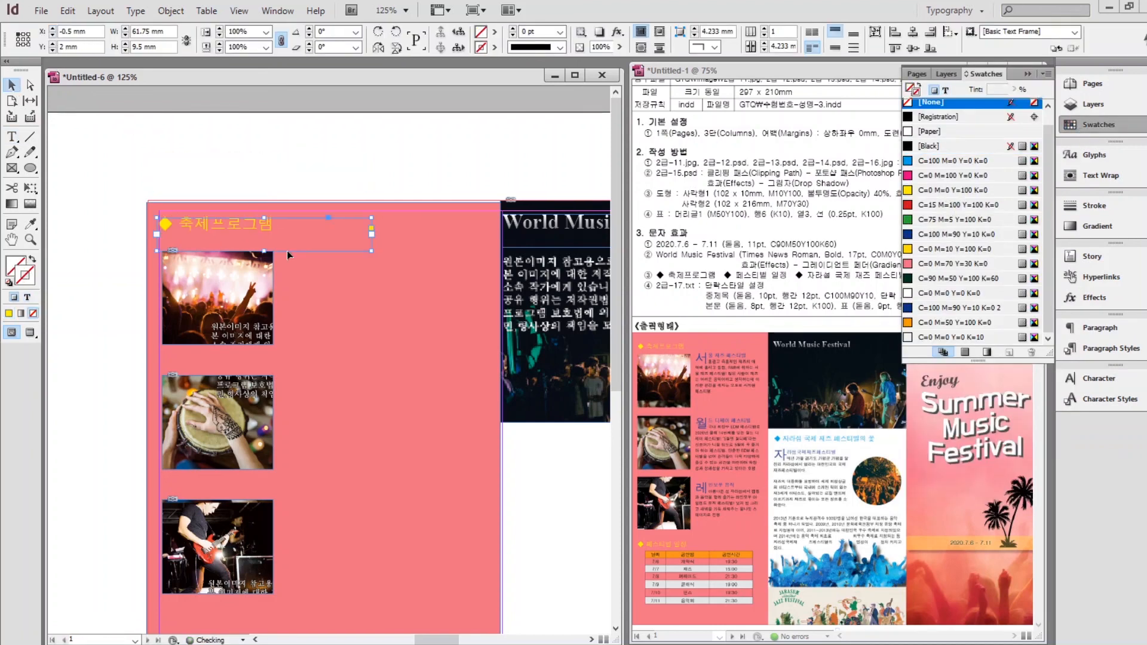
{"action": "key", "text": "shift+Down"}
{"action": "scroll", "coordinate": [229, 239], "scroll_direction": "down", "scroll_amount": 4}
{"action": "scroll", "coordinate": [228, 239], "scroll_direction": "up", "scroll_amount": 2}
Copy the heading above the schedule table and retype it as '페스티벌 일정'.
{"action": "left_click_drag", "start_coordinate": [219, 147], "coordinate": [218, 606]}
{"action": "scroll", "coordinate": [254, 551], "scroll_direction": "down", "scroll_amount": 3}
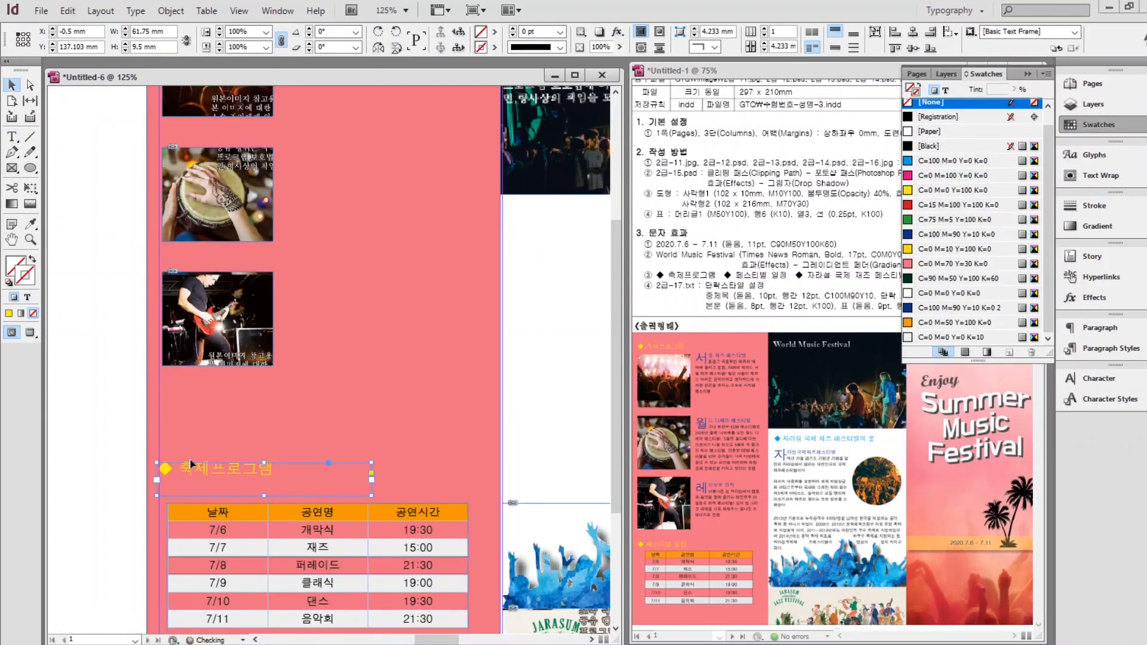
{"action": "left_click_drag", "start_coordinate": [190, 460], "coordinate": [190, 483]}
{"action": "double_click", "coordinate": [190, 484]}
{"action": "type", "text": "페스티"}
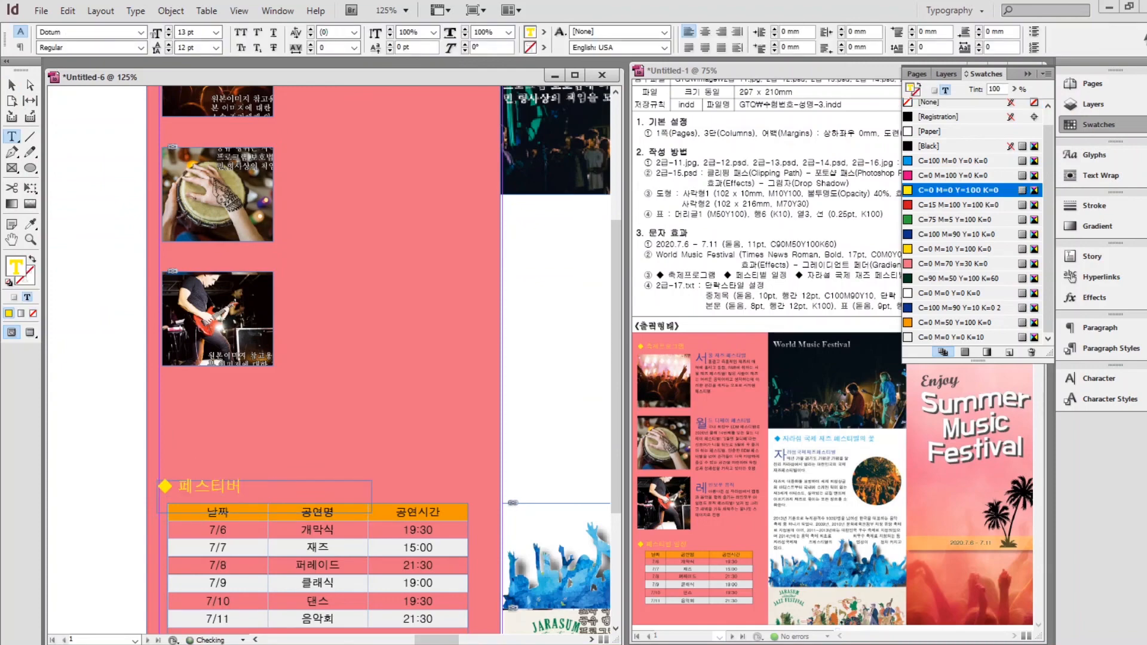
{"action": "type", "text": "벌 일정"}
{"action": "key", "text": "Escape"}
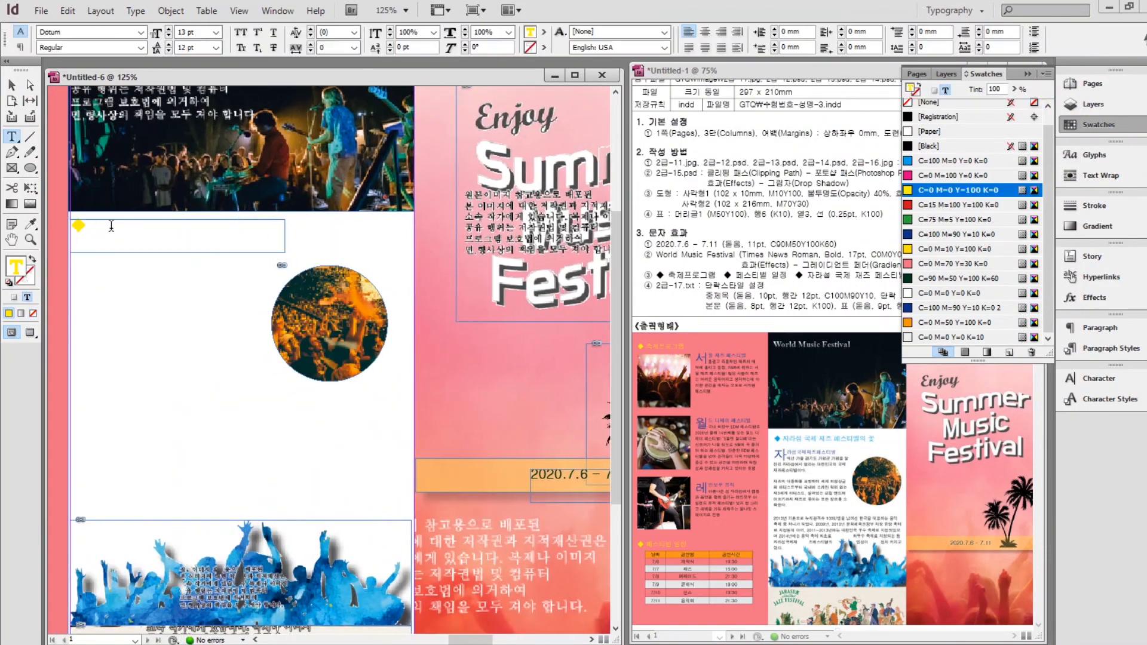
Type the mid-leaflet heading '자라섬 국제 재즈 페스티벌의 꽃' and colour it cyan.
{"action": "type", "text": "자라섬 국제 재즈 페스티벌의 꽃"}
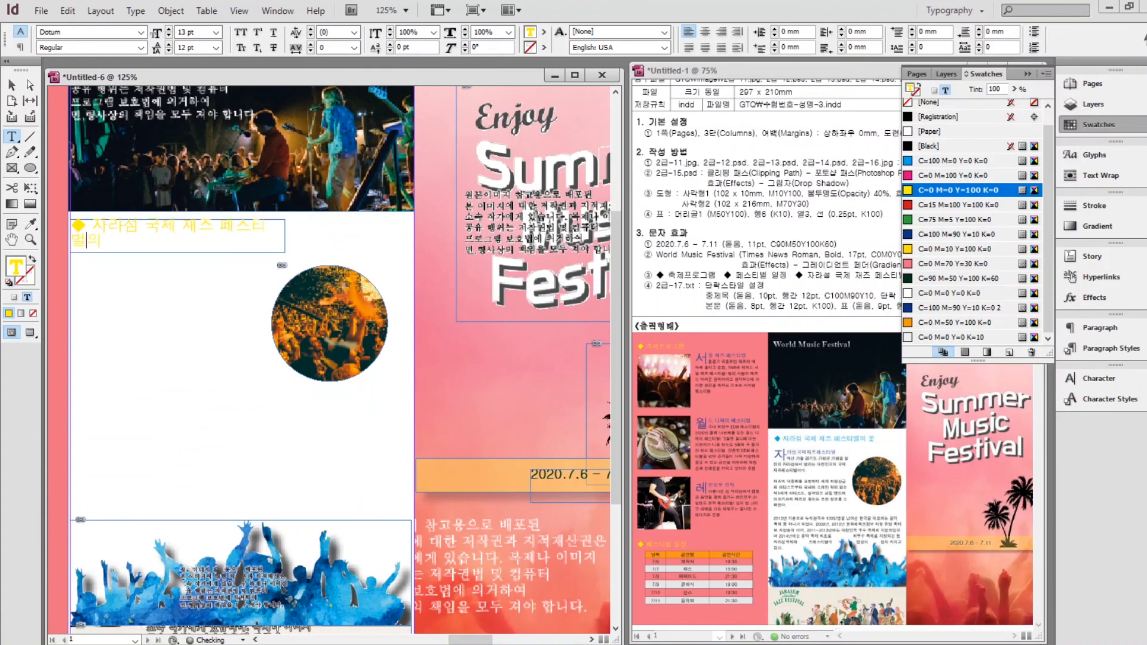
{"action": "key", "text": "Escape"}
{"action": "left_click_drag", "start_coordinate": [285, 236], "coordinate": [1, 203]}
{"action": "double_click", "coordinate": [326, 227]}
{"action": "left_click", "coordinate": [952, 160]}
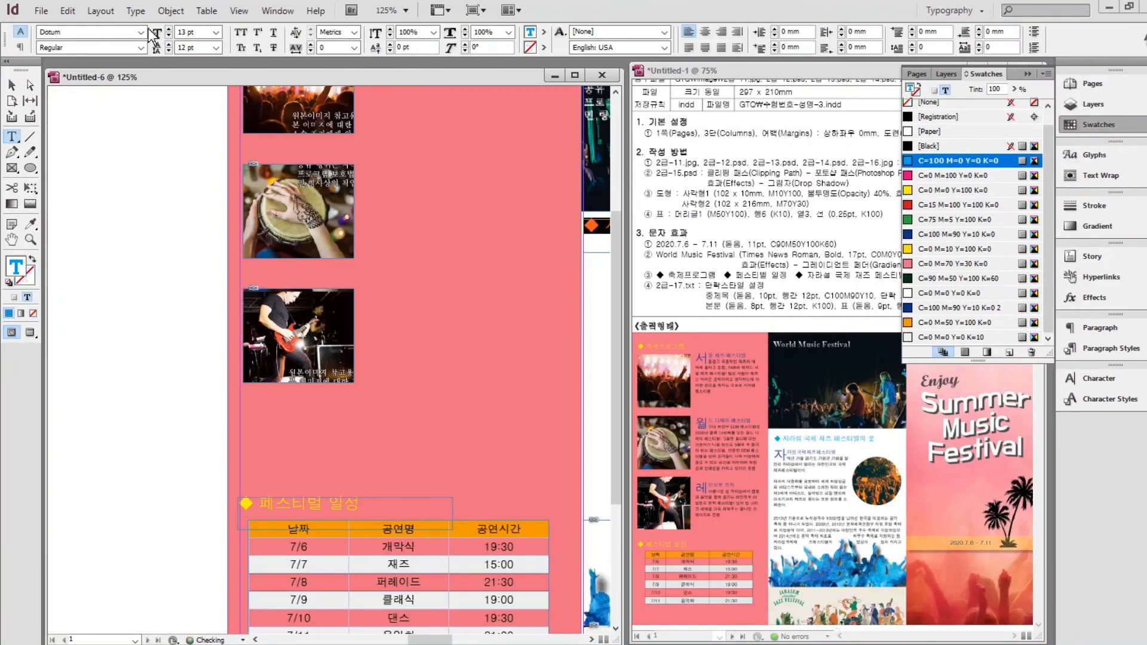
{"action": "key", "text": "Escape"}
{"action": "key", "text": "ctrl+shift+a"}
{"action": "left_click_drag", "start_coordinate": [481, 178], "coordinate": [405, 264]}
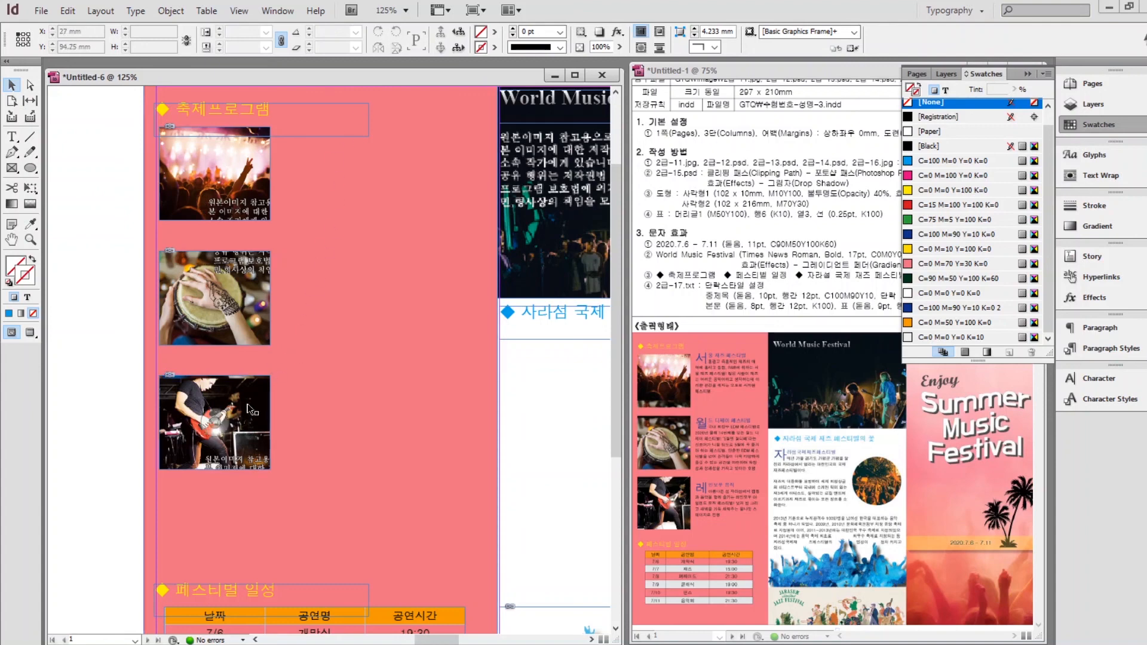
Move the guitarist, drum and concert photos down and space the three evenly.
{"action": "left_click_drag", "start_coordinate": [250, 409], "coordinate": [250, 469]}
{"action": "left_click_drag", "start_coordinate": [252, 370], "coordinate": [246, 239]}
{"action": "key", "text": "ctrl+z"}
{"action": "left_click", "coordinate": [242, 463]}
{"action": "left_click_drag", "start_coordinate": [243, 305], "coordinate": [243, 334]}
{"action": "left_click", "coordinate": [62, 171]}
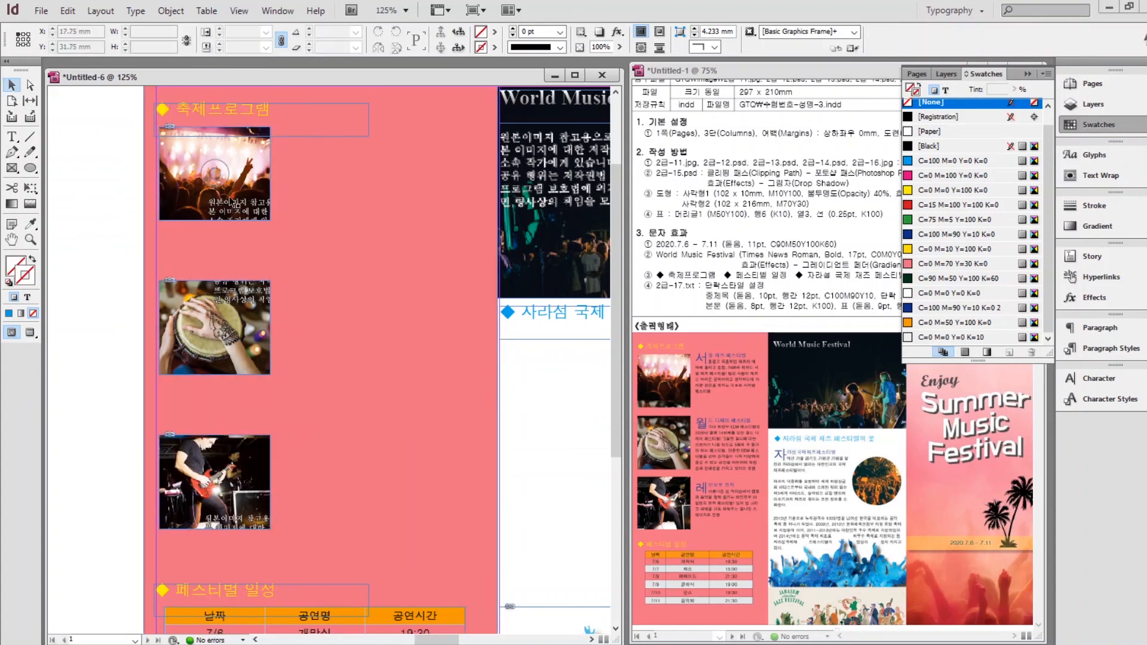
{"action": "left_click_drag", "start_coordinate": [247, 216], "coordinate": [247, 245]}
{"action": "left_click", "coordinate": [243, 334], "text": "shift"}
{"action": "left_click", "coordinate": [244, 478], "text": "shift"}
{"action": "left_click", "coordinate": [940, 32]}
{"action": "left_click", "coordinate": [97, 165]}
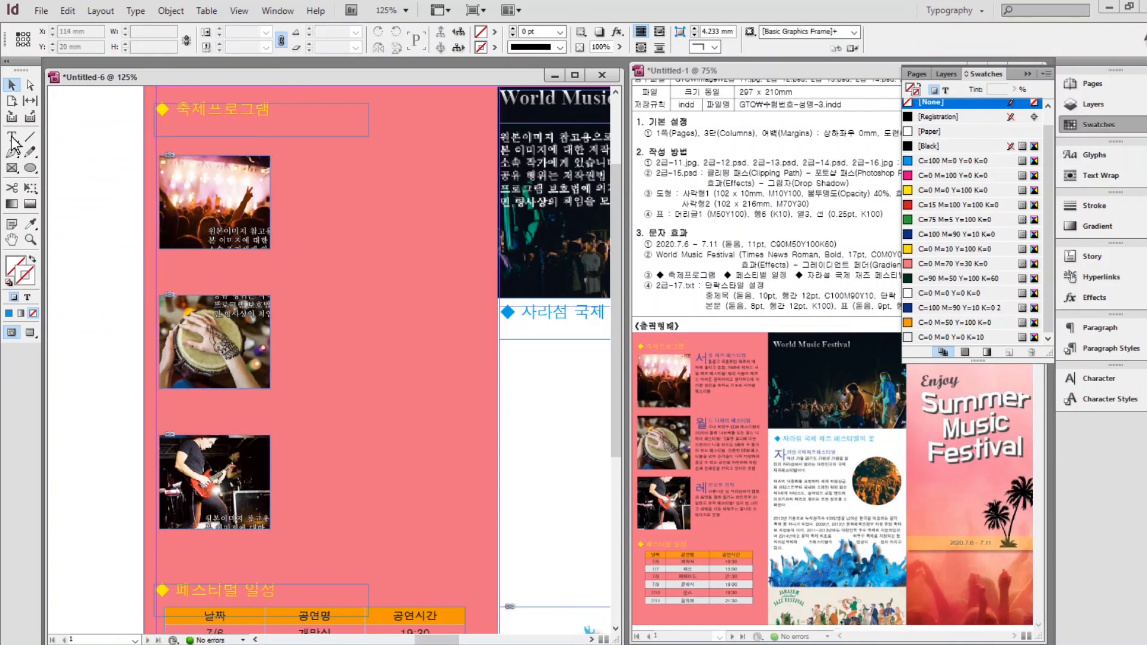
Draw a text frame beside the concert photo and paste the 서울 재즈 페스티벌 paragraph.
{"action": "left_click", "coordinate": [11, 138]}
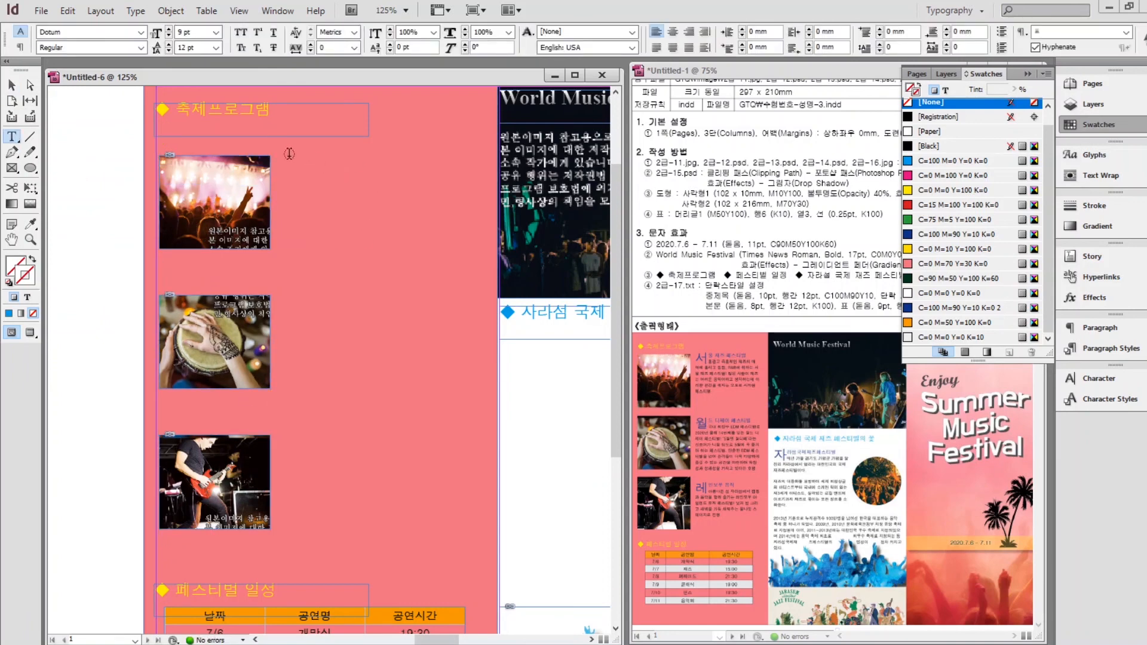
{"action": "left_click_drag", "start_coordinate": [287, 159], "coordinate": [477, 258]}
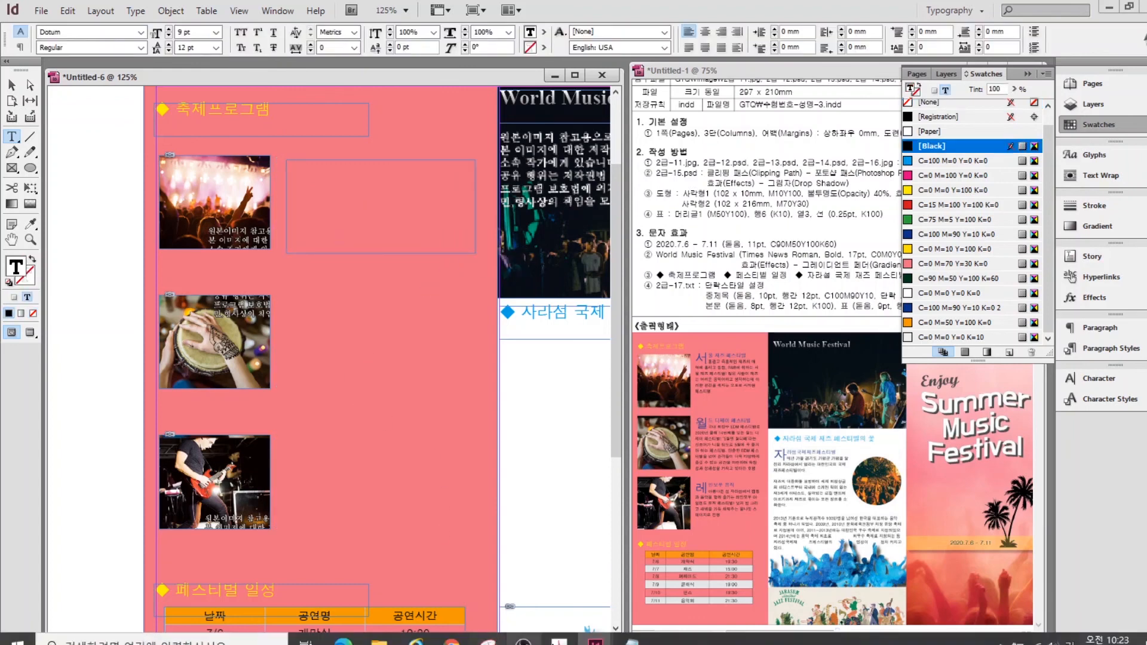
{"action": "key", "text": "alt+Tab"}
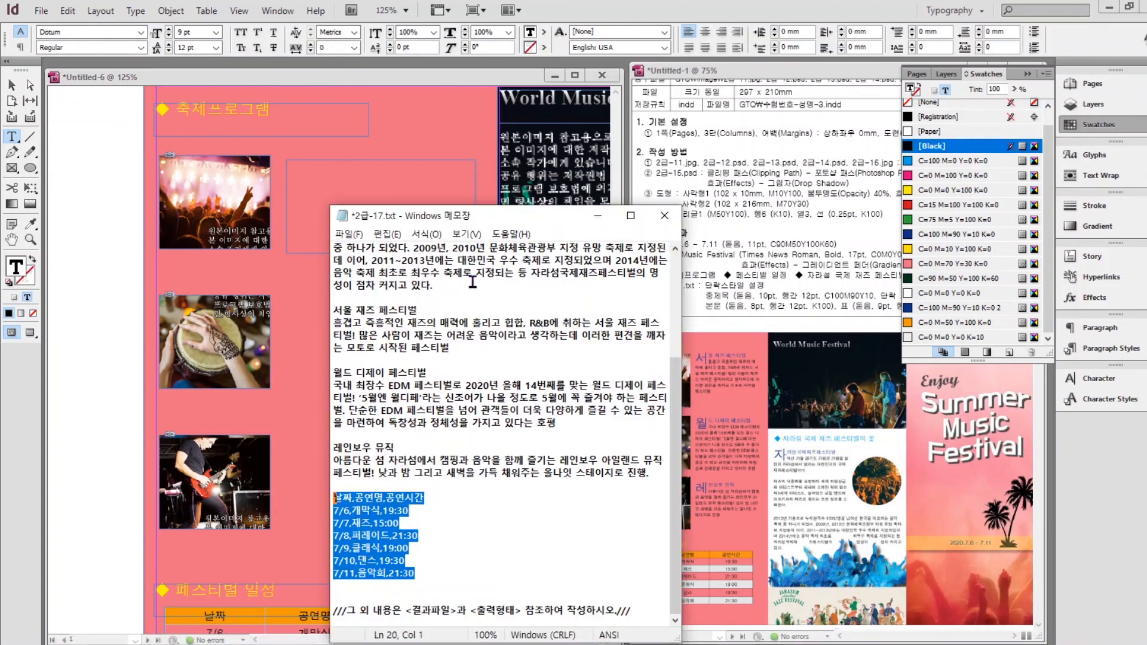
{"action": "scroll", "coordinate": [472, 281], "scroll_direction": "up", "scroll_amount": 4}
{"action": "left_click_drag", "start_coordinate": [448, 361], "coordinate": [291, 276]}
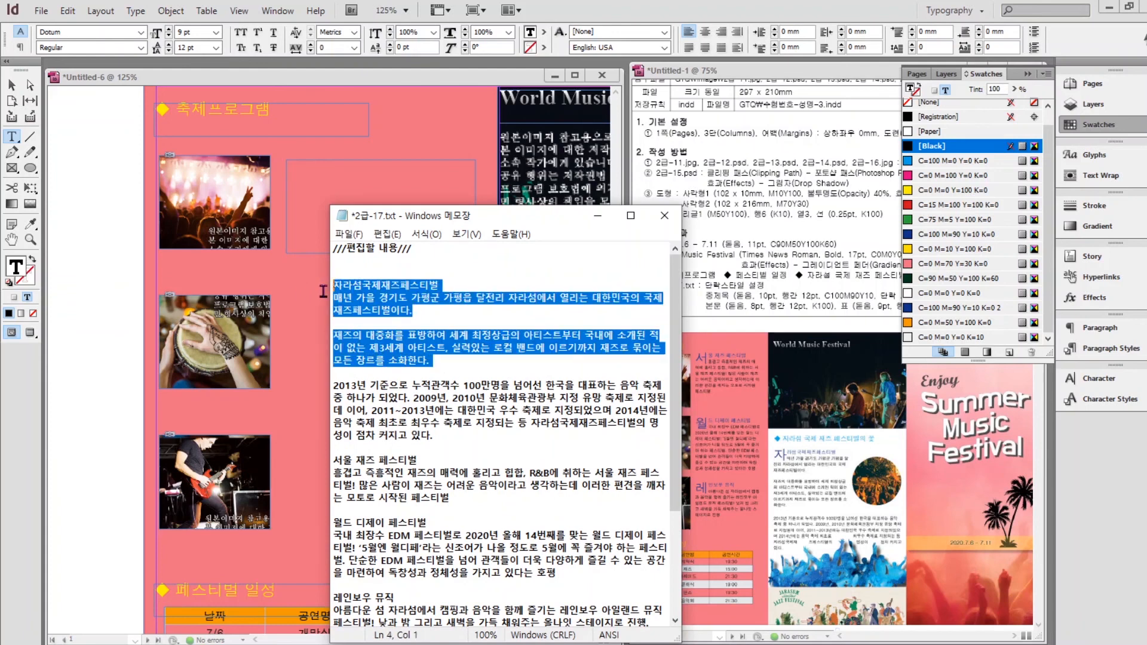
{"action": "left_click_drag", "start_coordinate": [462, 509], "coordinate": [332, 463]}
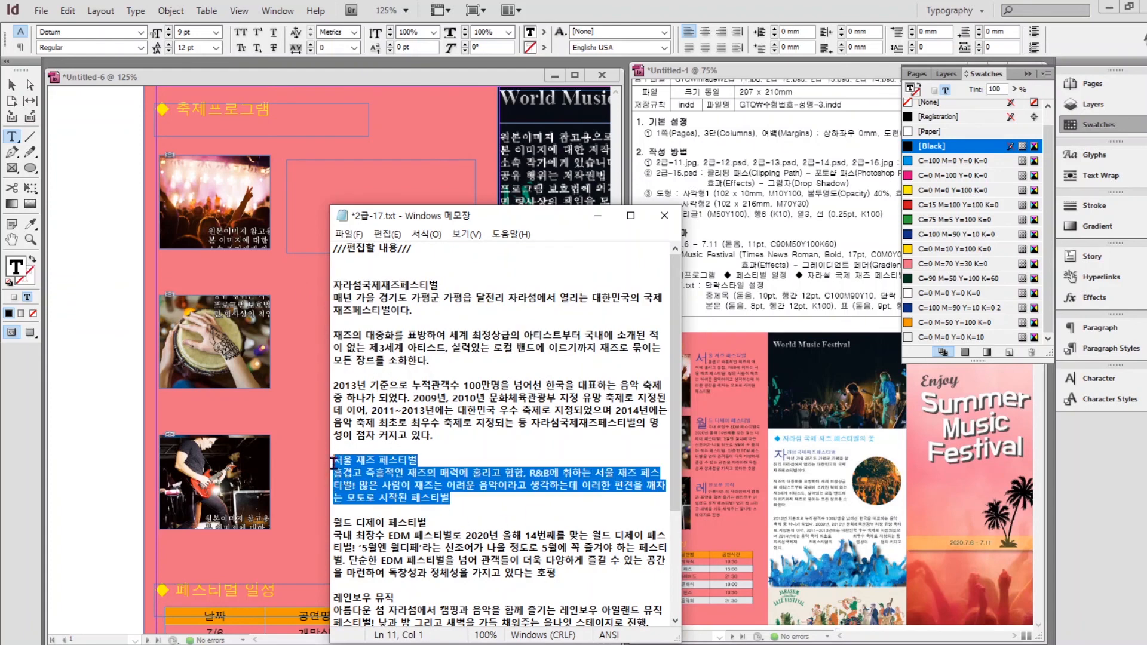
{"action": "key", "text": "ctrl+c"}
{"action": "left_click", "coordinate": [300, 182]}
{"action": "key", "text": "ctrl+v"}
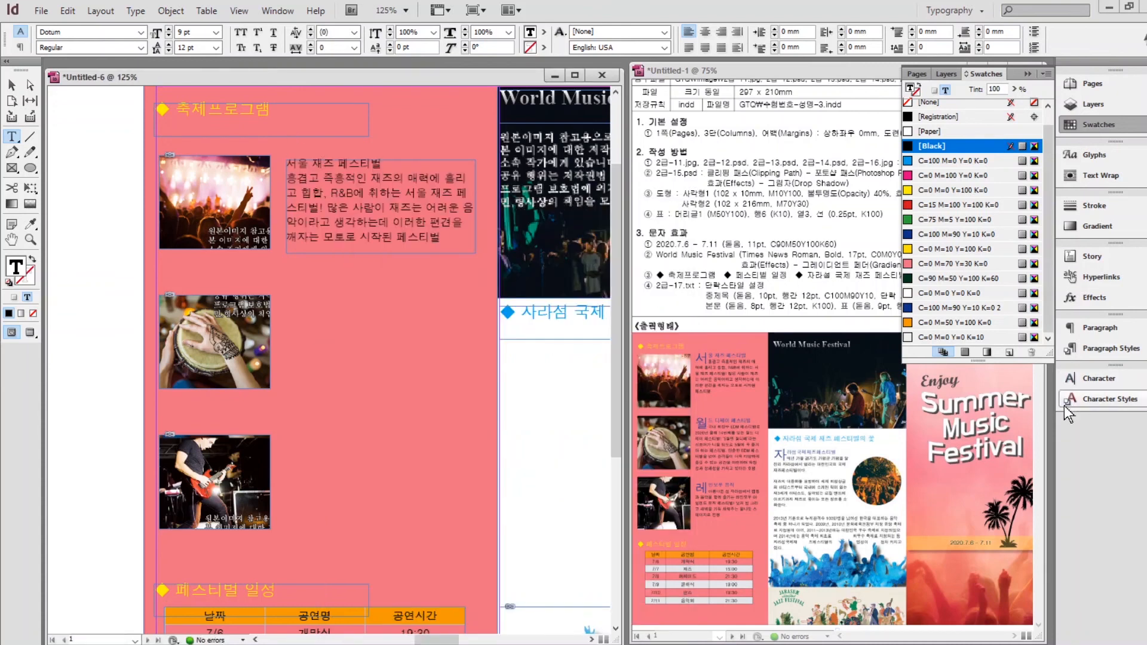
Style the first description with the 중제목 drop-cap heading and 본문 body text.
{"action": "left_click", "coordinate": [1100, 349]}
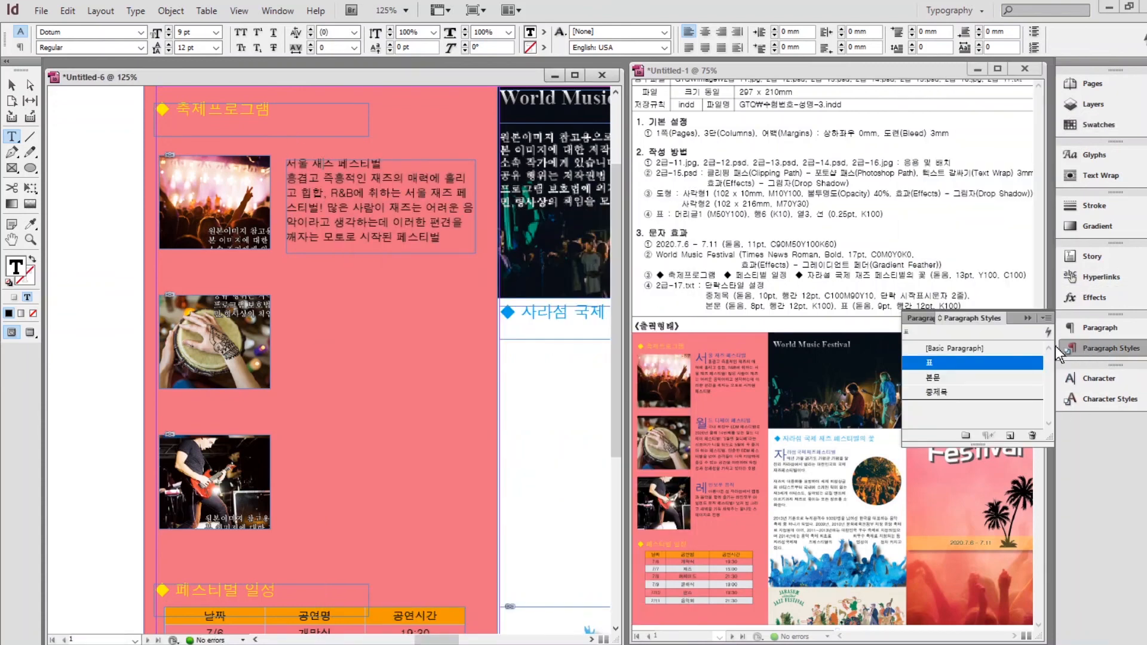
{"action": "left_click", "coordinate": [936, 394]}
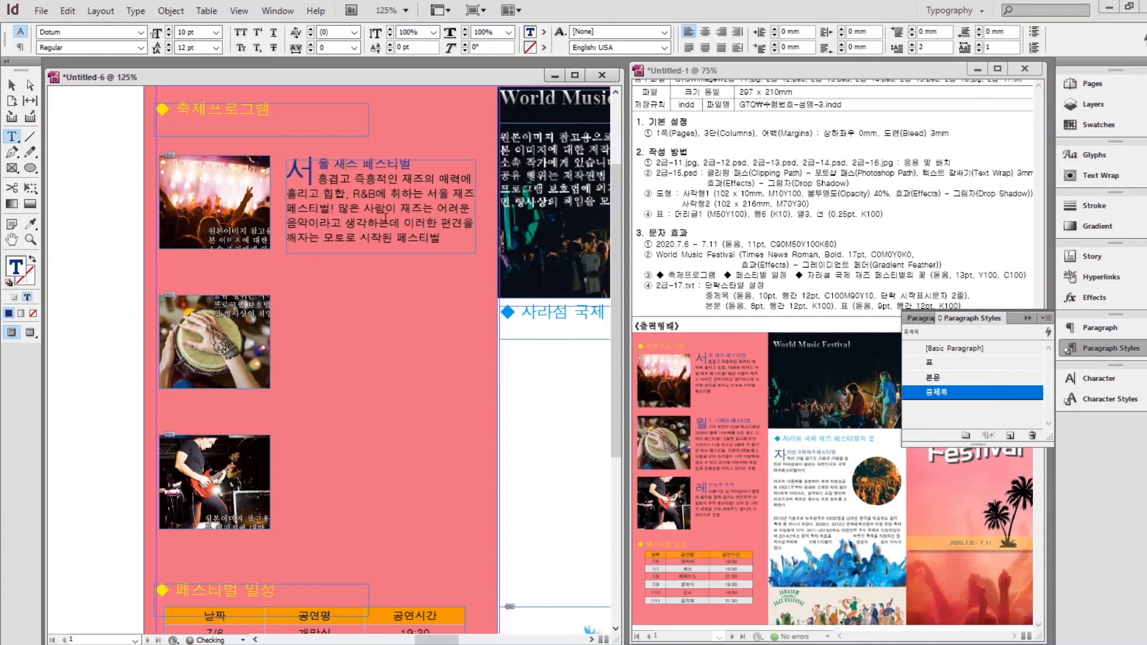
{"action": "left_click_drag", "start_coordinate": [377, 193], "coordinate": [389, 220]}
{"action": "left_click", "coordinate": [947, 363]}
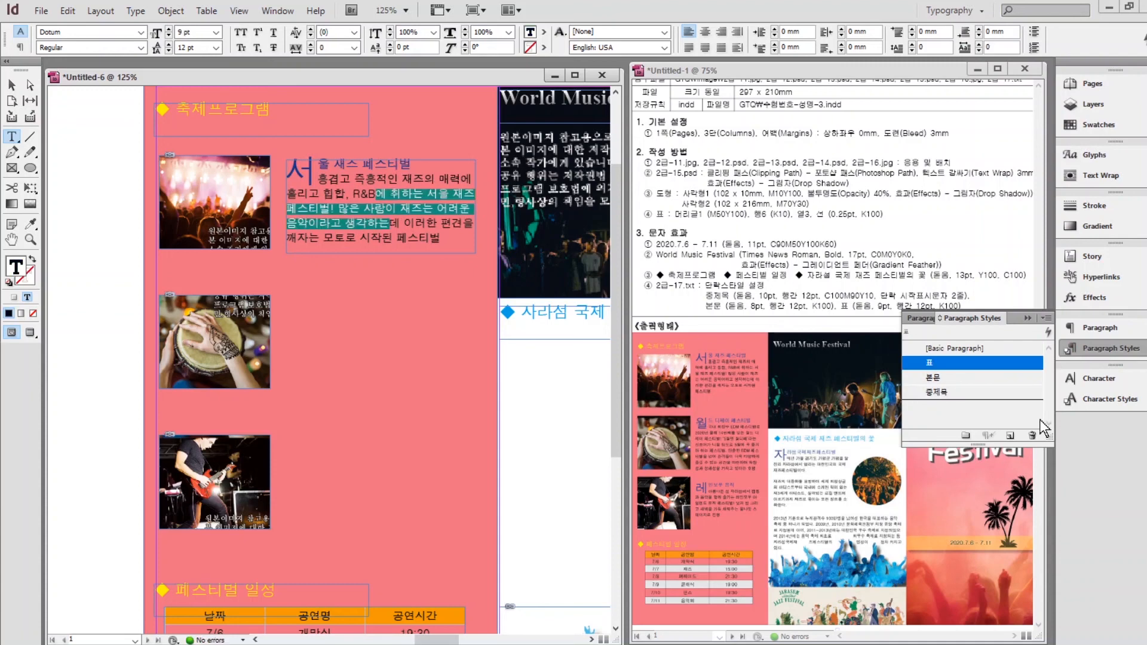
{"action": "left_click", "coordinate": [939, 378]}
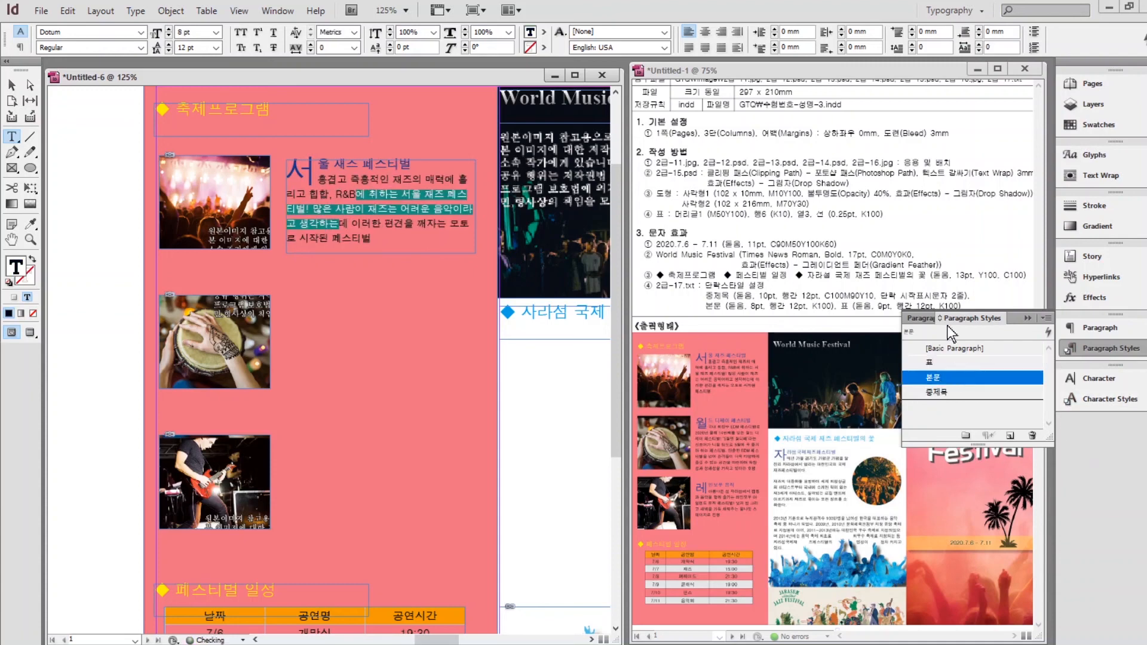
Duplicate the text frame beside the second photo and fill it with the 월드 디제이 페스티벌 description.
{"action": "left_click", "coordinate": [11, 85]}
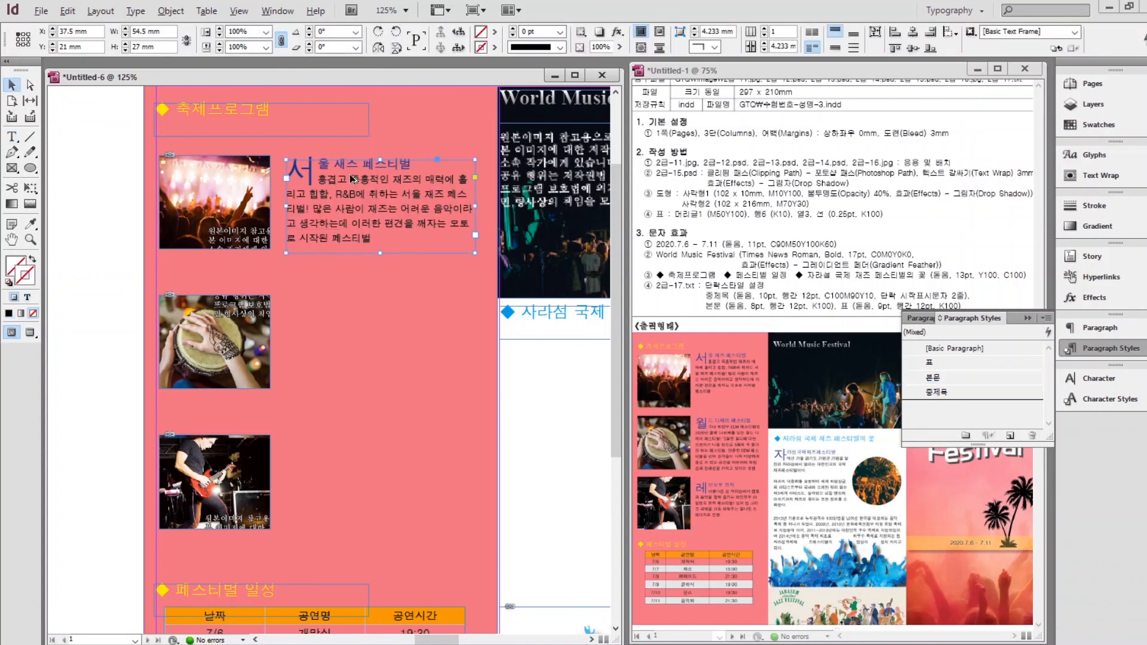
{"action": "left_click_drag", "start_coordinate": [351, 190], "coordinate": [351, 323]}
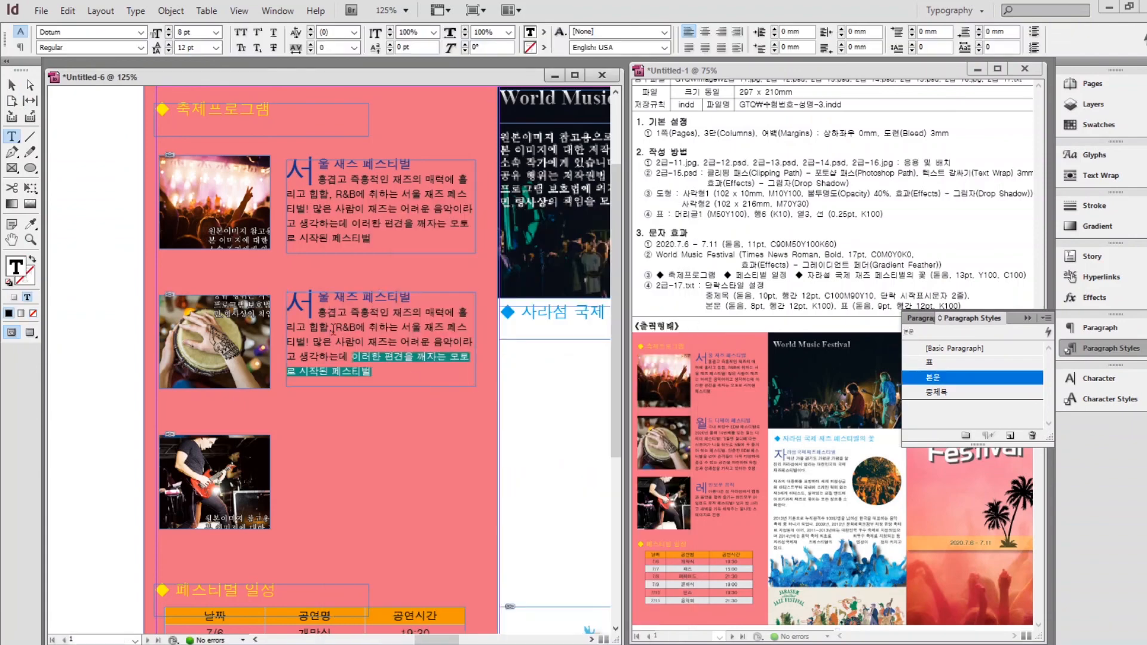
{"action": "left_click_drag", "start_coordinate": [333, 330], "coordinate": [318, 313]}
{"action": "key", "text": "ctrl+v"}
{"action": "left_click", "coordinate": [12, 84]}
{"action": "left_click_drag", "start_coordinate": [380, 386], "coordinate": [381, 412]}
{"action": "left_click_drag", "start_coordinate": [326, 332], "coordinate": [325, 474]}
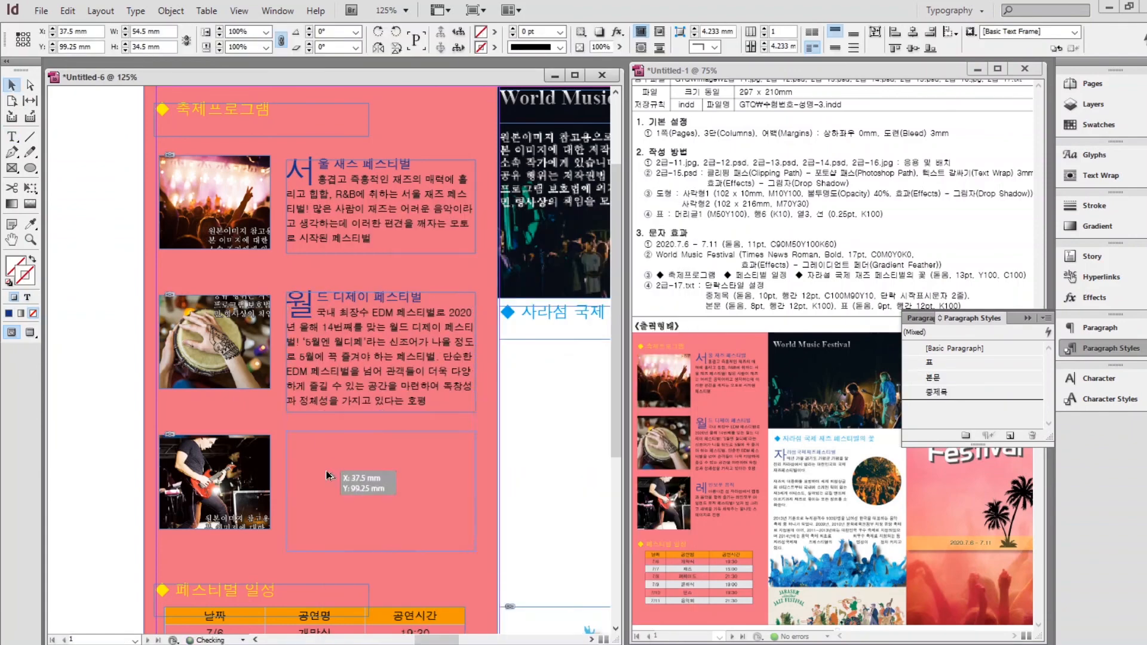
{"action": "key", "text": "alt+Tab"}
Add a styled 레인보우 뮤직 description frame beside the third photo using 본문 and 중제목.
{"action": "left_click_drag", "start_coordinate": [649, 474], "coordinate": [357, 463]}
{"action": "double_click", "coordinate": [303, 458]}
{"action": "key", "text": "ctrl+a"}
{"action": "key", "text": "ctrl+v"}
{"action": "left_click", "coordinate": [936, 392]}
{"action": "left_click", "coordinate": [11, 84]}
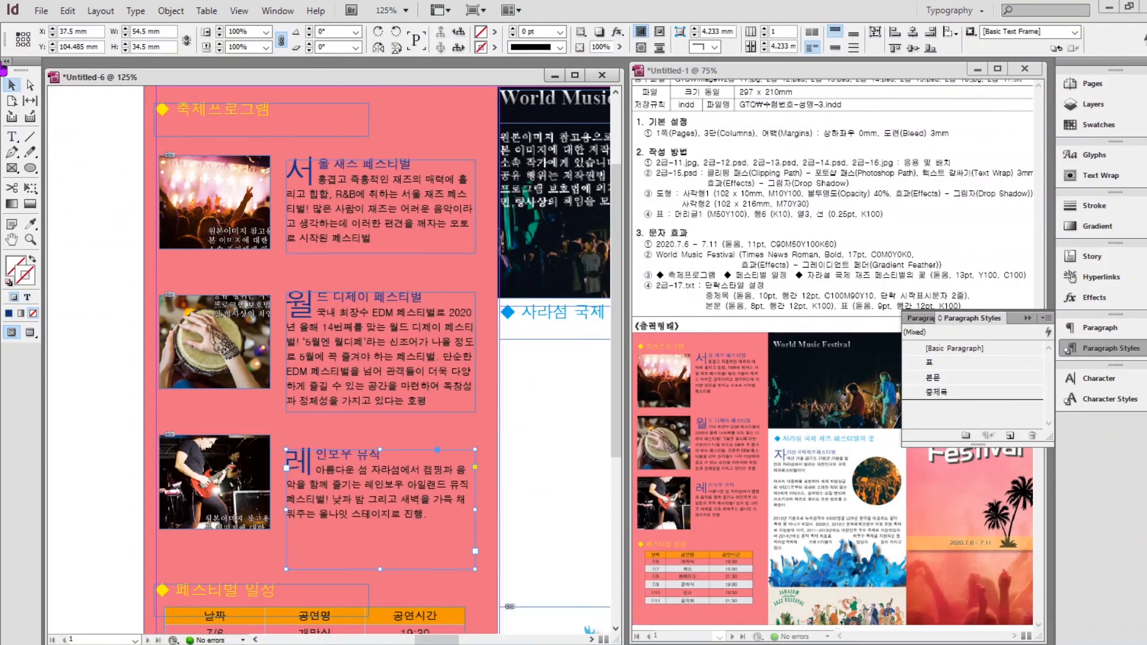
{"action": "left_click", "coordinate": [555, 418]}
{"action": "left_click_drag", "start_coordinate": [556, 419], "coordinate": [234, 358]}
Draw a text frame in the middle column and shift the circle photo right and down.
{"action": "left_click", "coordinate": [11, 137]}
{"action": "mouse_move", "coordinate": [185, 293]}
{"action": "left_mouse_down"}
{"action": "mouse_move", "coordinate": [481, 543]}
{"action": "mouse_move", "coordinate": [444, 545]}
{"action": "left_mouse_up"}
{"action": "left_click", "coordinate": [11, 85]}
{"action": "left_click_drag", "start_coordinate": [469, 353], "coordinate": [493, 362]}
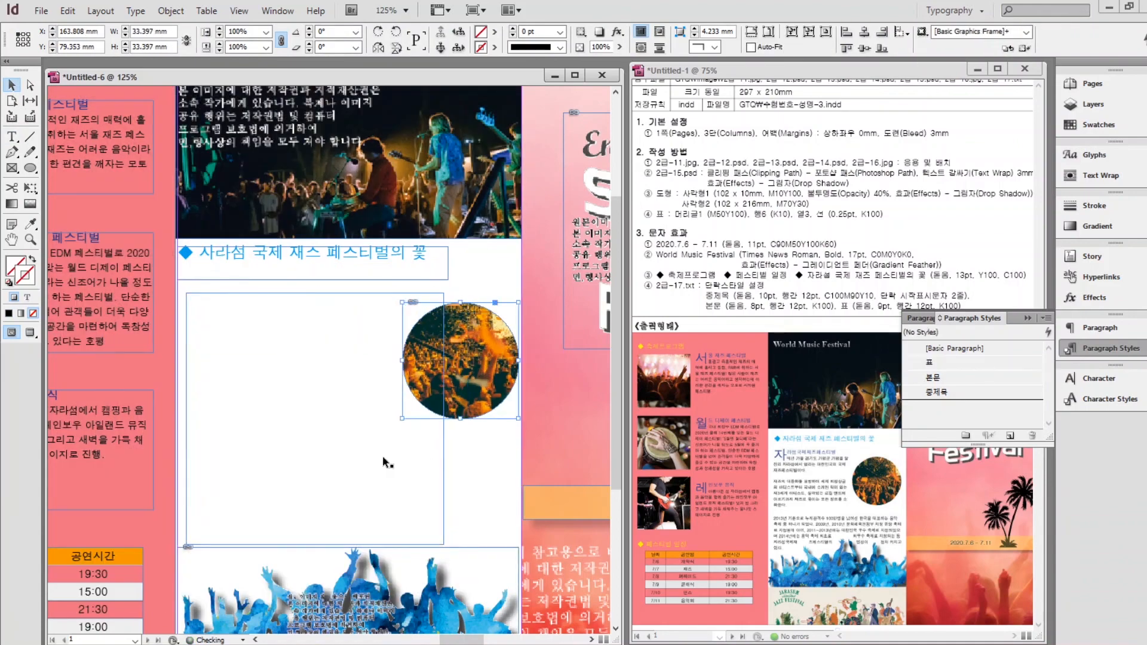
{"action": "left_click", "coordinate": [382, 457]}
{"action": "left_click_drag", "start_coordinate": [315, 545], "coordinate": [315, 447]}
{"action": "left_click", "coordinate": [566, 360]}
Paste the jazz festival paragraphs into the middle frame, styled 본문 with a 중제목 heading.
{"action": "key", "text": "alt+Tab"}
{"action": "scroll", "coordinate": [508, 418], "scroll_direction": "up", "scroll_amount": 3}
{"action": "left_click_drag", "start_coordinate": [439, 366], "coordinate": [334, 274]}
{"action": "key", "text": "ctrl+c"}
{"action": "double_click", "coordinate": [192, 300]}
{"action": "key", "text": "ctrl+v"}
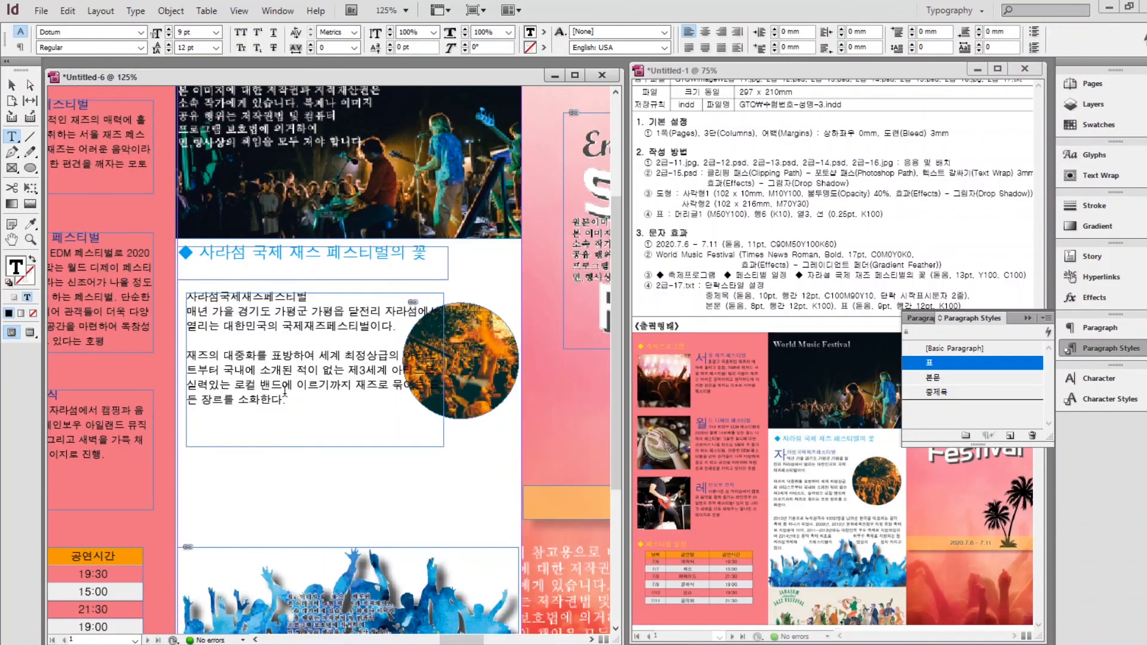
{"action": "left_click_drag", "start_coordinate": [291, 399], "coordinate": [229, 297]}
{"action": "left_click", "coordinate": [932, 380]}
{"action": "left_click", "coordinate": [263, 297]}
{"action": "left_click", "coordinate": [936, 392]}
{"action": "left_click", "coordinate": [13, 85]}
{"action": "left_click_drag", "start_coordinate": [315, 446], "coordinate": [315, 429]}
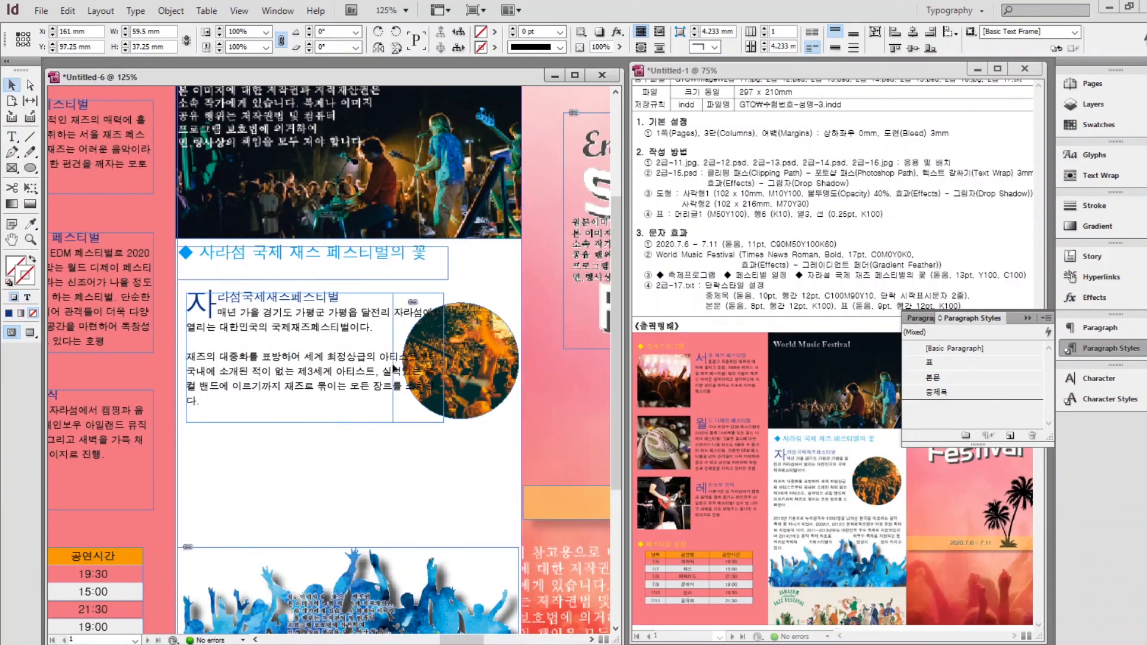
Add a text frame below the circle photo with the next paragraph in 본문 style.
{"action": "left_click_drag", "start_coordinate": [443, 361], "coordinate": [393, 361]}
{"action": "left_click", "coordinate": [11, 136]}
{"action": "left_click_drag", "start_coordinate": [186, 442], "coordinate": [509, 587]}
{"action": "key", "text": "alt+Tab"}
{"action": "left_click_drag", "start_coordinate": [439, 437], "coordinate": [332, 380]}
{"action": "key", "text": "ctrl+c"}
{"action": "key", "text": "ctrl+v"}
{"action": "left_click", "coordinate": [933, 378]}
{"action": "left_click", "coordinate": [12, 84]}
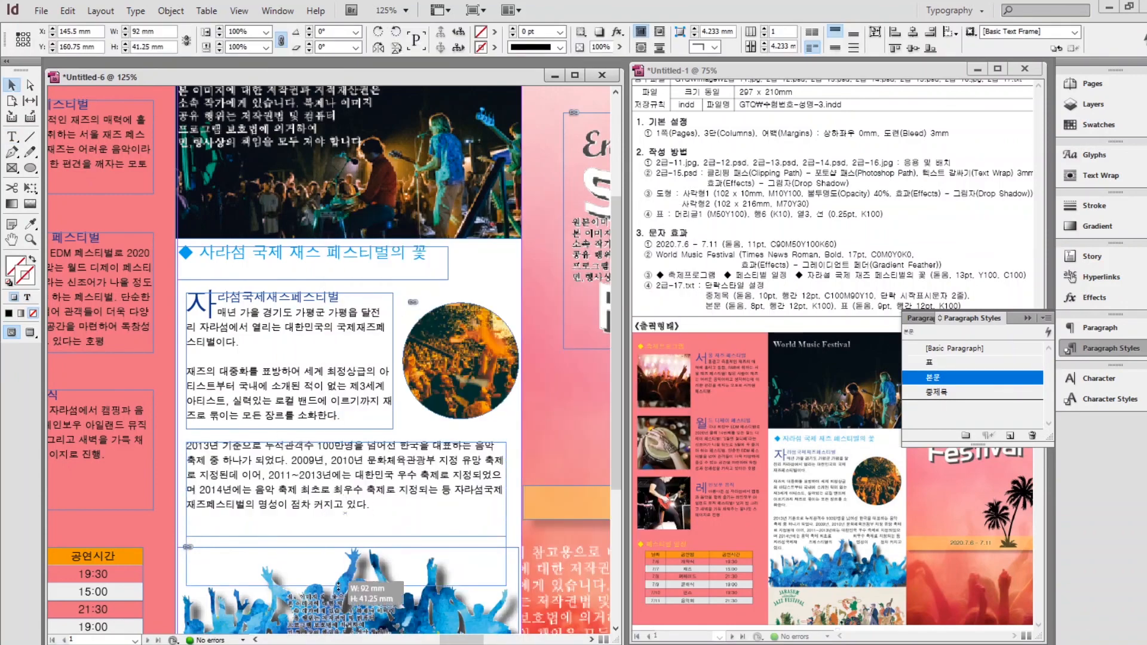
Resize the lower text frame and move the jazz heading, text and circle photo down.
{"action": "left_click_drag", "start_coordinate": [347, 442], "coordinate": [342, 495]}
{"action": "left_click", "coordinate": [341, 382]}
{"action": "left_click", "coordinate": [451, 367], "text": "shift"}
{"action": "left_click_drag", "start_coordinate": [350, 380], "coordinate": [350, 411]}
{"action": "left_click_drag", "start_coordinate": [359, 253], "coordinate": [359, 283]}
{"action": "key", "text": "ctrl+0"}
{"action": "left_click", "coordinate": [448, 576]}
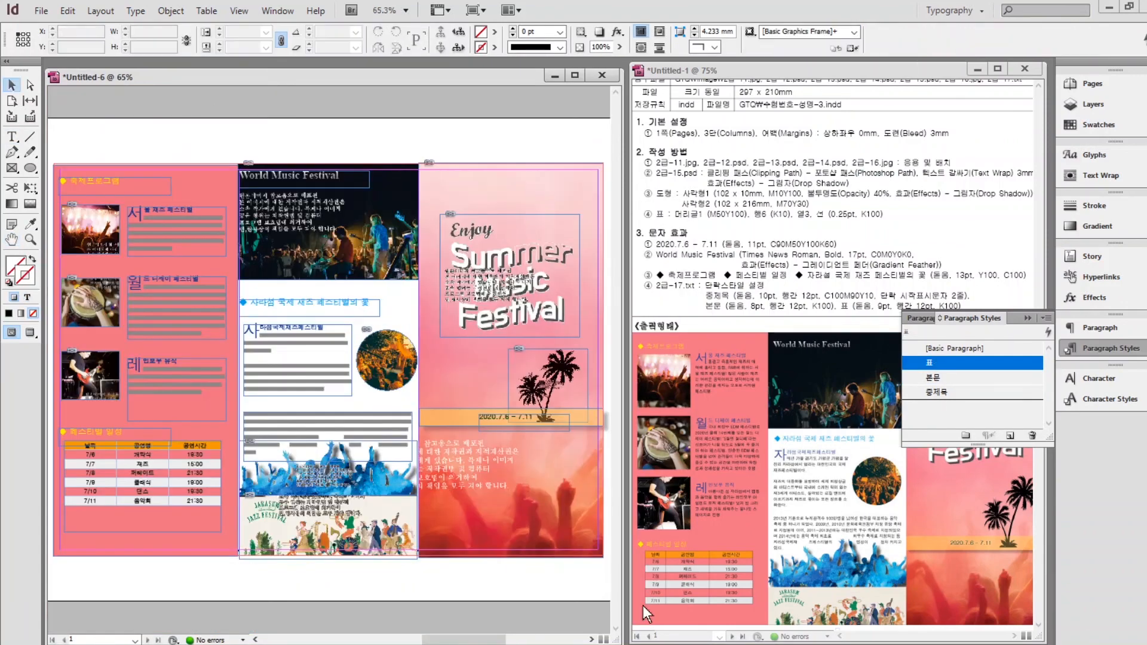
Preview the leaflet at actual size and lock the pink background rectangle.
{"action": "left_click", "coordinate": [1028, 318]}
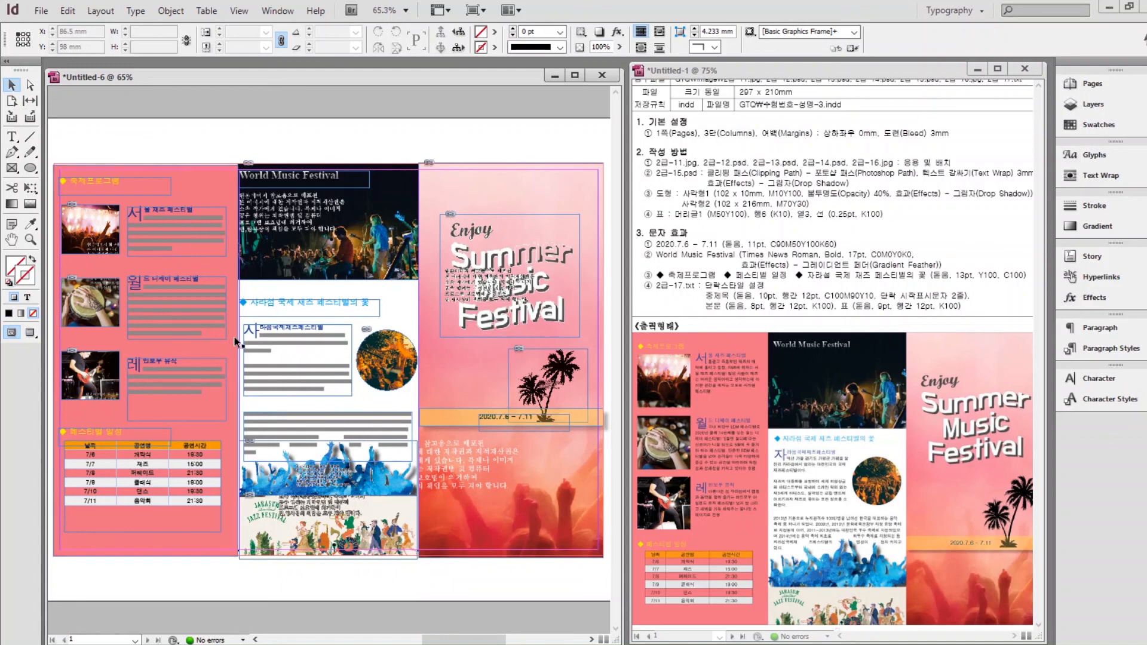
{"action": "left_click", "coordinate": [29, 332]}
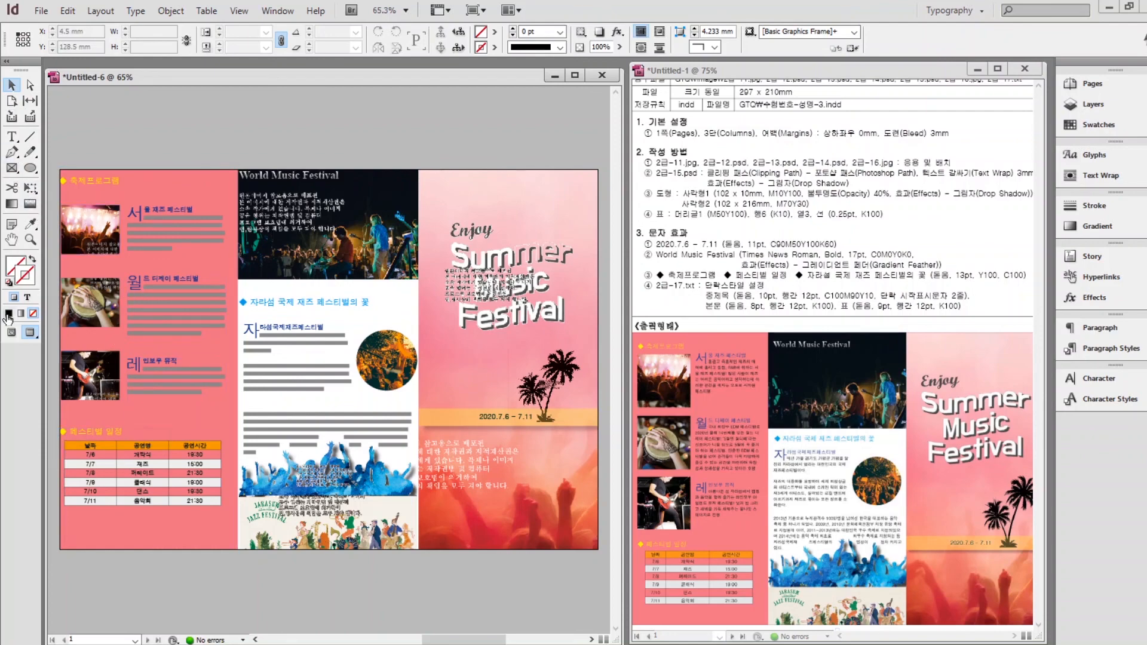
{"action": "left_click", "coordinate": [95, 409]}
{"action": "key", "text": "ctrl+1"}
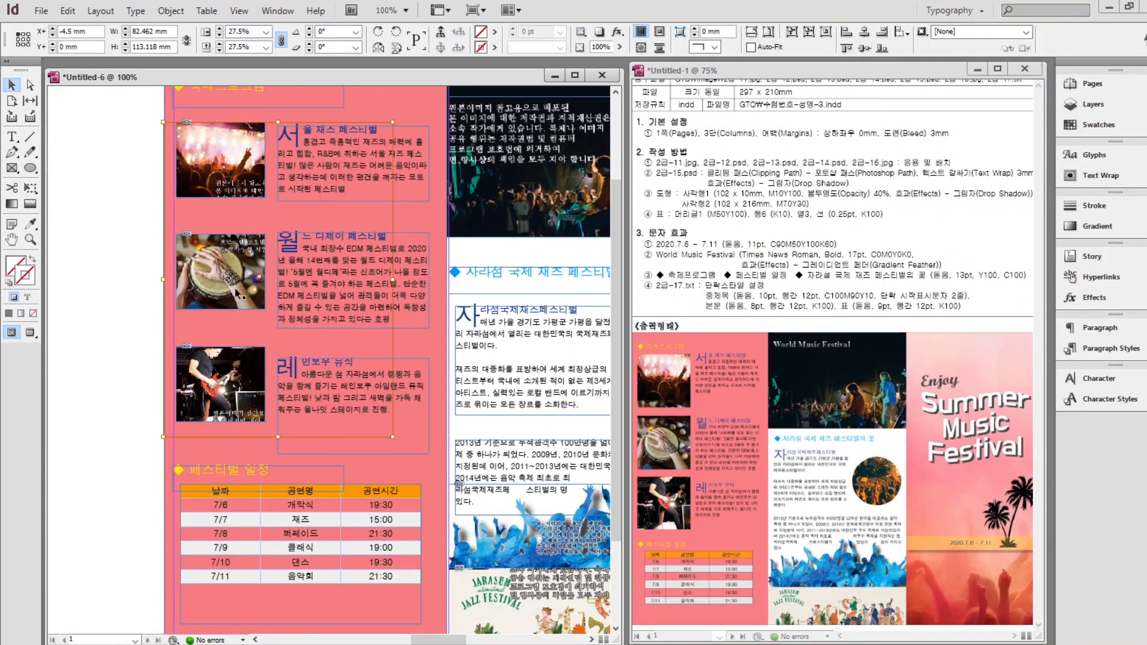
{"action": "left_click", "coordinate": [347, 450]}
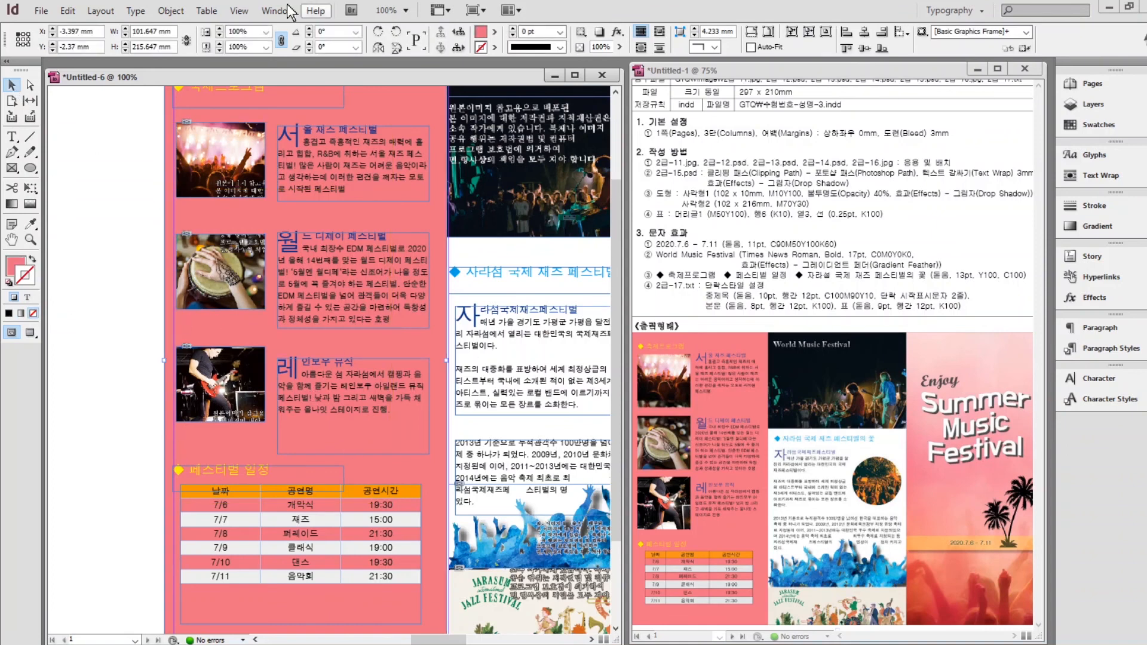
{"action": "left_click", "coordinate": [171, 10]}
{"action": "left_click", "coordinate": [192, 128]}
Move the left-column frames right, nudge the three text frames, and fit the spread.
{"action": "left_click_drag", "start_coordinate": [132, 104], "coordinate": [298, 527]}
{"action": "left_click_drag", "start_coordinate": [339, 156], "coordinate": [353, 154]}
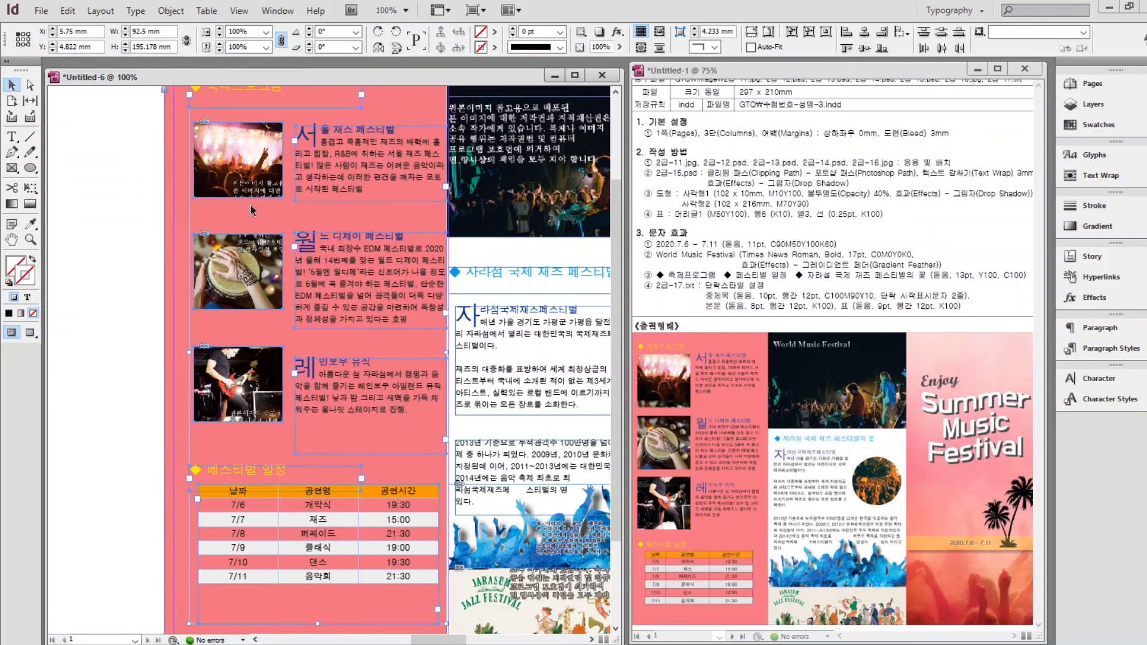
{"action": "left_click", "coordinate": [66, 303]}
{"action": "left_click", "coordinate": [442, 185]}
{"action": "left_click_drag", "start_coordinate": [443, 315], "coordinate": [436, 313]}
{"action": "left_click", "coordinate": [391, 583]}
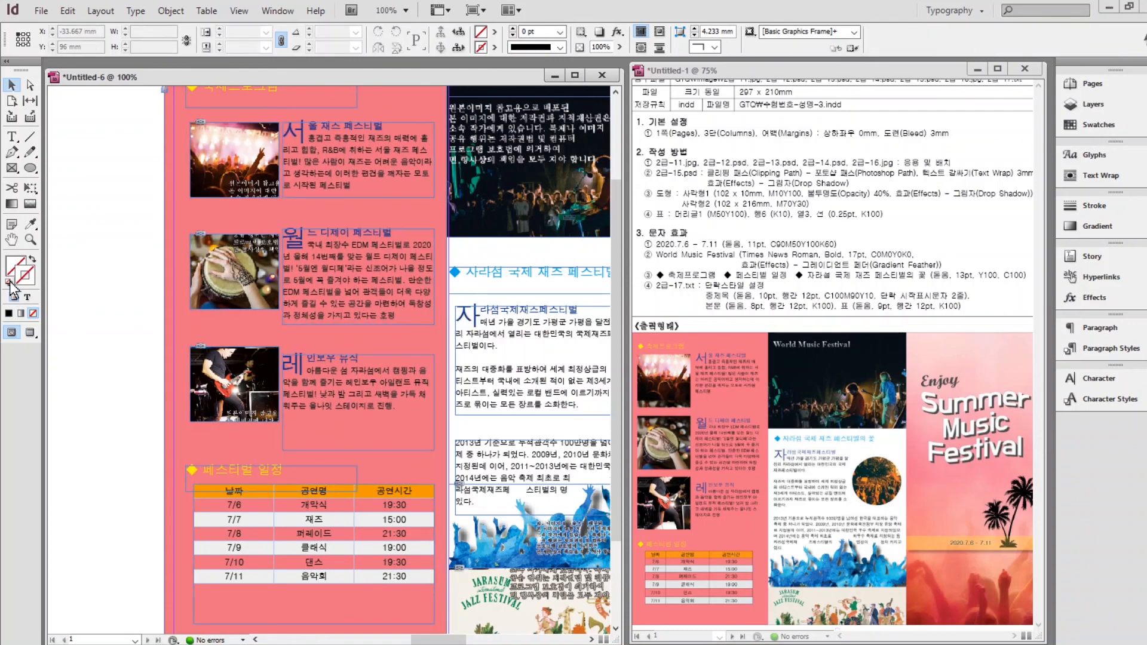
{"action": "key", "text": "ctrl+alt+0"}
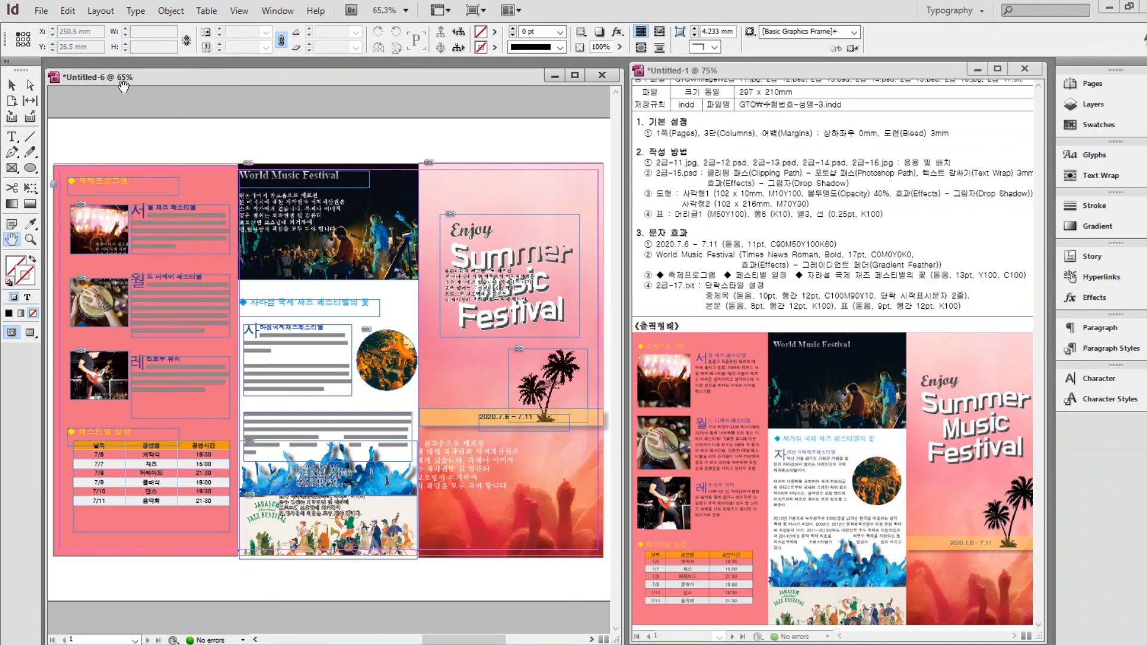
Save the leaflet in Documents > GTQ under the candidate number and name ending in -3.
{"action": "left_click", "coordinate": [42, 11]}
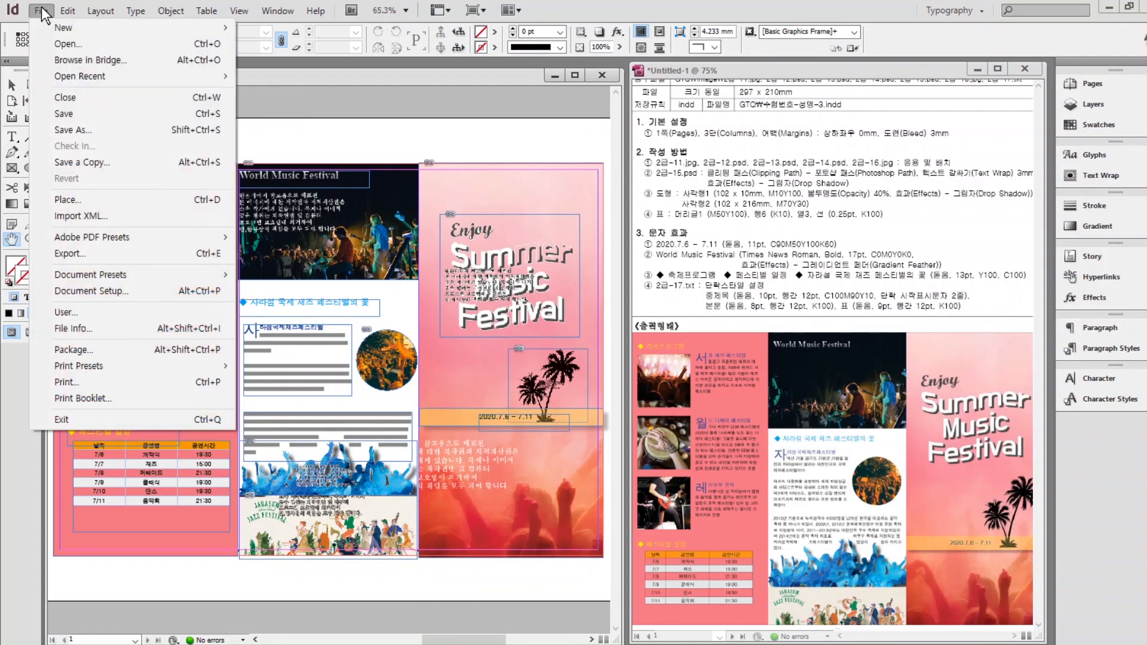
{"action": "left_click", "coordinate": [68, 113]}
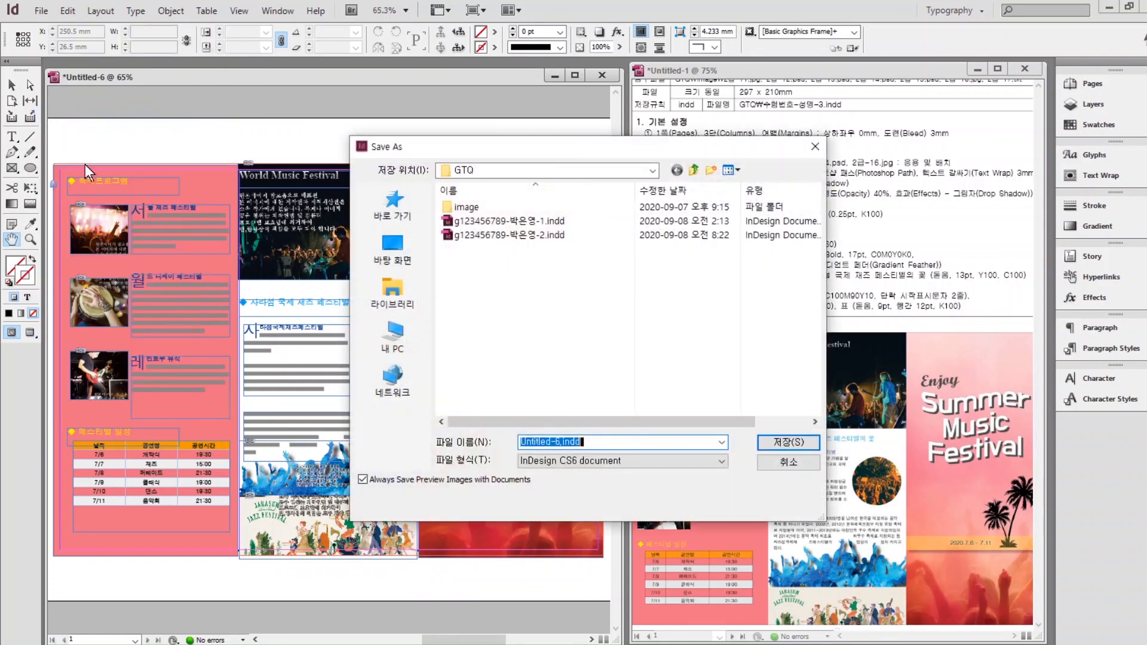
{"action": "left_click", "coordinate": [383, 279]}
{"action": "double_click", "coordinate": [486, 203]}
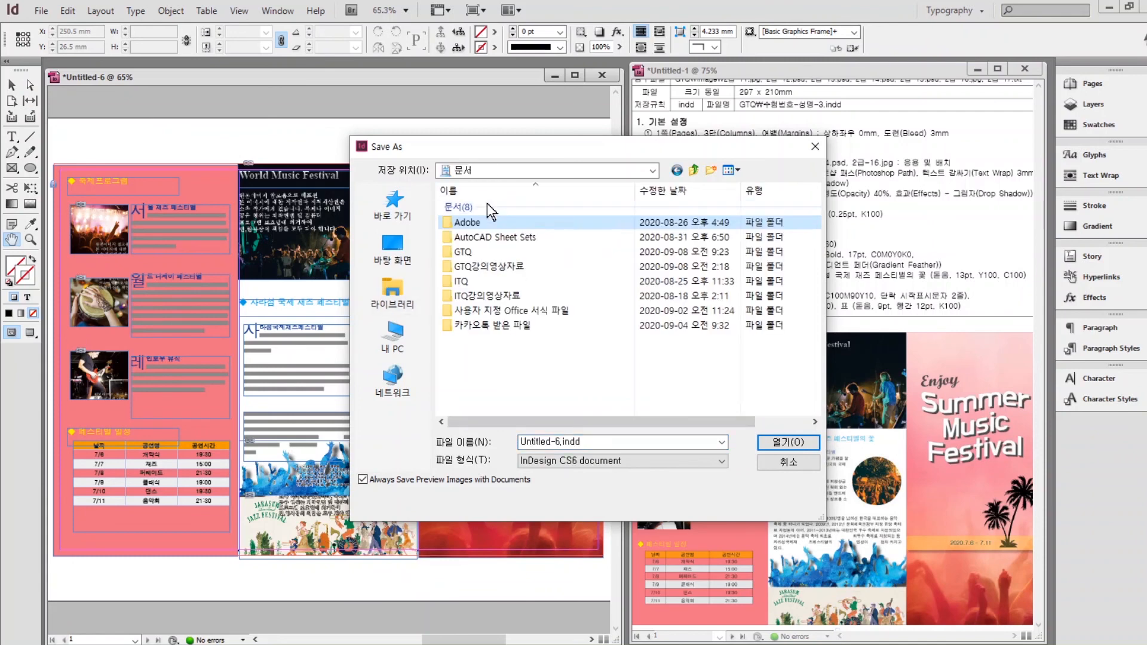
{"action": "left_click", "coordinate": [465, 255]}
{"action": "double_click", "coordinate": [464, 254]}
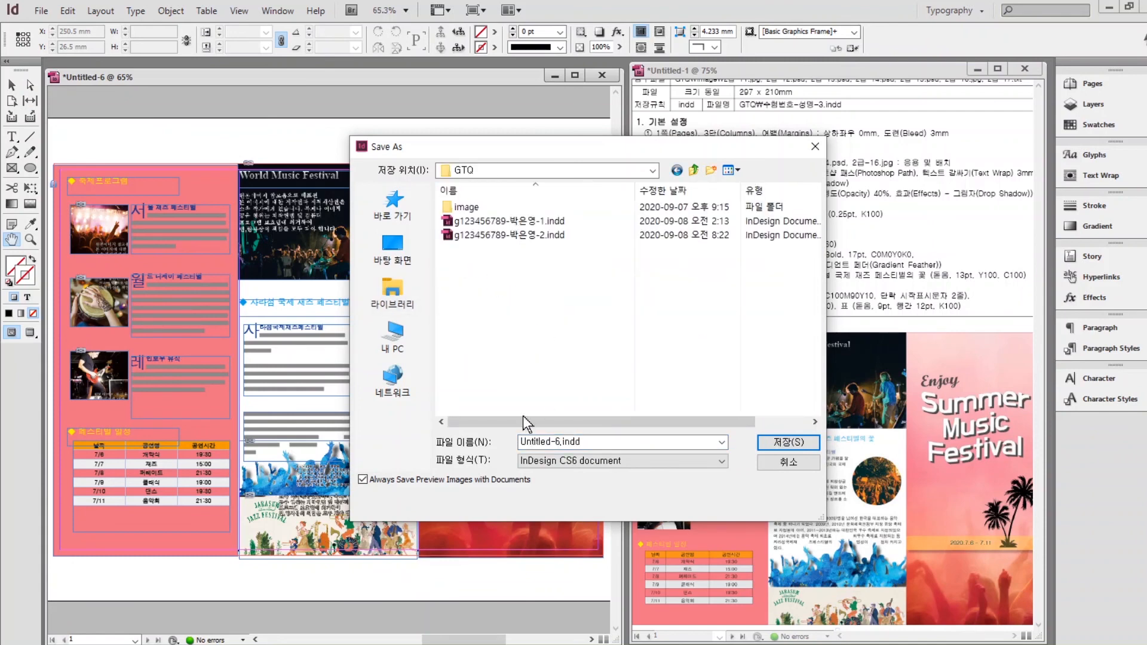
{"action": "type", "text": "ㅎ"}
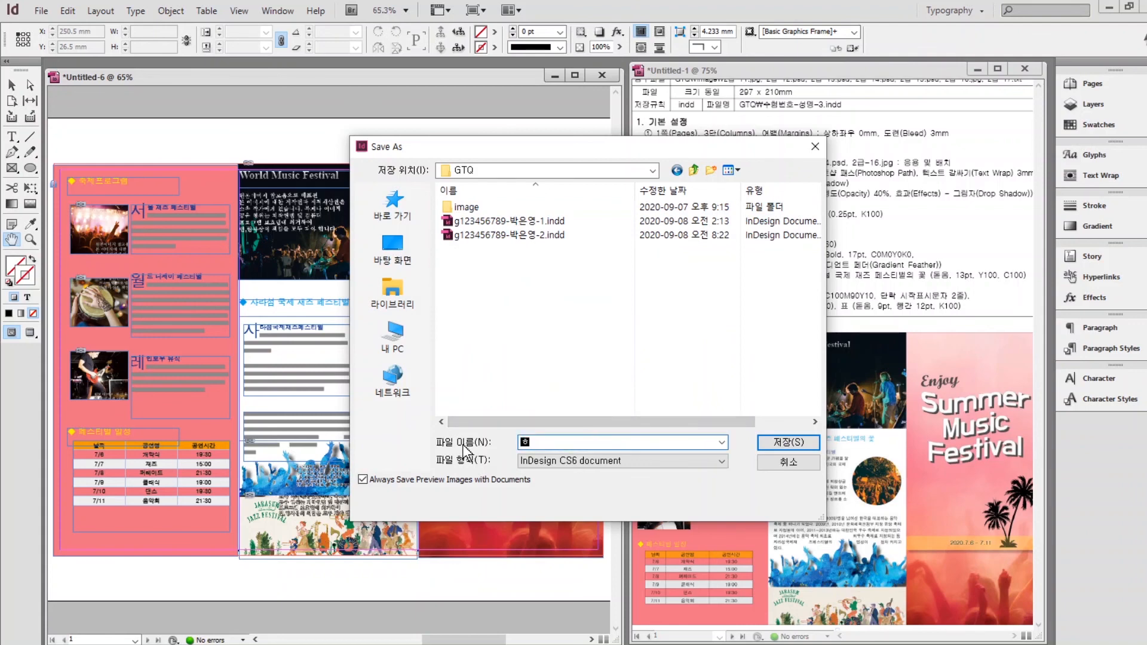
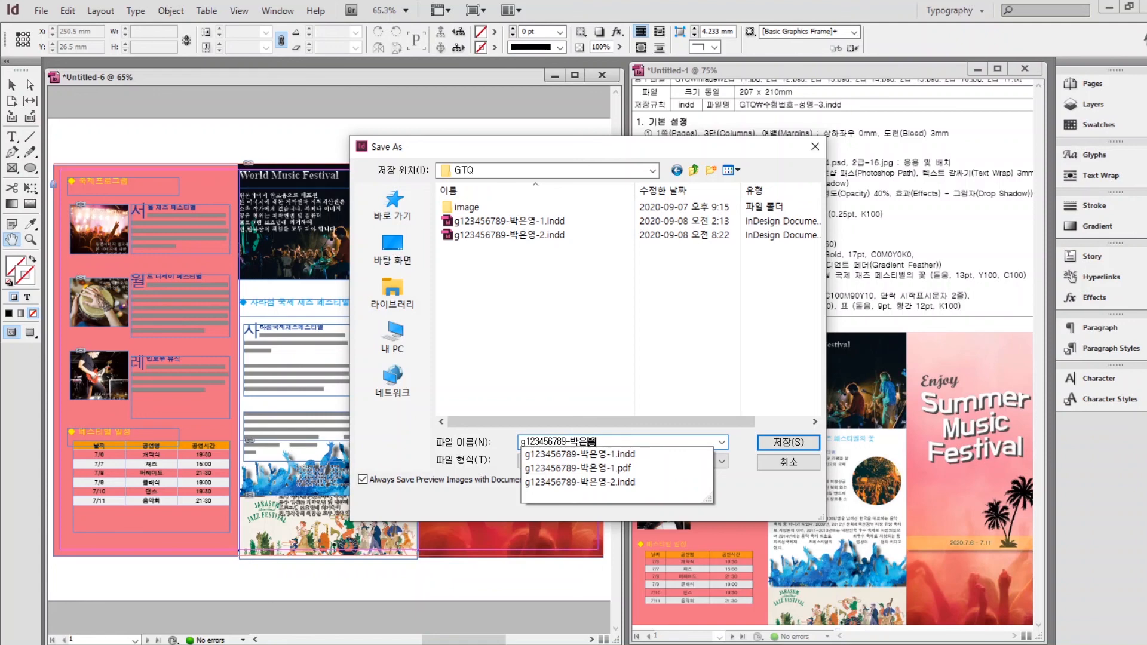
{"action": "type", "text": "-3"}
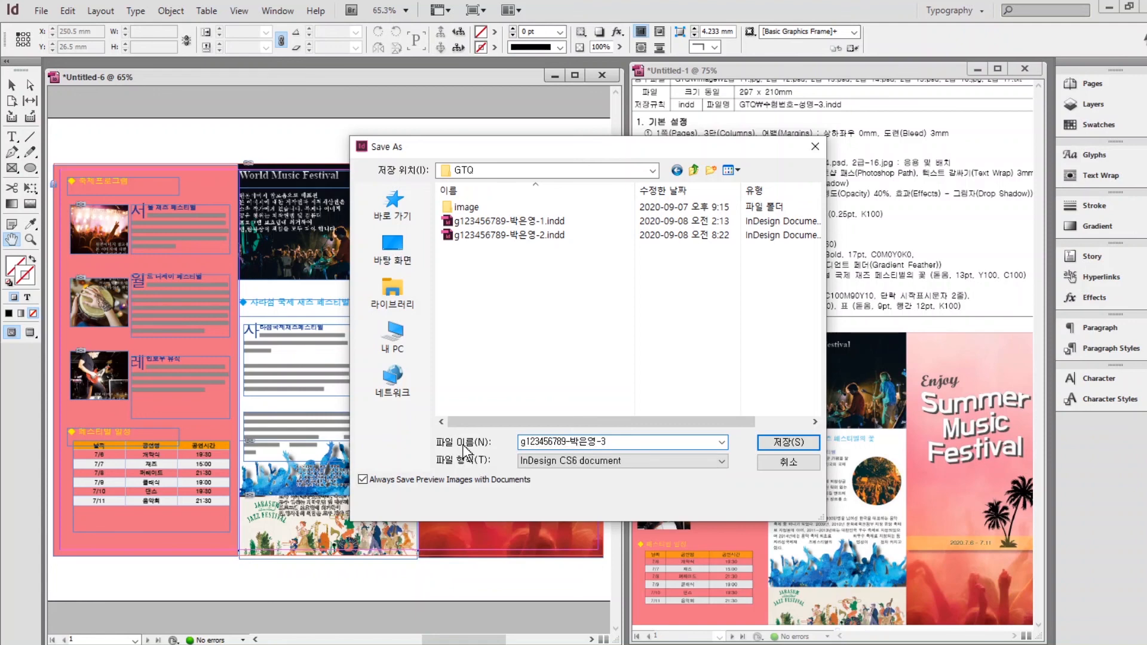
{"action": "left_click", "coordinate": [776, 438]}
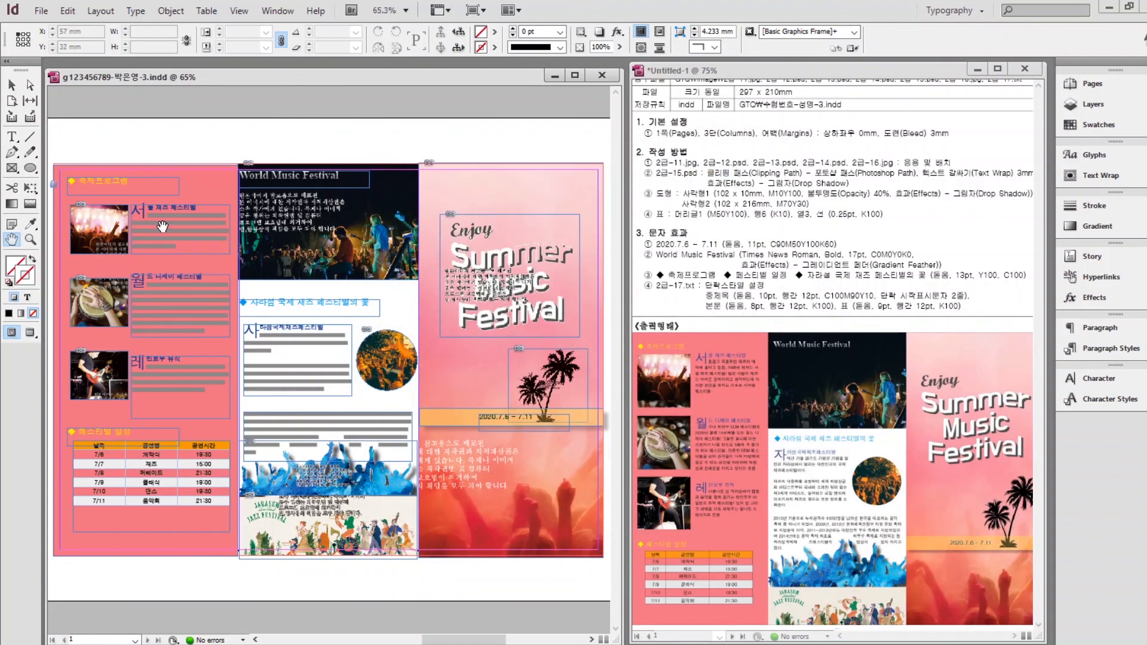